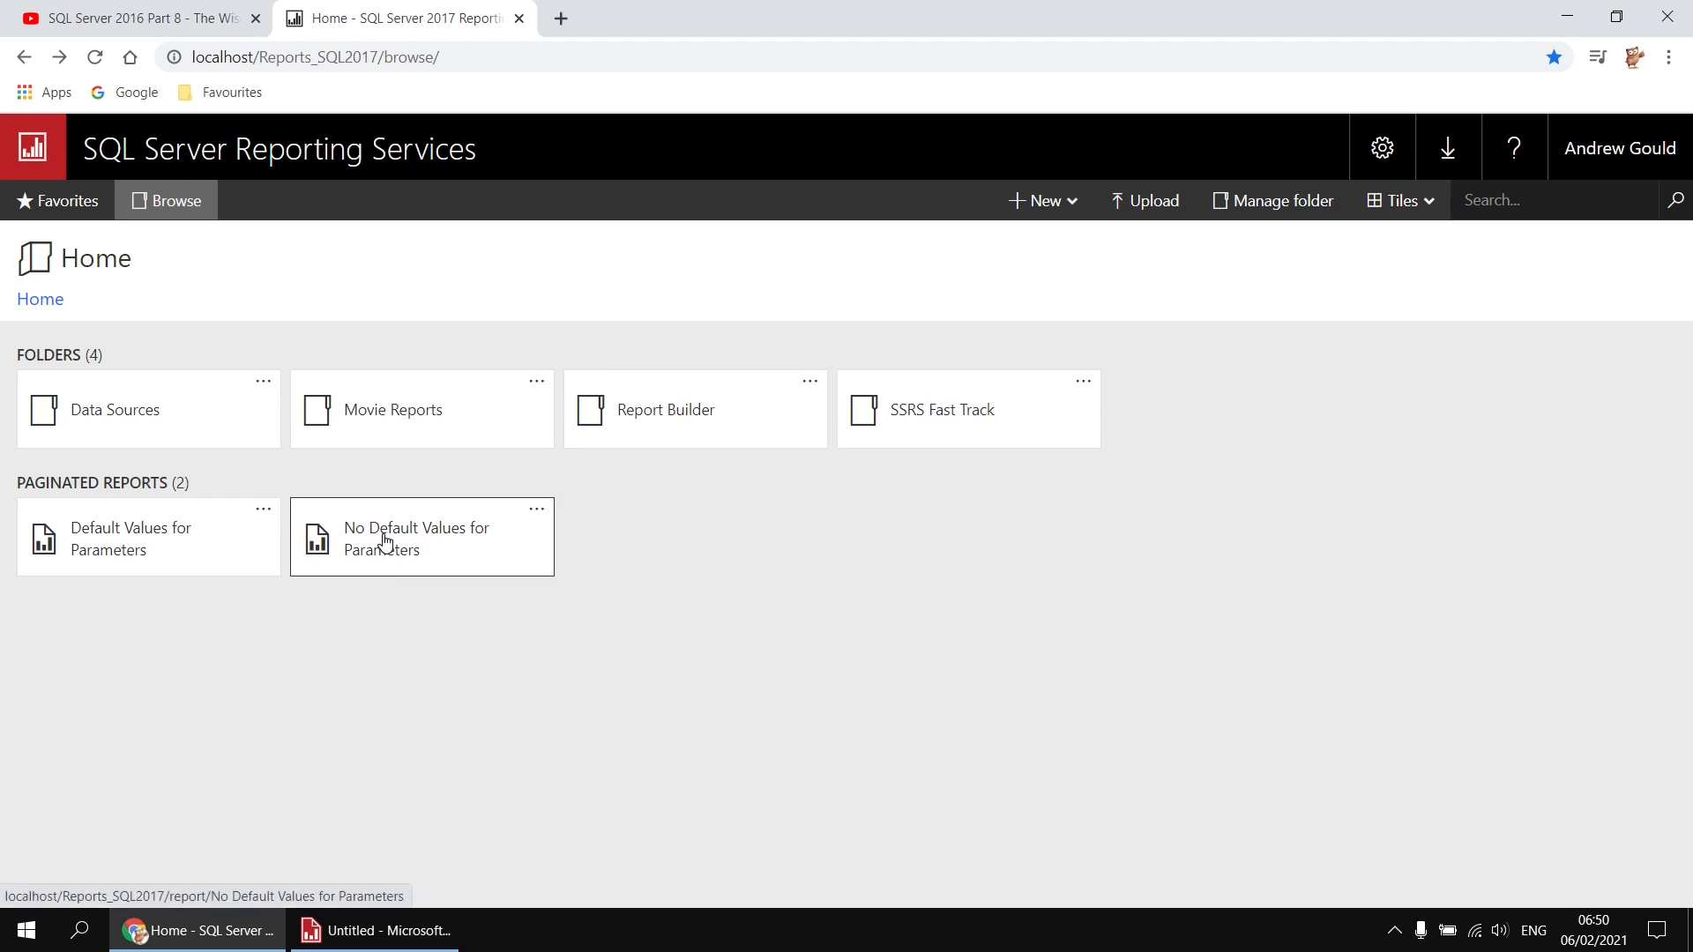
Compare the No Default Values for Parameters and Default Values for Parameters reports, and view the Wise Owl Movies Database video page.
click(381, 554)
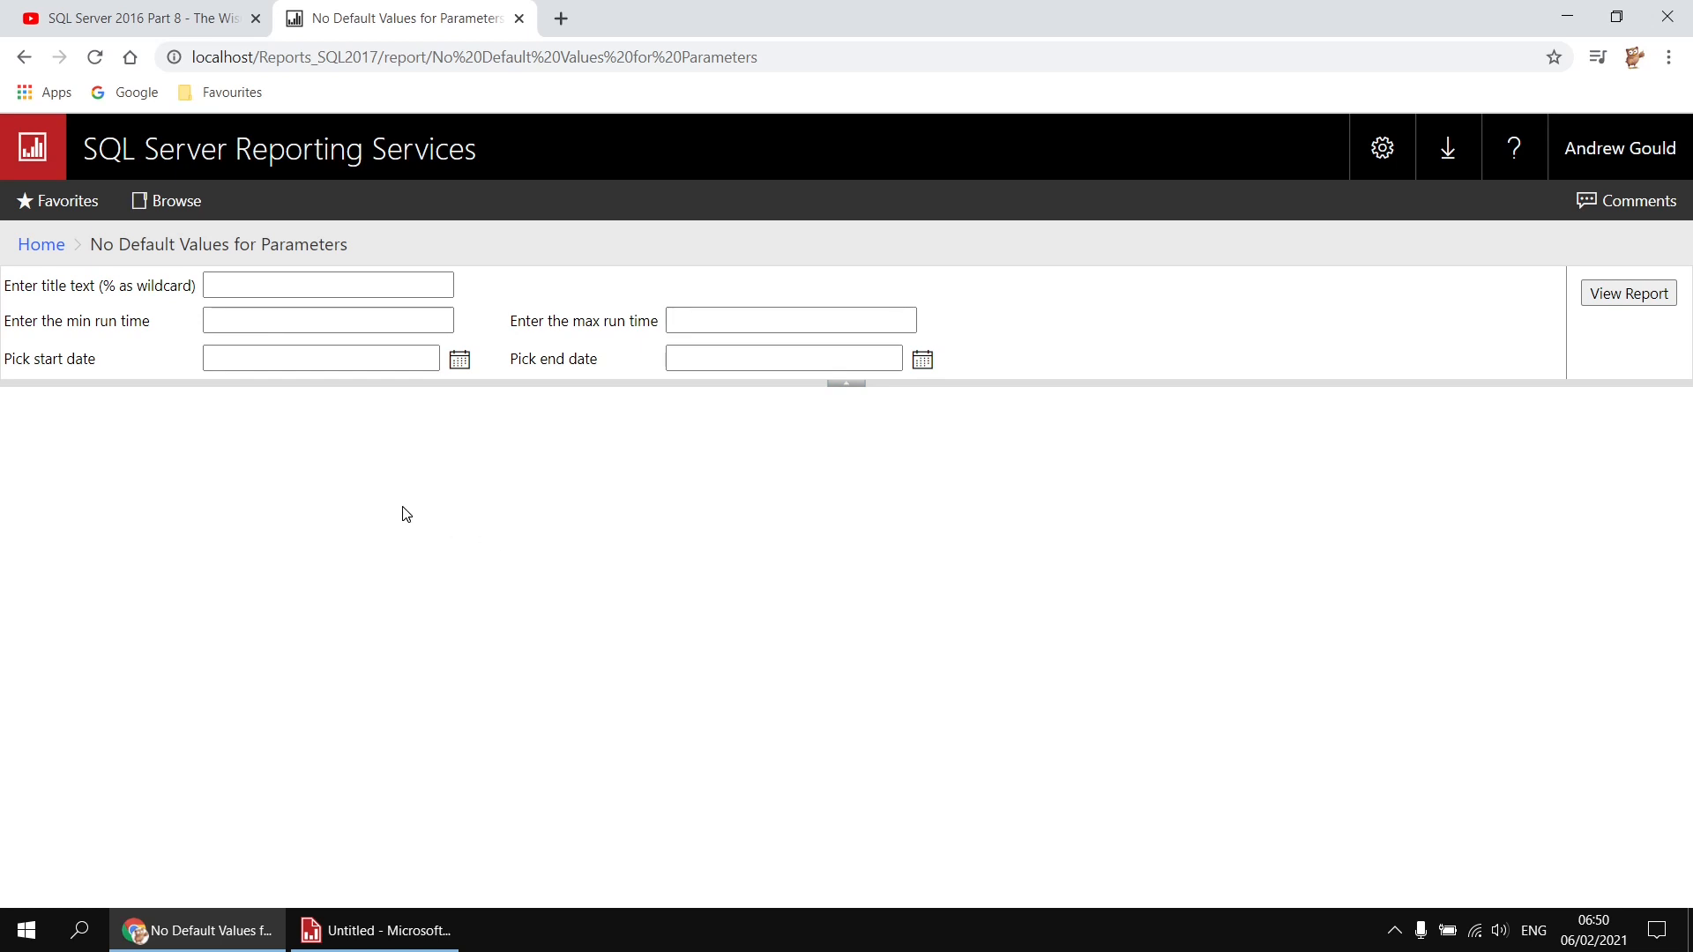
click(23, 58)
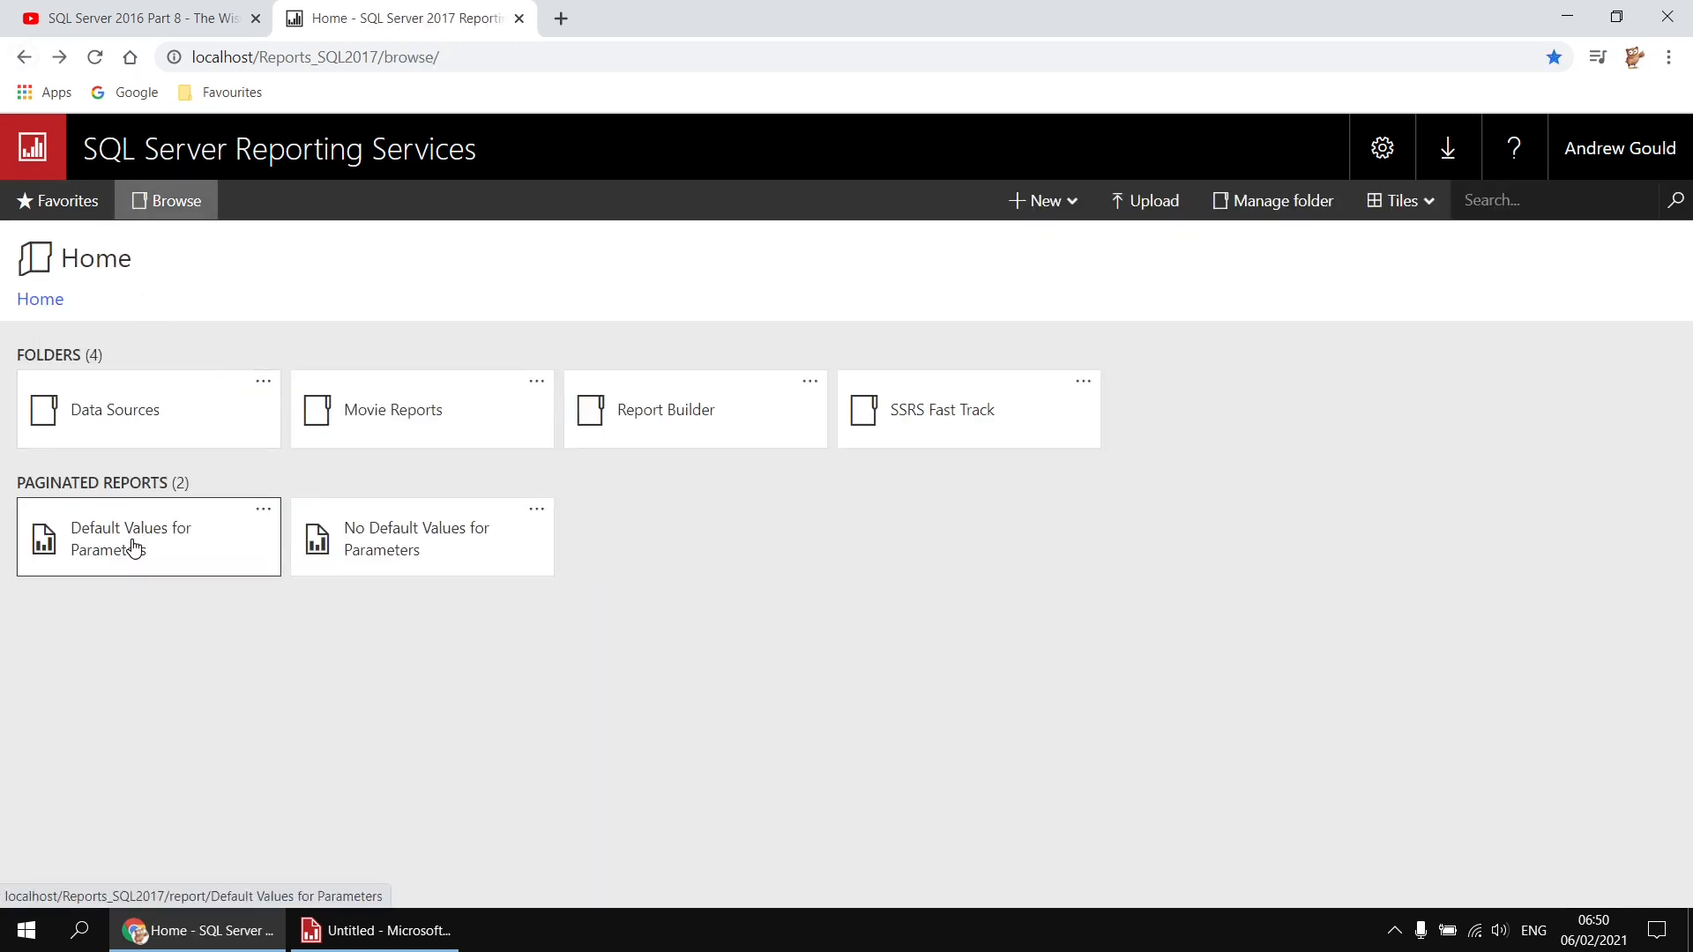
click(134, 549)
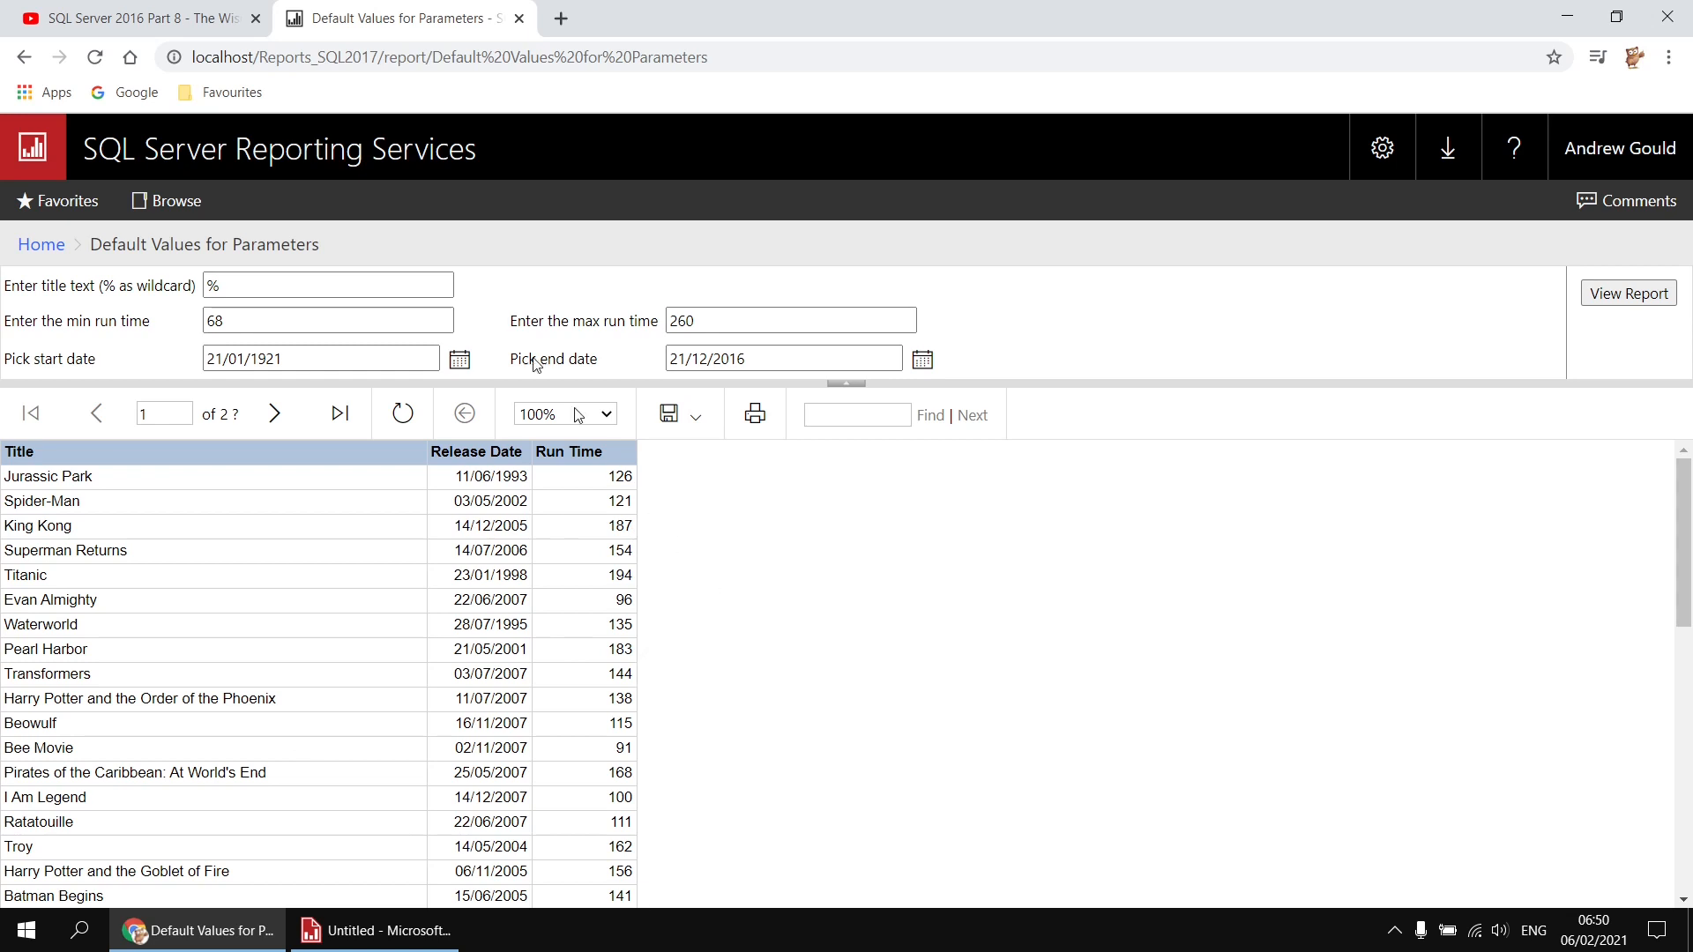
click(148, 23)
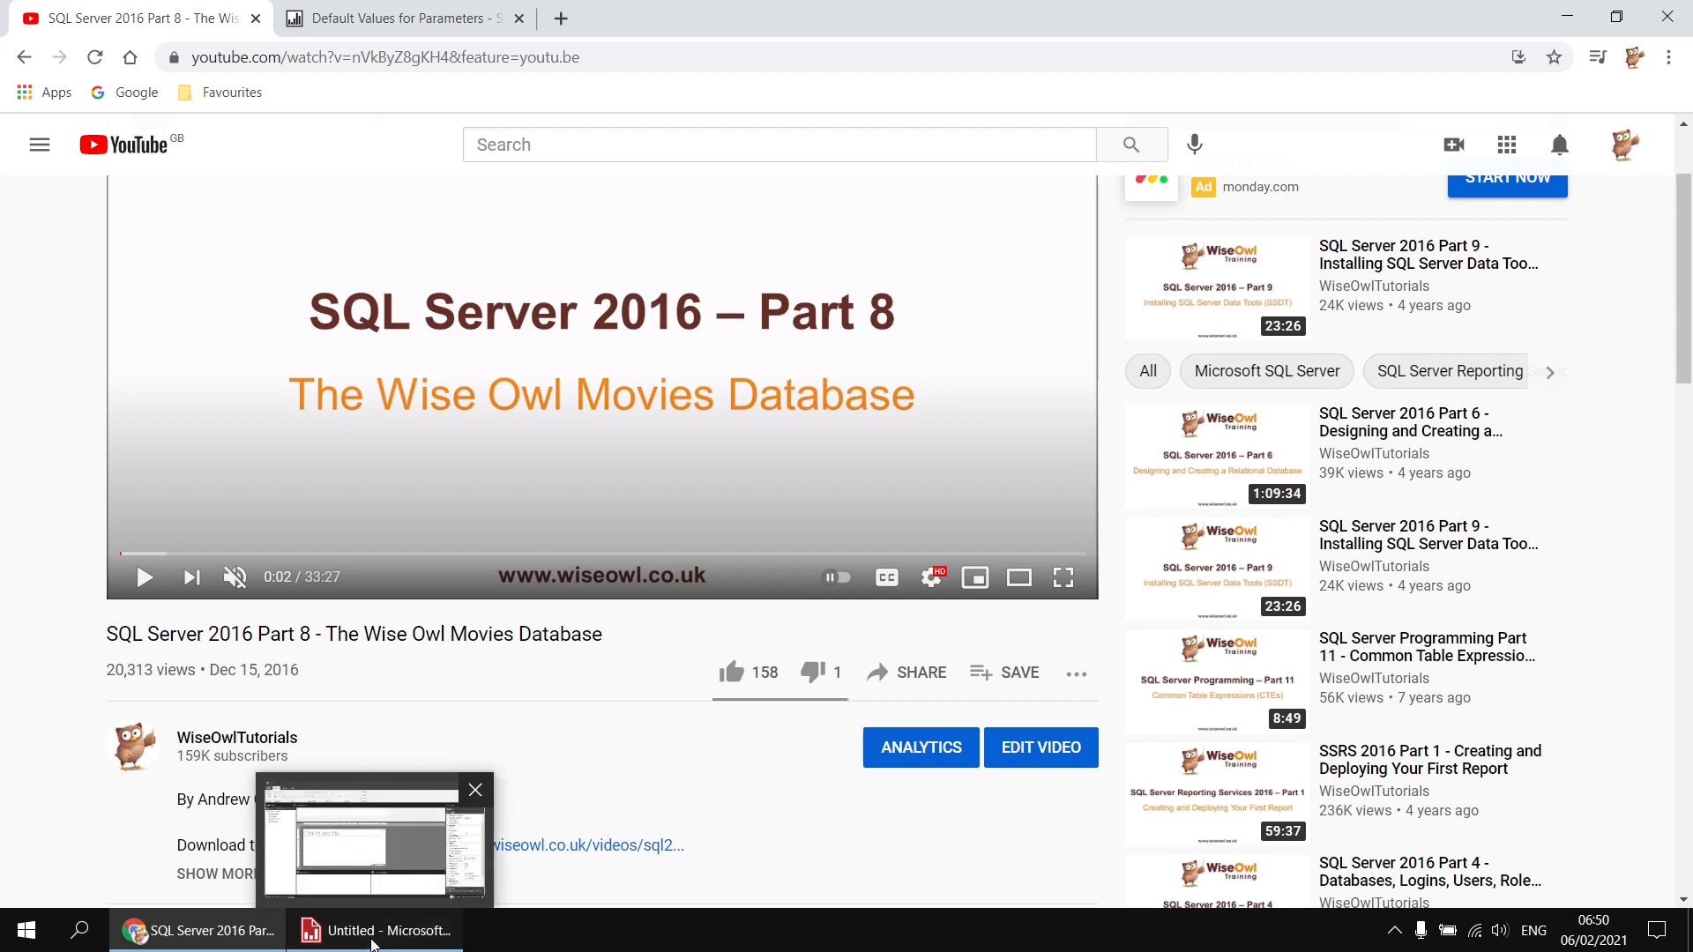
Switch to Report Builder and add a data source named Movies, using an embedded connection of type Microsoft SQL Server.
click(371, 940)
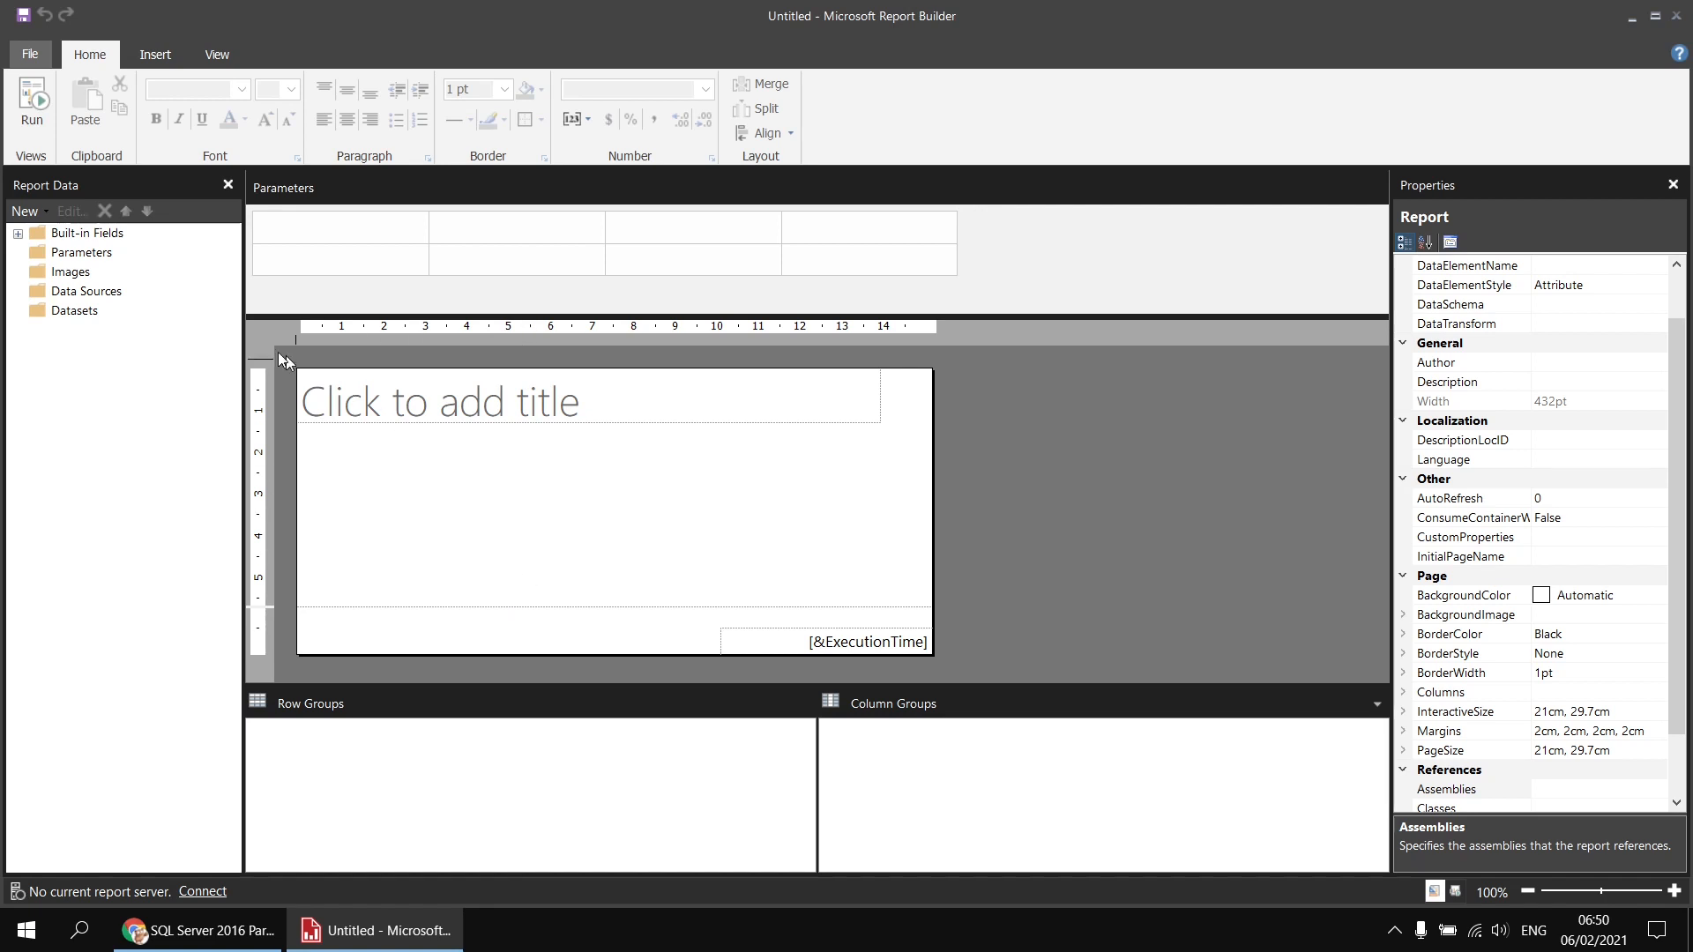
click(114, 298)
right_click(113, 294)
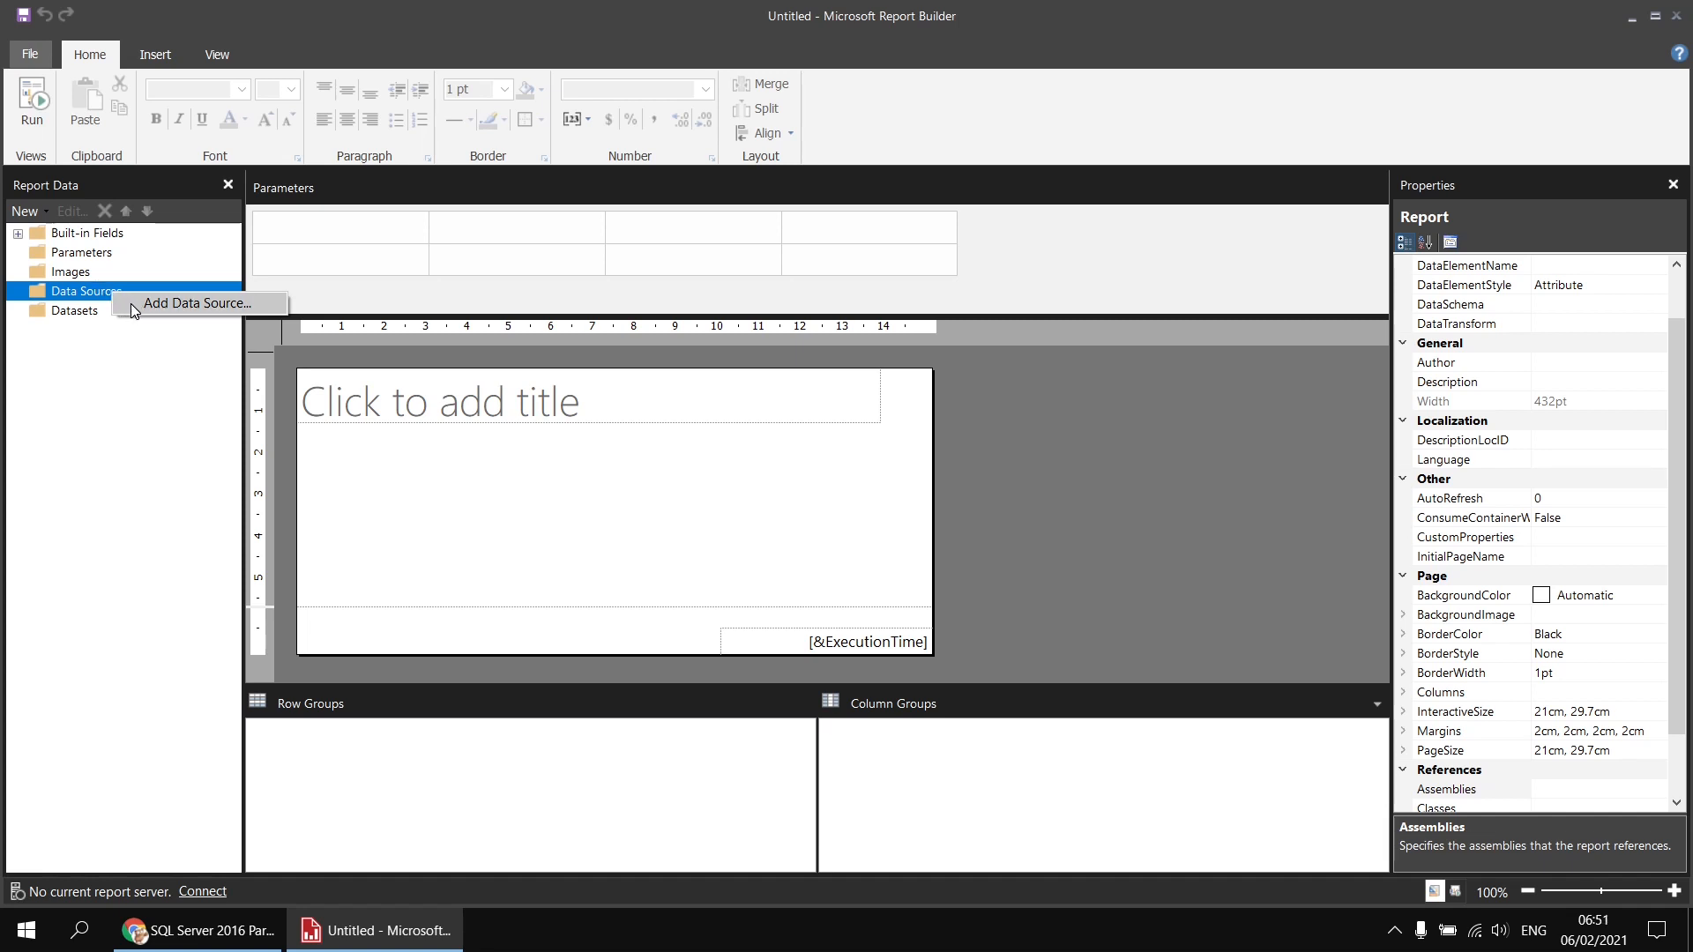
click(132, 304)
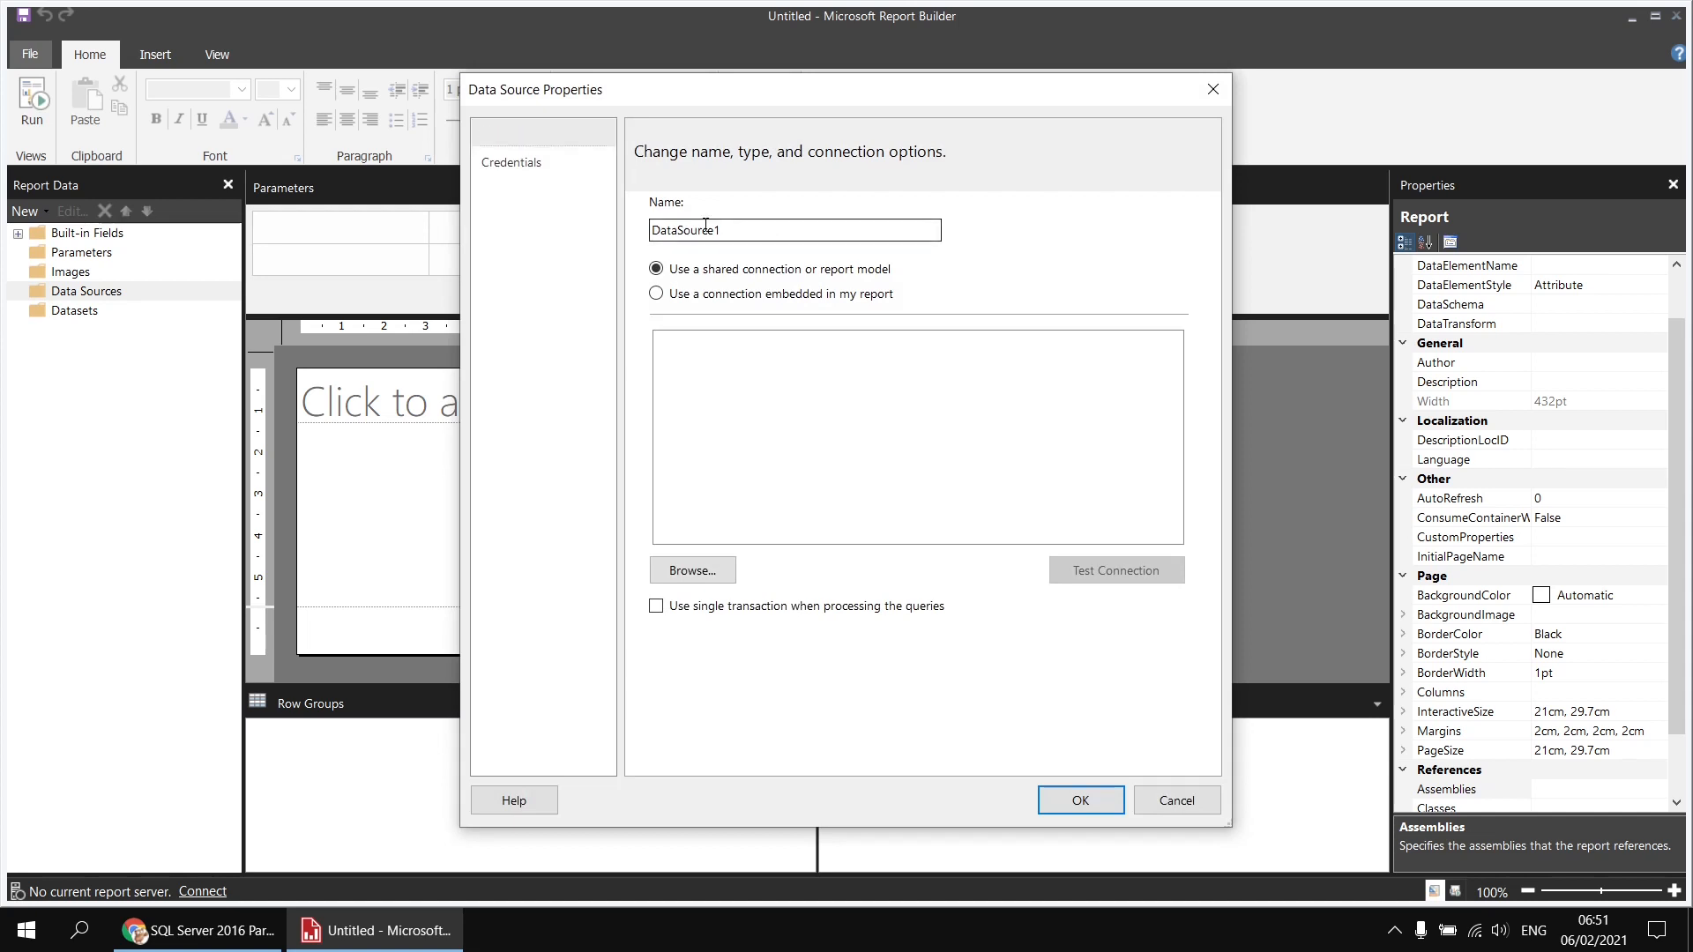
text(Movies)
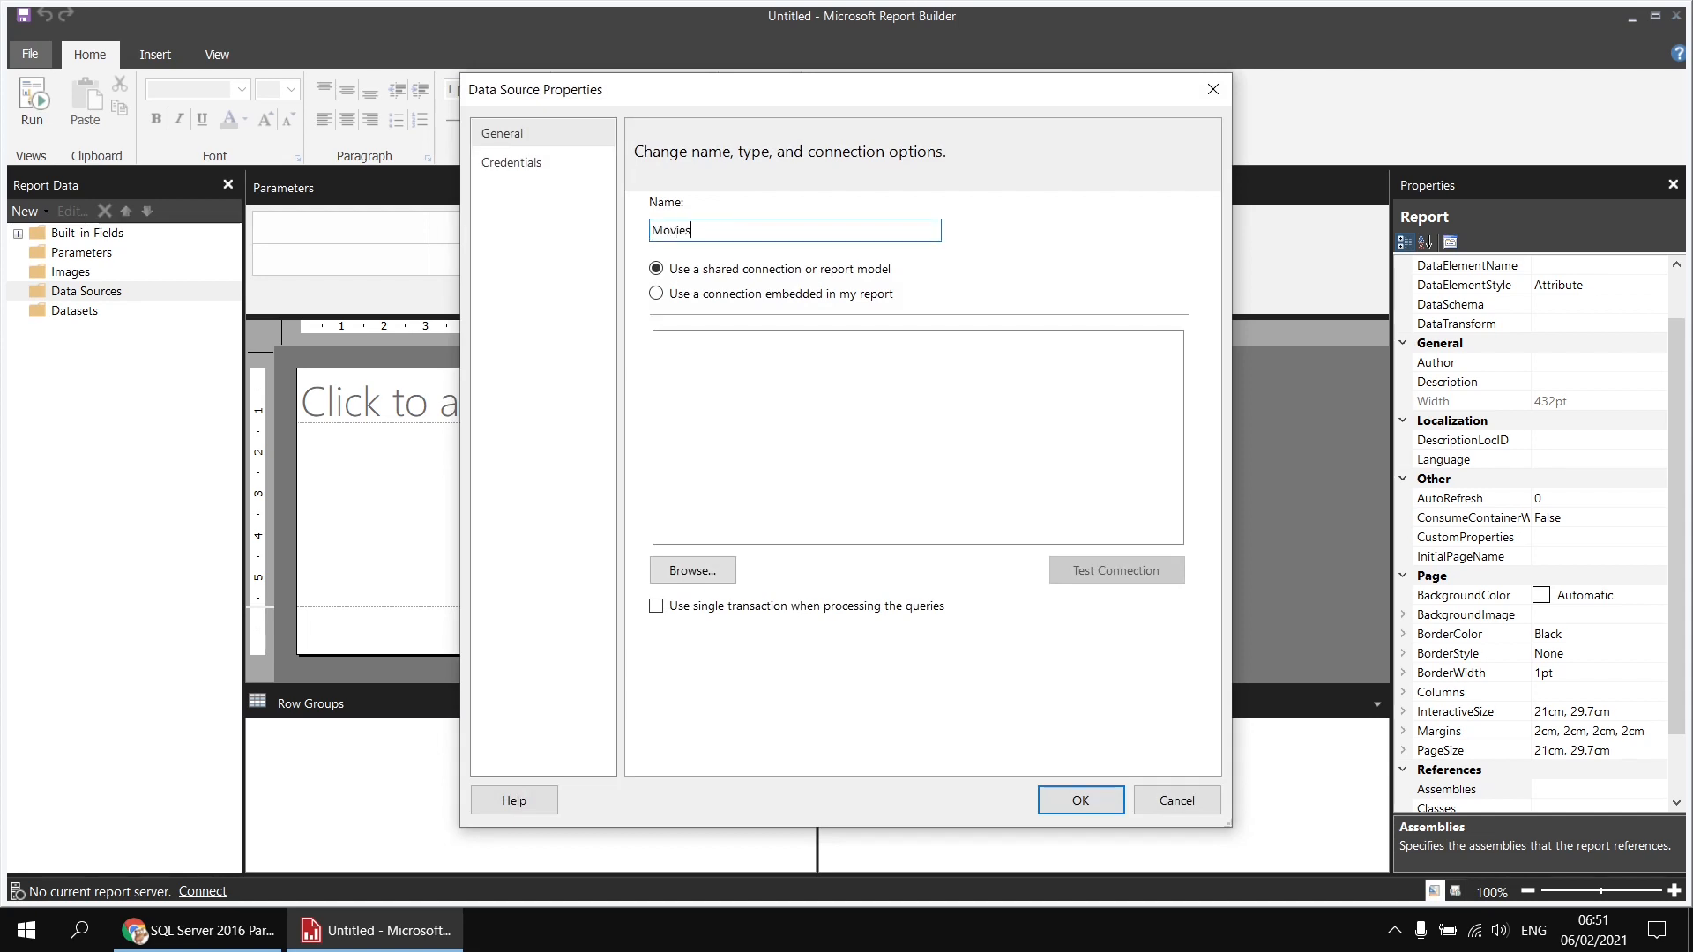
click(729, 296)
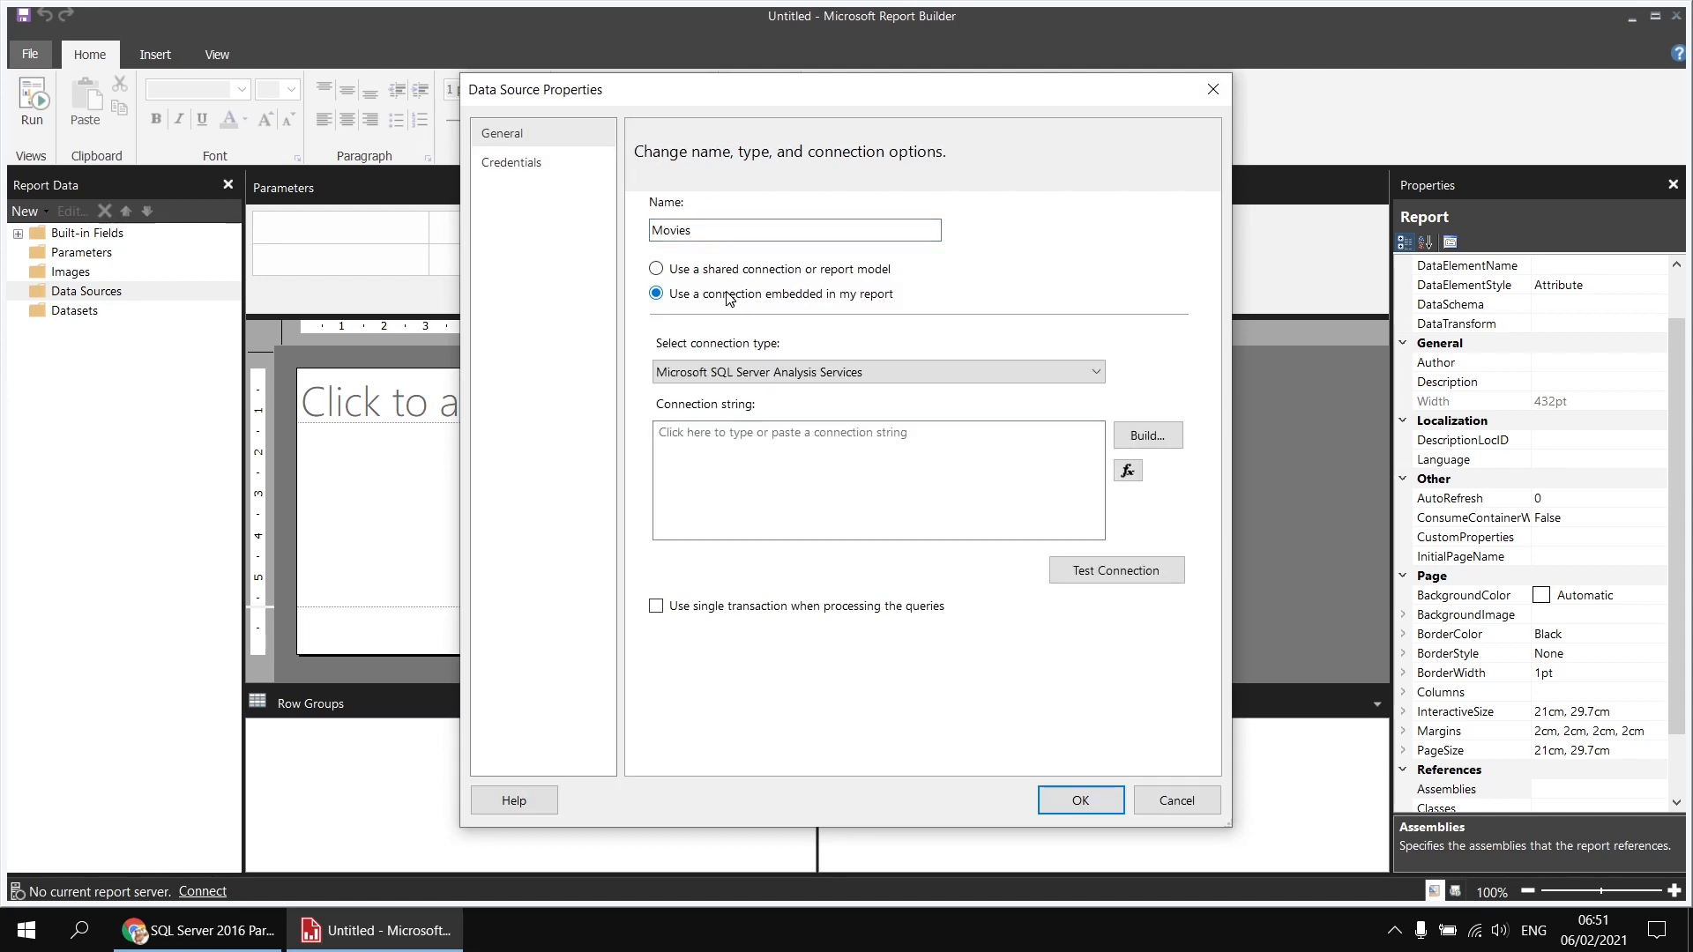
click(839, 371)
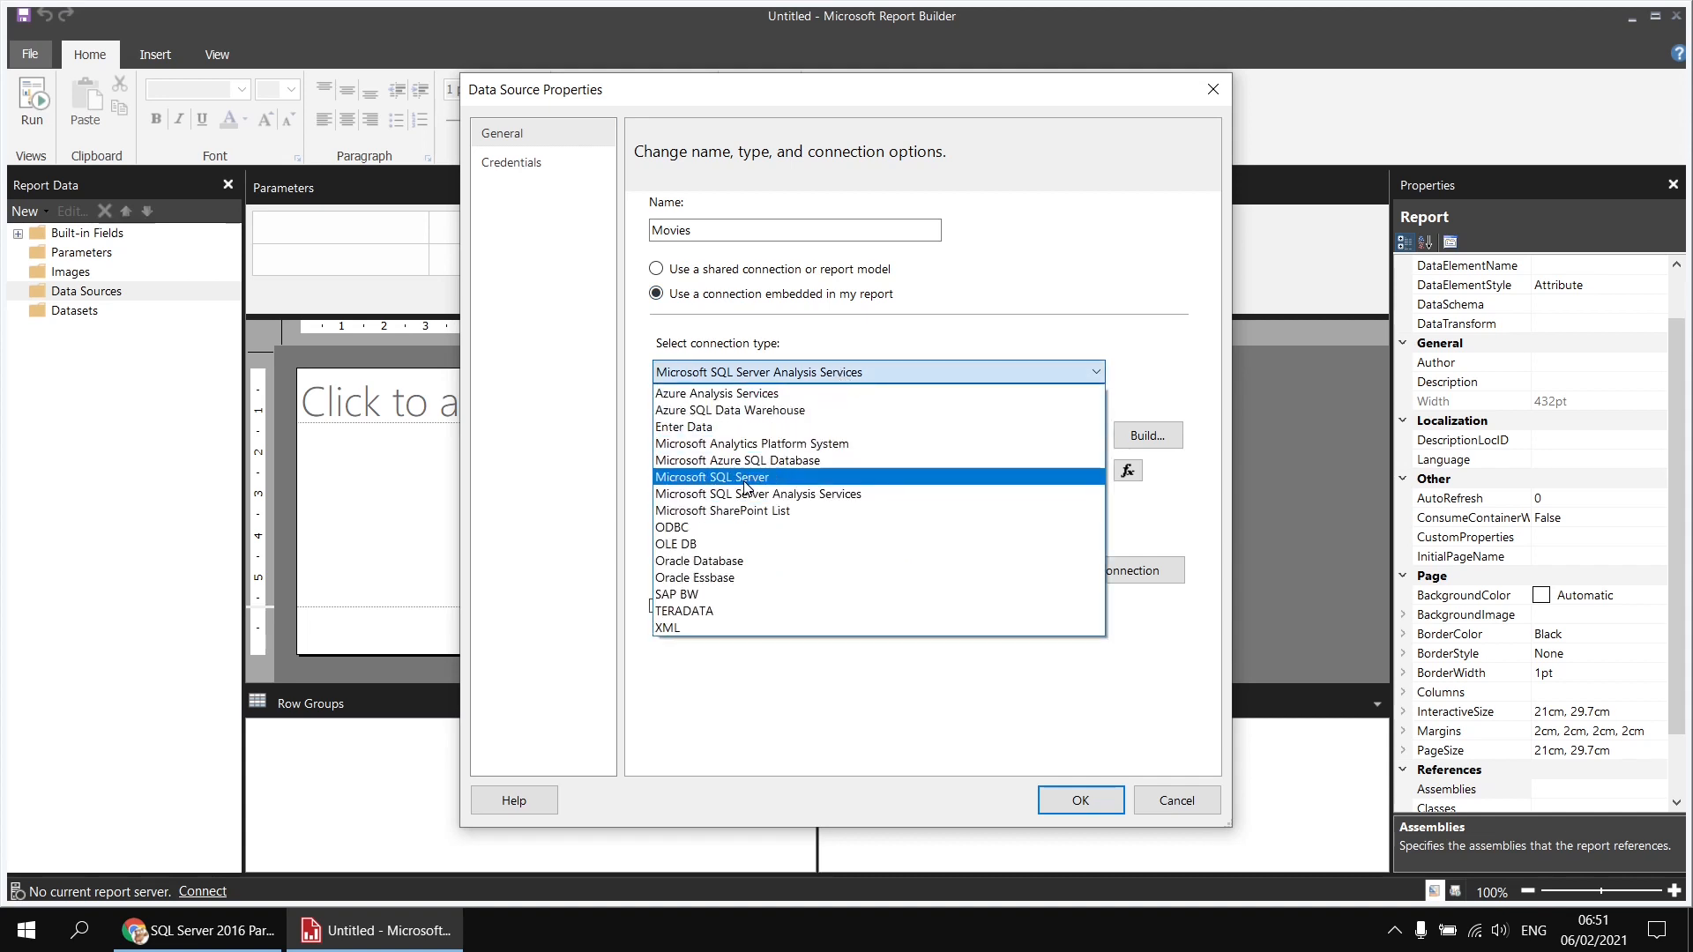
click(745, 478)
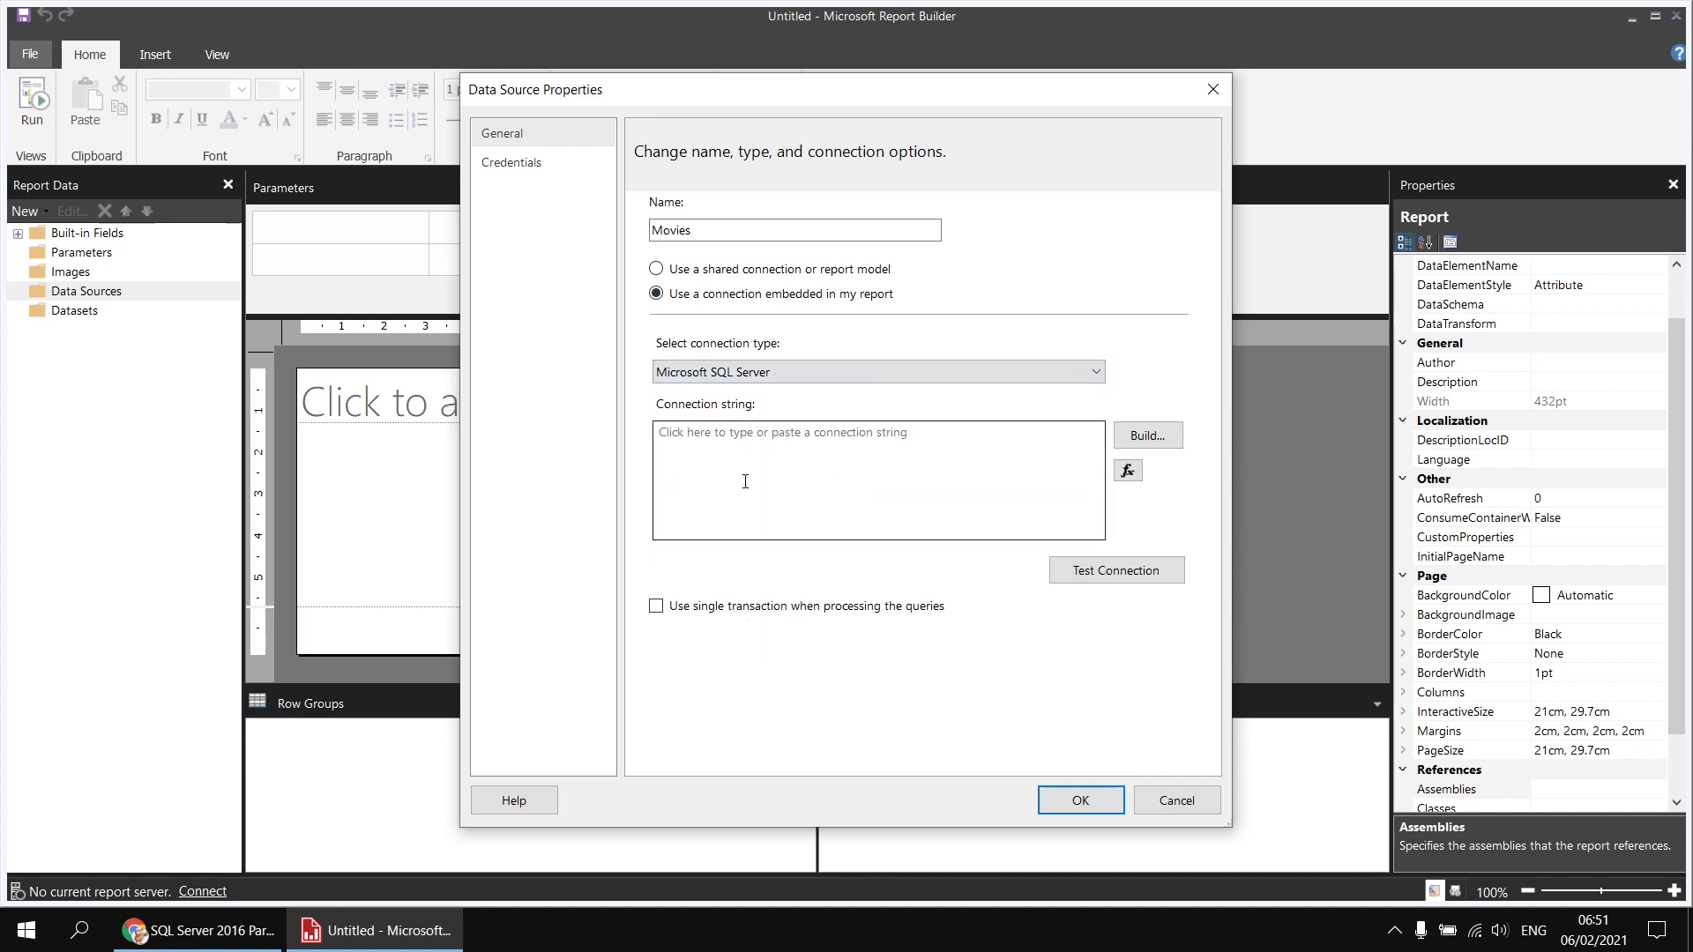
Build the data source's connection to the Movies database on server .\sql2017 and save the data source.
click(1165, 439)
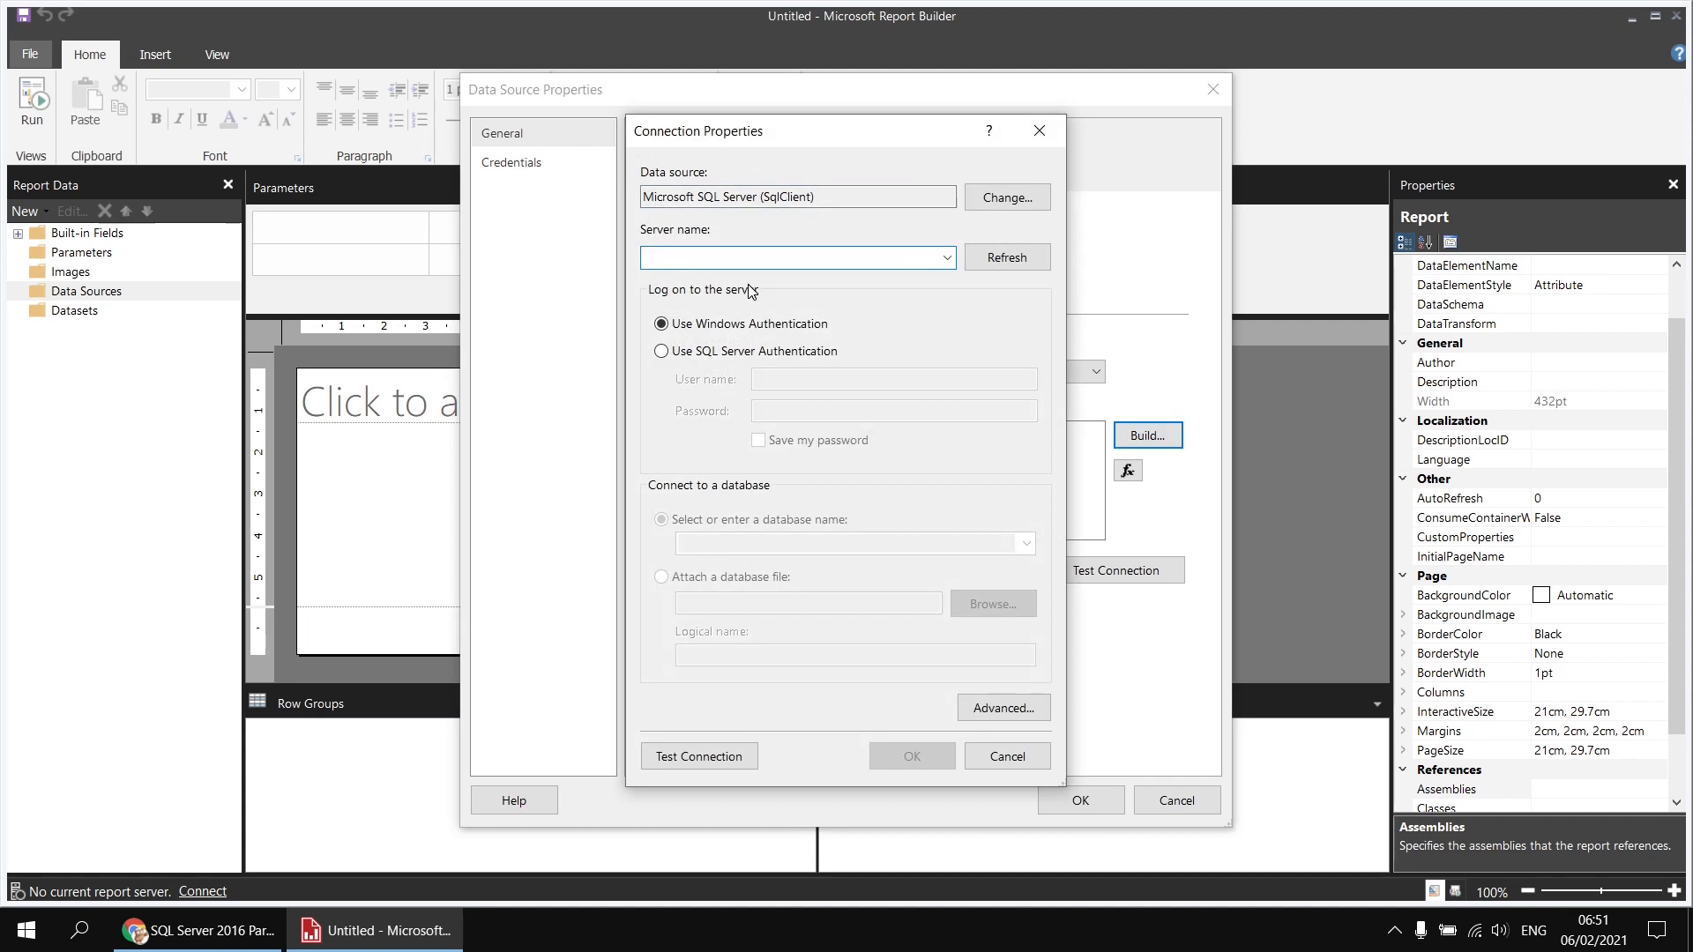
text(\sql2017)
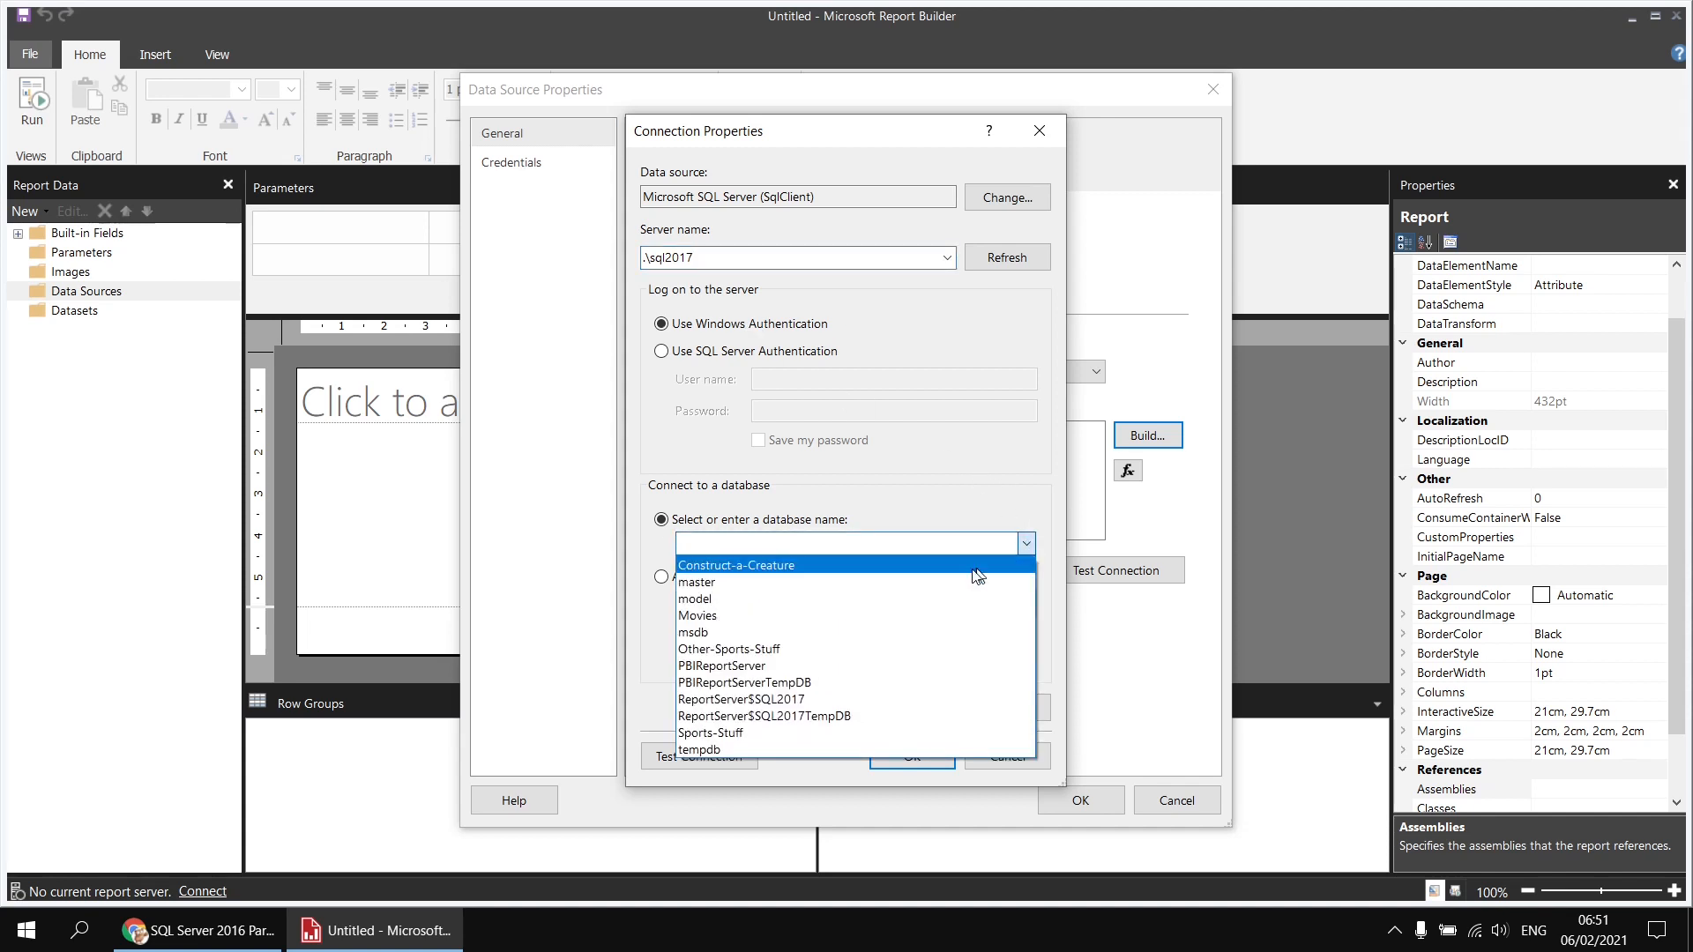
click(778, 616)
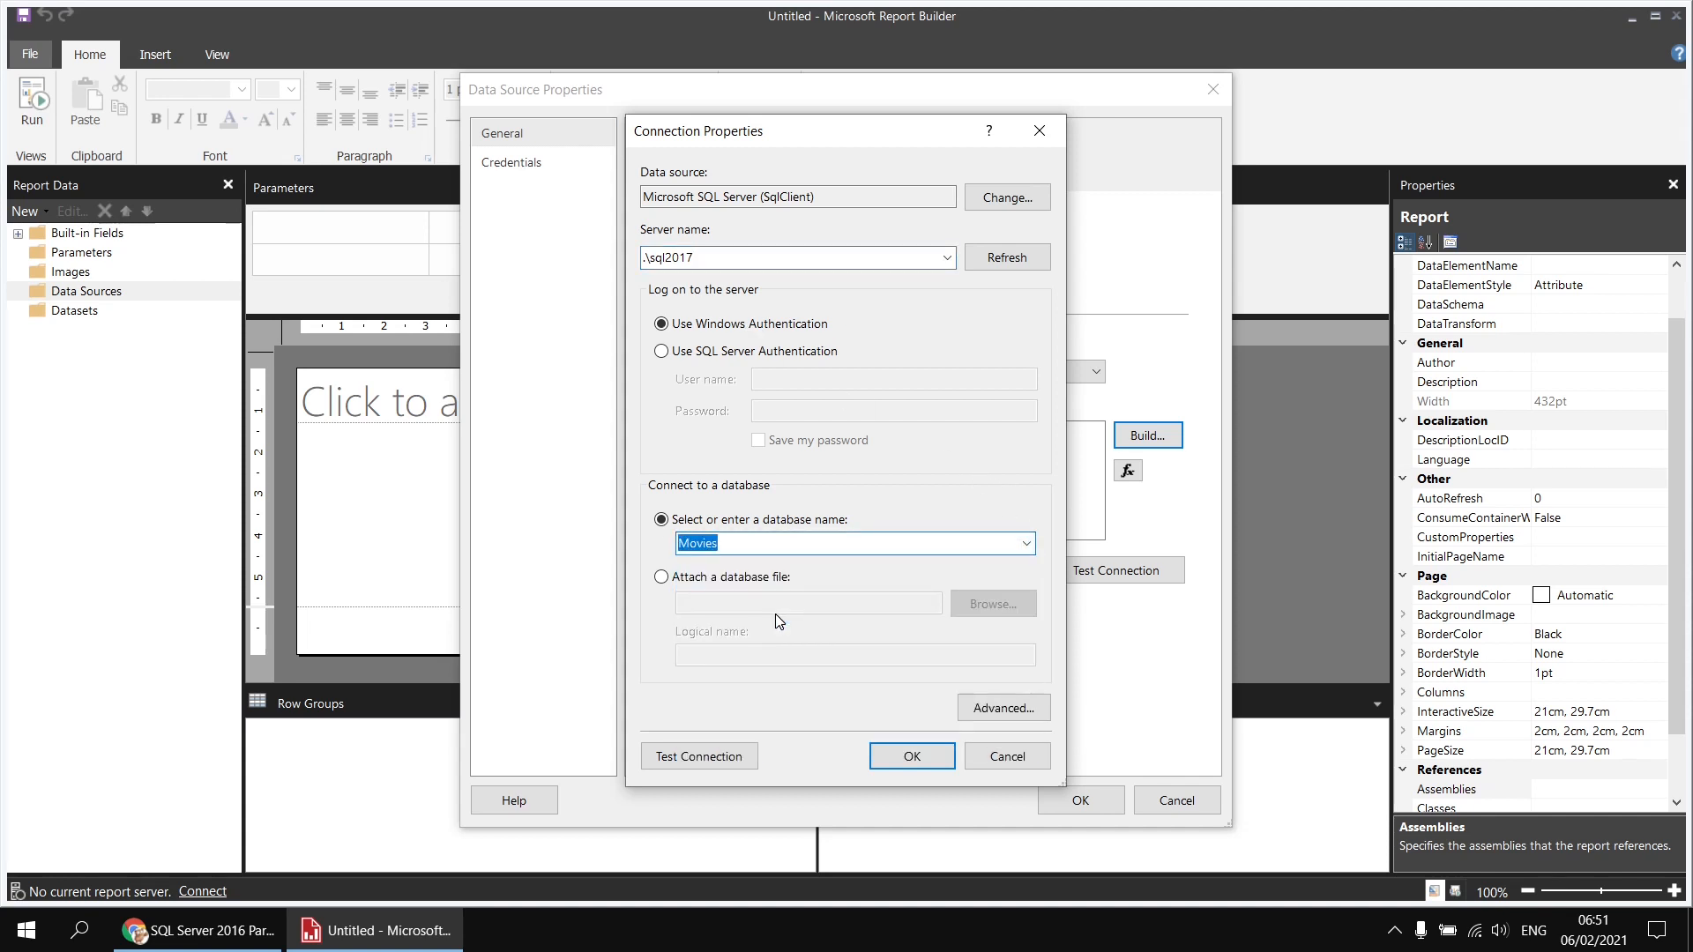
click(915, 757)
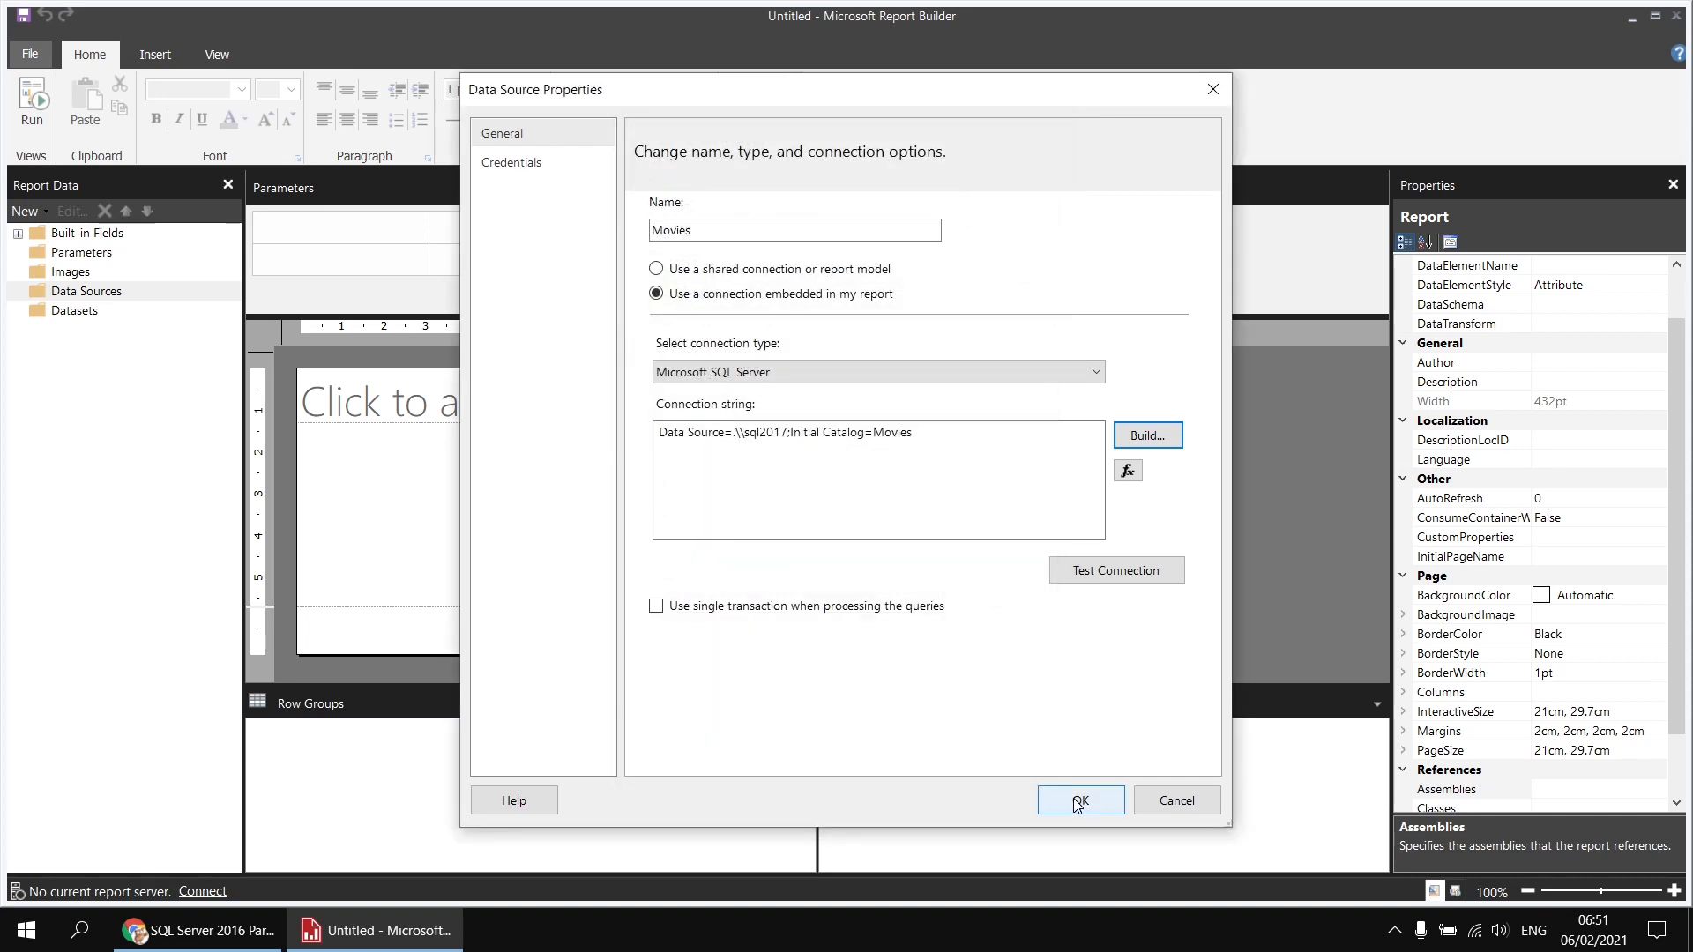
click(1078, 800)
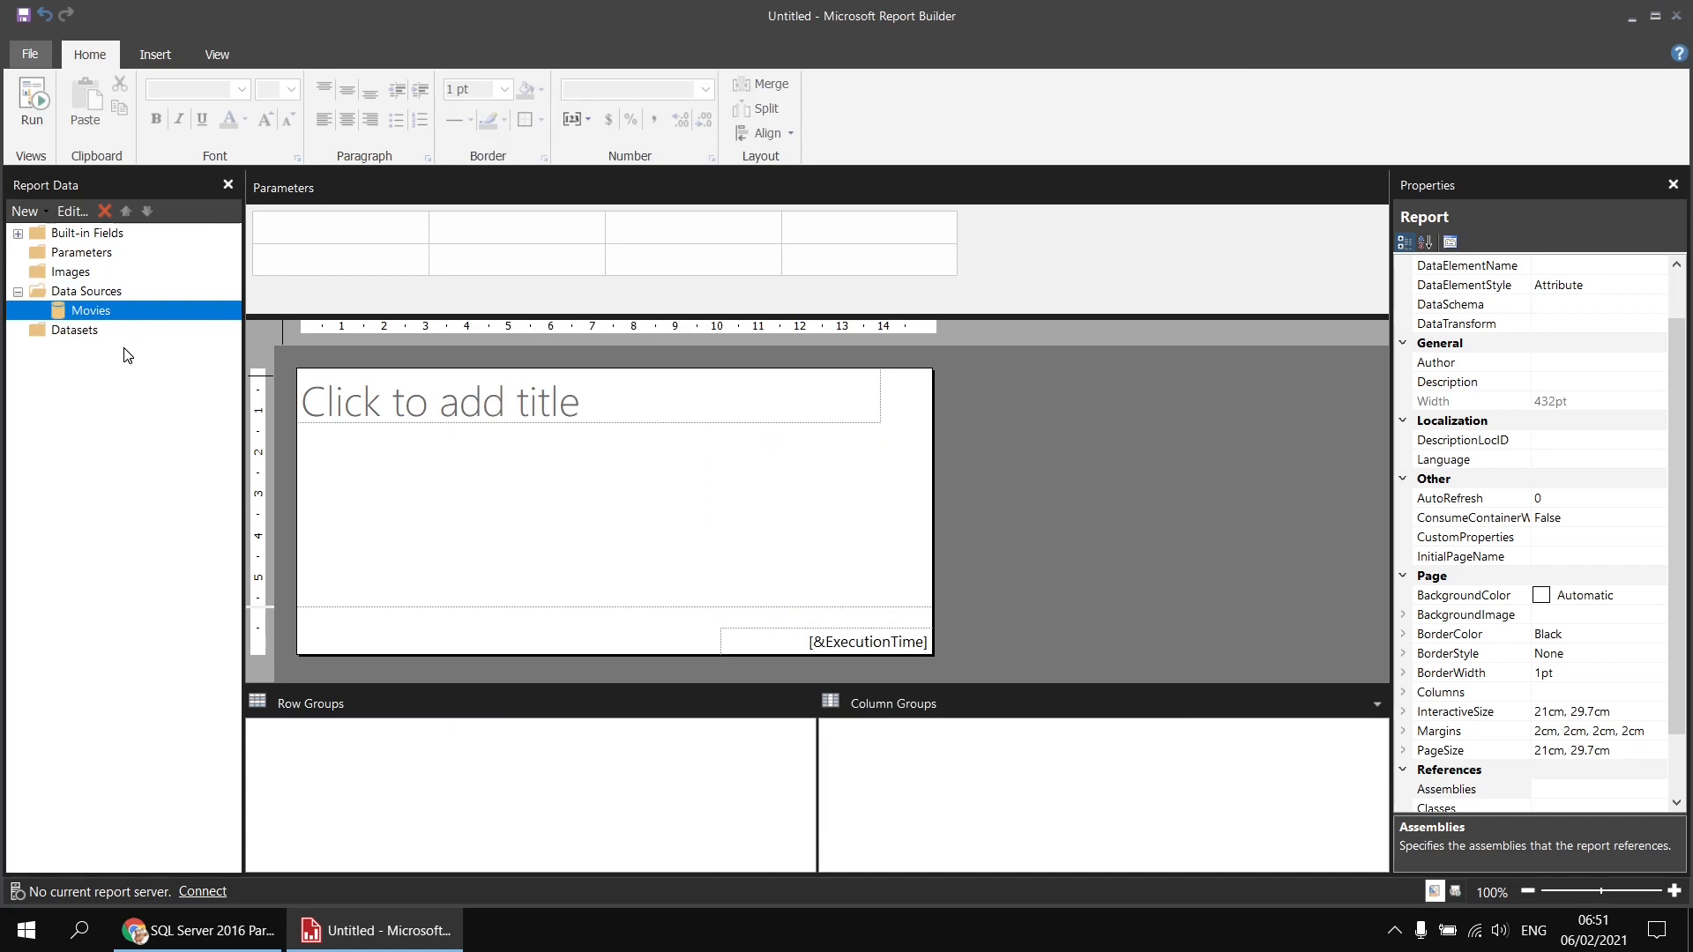
Add an embedded dataset named Films based on the Movies data source.
right_click(119, 317)
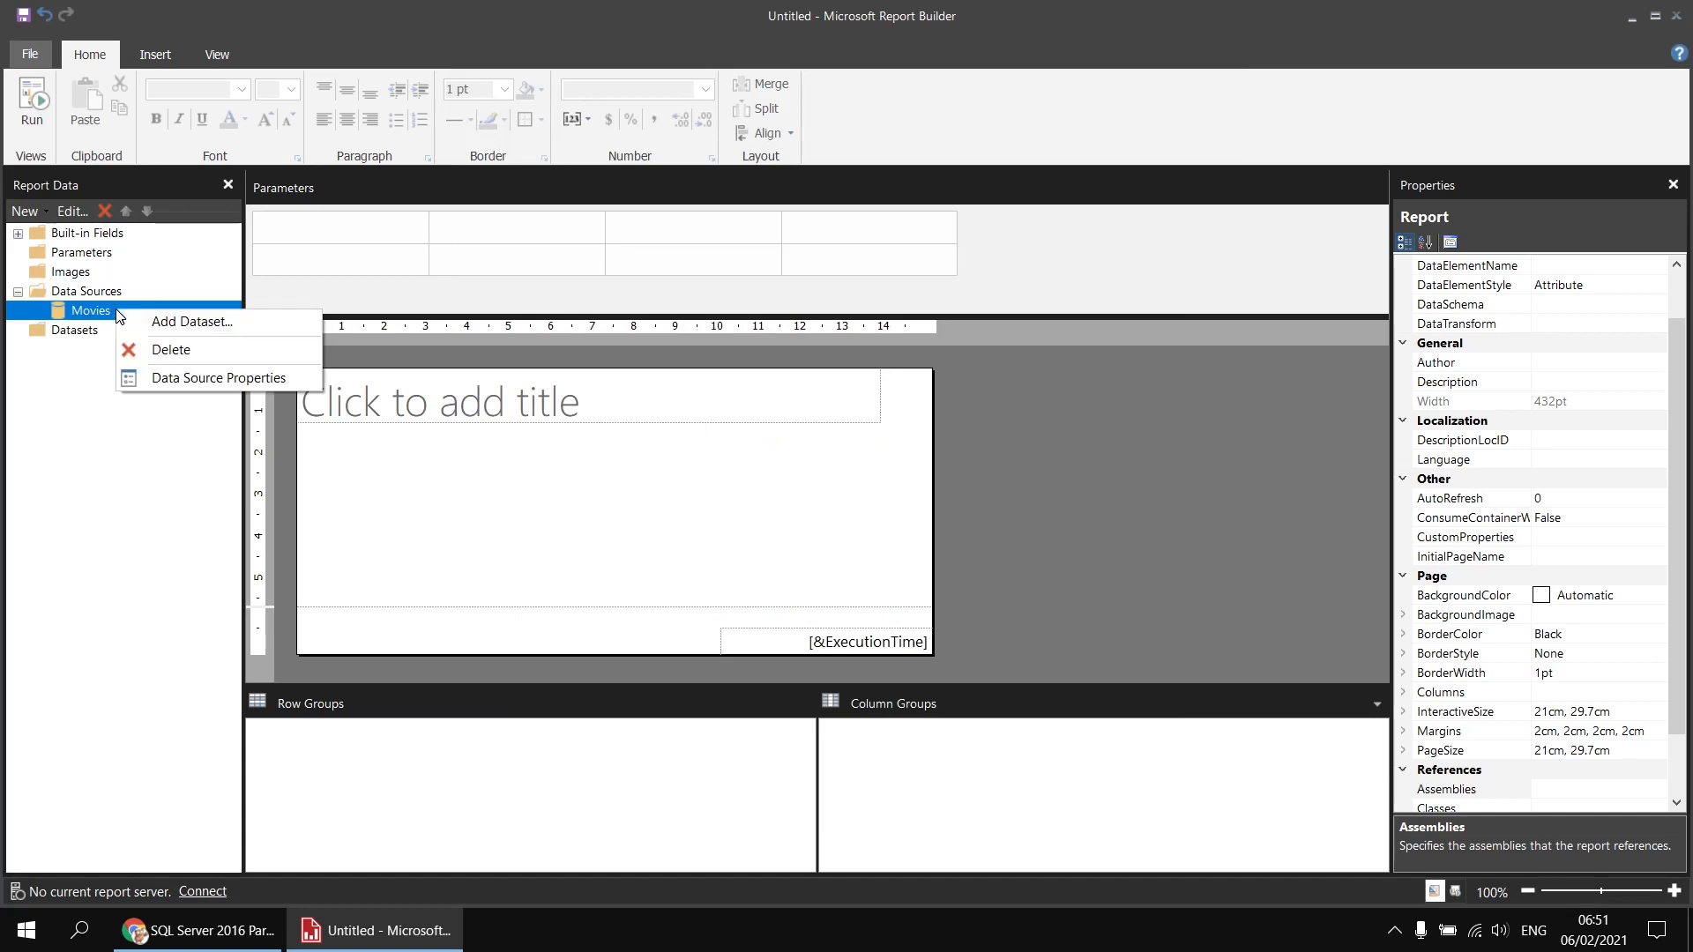
click(166, 322)
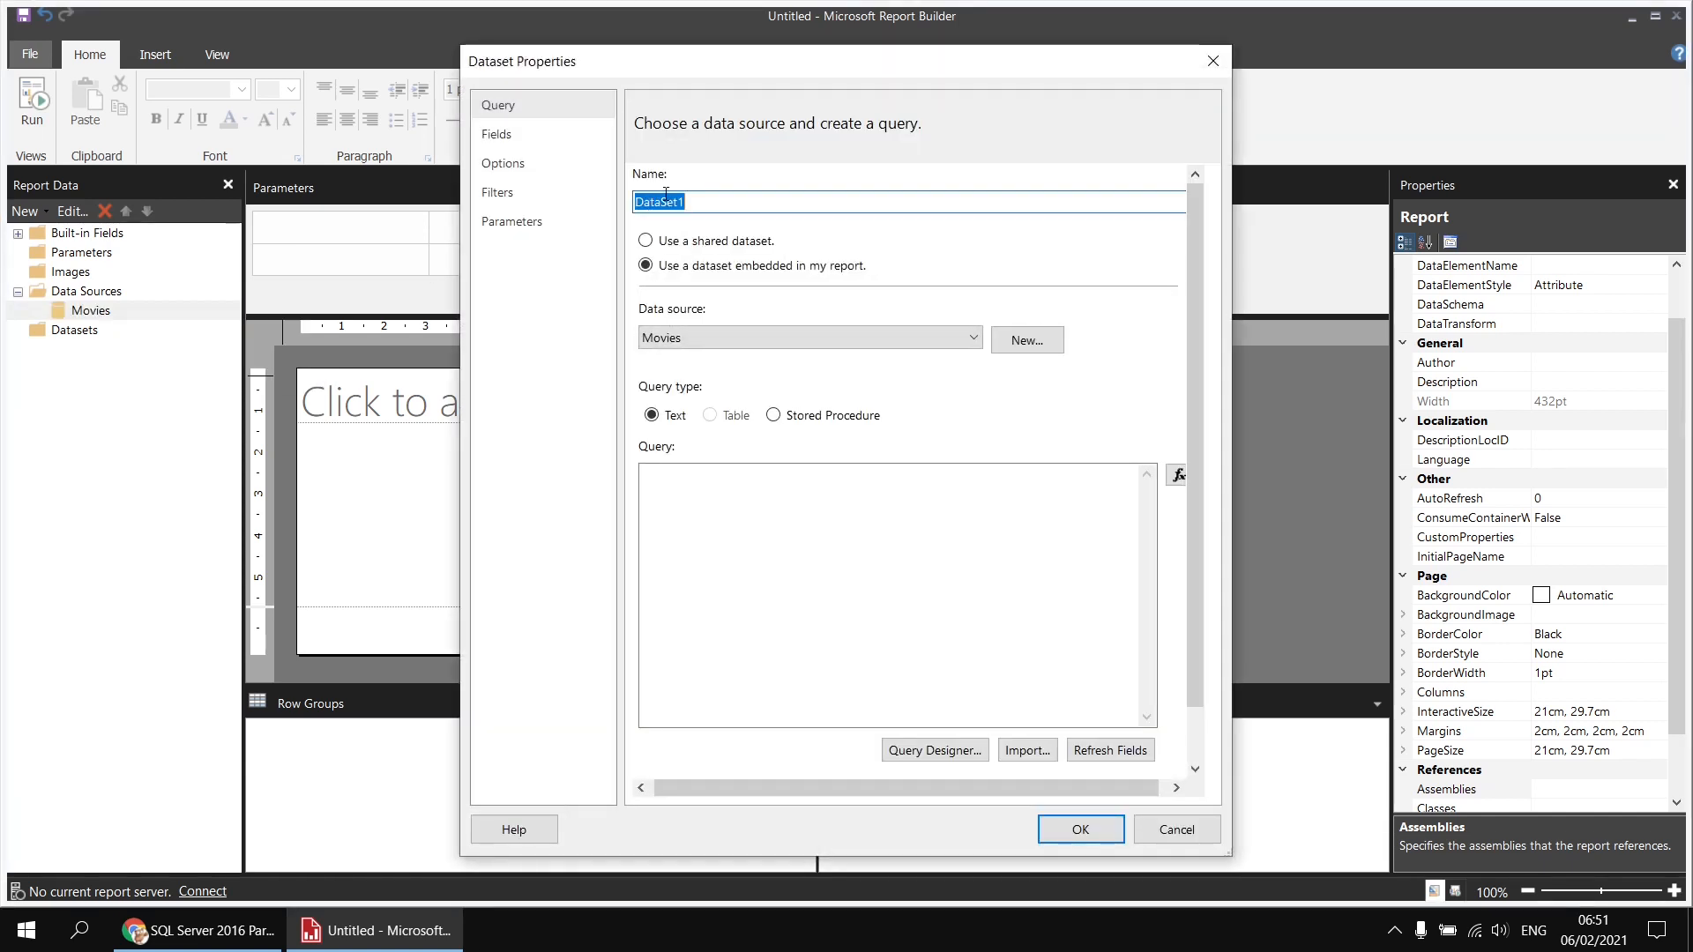
text(Films)
Design the Films dataset query with the Title, ReleaseDate and RunTimeMinutes fields of the Film table, and save the dataset.
click(957, 754)
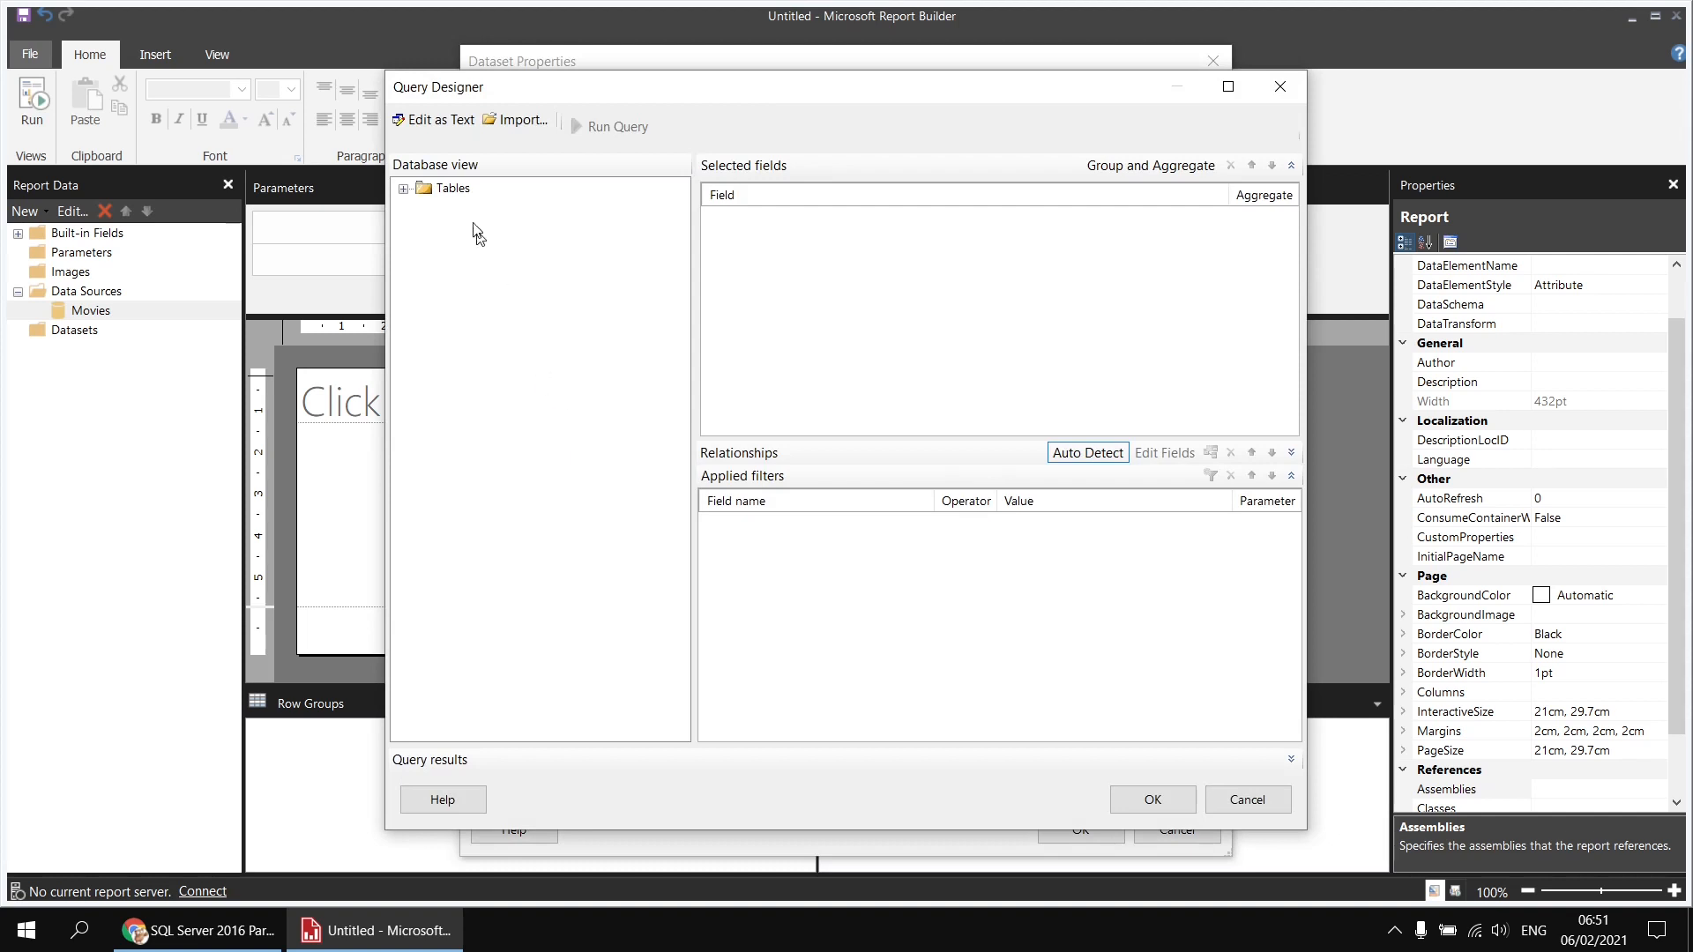
click(403, 189)
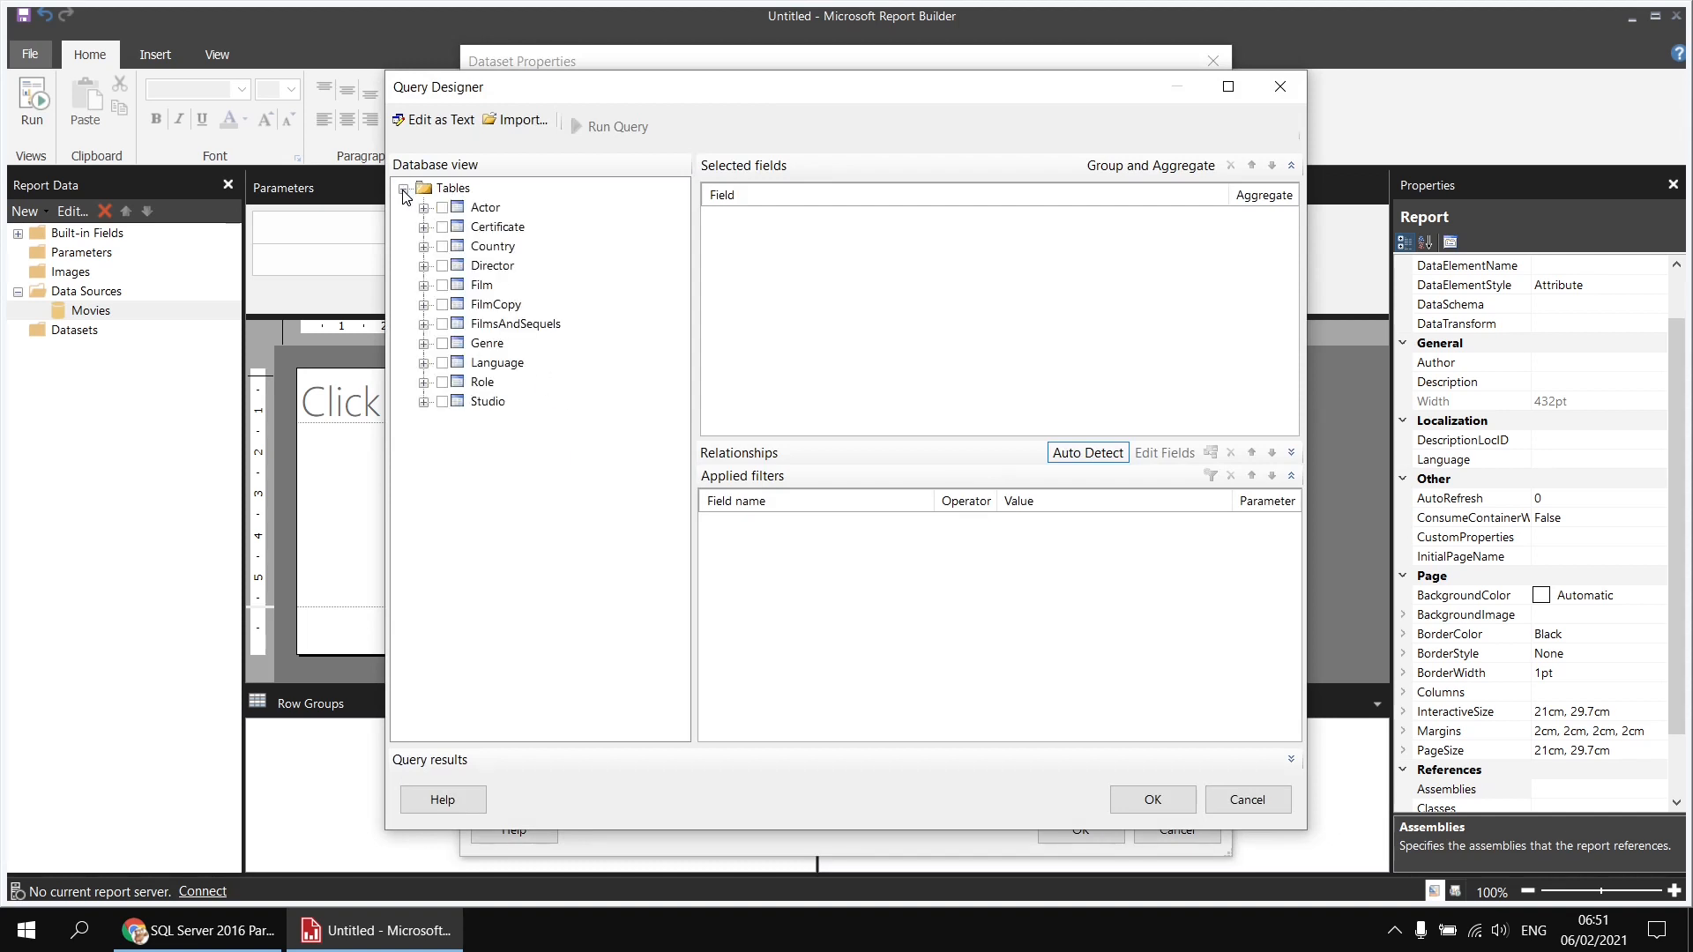
click(424, 285)
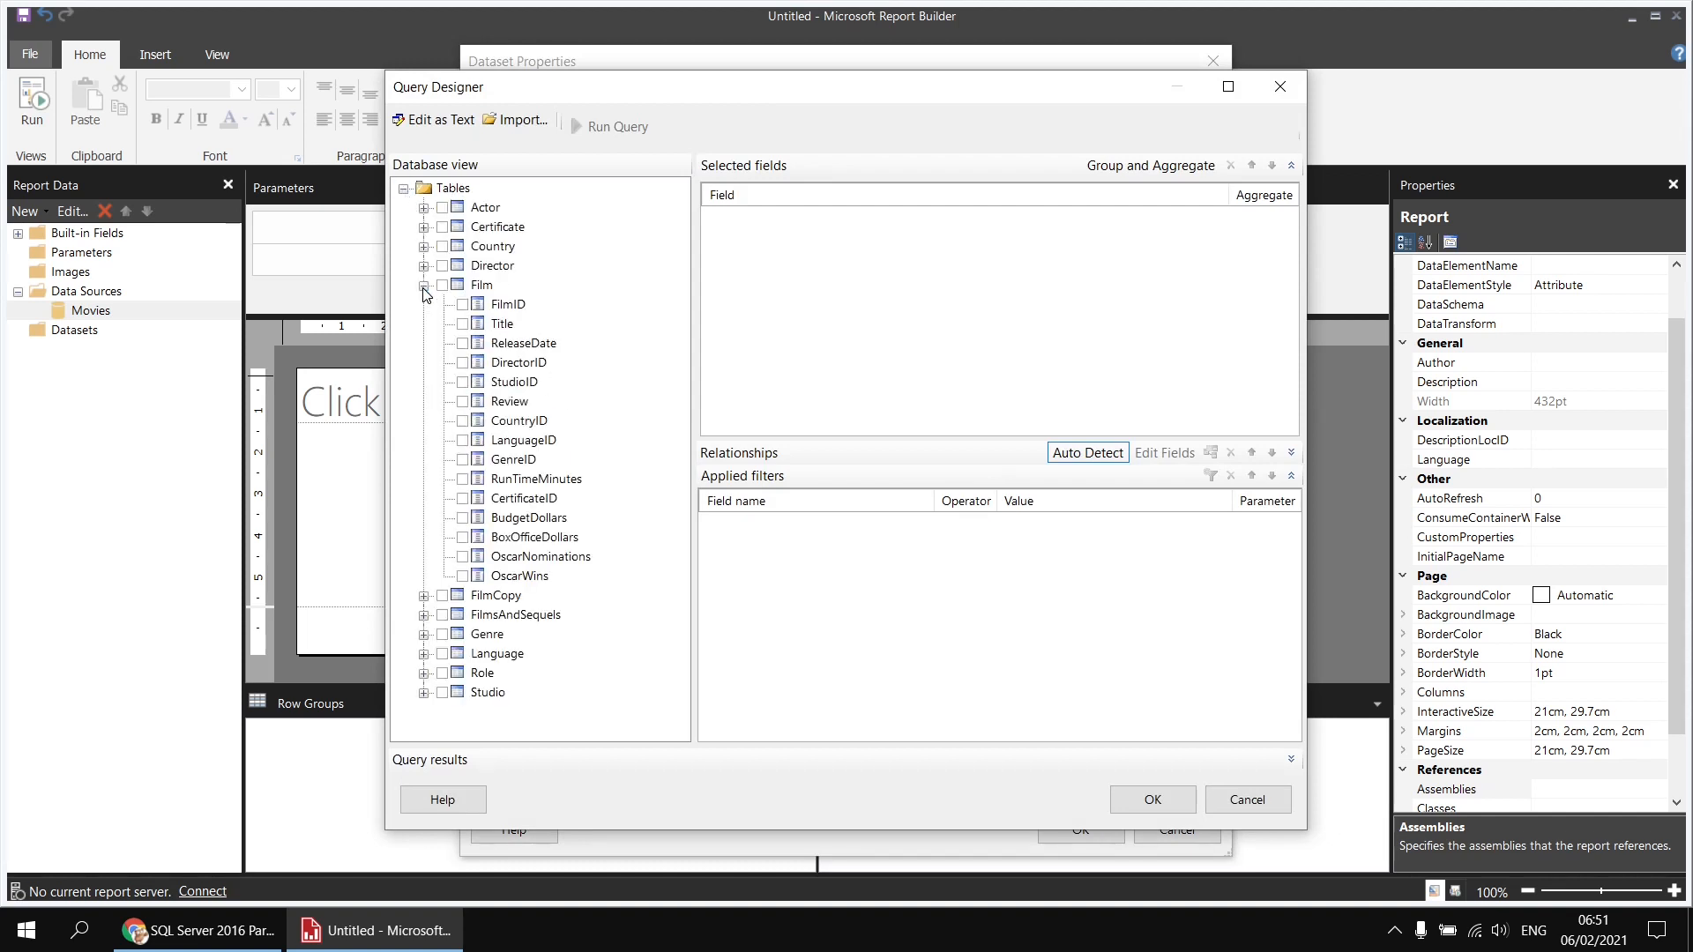
click(462, 324)
click(462, 343)
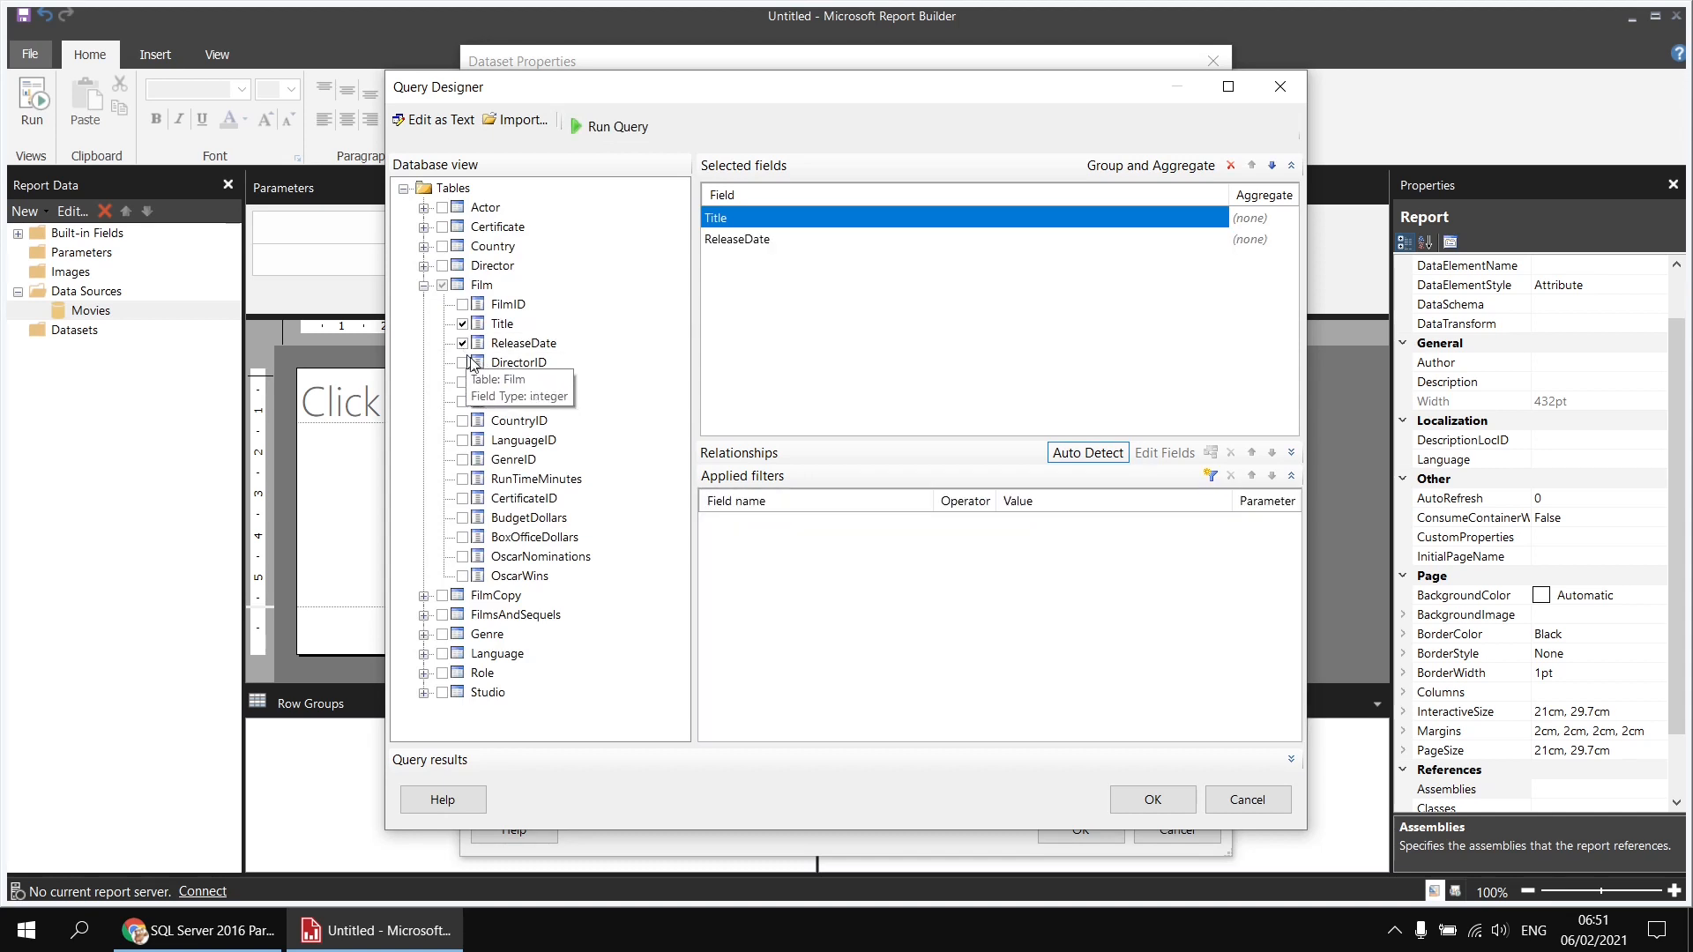
click(462, 479)
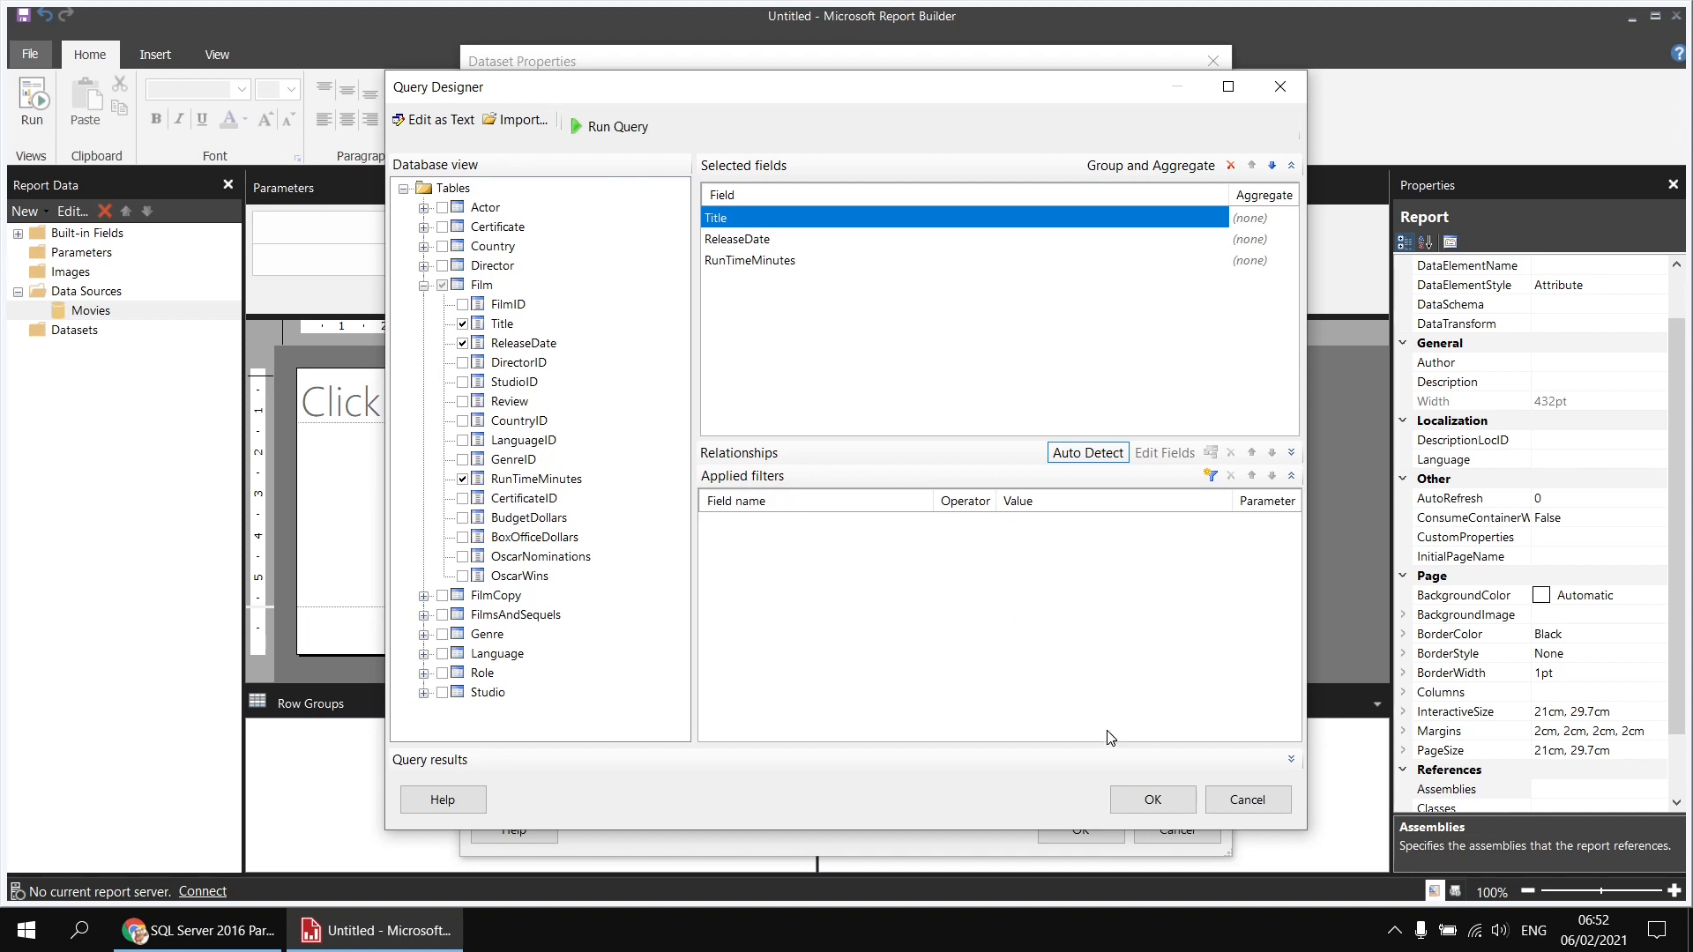
click(1152, 801)
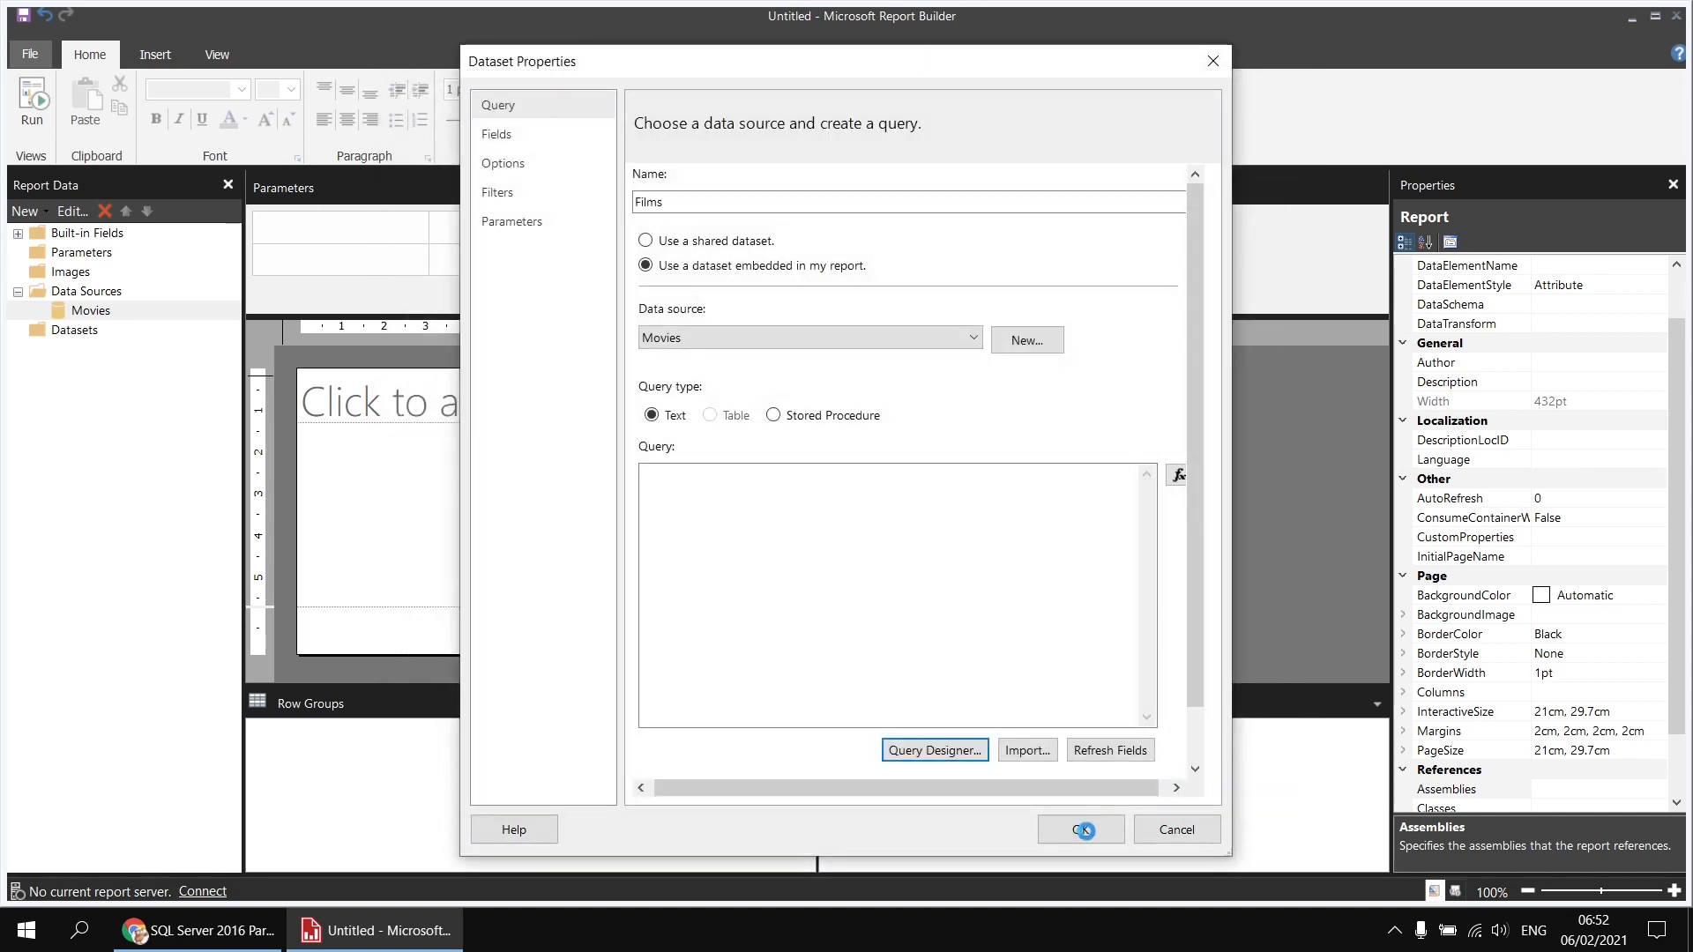
click(1083, 833)
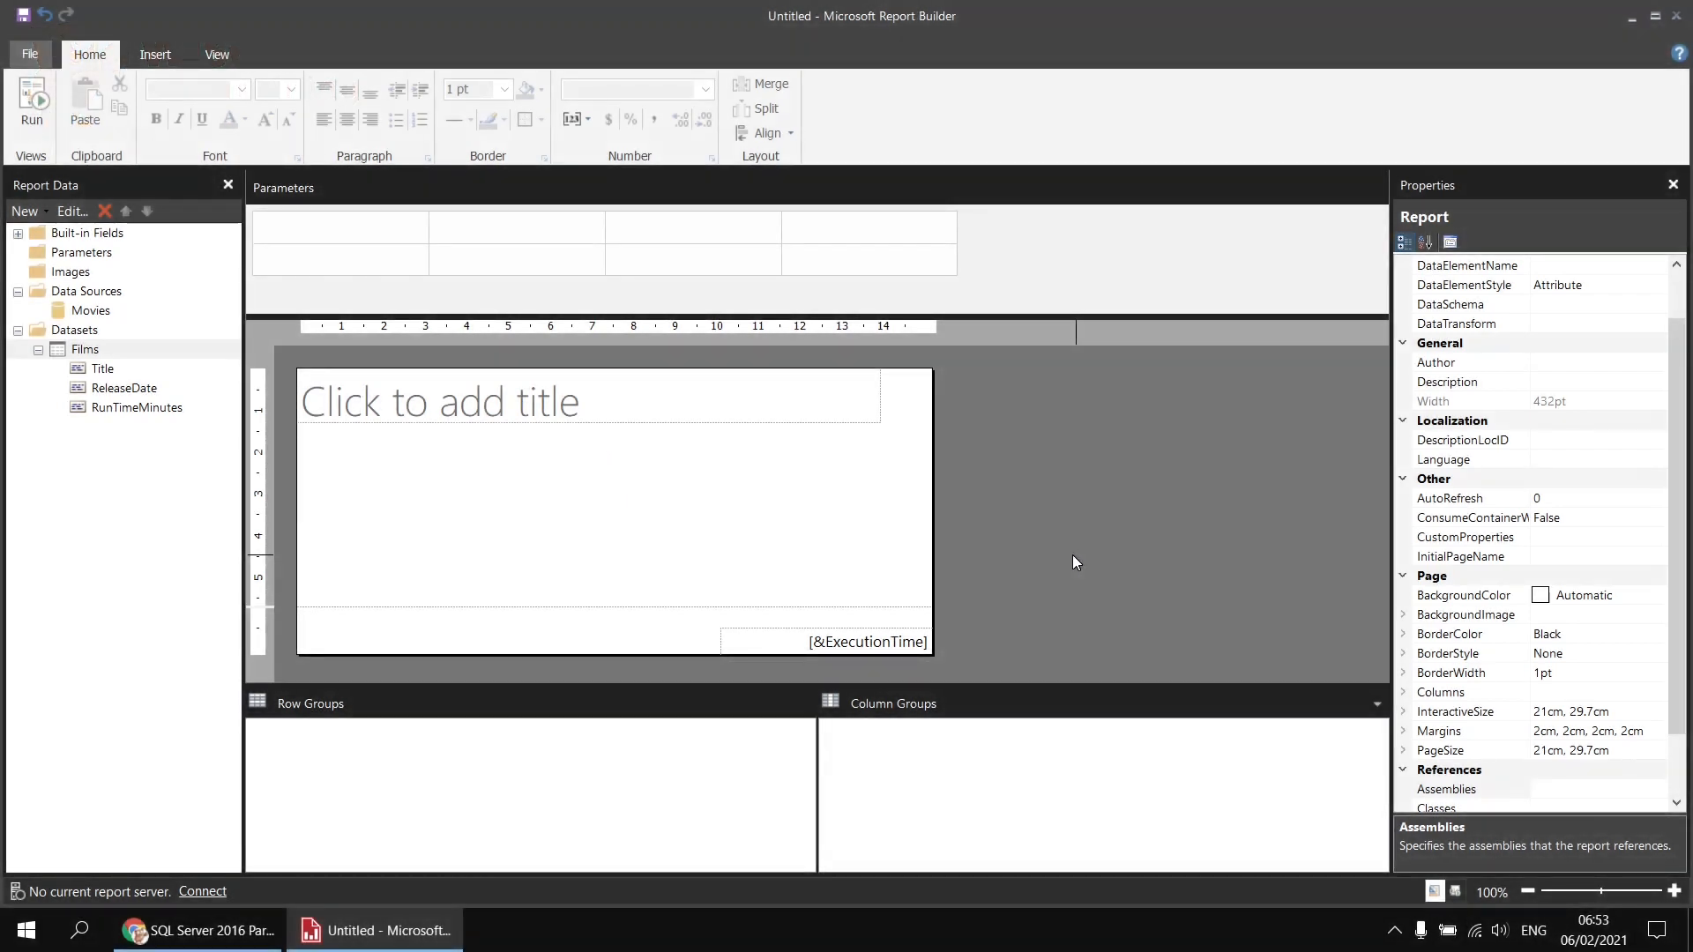
Remove the page footer and delete the title placeholder from the report.
right_click(480, 639)
click(589, 713)
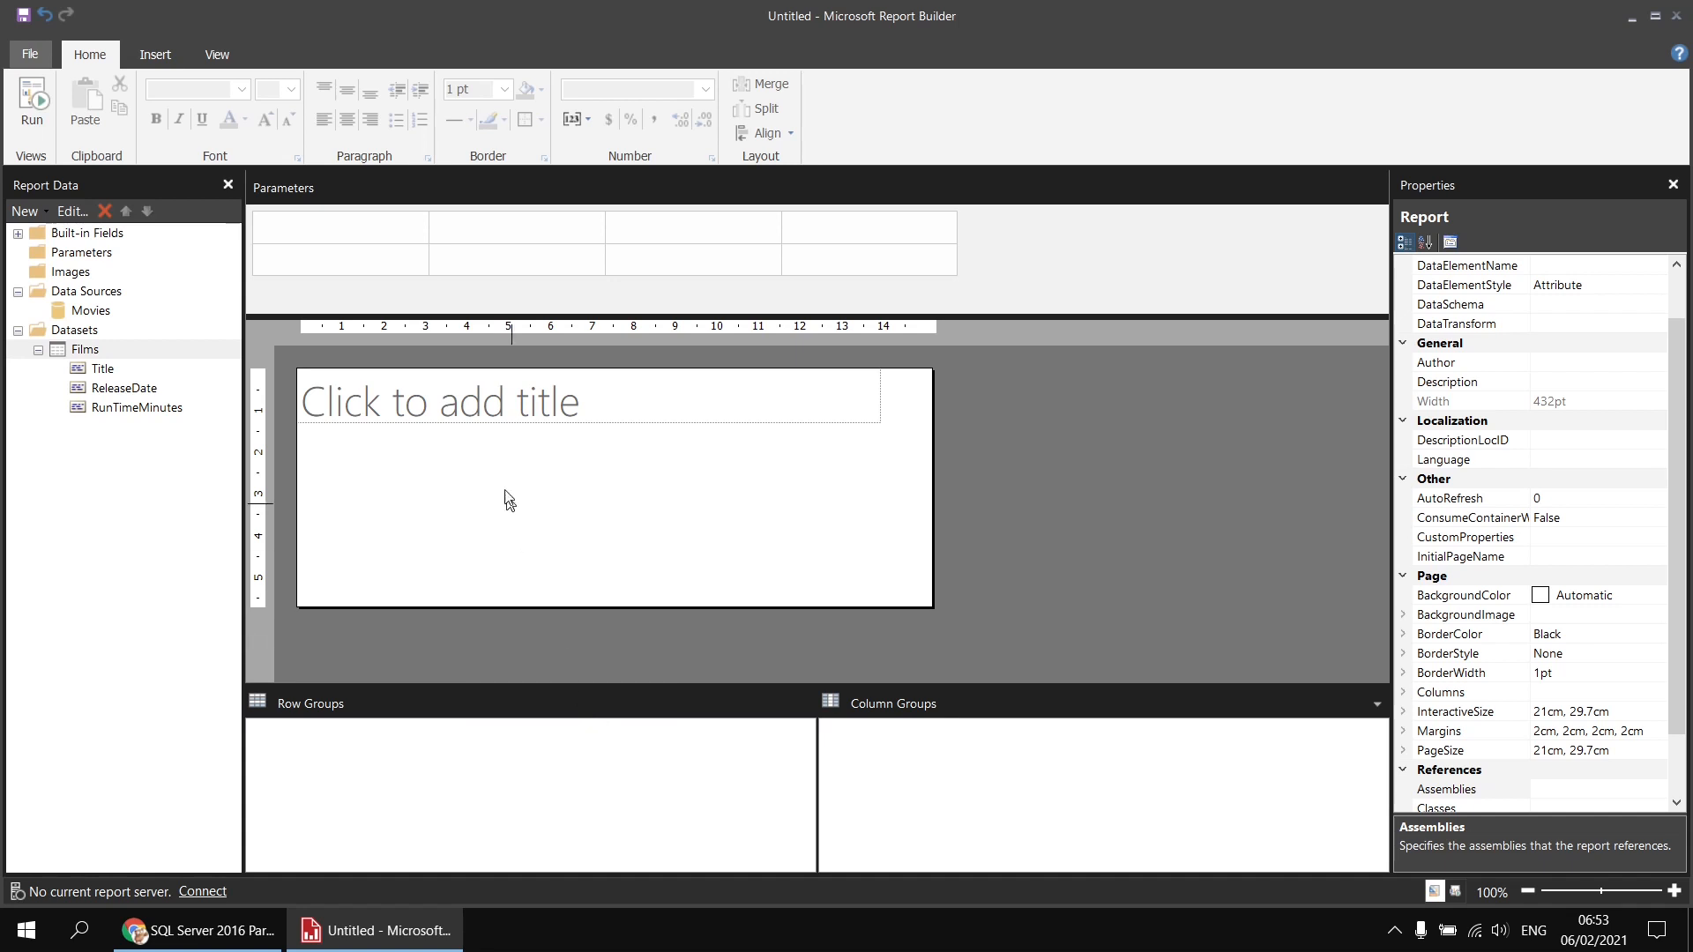
click(436, 403)
key(Delete)
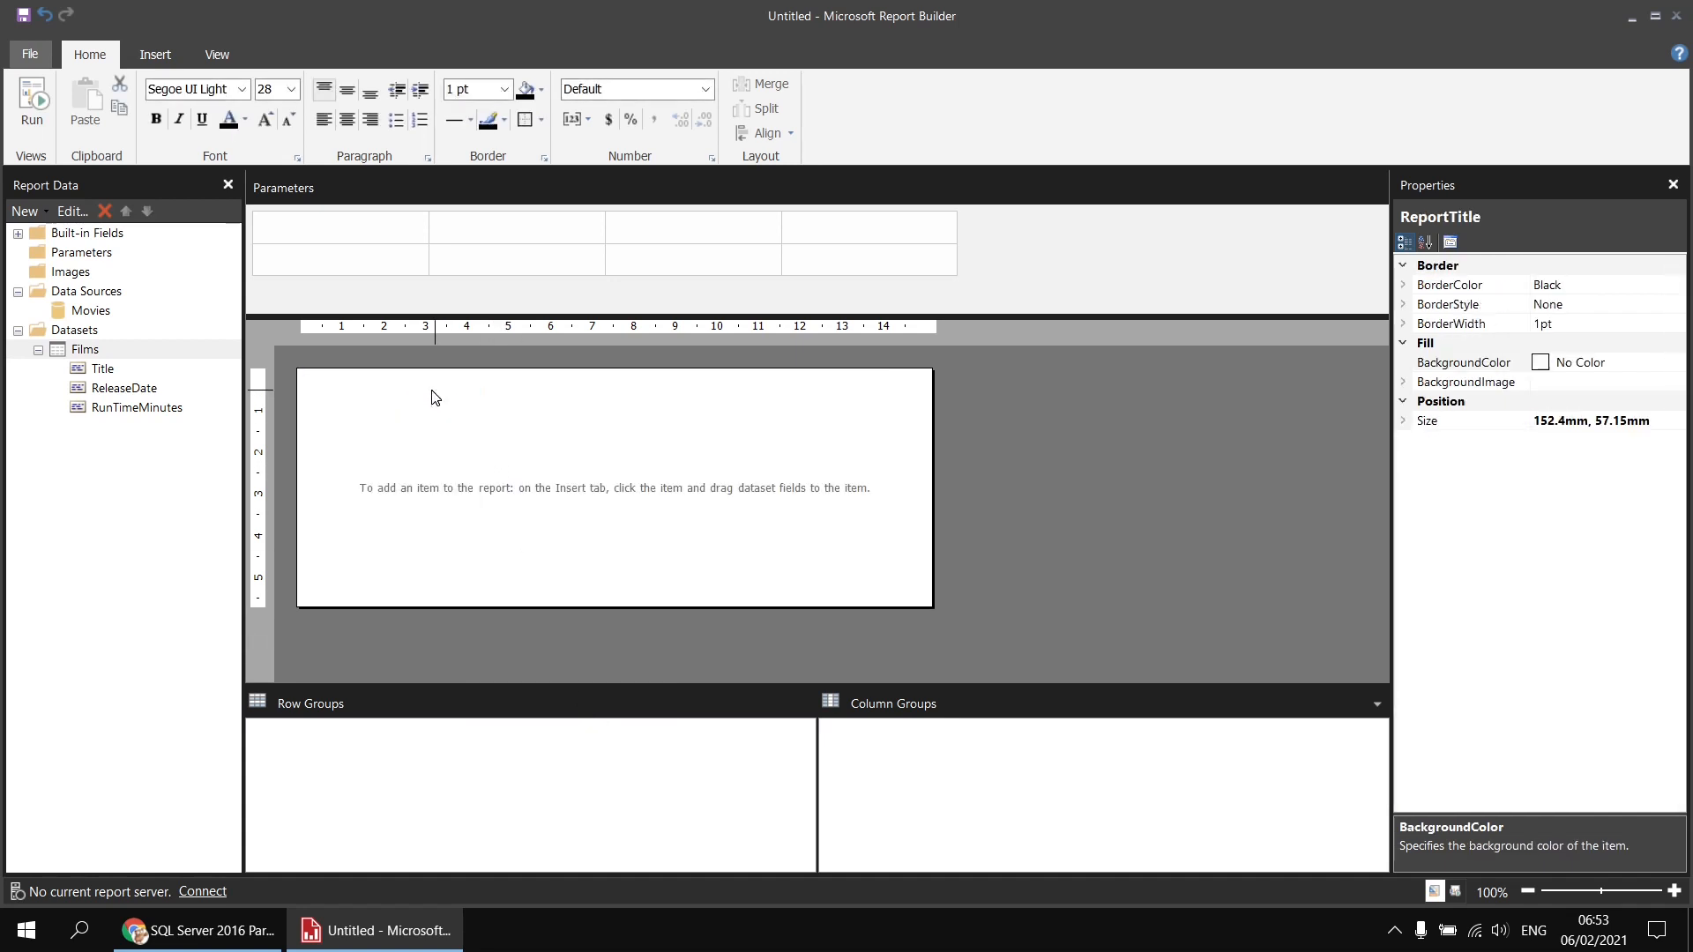
Insert a table in the upper-left corner of the empty report body.
right_click(302, 379)
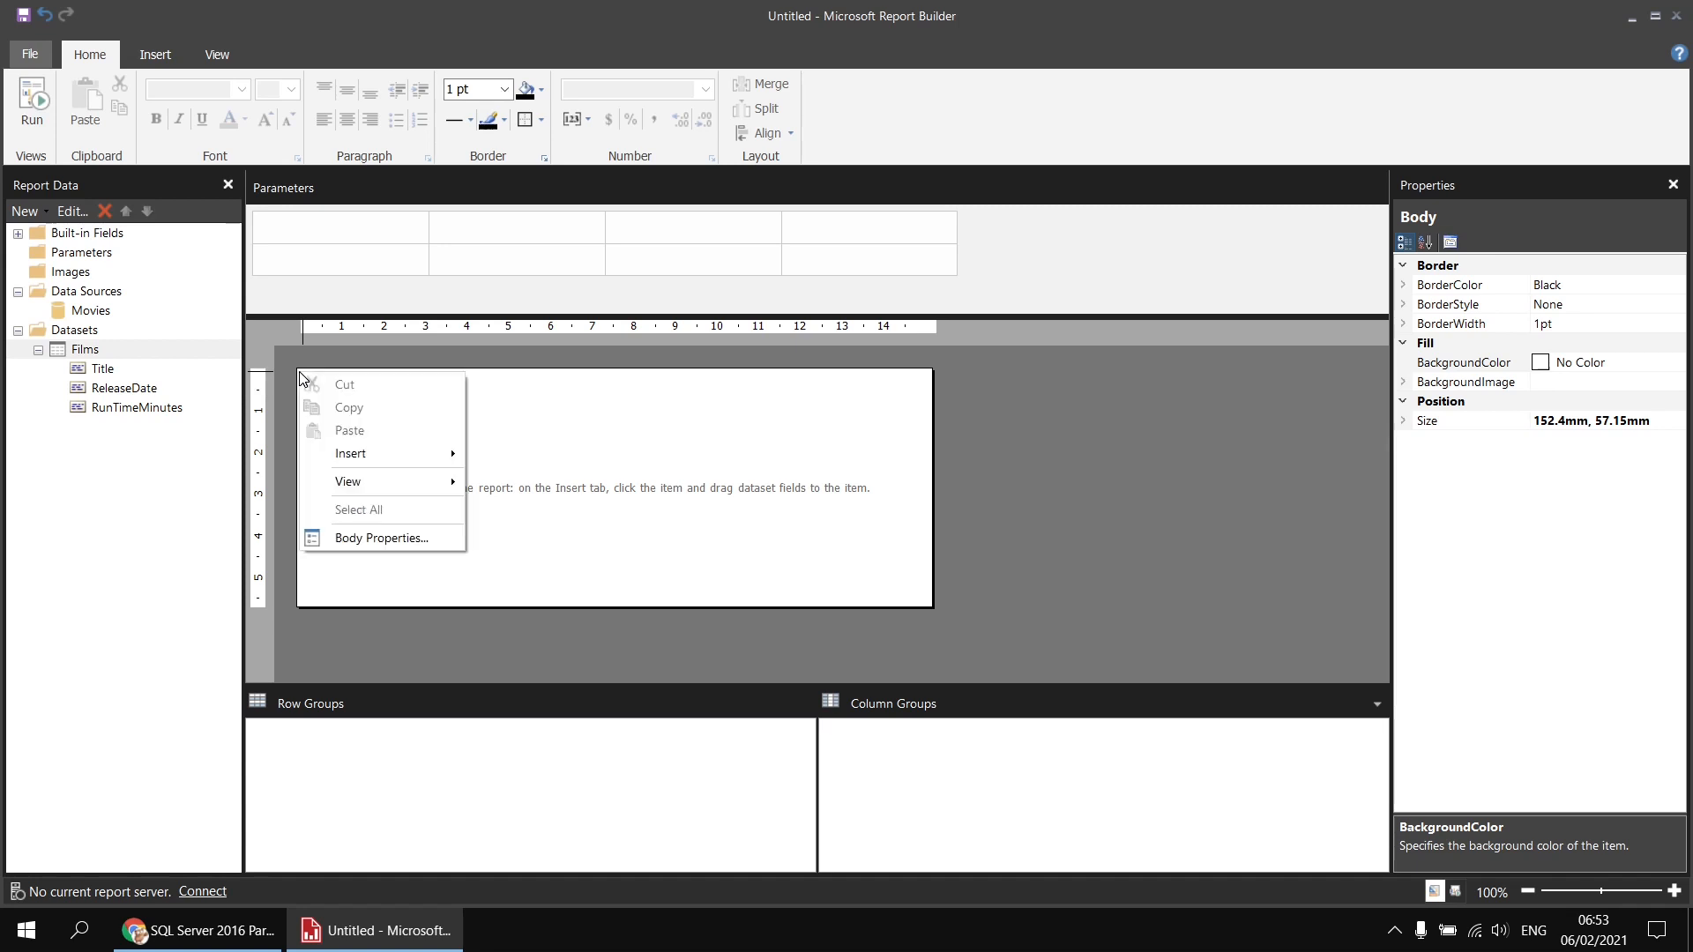
mouse_move(372, 453)
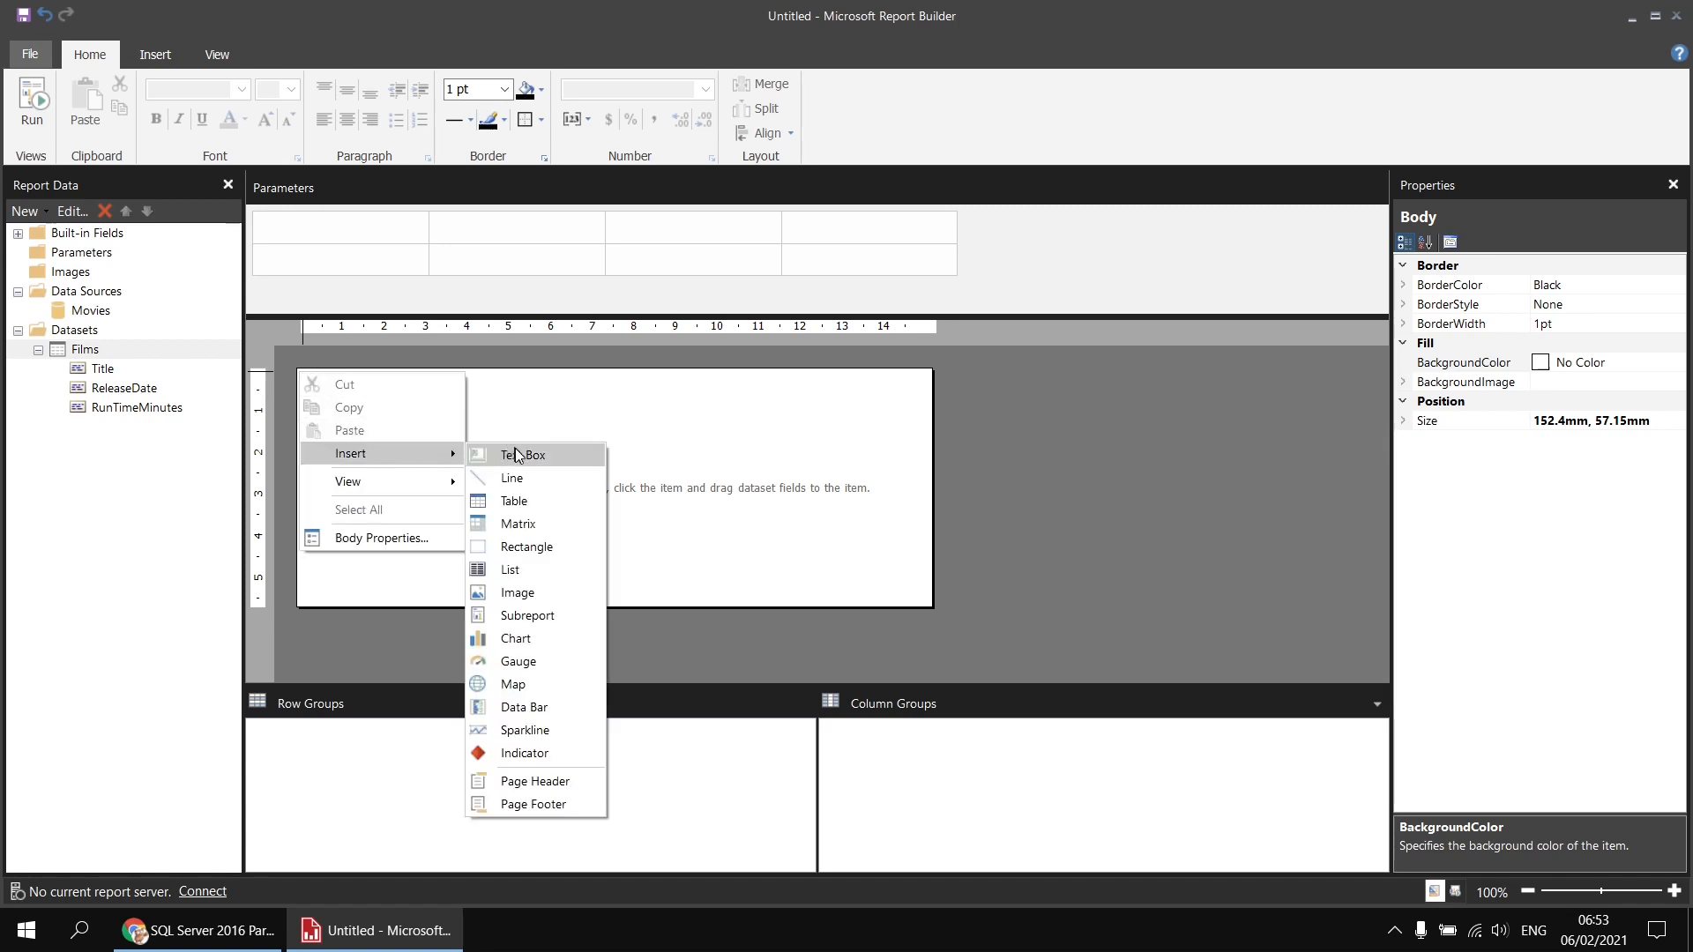
click(534, 501)
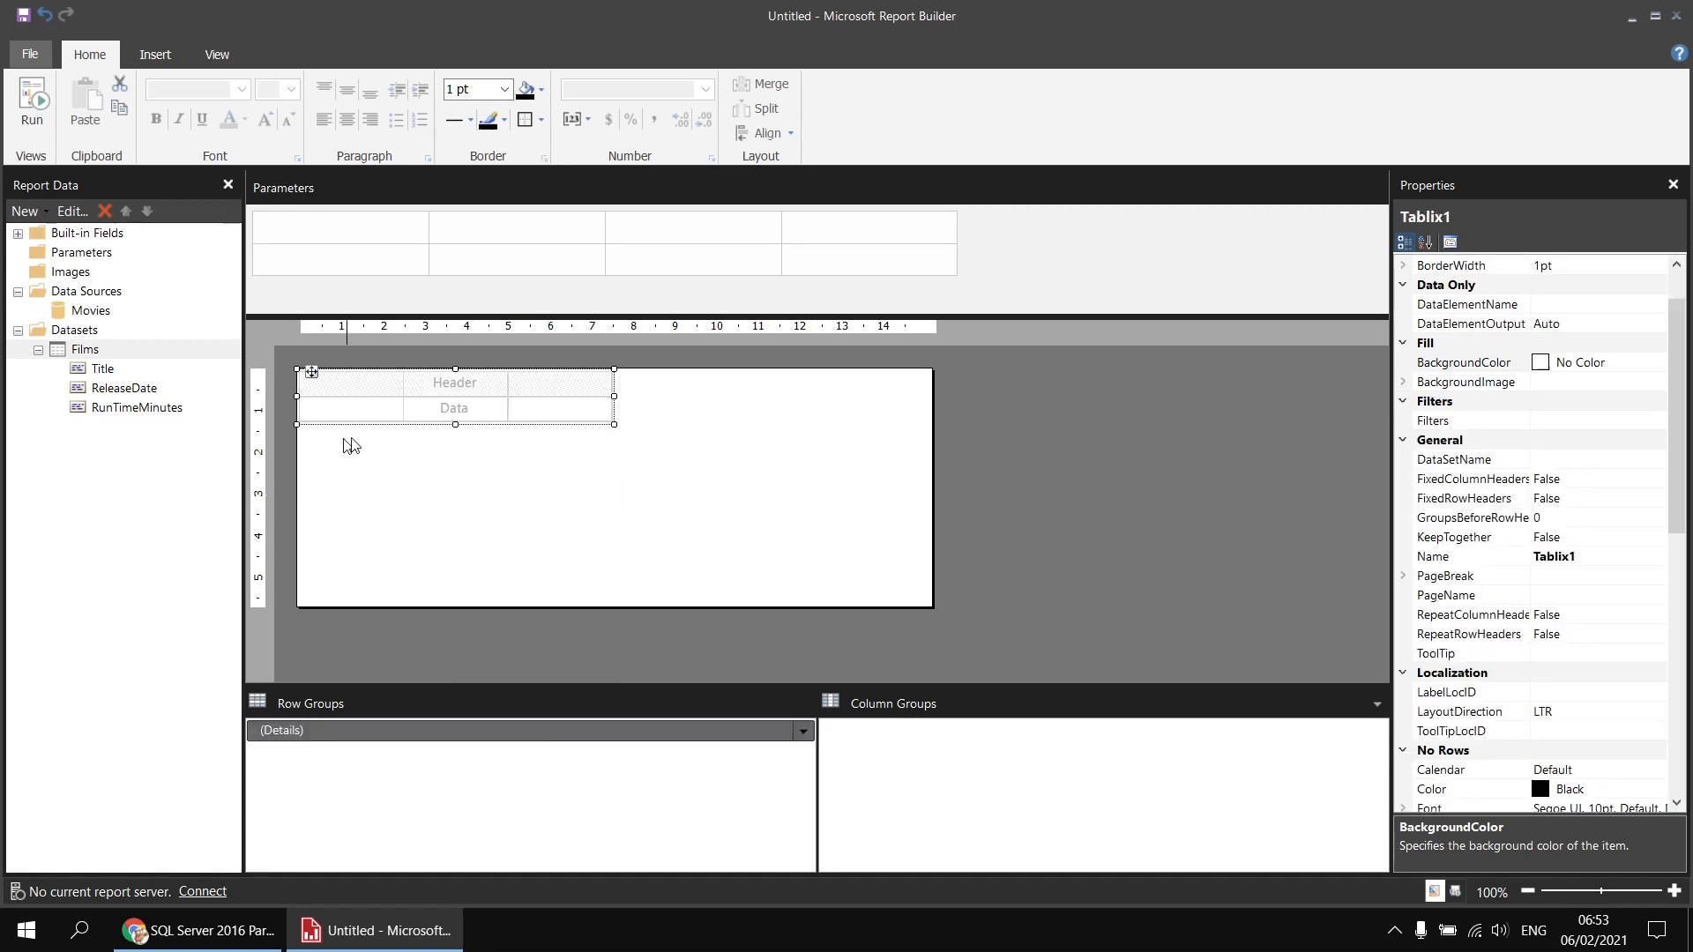
Fill the table's three data cells with the Title, ReleaseDate and RunTimeMinutes fields in that order.
click(394, 407)
click(427, 428)
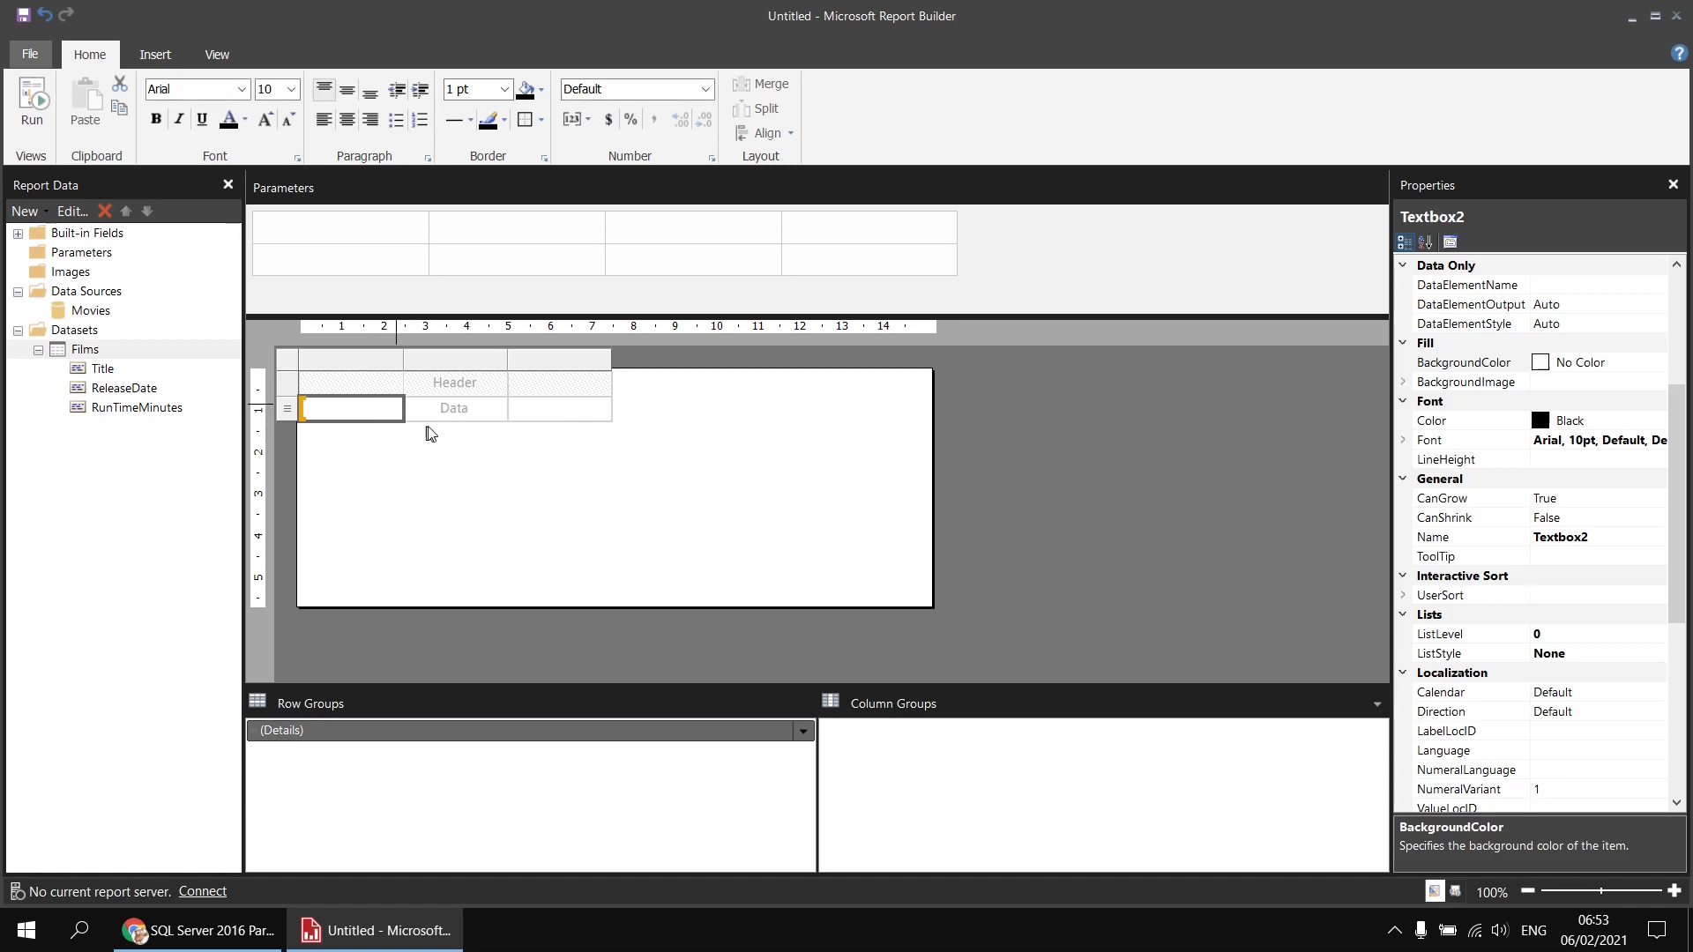
click(498, 405)
click(547, 447)
click(601, 404)
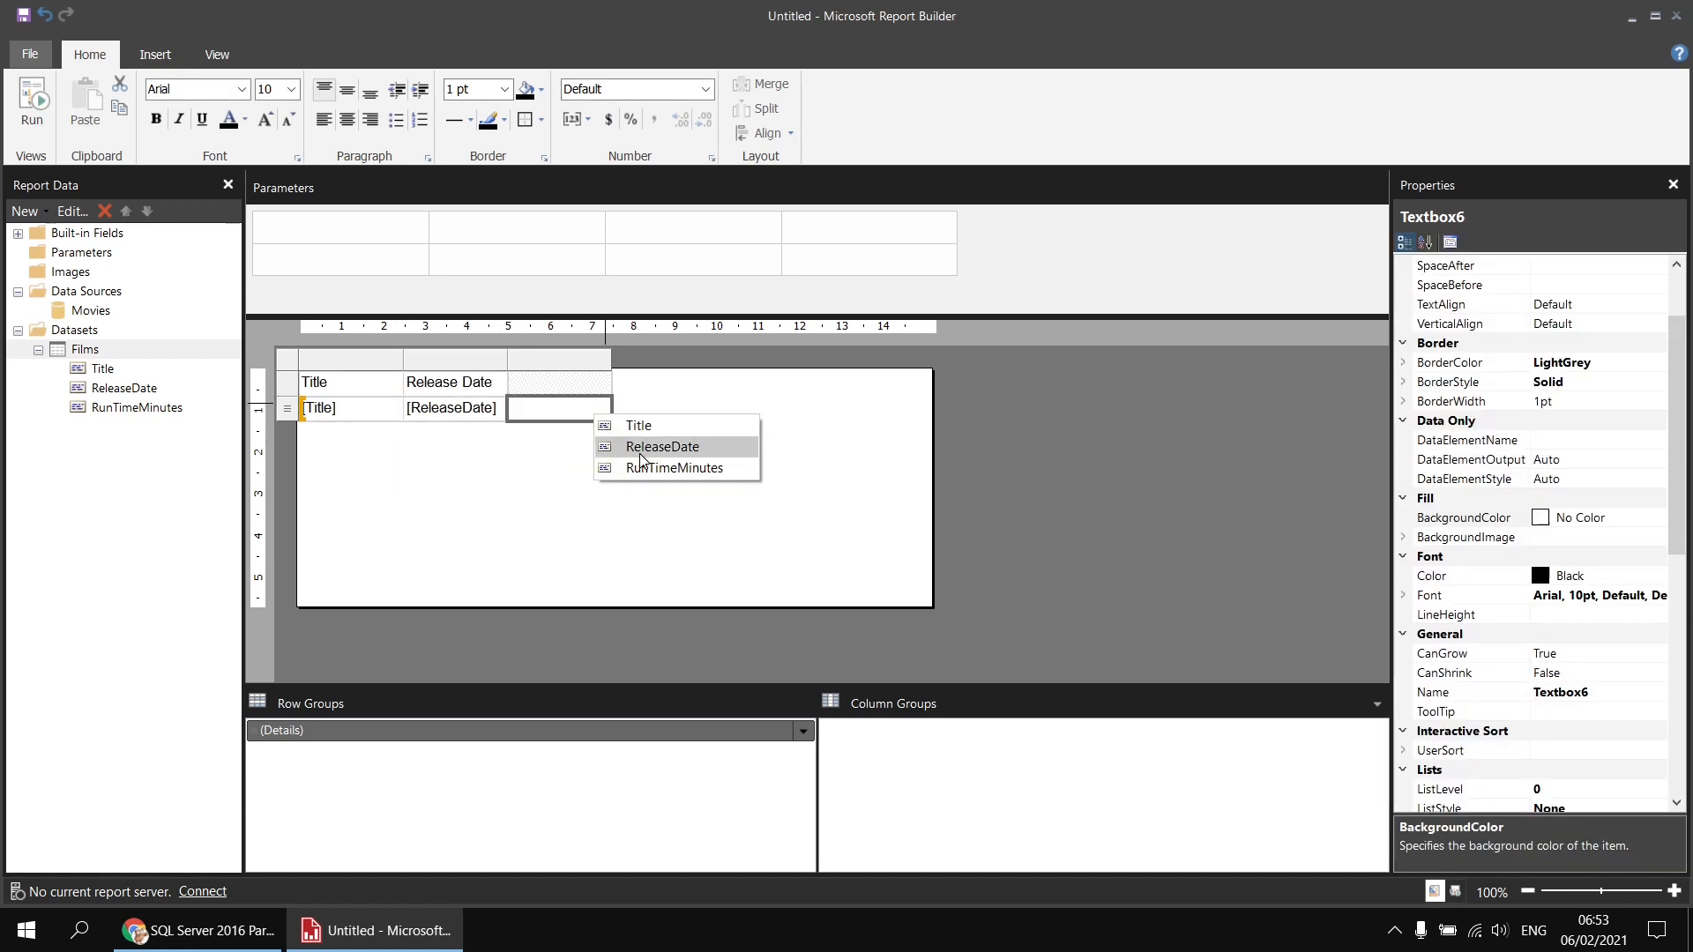
click(645, 468)
Try the Arial Black font on all cells of the table and return them to Arial.
click(352, 383)
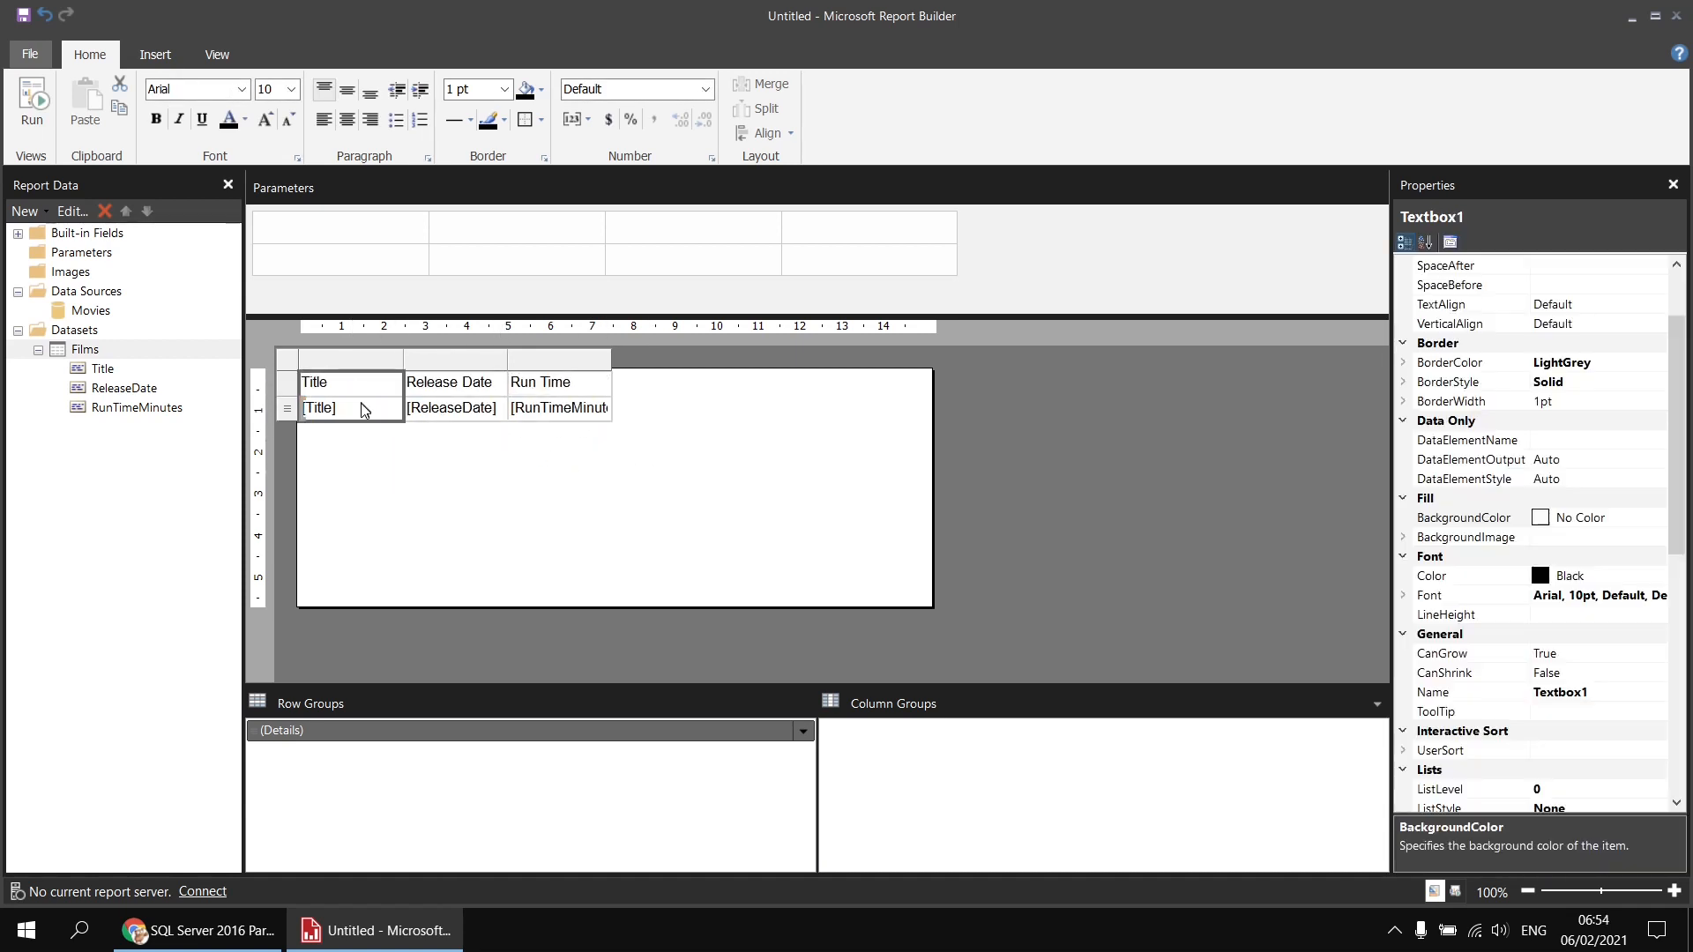
drag(365, 409, 599, 409)
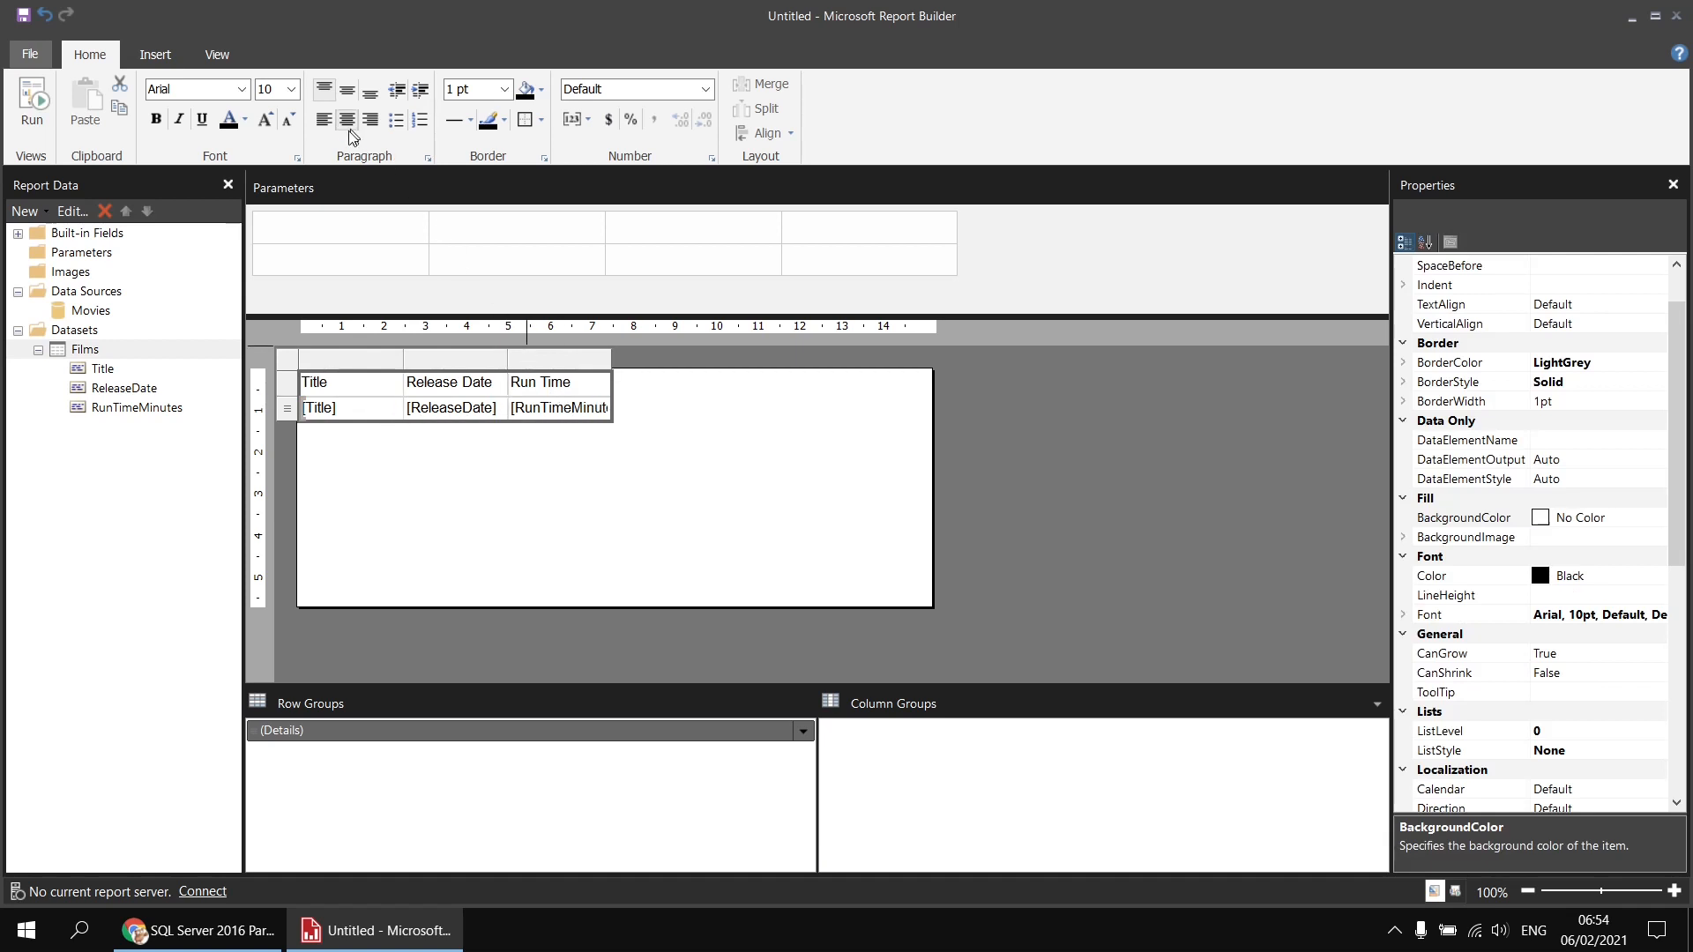
click(240, 89)
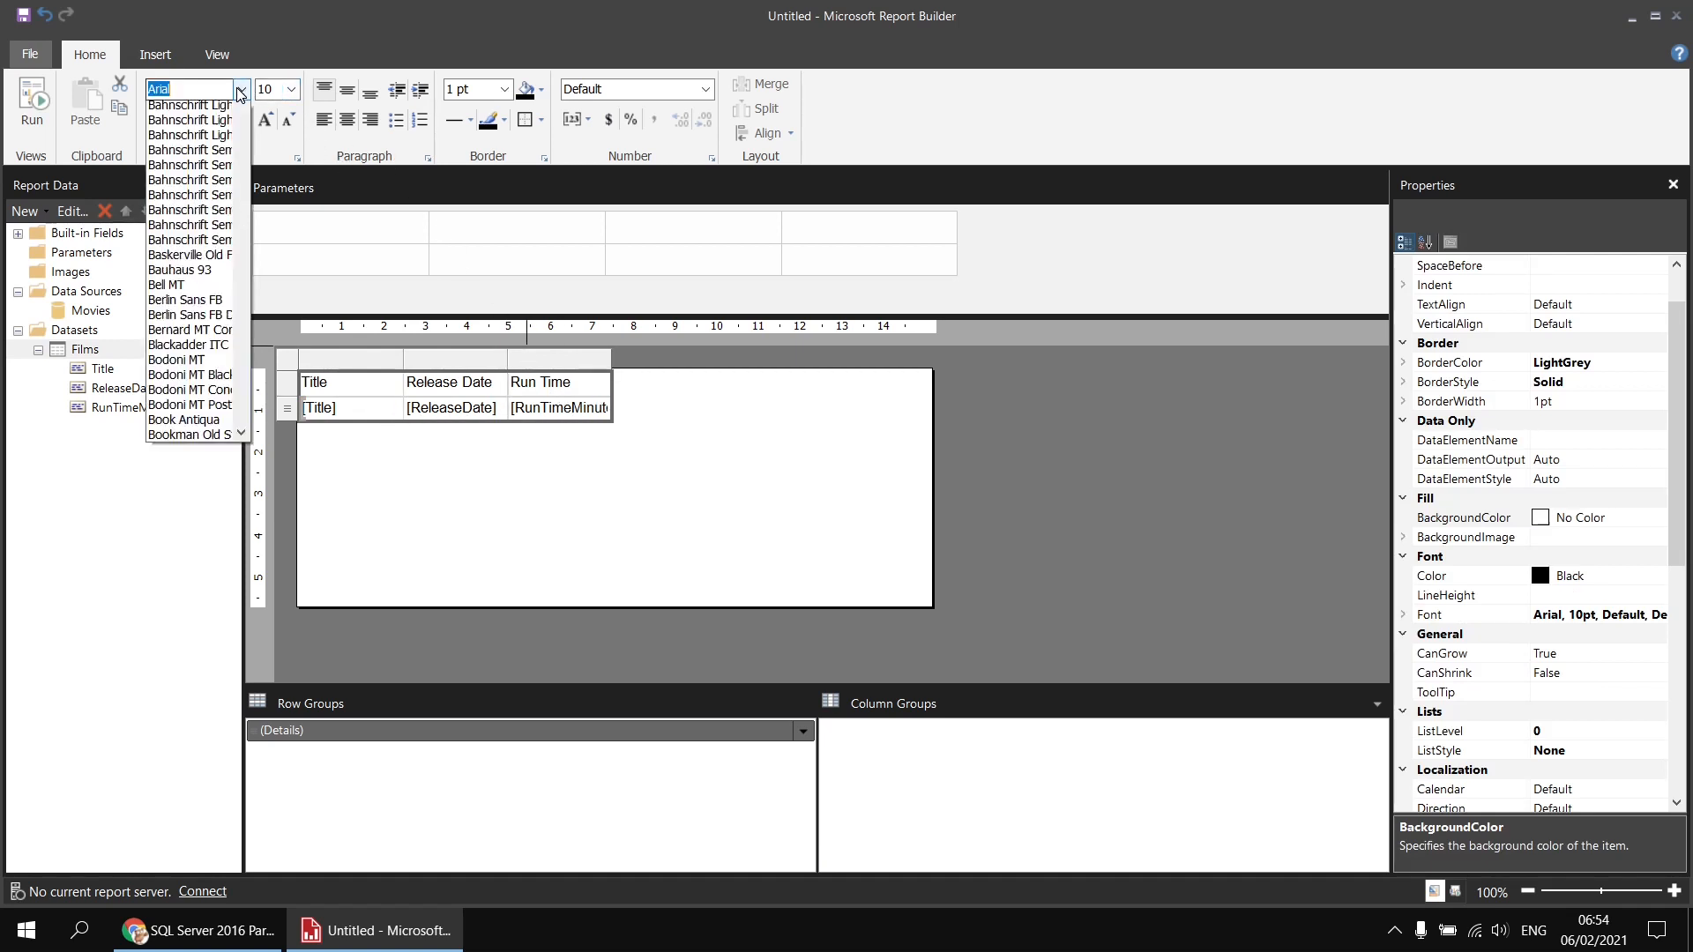
click(219, 124)
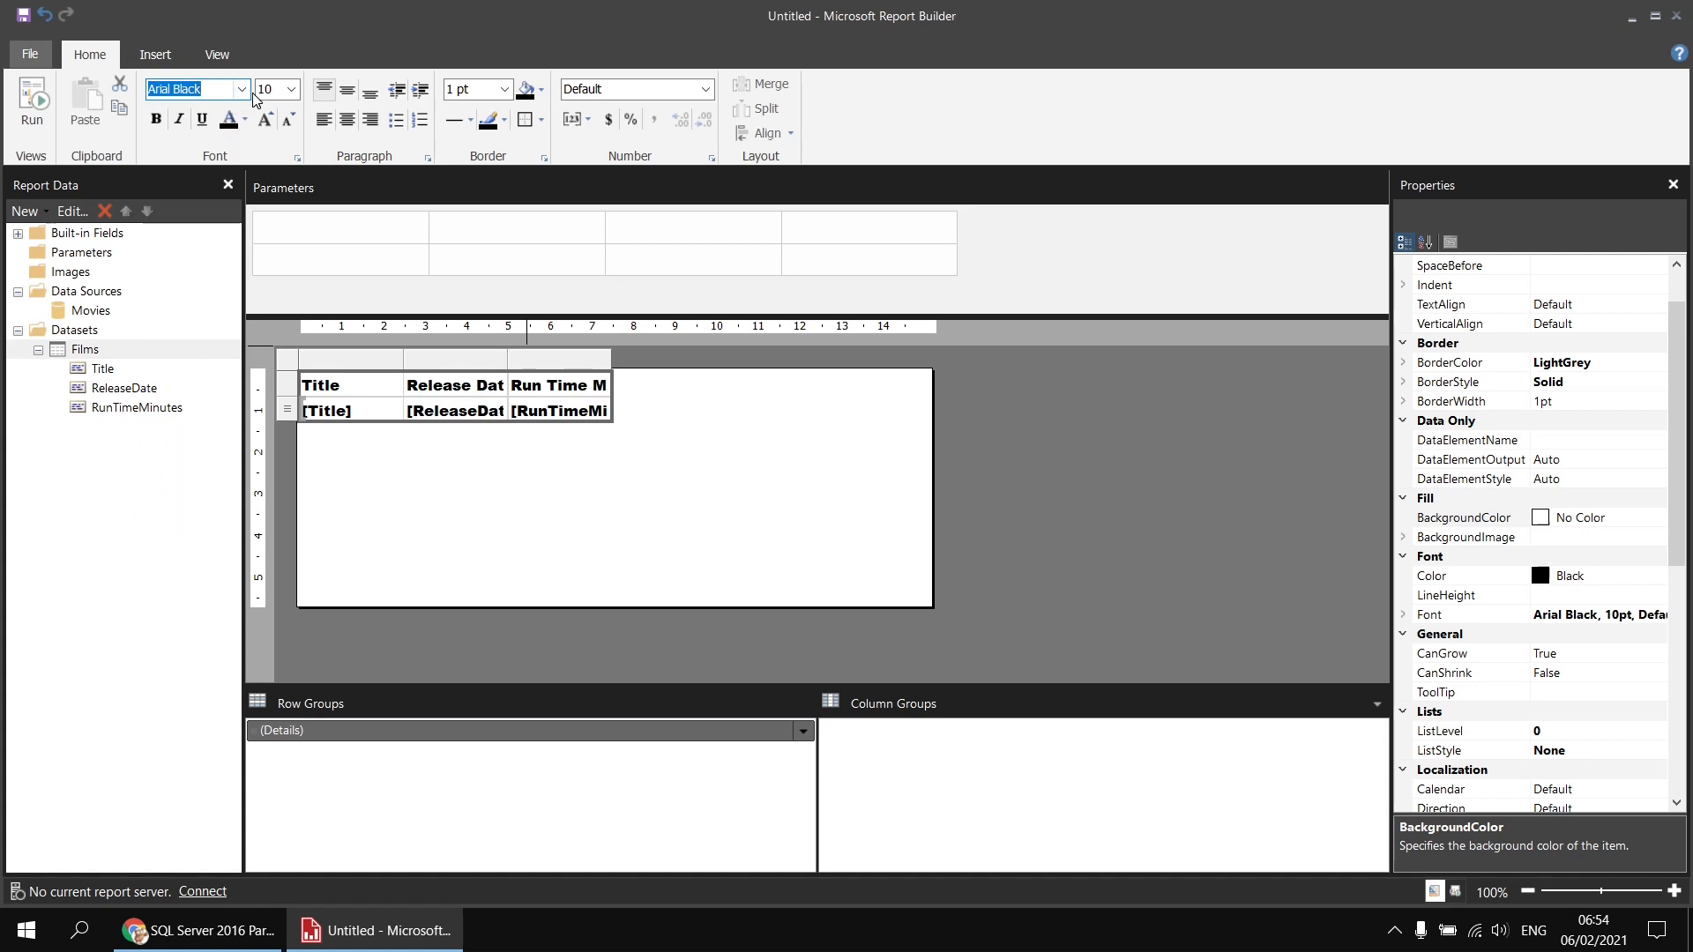
click(241, 89)
scroll(183, 146, up, 1)
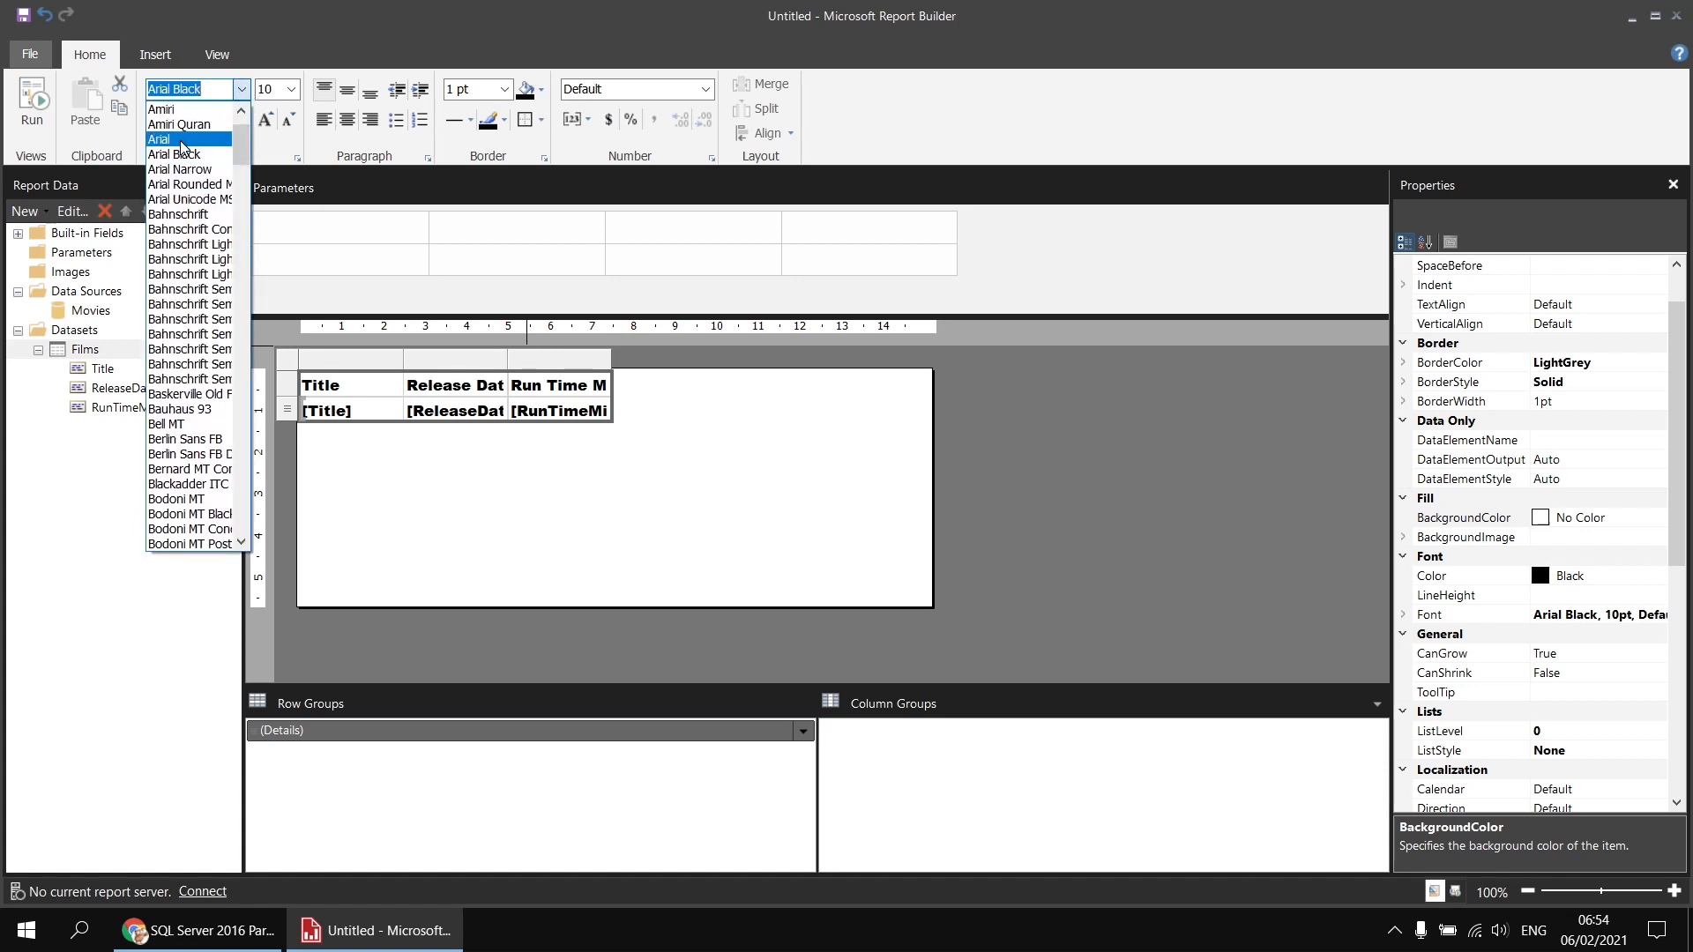
click(182, 141)
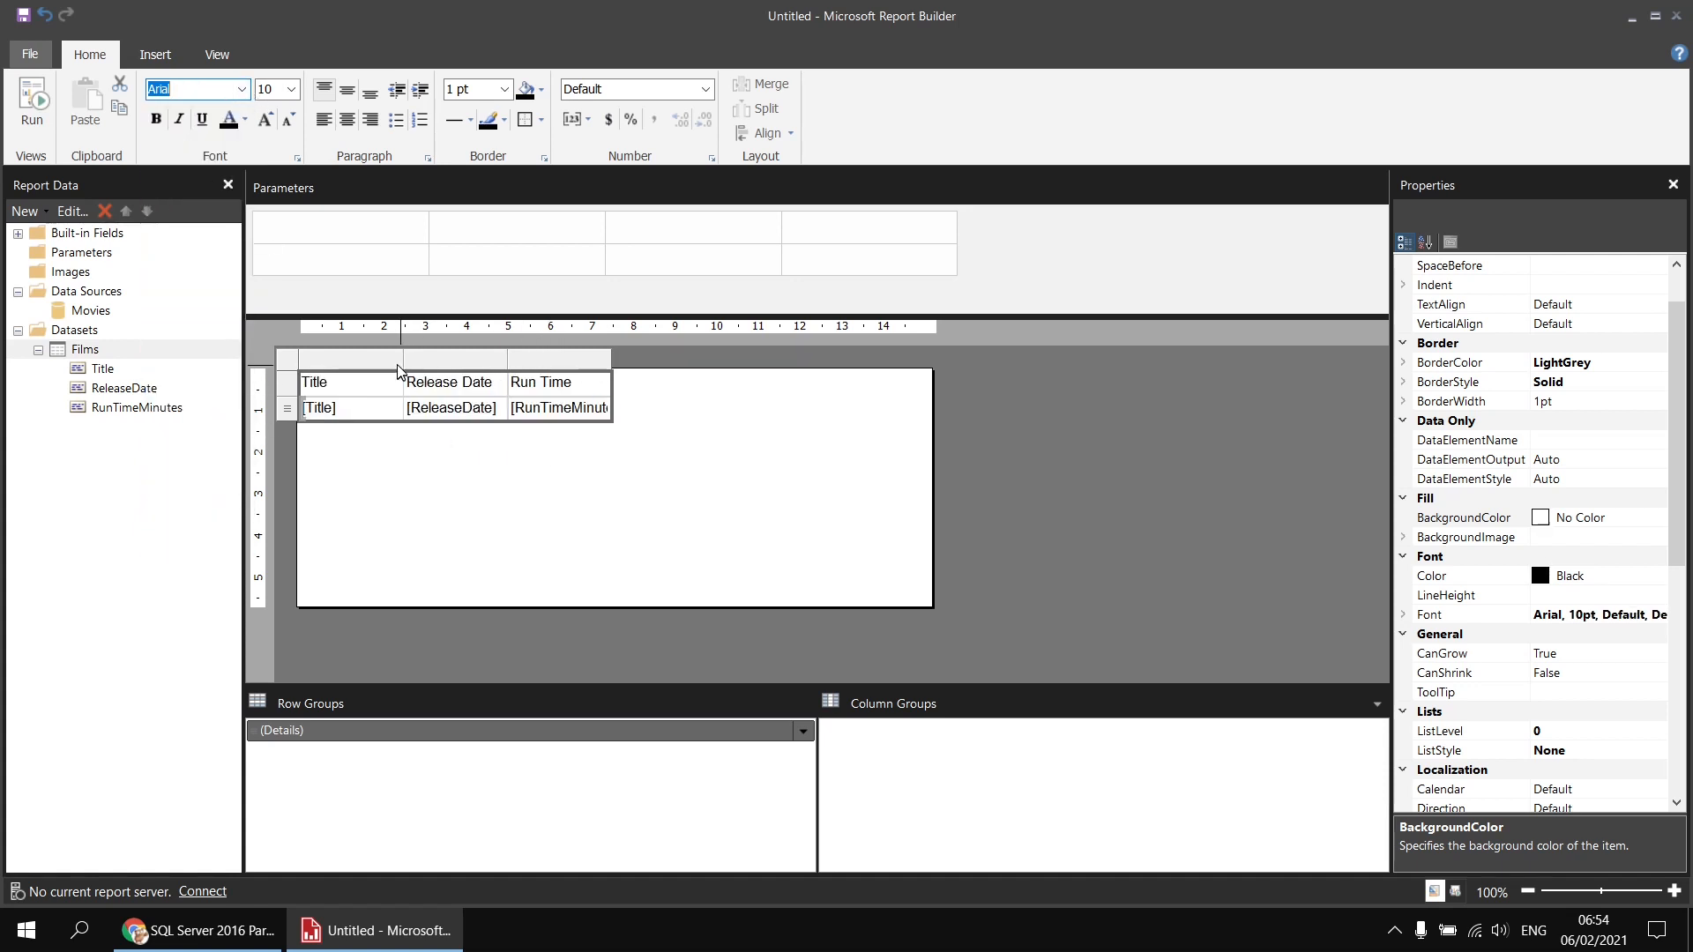
Widen the Title column to about 10 cm and format the ReleaseDate data cell as a Date.
drag(403, 378, 724, 378)
click(759, 477)
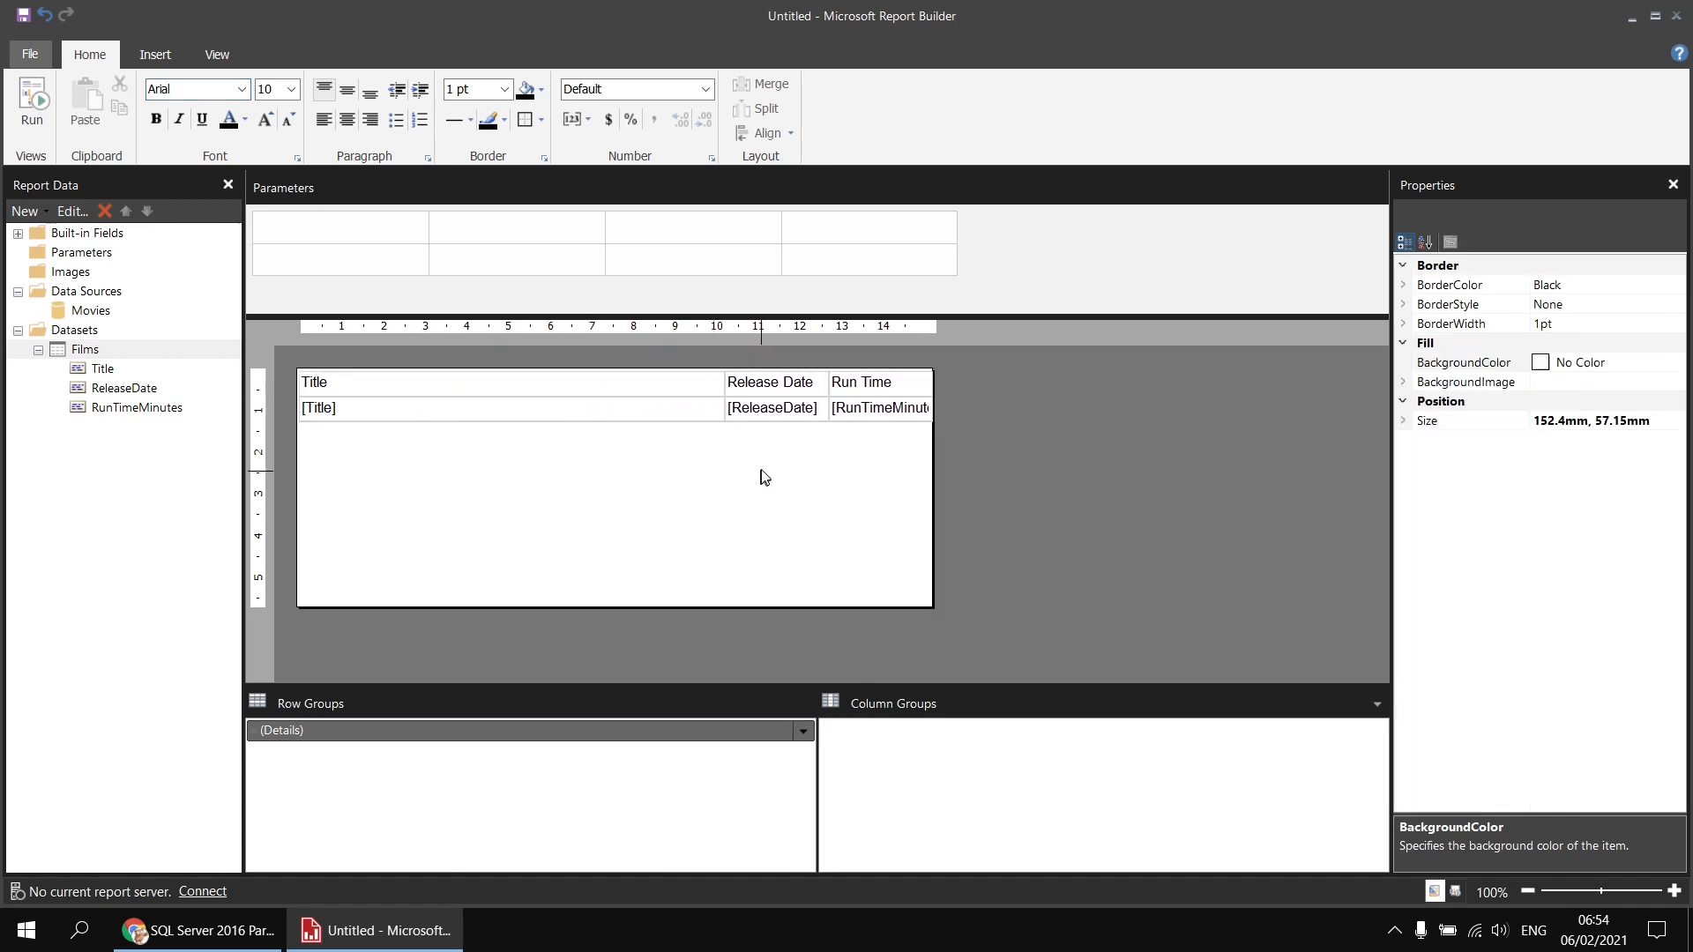
click(778, 417)
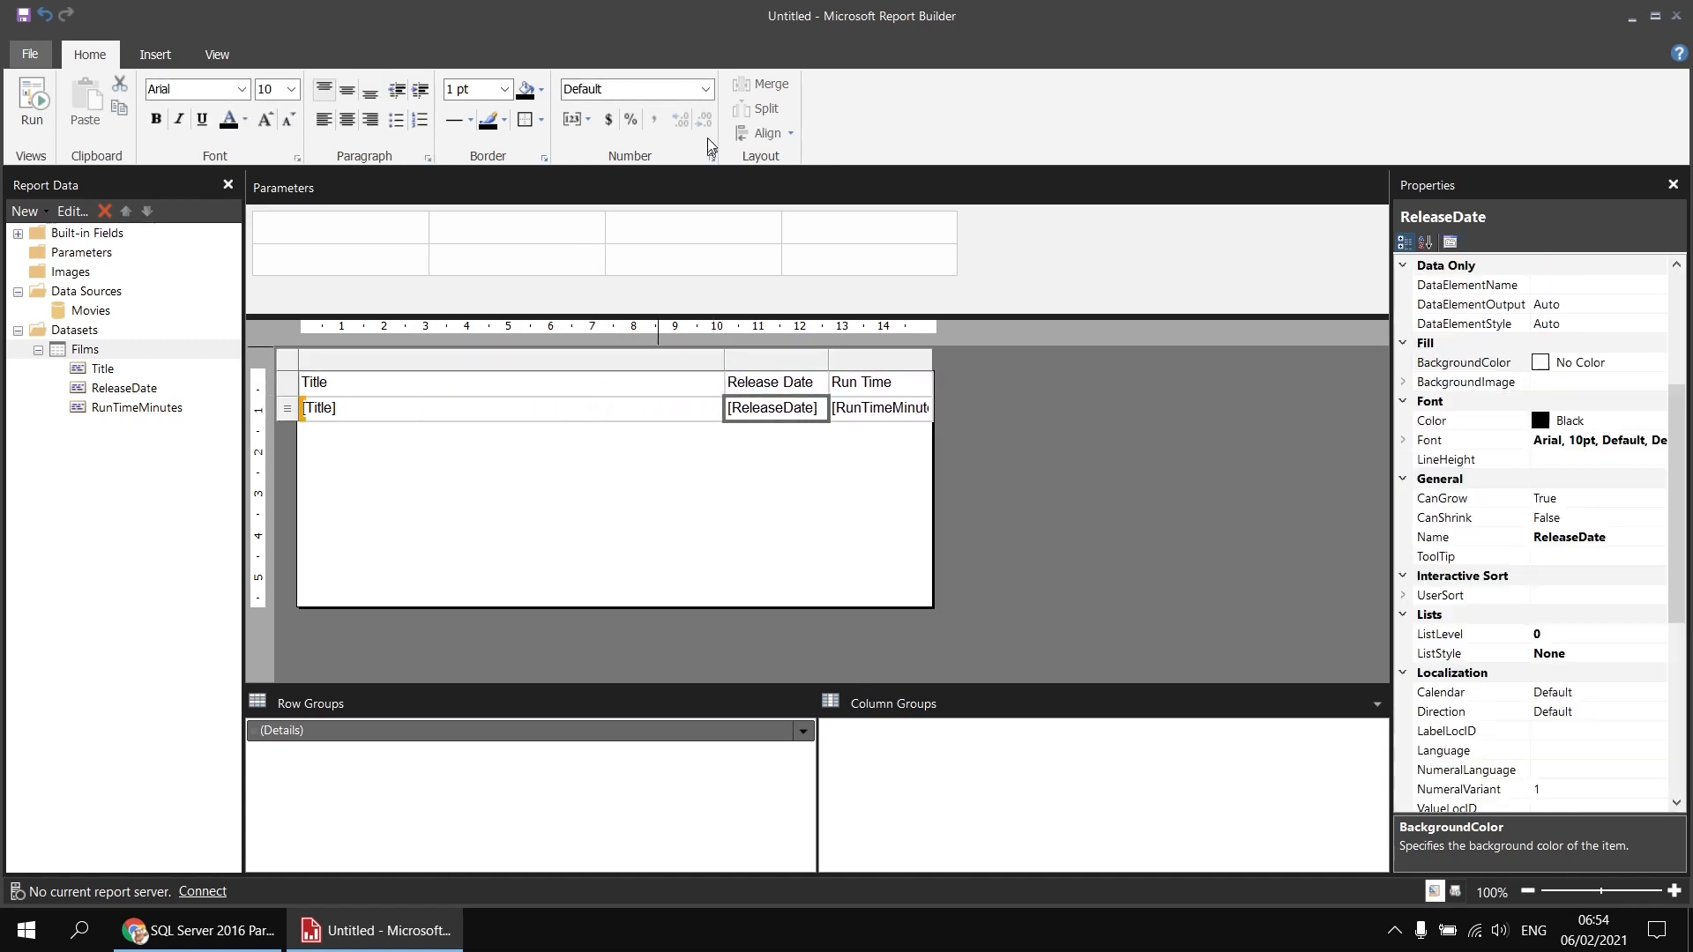
click(704, 89)
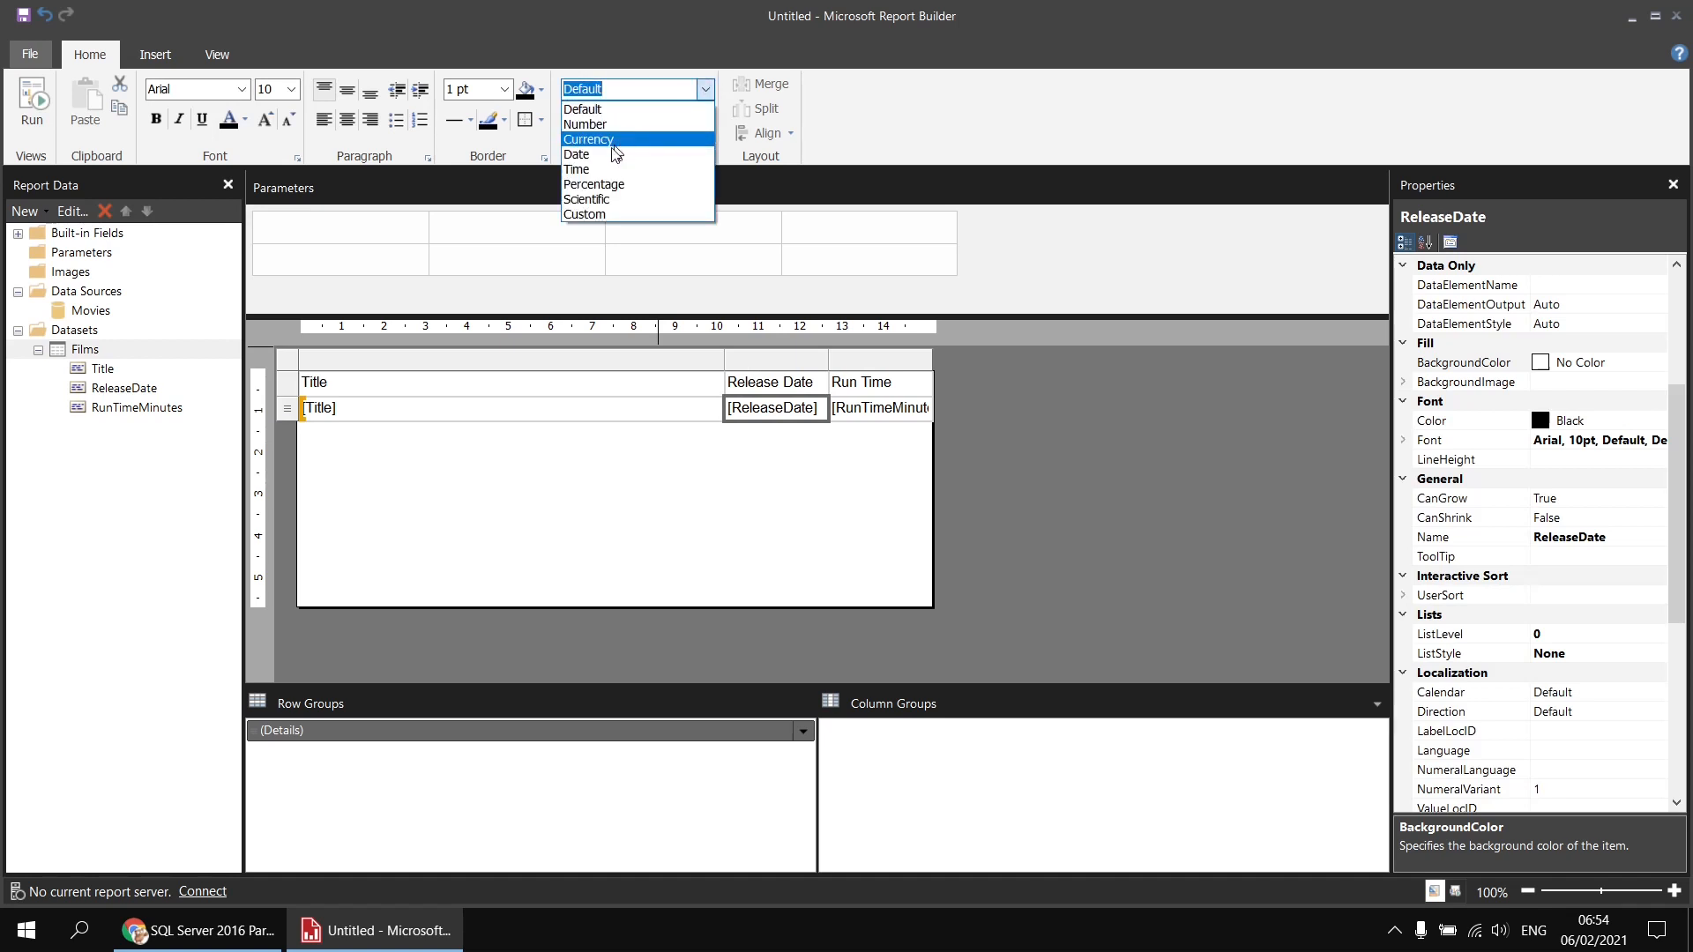
click(597, 155)
Fill the table's header row with LightSteelBlue and run the report to preview it.
click(286, 383)
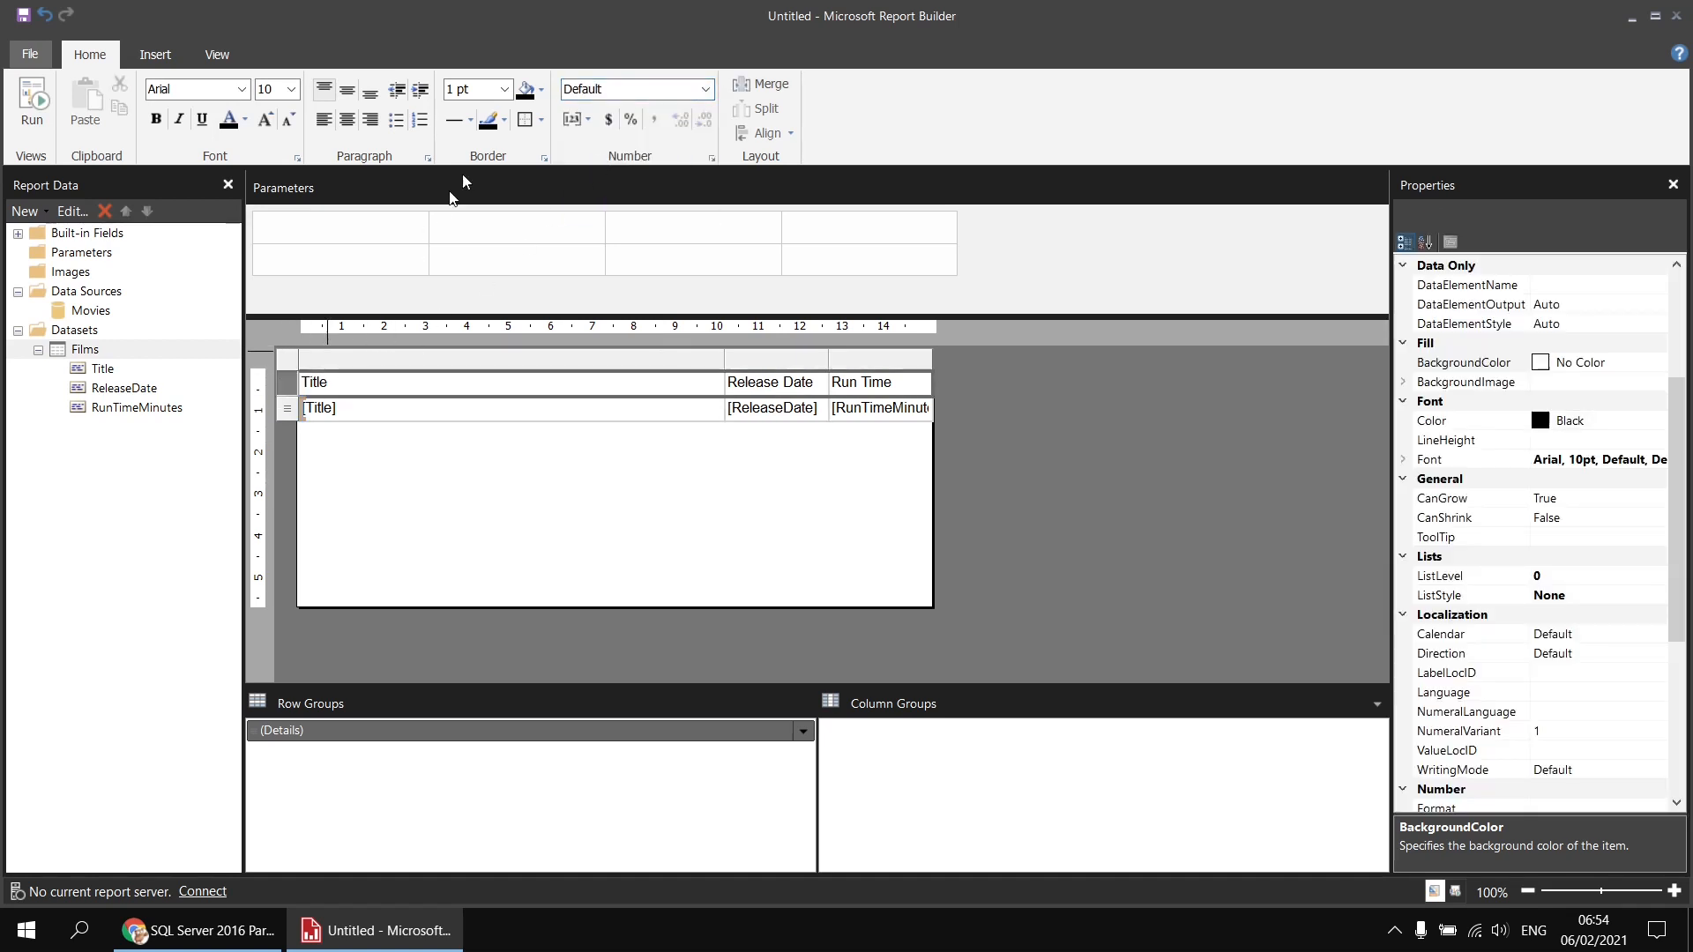
click(542, 89)
click(644, 250)
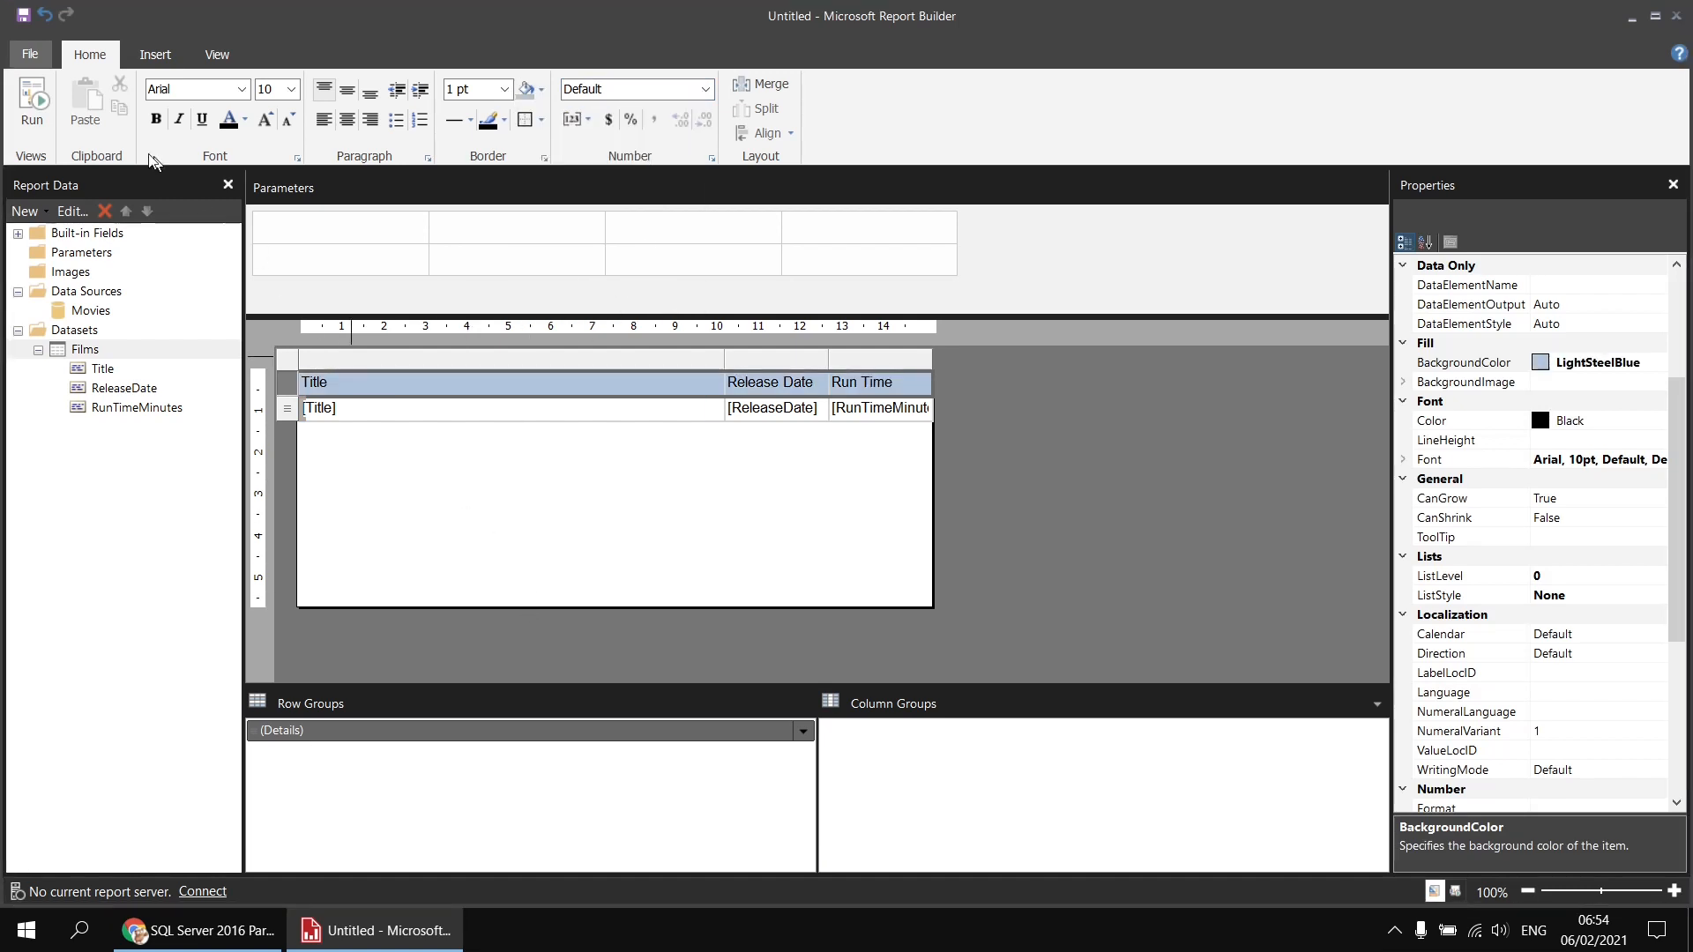
click(33, 99)
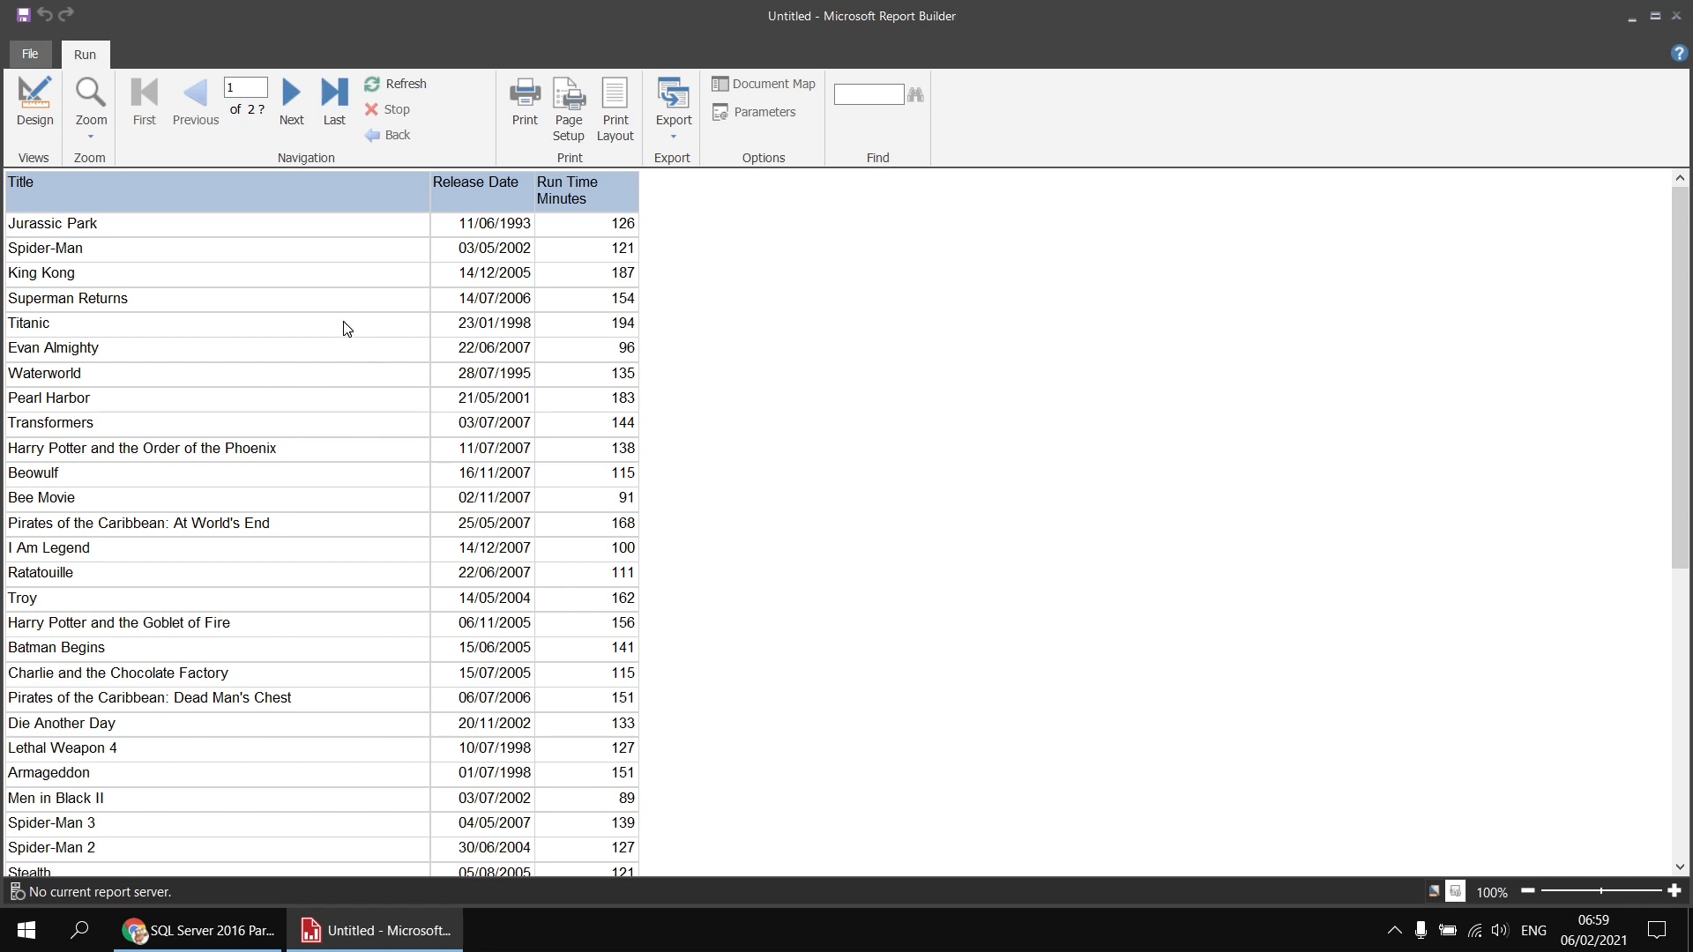
Return to the report design, open the Films dataset's properties and append a WHERE line to its query.
click(55, 115)
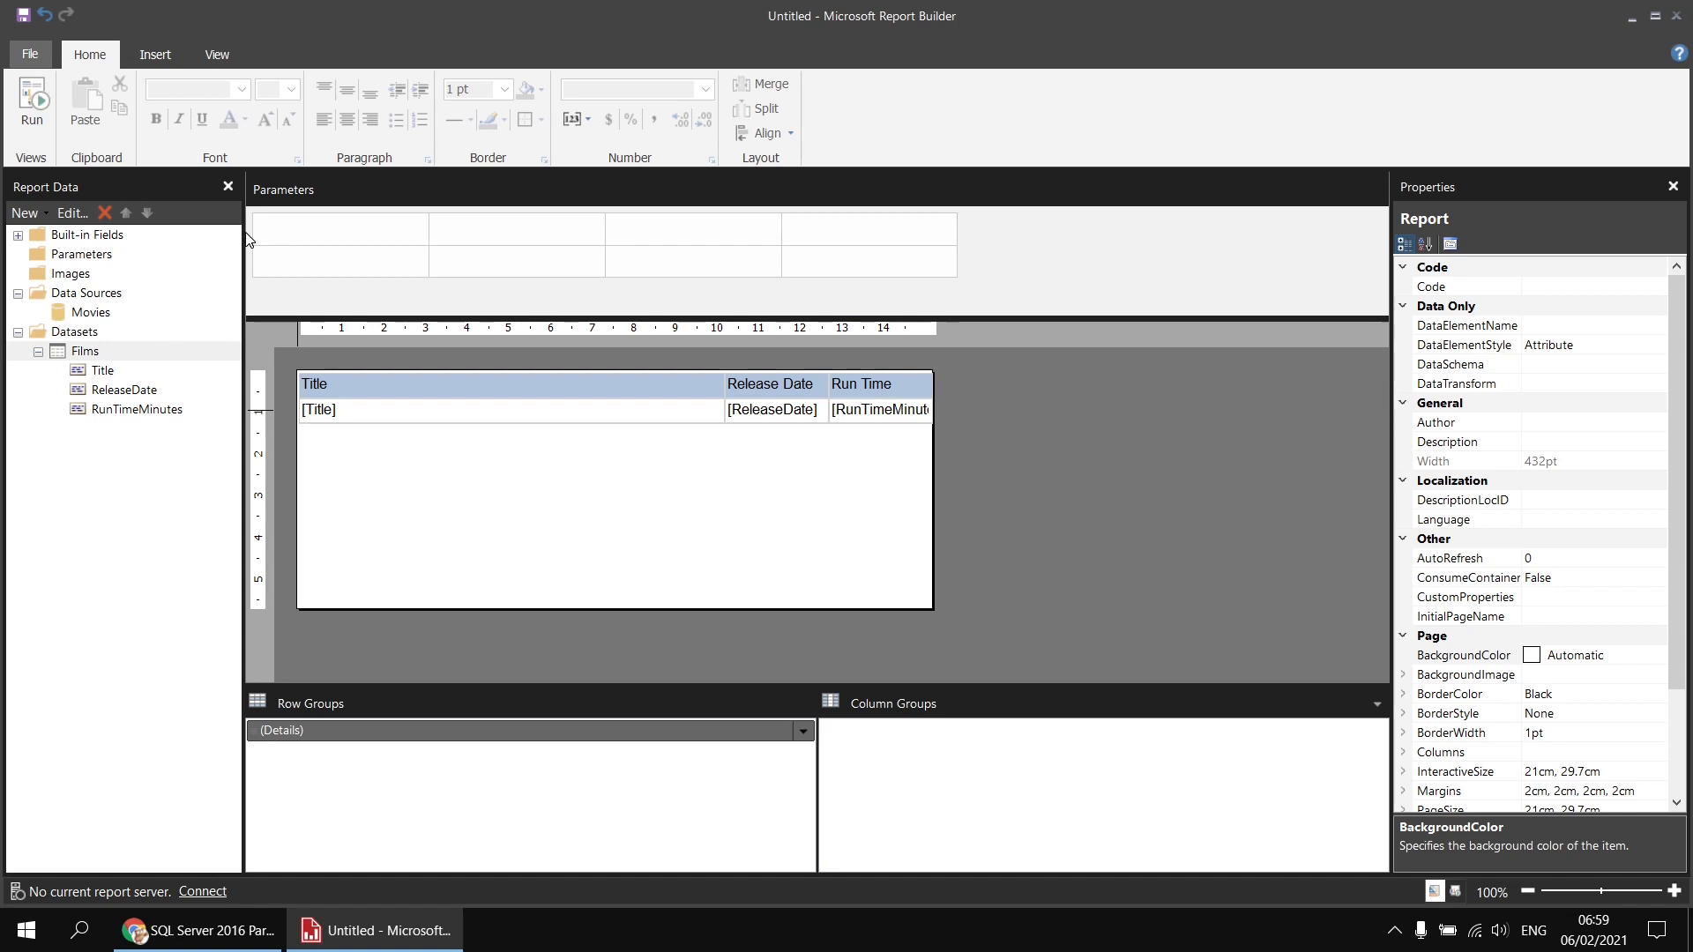
right_click(110, 357)
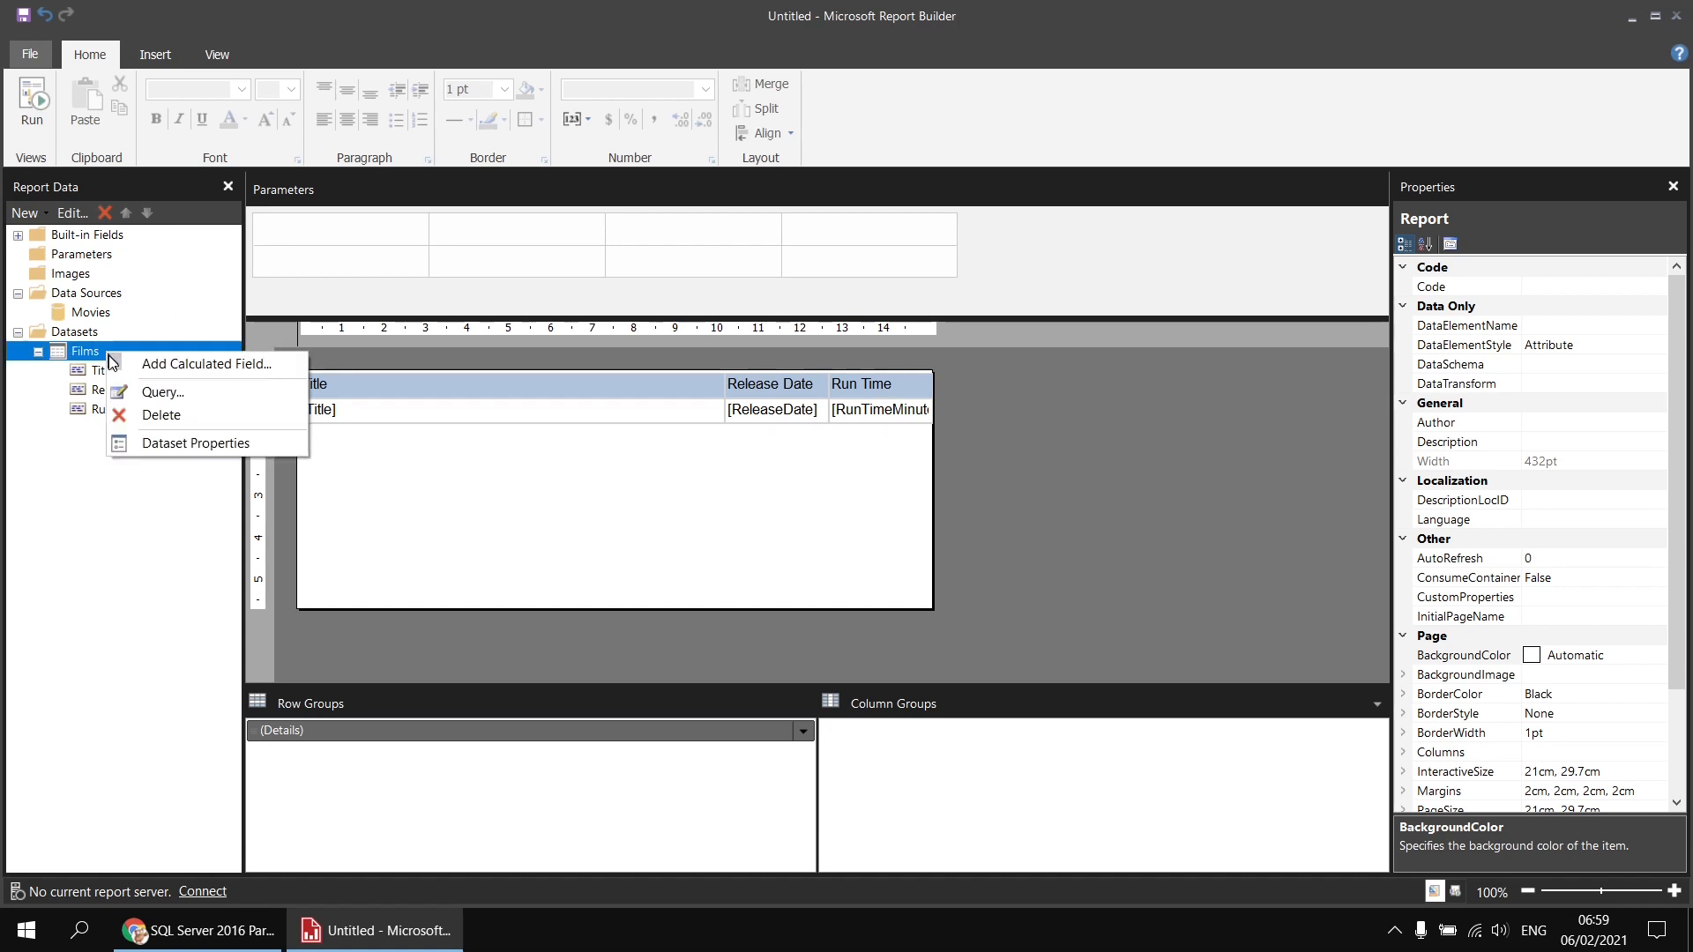
click(196, 443)
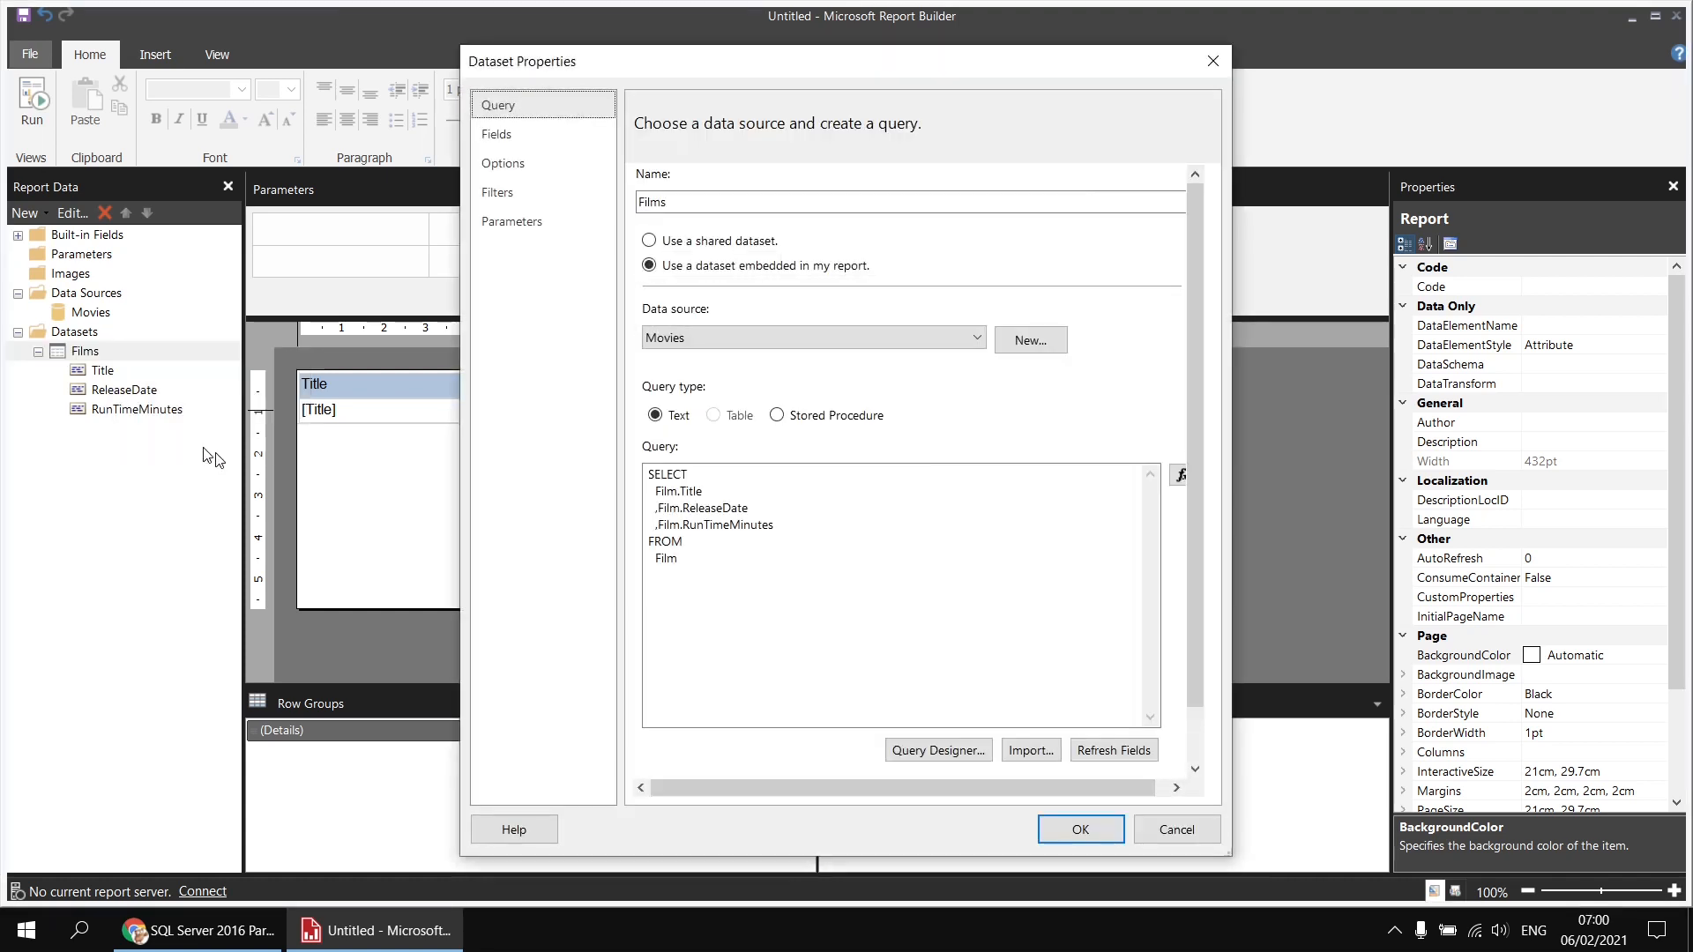
click(707, 566)
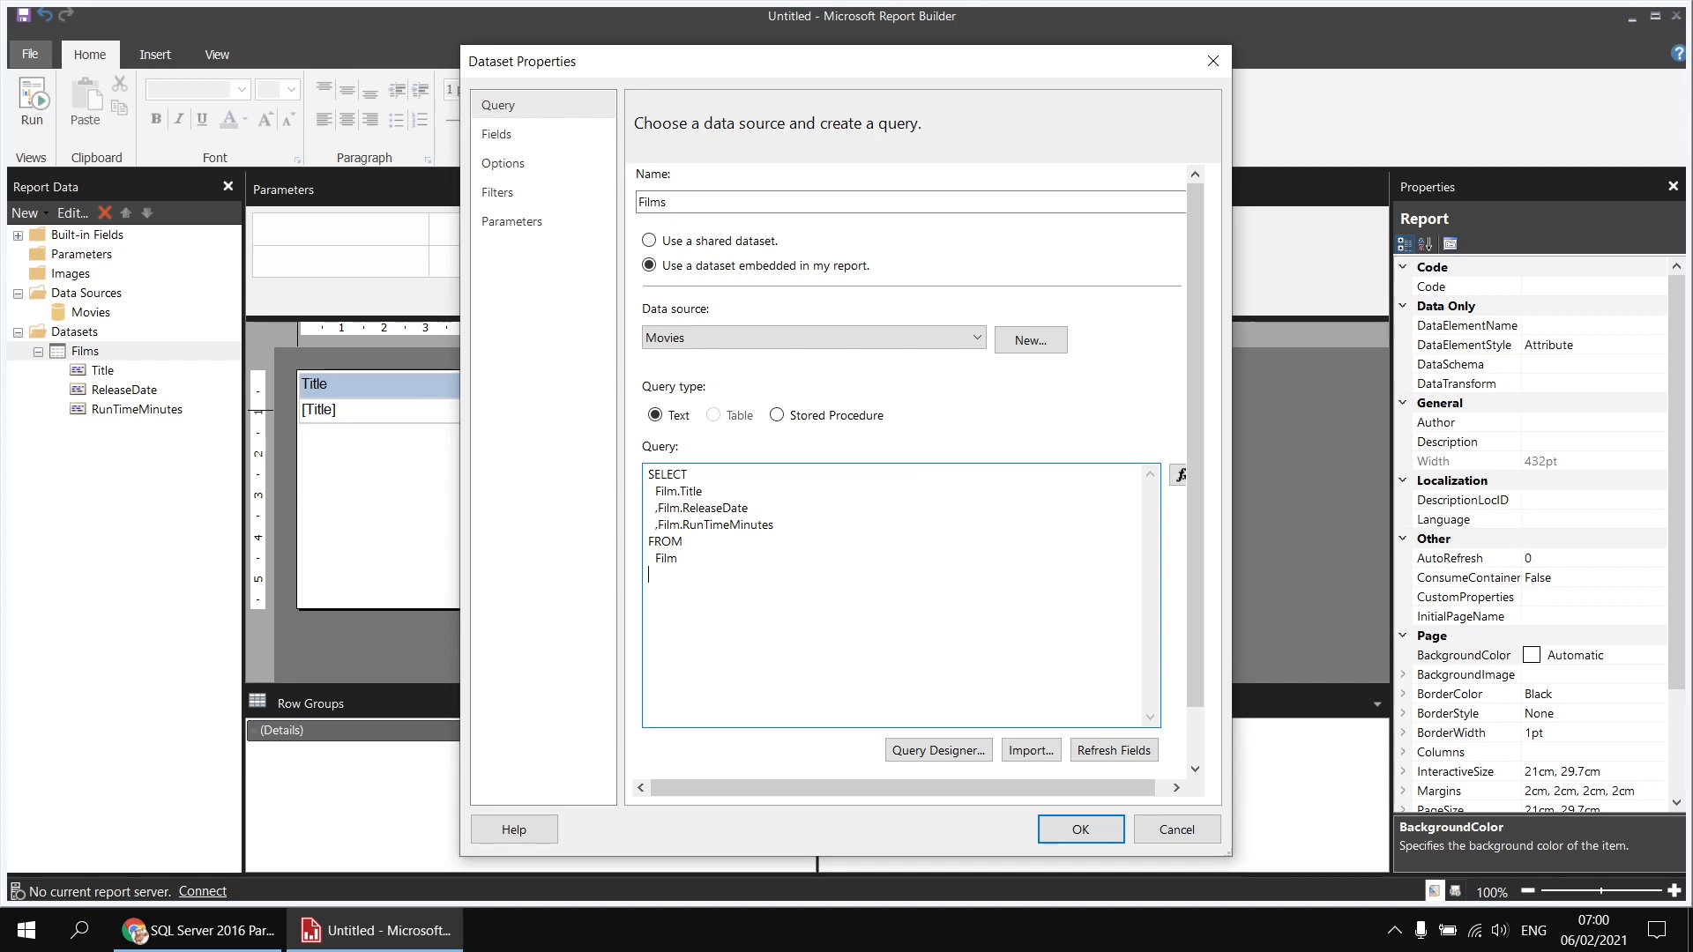
key(Return)
text(WHERE)
key(Return)
drag(706, 491, 656, 492)
key(ctrl+c)
click(683, 591)
key(ctrl+v)
text(LIKE)
text(@Title)
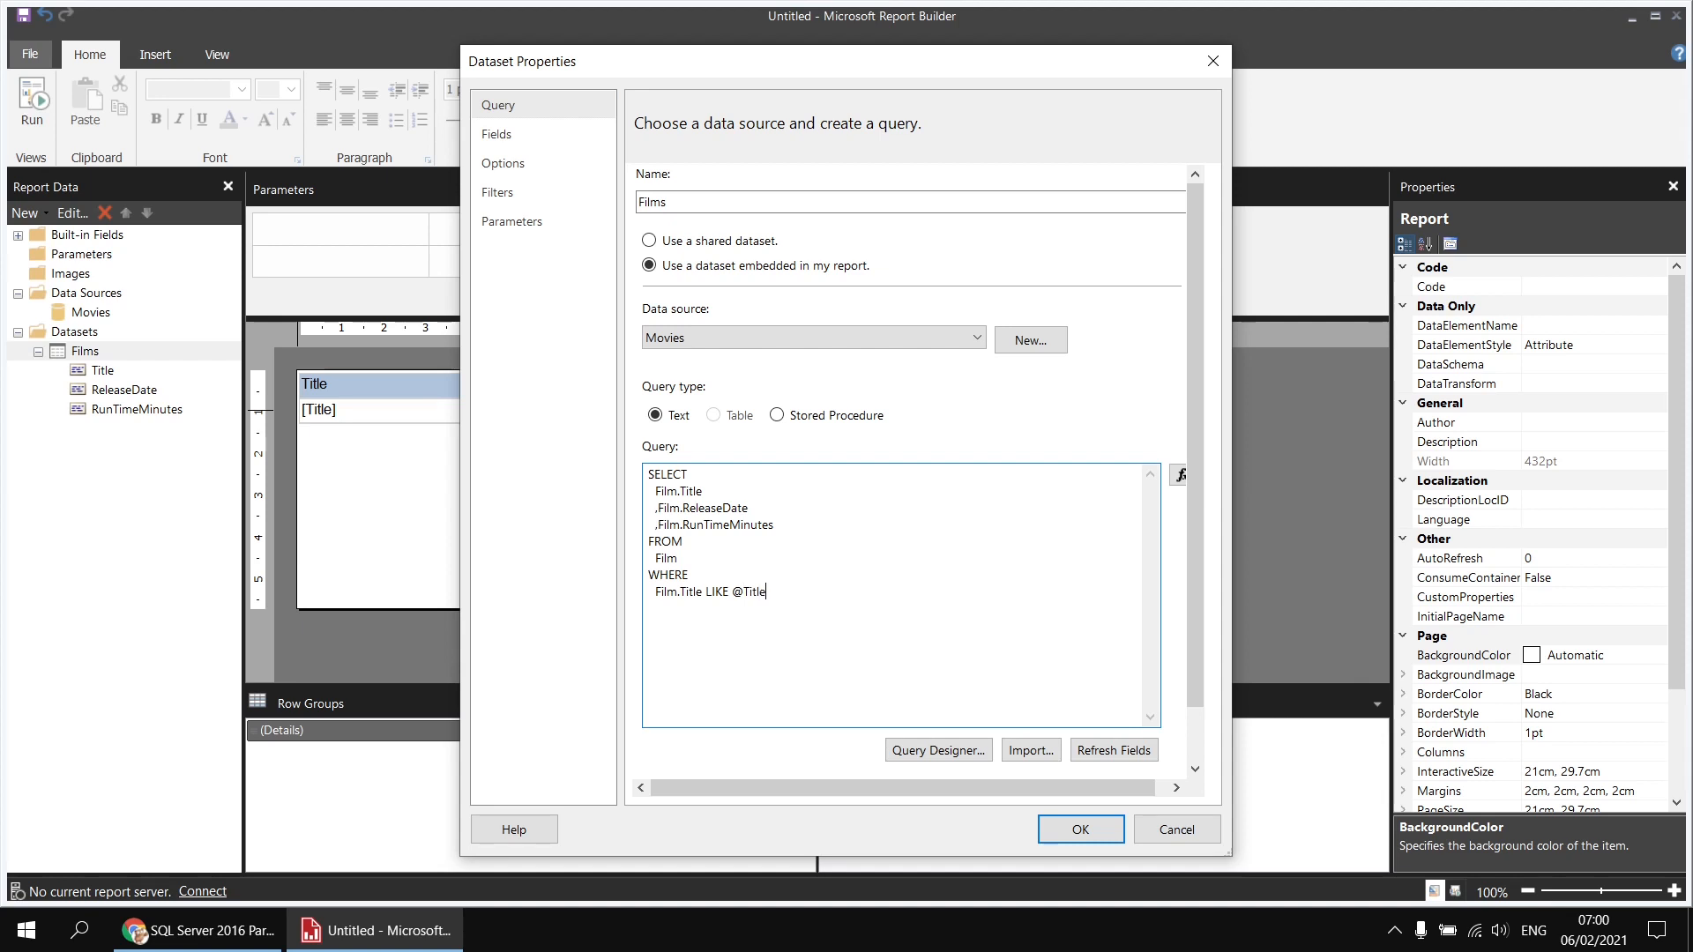
text(Text)
click(1081, 829)
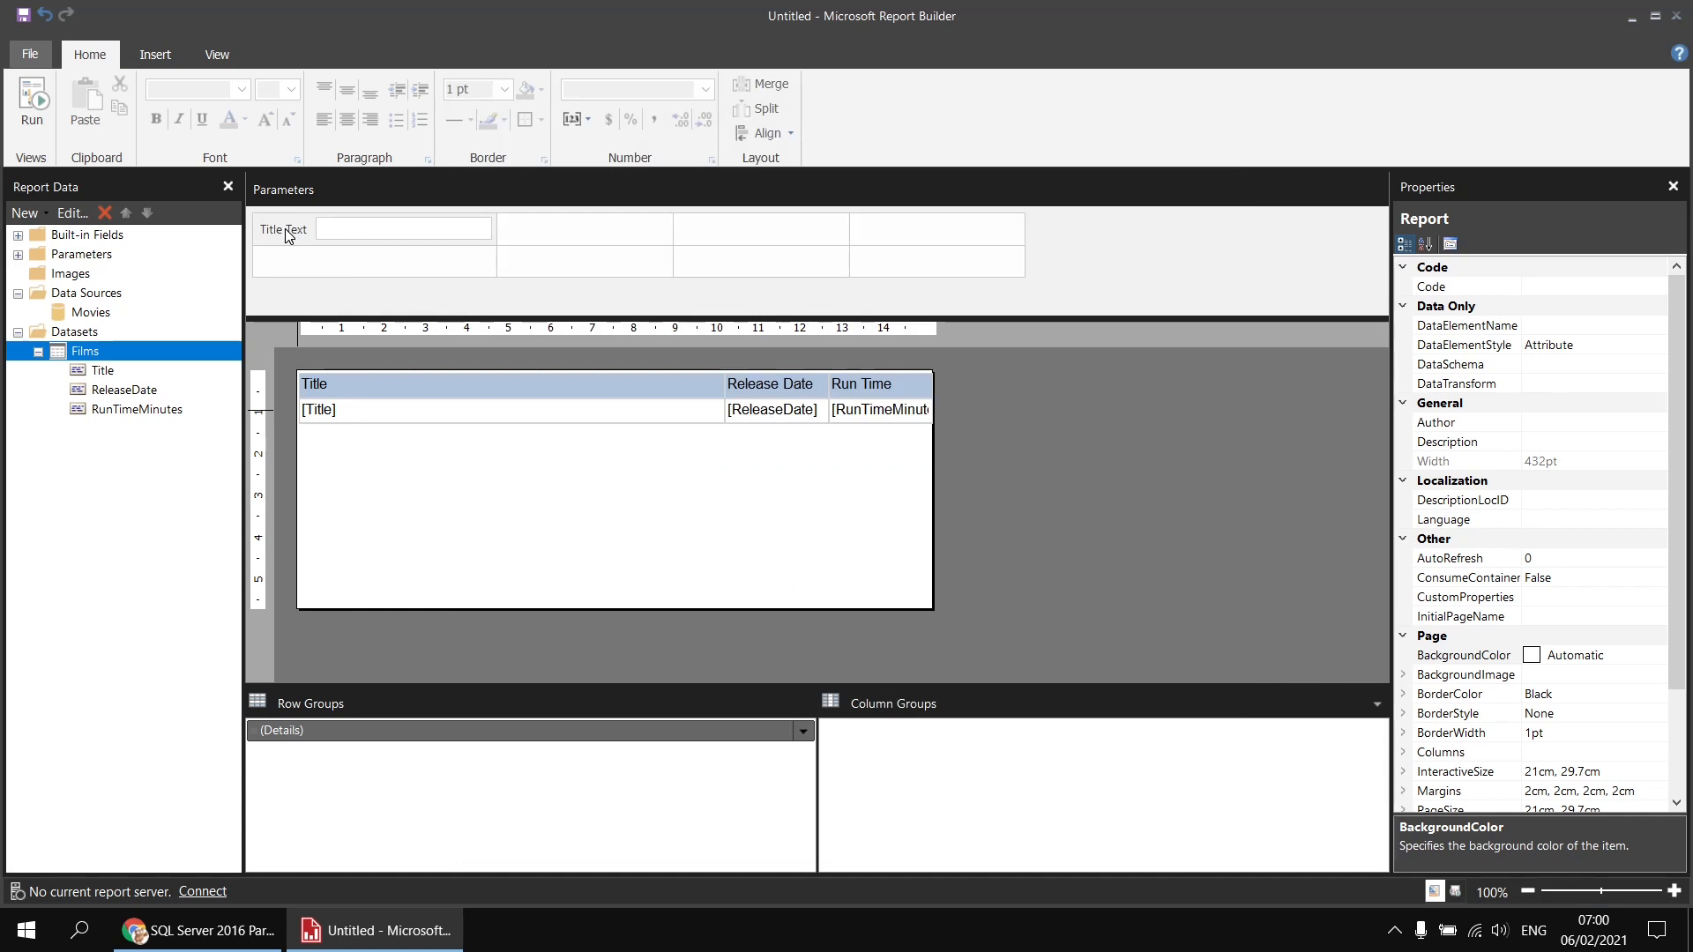
Expand the report's parameters to see TitleText and look at the view options for the parameters area.
click(18, 255)
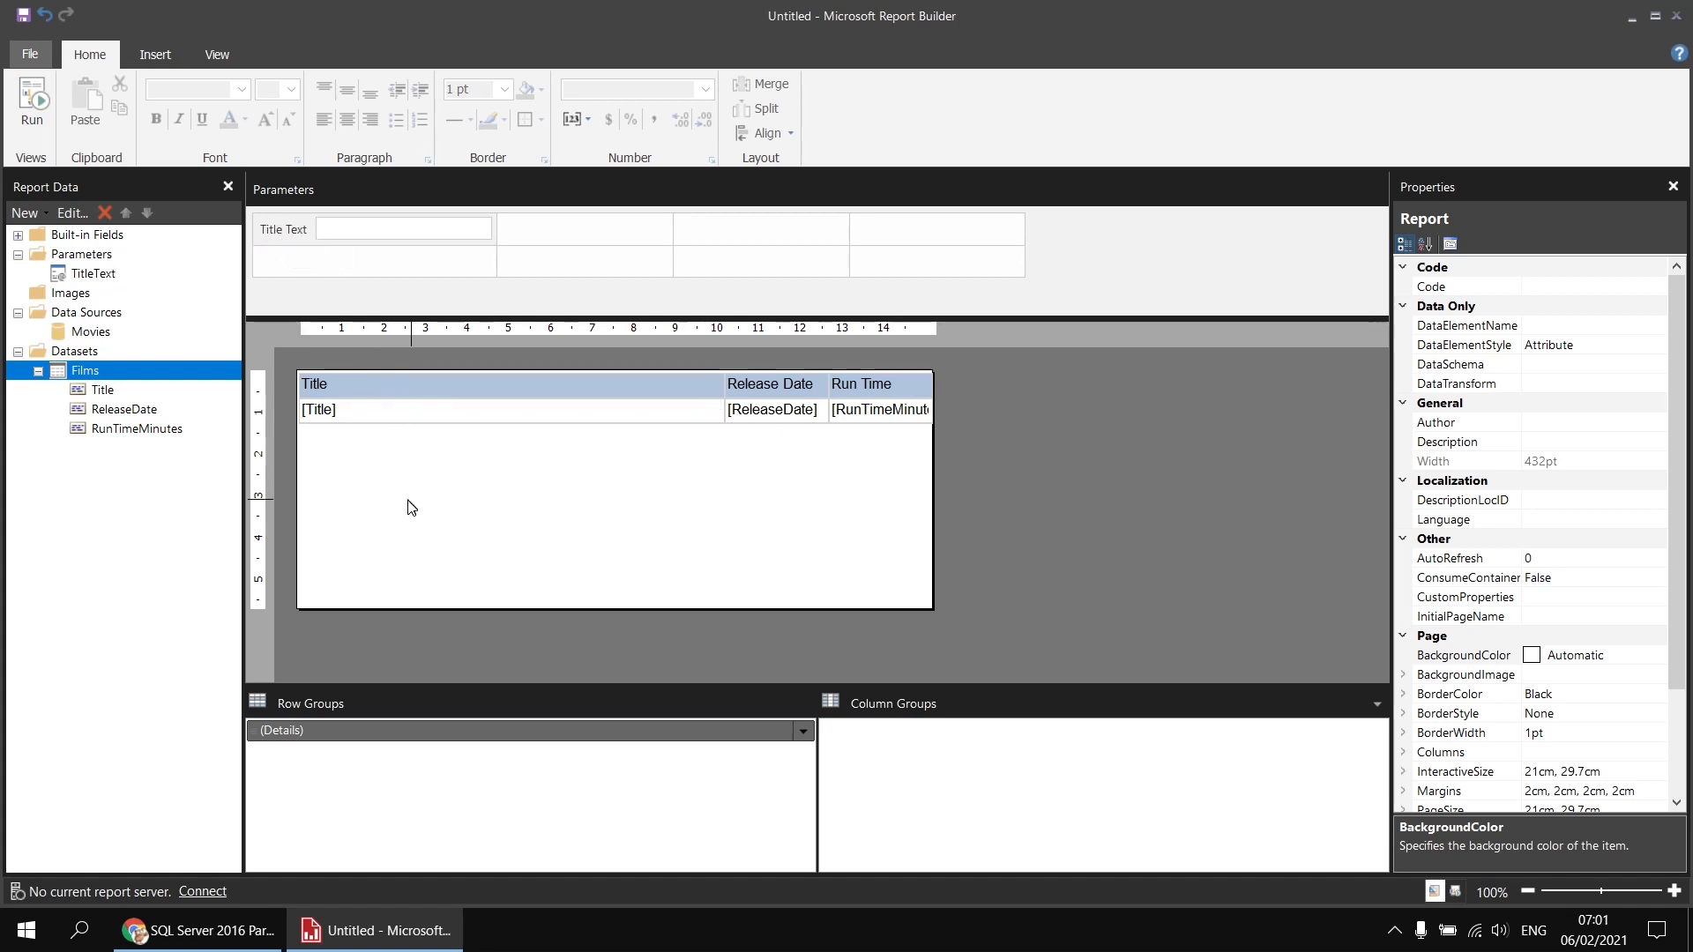
right_click(986, 395)
mouse_move(1071, 409)
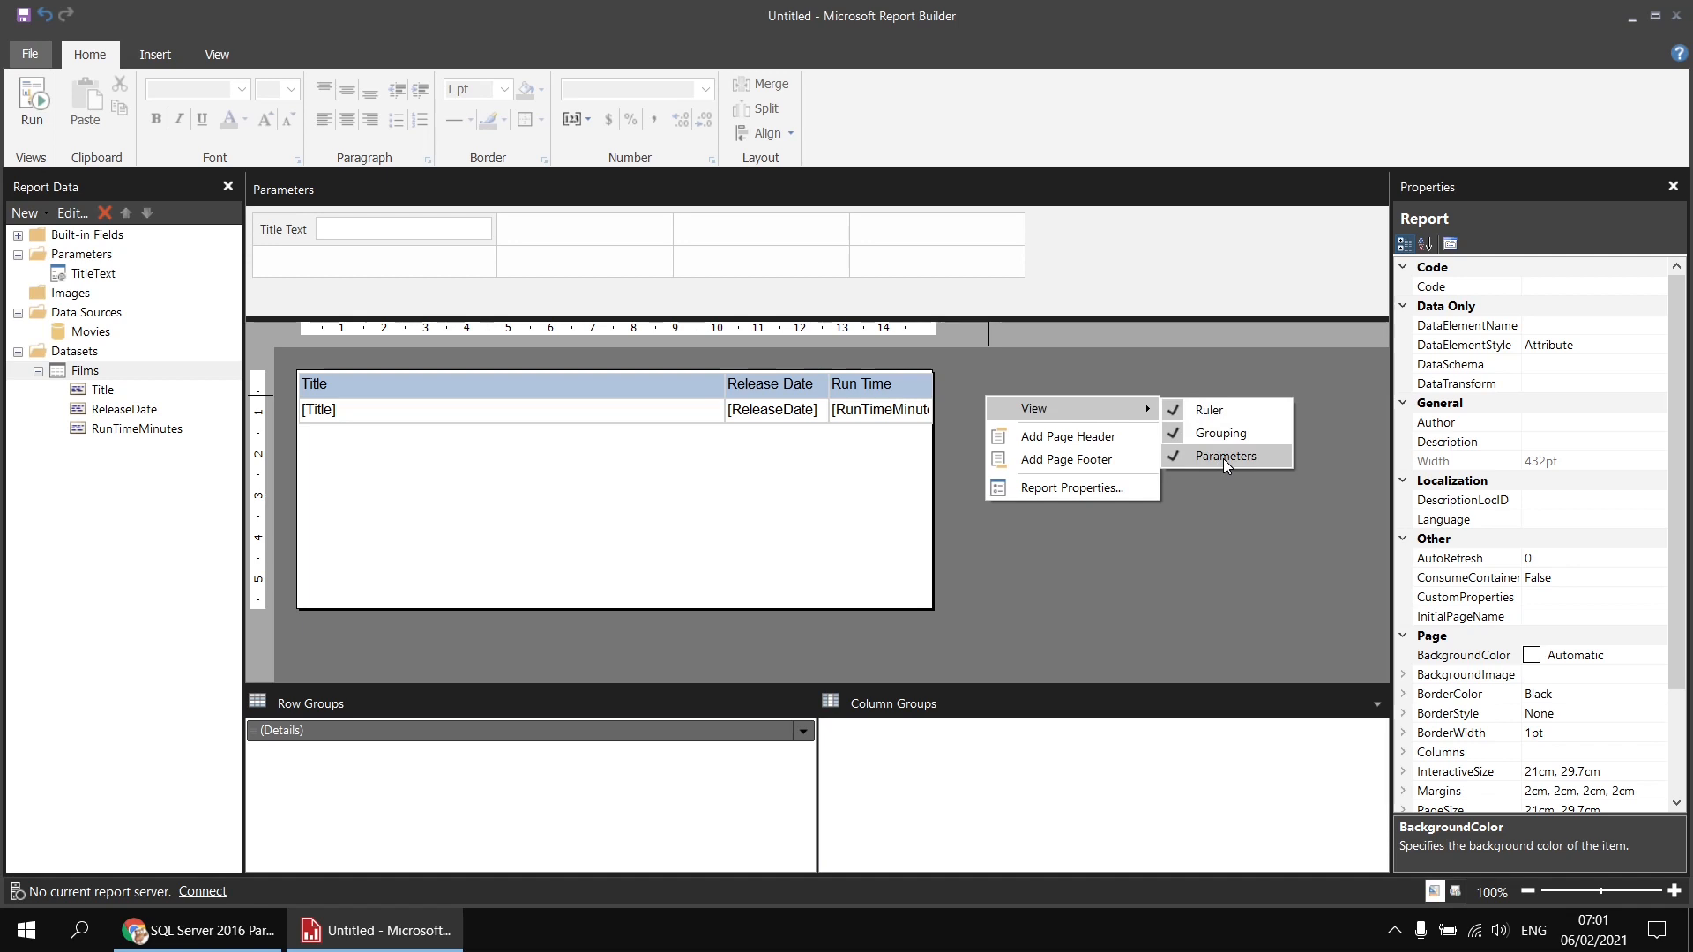
Run the report with king kong as the title text.
click(39, 107)
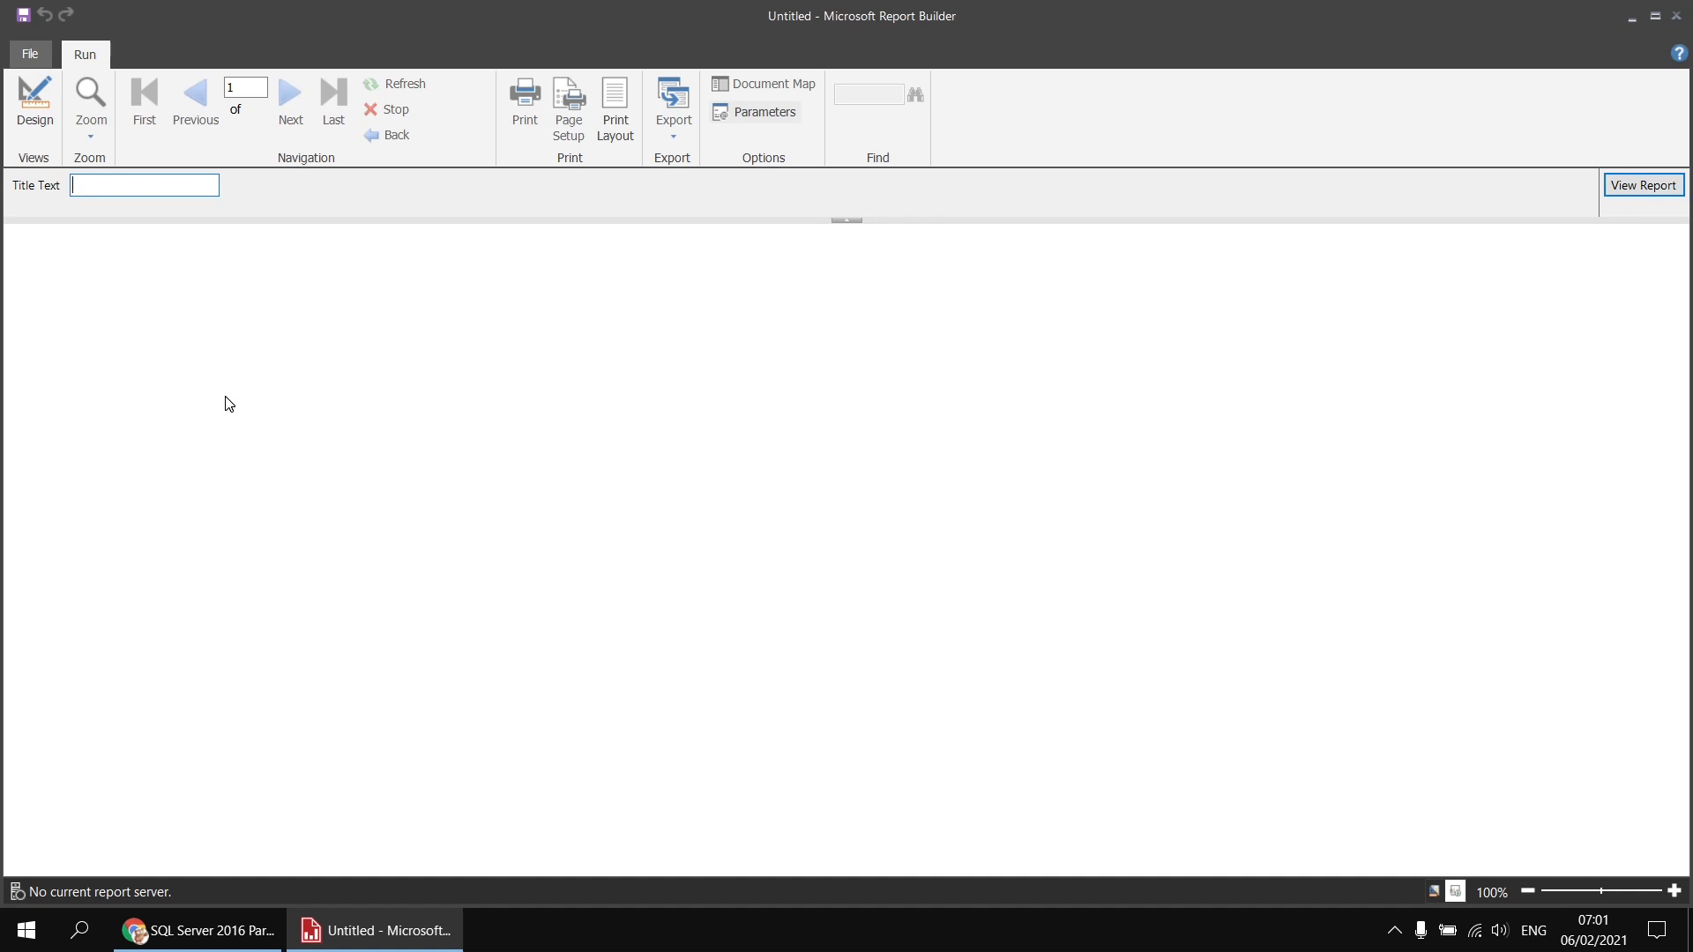
text(king kong)
key(Return)
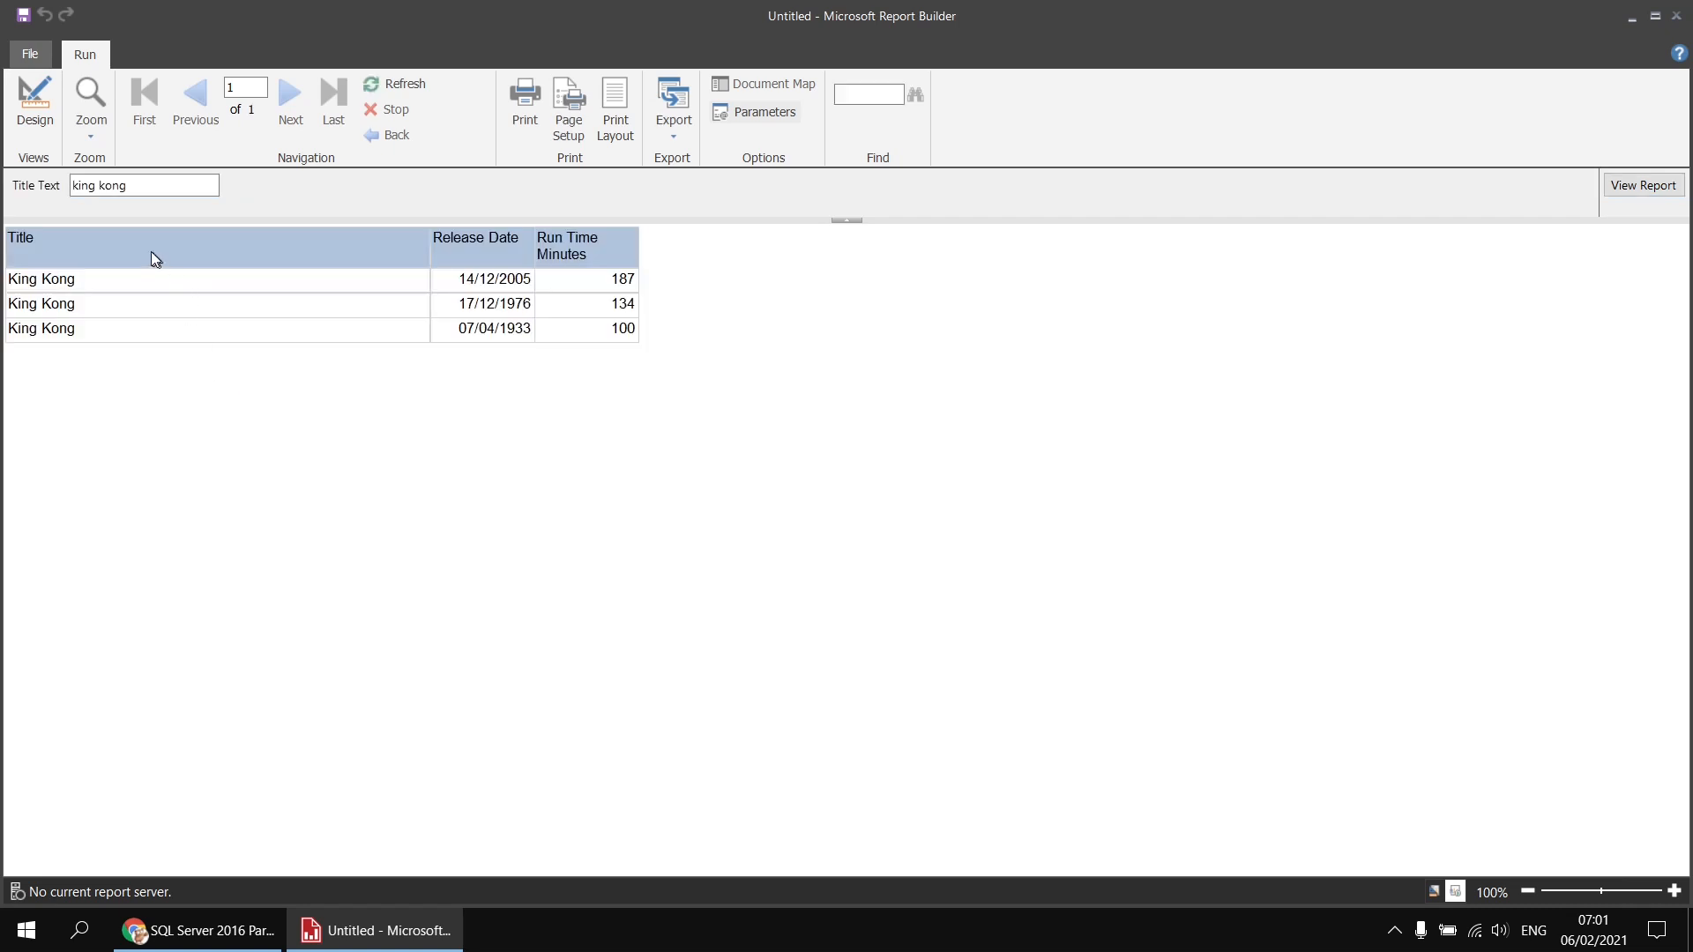
Rerun the report with the wildcard title text king%, and once more with only %.
double_click(99, 184)
key(Return)
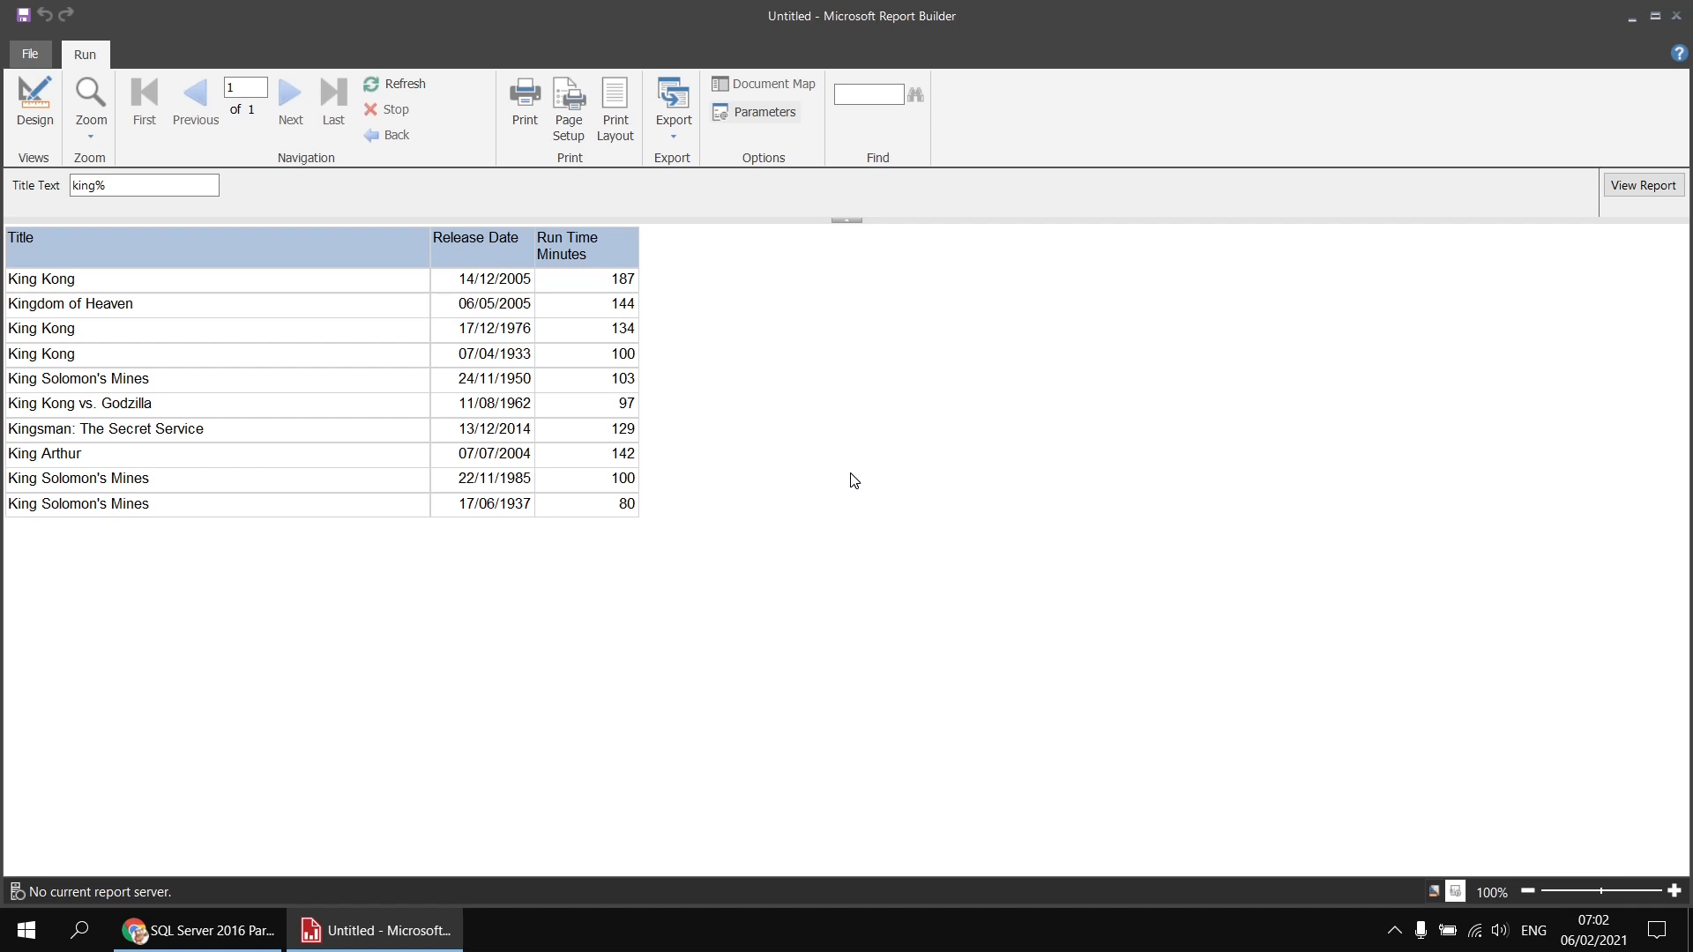
drag(115, 185, 74, 183)
text(%)
click(1643, 187)
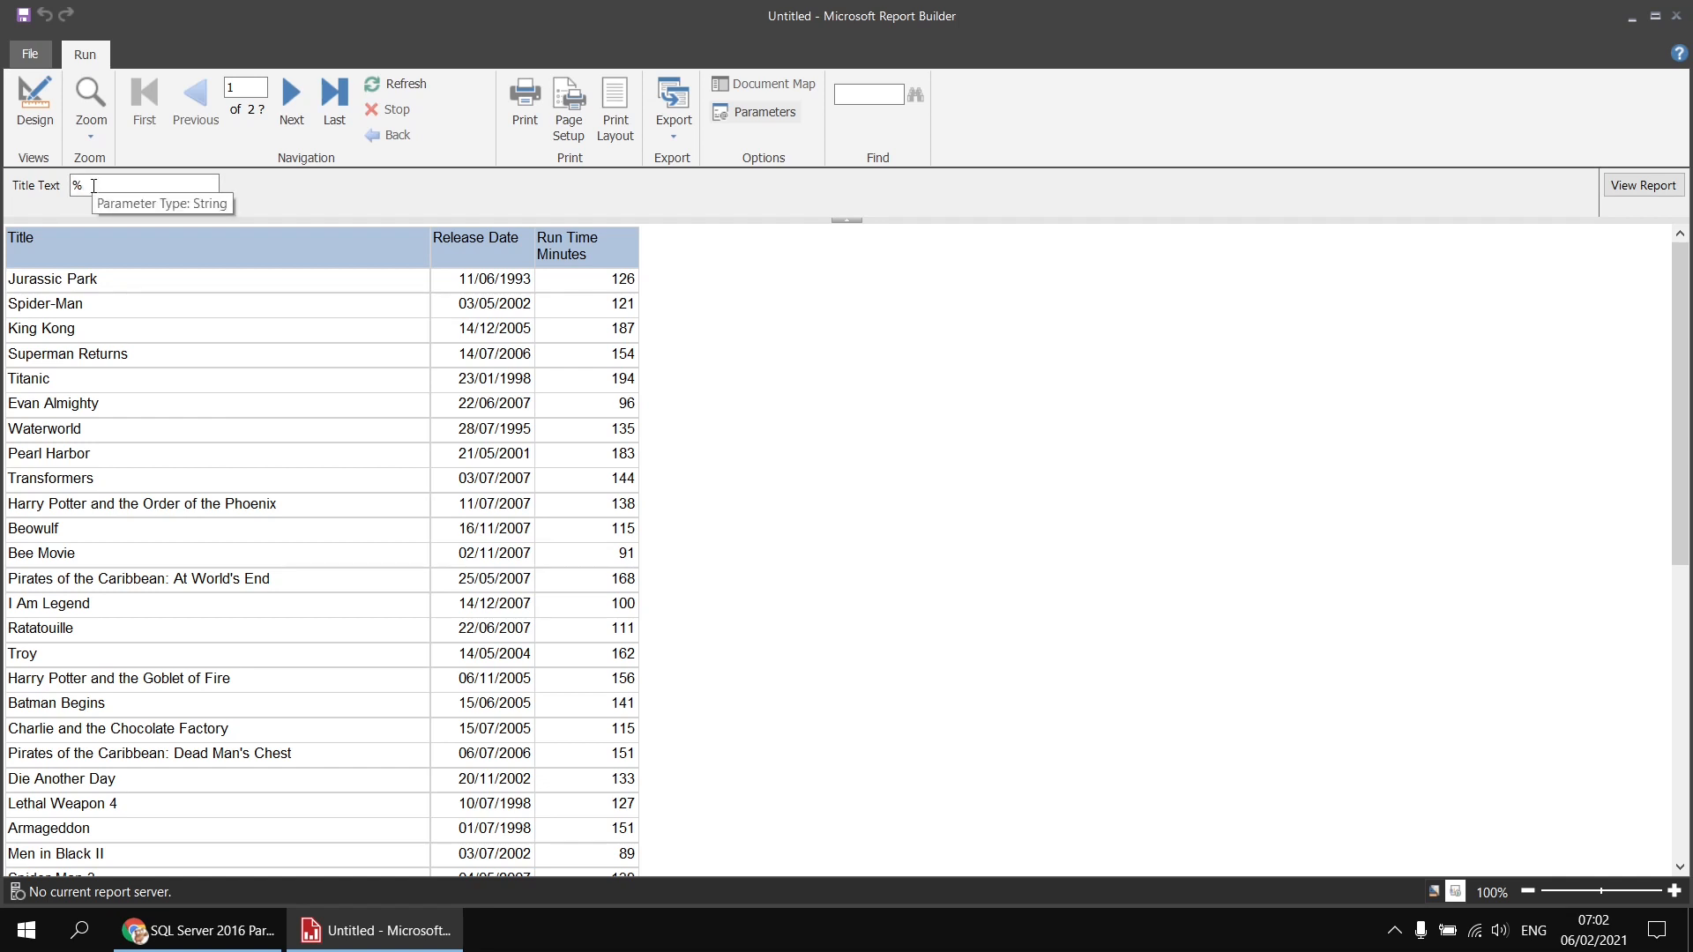
Return to the report design and change the TitleText parameter's prompt to "Title Text (use % as a wildcard)".
click(37, 118)
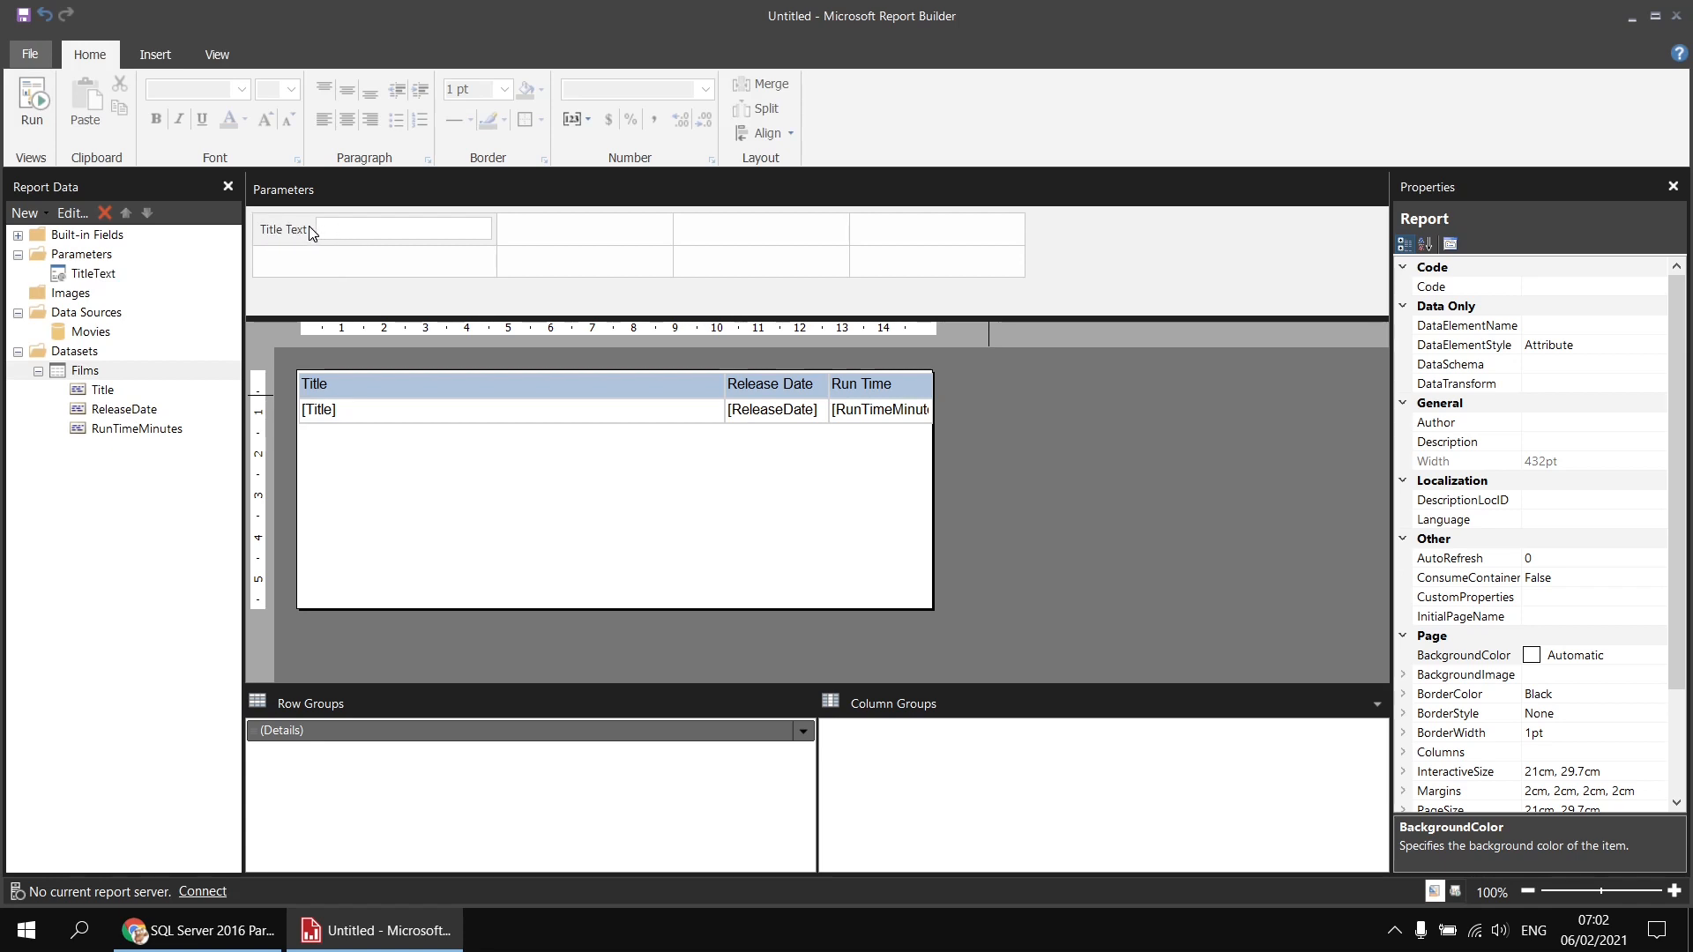
click(100, 276)
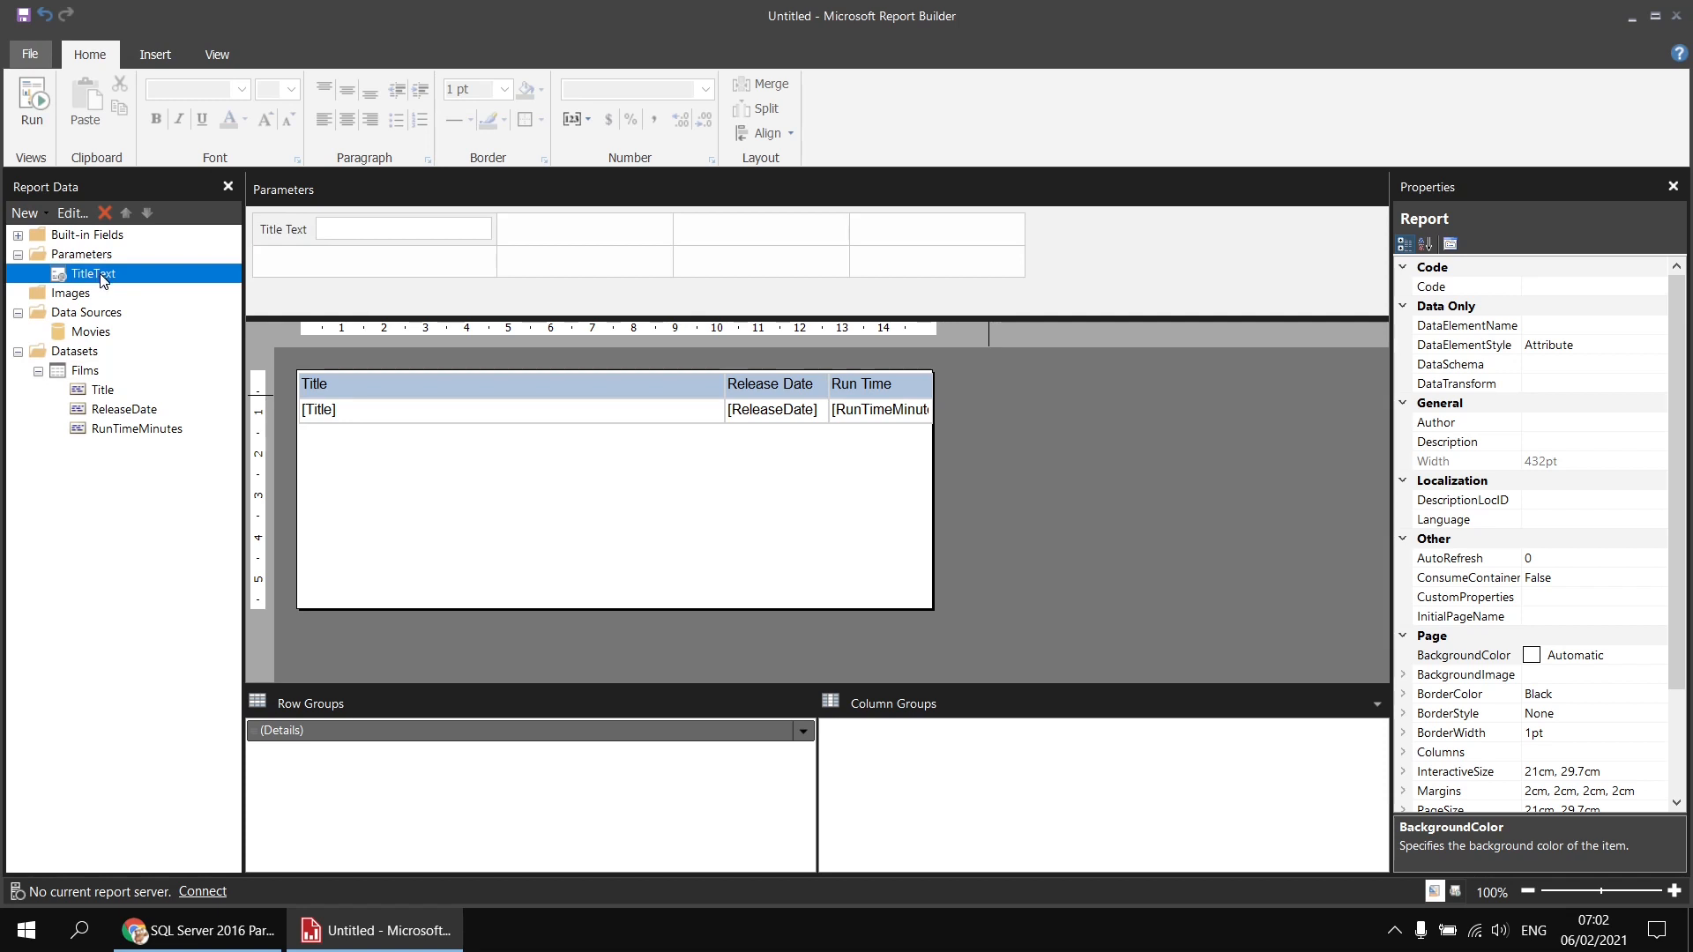
double_click(101, 276)
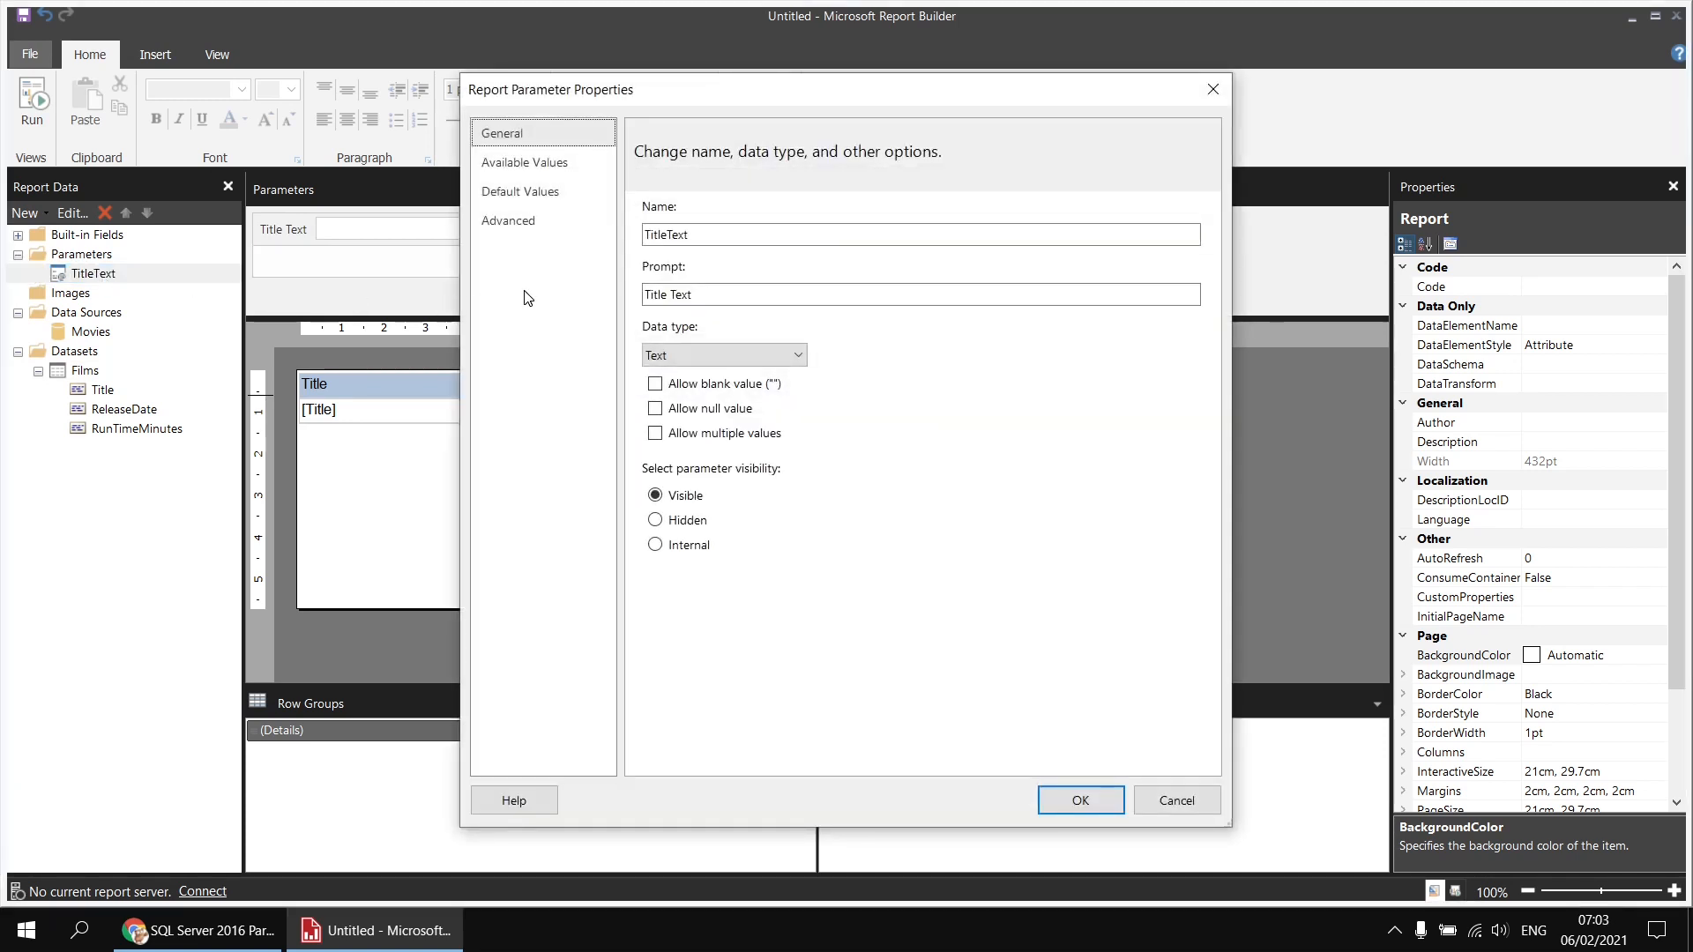
click(726, 294)
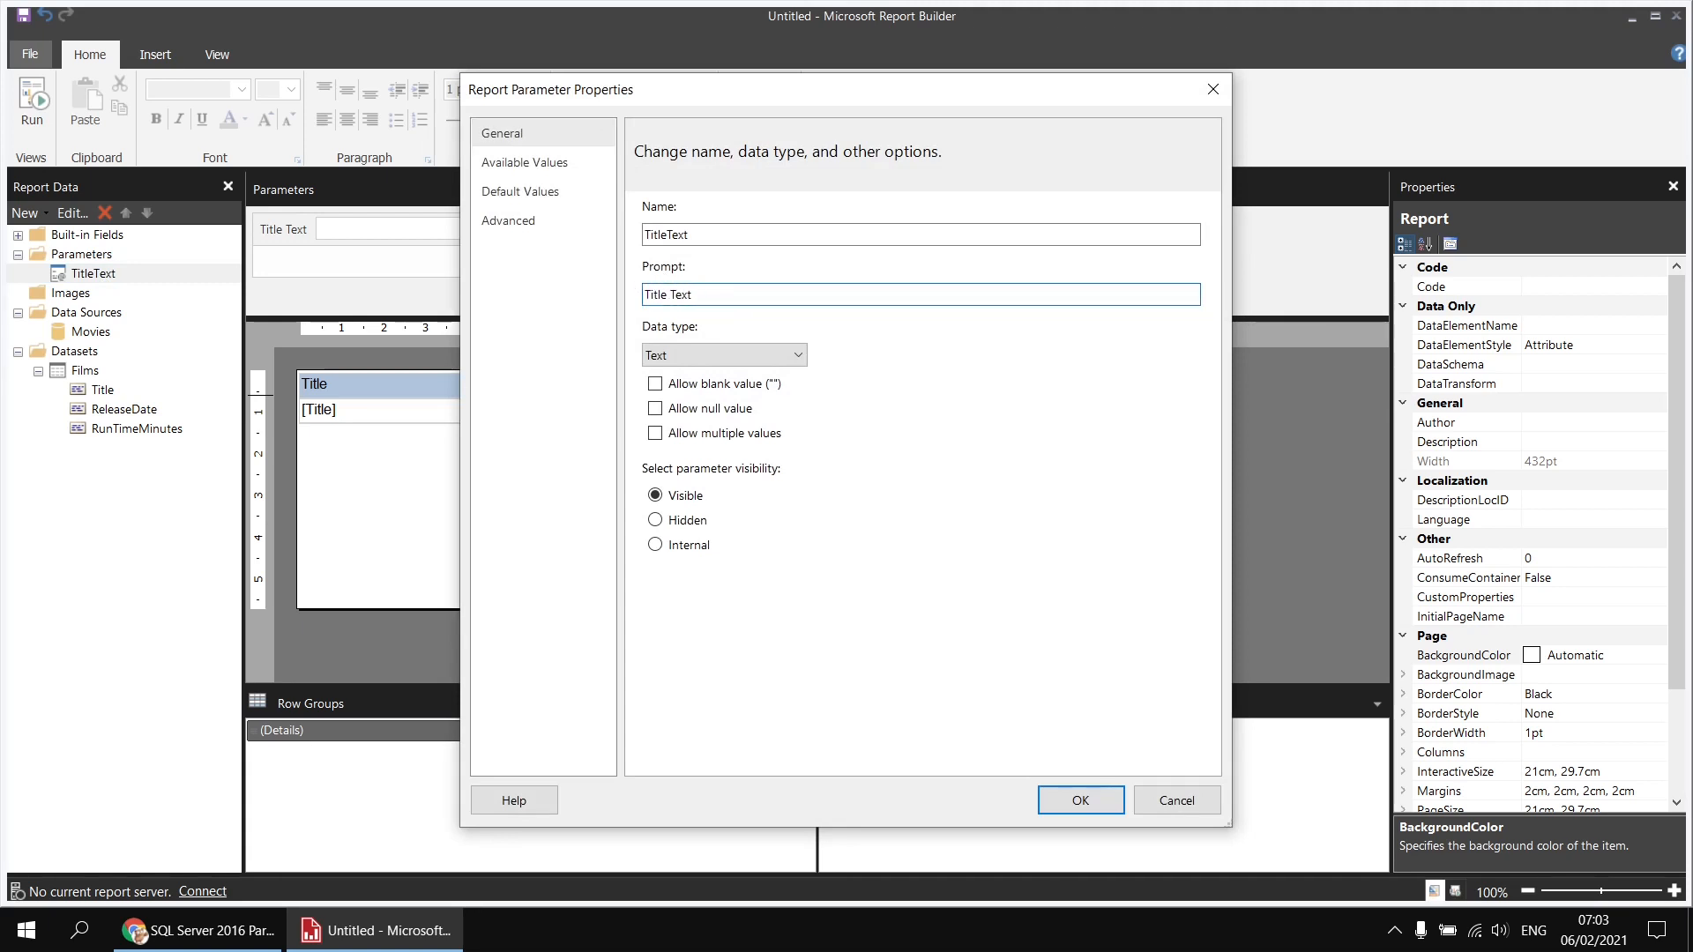
text((use % as a wildcard)
Specify % as the default value of the TitleText parameter, save it and run the report.
click(521, 192)
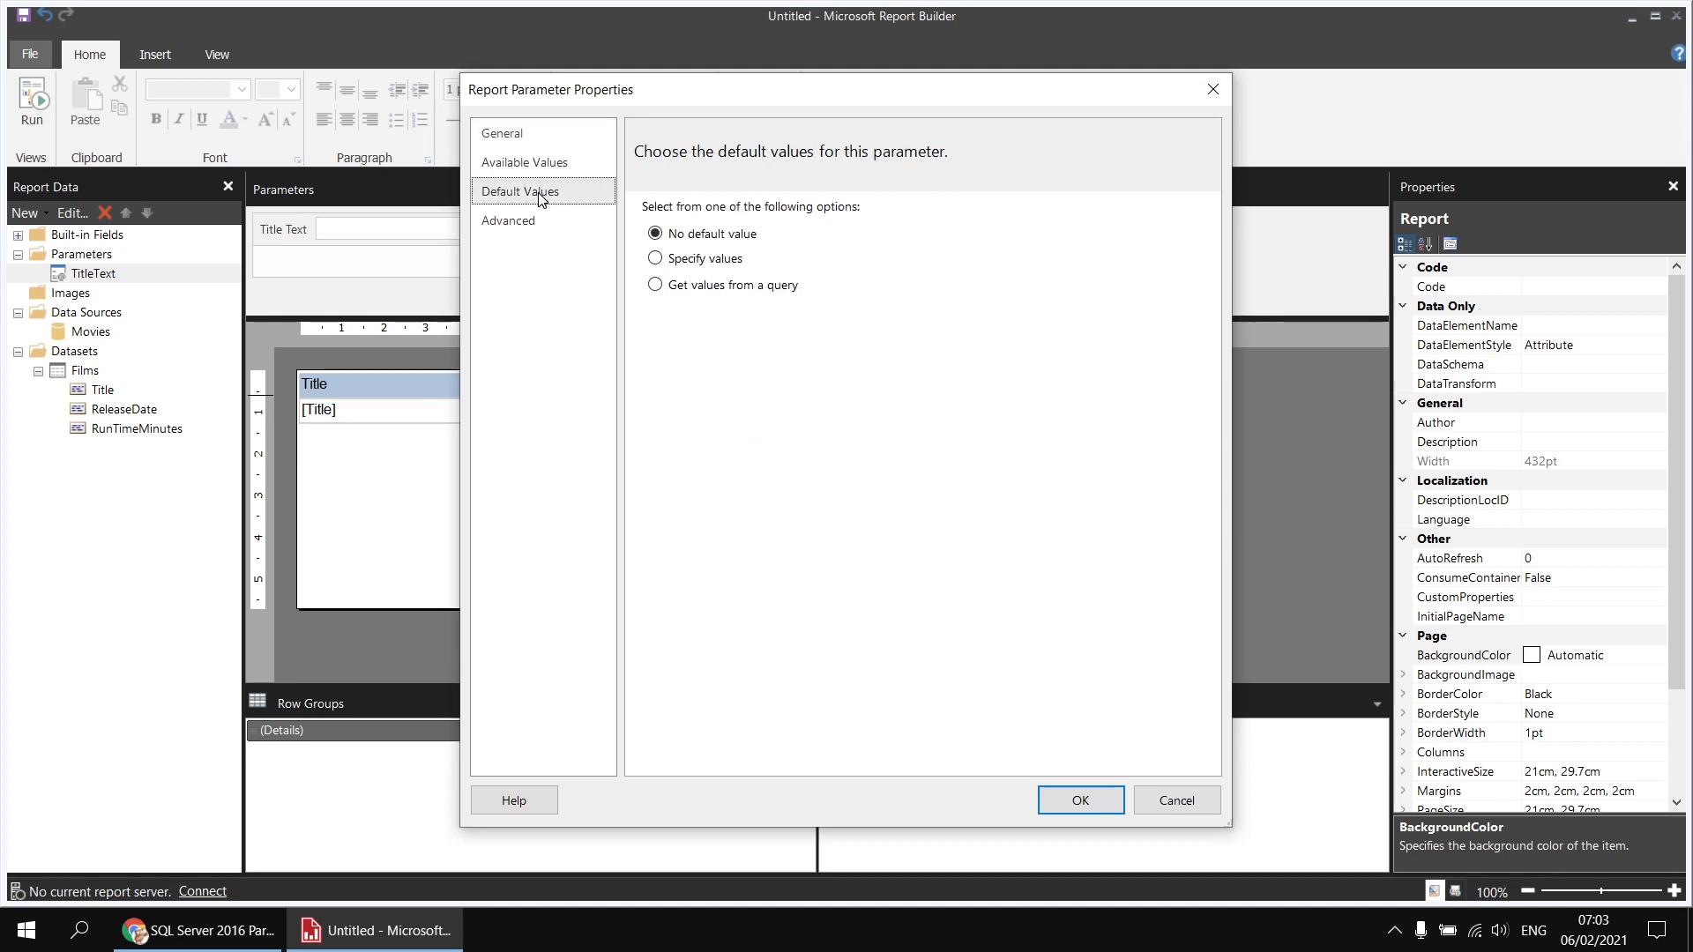
click(655, 258)
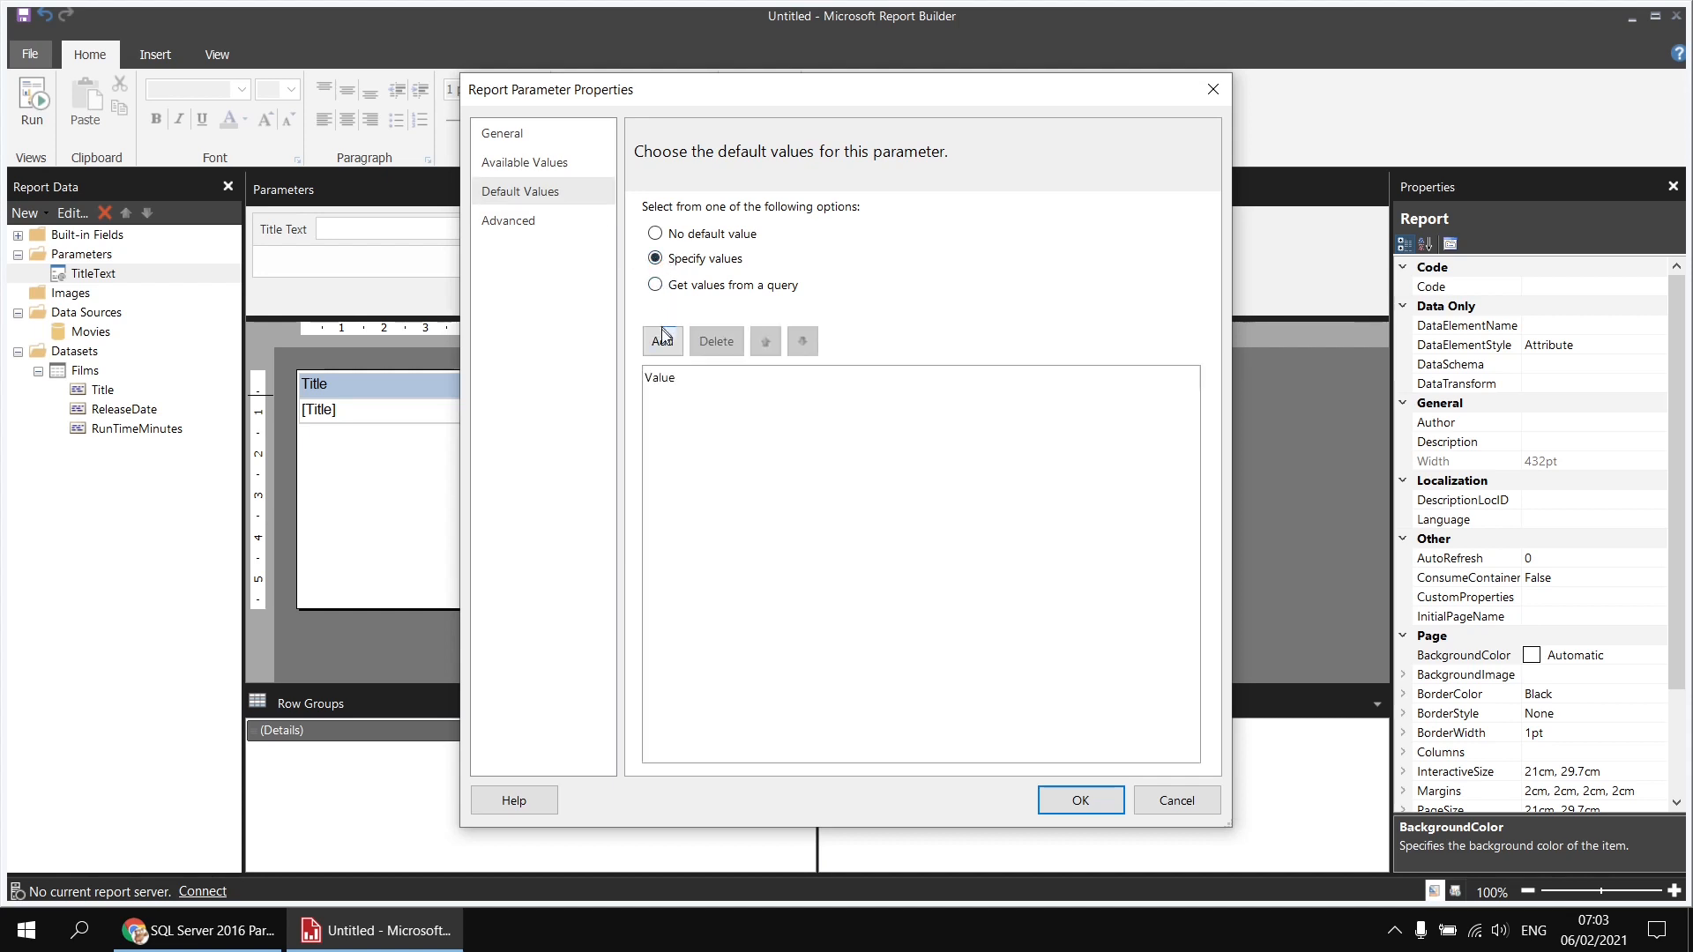
click(663, 342)
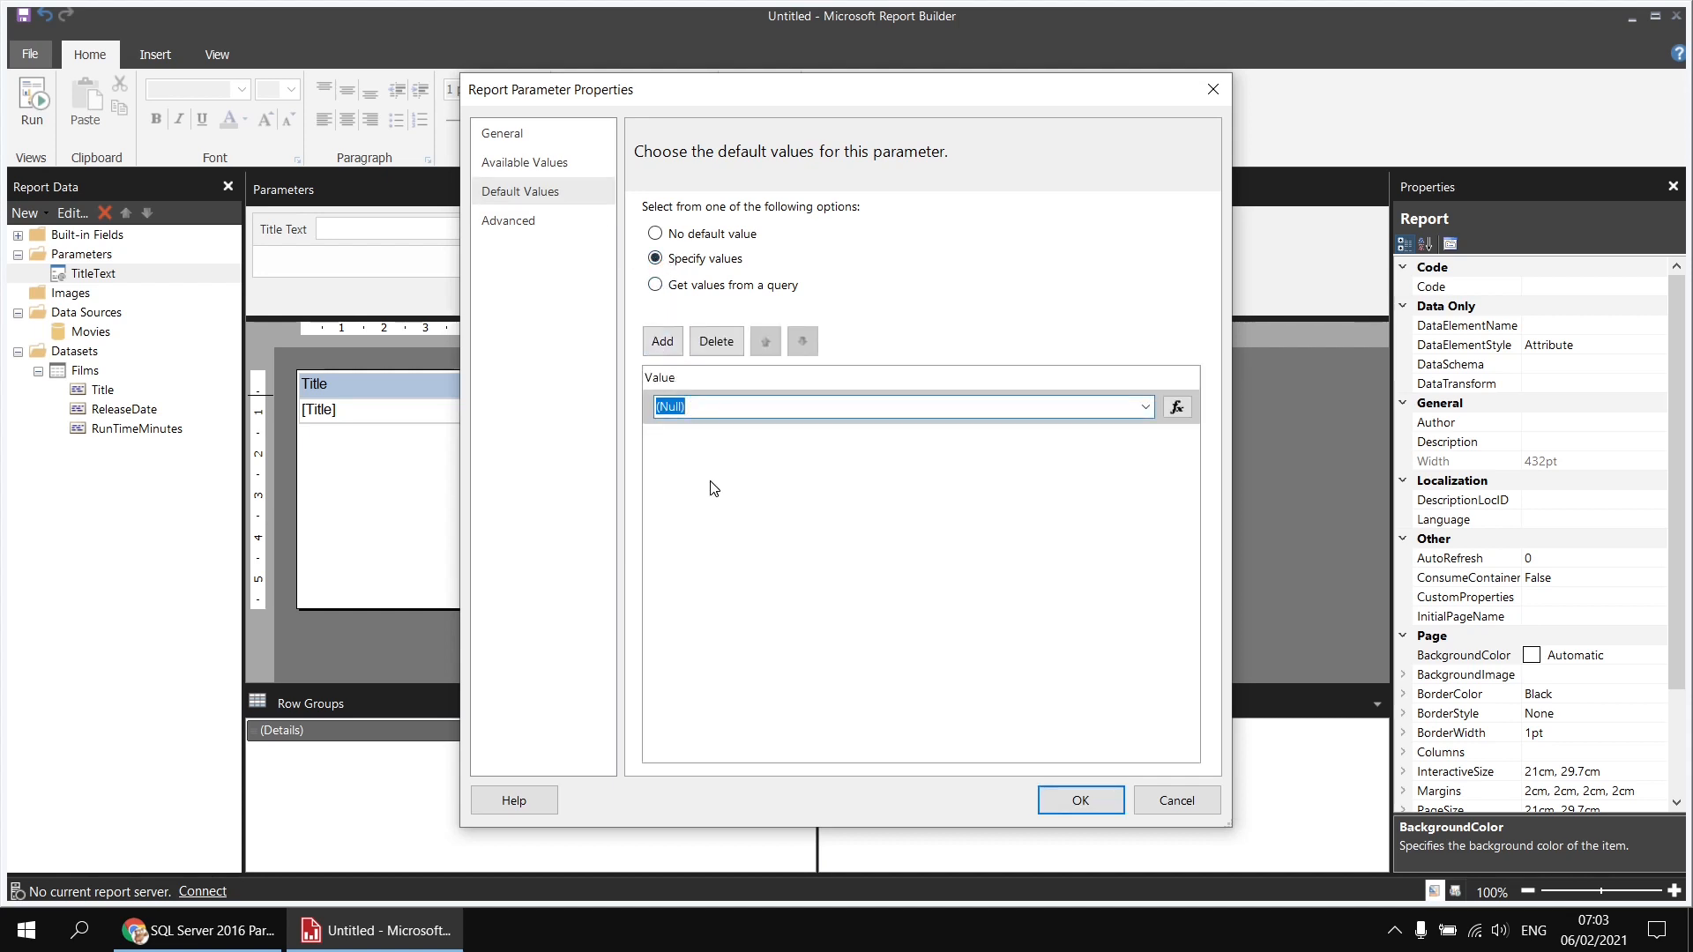
text(%)
click(1078, 799)
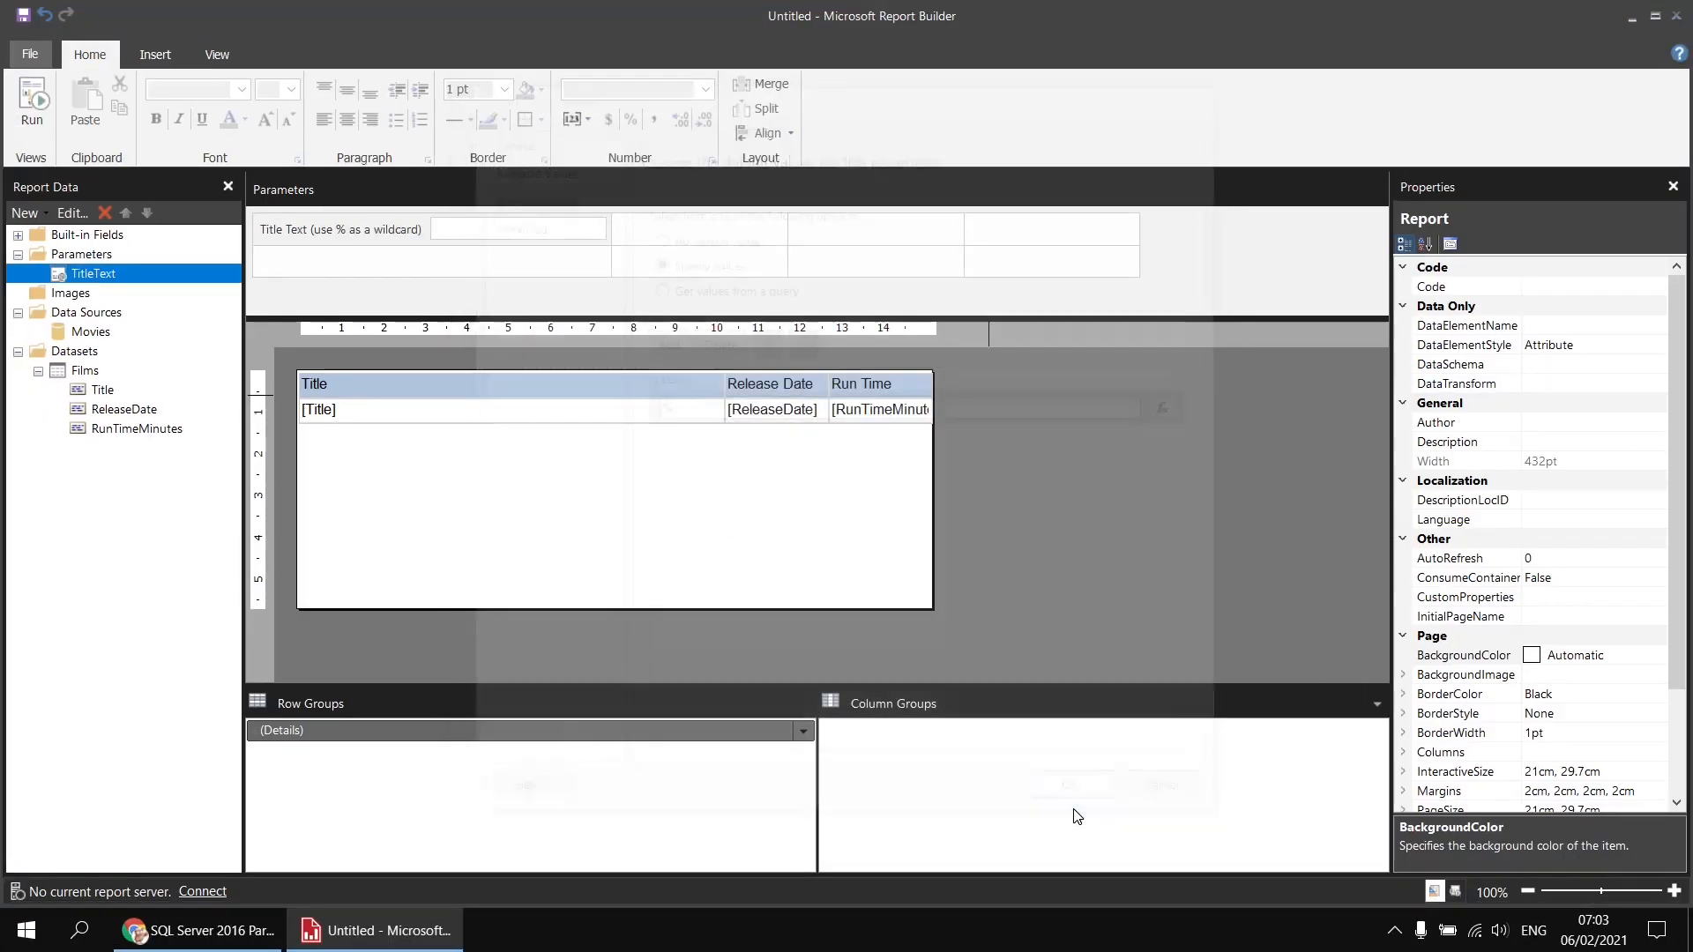
click(32, 98)
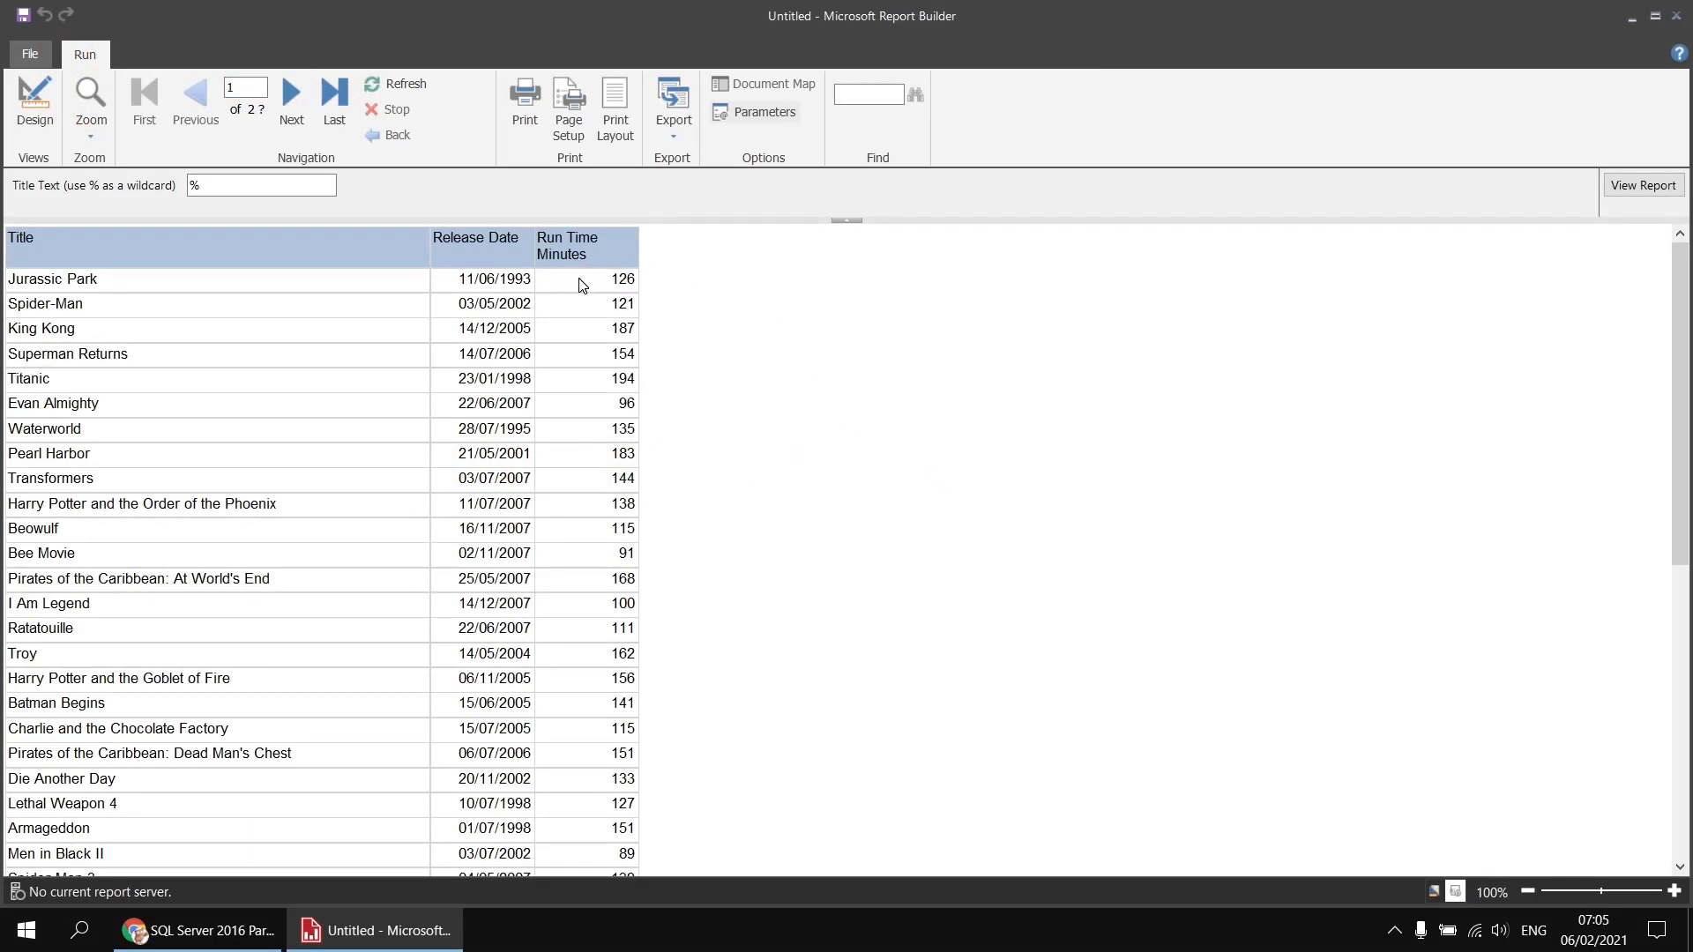
click(35, 101)
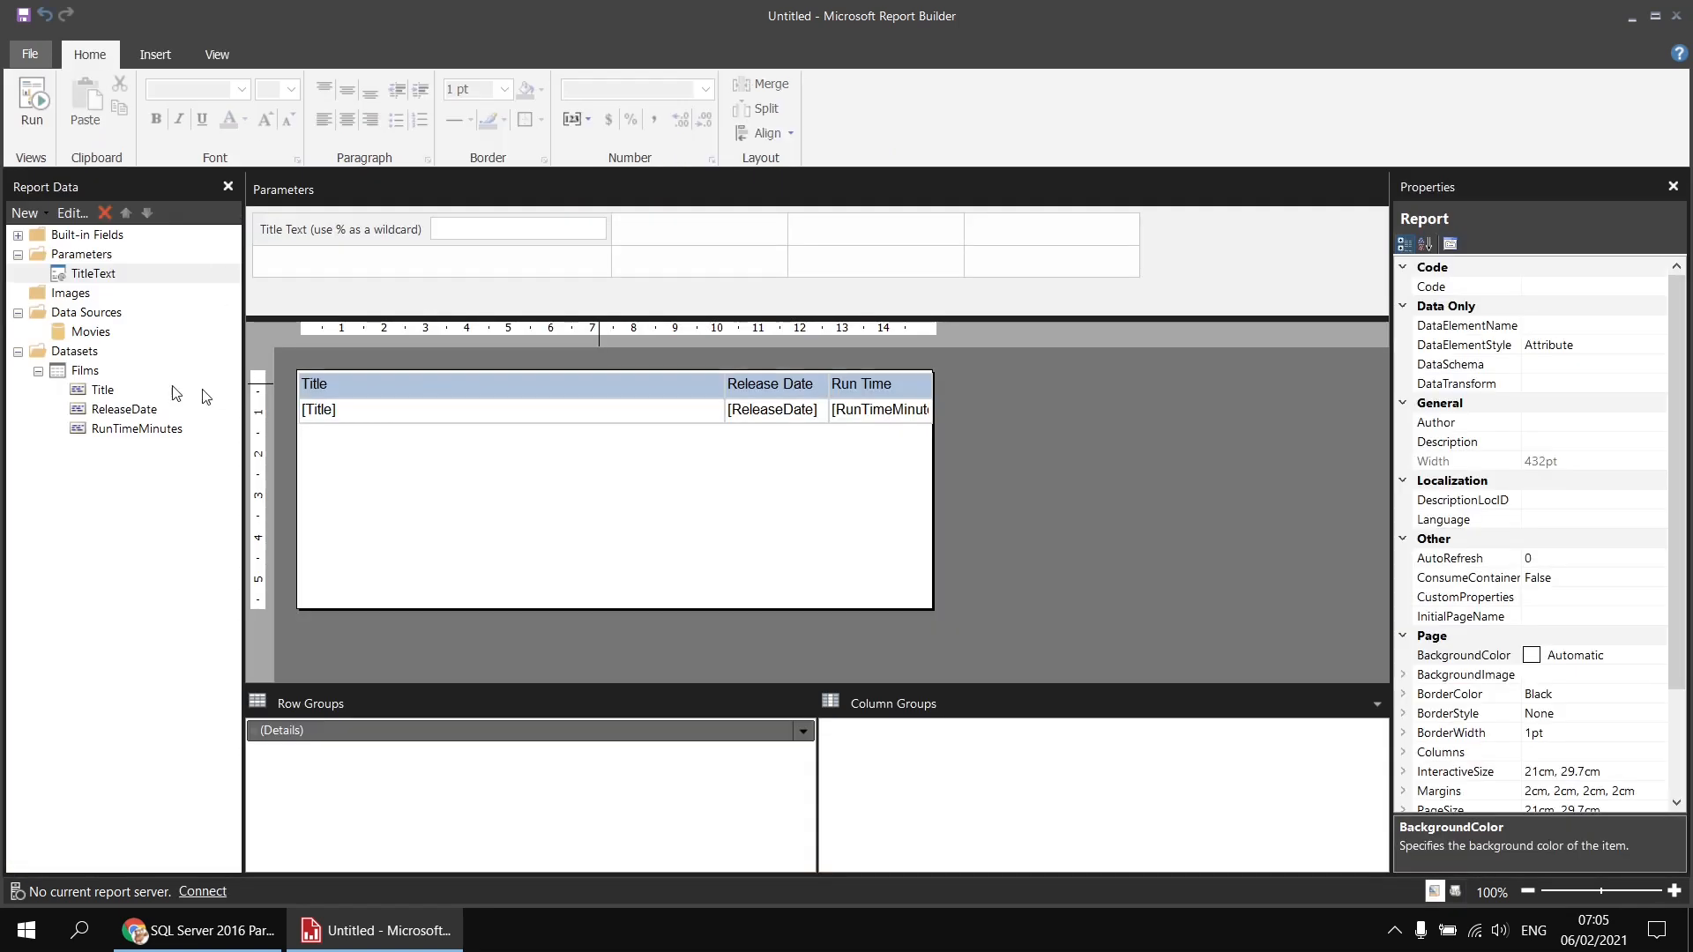
right_click(104, 374)
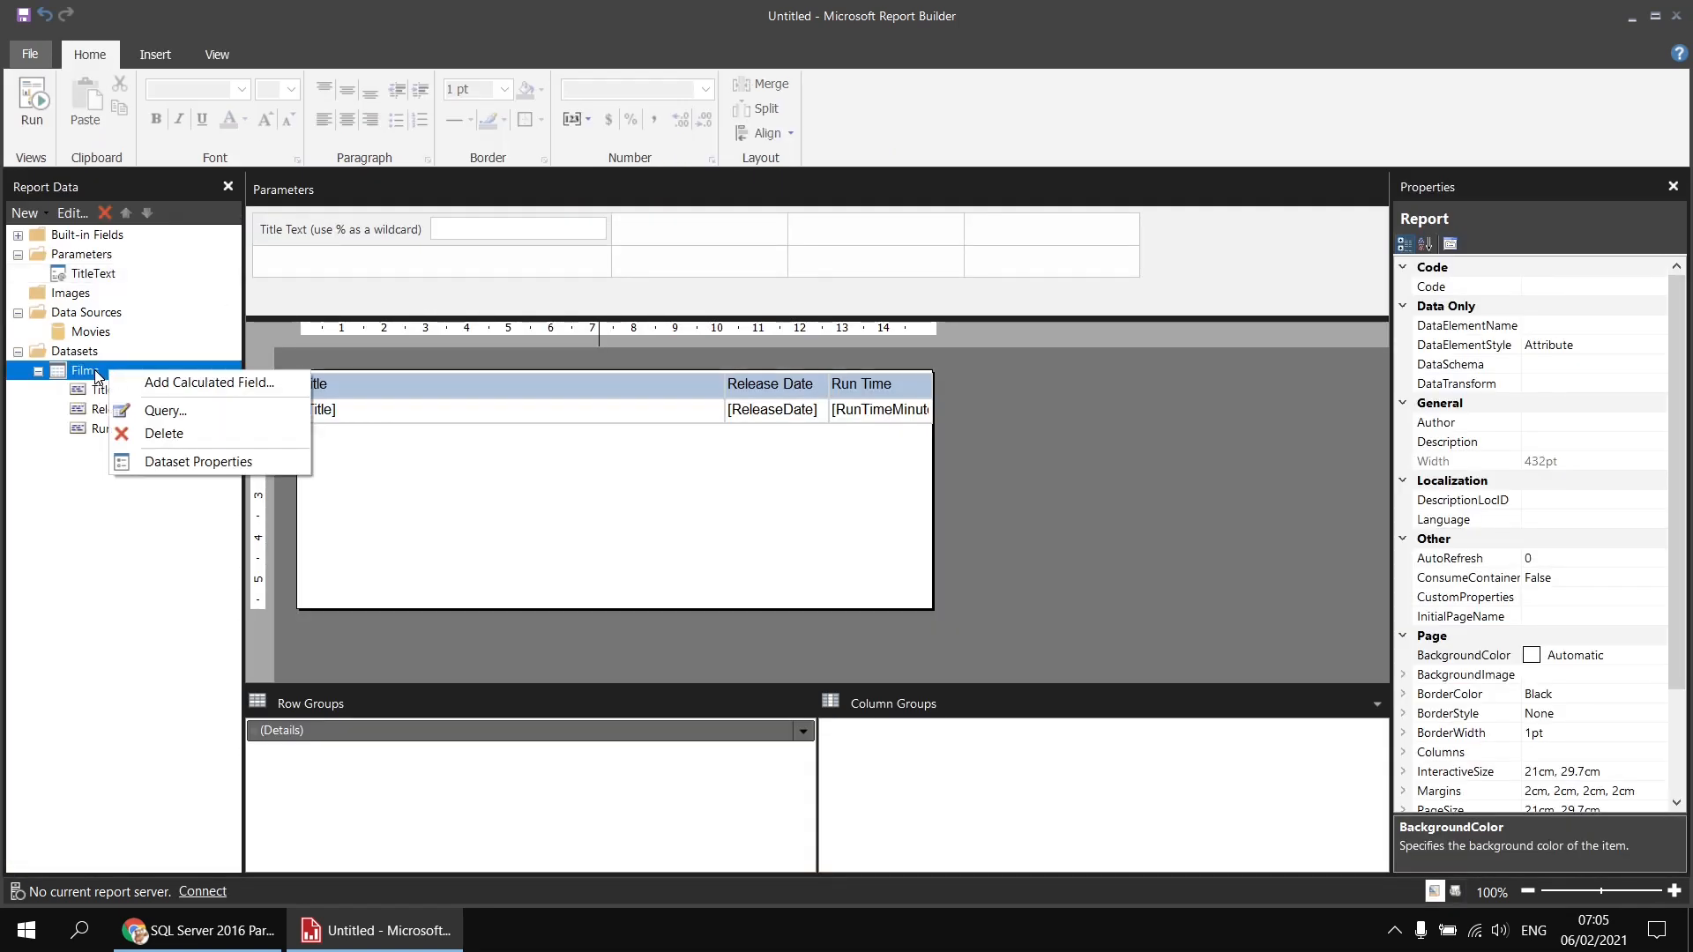
click(194, 463)
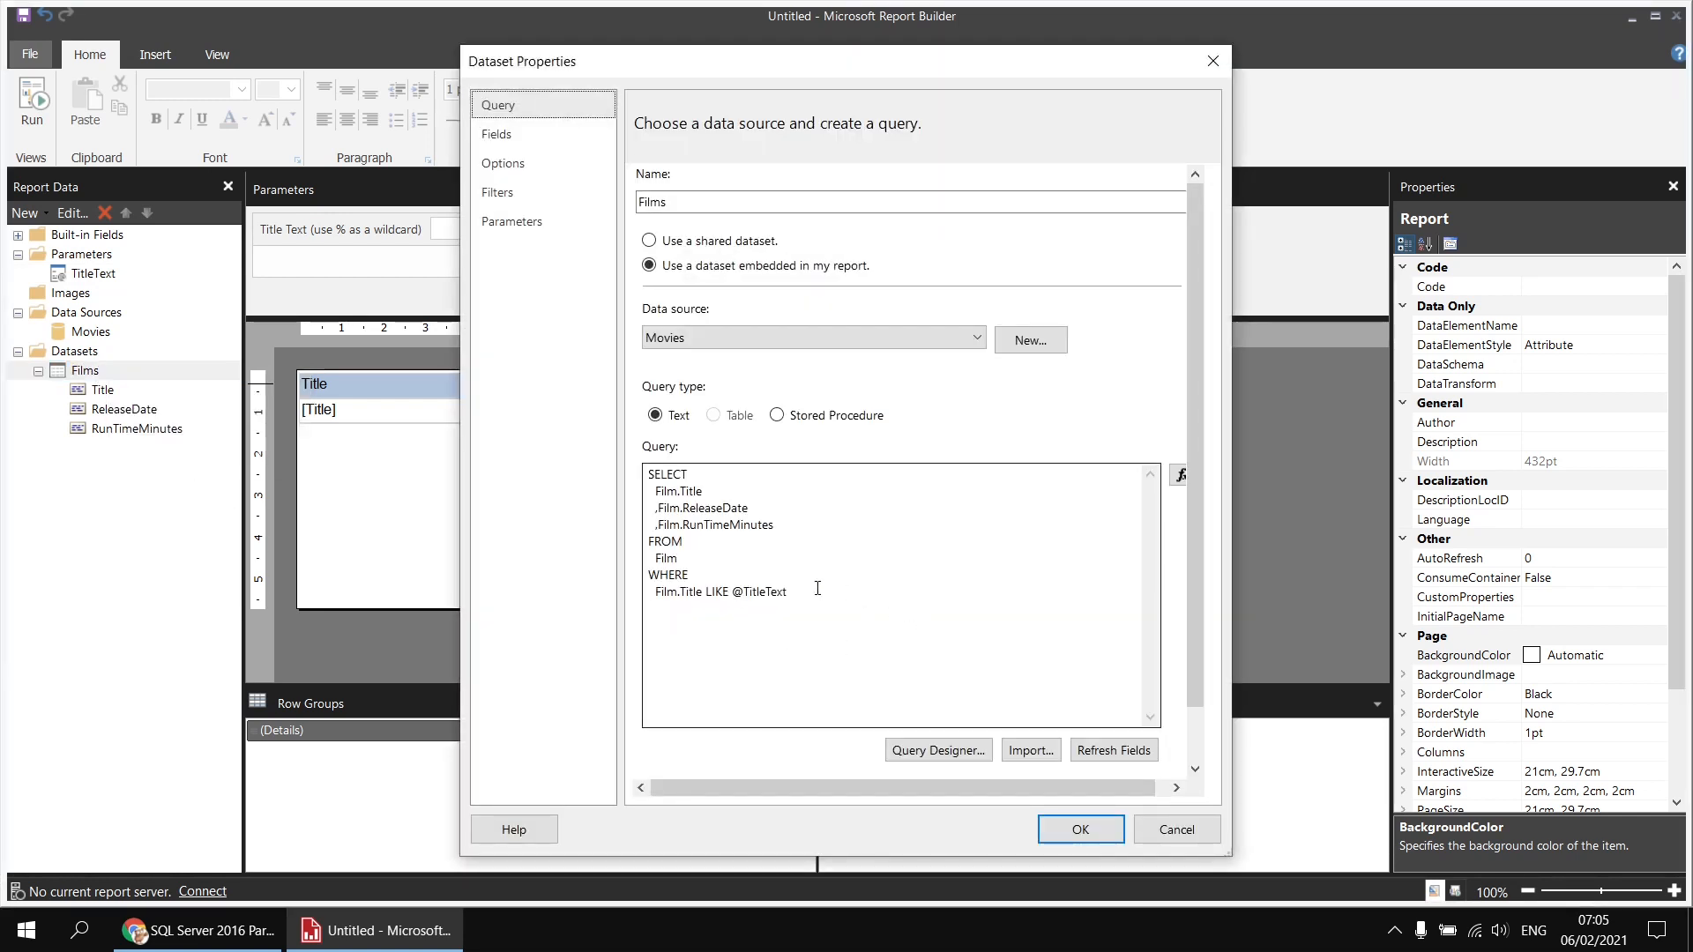
click(816, 593)
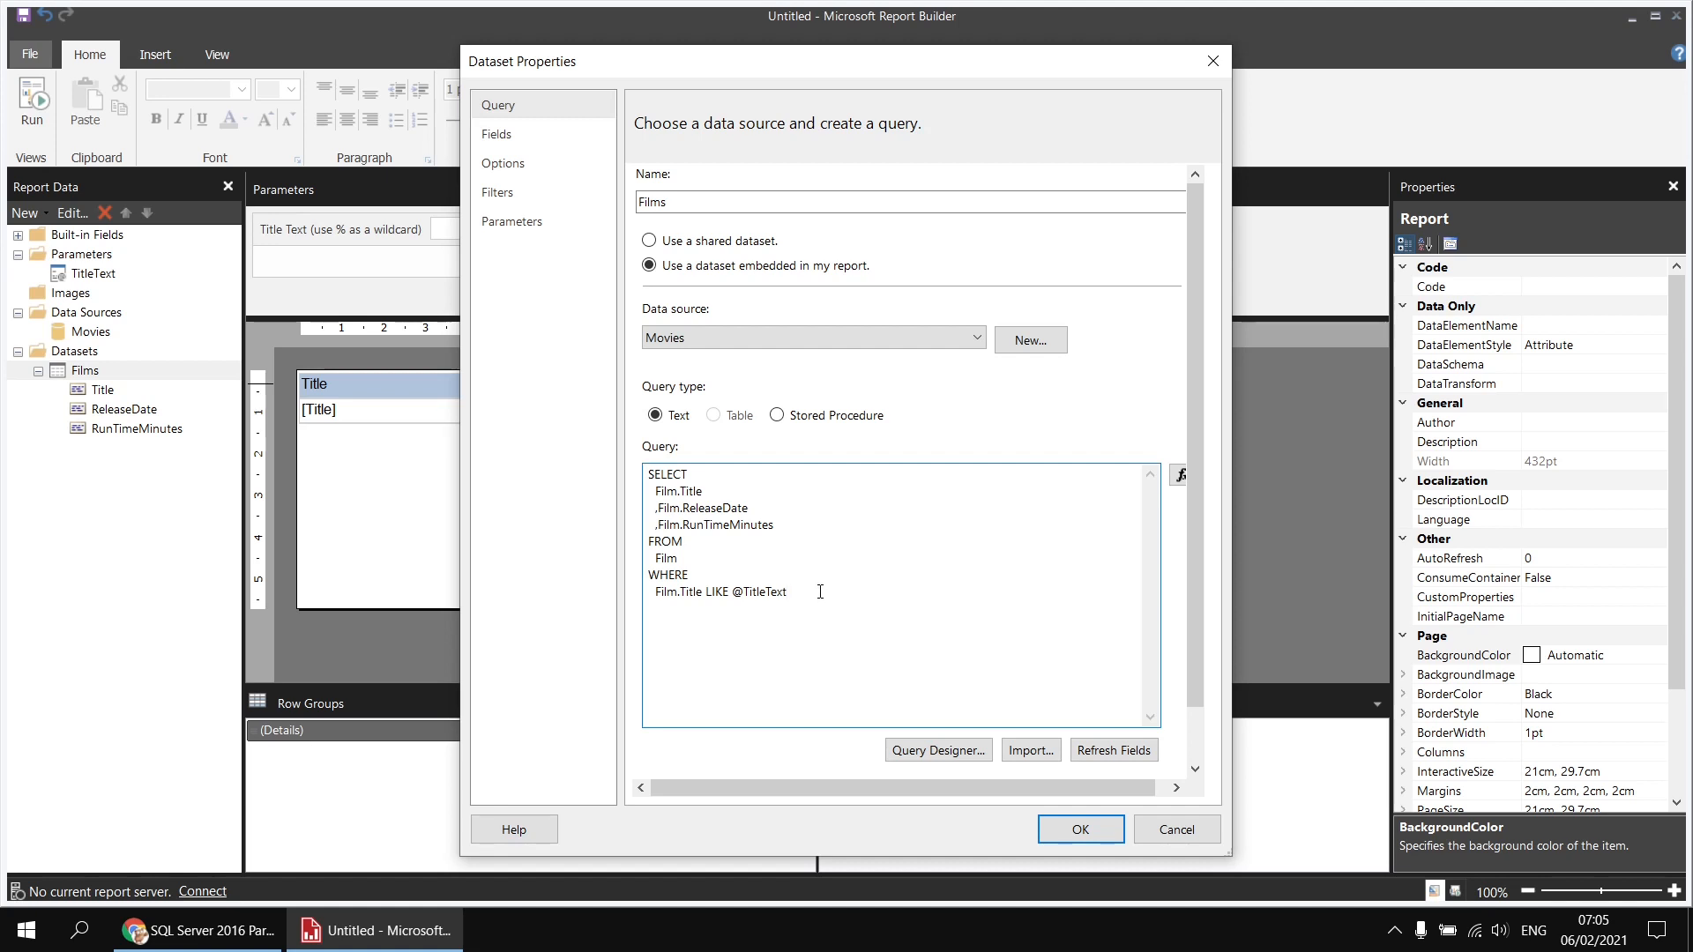
text(and)
drag(660, 525, 776, 523)
key(ctrl+c)
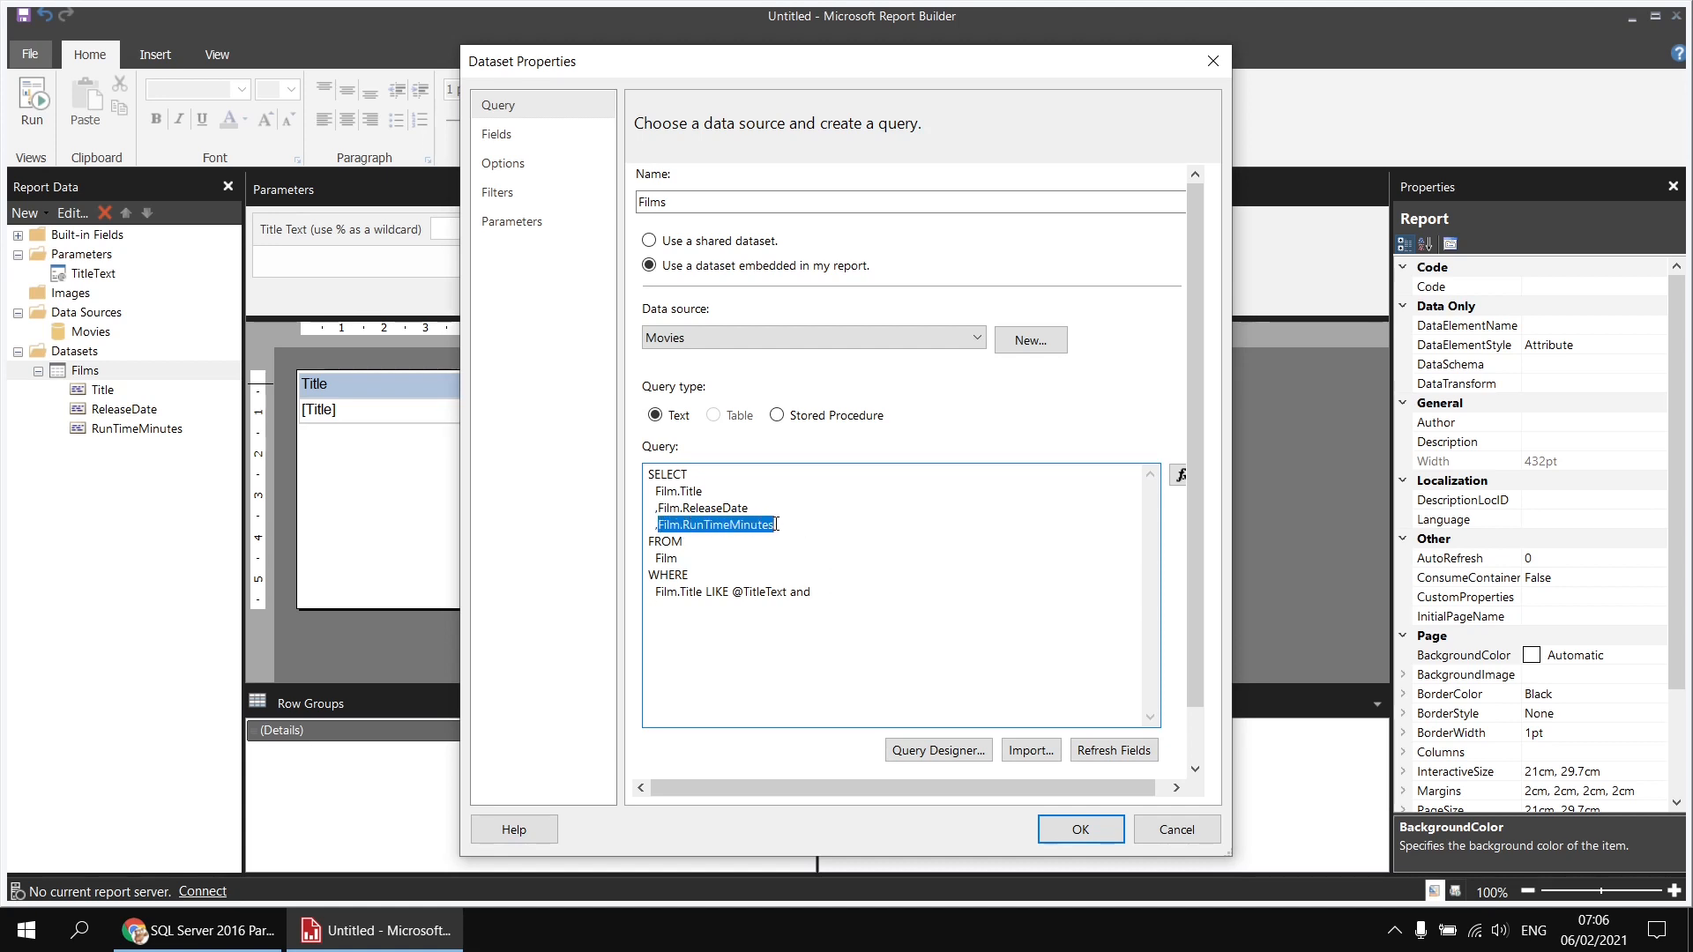
click(709, 608)
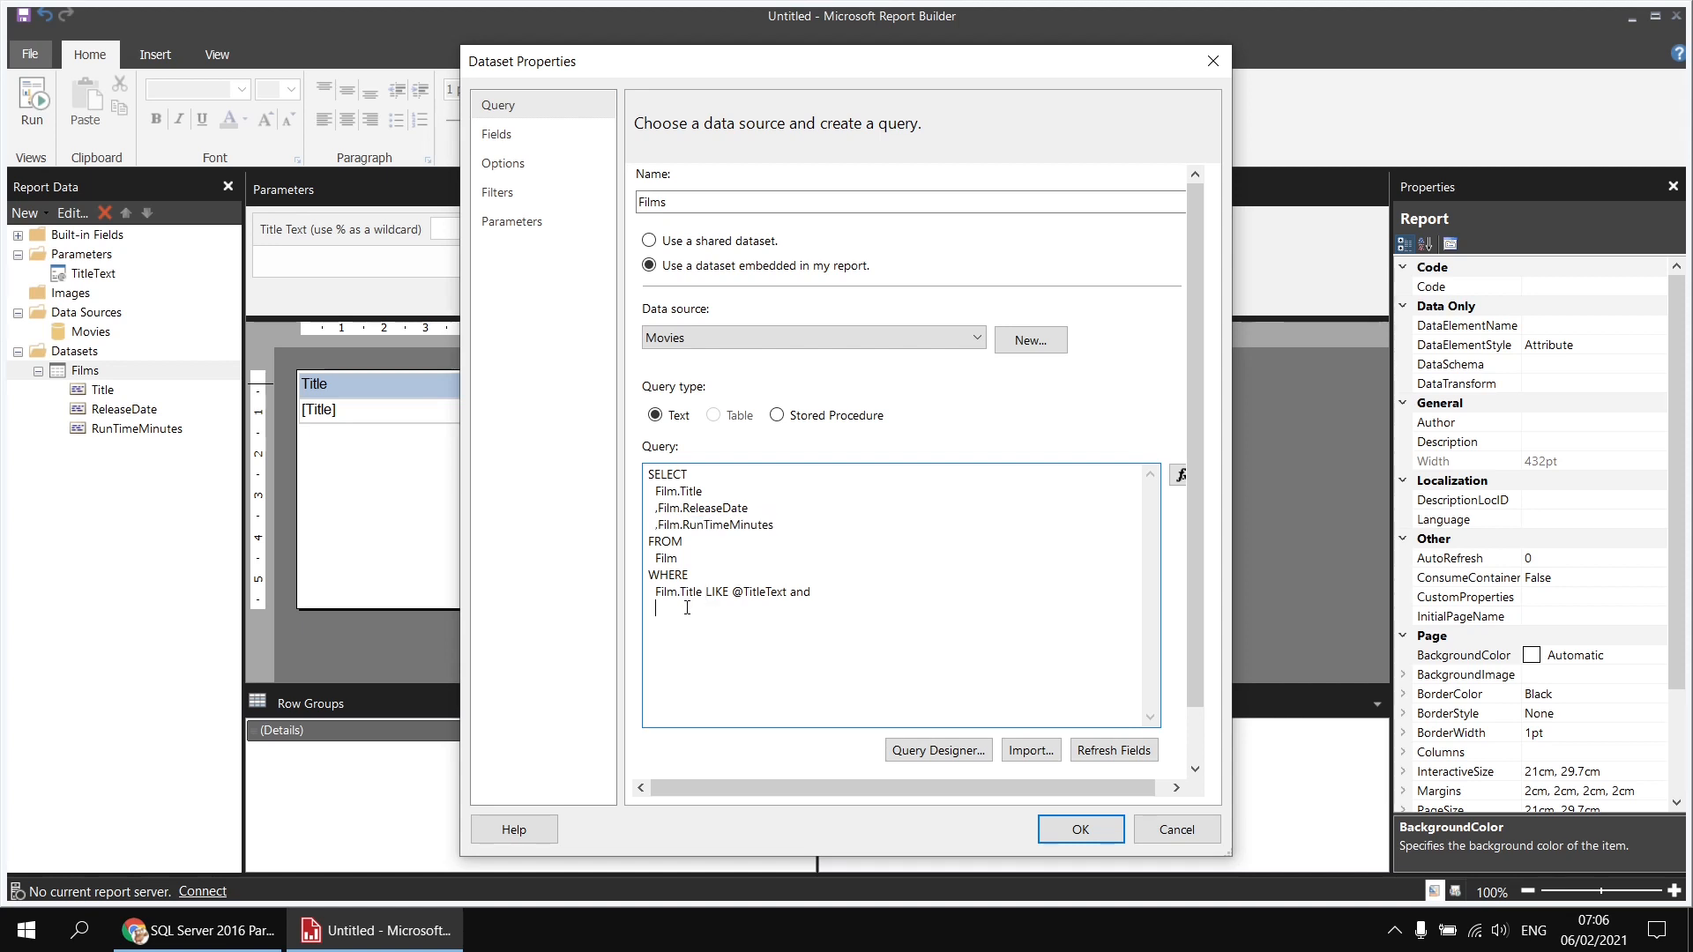
key(ctrl+v)
text(BETWEEN @MinRunTime )
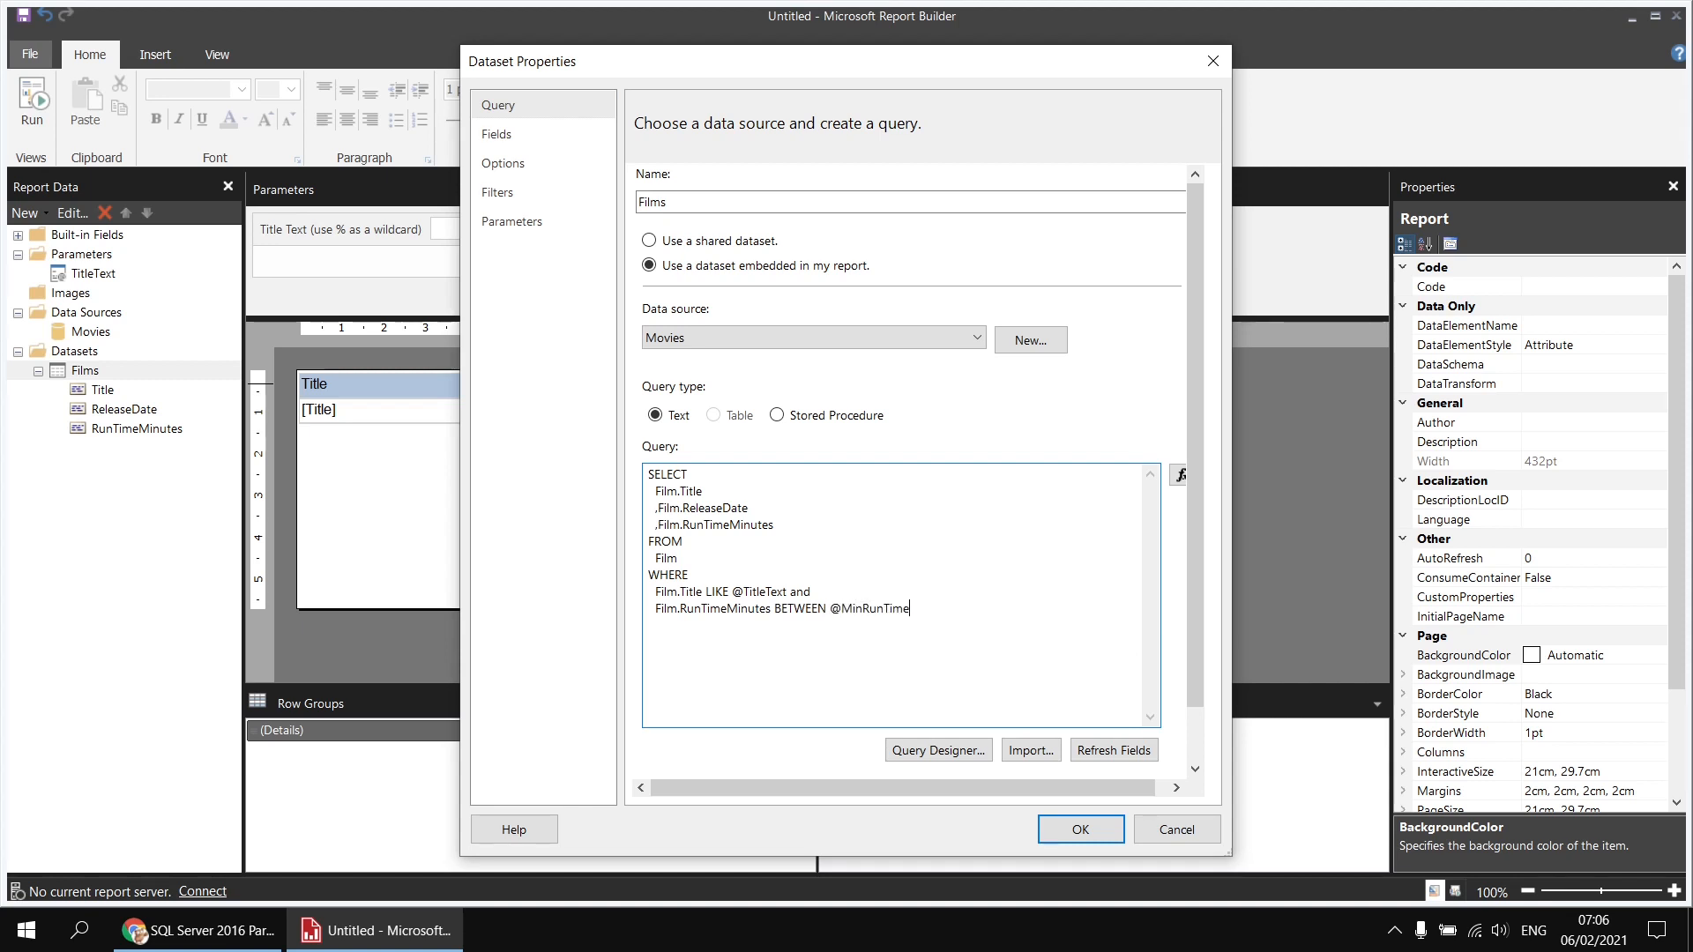
text(AND @MaxRunTime)
click(1081, 830)
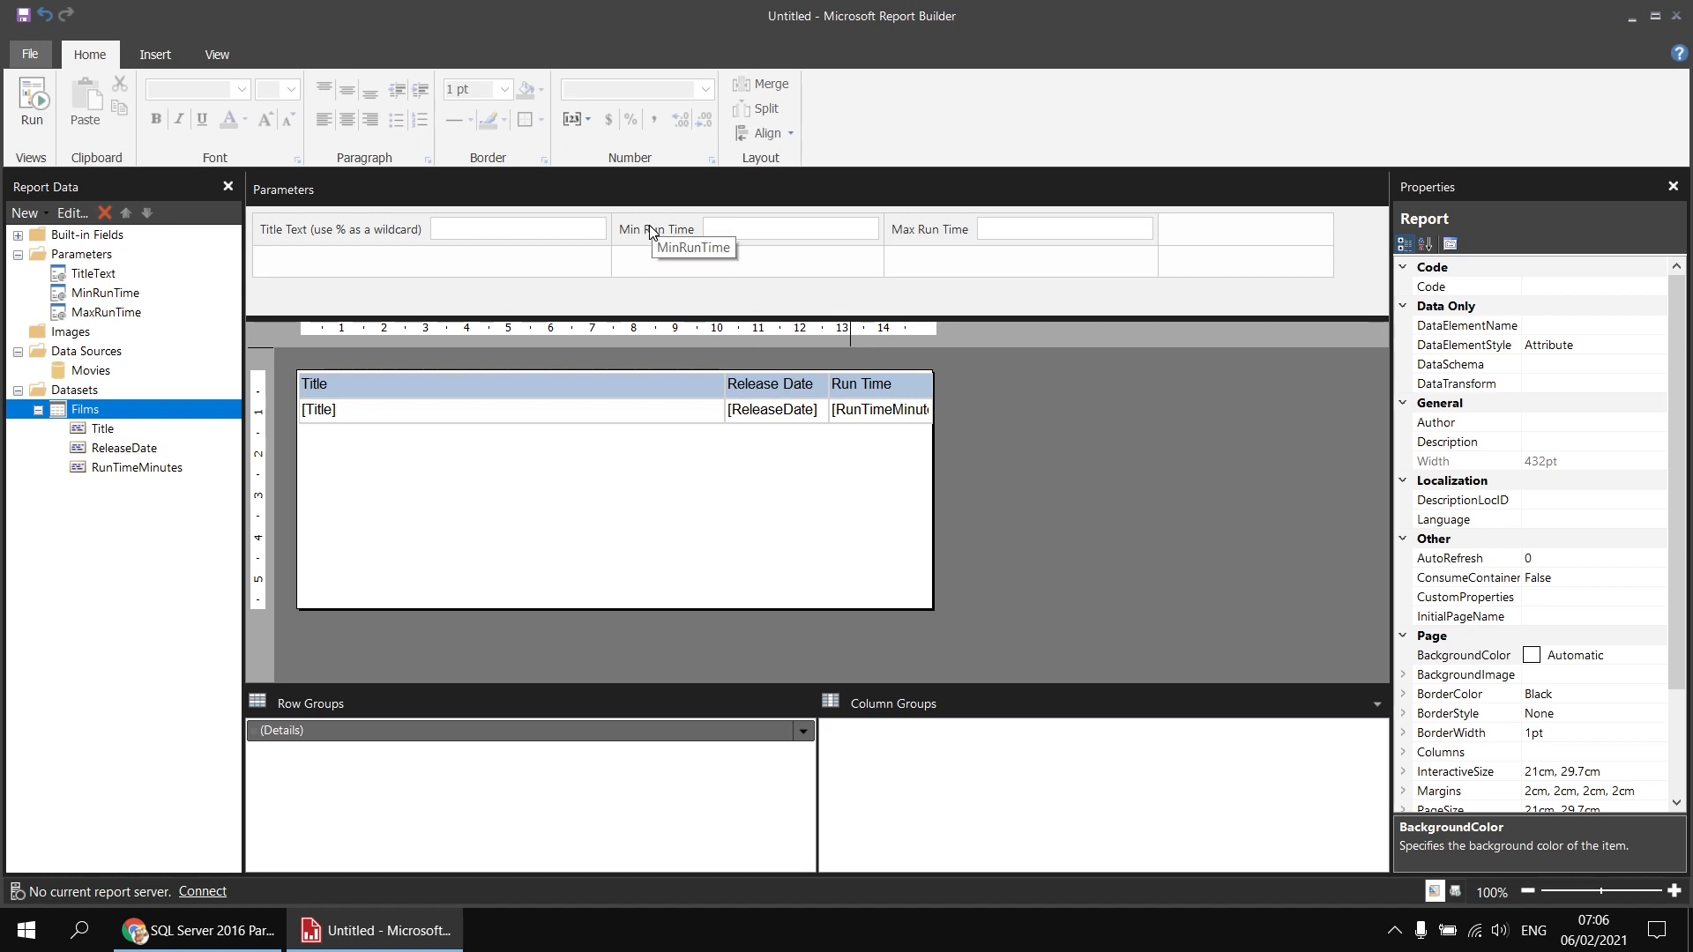
Place the Min Run Time and Max Run Time parameters side by side beneath the Title Text parameter and run the report.
drag(652, 231, 338, 266)
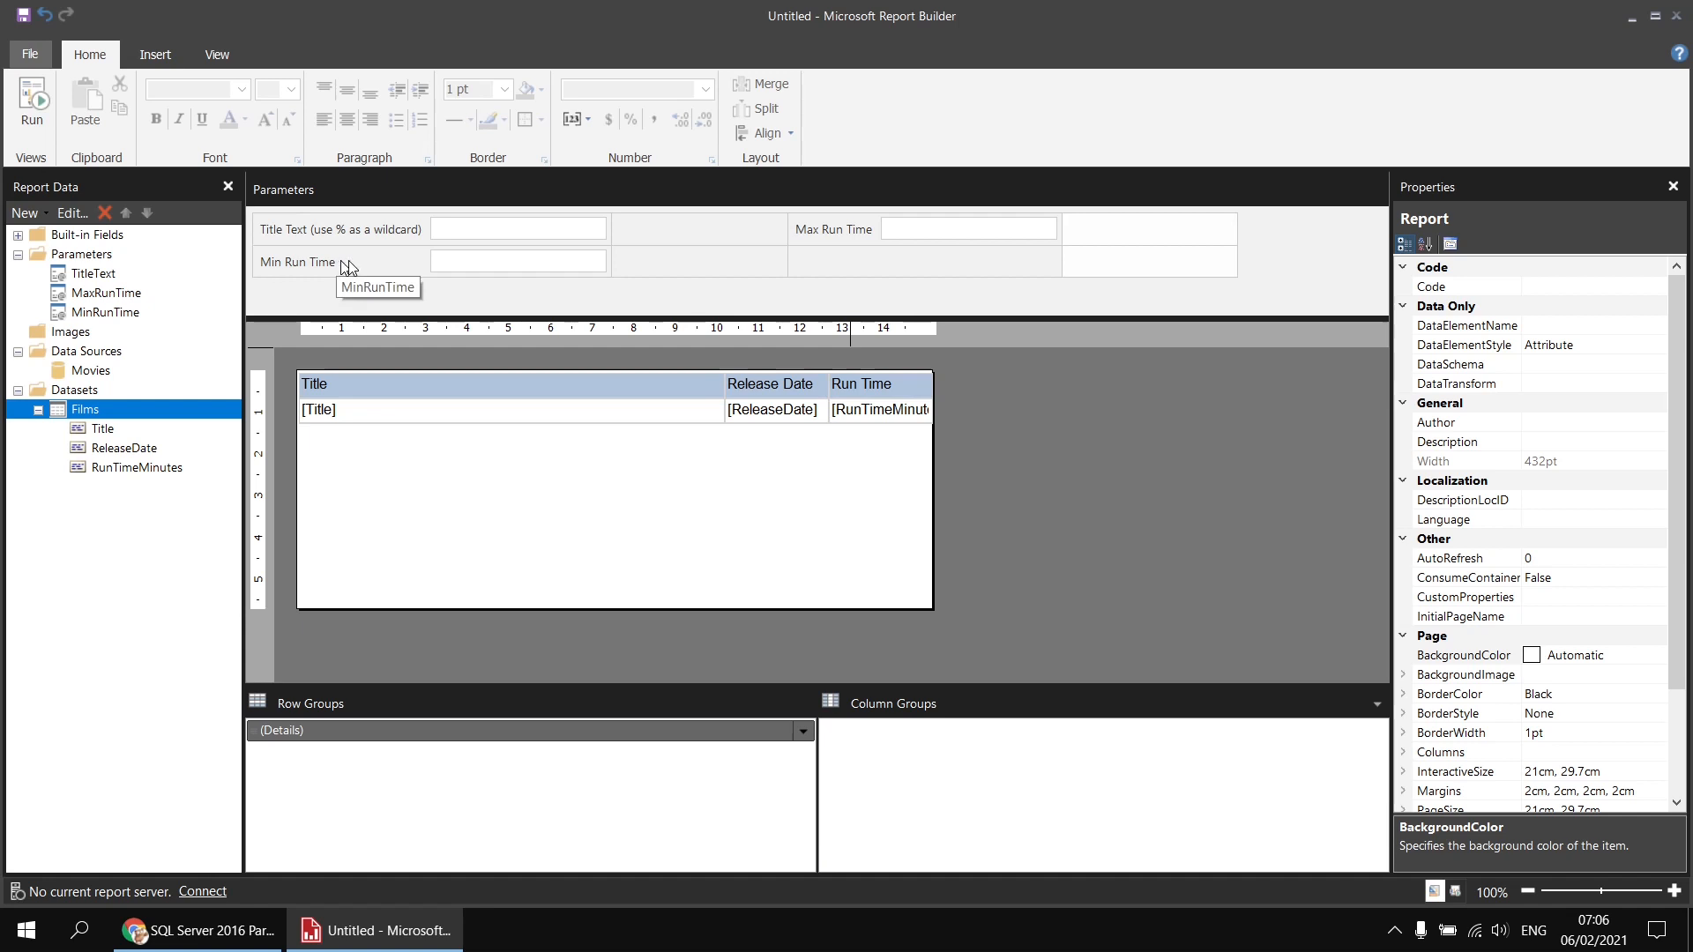
drag(829, 232, 652, 265)
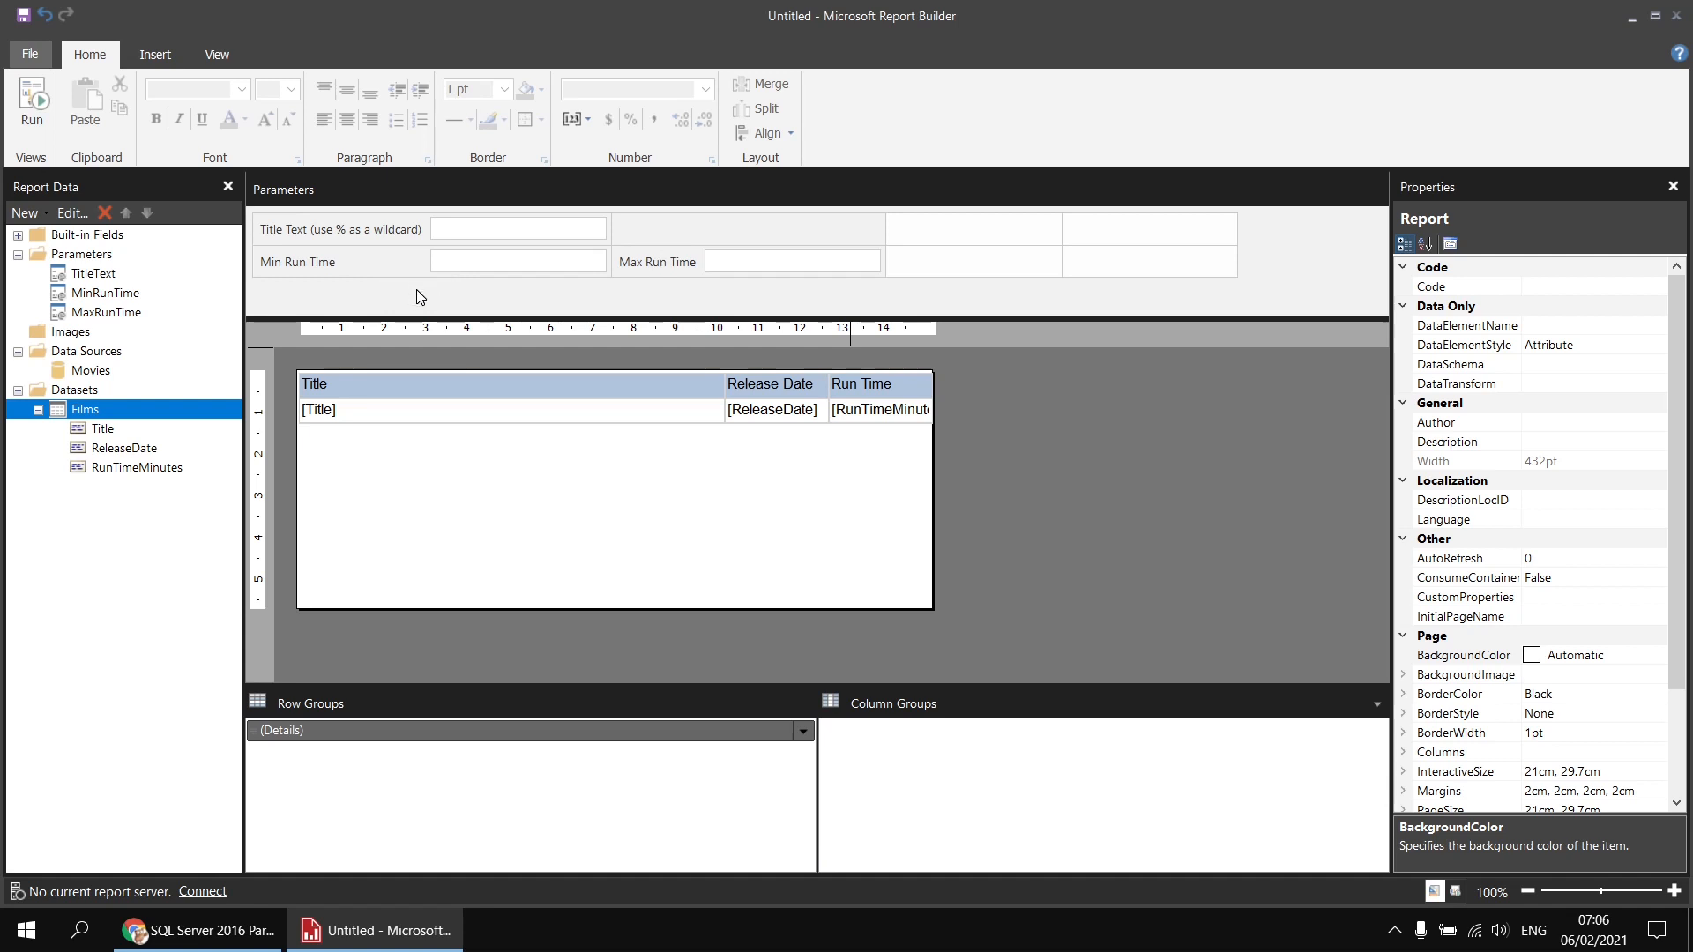
click(34, 109)
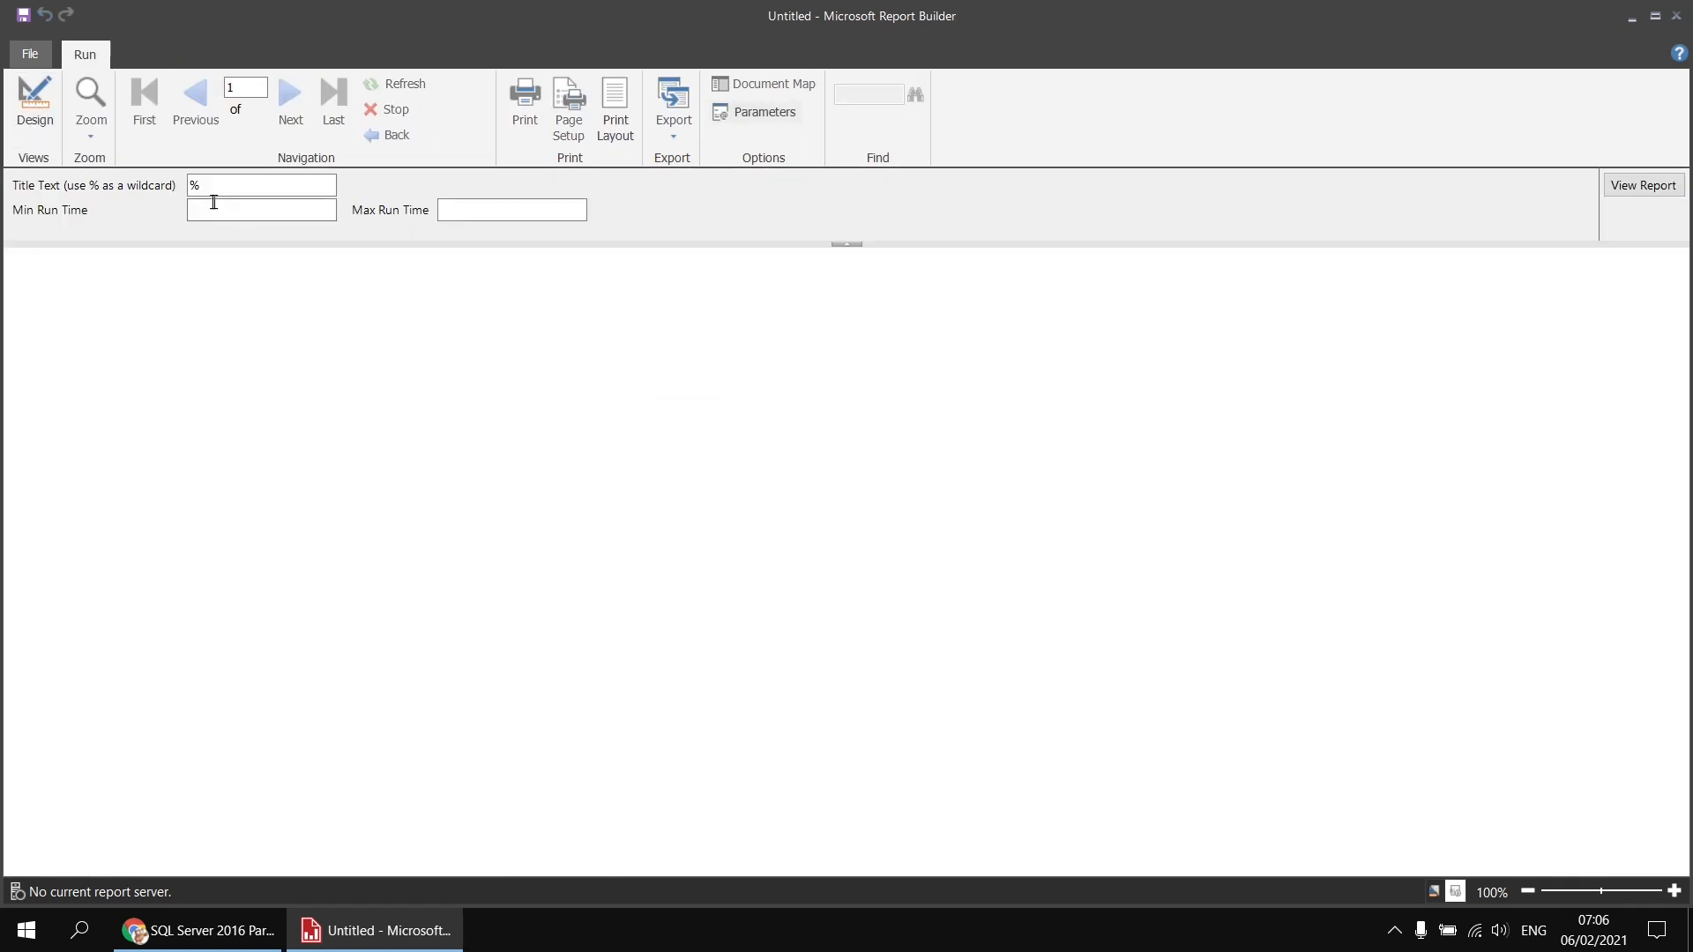
View the report with a minimum run time of 180 and a maximum run time of 200.
click(213, 209)
text(180)
key(Tab)
text(200)
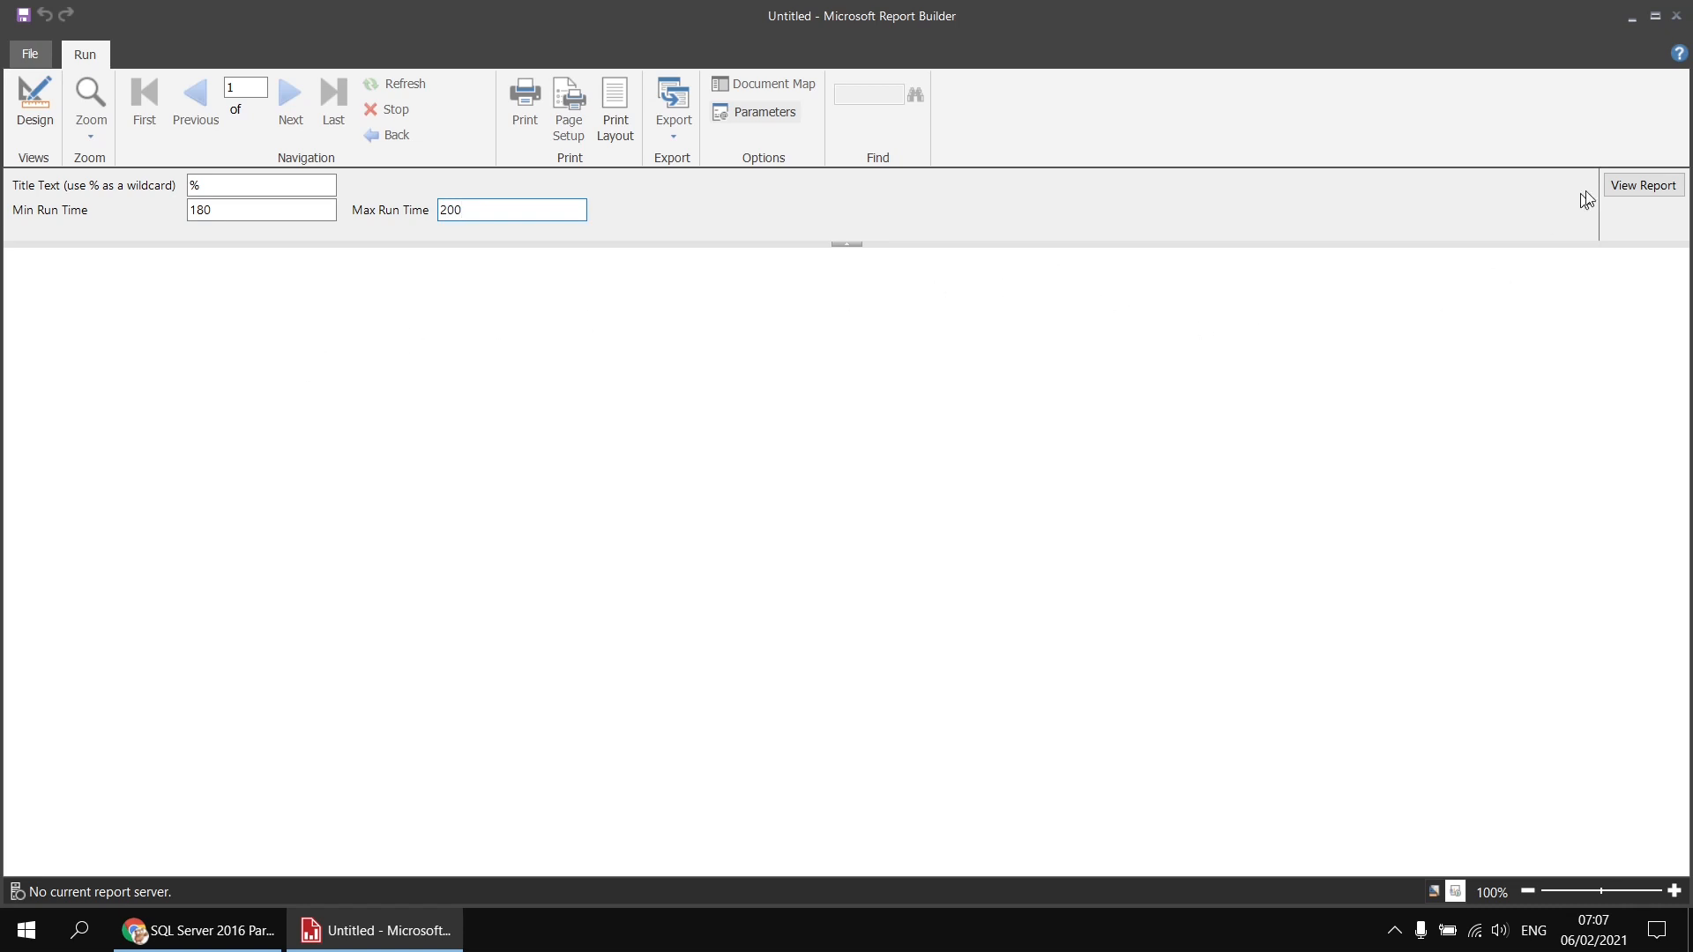
click(1621, 186)
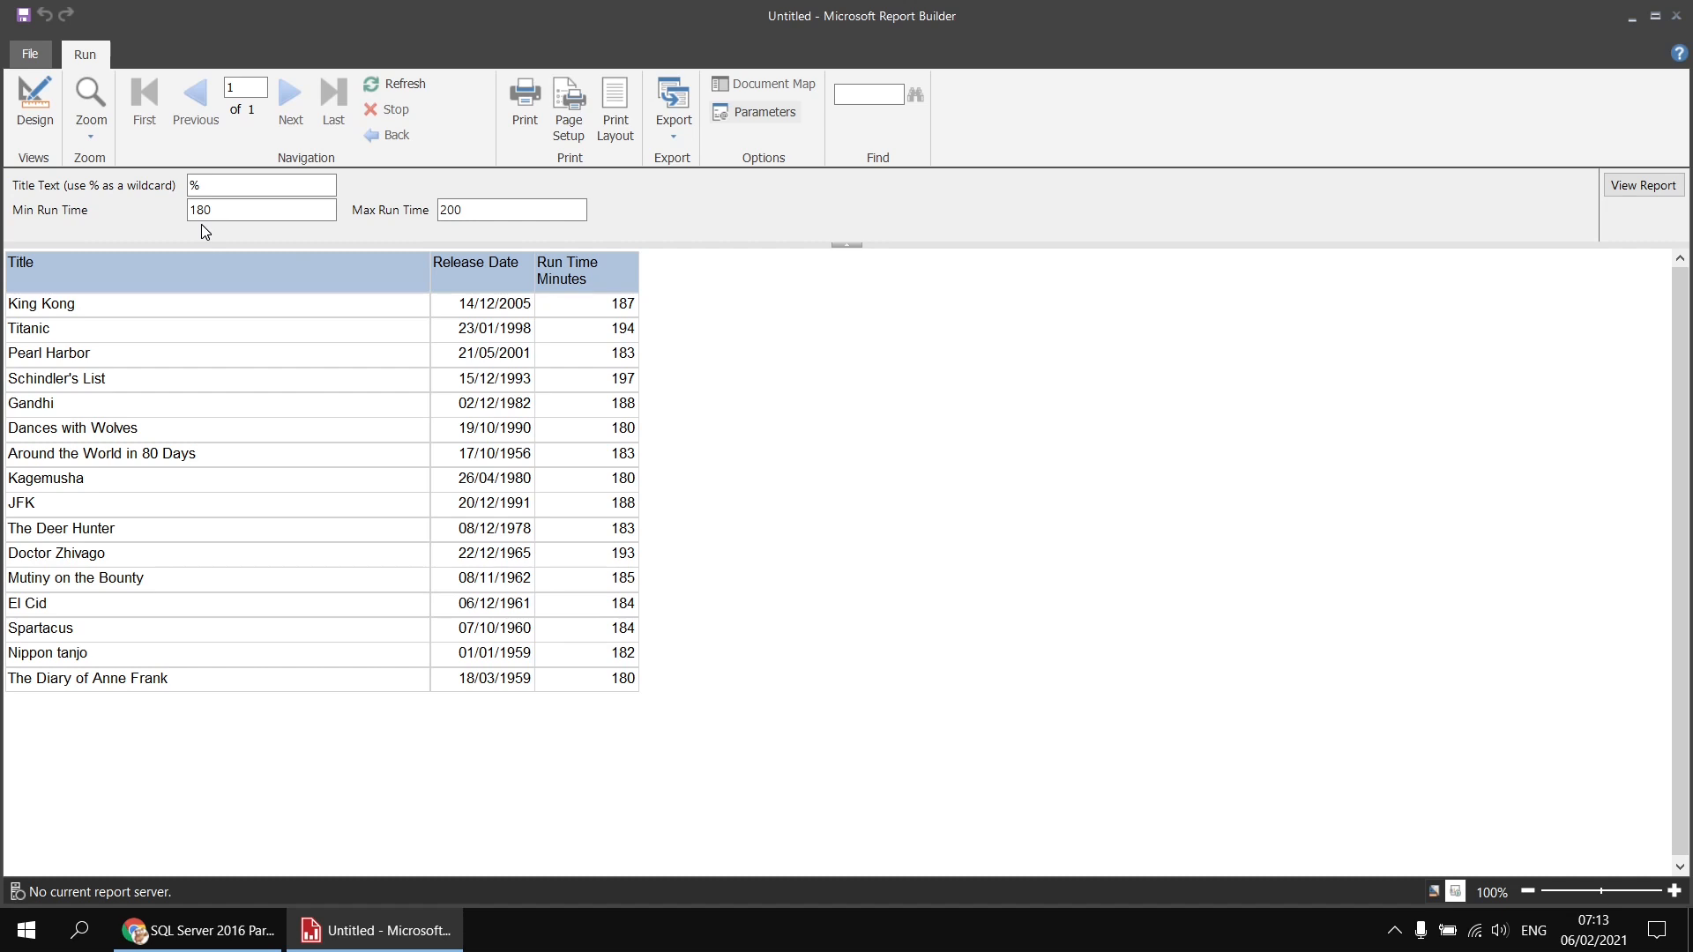
Return to the report design and set the MinRunTime parameter's data type to Integer.
click(34, 99)
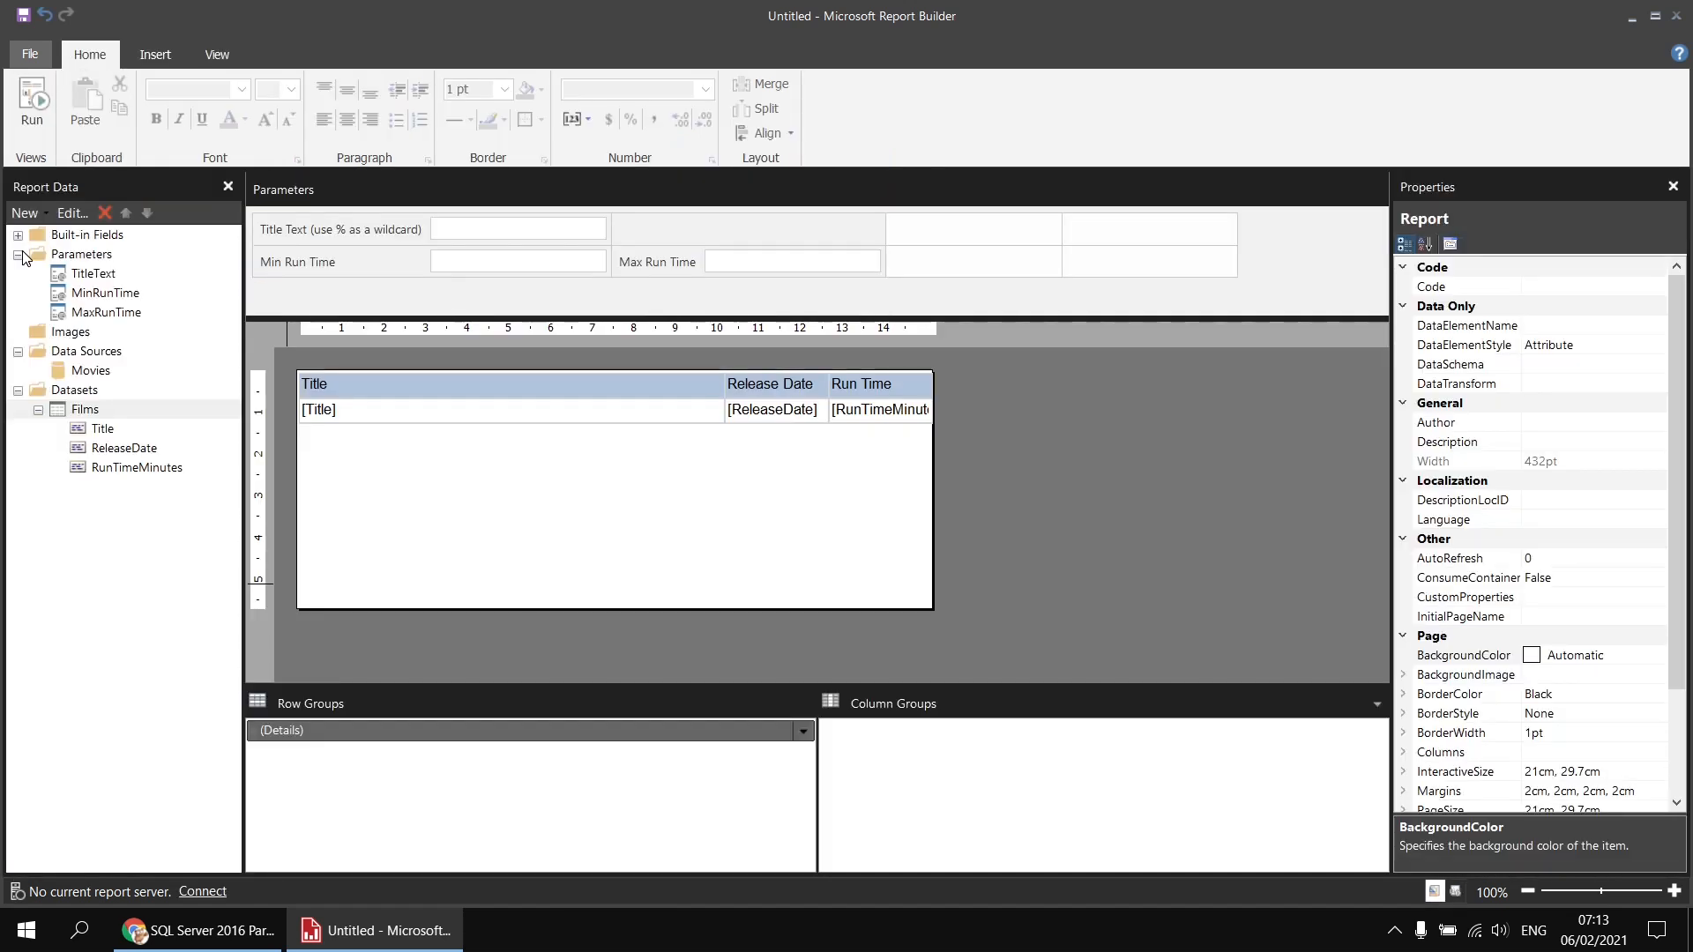
click(103, 294)
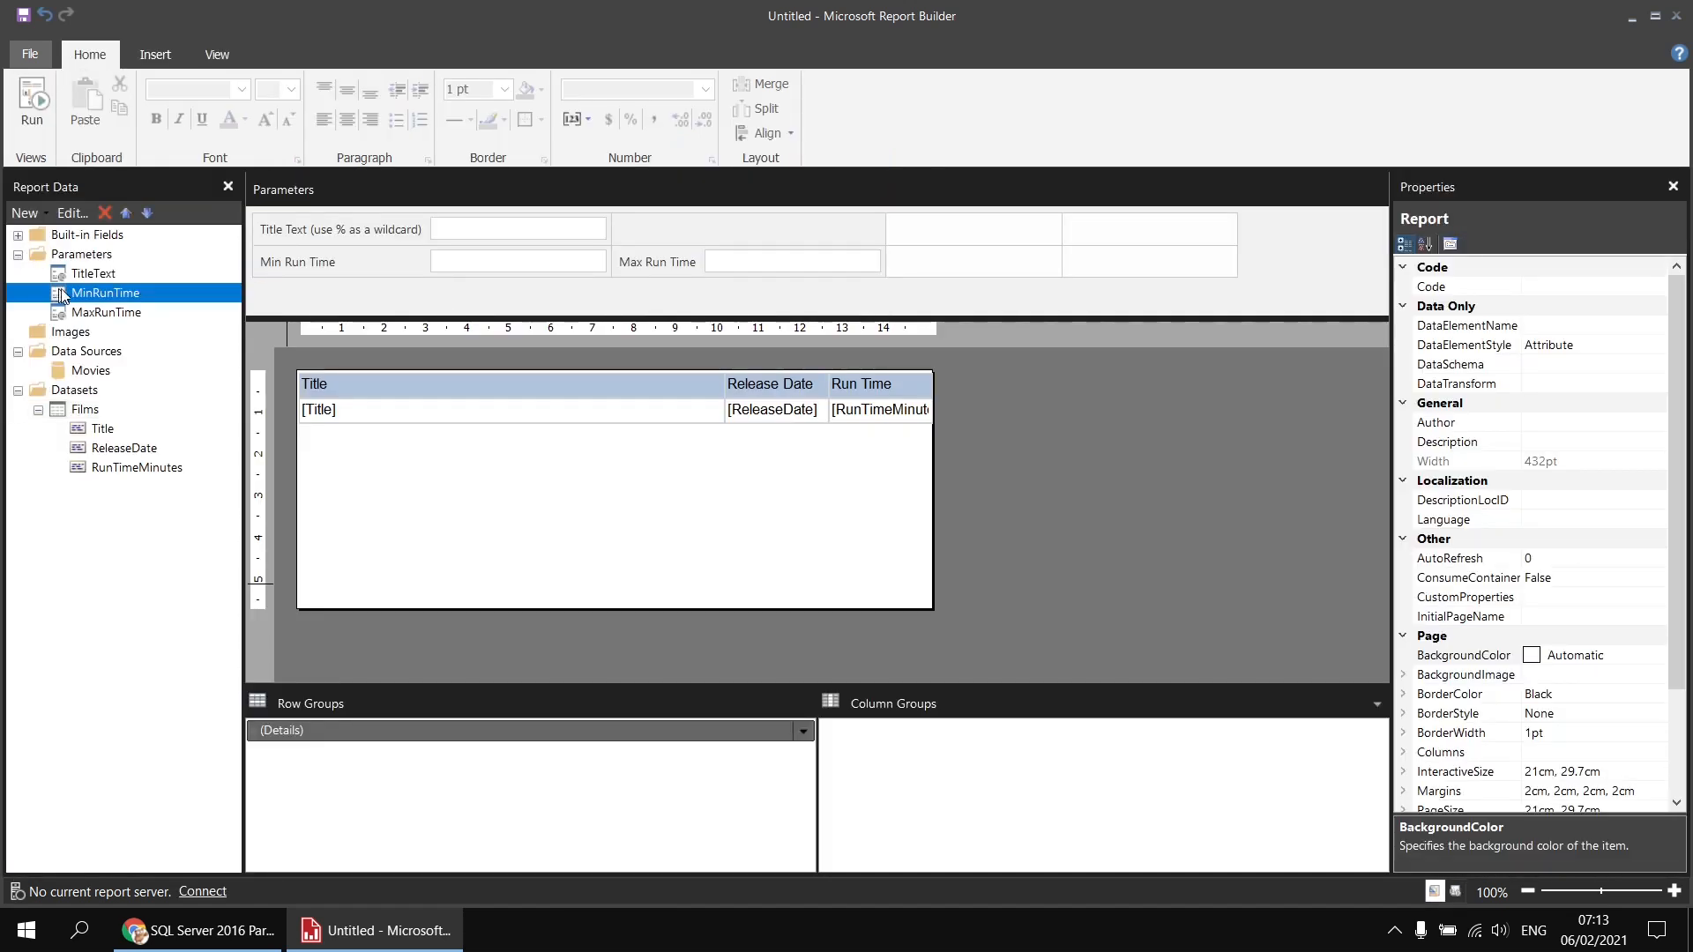
double_click(96, 297)
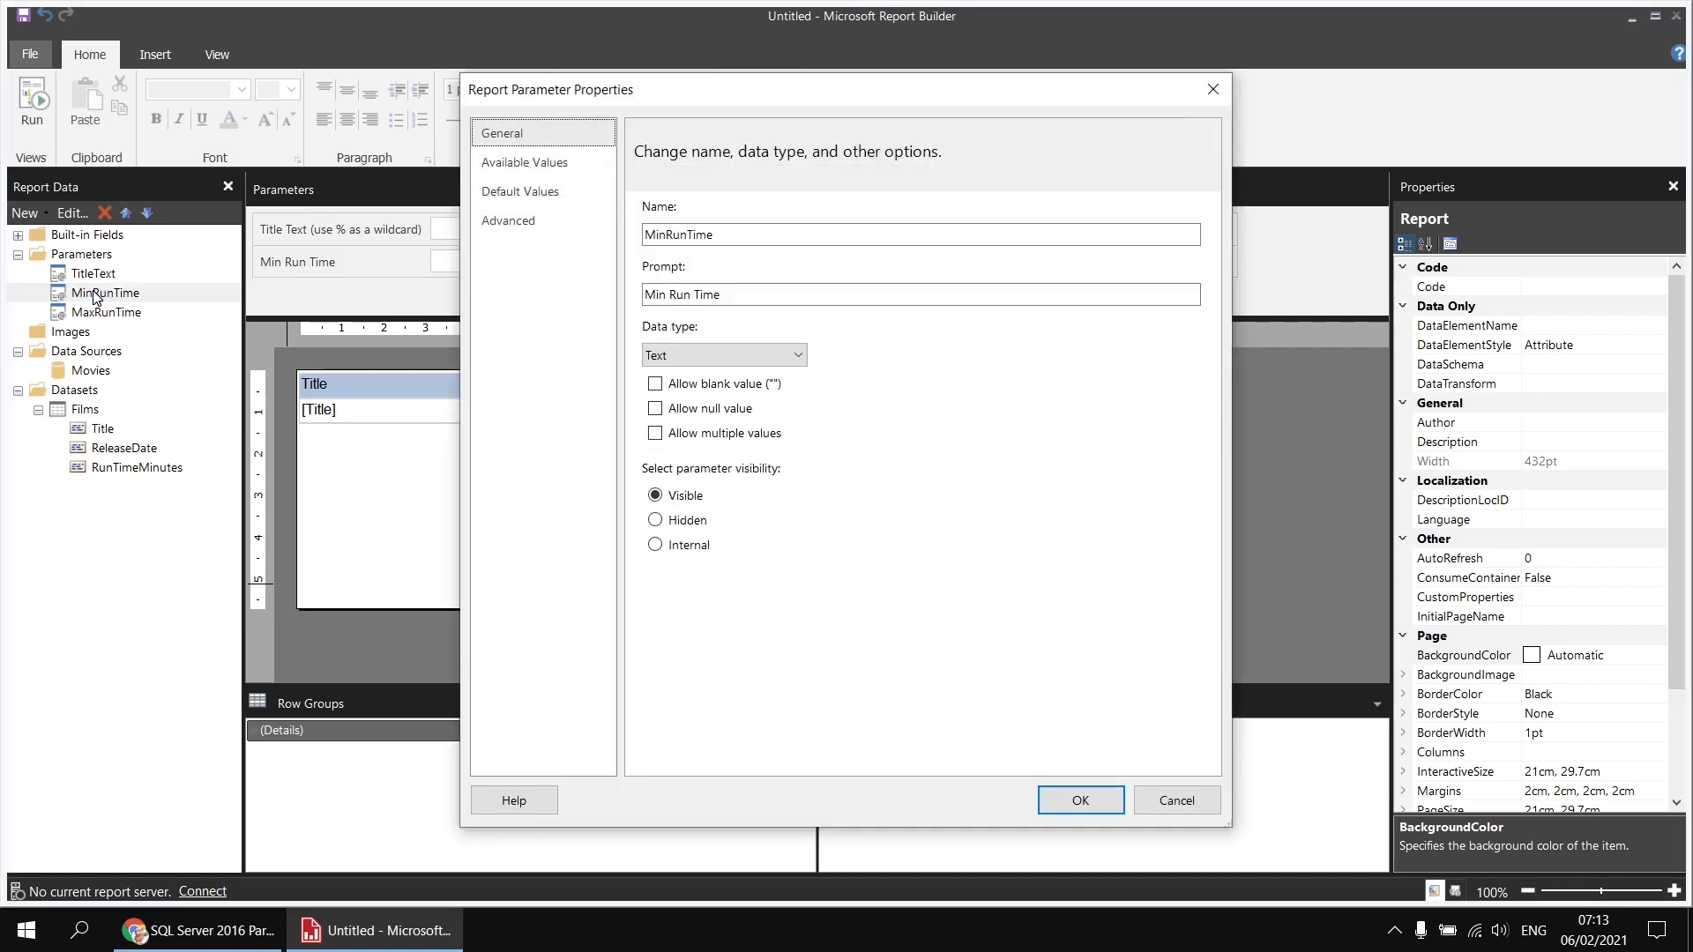
click(736, 357)
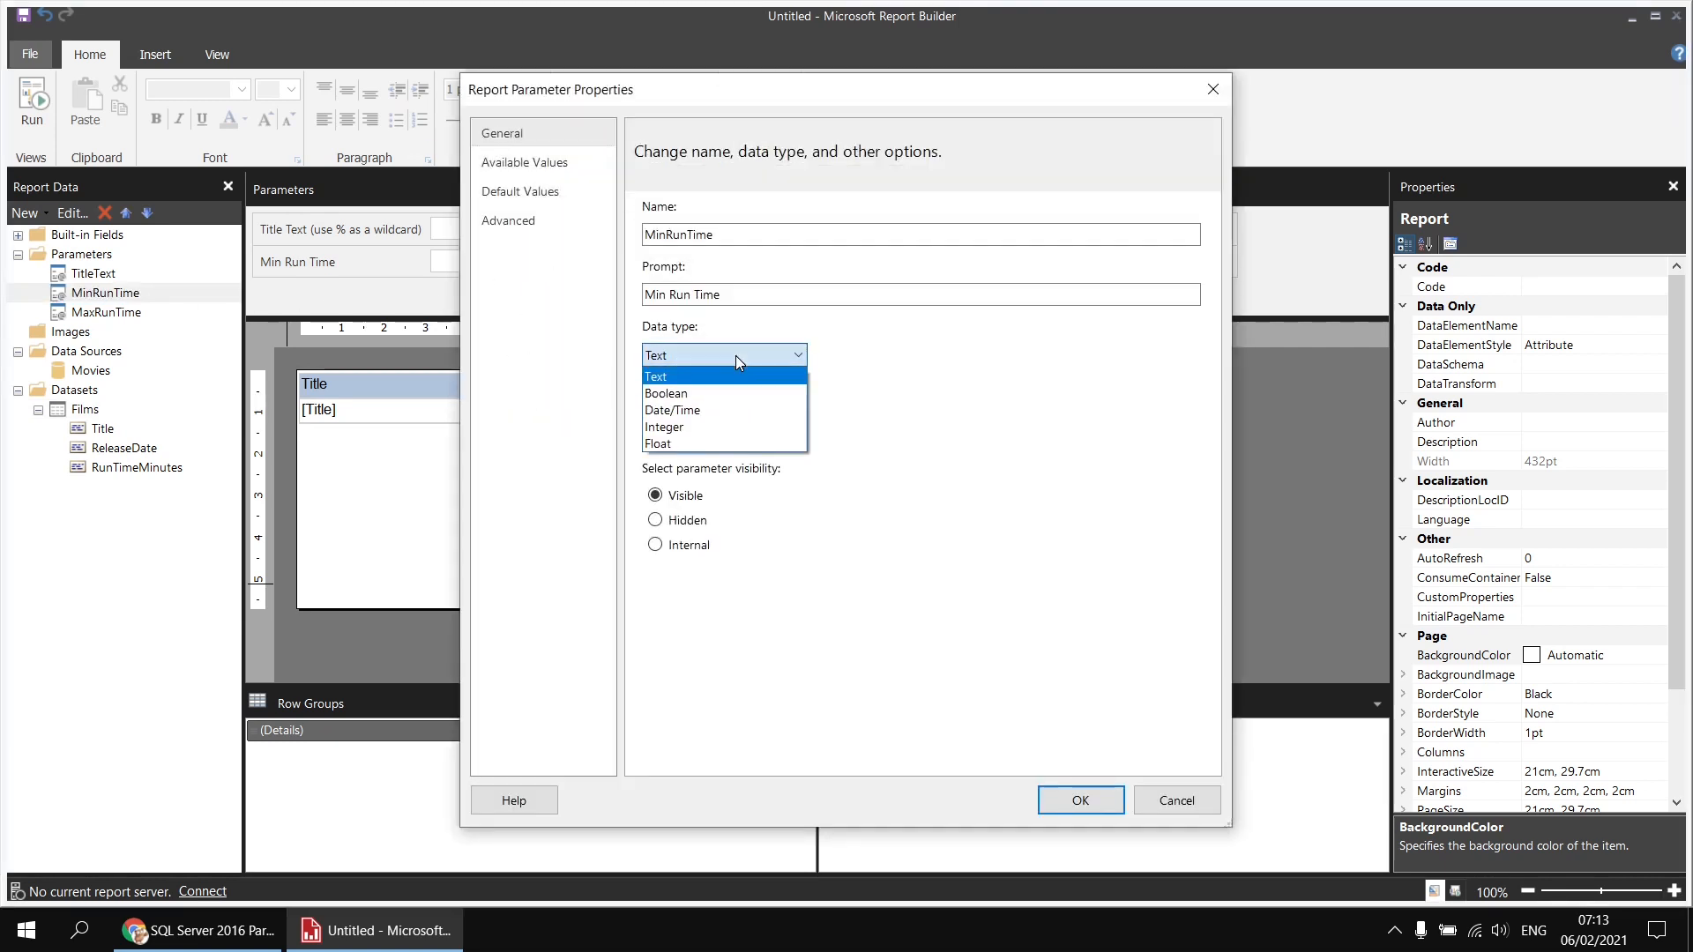
click(713, 428)
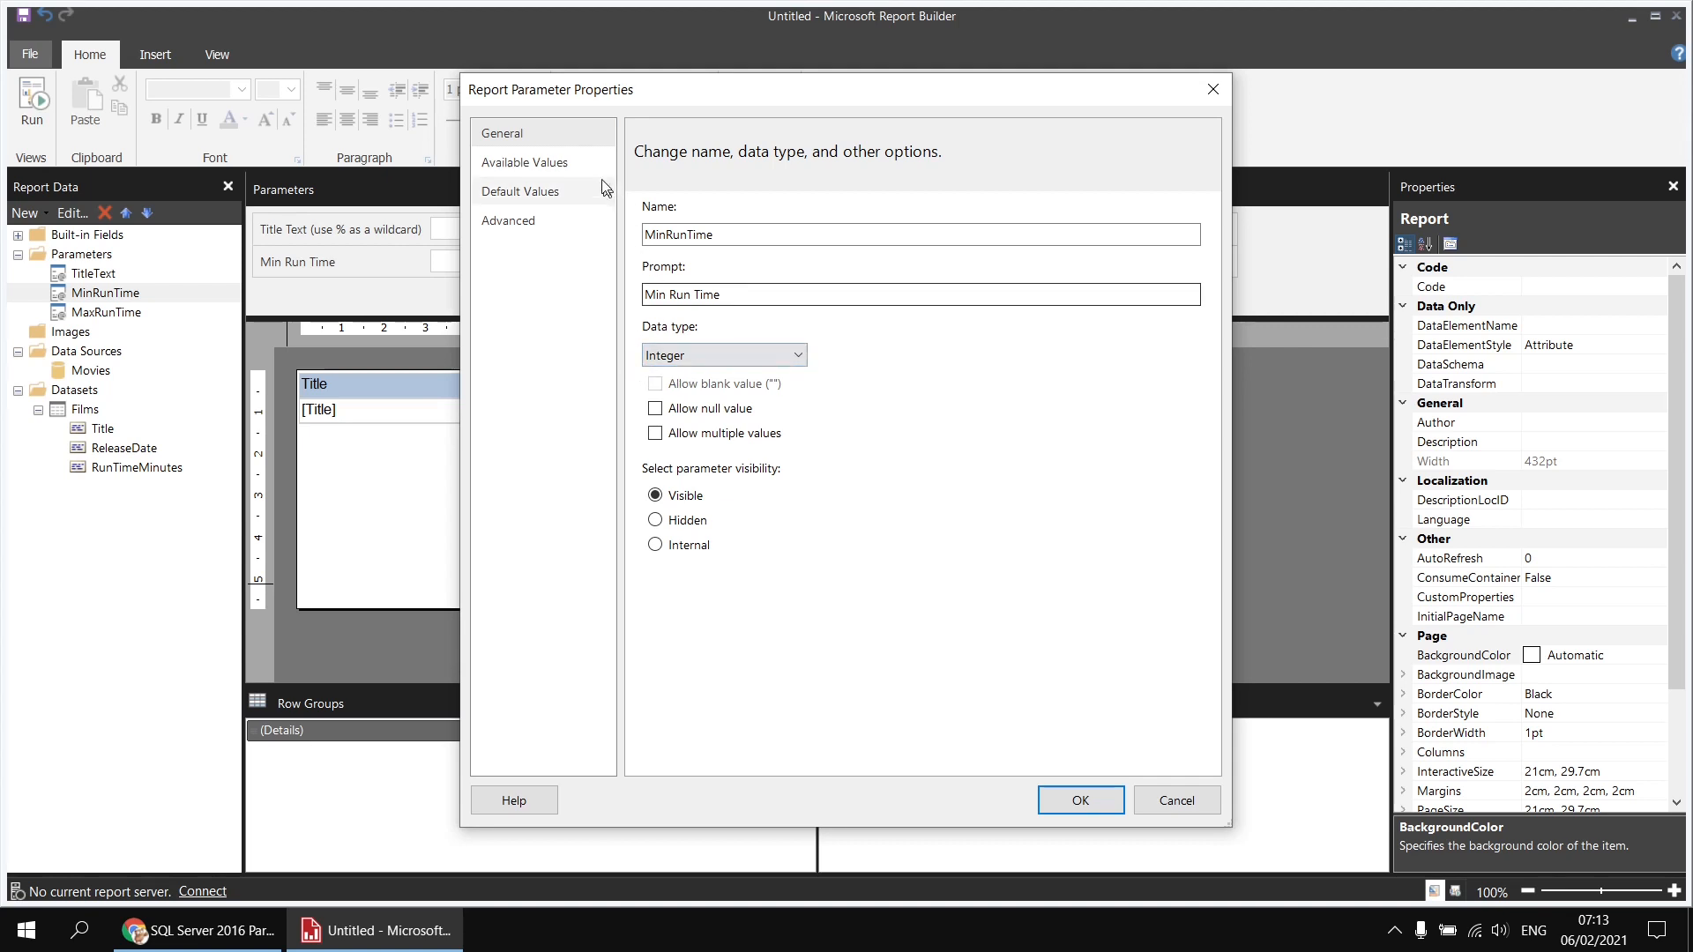
Specify 0 as the default value of the MinRunTime parameter and save the parameter.
click(556, 194)
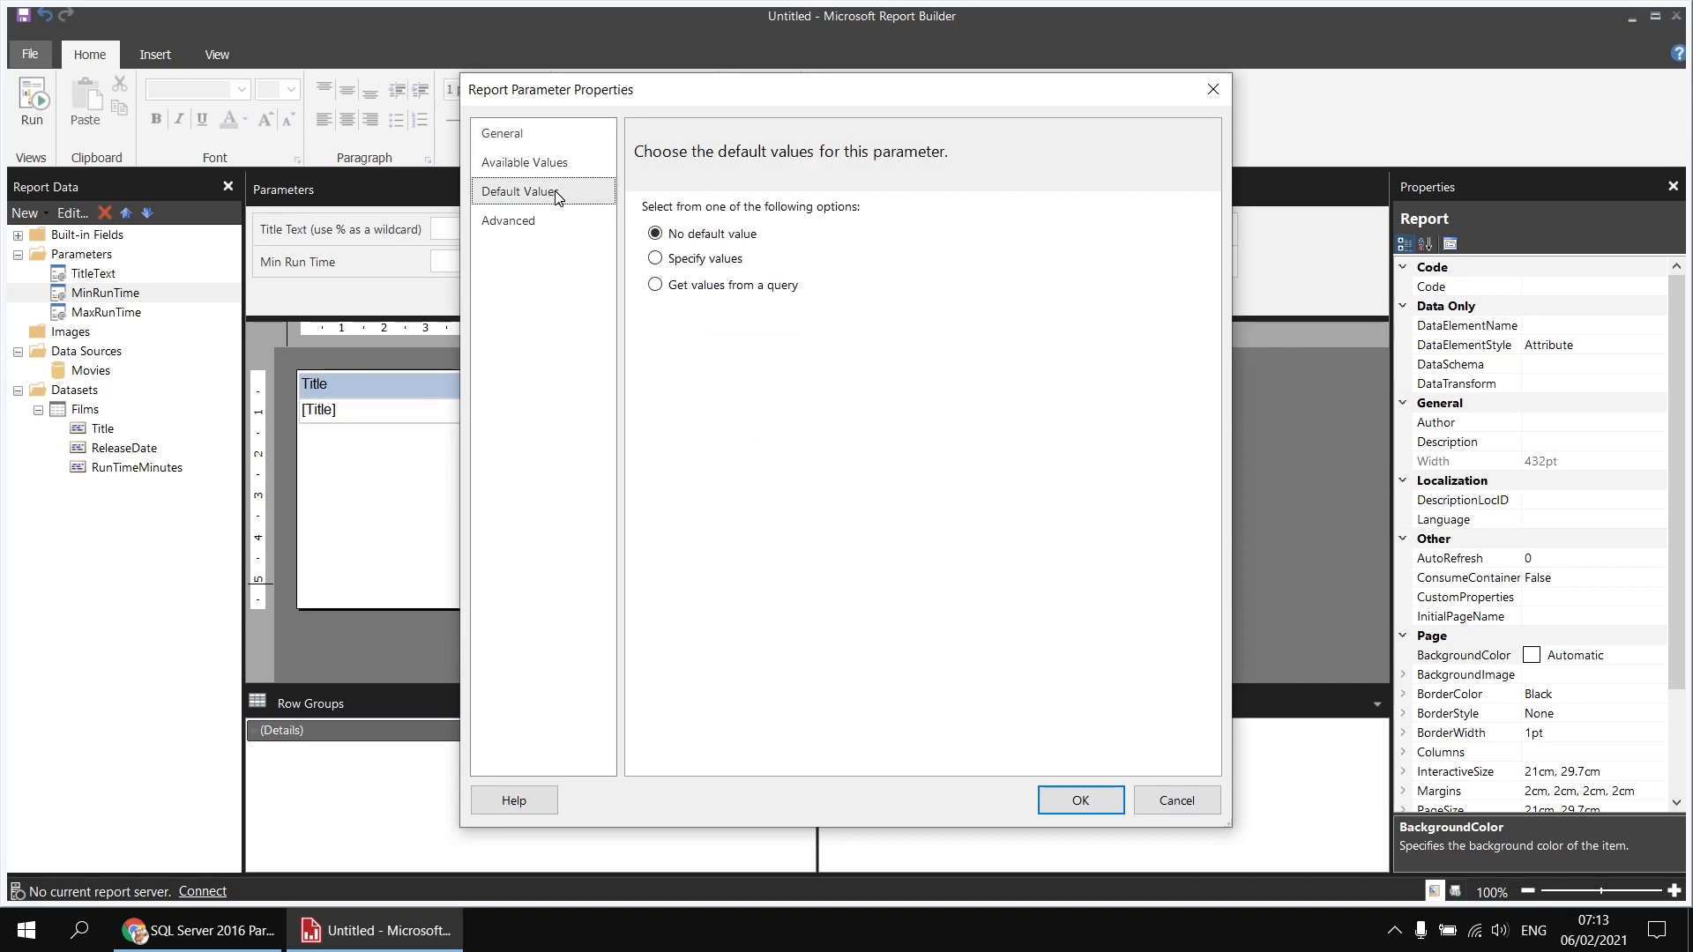
click(683, 259)
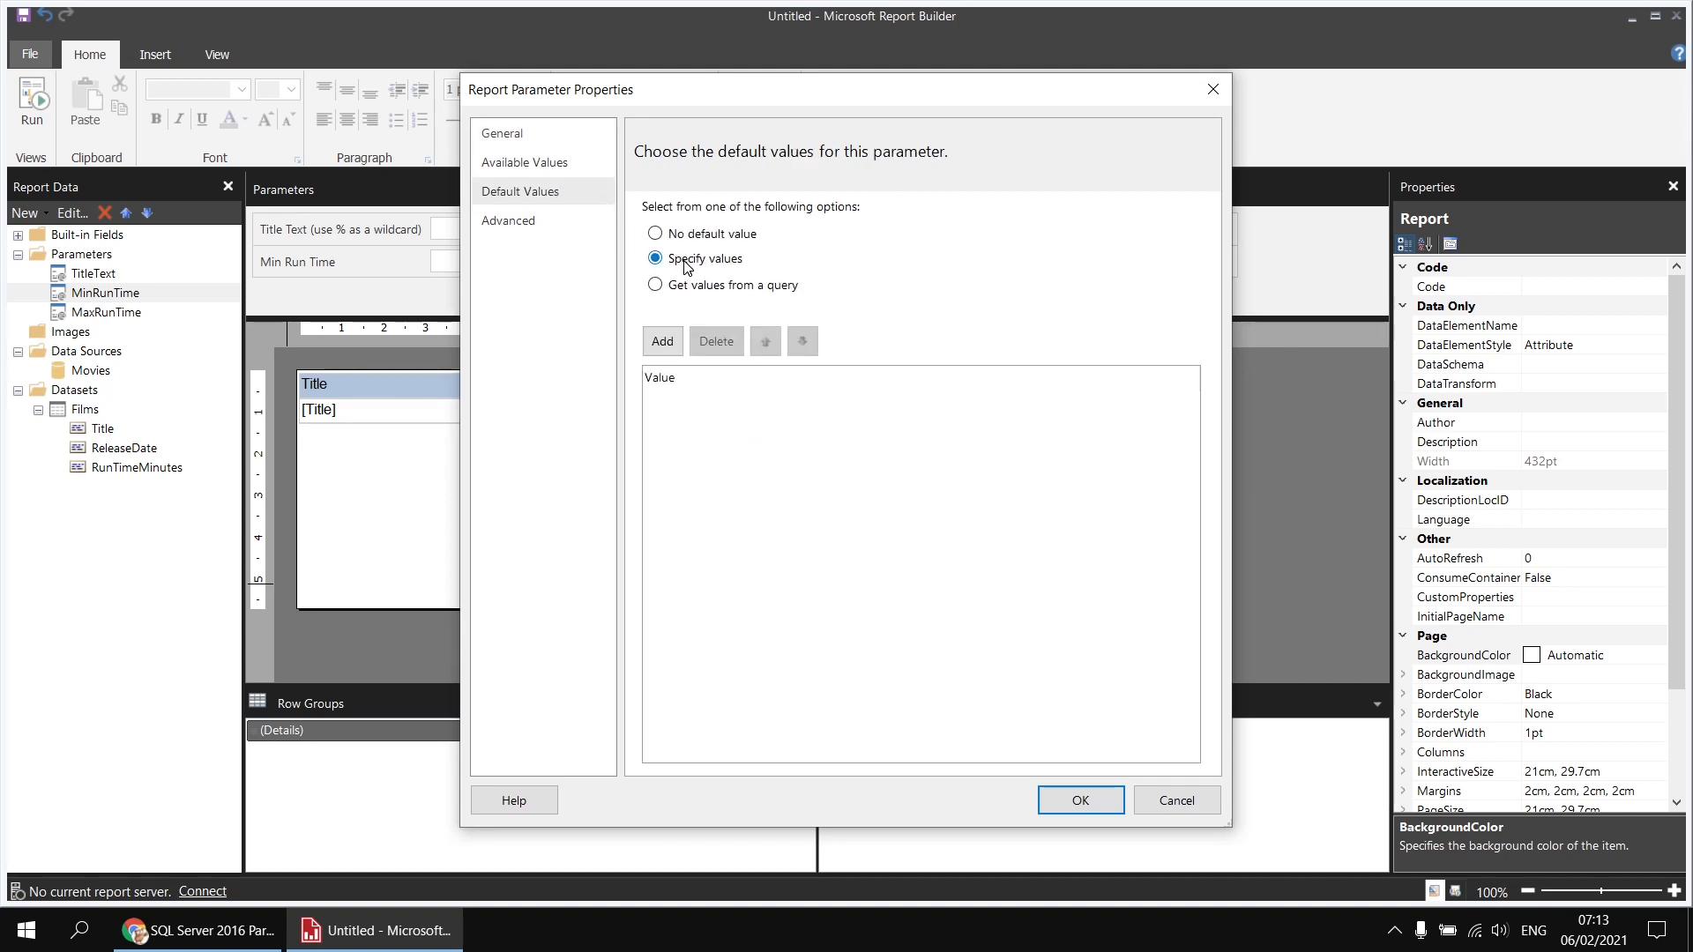
click(669, 346)
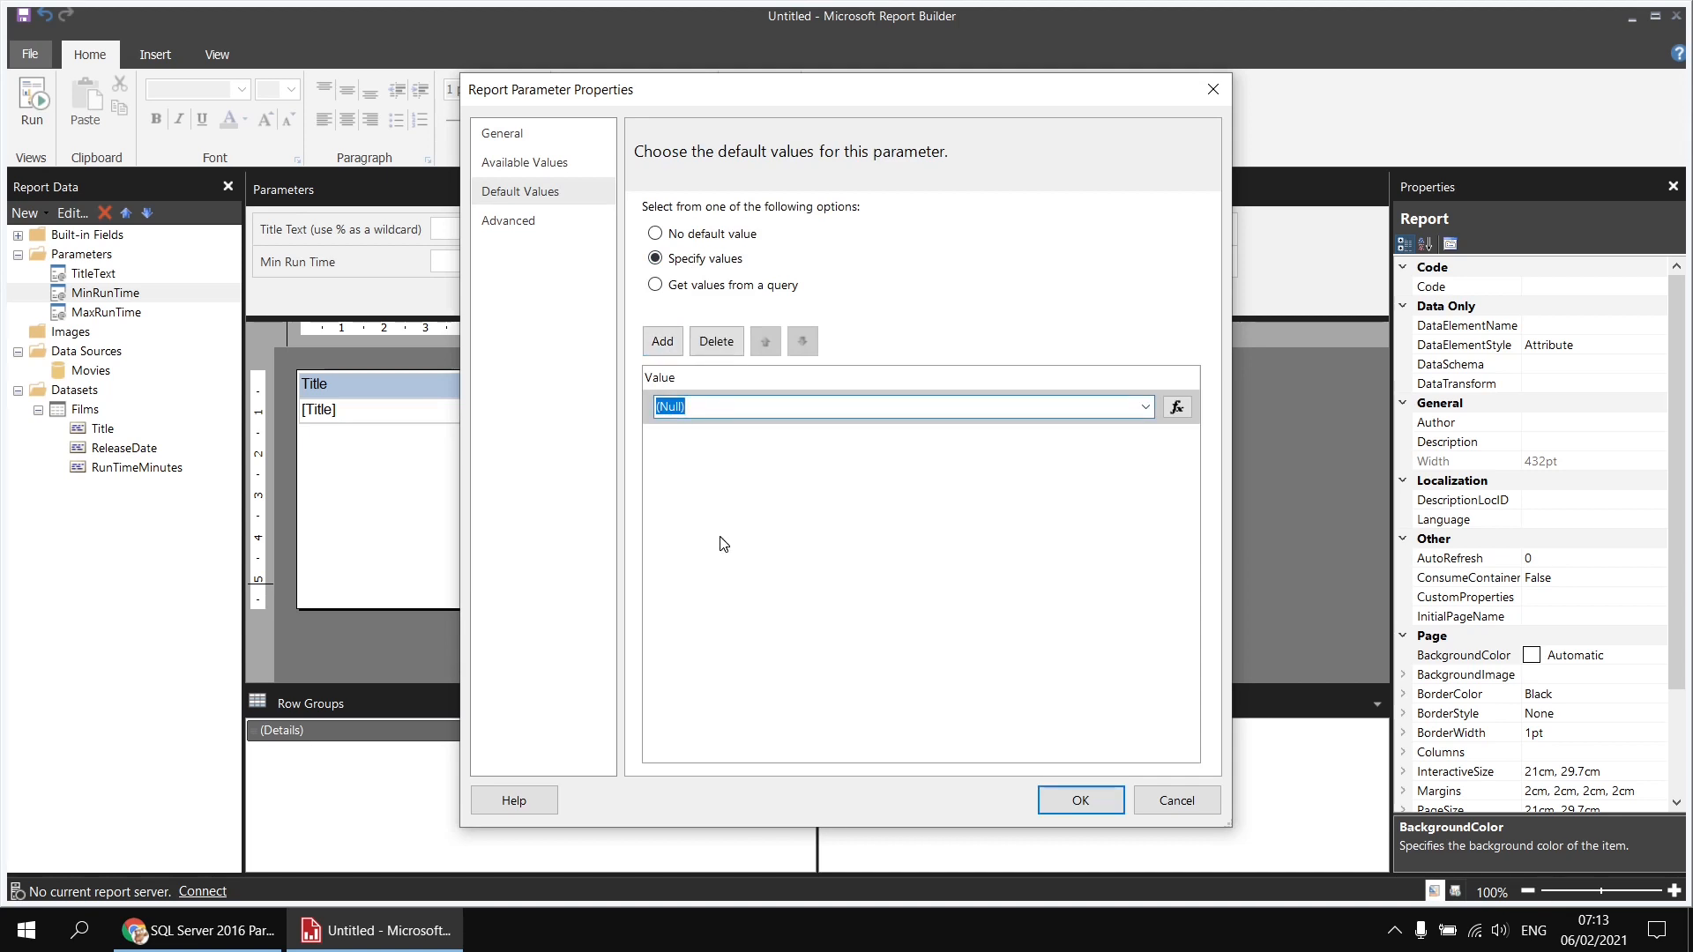
text(0)
click(1081, 800)
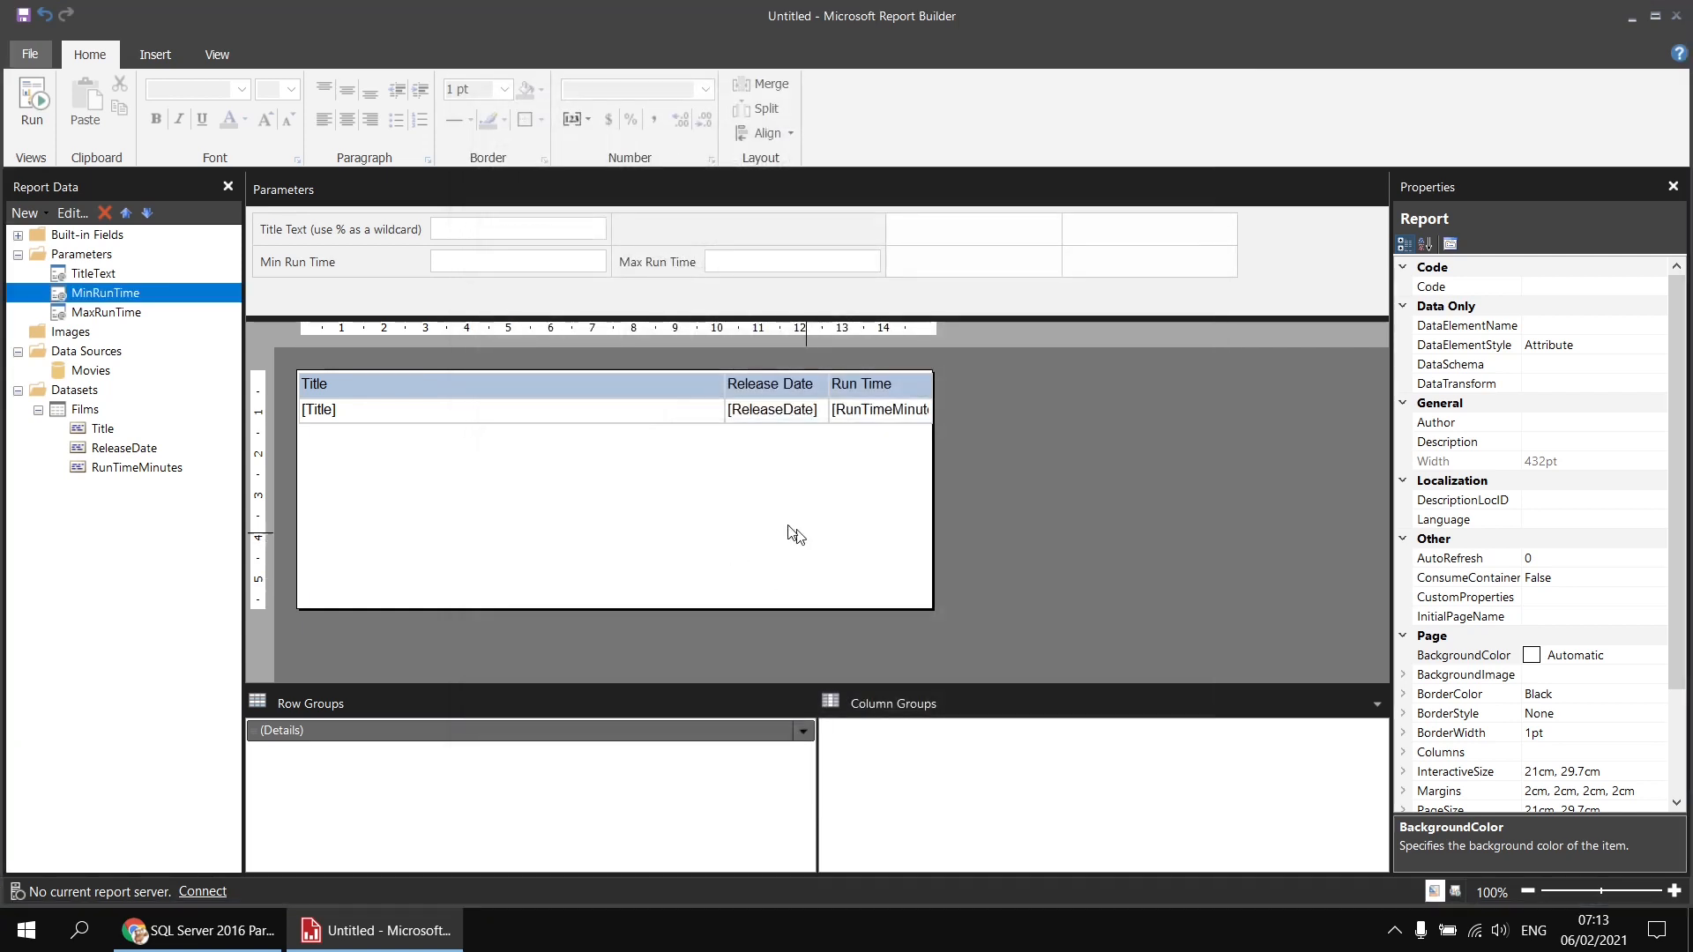
Set the data type of the MaxRunTime parameter to Integer.
double_click(124, 314)
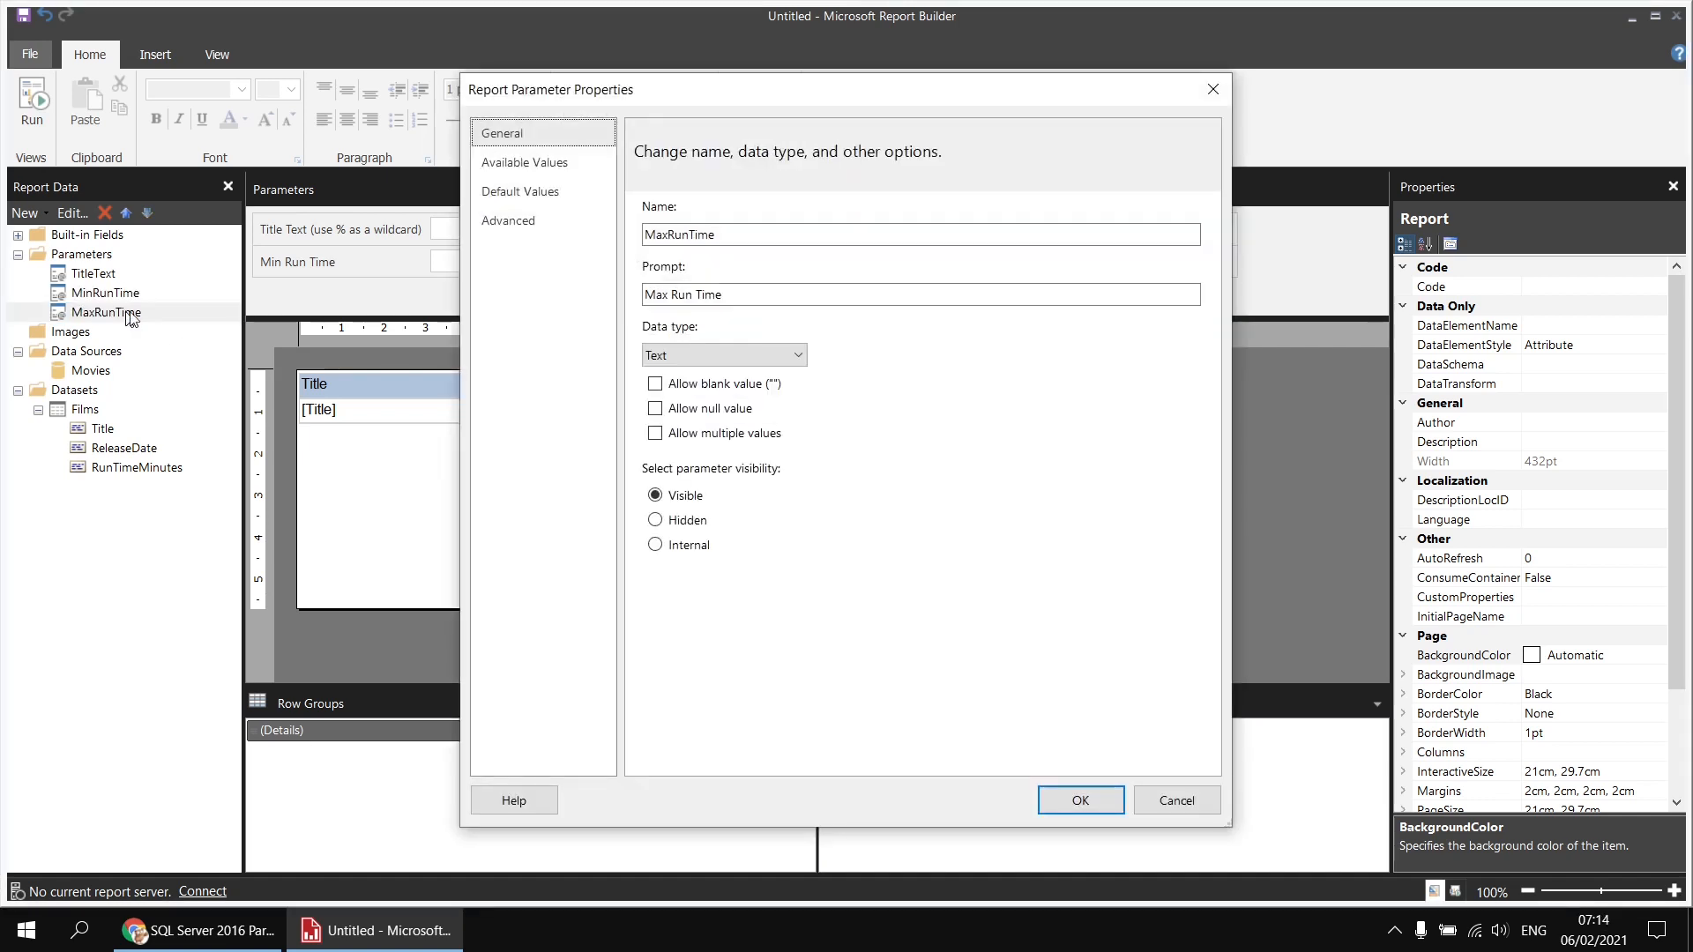
click(697, 354)
click(691, 428)
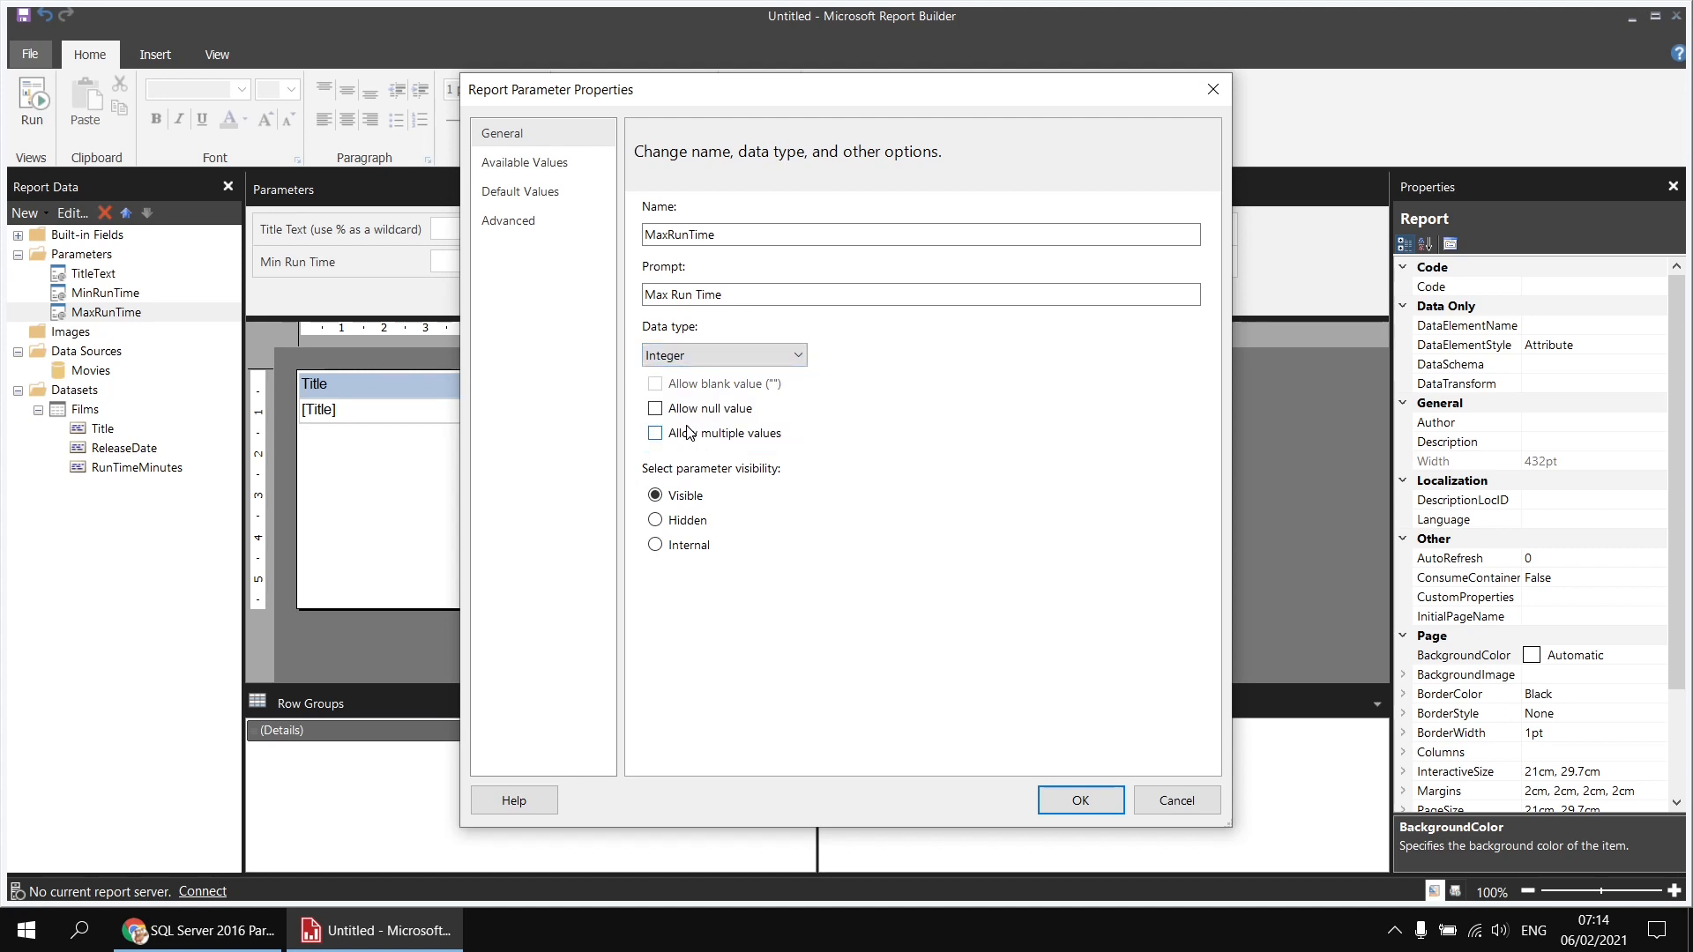
Specify 999 as the default value of the MaxRunTime parameter, save it and run the report.
click(555, 194)
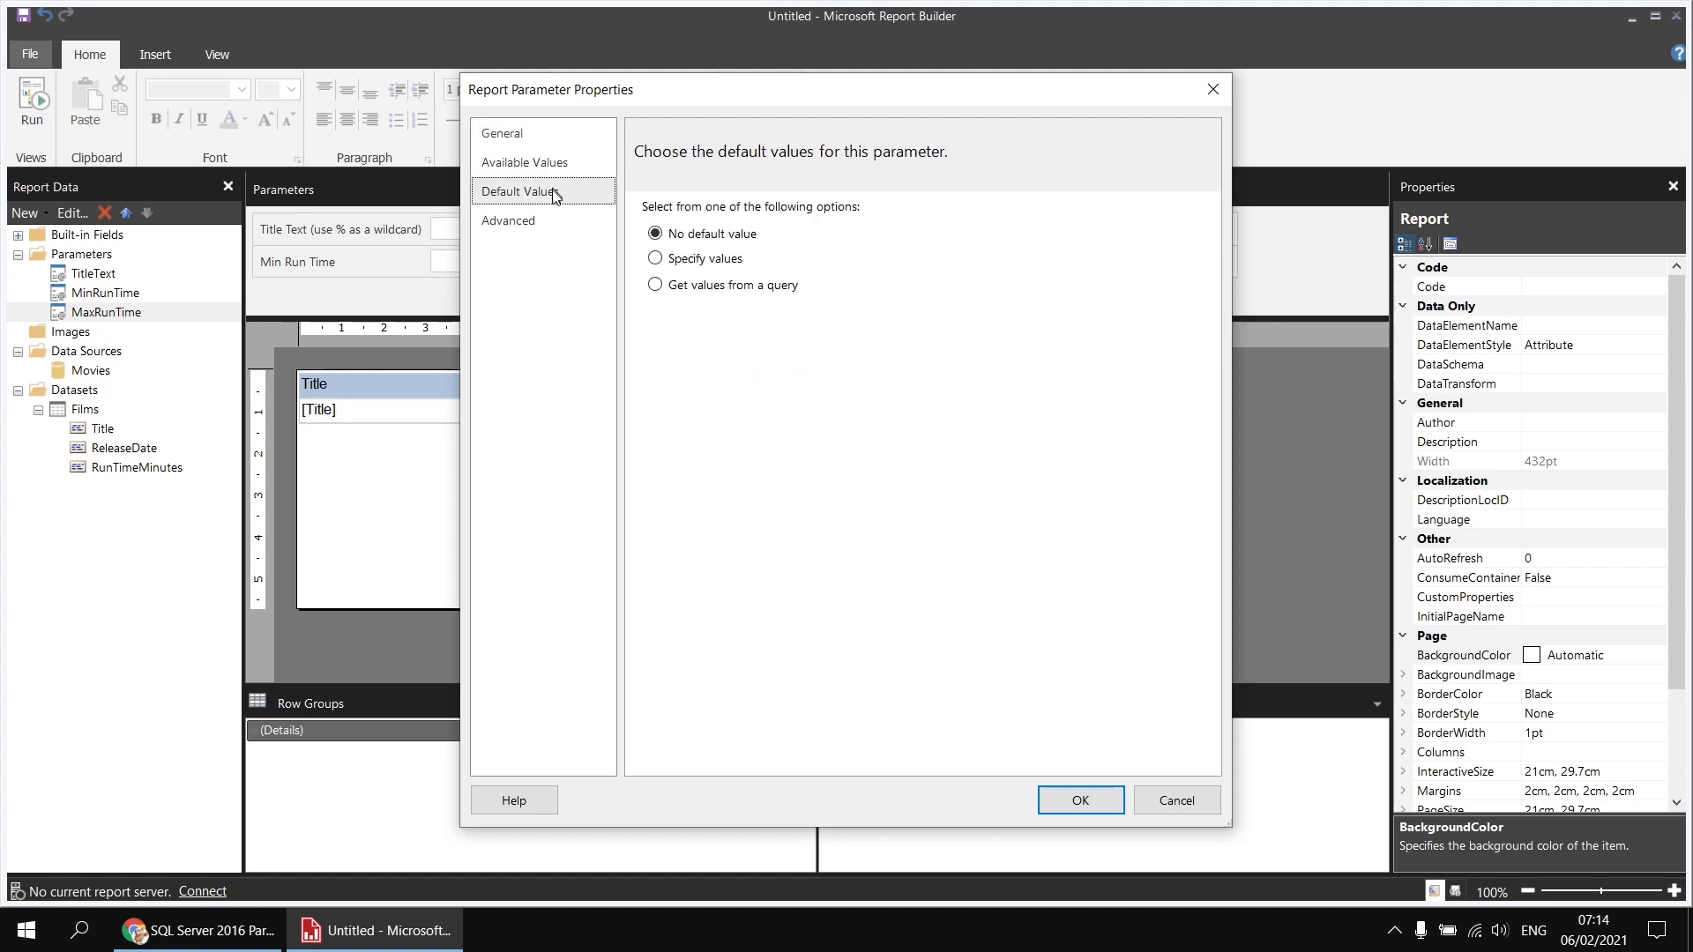
click(685, 267)
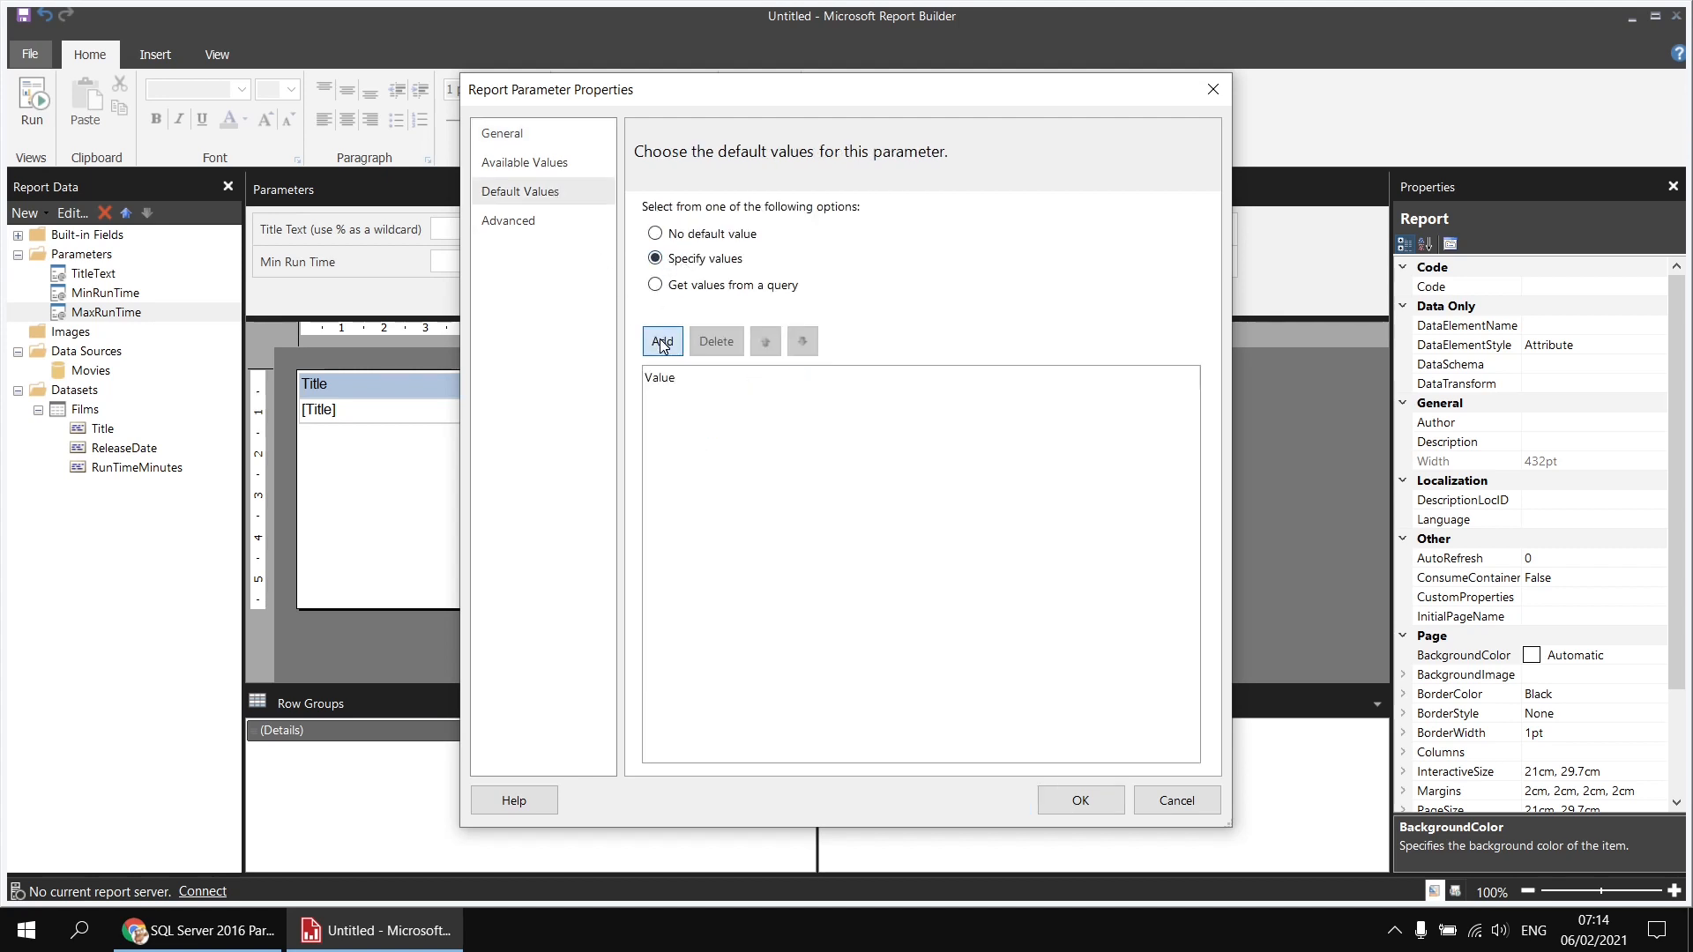
click(663, 343)
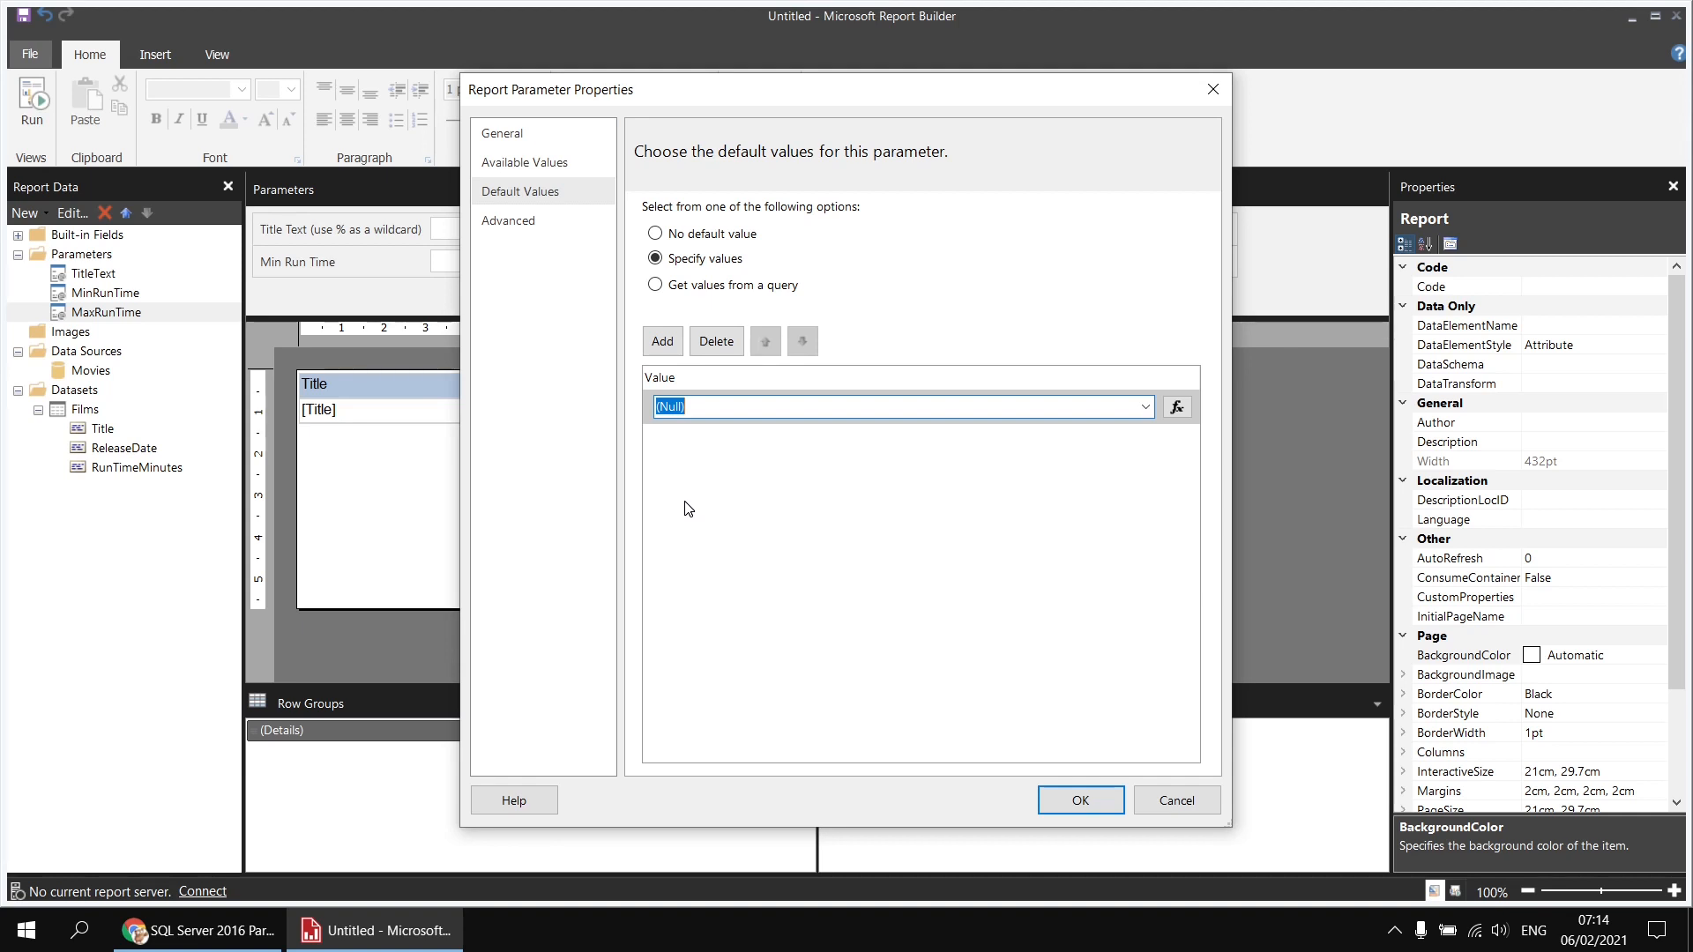
text(999)
click(1079, 805)
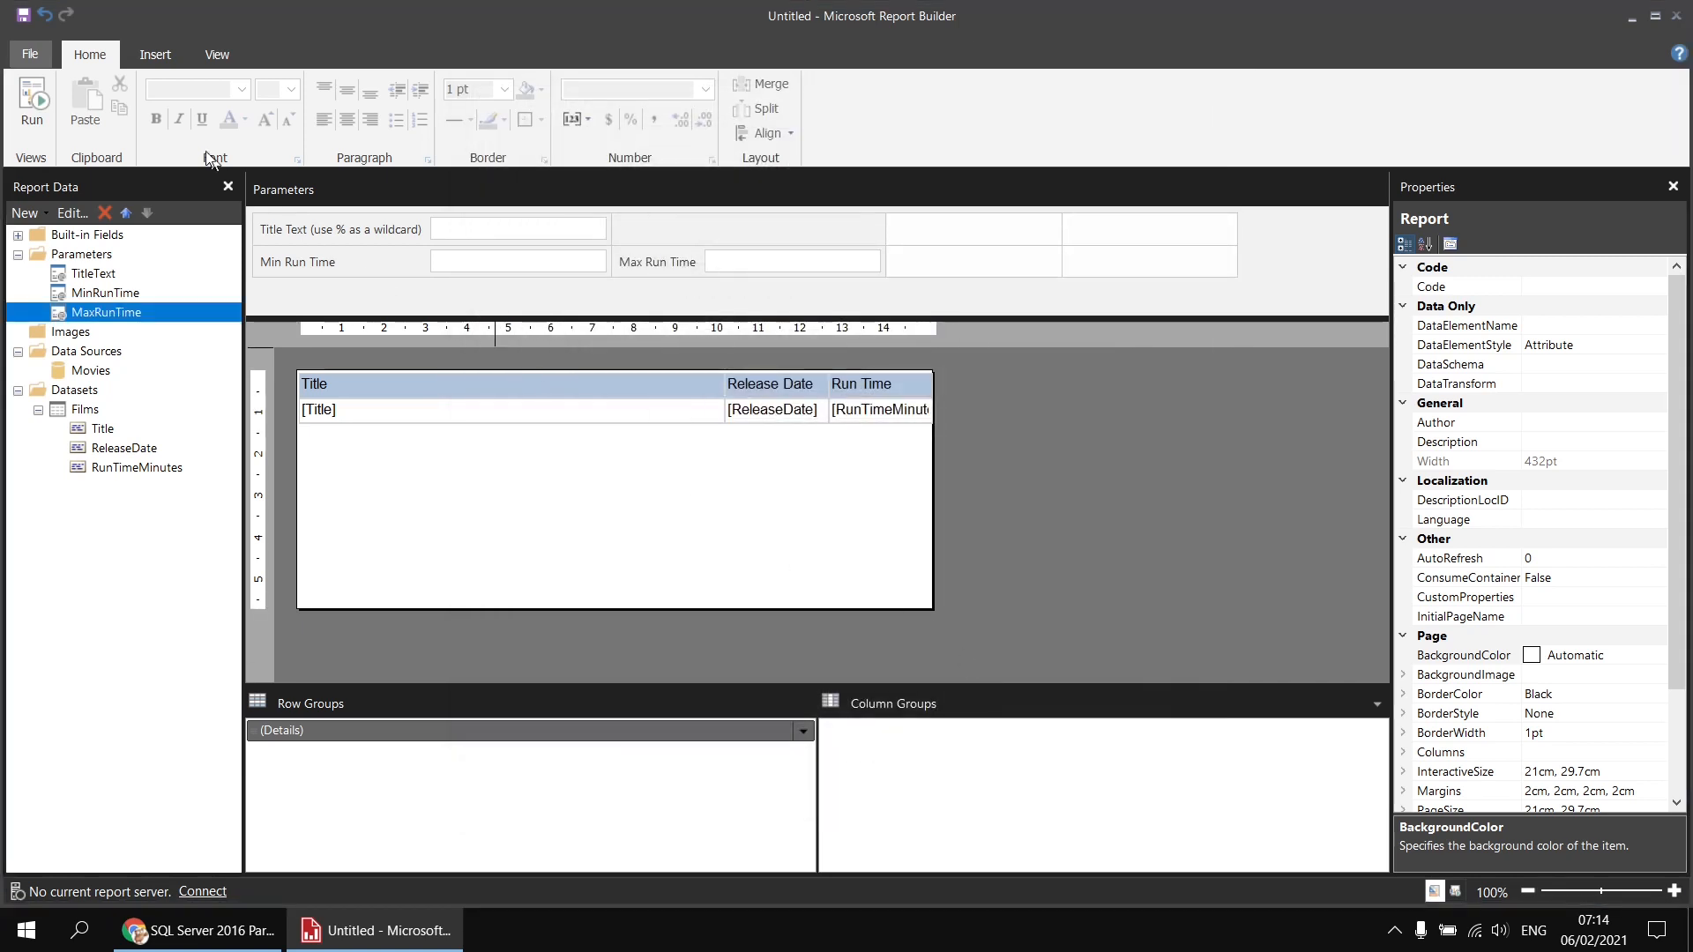
click(33, 106)
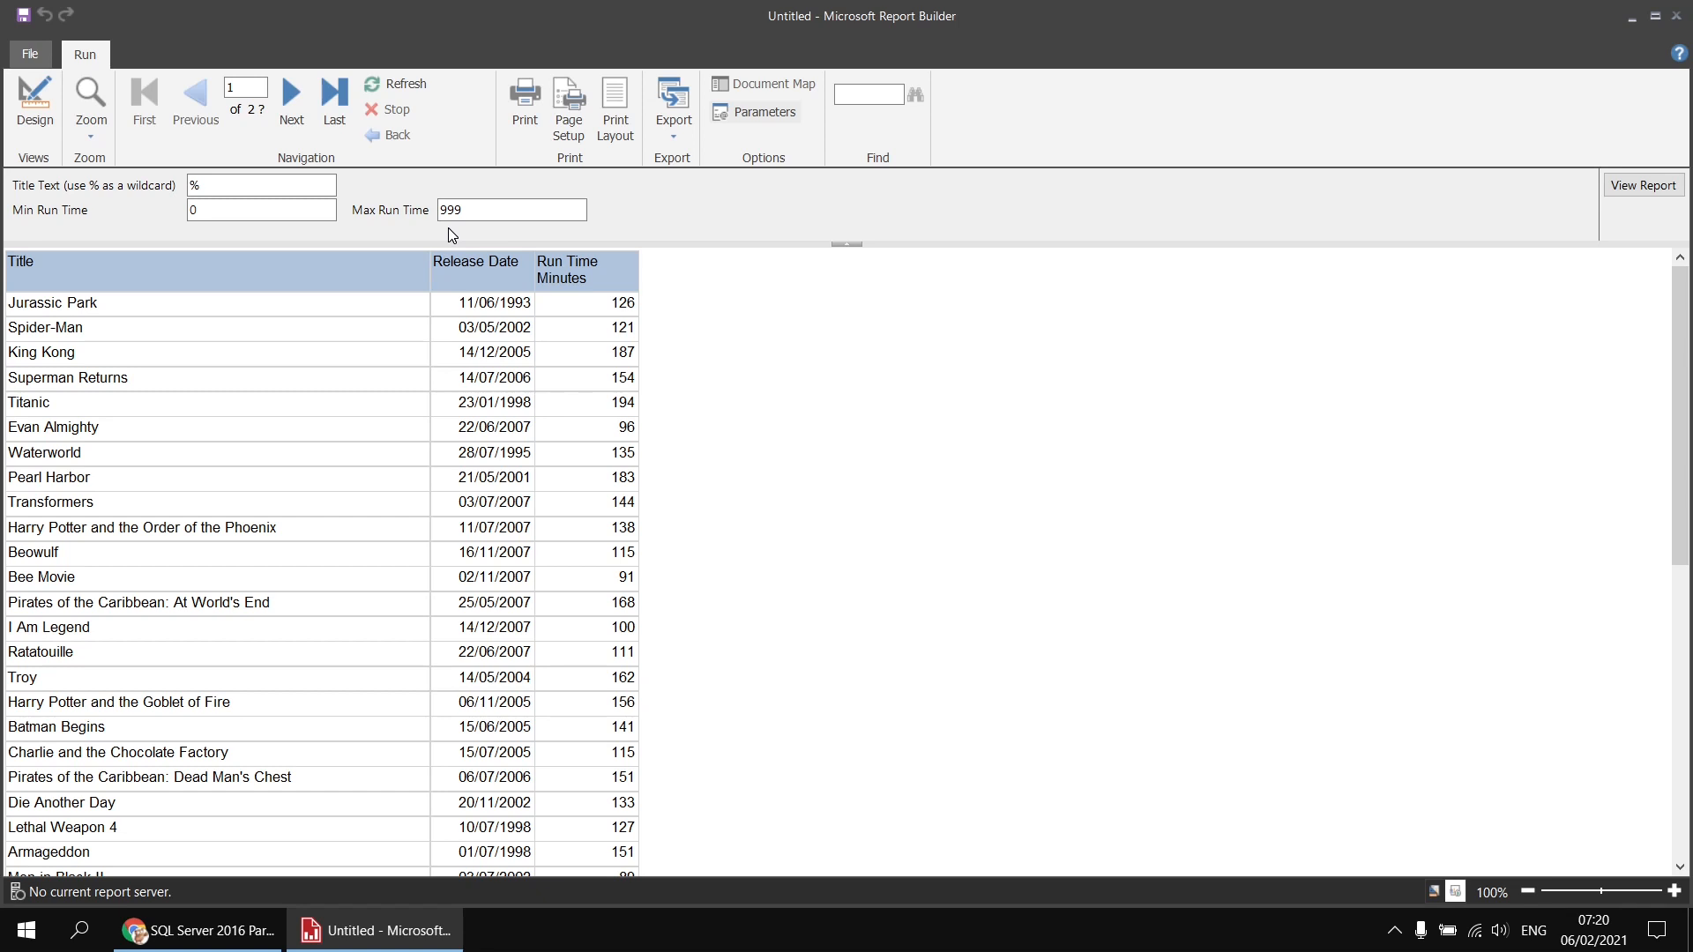
Switch to Chrome and examine the .NET Framework type for smallint on the SQL Server Data Type Mappings page.
click(209, 938)
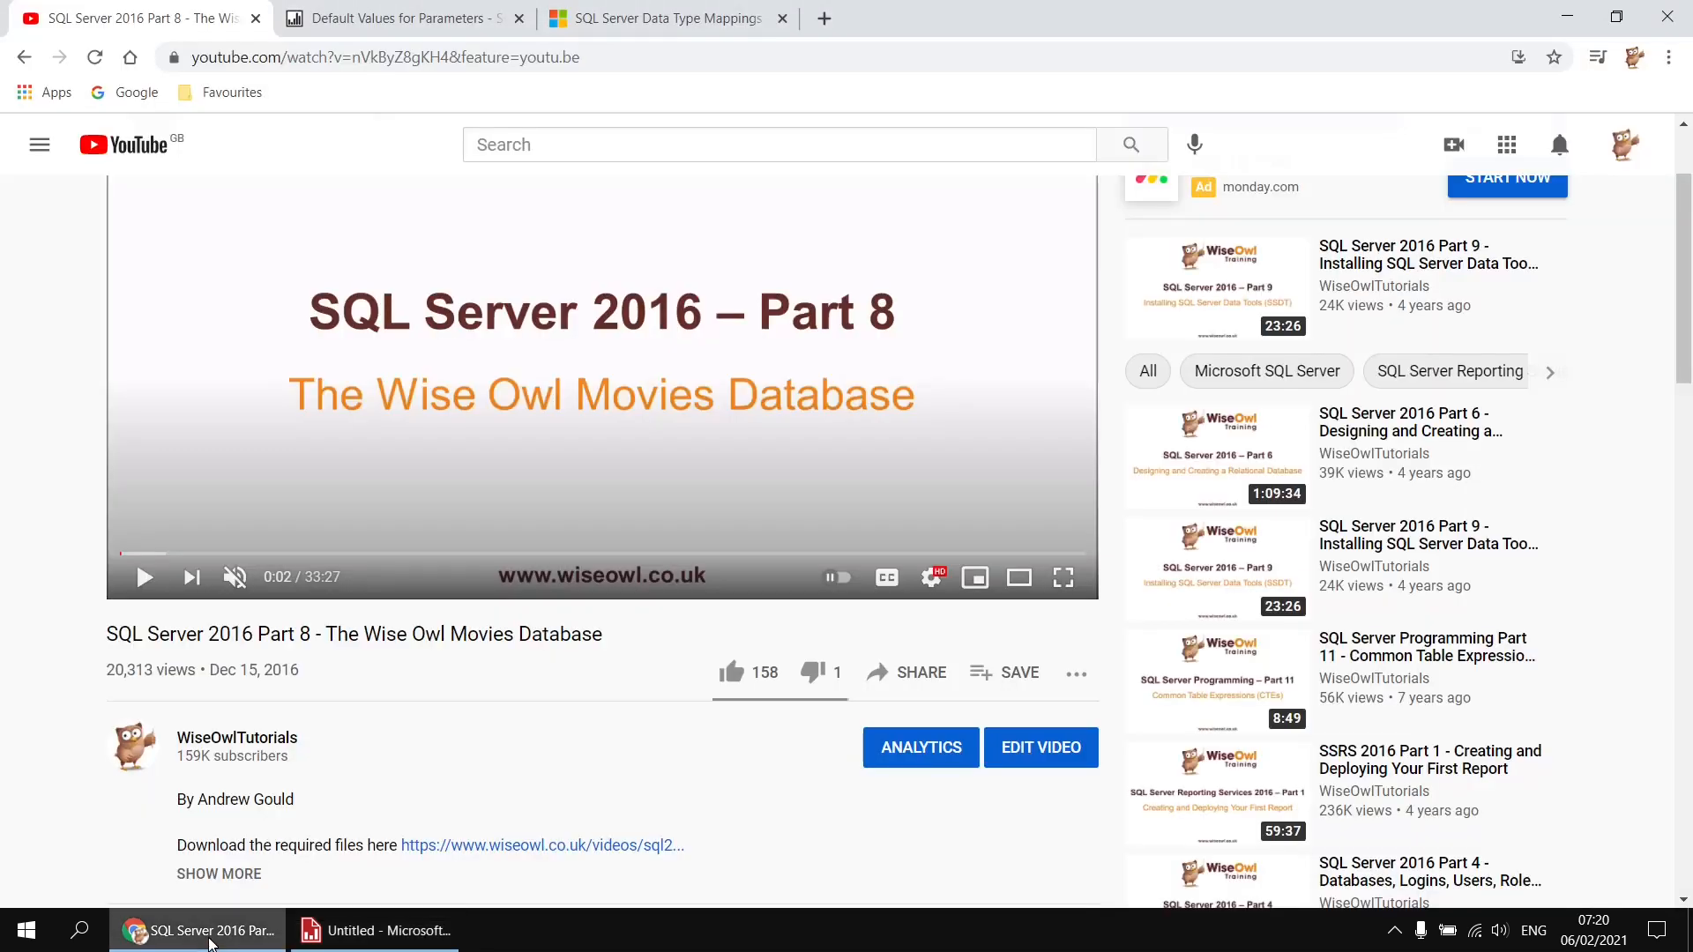
click(651, 24)
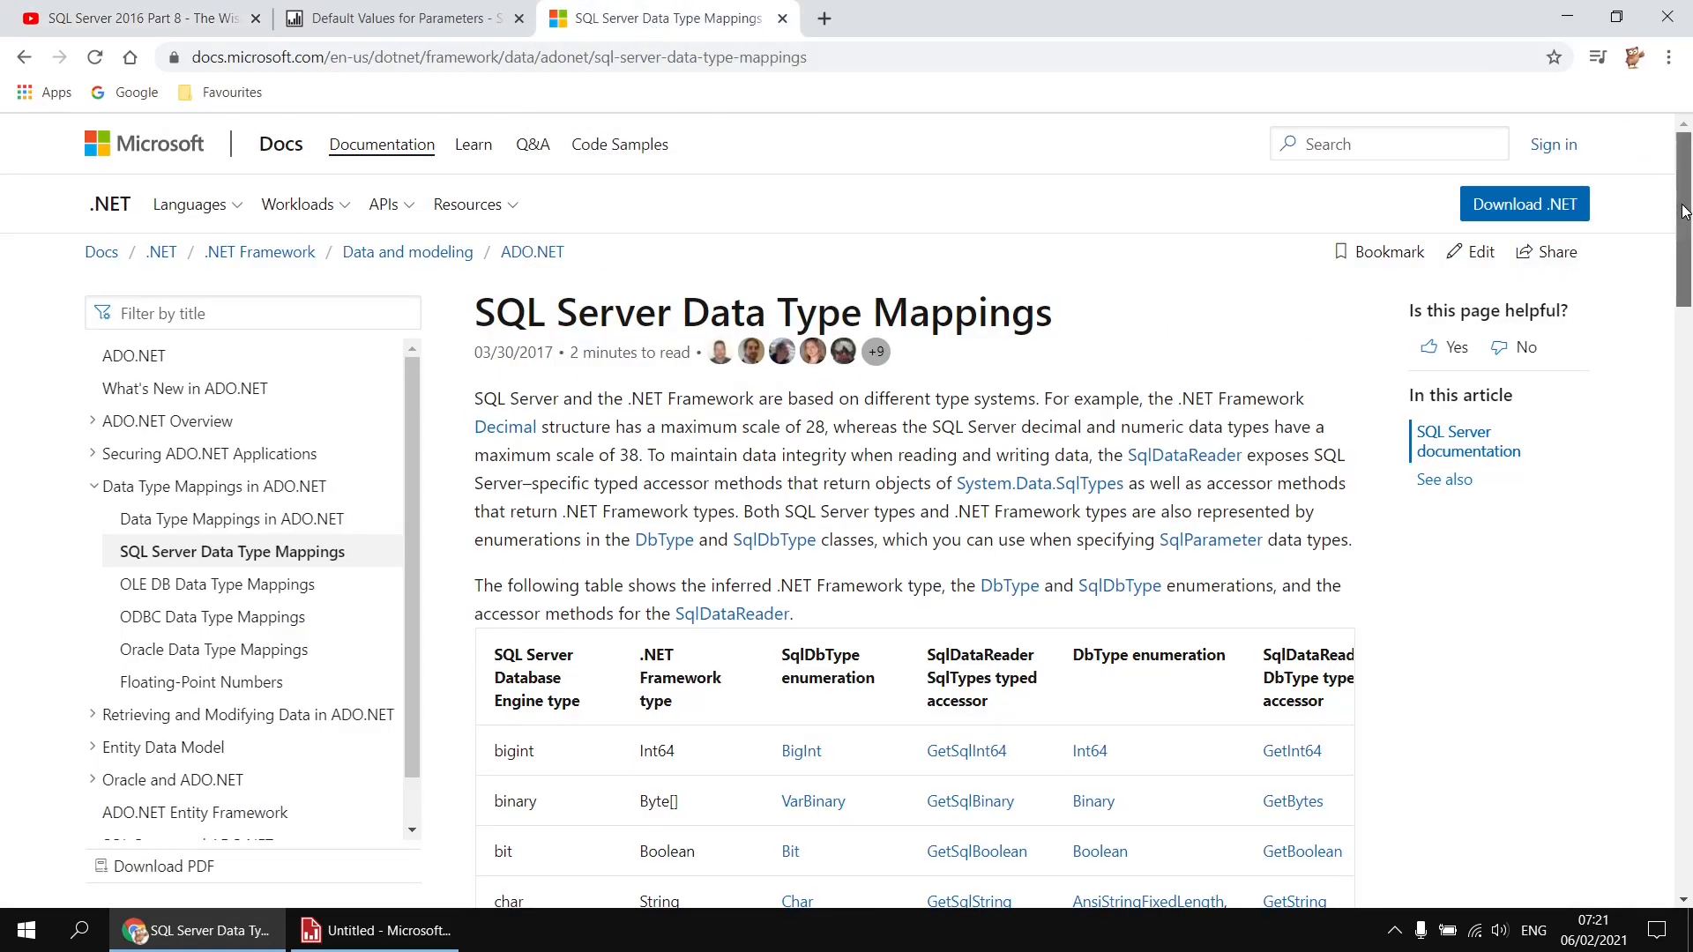
drag(1686, 212, 1671, 319)
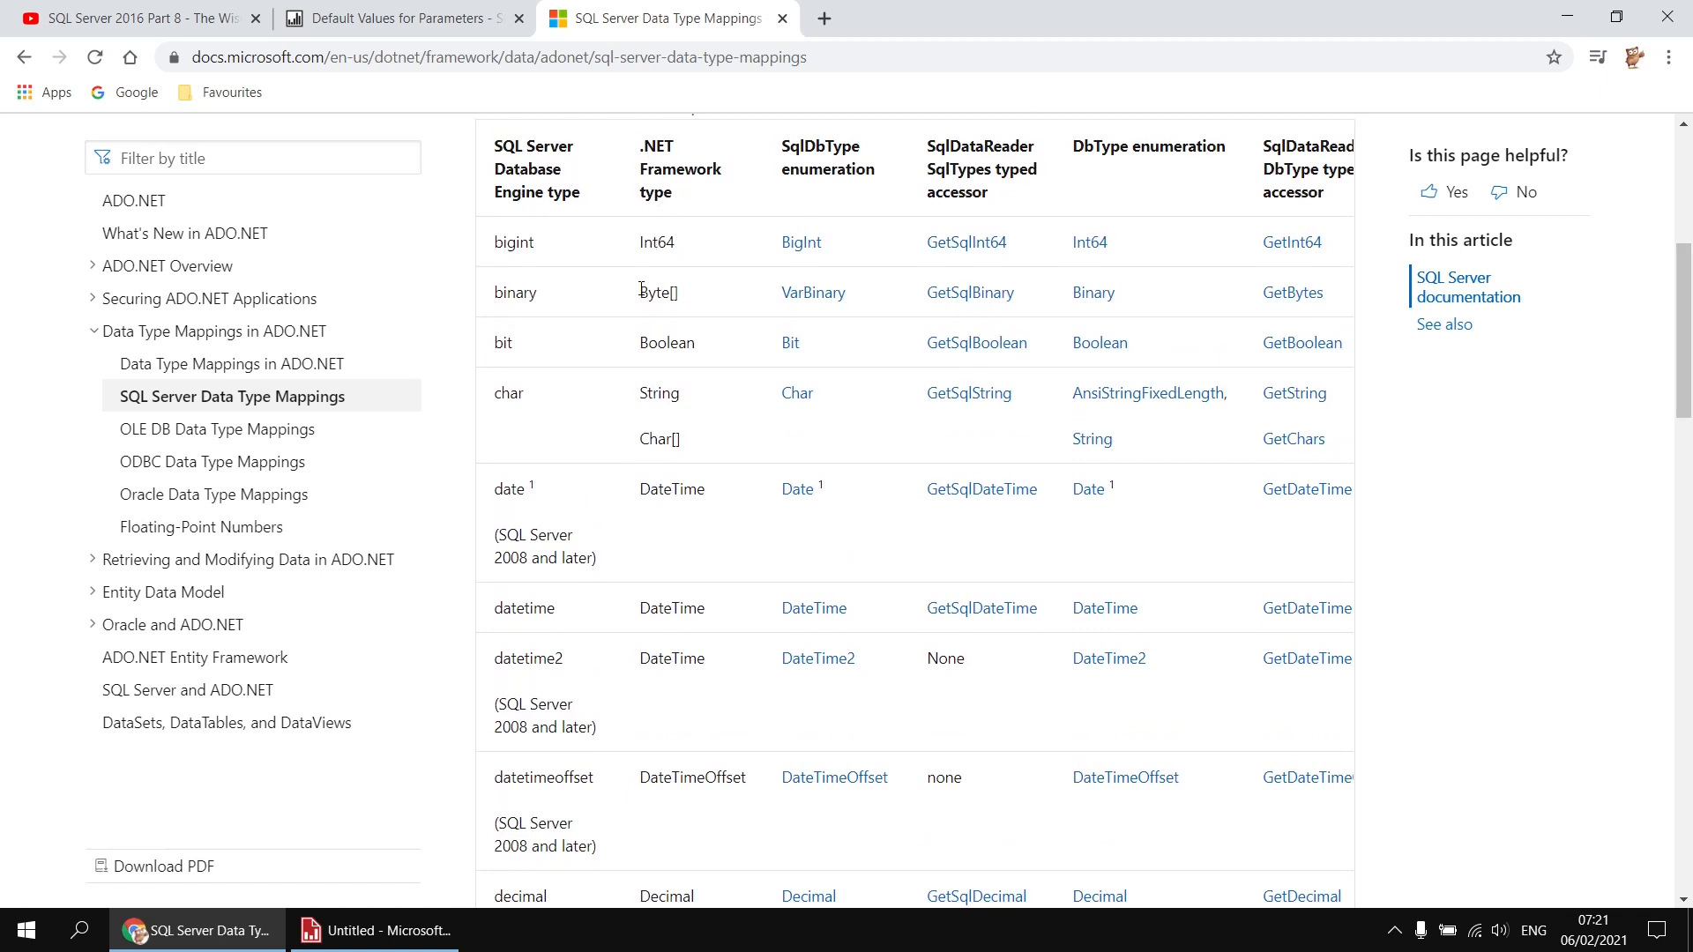
drag(1685, 280, 1684, 579)
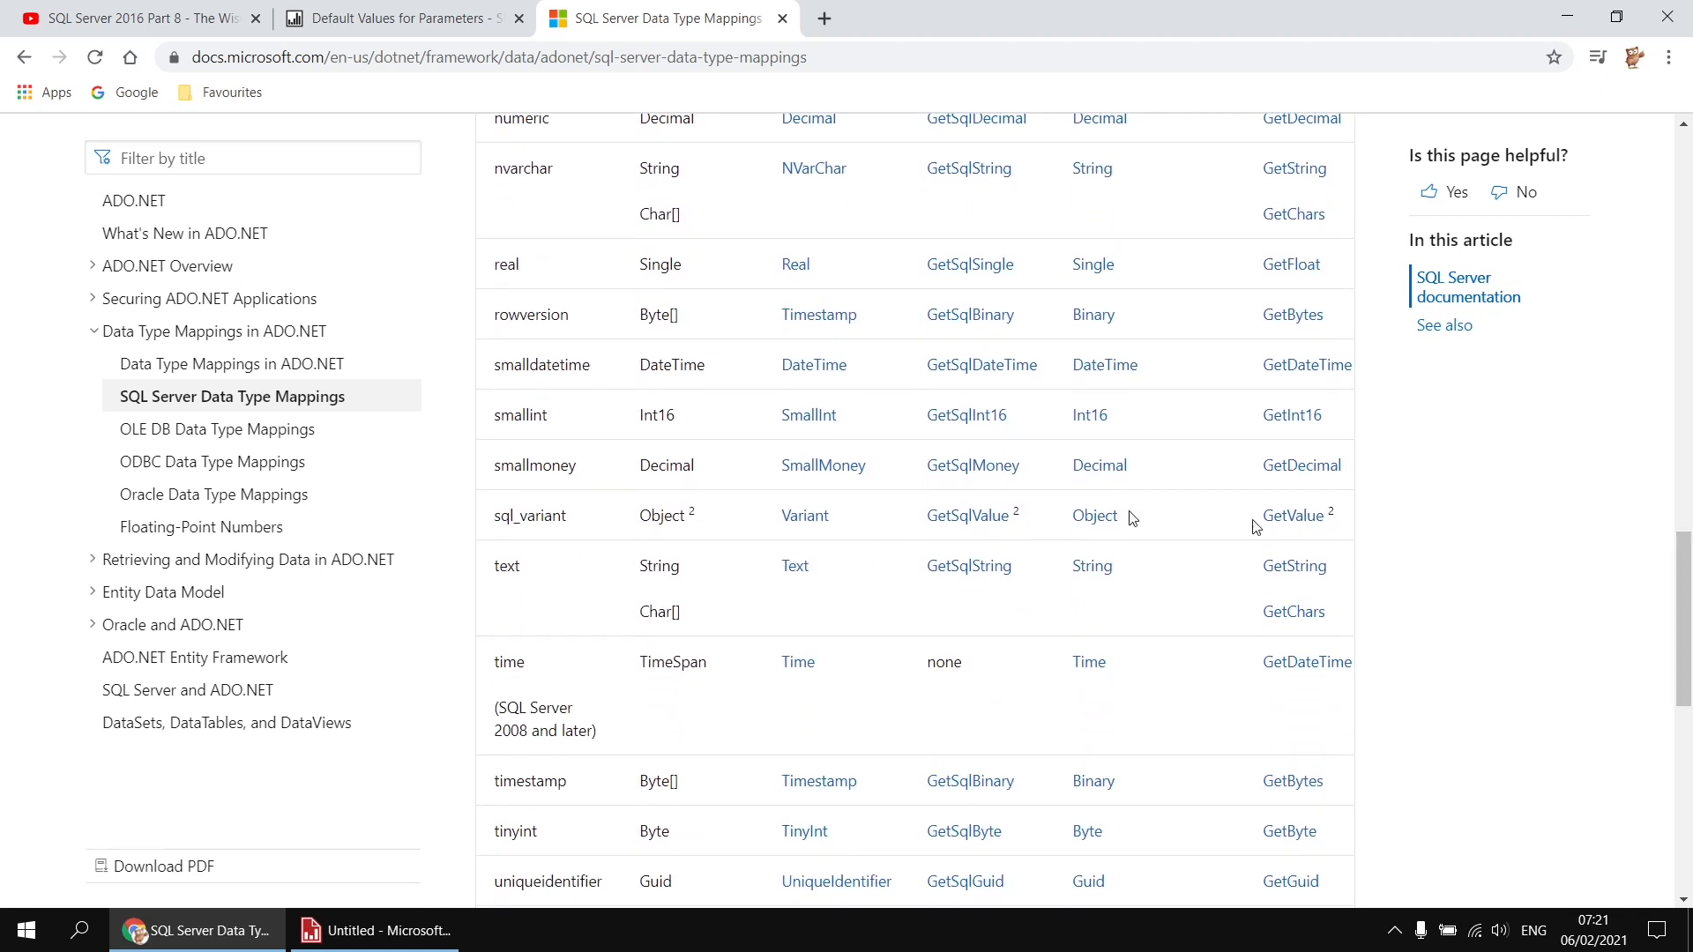
double_click(519, 415)
click(653, 416)
double_click(653, 416)
click(679, 425)
Switch to Report Builder, set the MaxRunTime parameter's default value to the expression =Int16.MaxValue, save it and run the report.
click(407, 946)
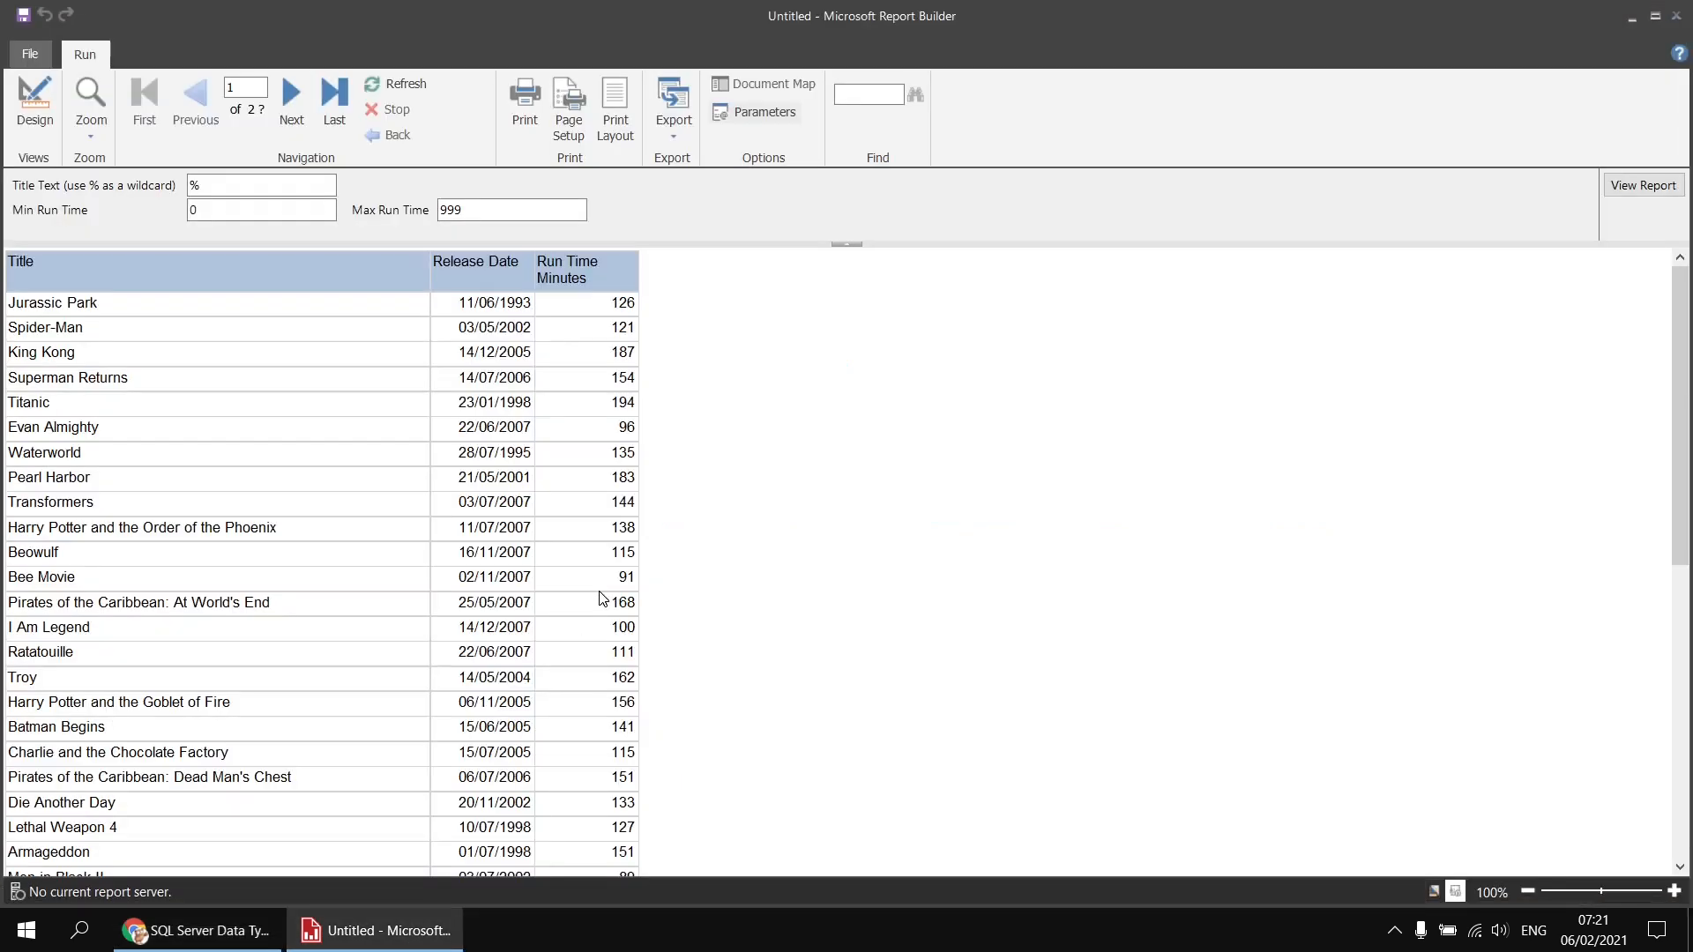
click(36, 104)
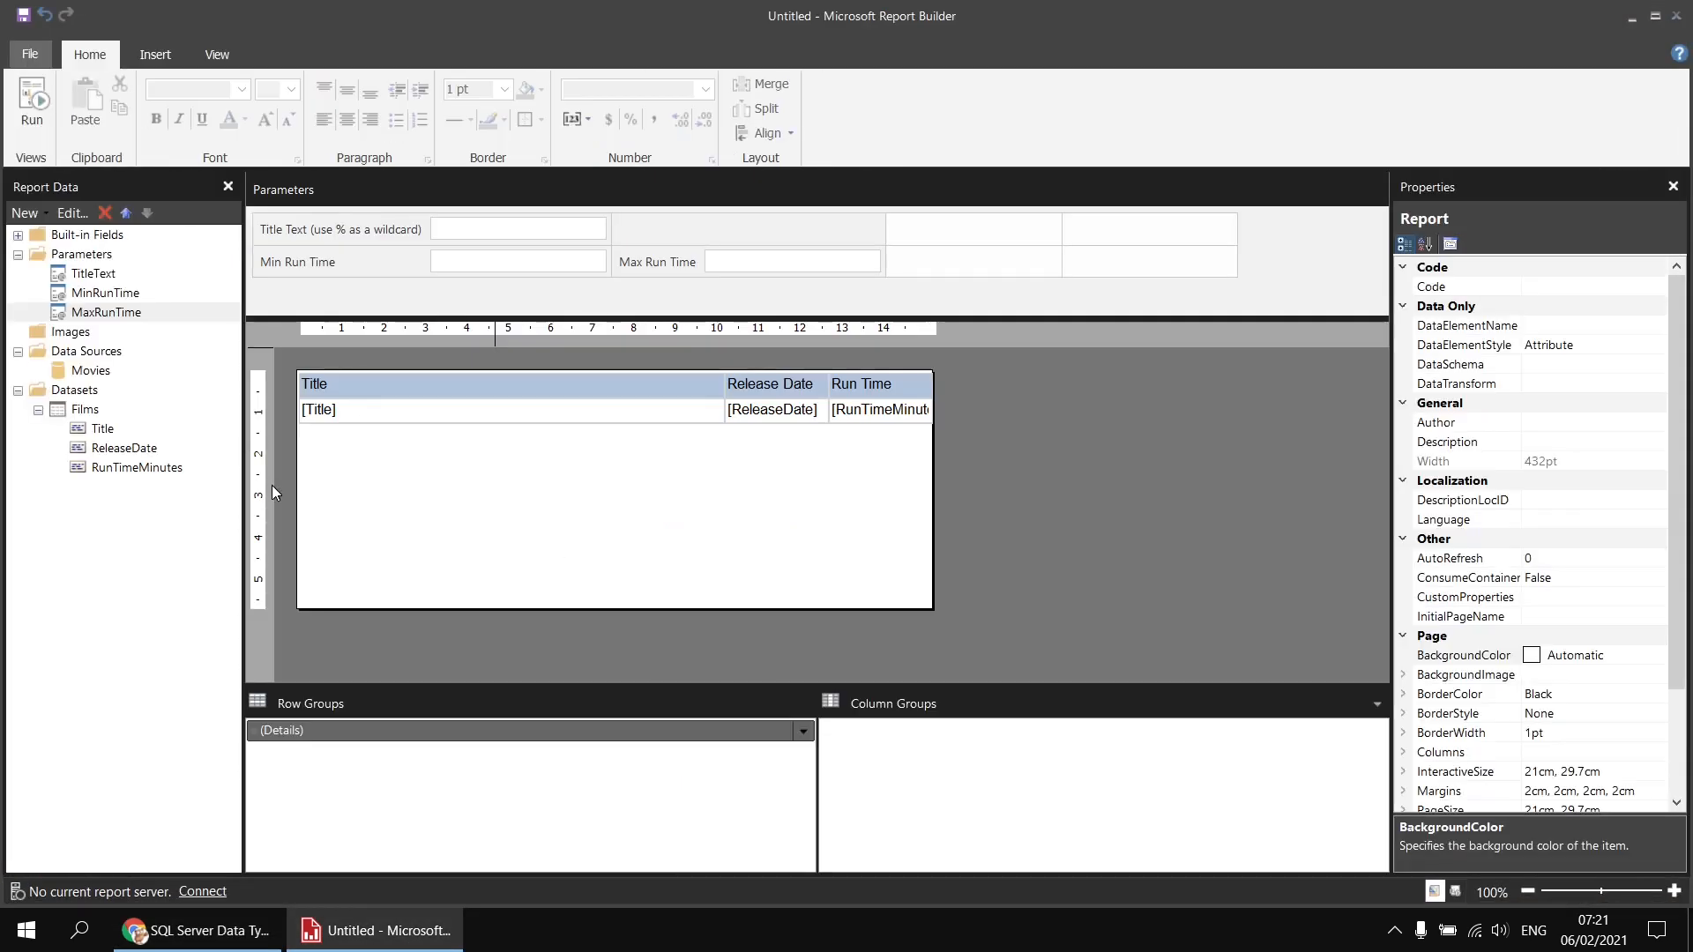
double_click(656, 263)
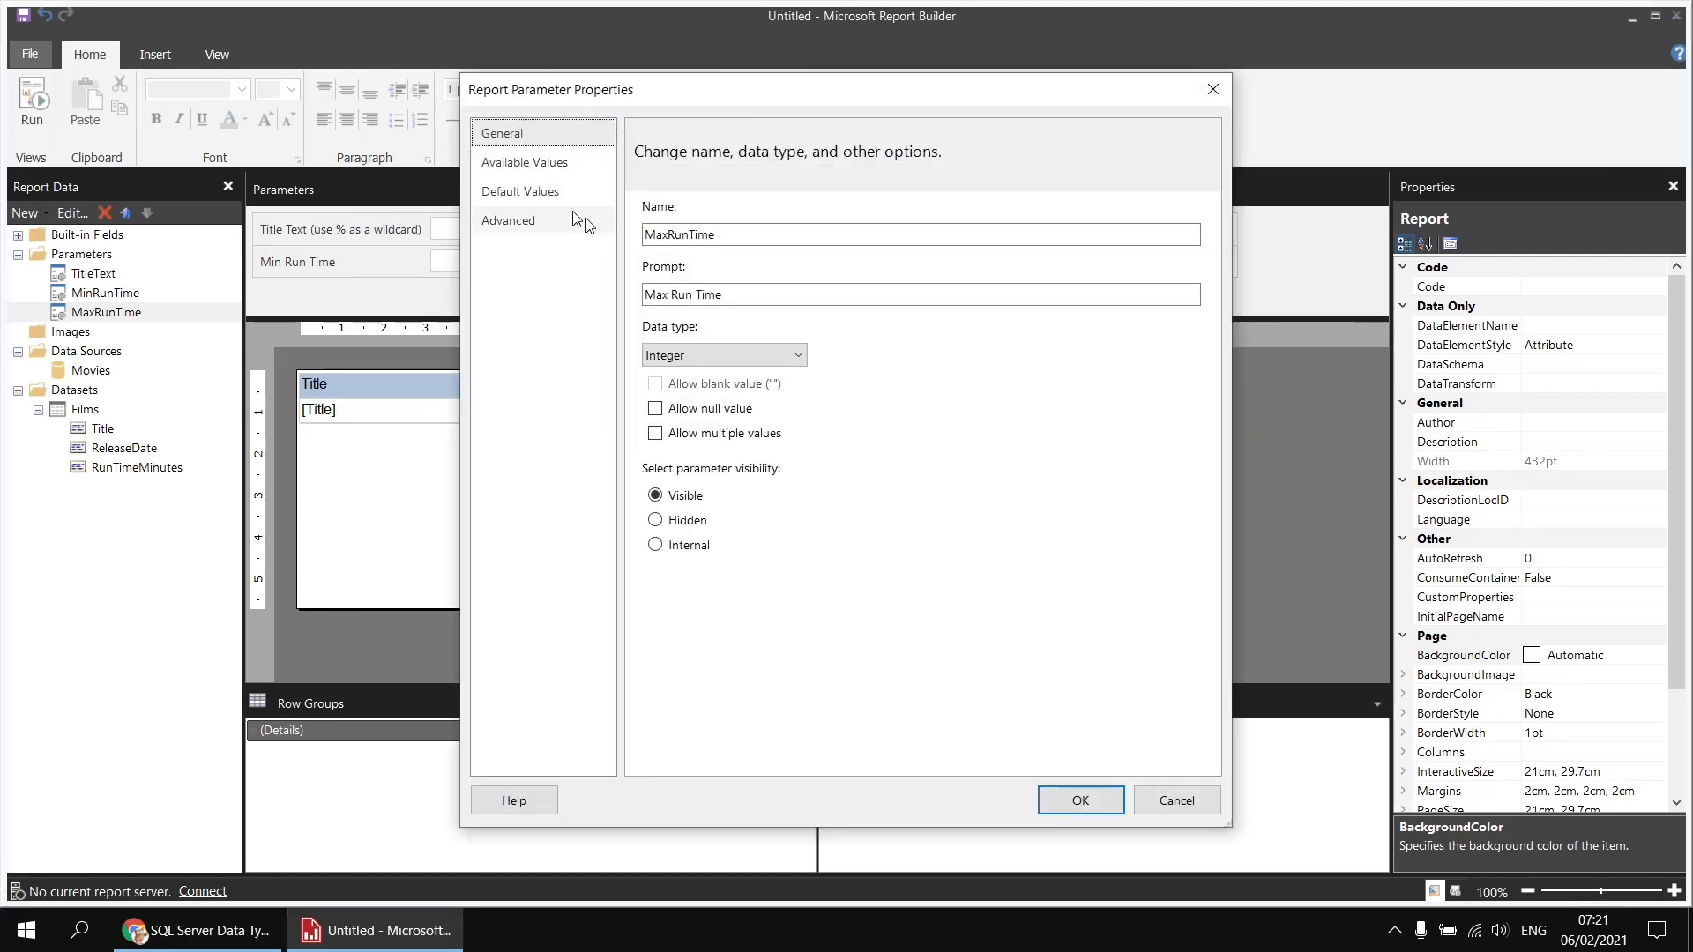
click(535, 194)
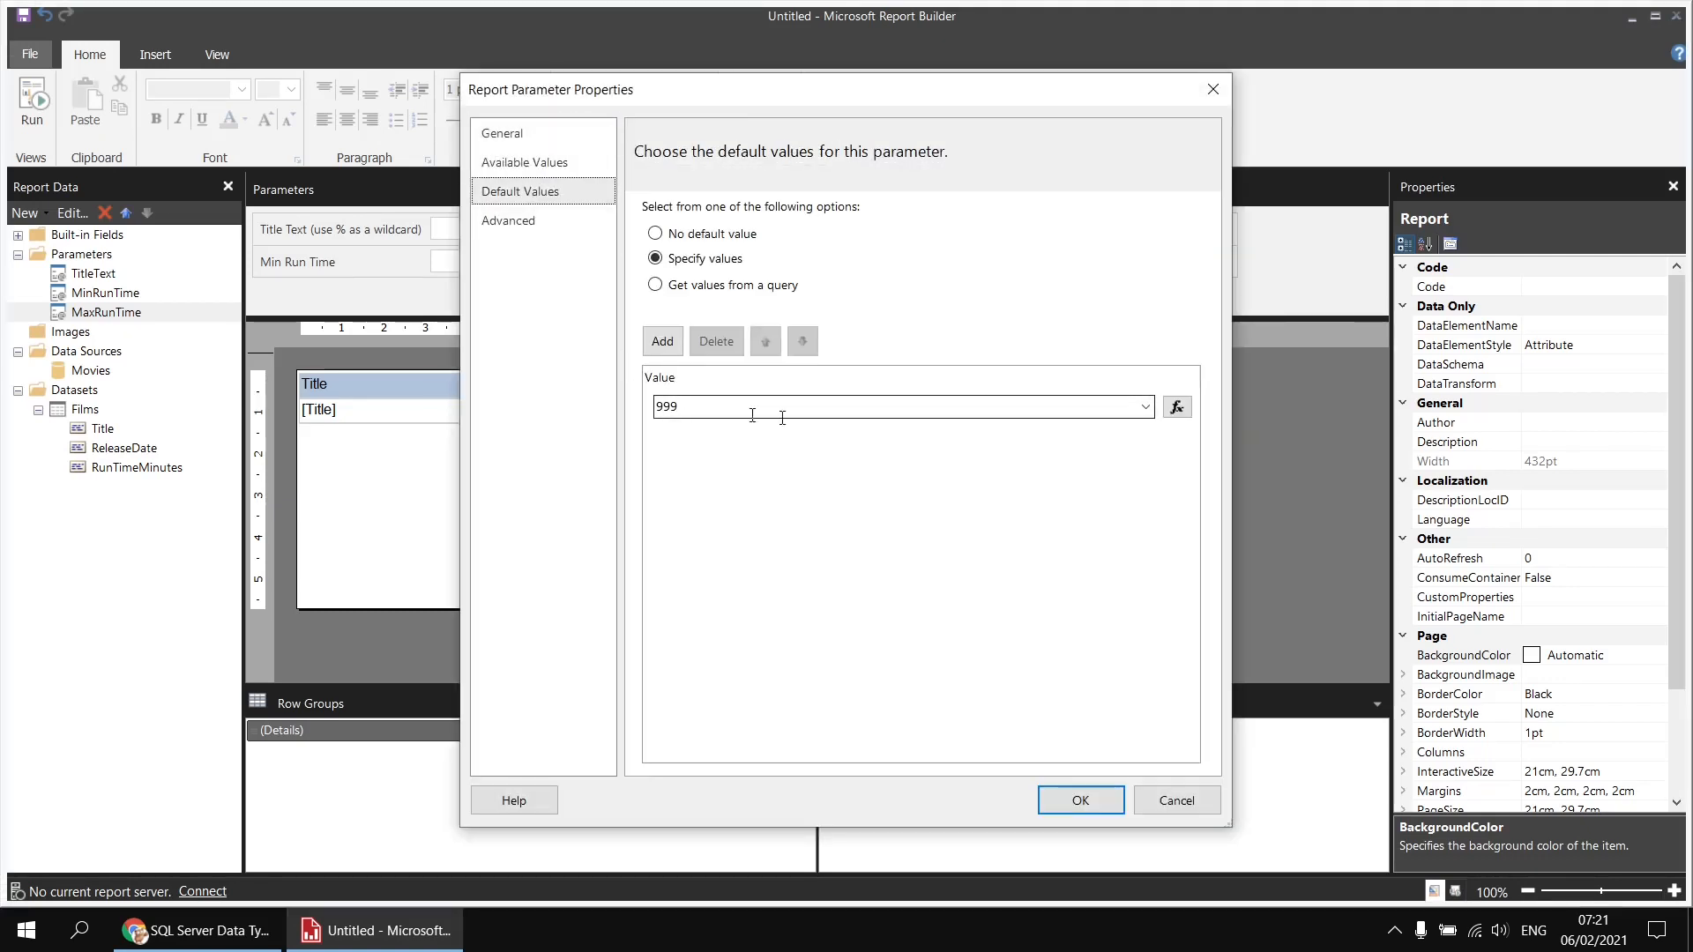
click(1181, 407)
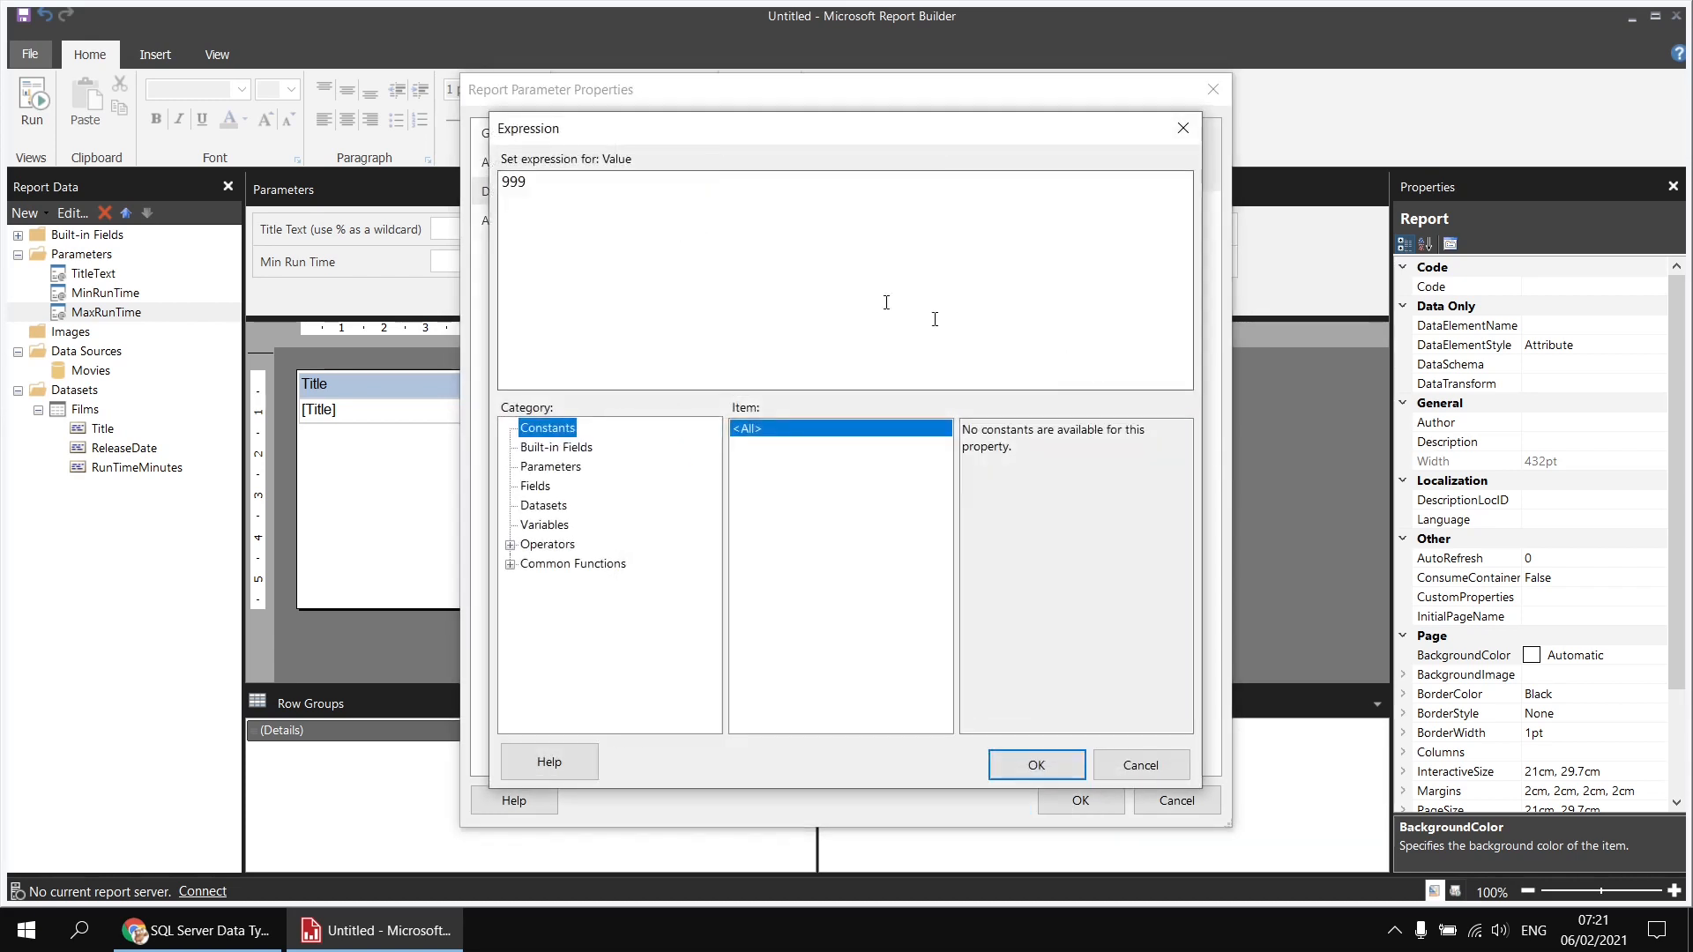
drag(538, 186, 500, 181)
key(Delete)
text(=Int16.)
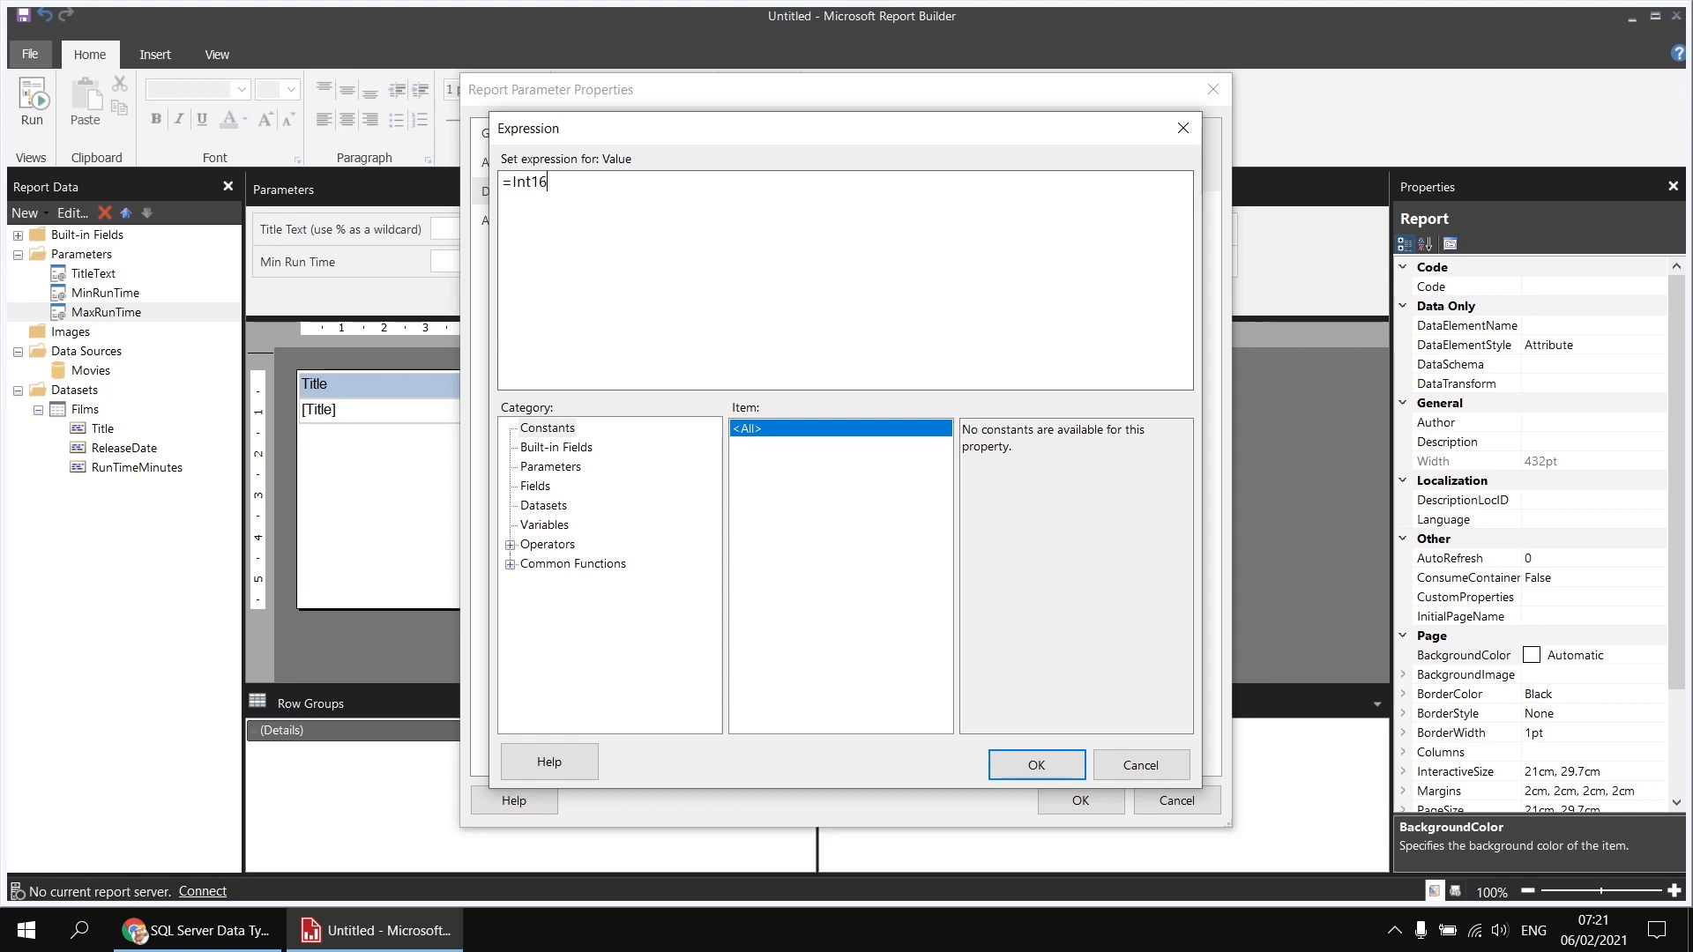
text(MaxValue)
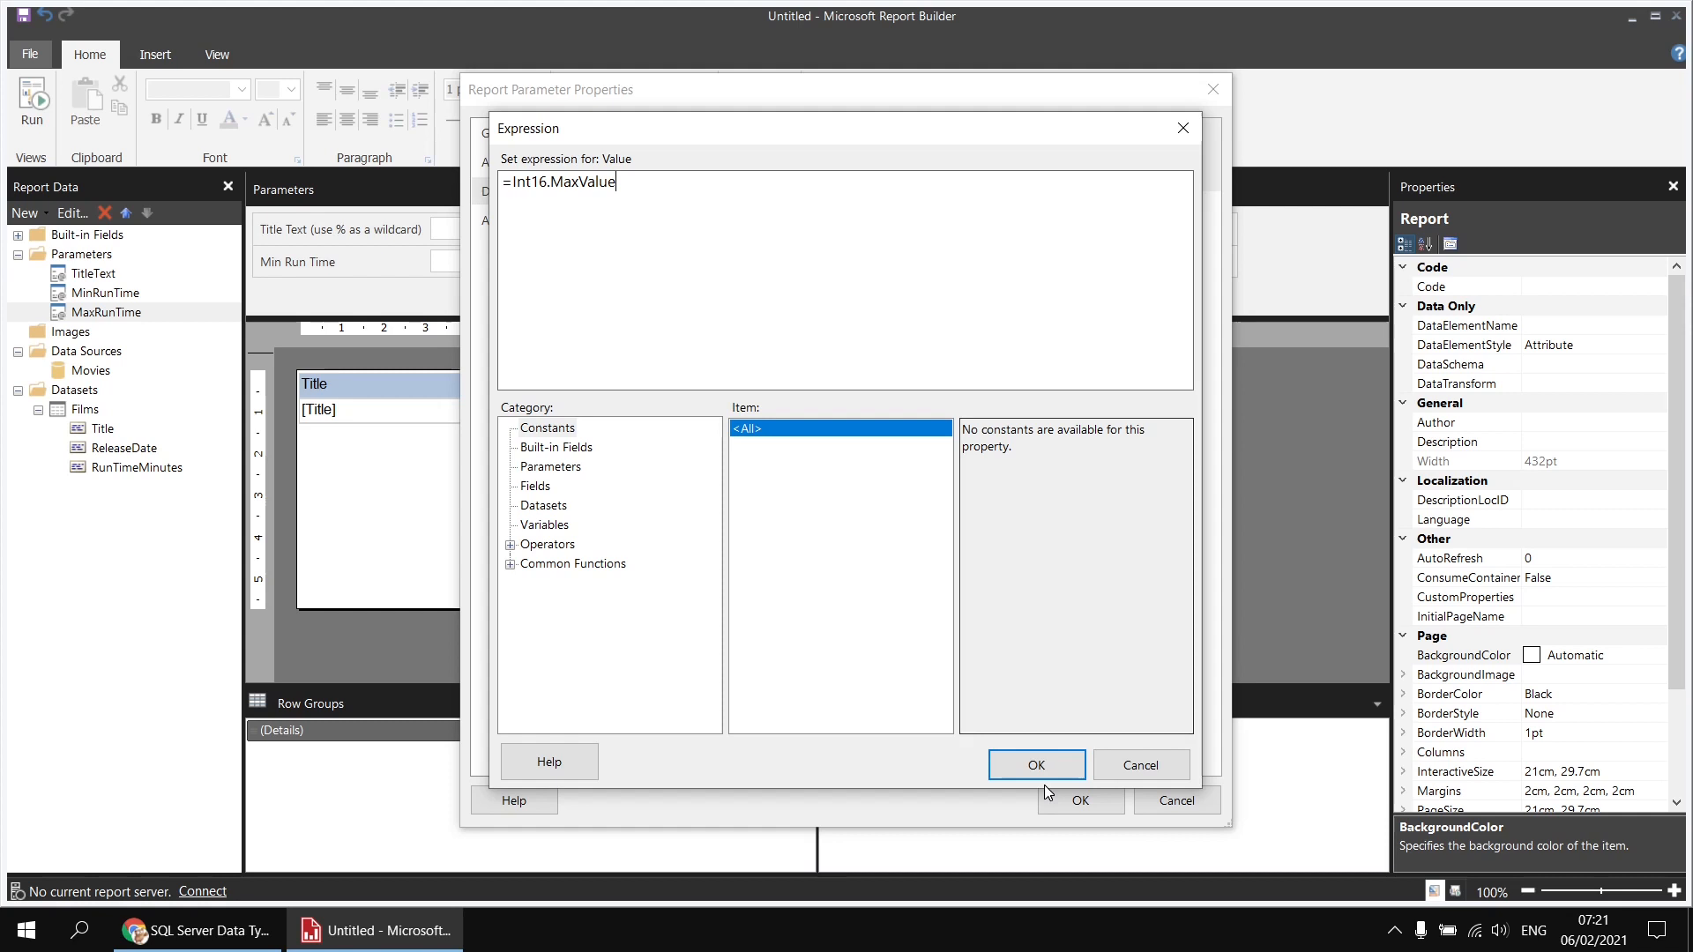
click(1041, 769)
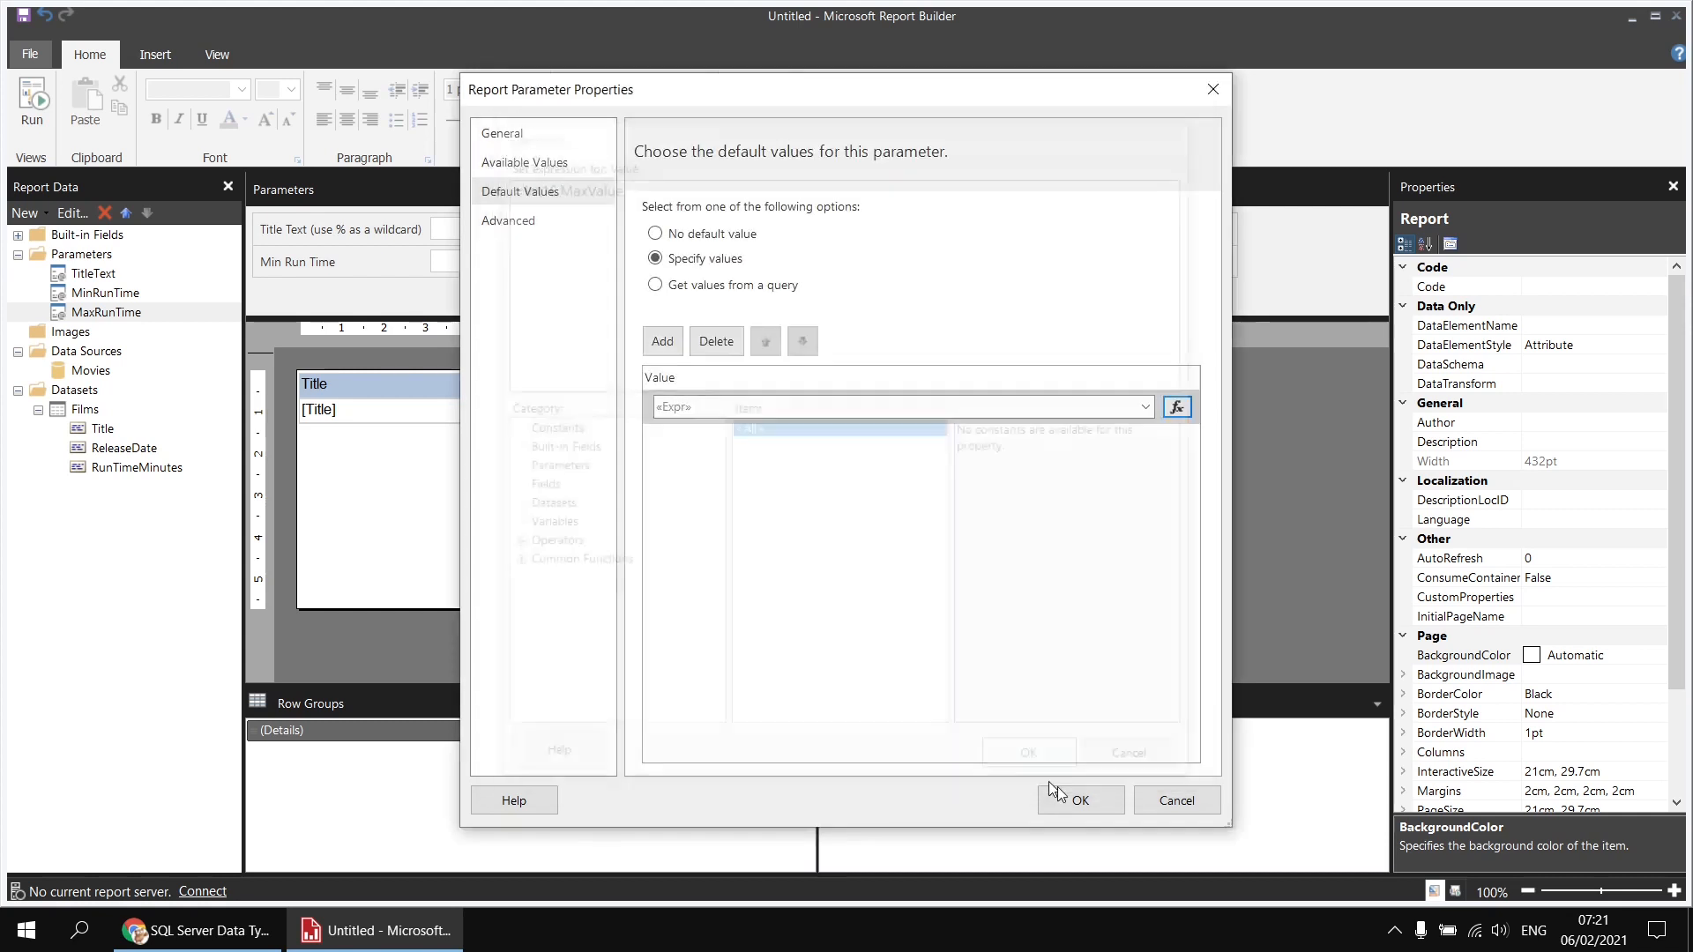
click(1080, 799)
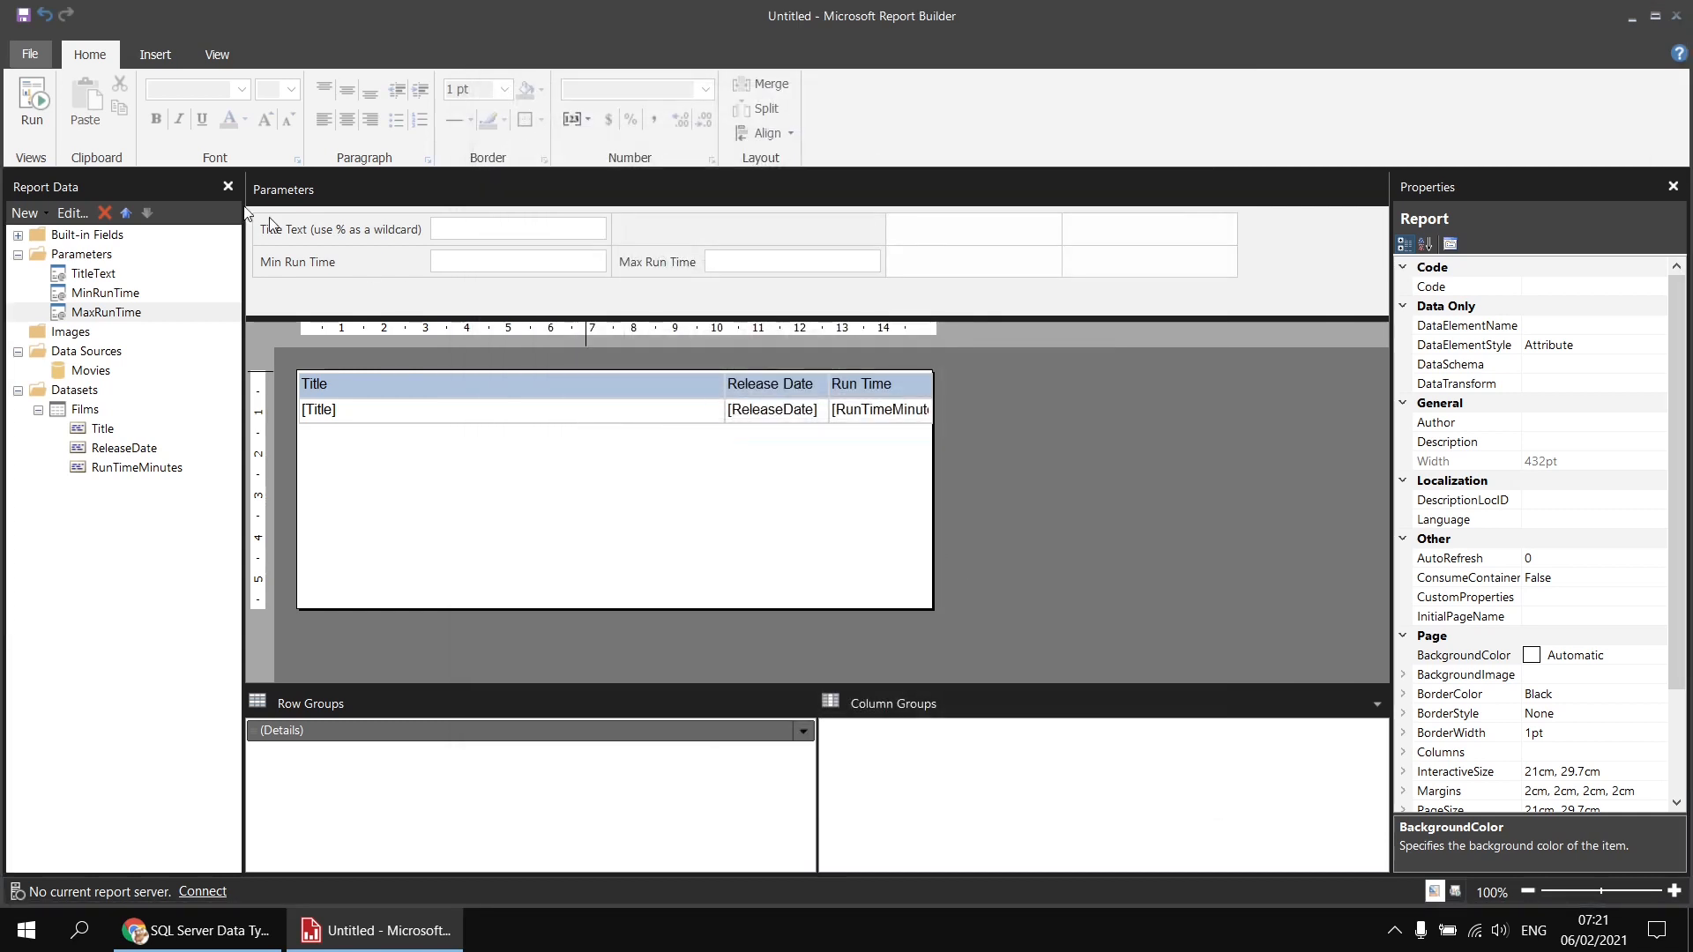
click(32, 102)
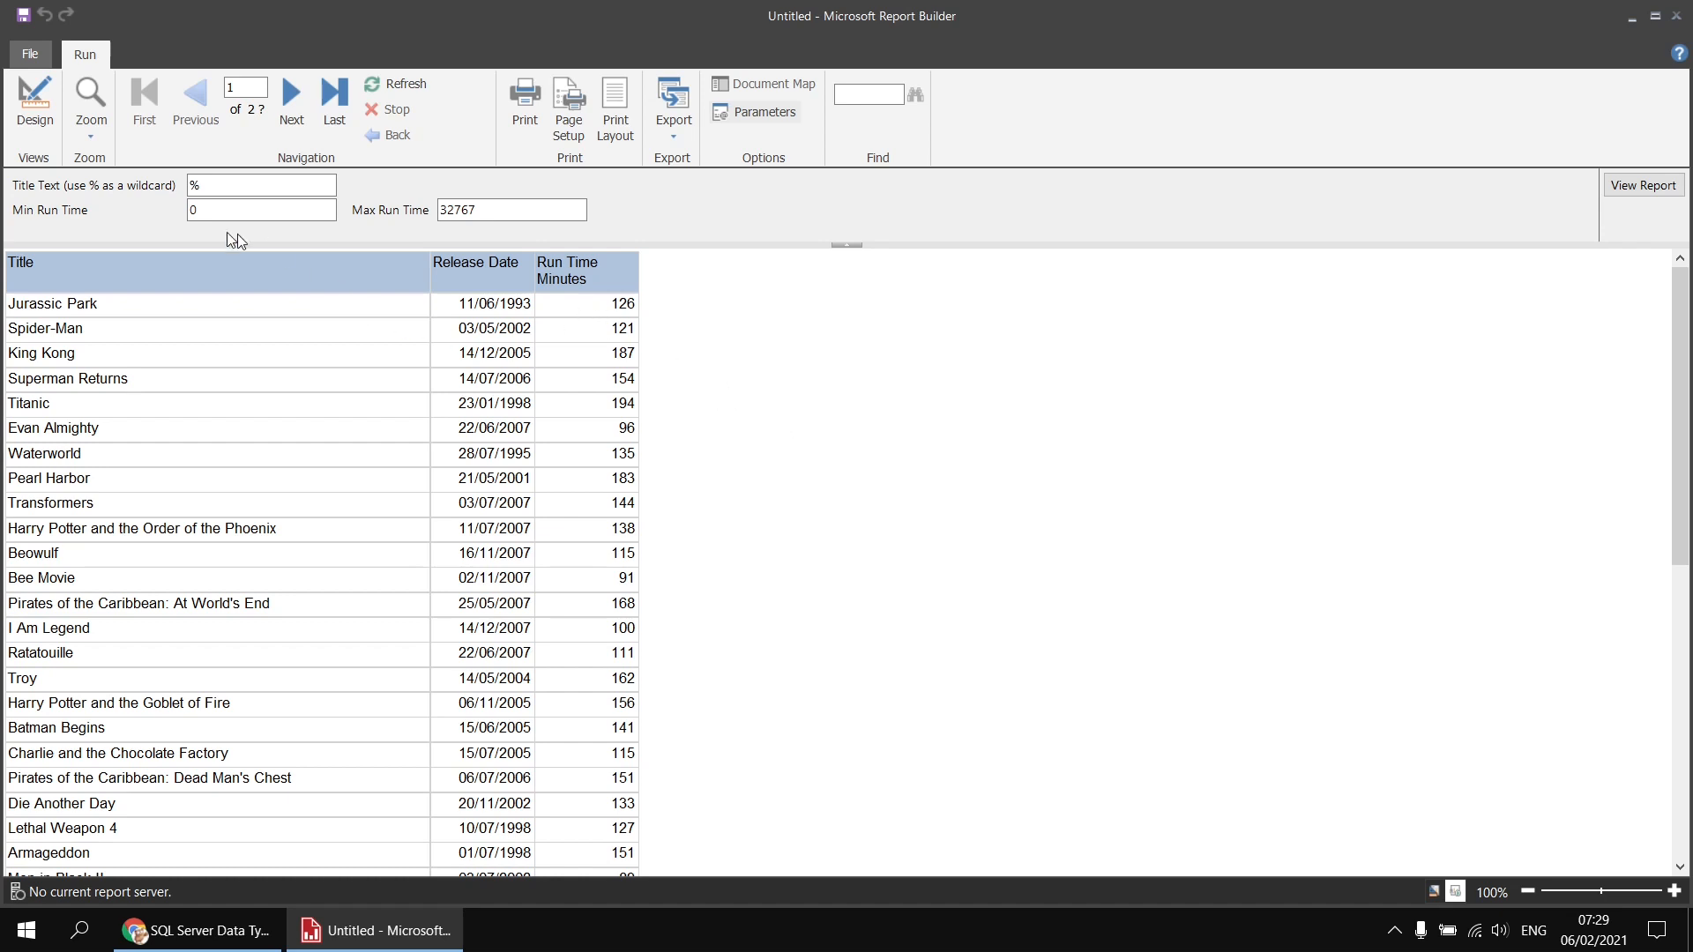
Return to the design view, set the MinRunTime parameter's default value to the expression =Int16.MinValue, save it and run the report.
click(236, 210)
click(34, 101)
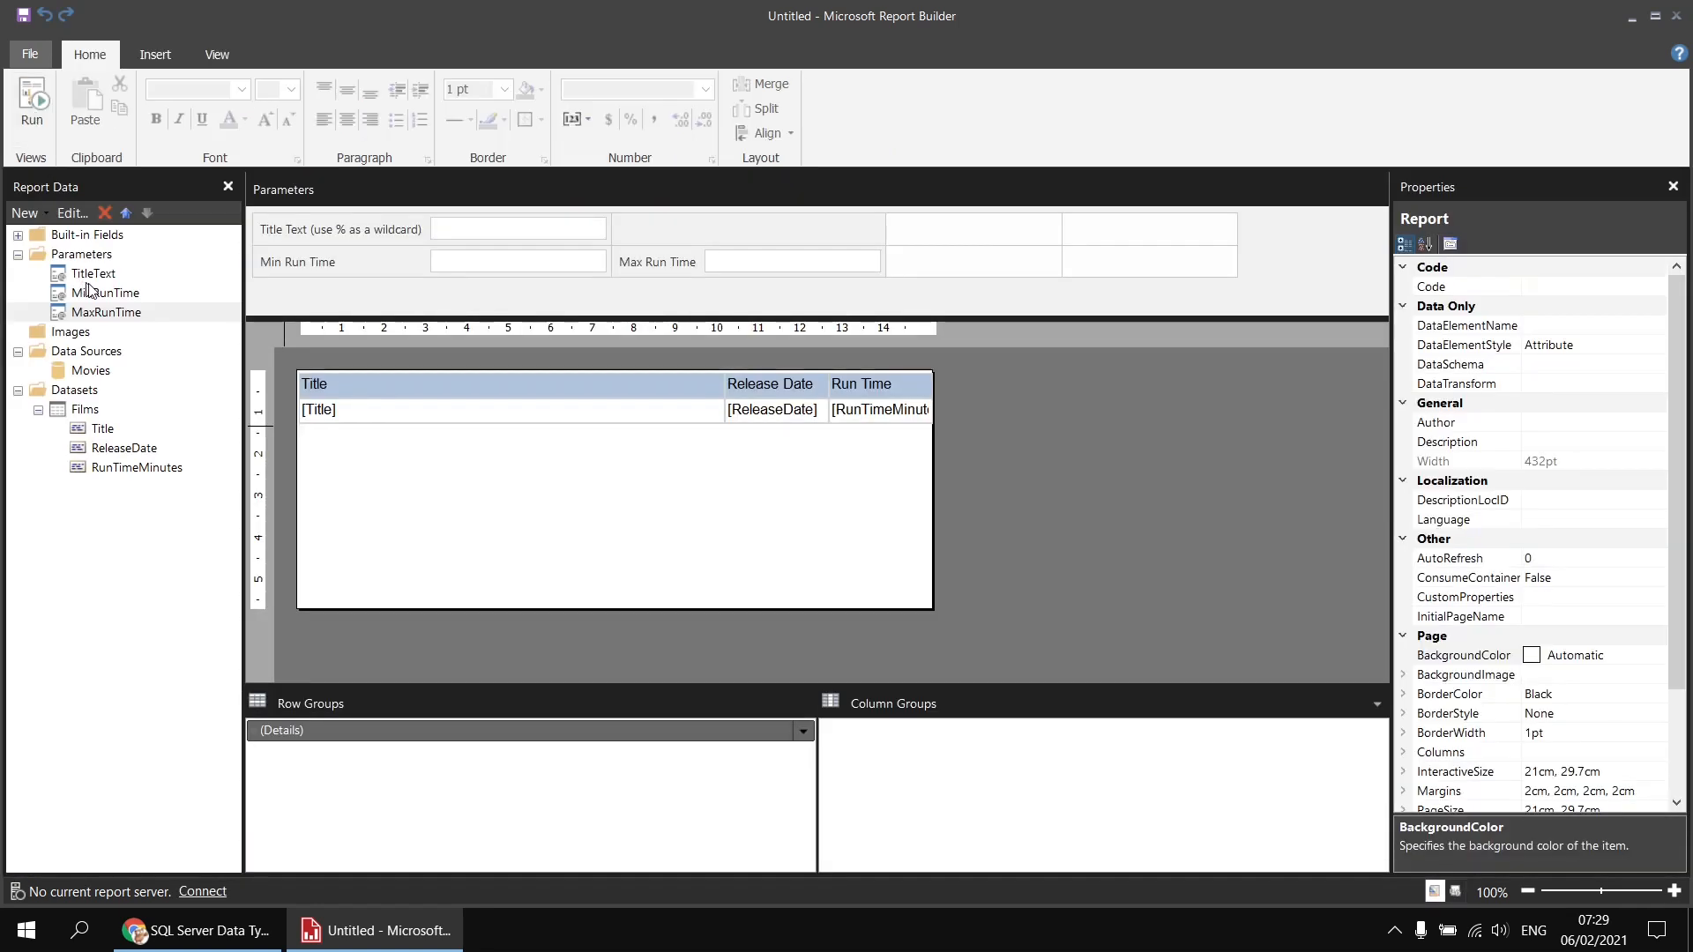
double_click(101, 294)
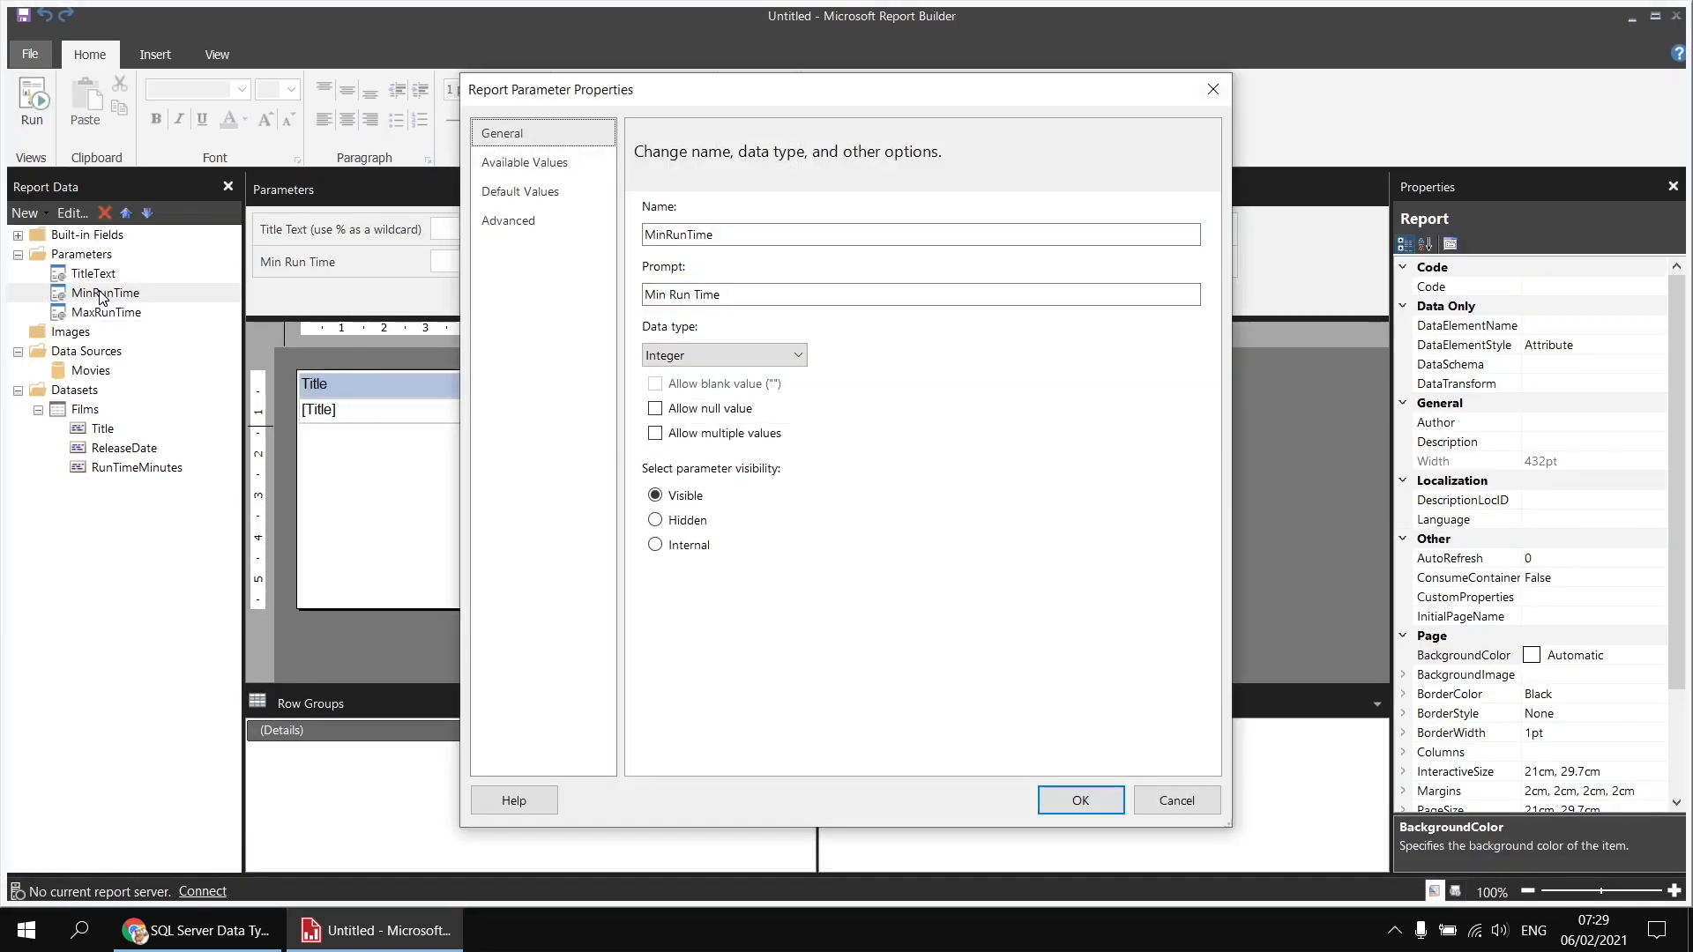
click(505, 194)
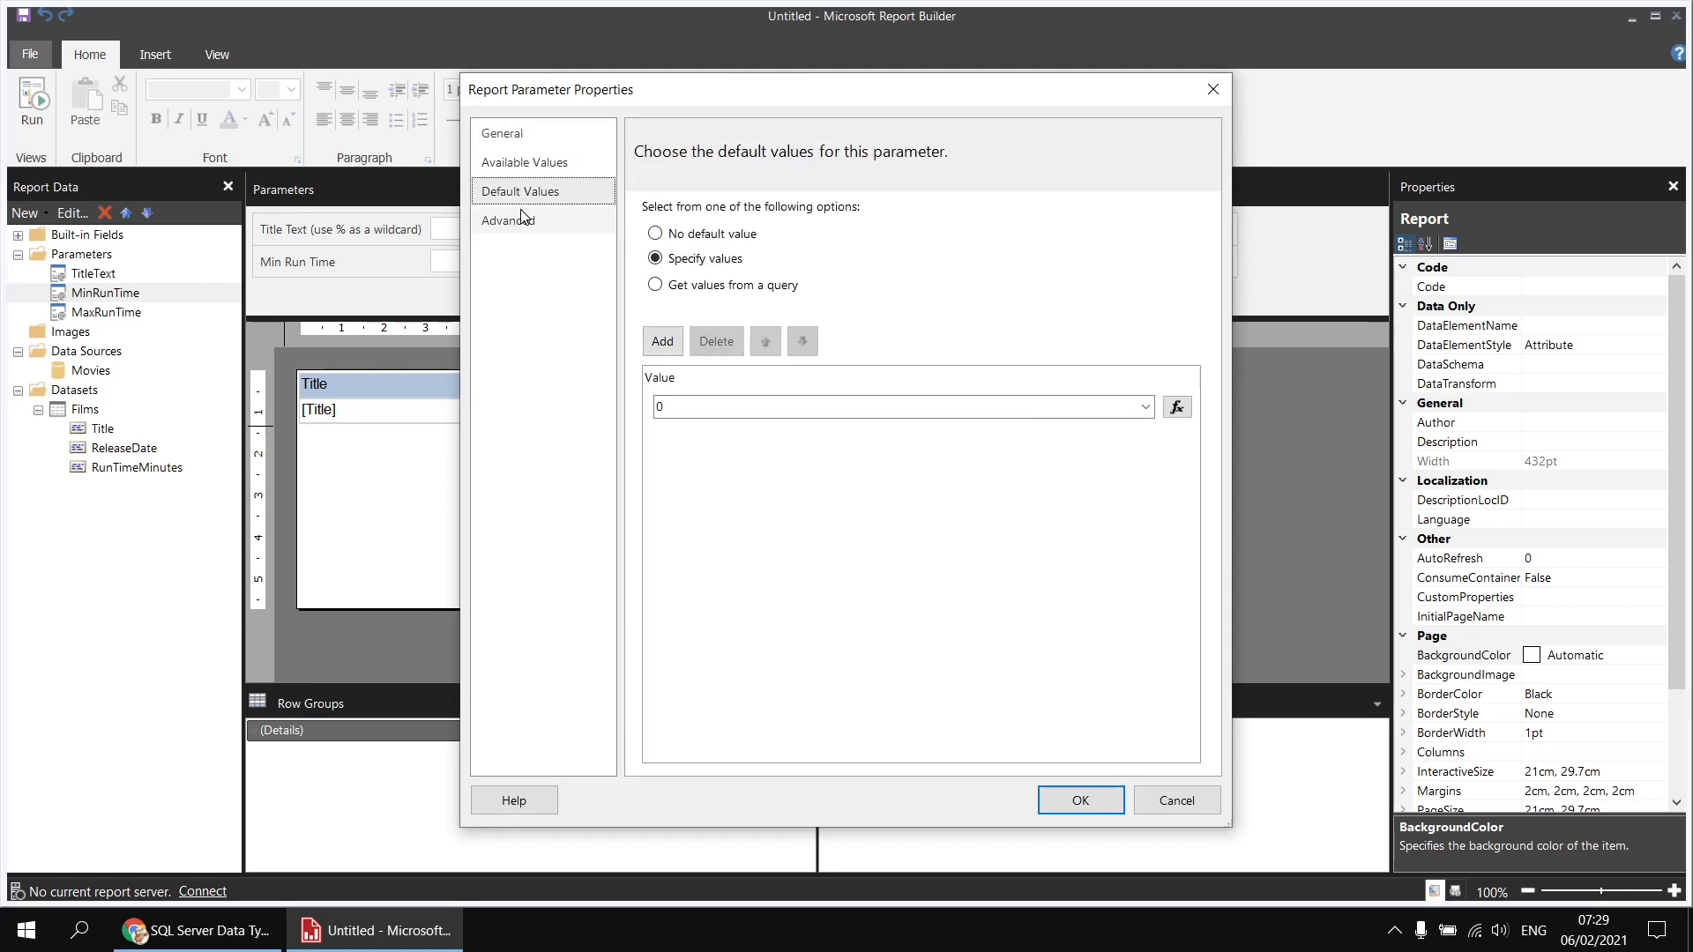
click(1179, 407)
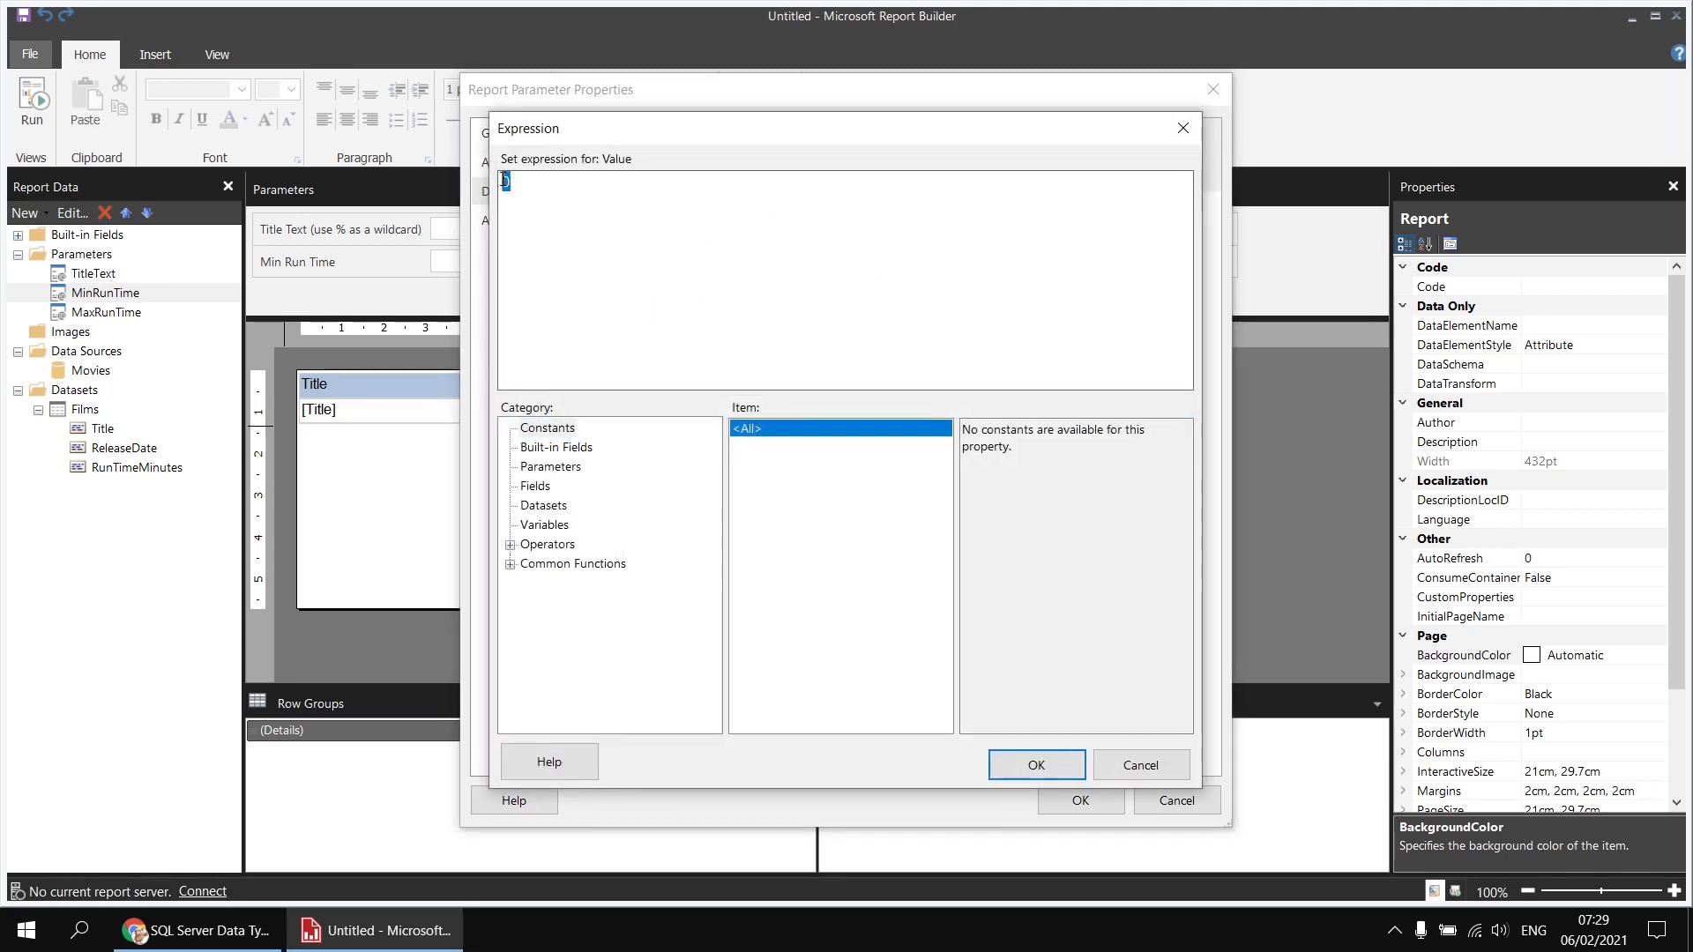
text(=Int16.MinValue)
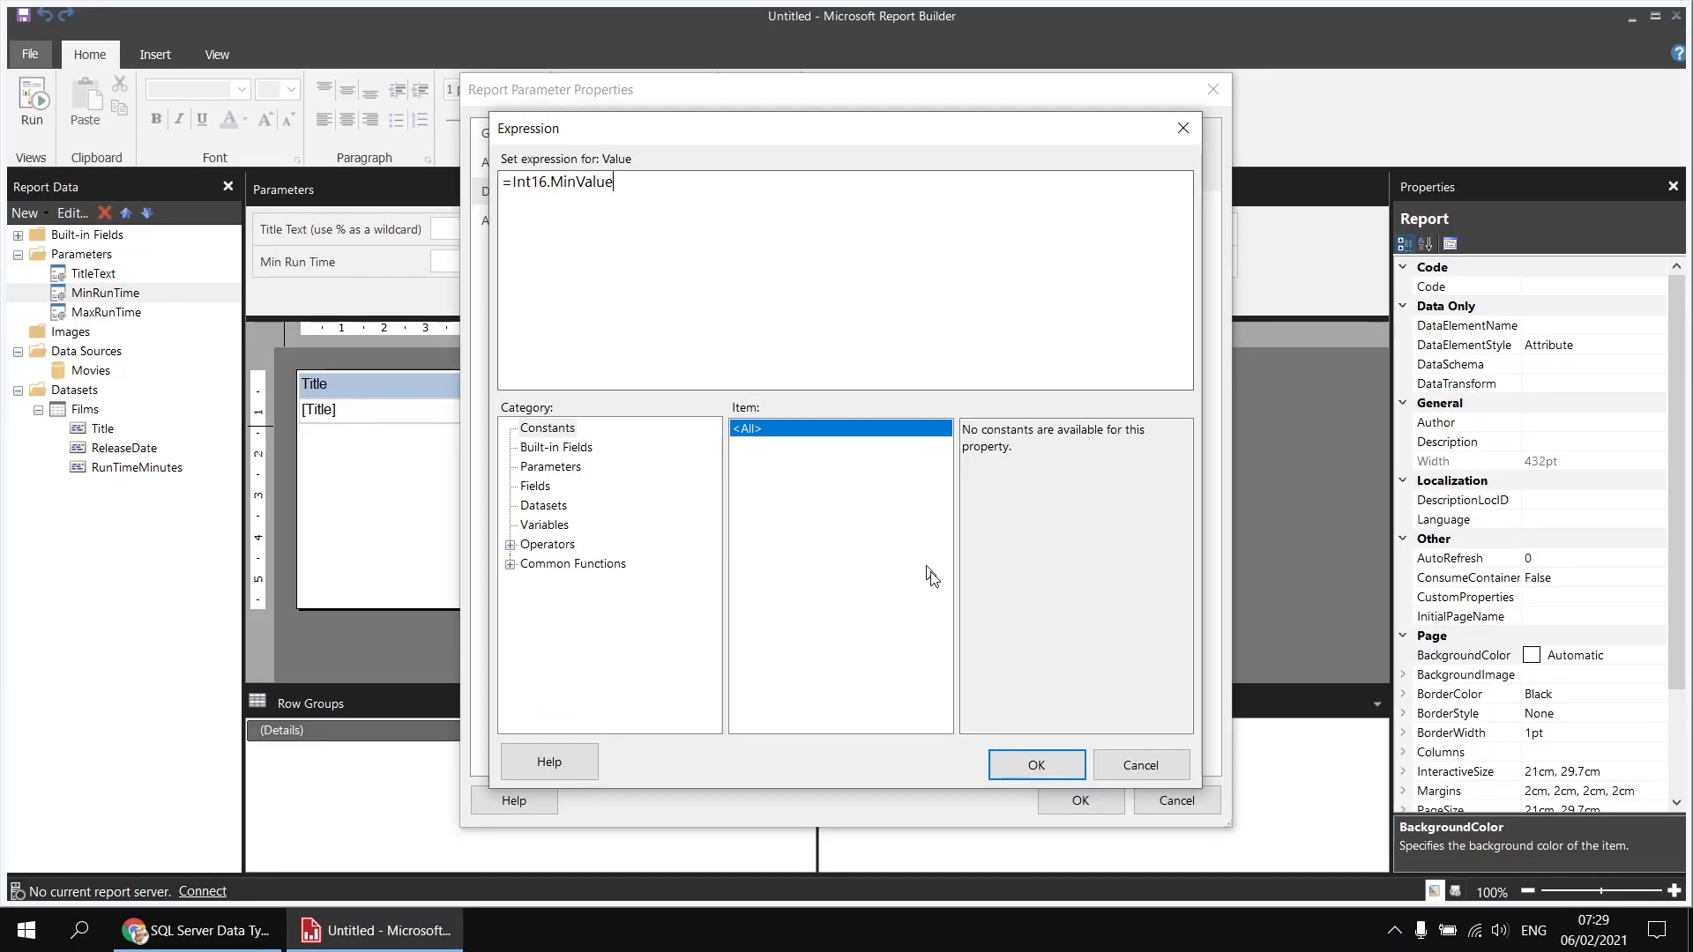
click(1034, 764)
click(1081, 801)
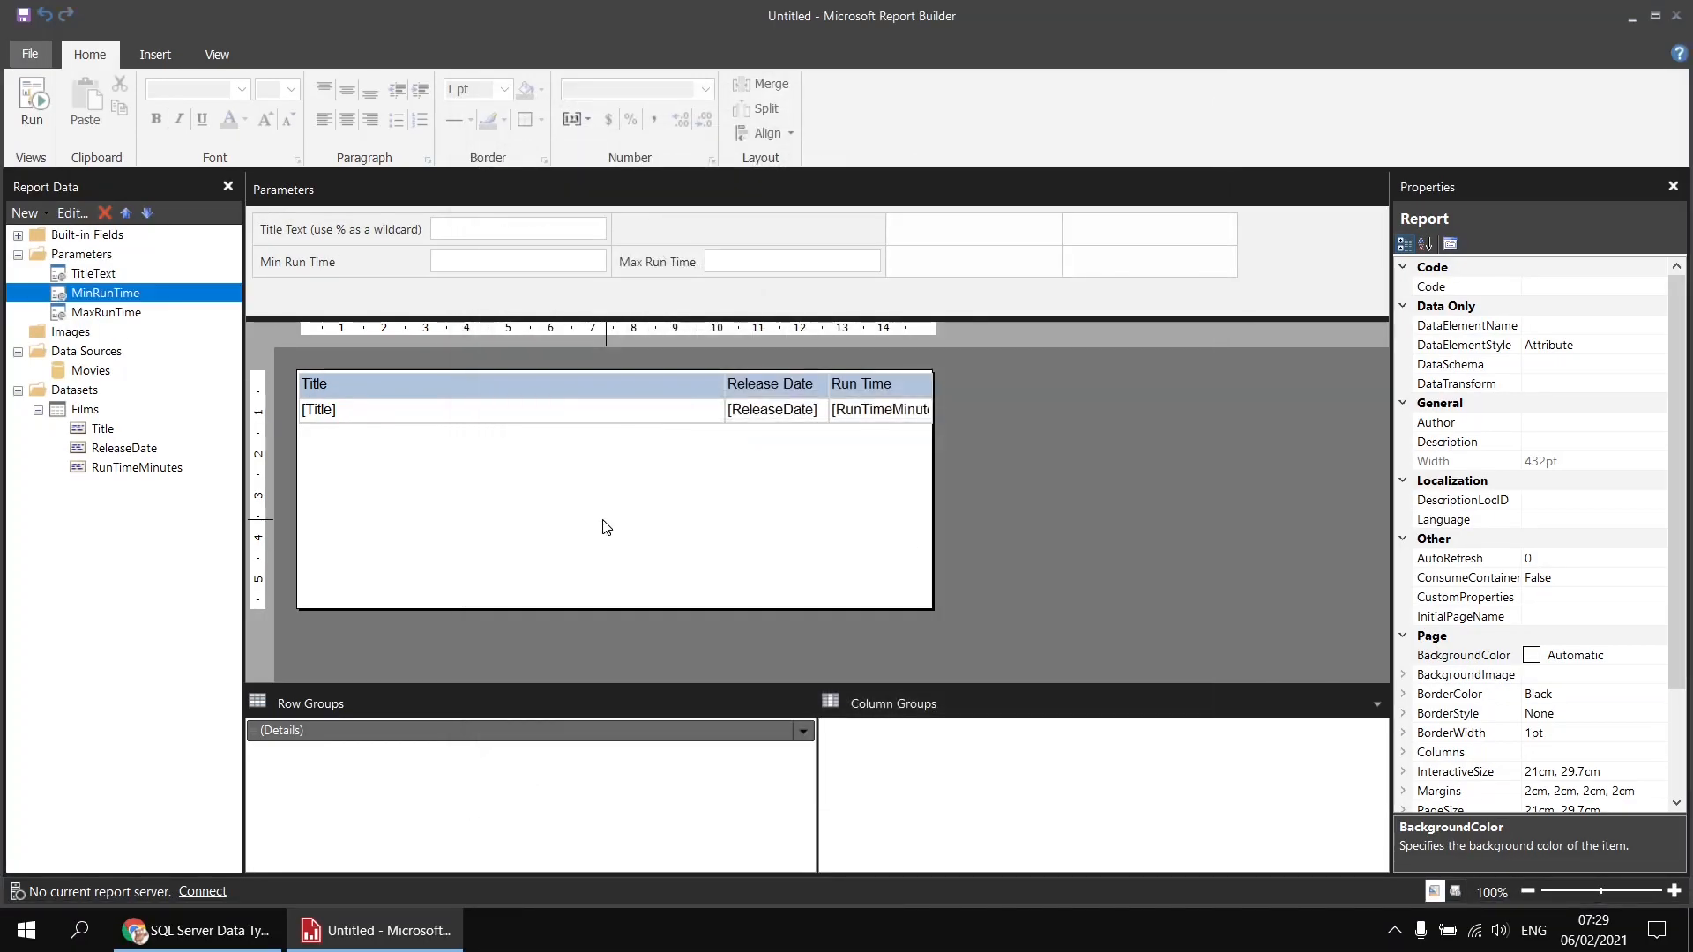
click(44, 113)
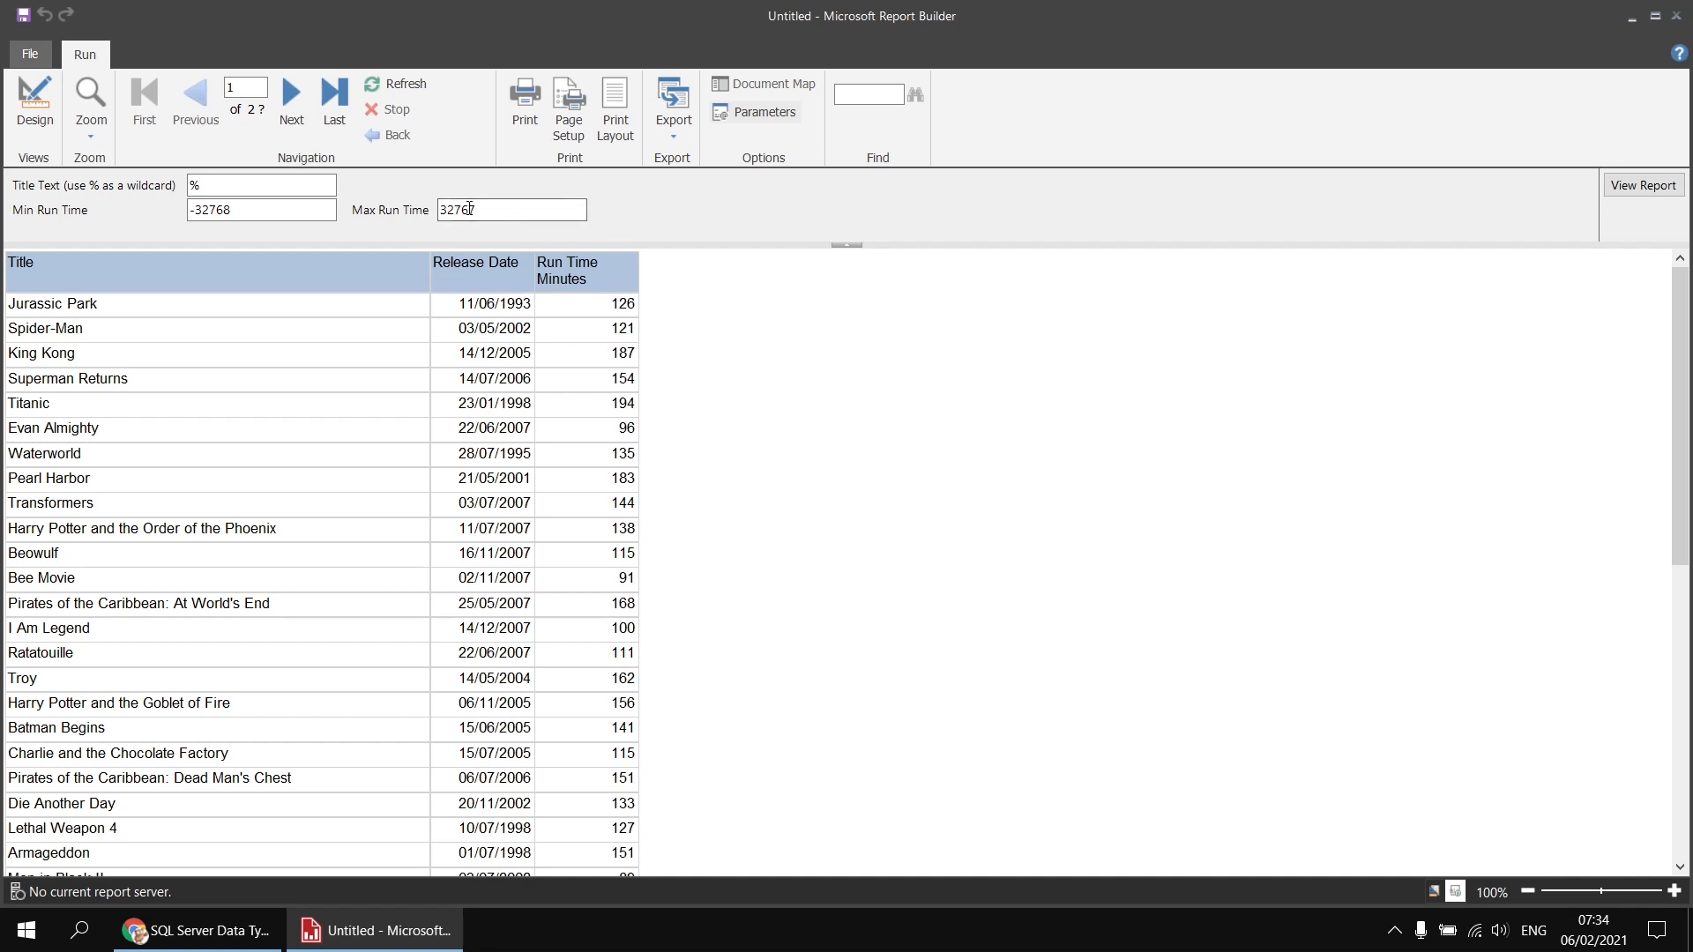
Return to the report design and remove Int16.MaxValue from the MaxRunTime parameter's default value expression, keeping the equals sign.
click(35, 112)
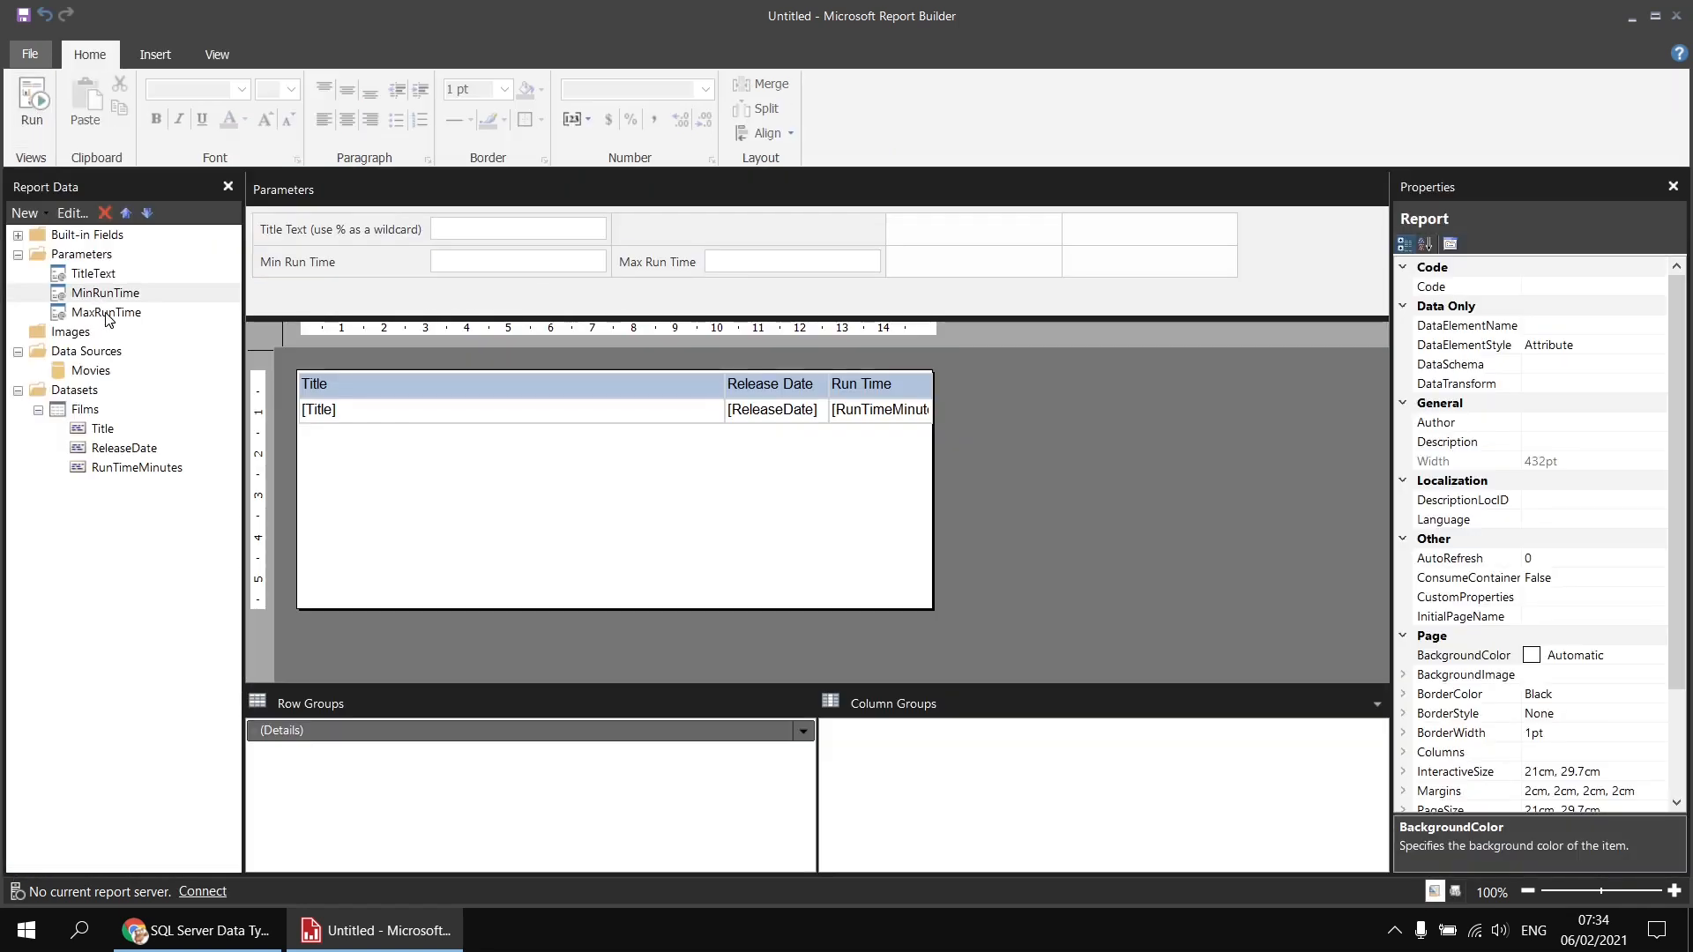
double_click(106, 314)
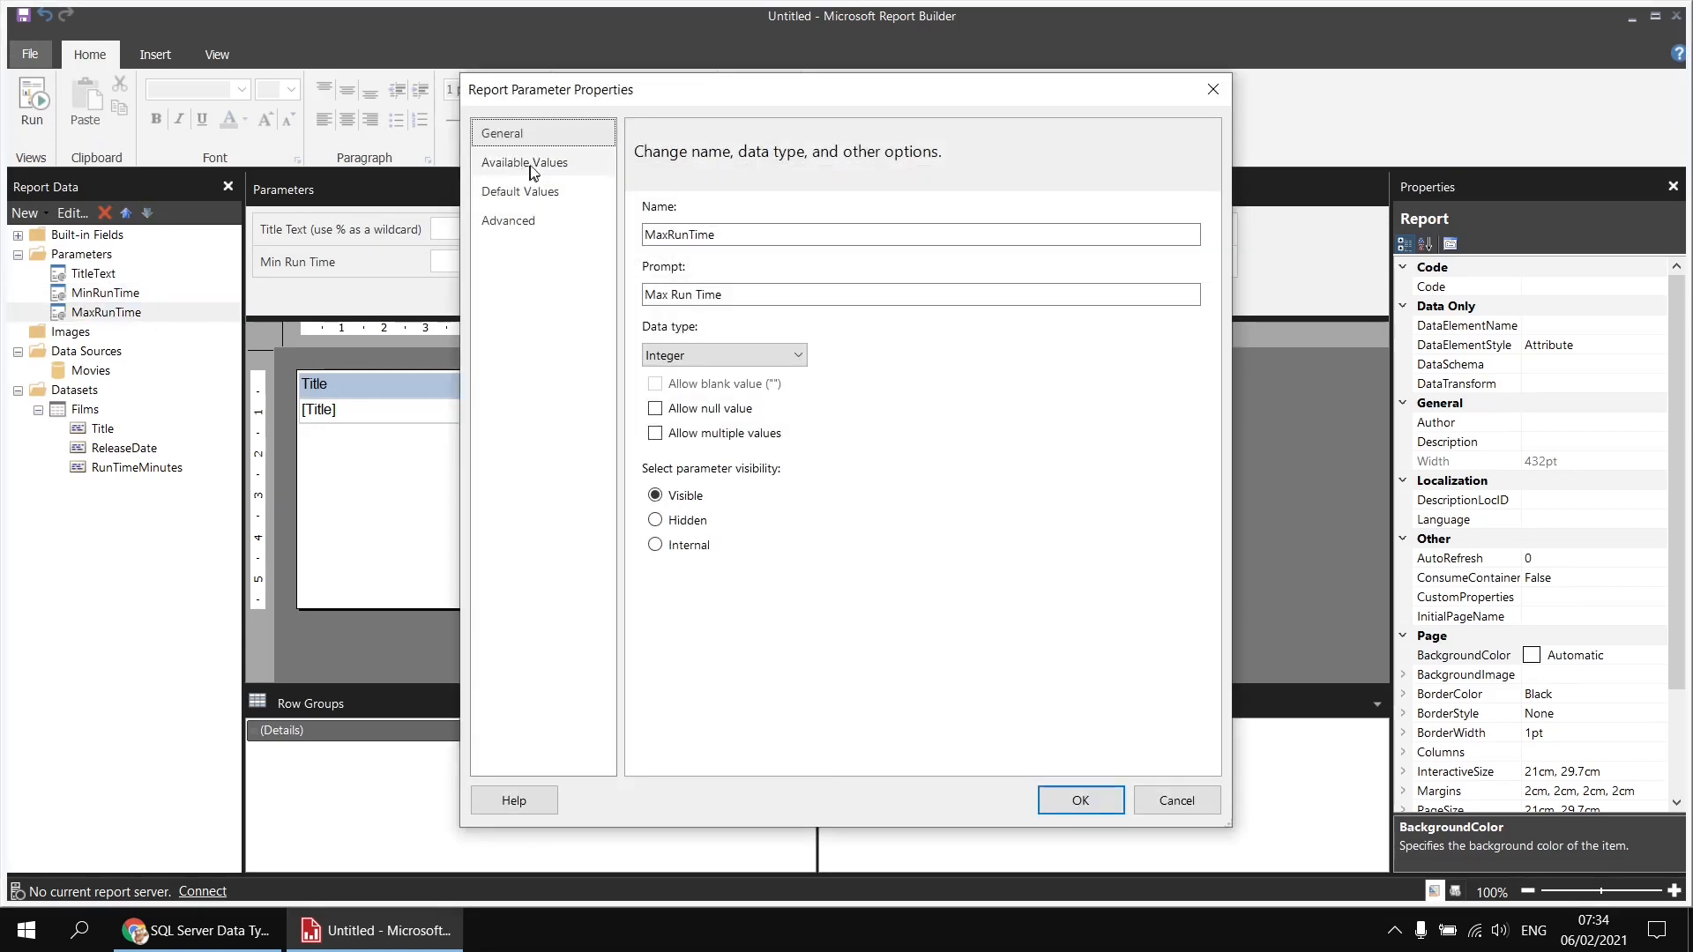
click(547, 193)
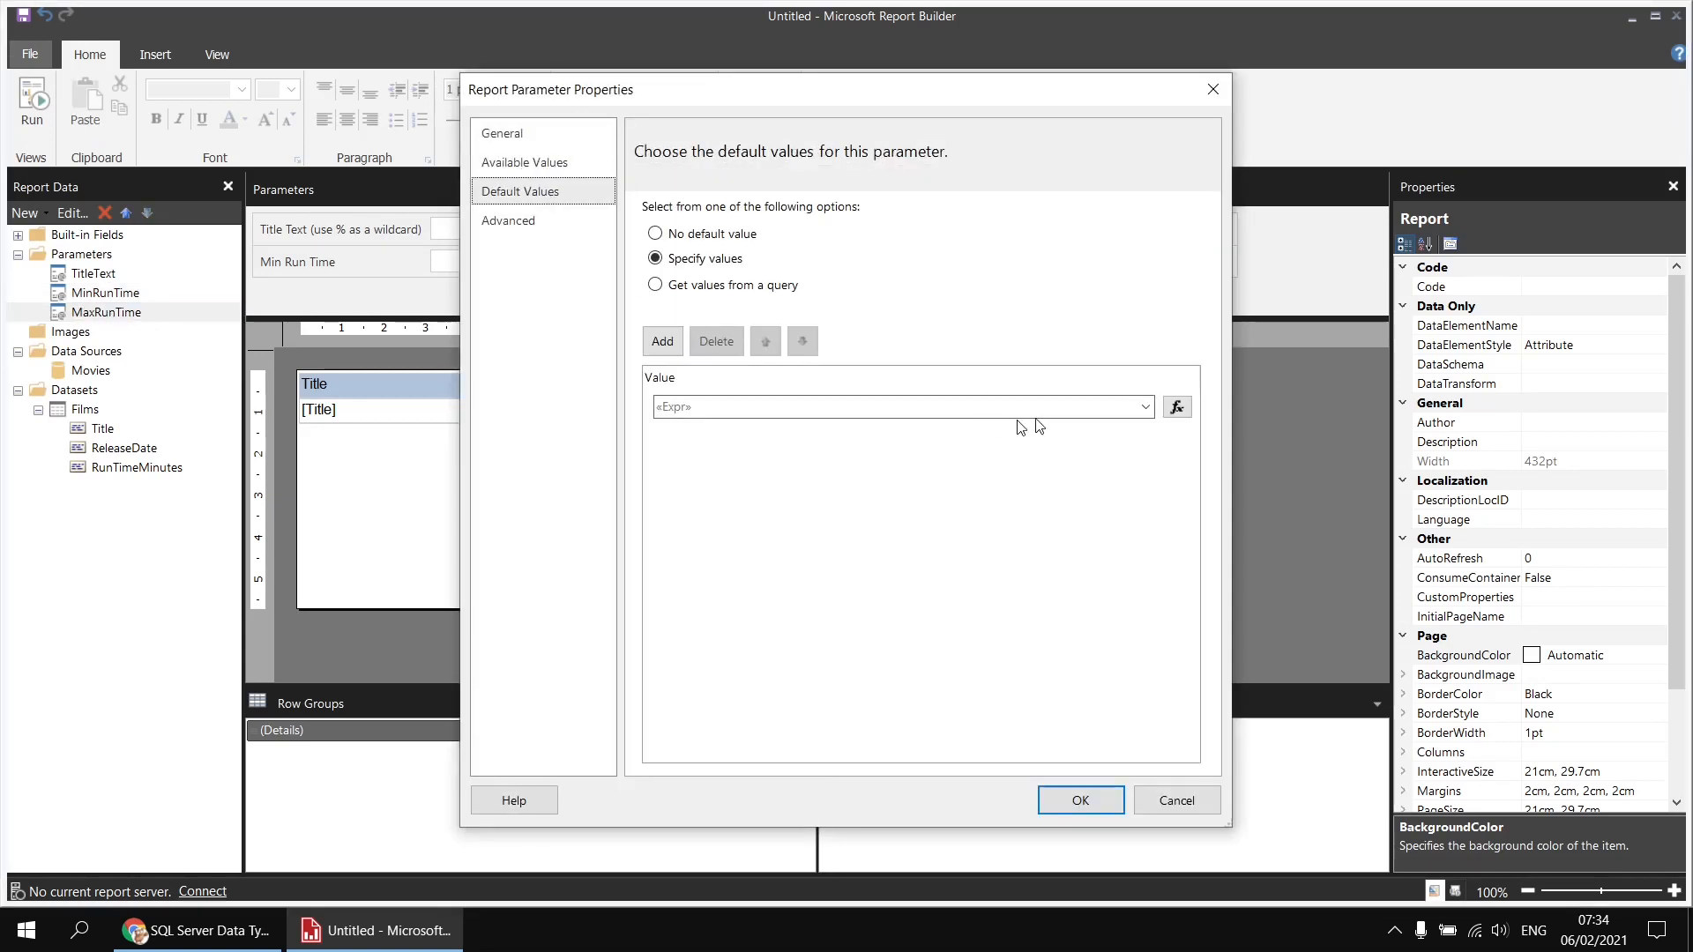
click(1178, 408)
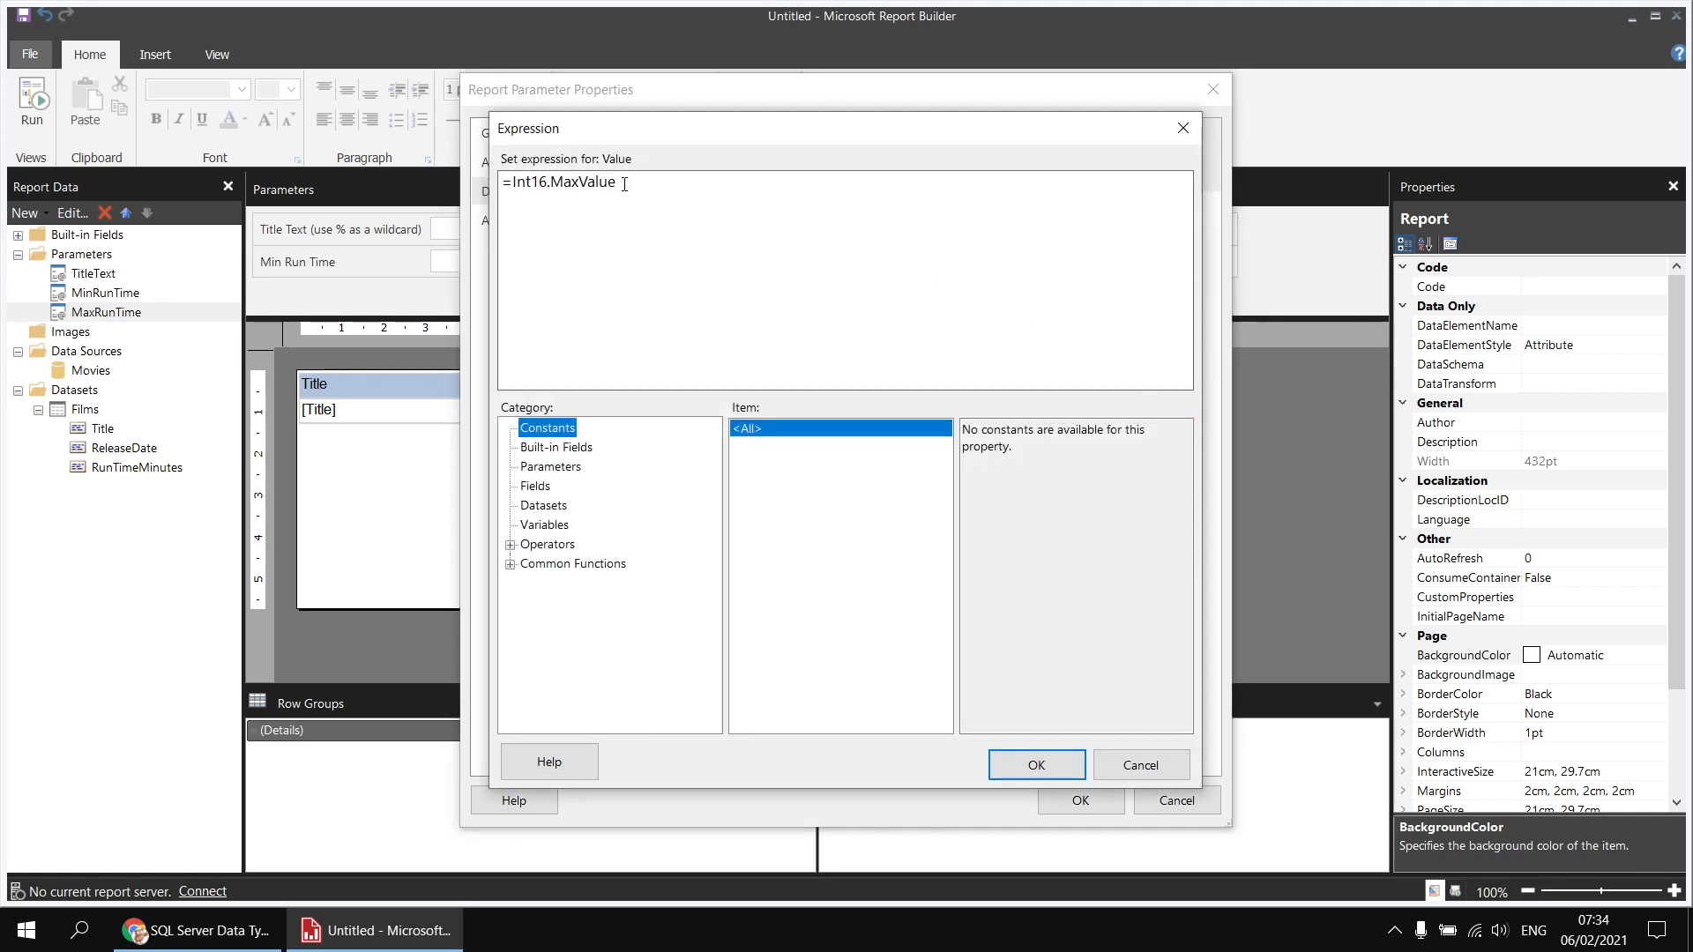
drag(625, 183, 514, 185)
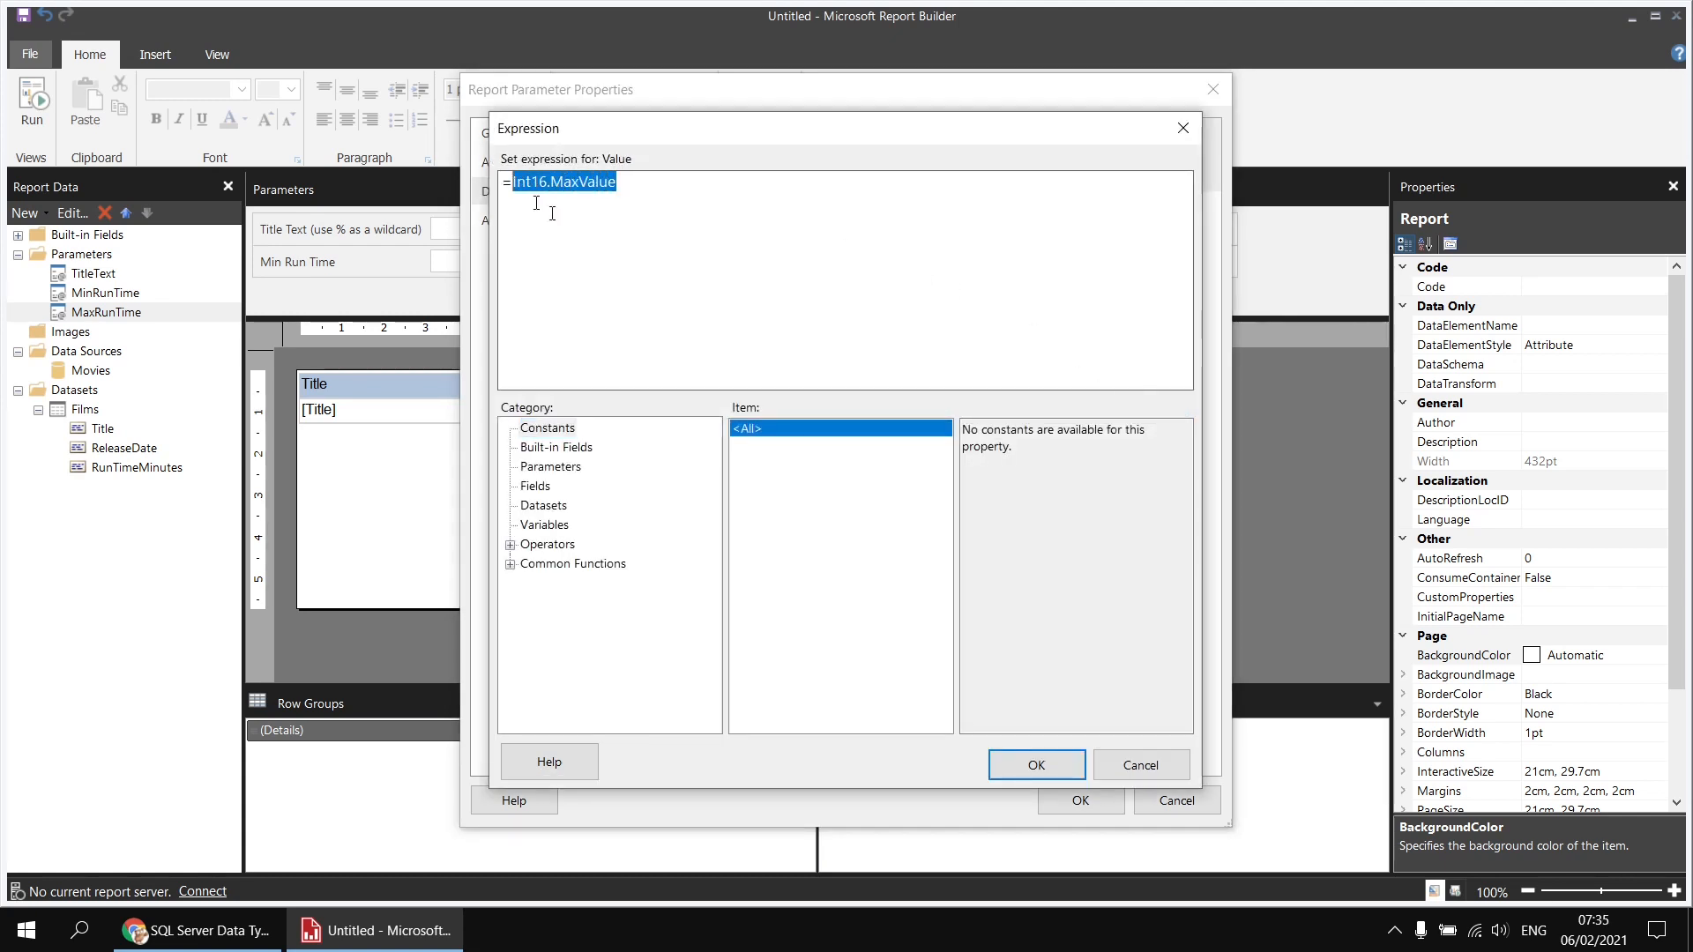
key(Delete)
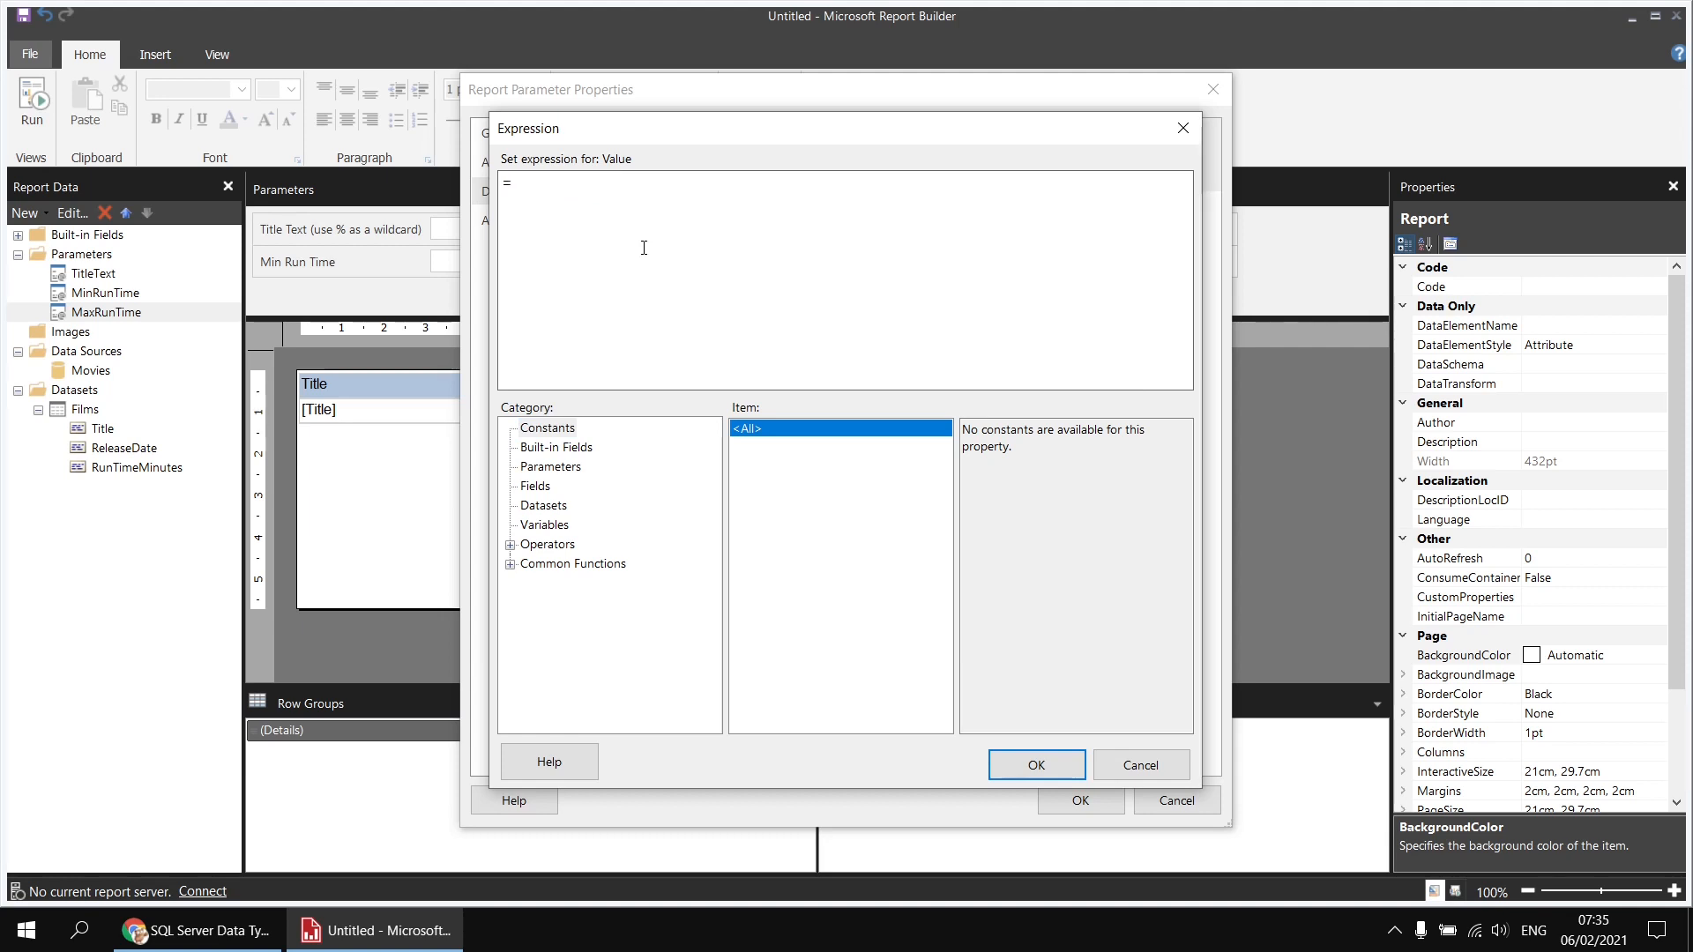
Look up the Max aggregate function and insert Sum(RunTimeMinutes) from the Films dataset into the expression.
click(510, 565)
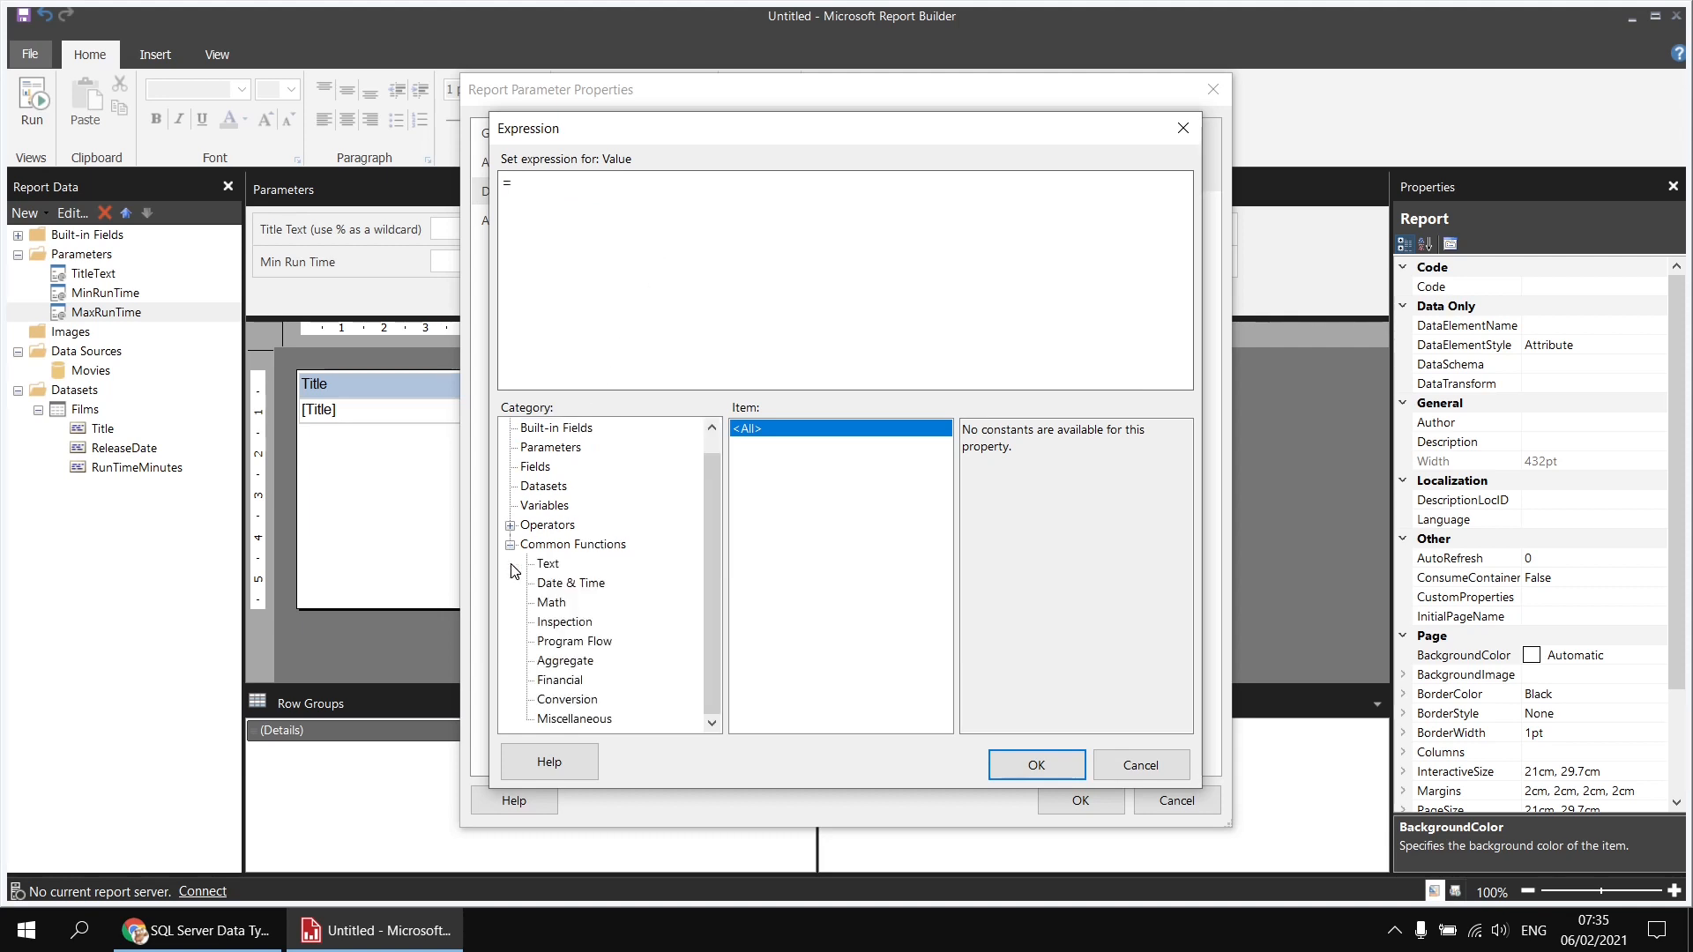
click(578, 665)
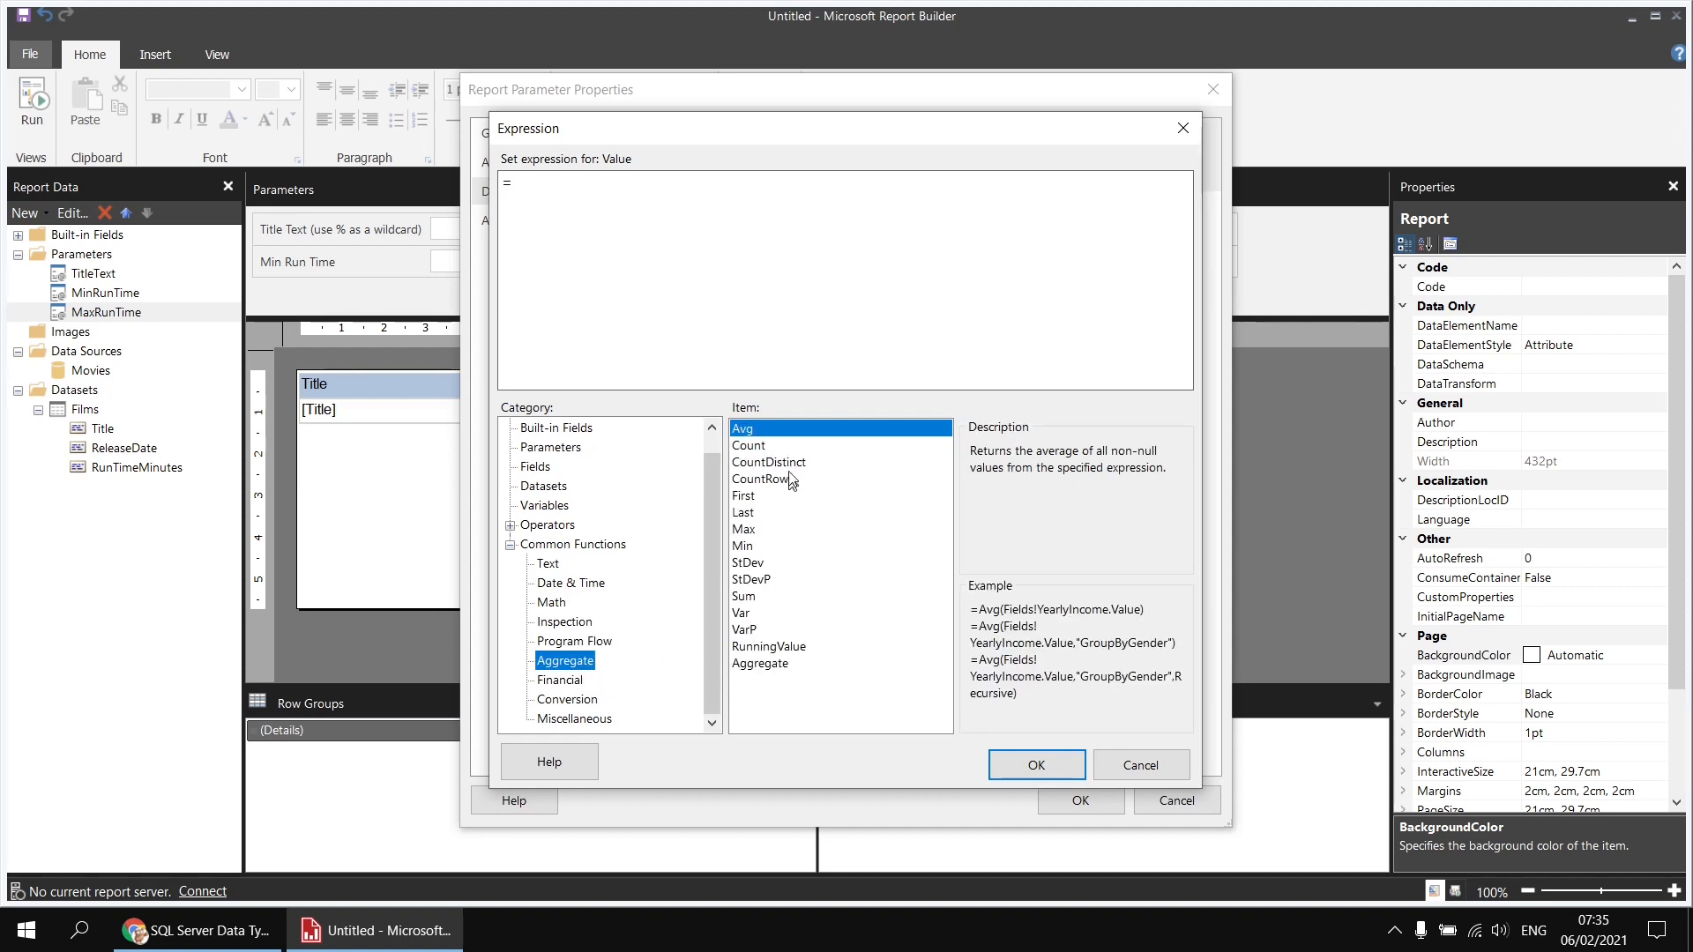
click(754, 534)
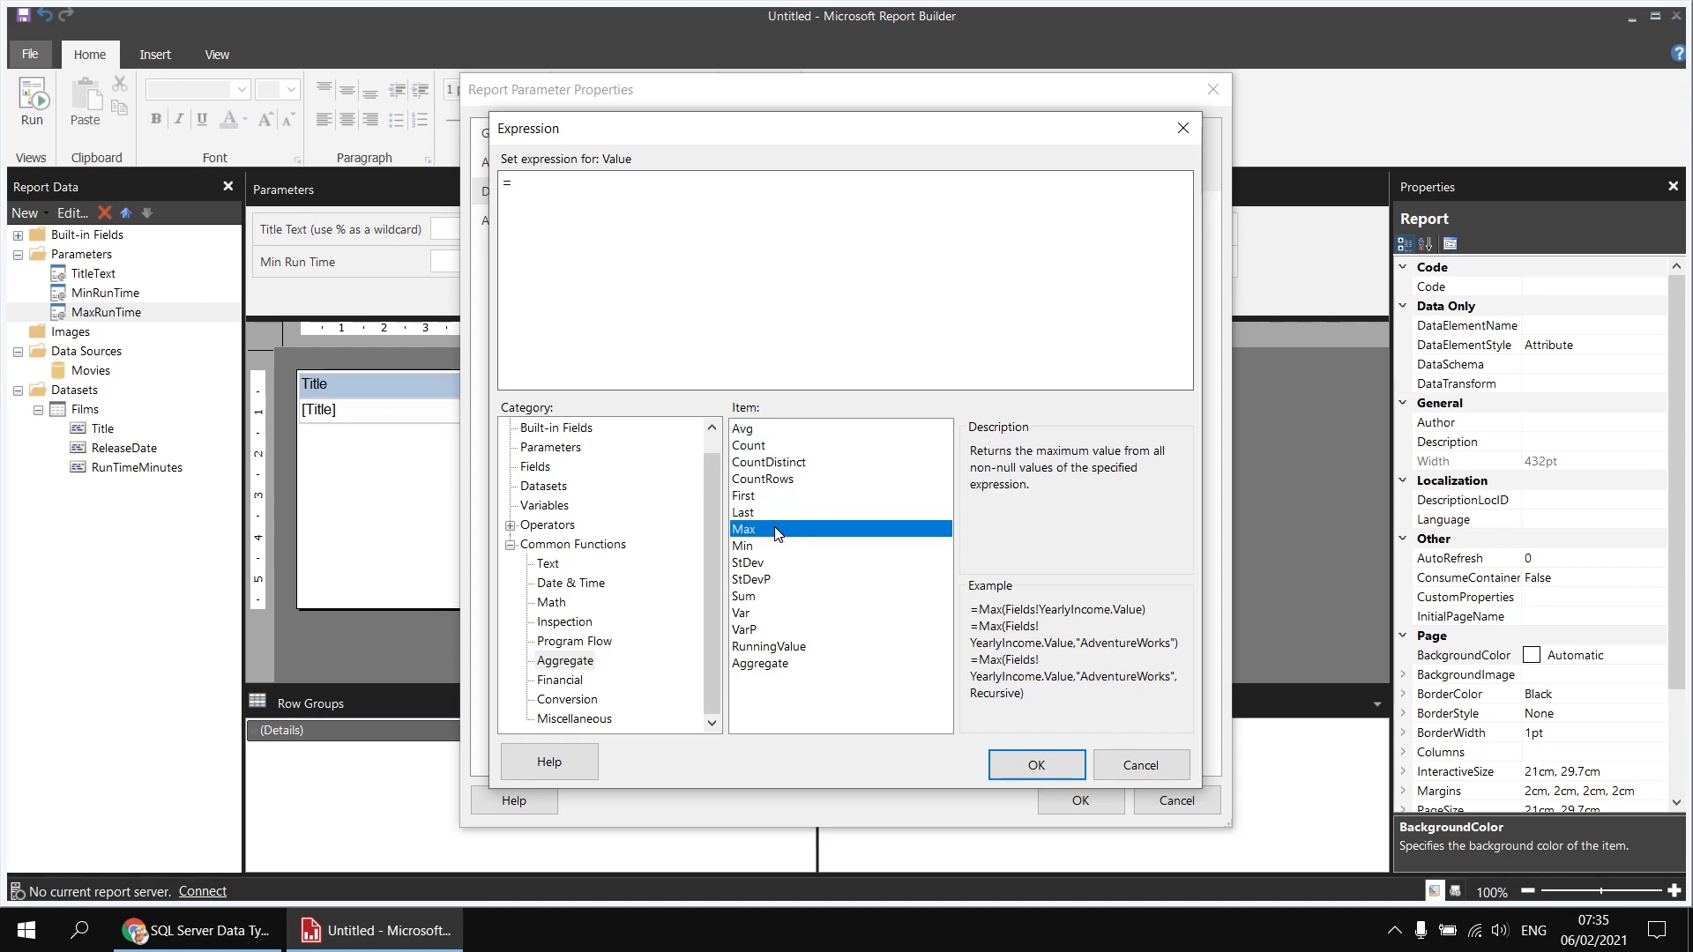
click(545, 470)
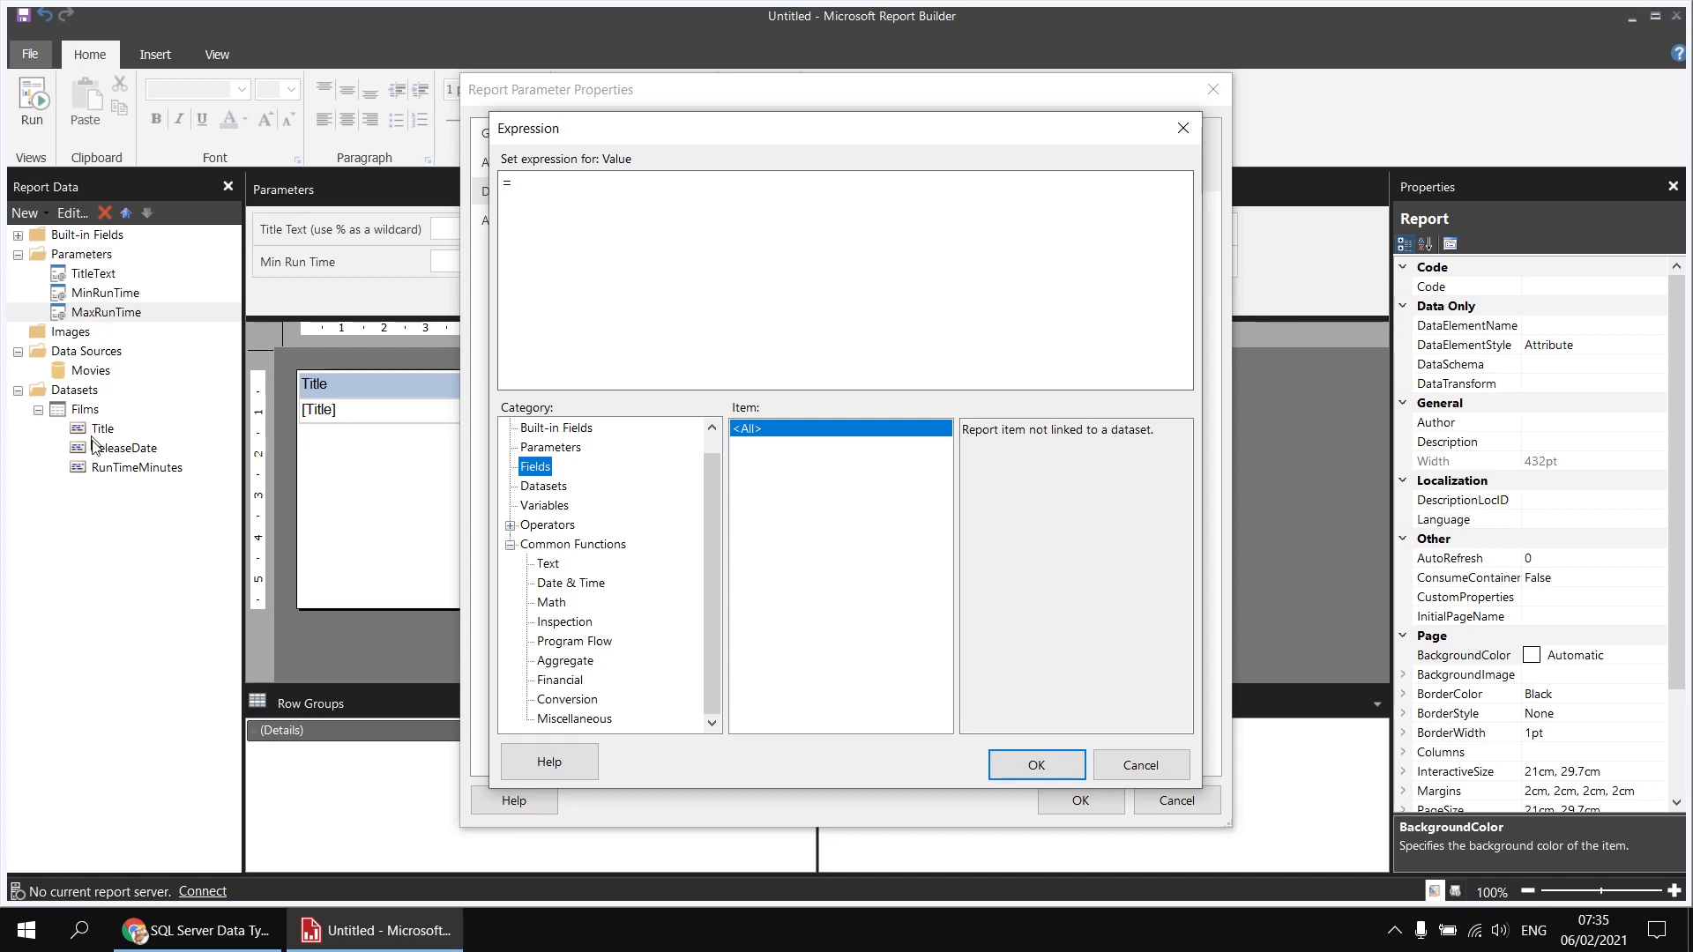
click(541, 492)
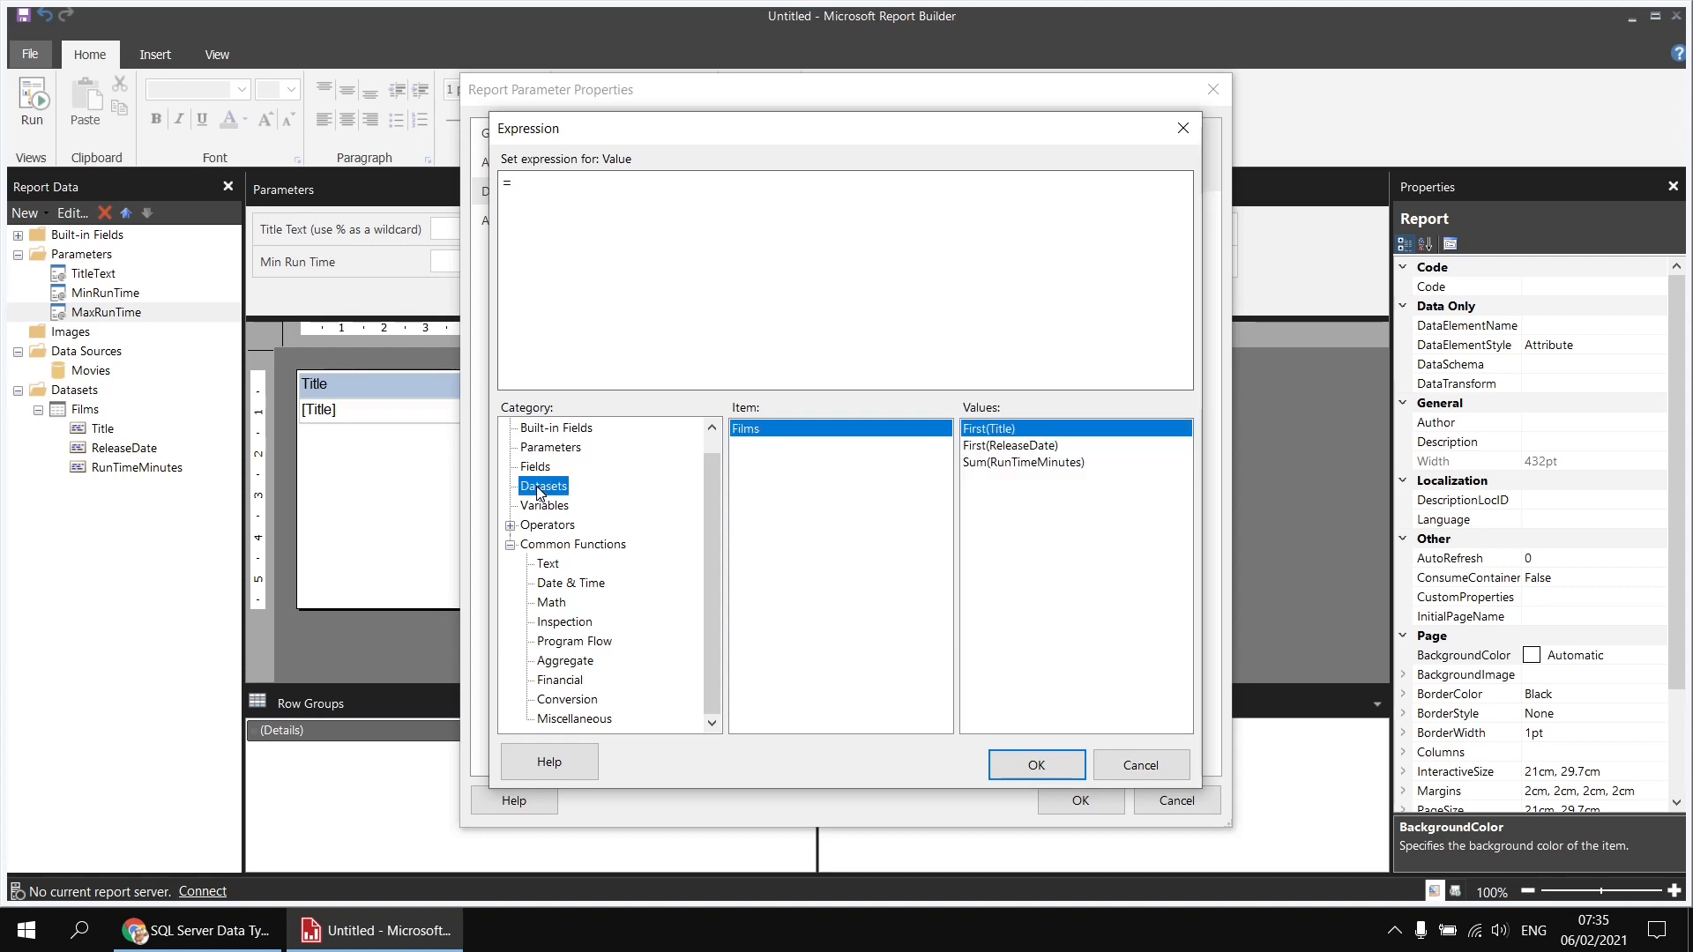
click(748, 431)
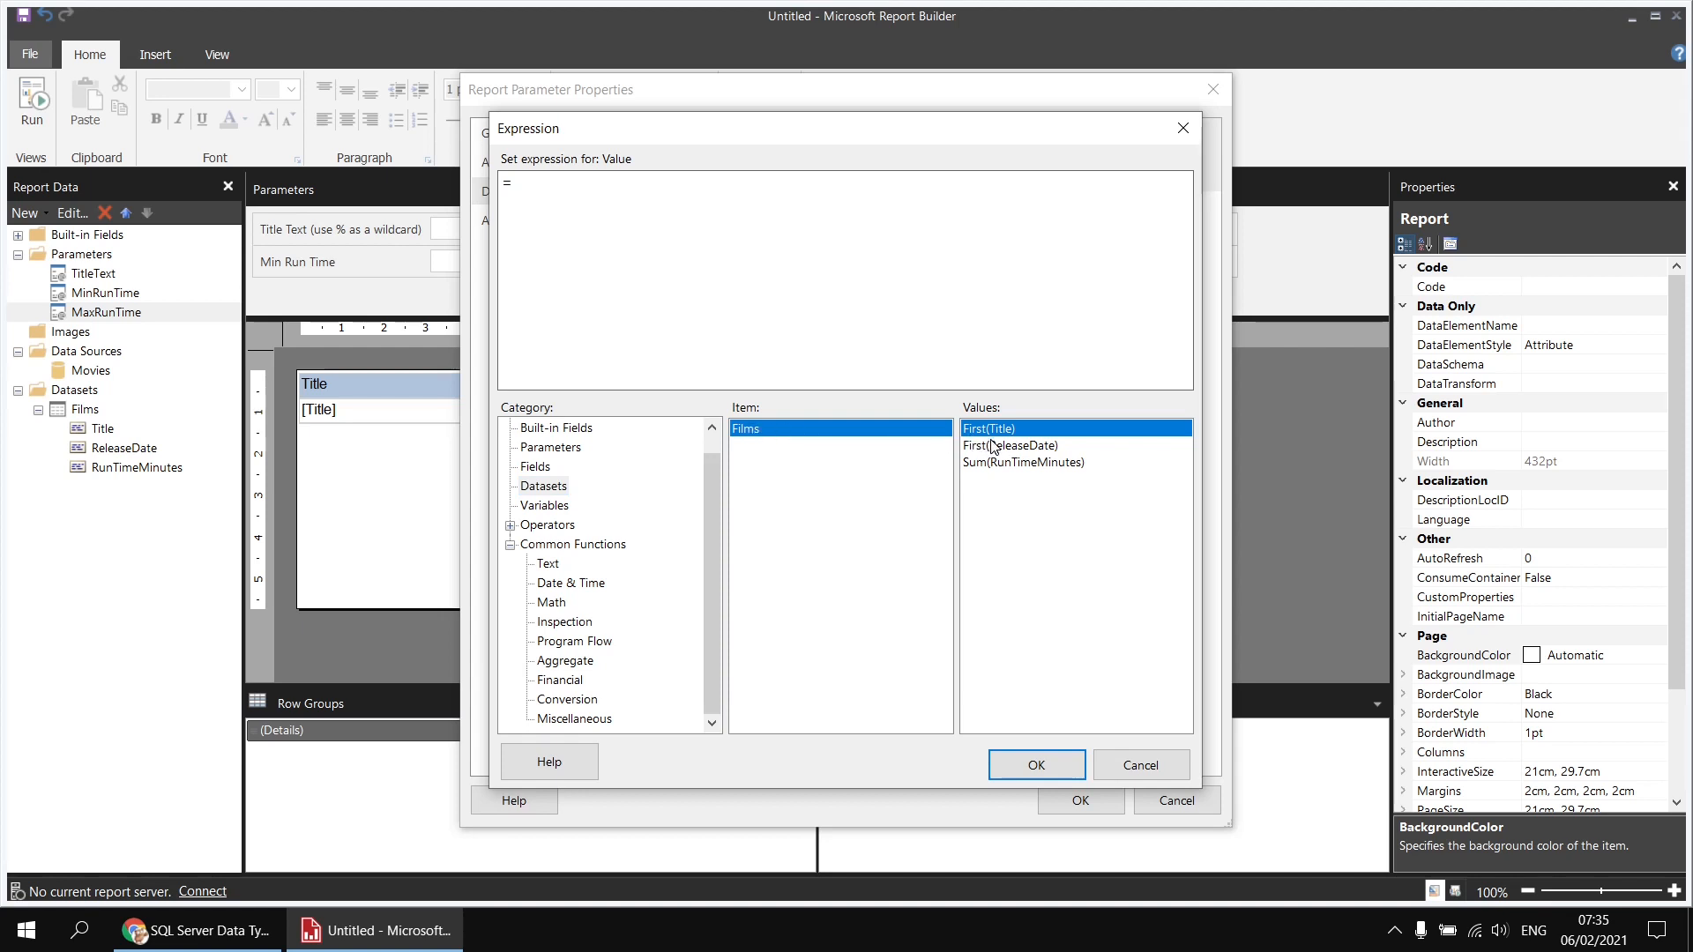
click(1011, 463)
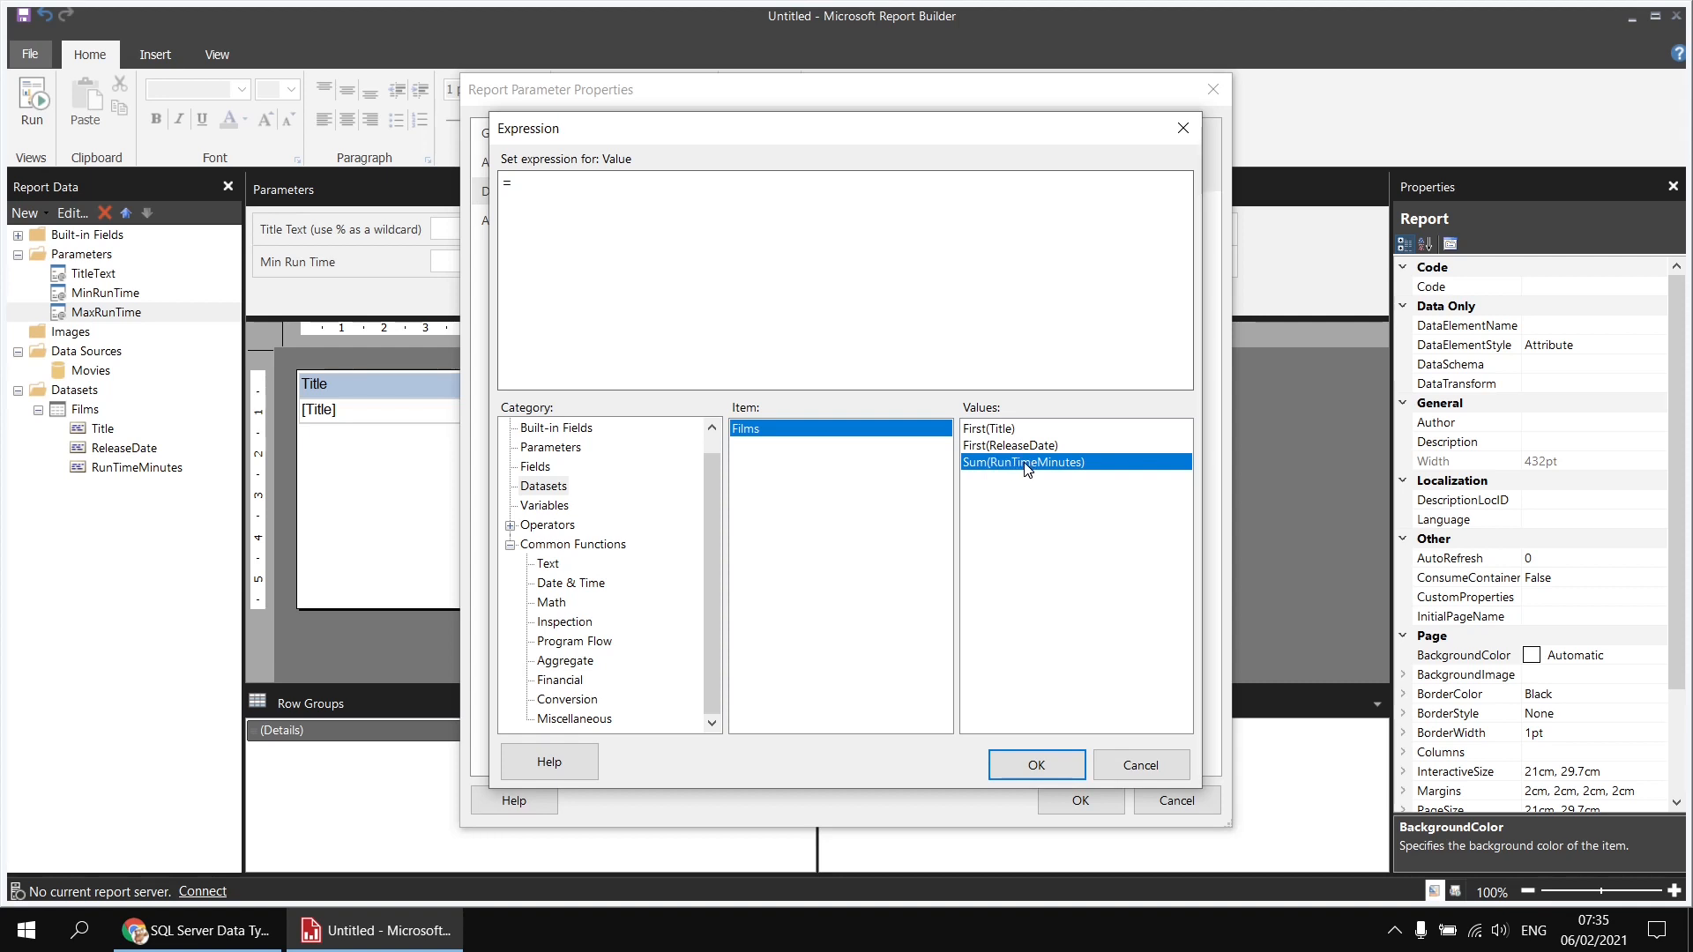
double_click(1028, 462)
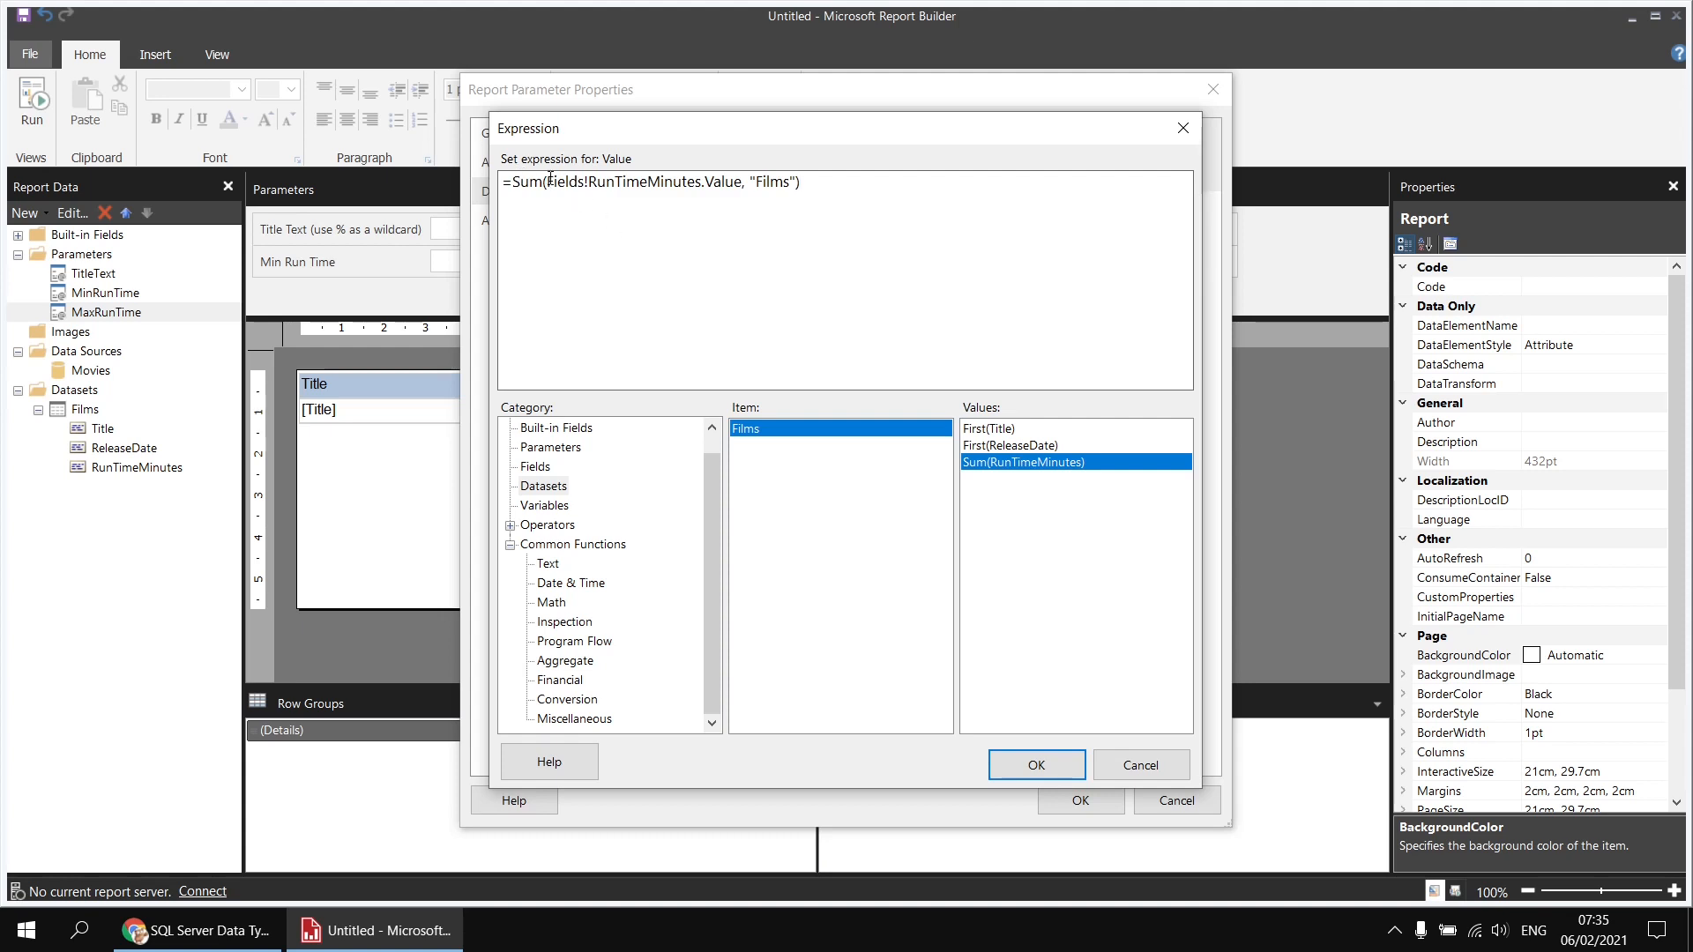
Change the aggregate to Max so the expression reads =Max(Fields!RunTimeMinutes.Value, "Films"), and save the MaxRunTime parameter.
drag(550, 180, 797, 182)
click(85, 409)
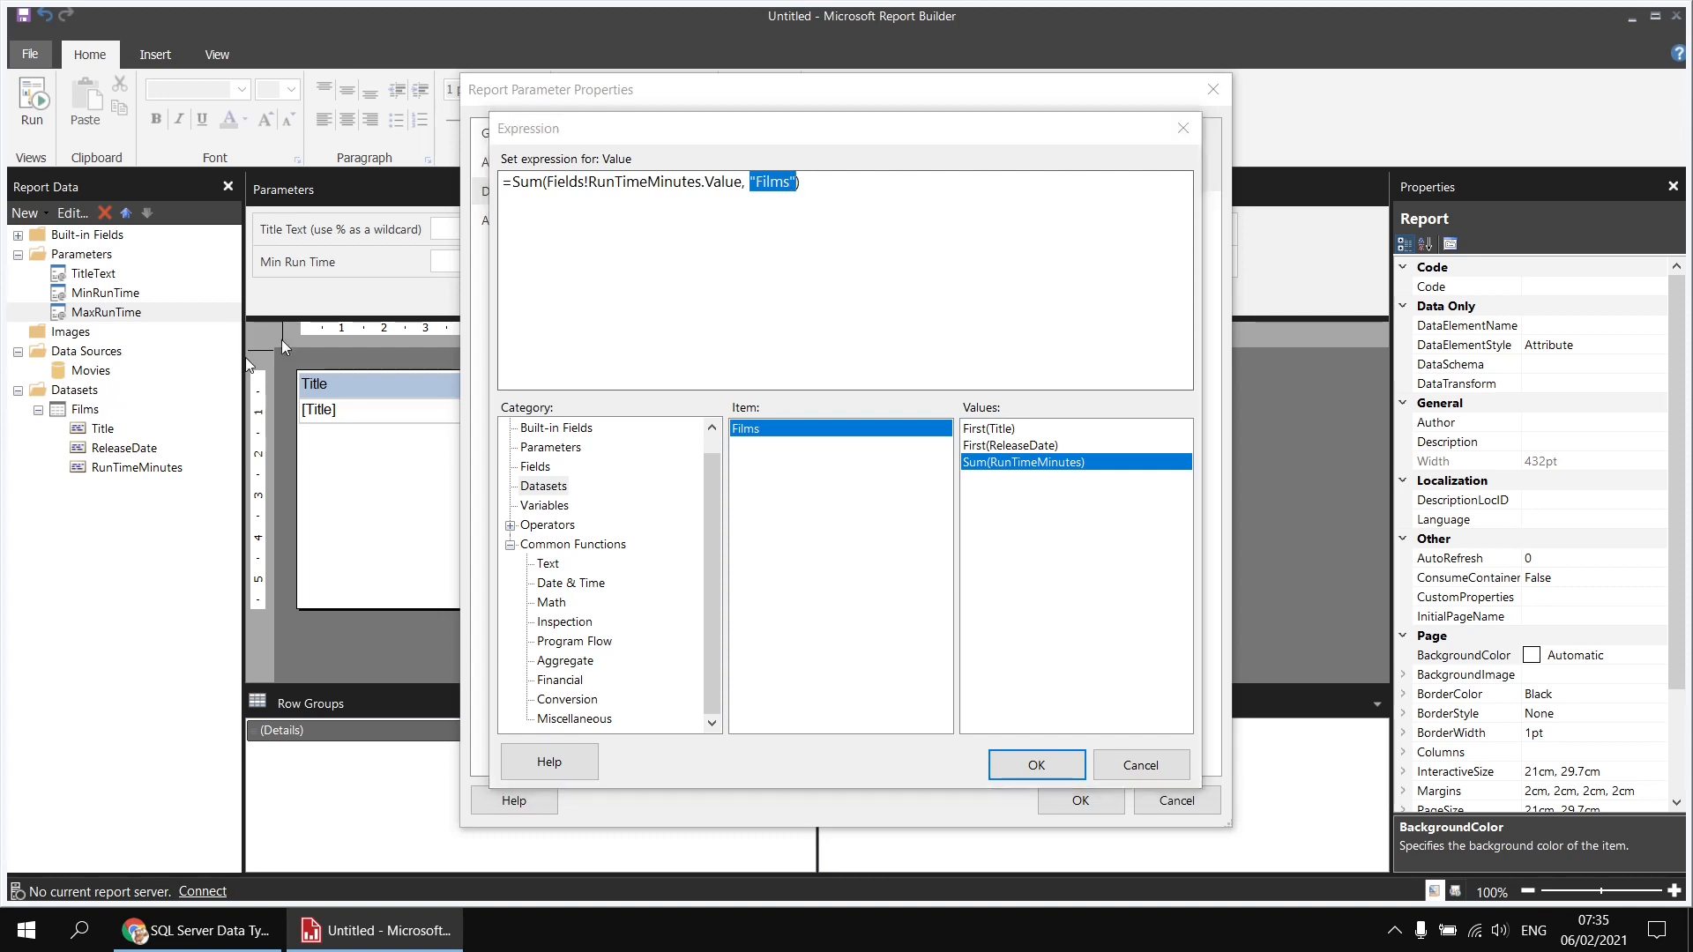
click(774, 182)
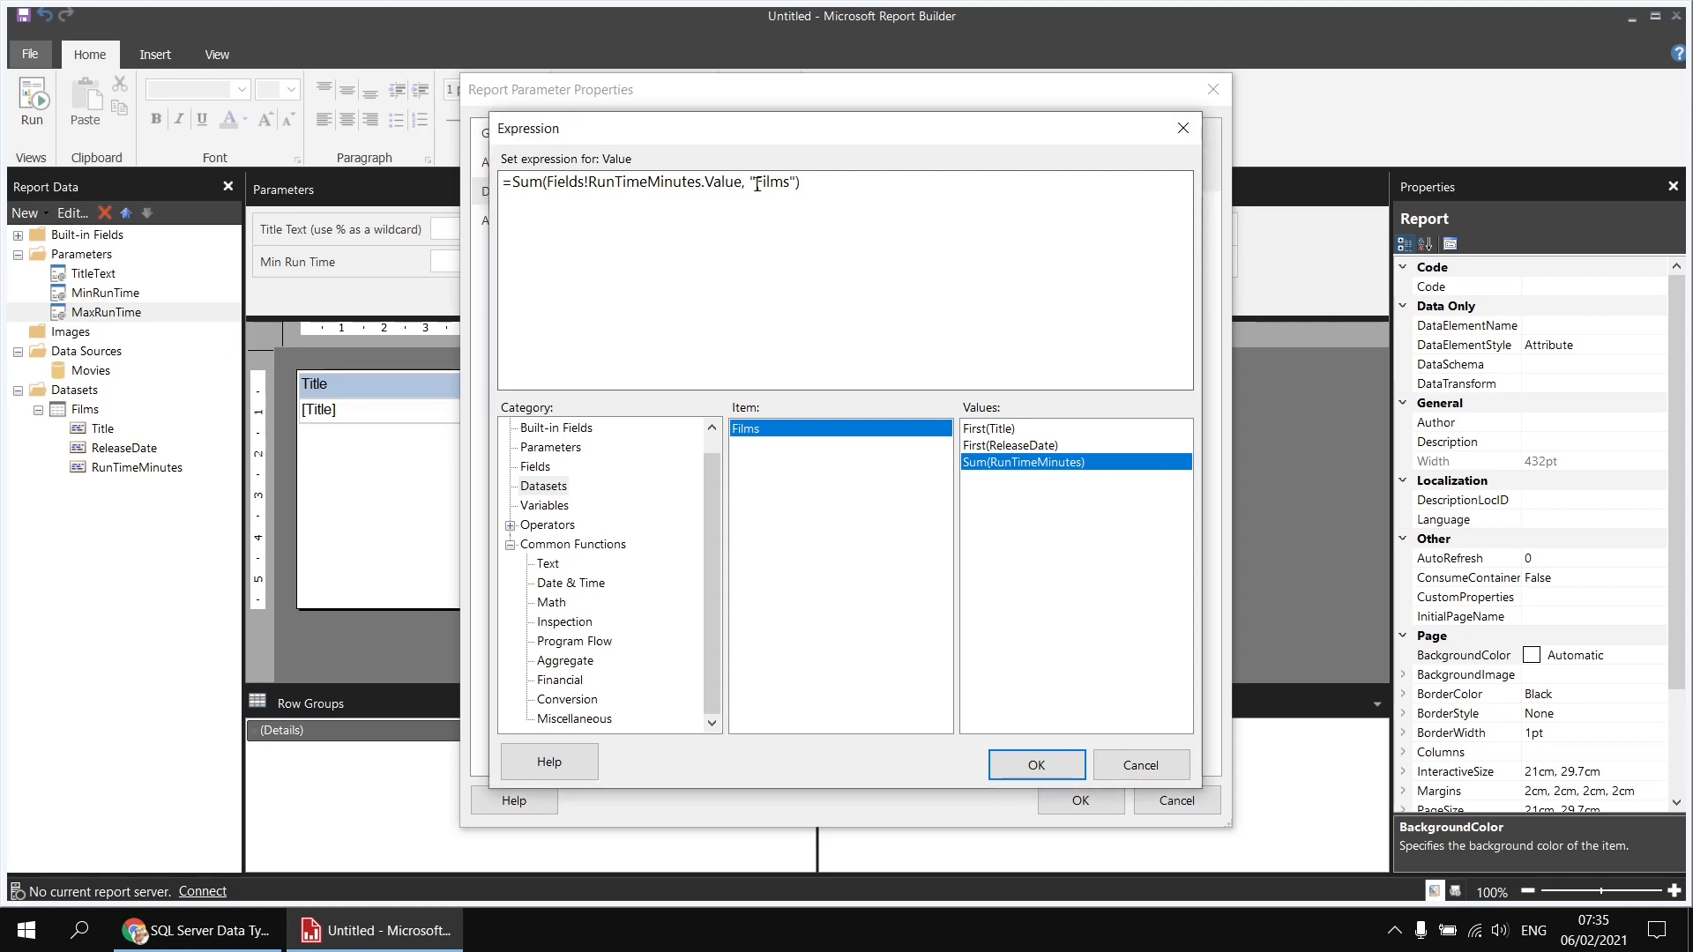
drag(756, 181, 791, 179)
drag(543, 181, 514, 181)
text(Max)
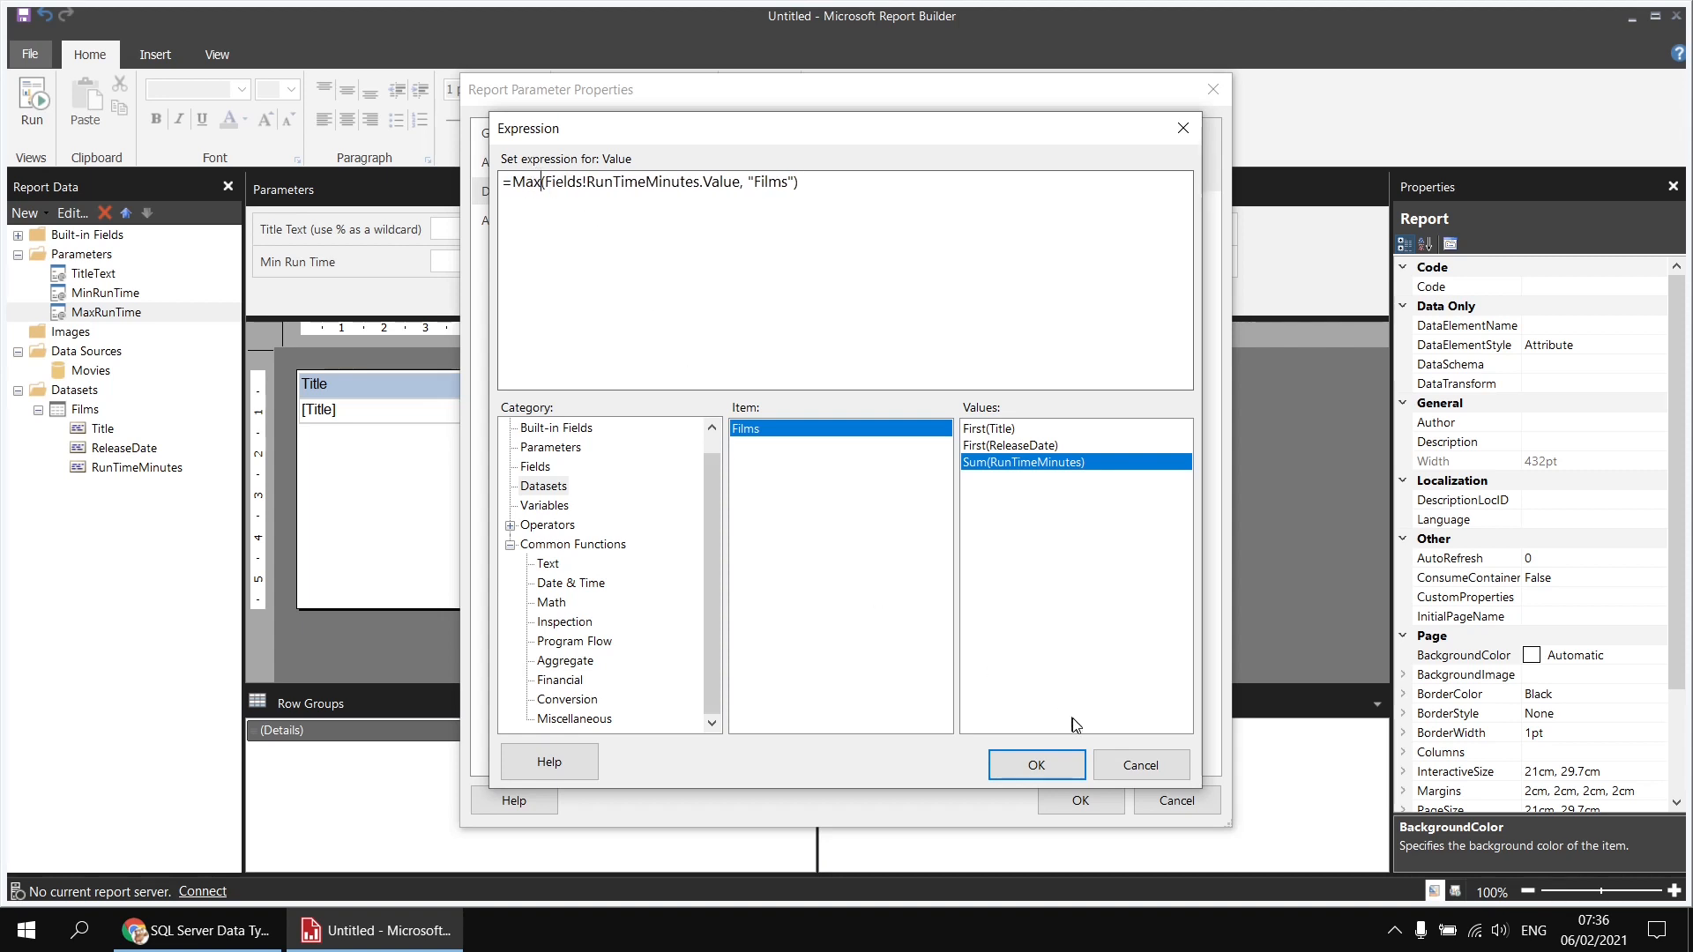
click(1038, 766)
click(1080, 799)
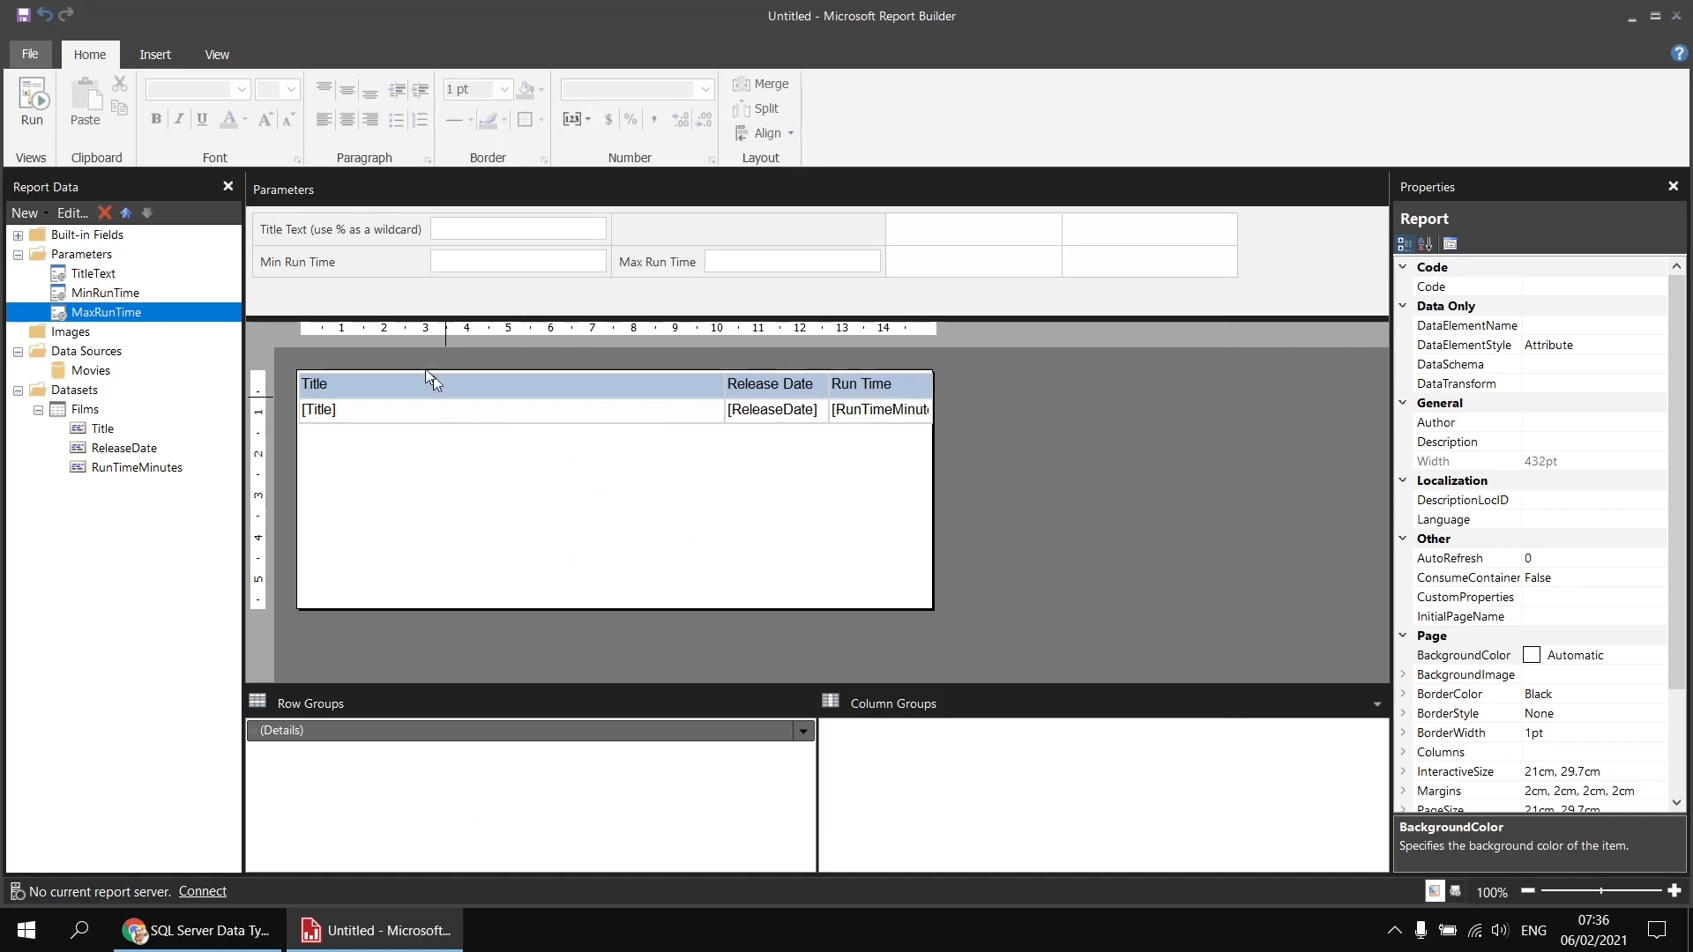
Run the report, read the details of the processing error, dismiss it and return to the design view.
click(33, 107)
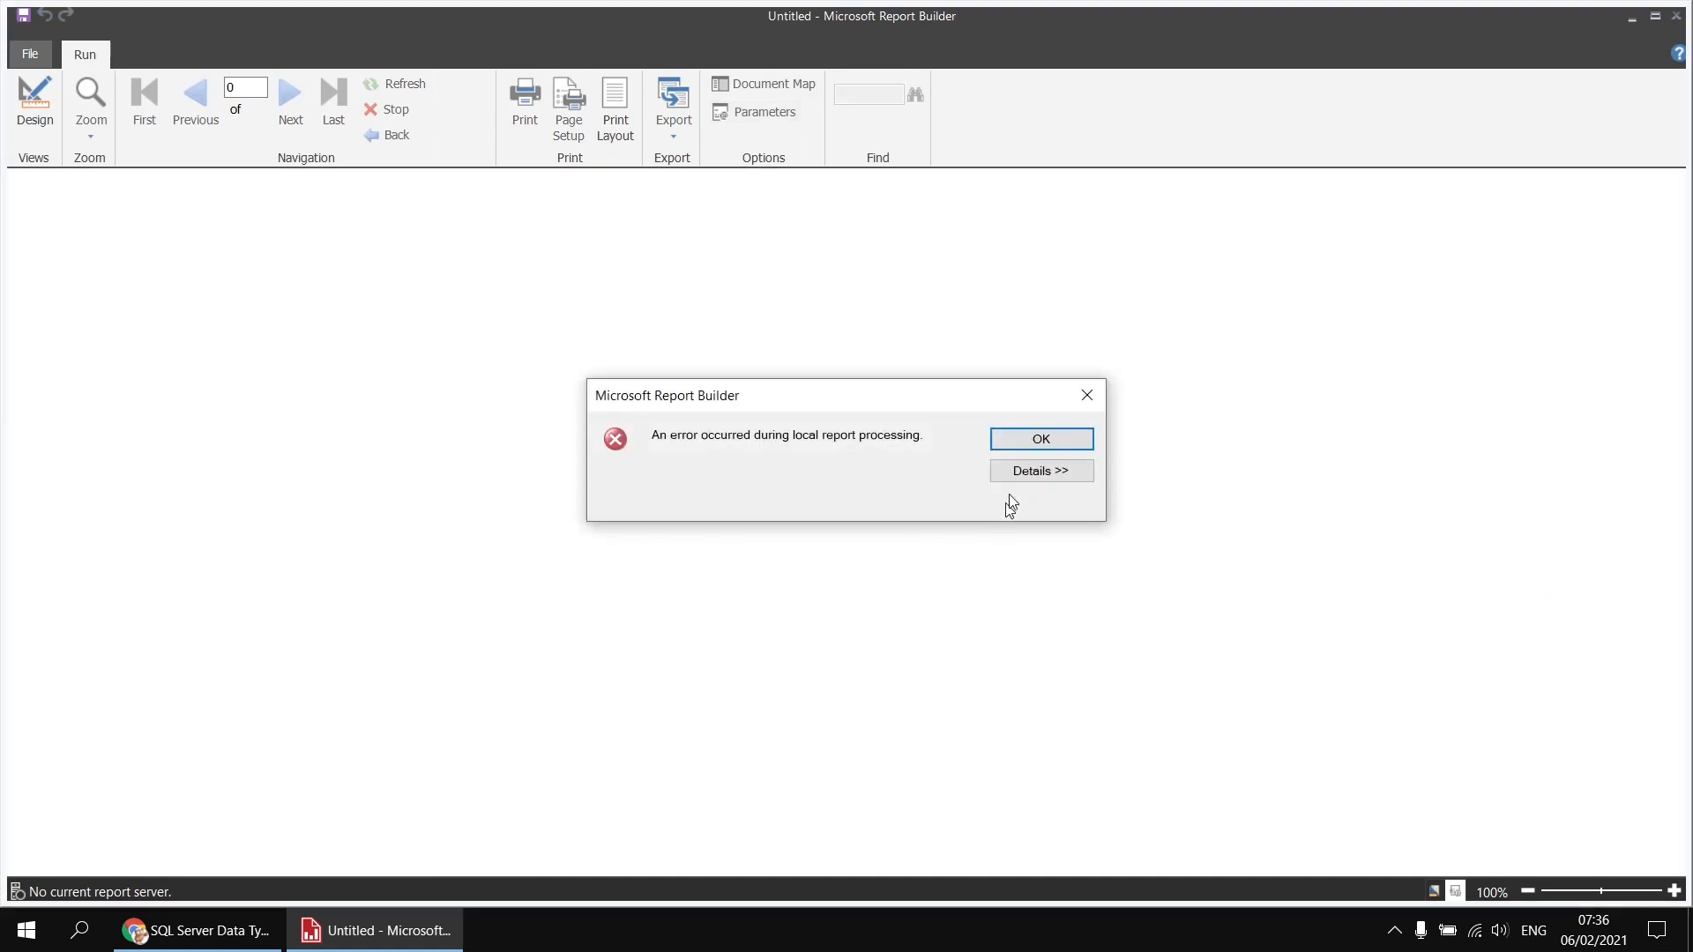
click(1034, 473)
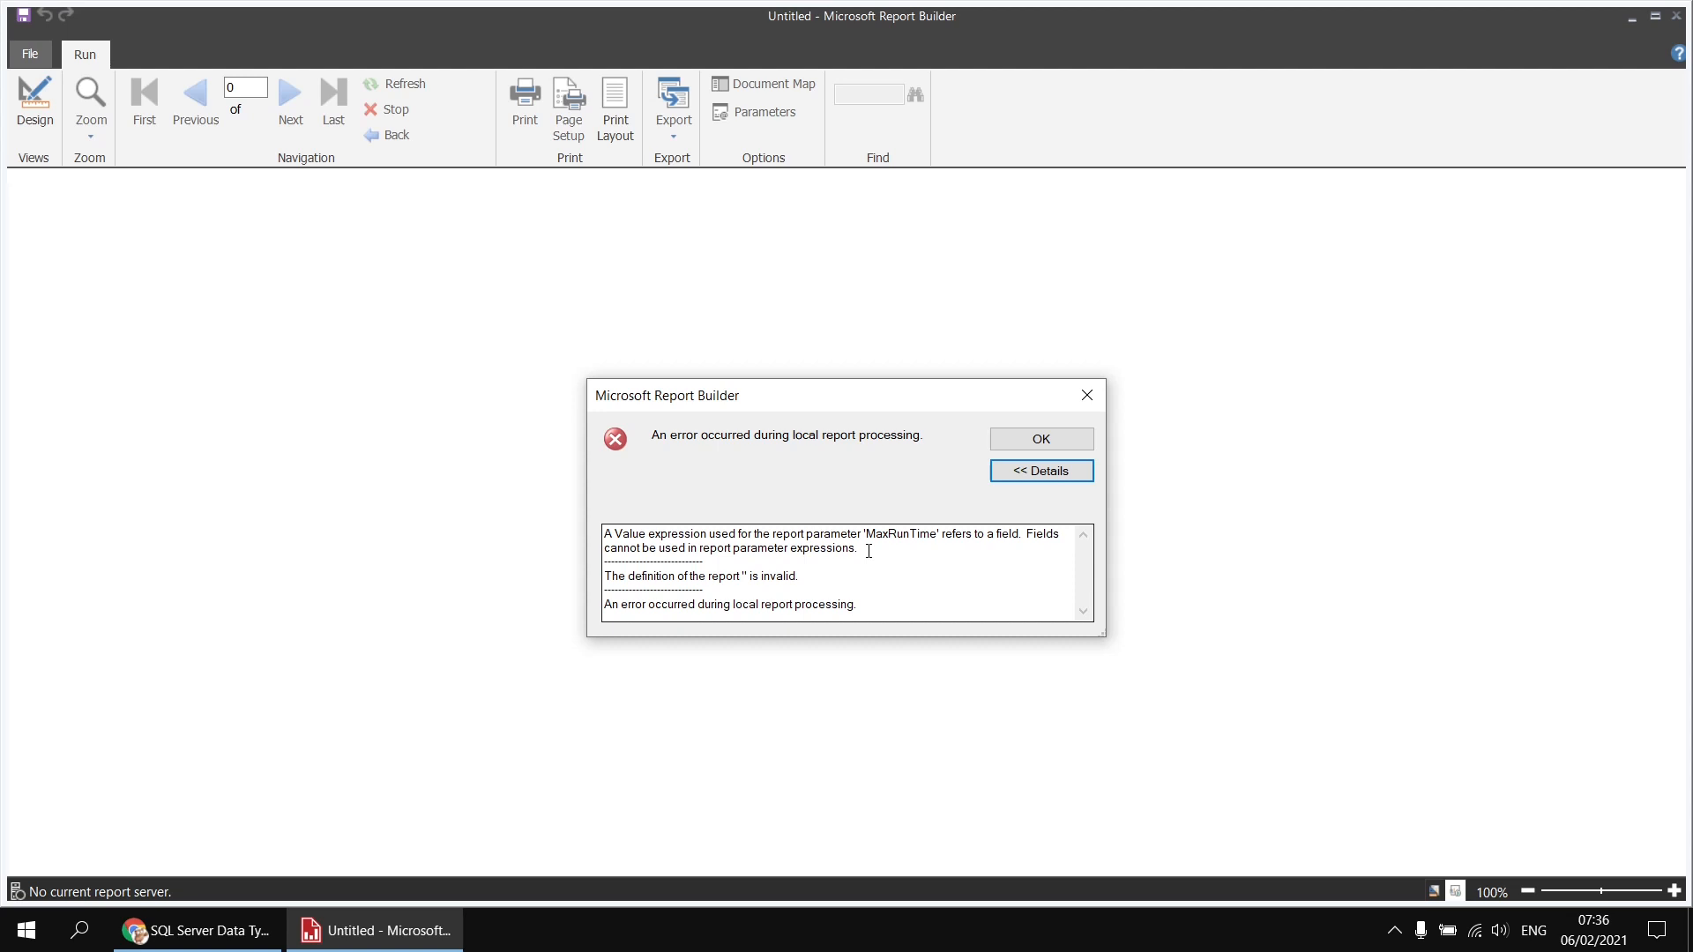
click(1030, 441)
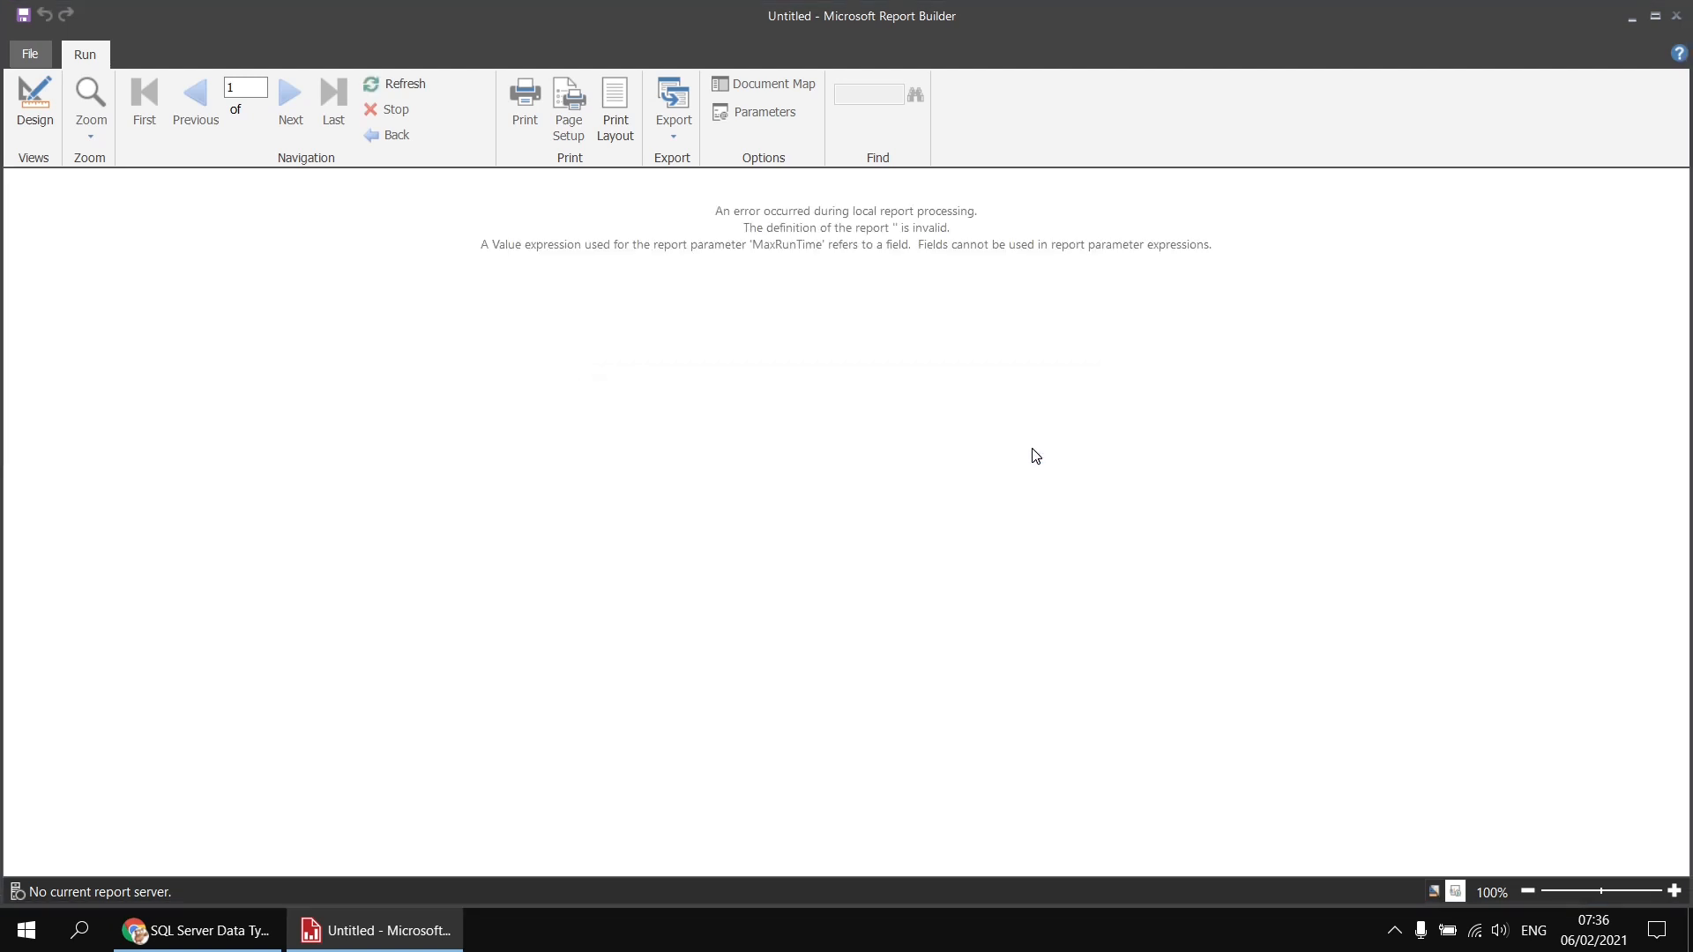
click(36, 108)
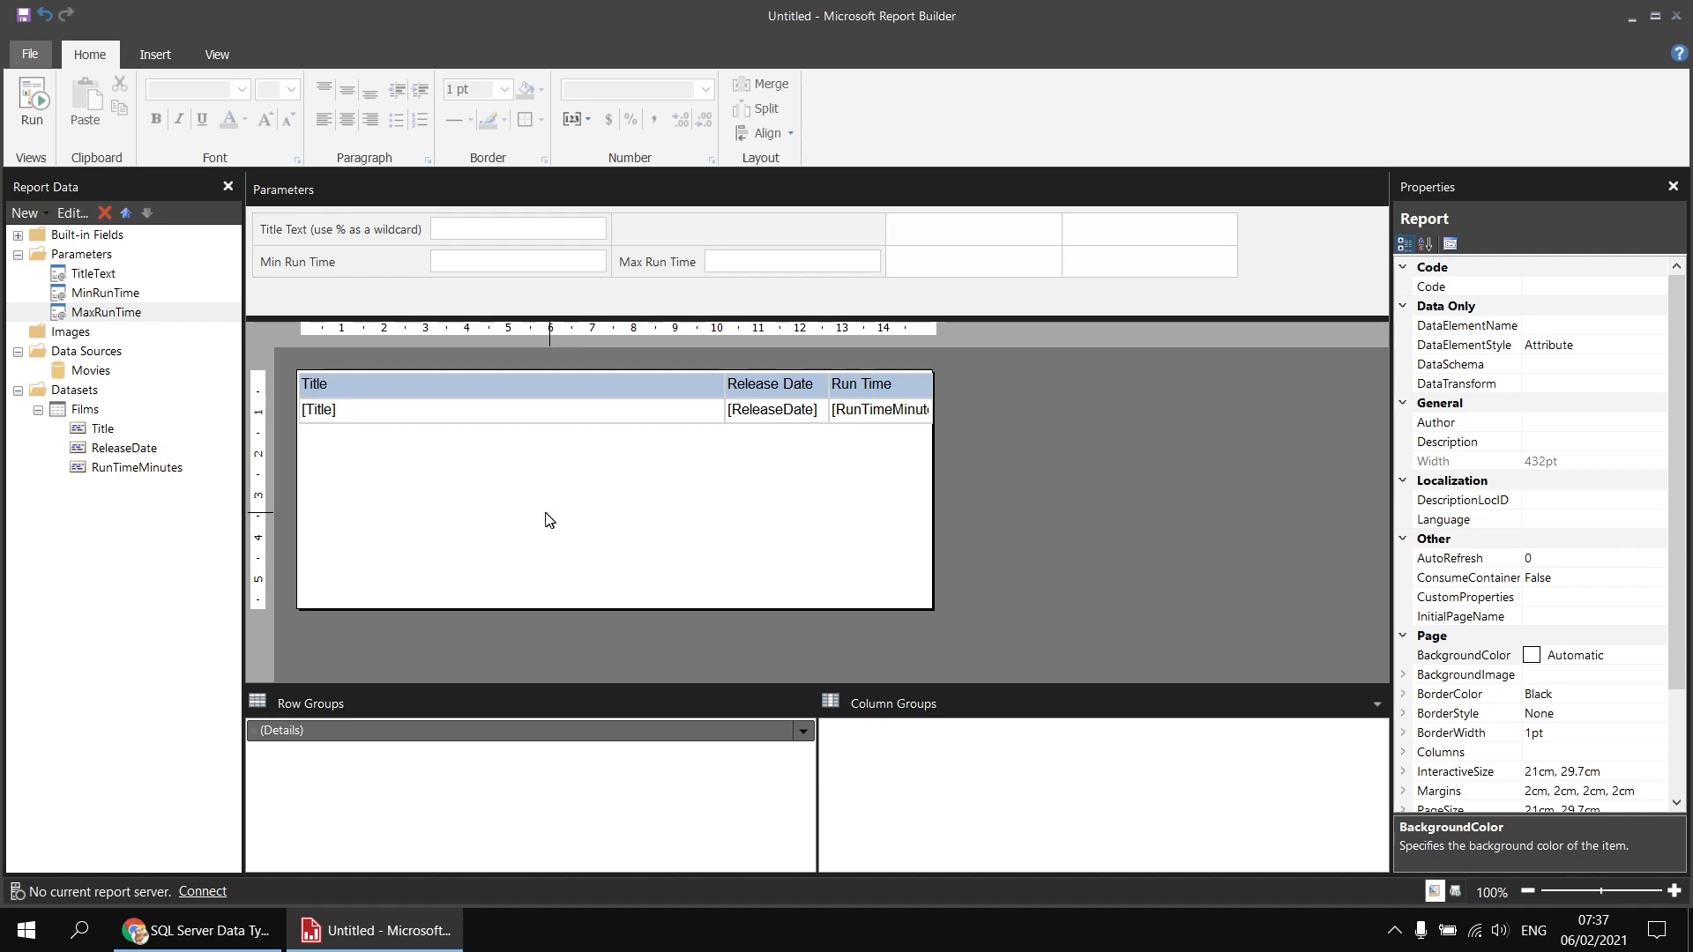
Add an embedded dataset named MinMaxValues based on the Movies data source.
right_click(107, 377)
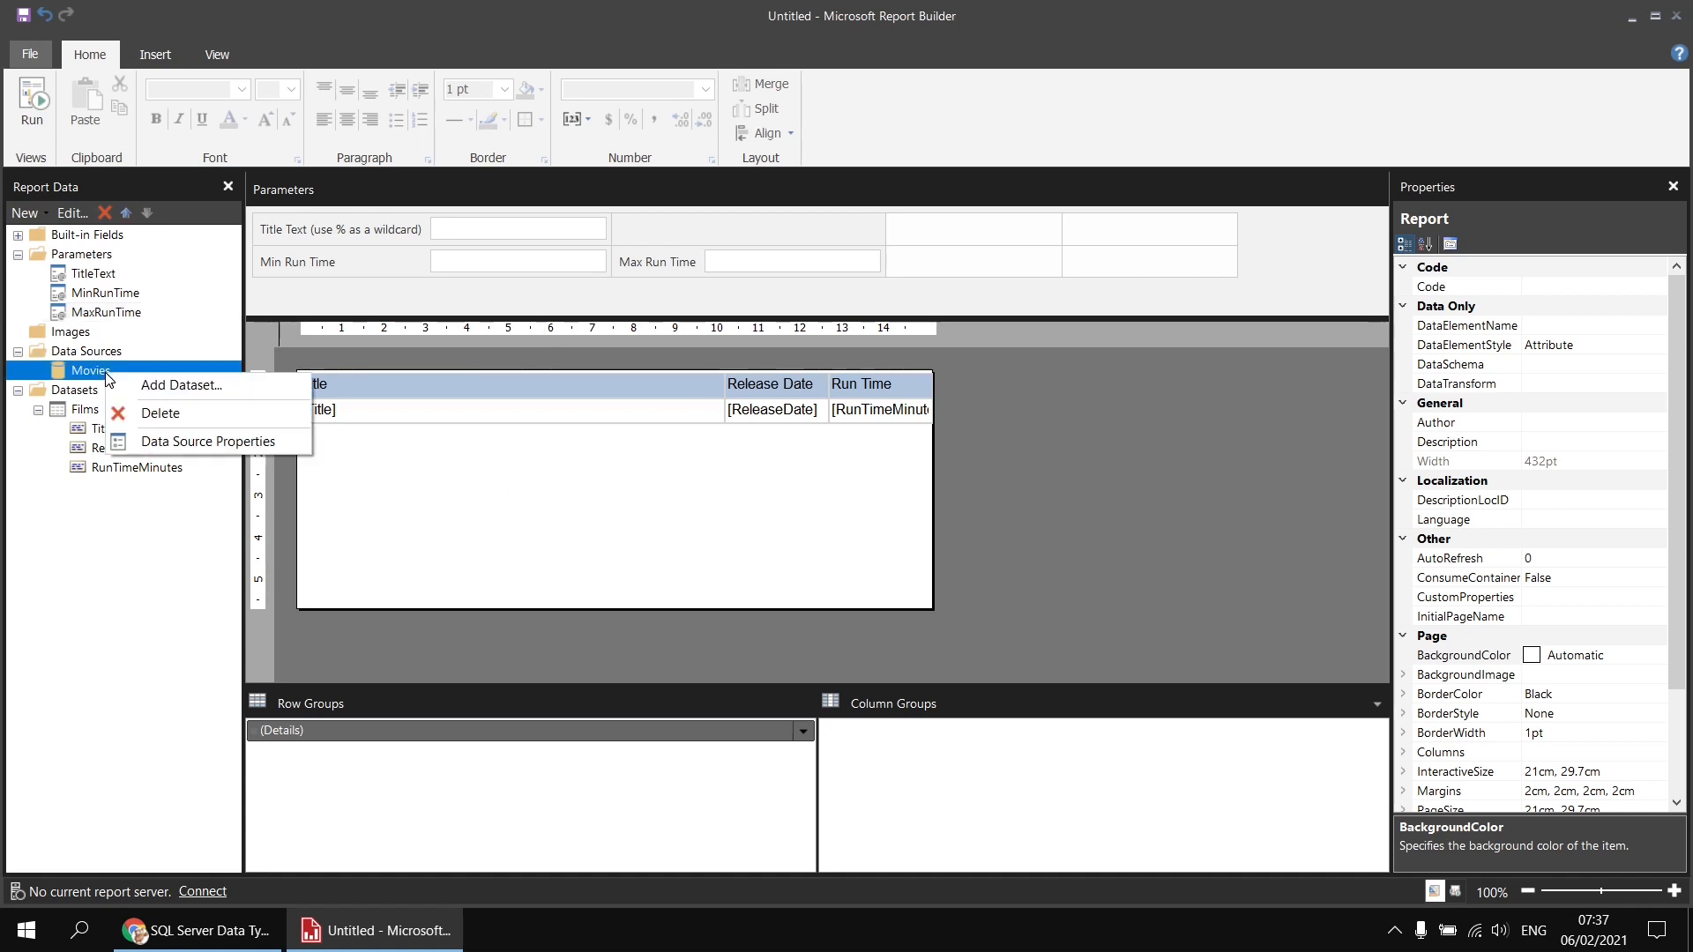
click(172, 387)
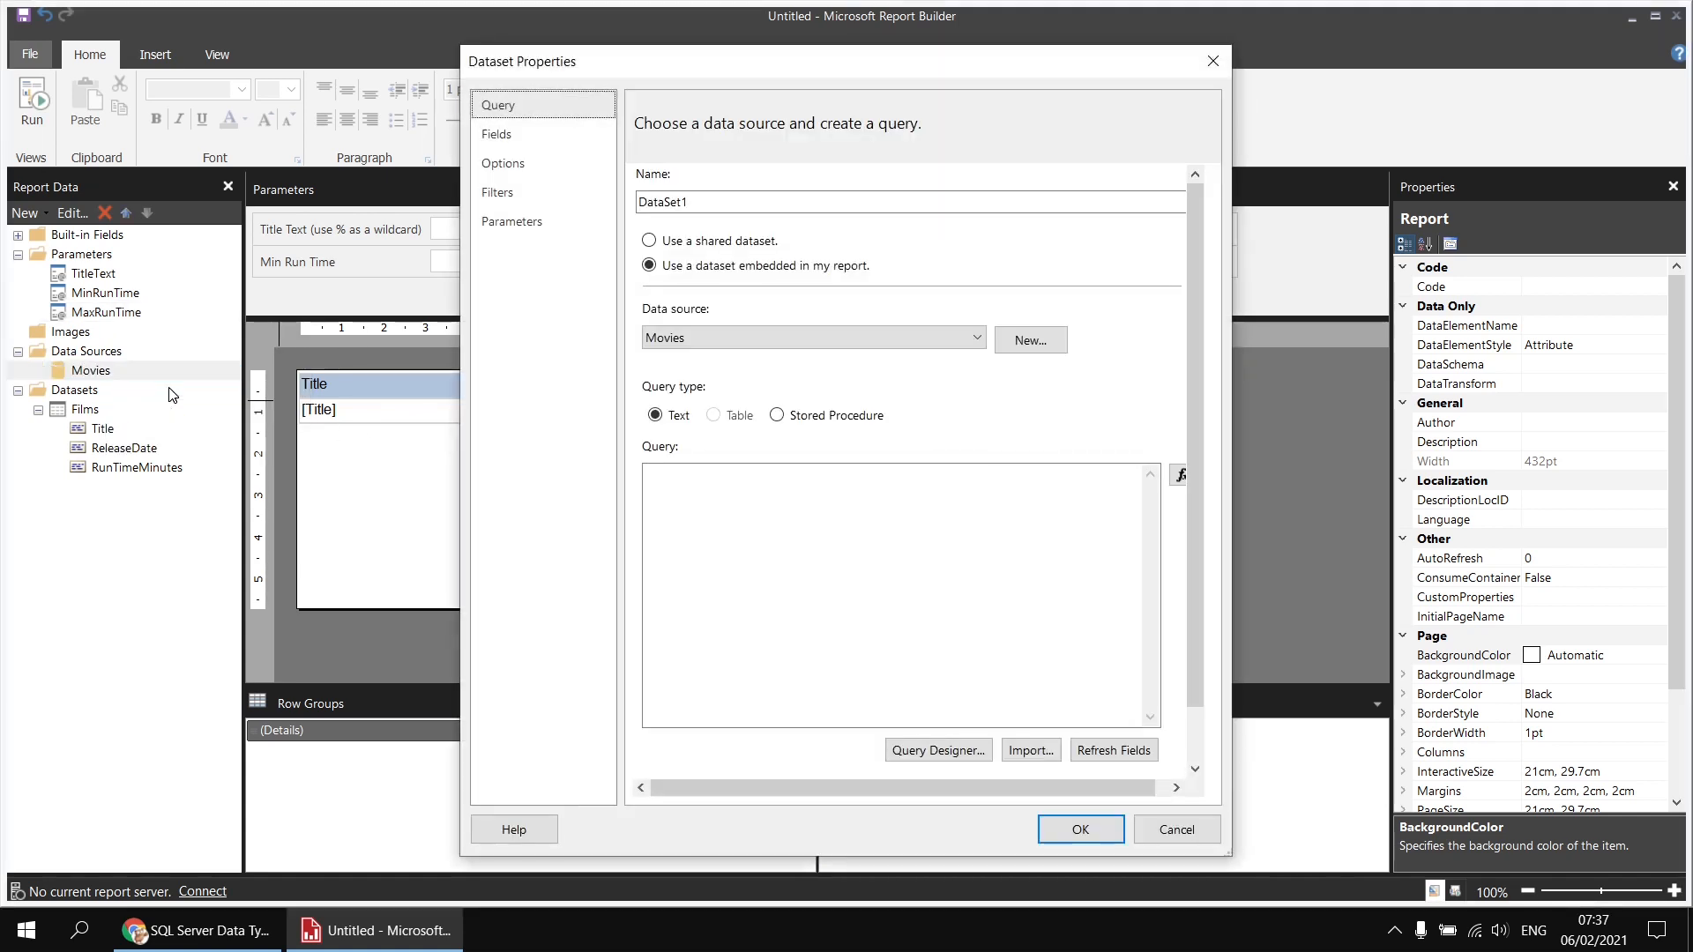
double_click(669, 202)
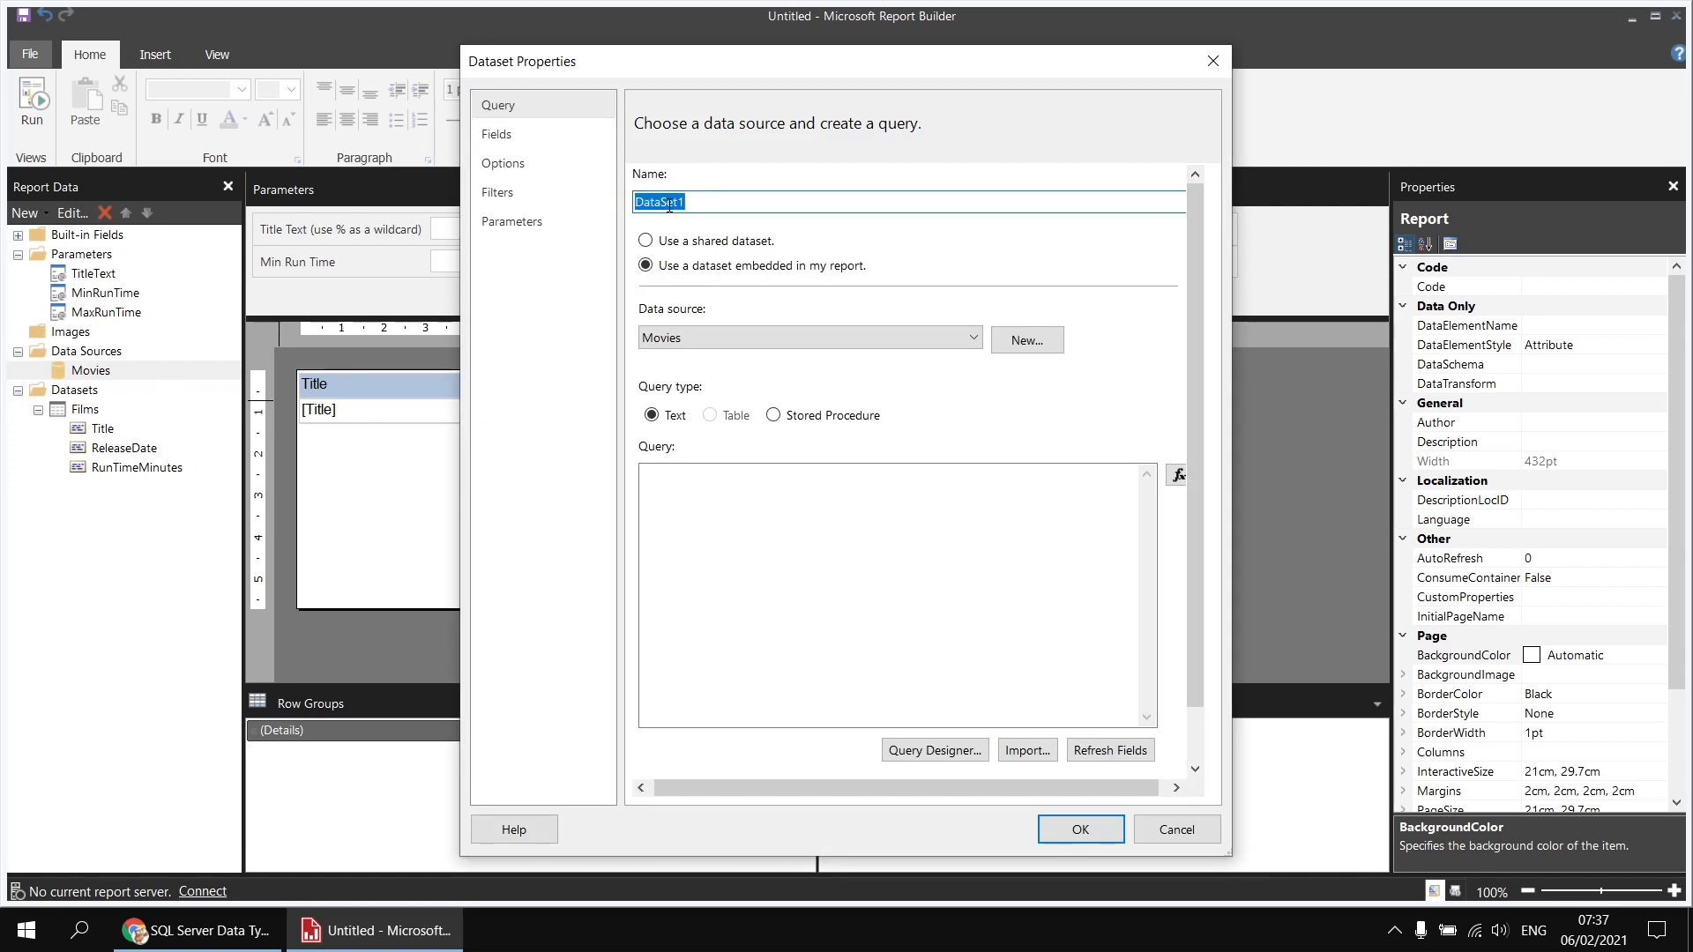
text(MinMaxValues)
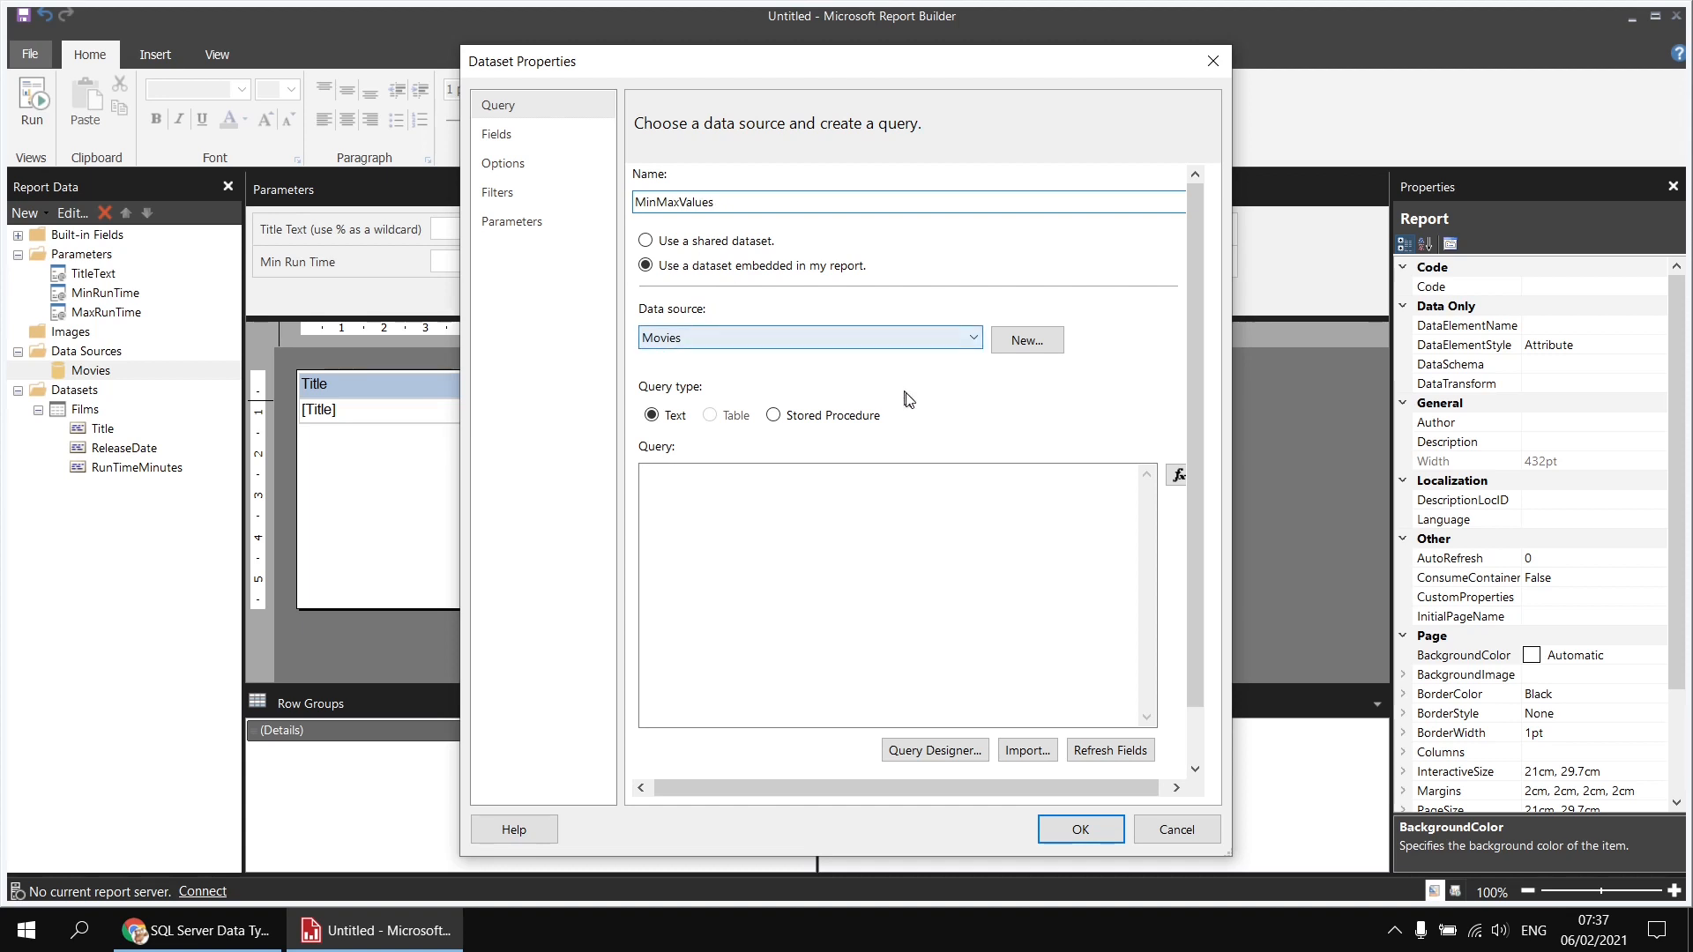
Start designing the dataset's query and include the RunTimeMinutes field from the Film table.
click(936, 750)
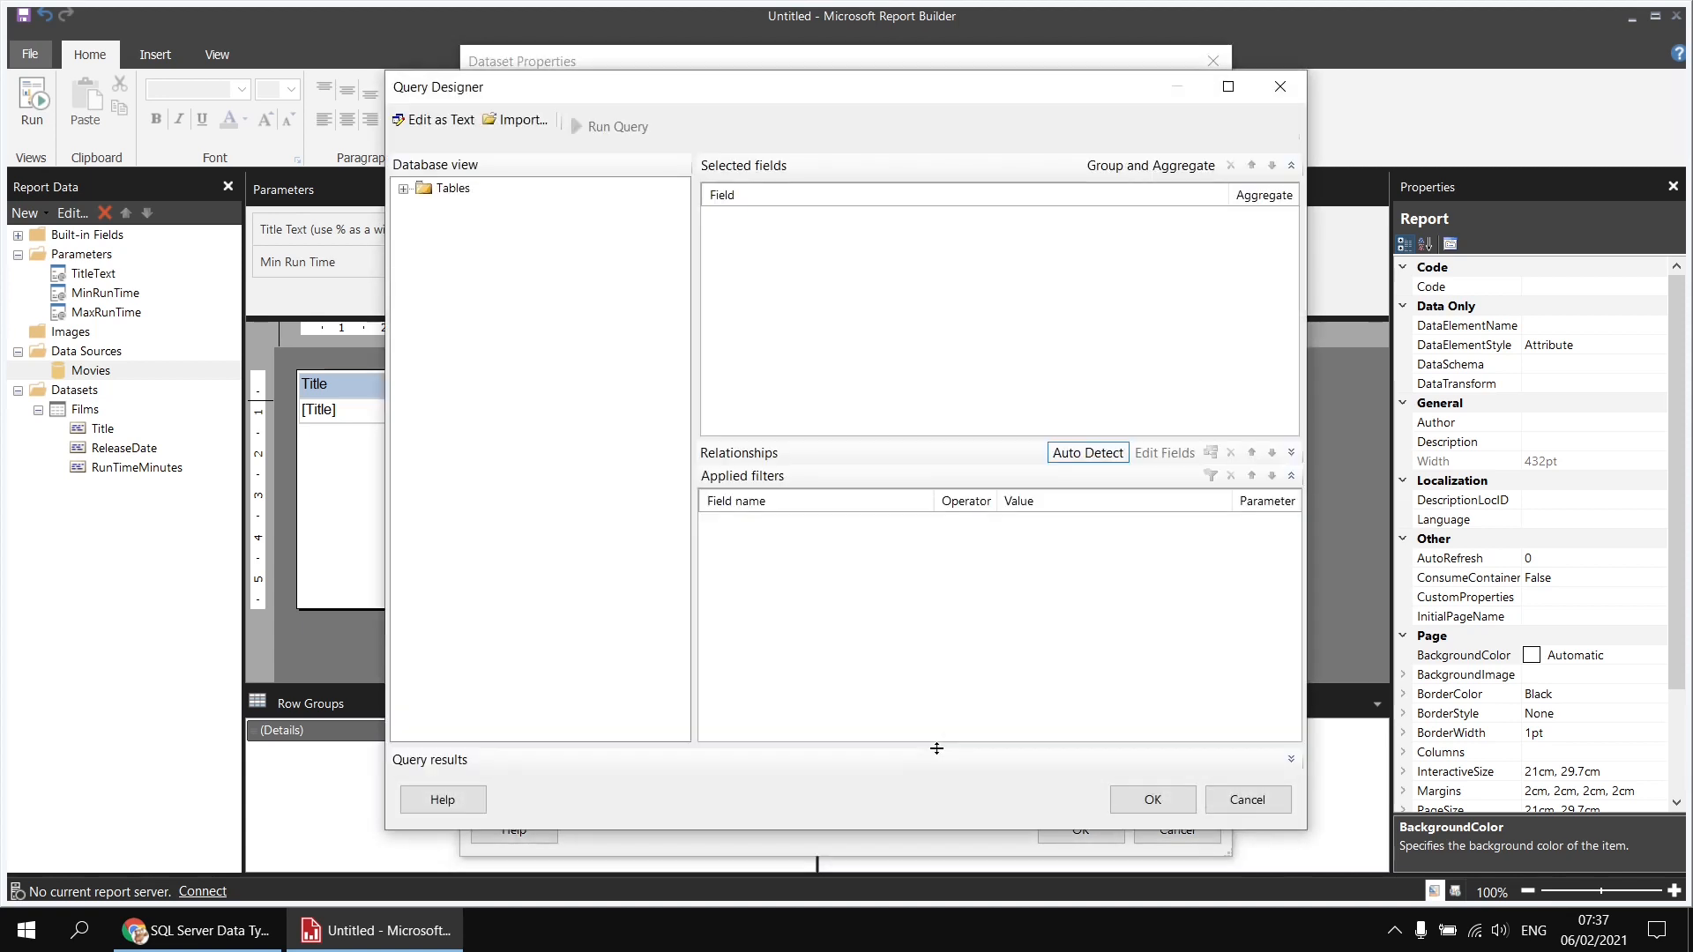
click(403, 190)
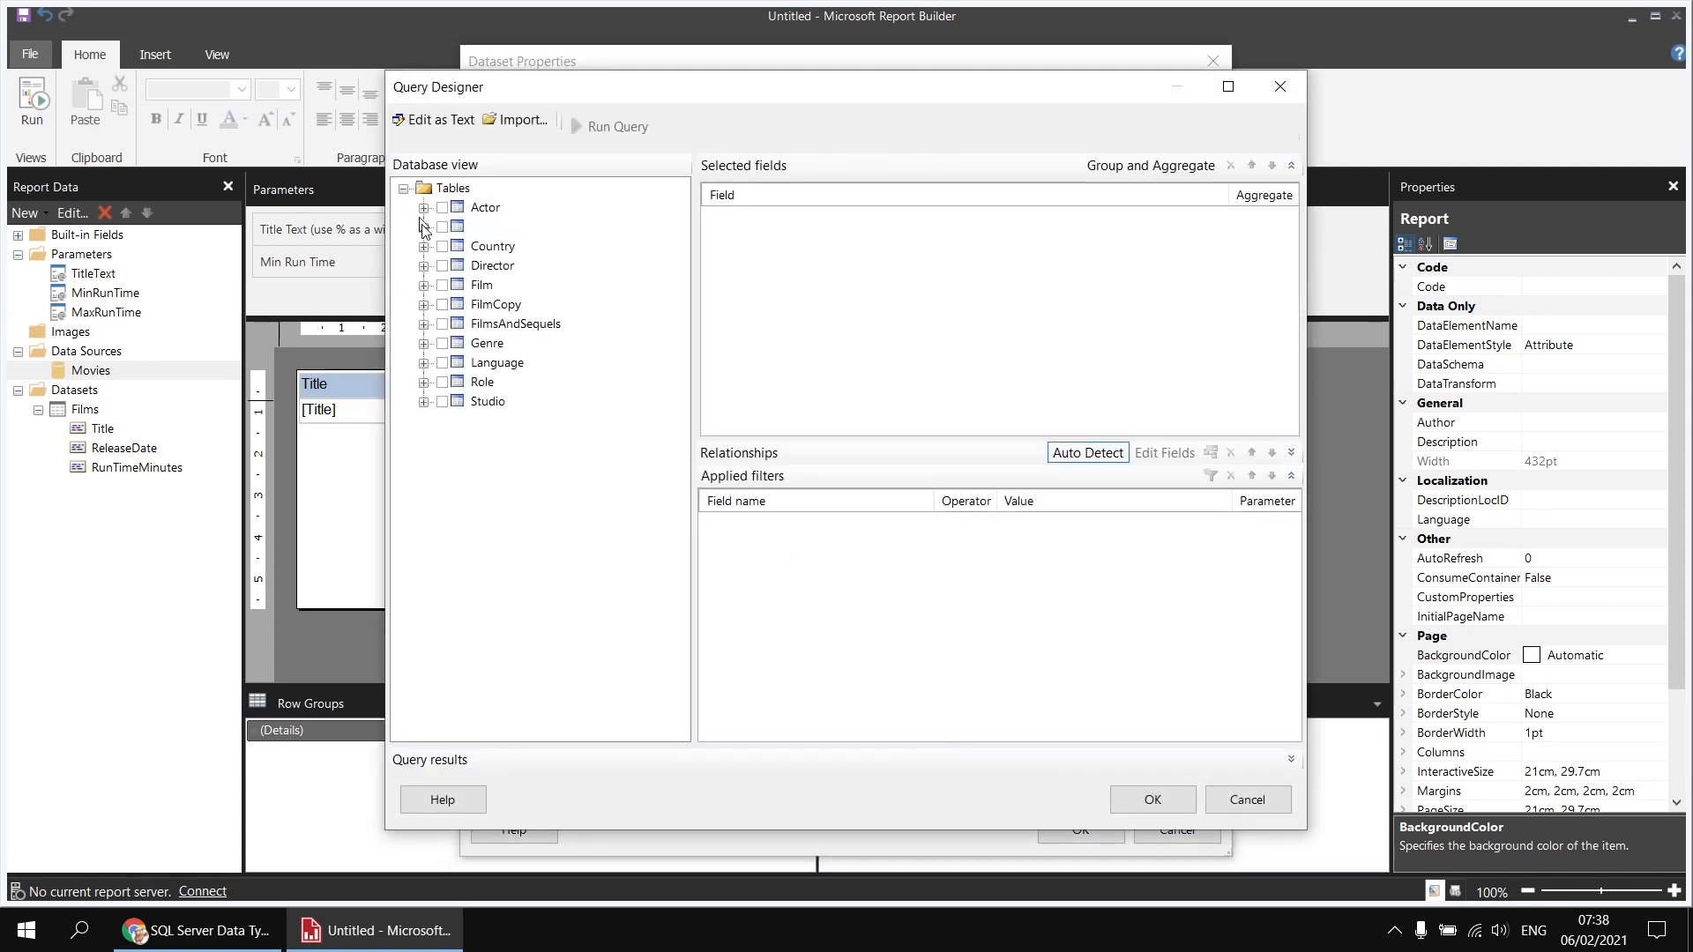
click(424, 285)
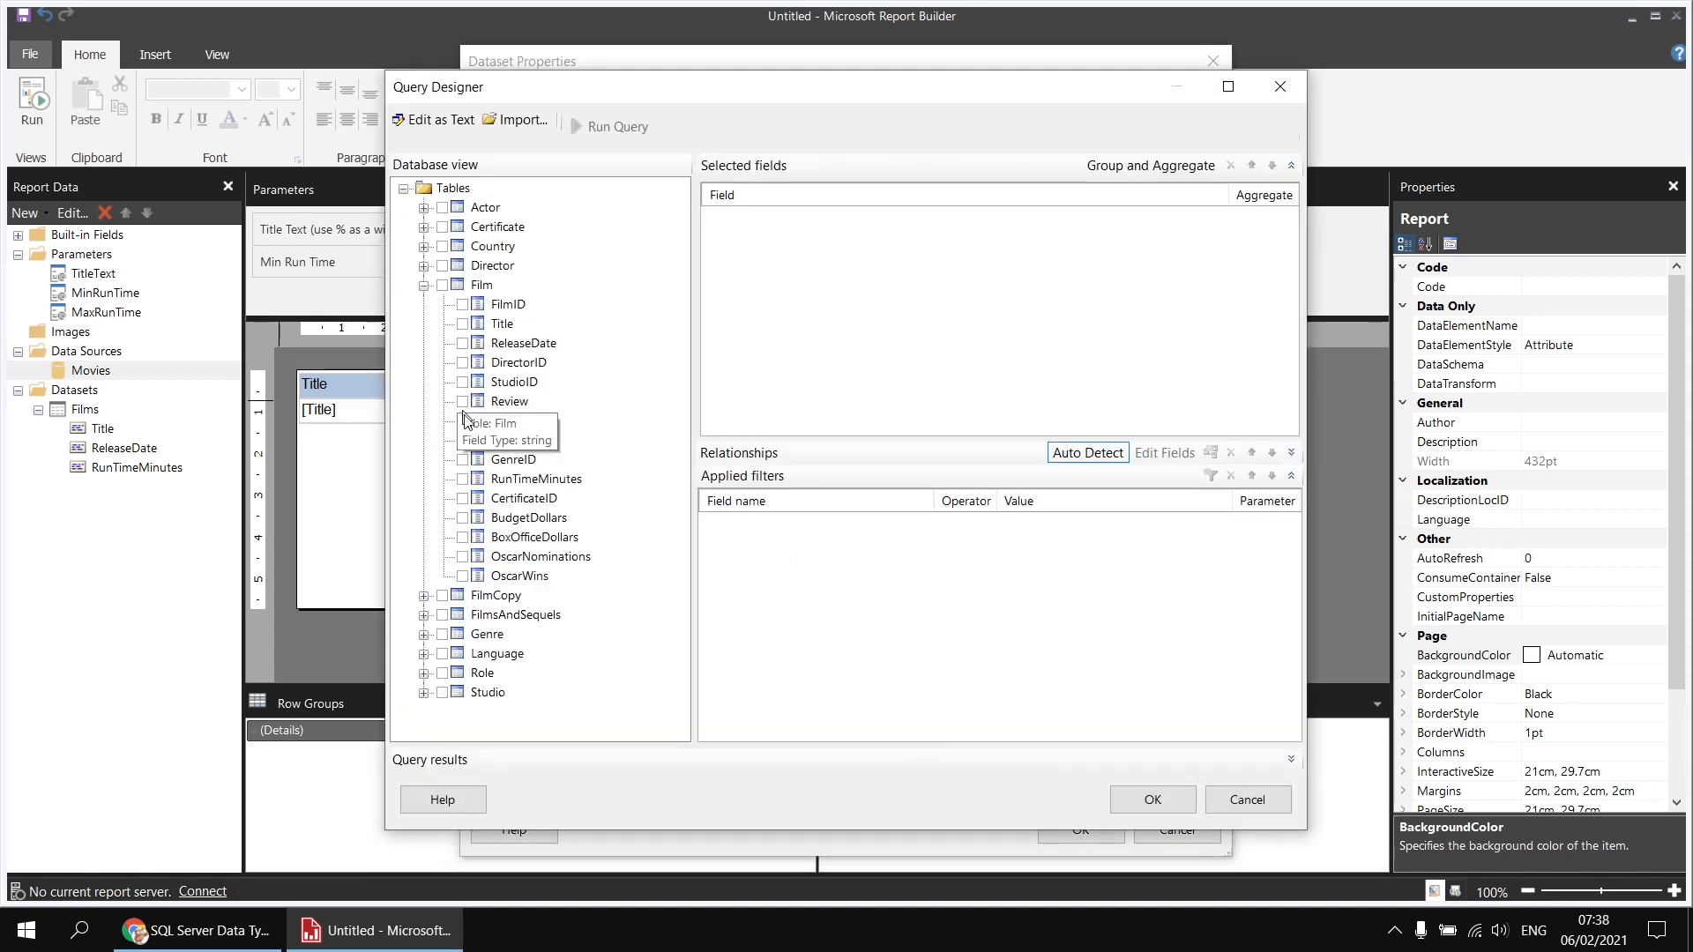
click(463, 479)
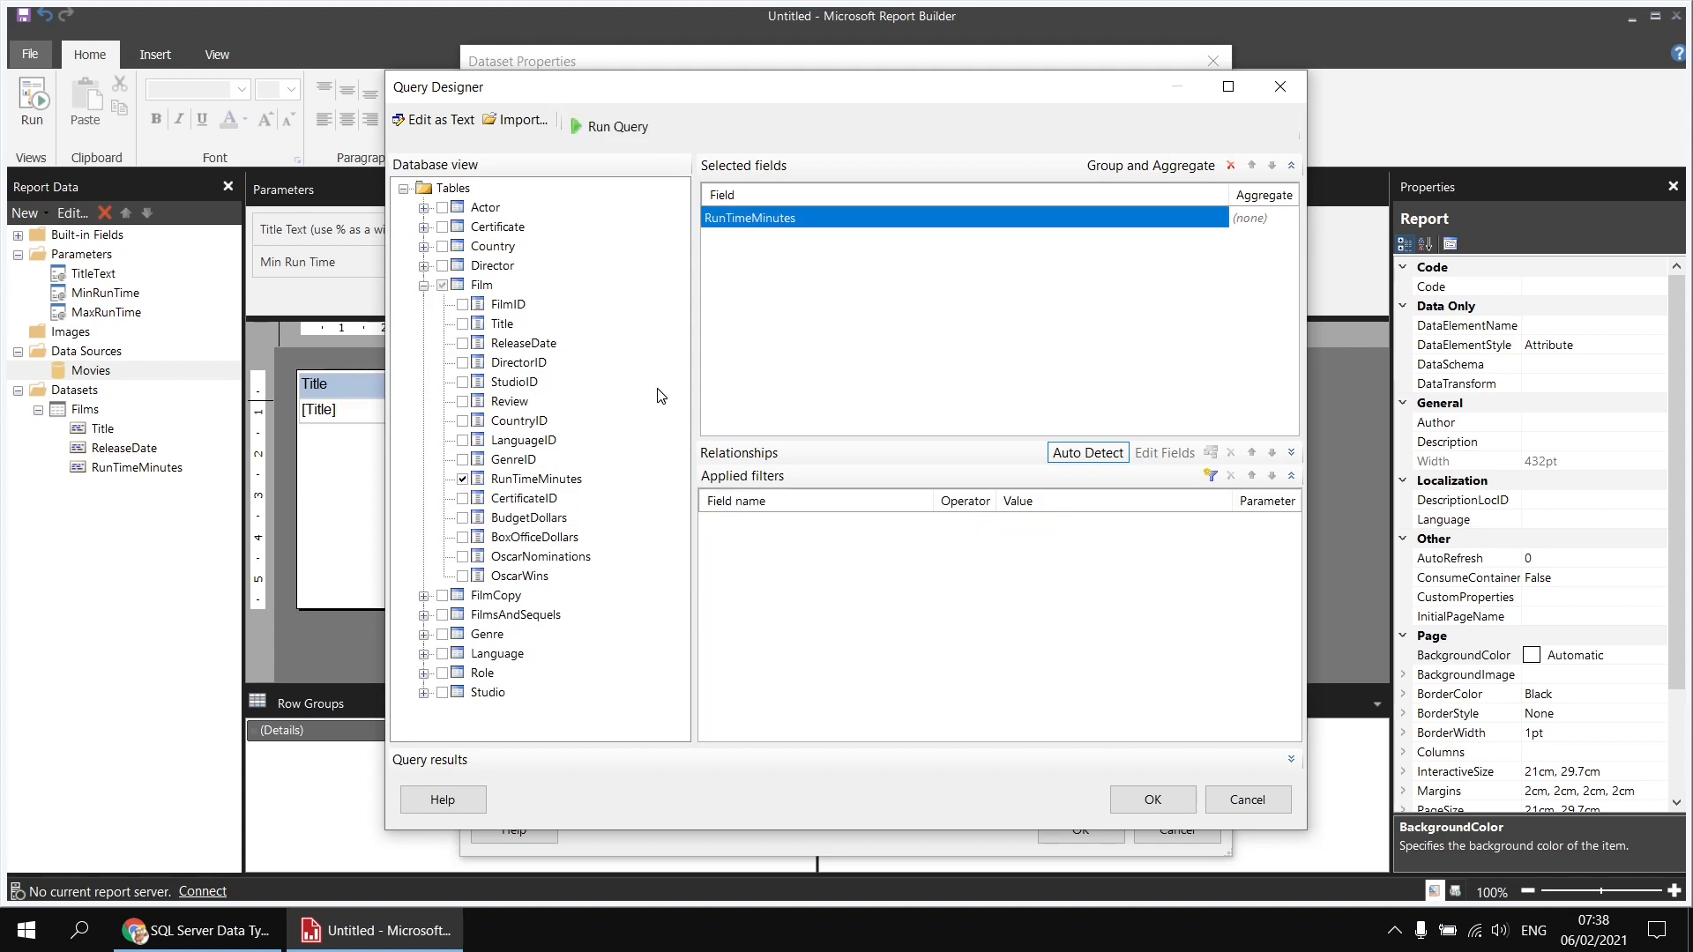
Aggregate the RunTimeMinutes field with Max, accept the query and save the MinMaxValues dataset.
click(1135, 170)
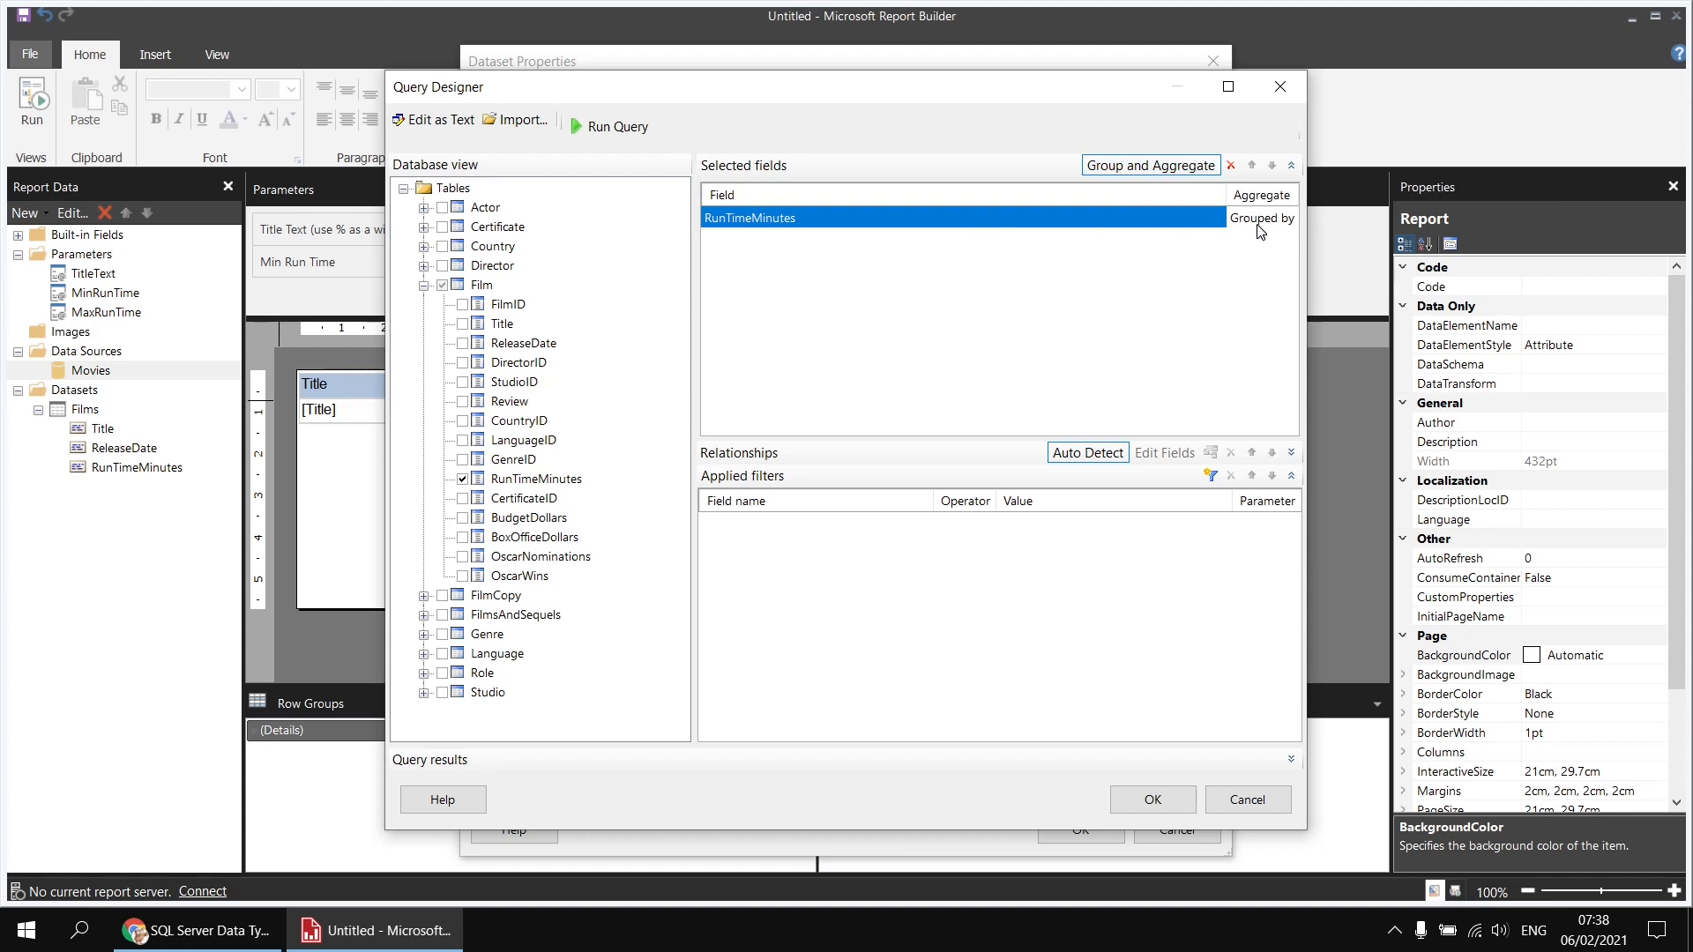
click(1263, 227)
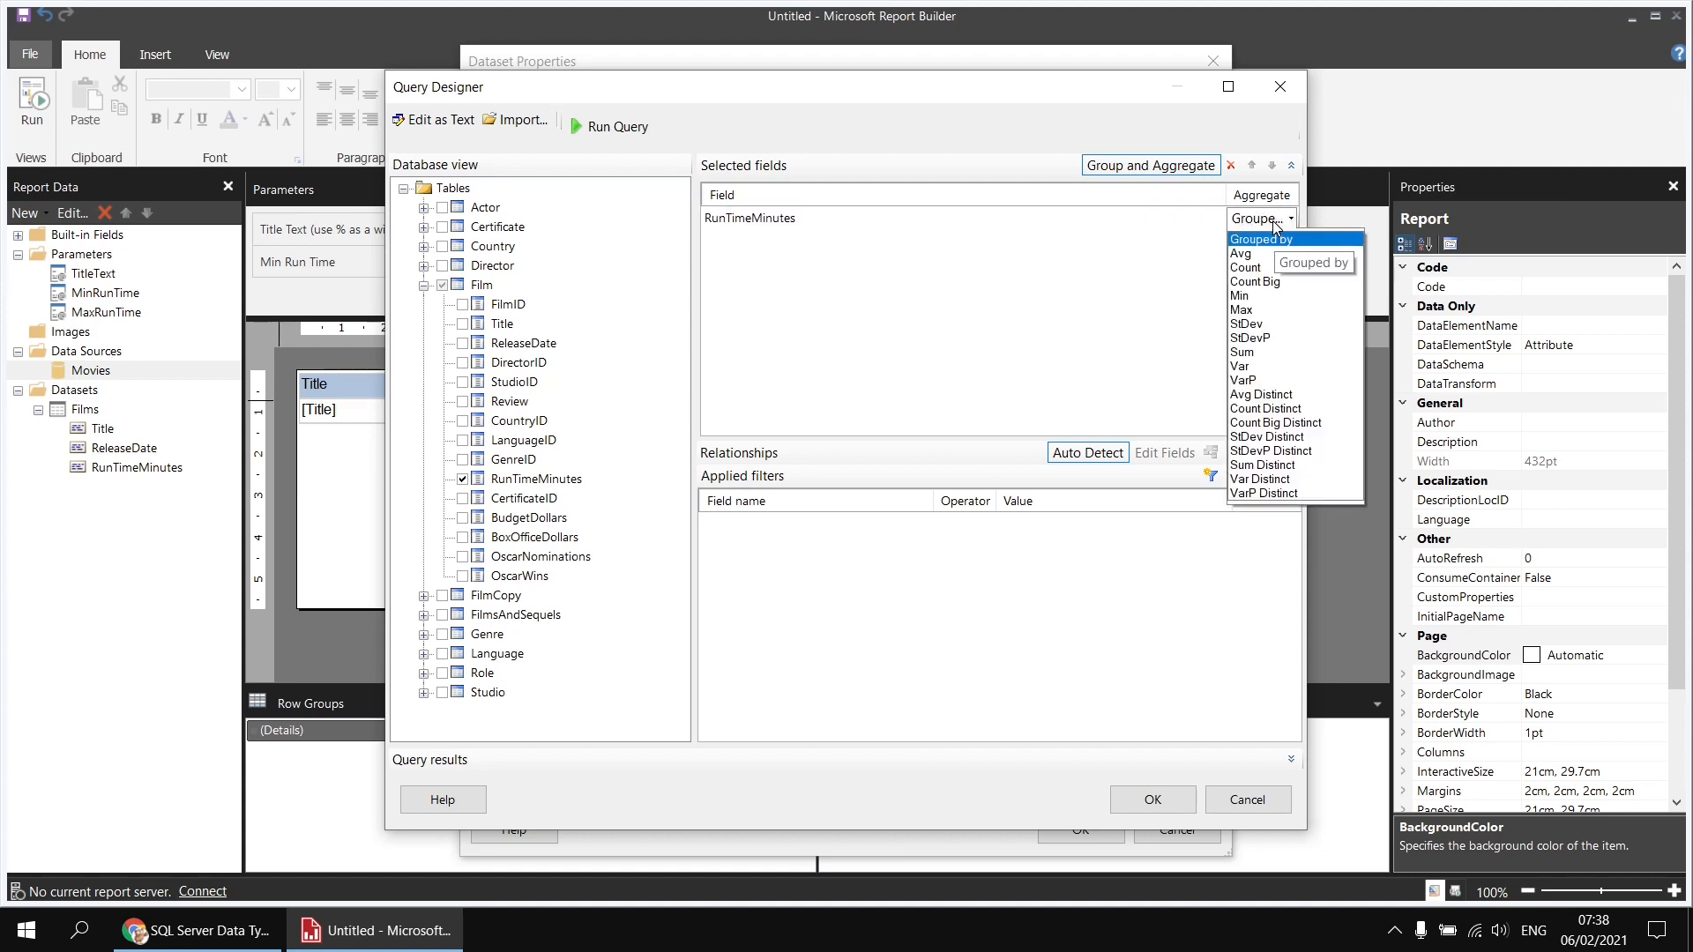
click(1243, 309)
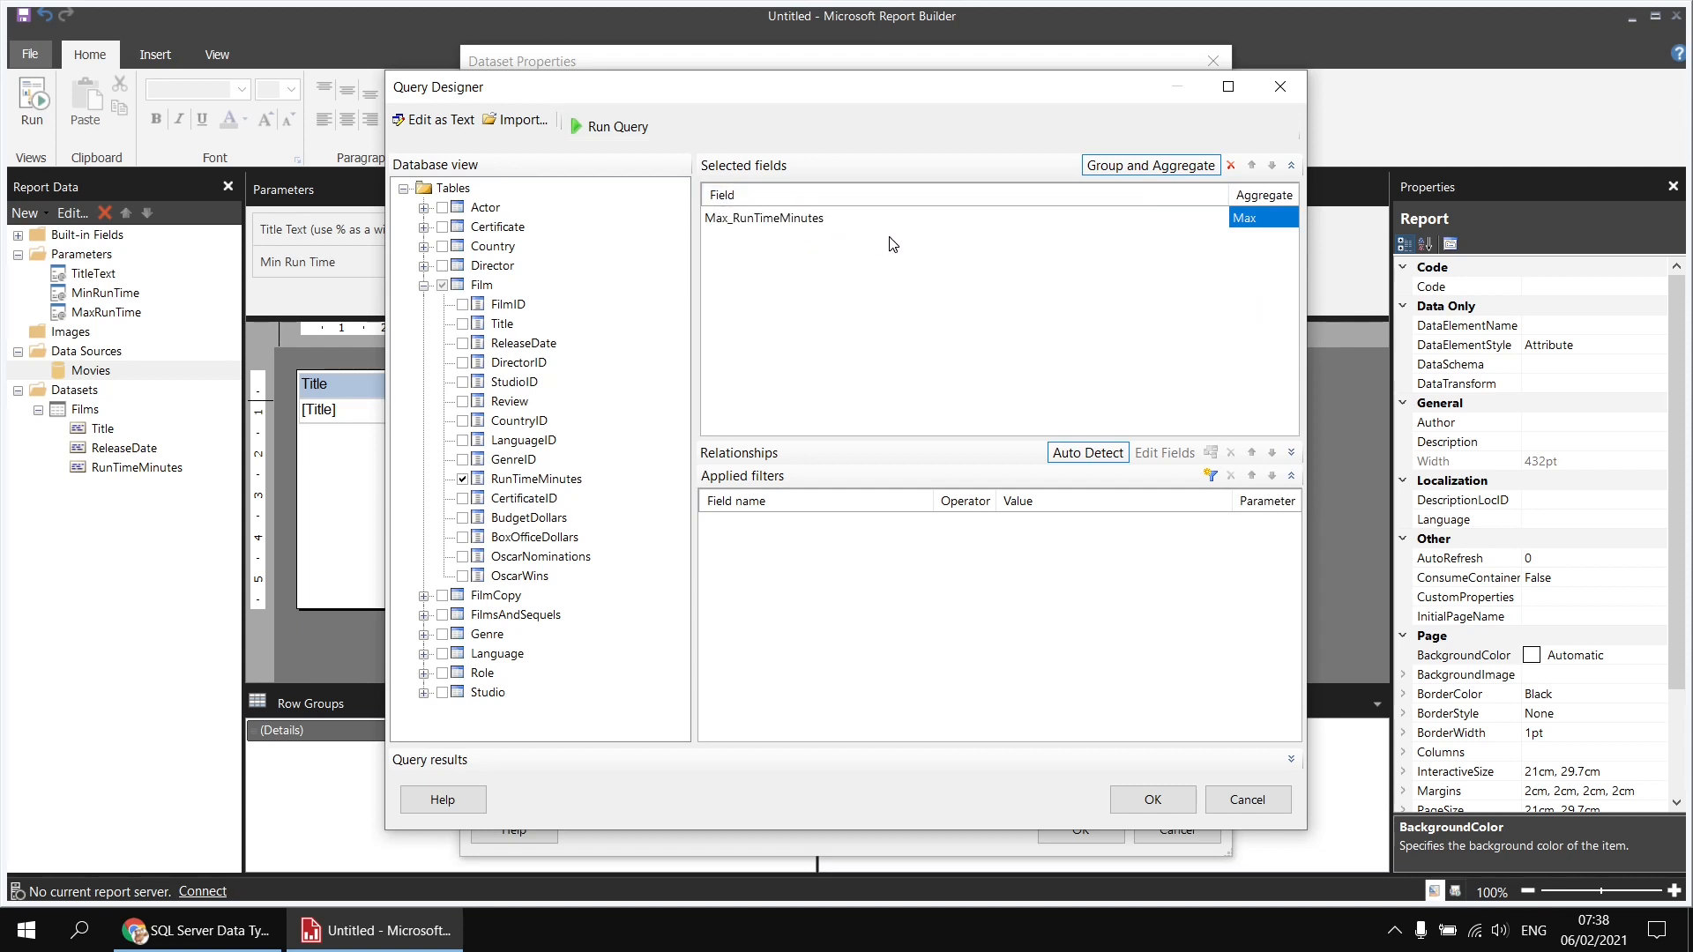
click(1153, 799)
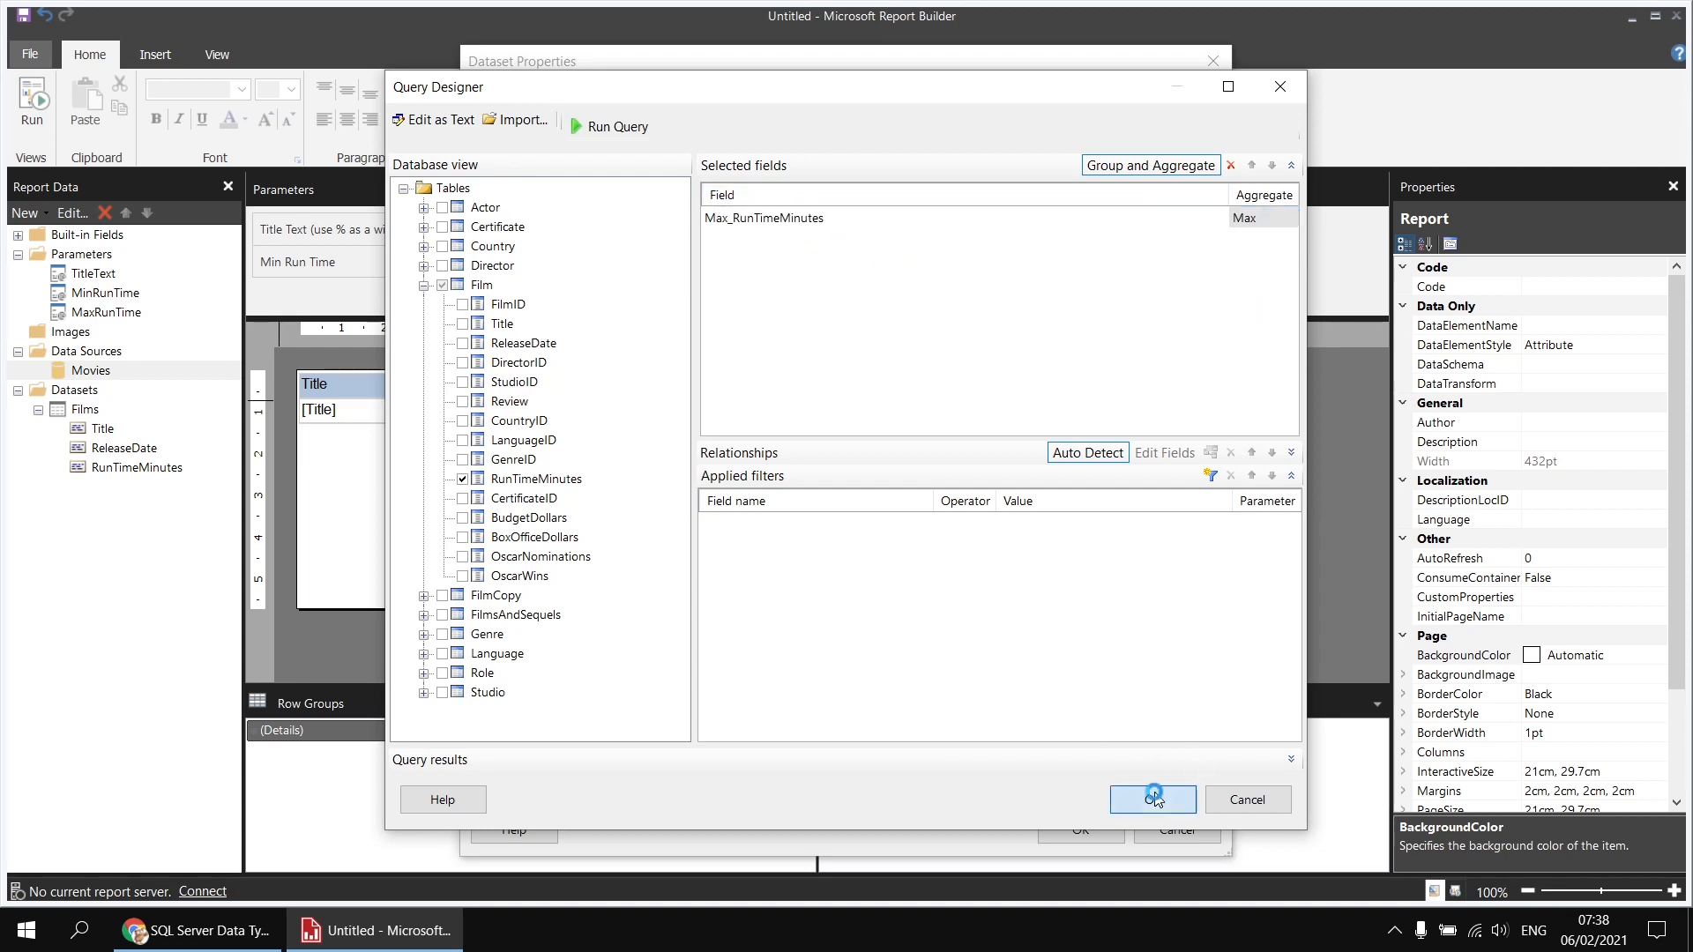
click(1076, 833)
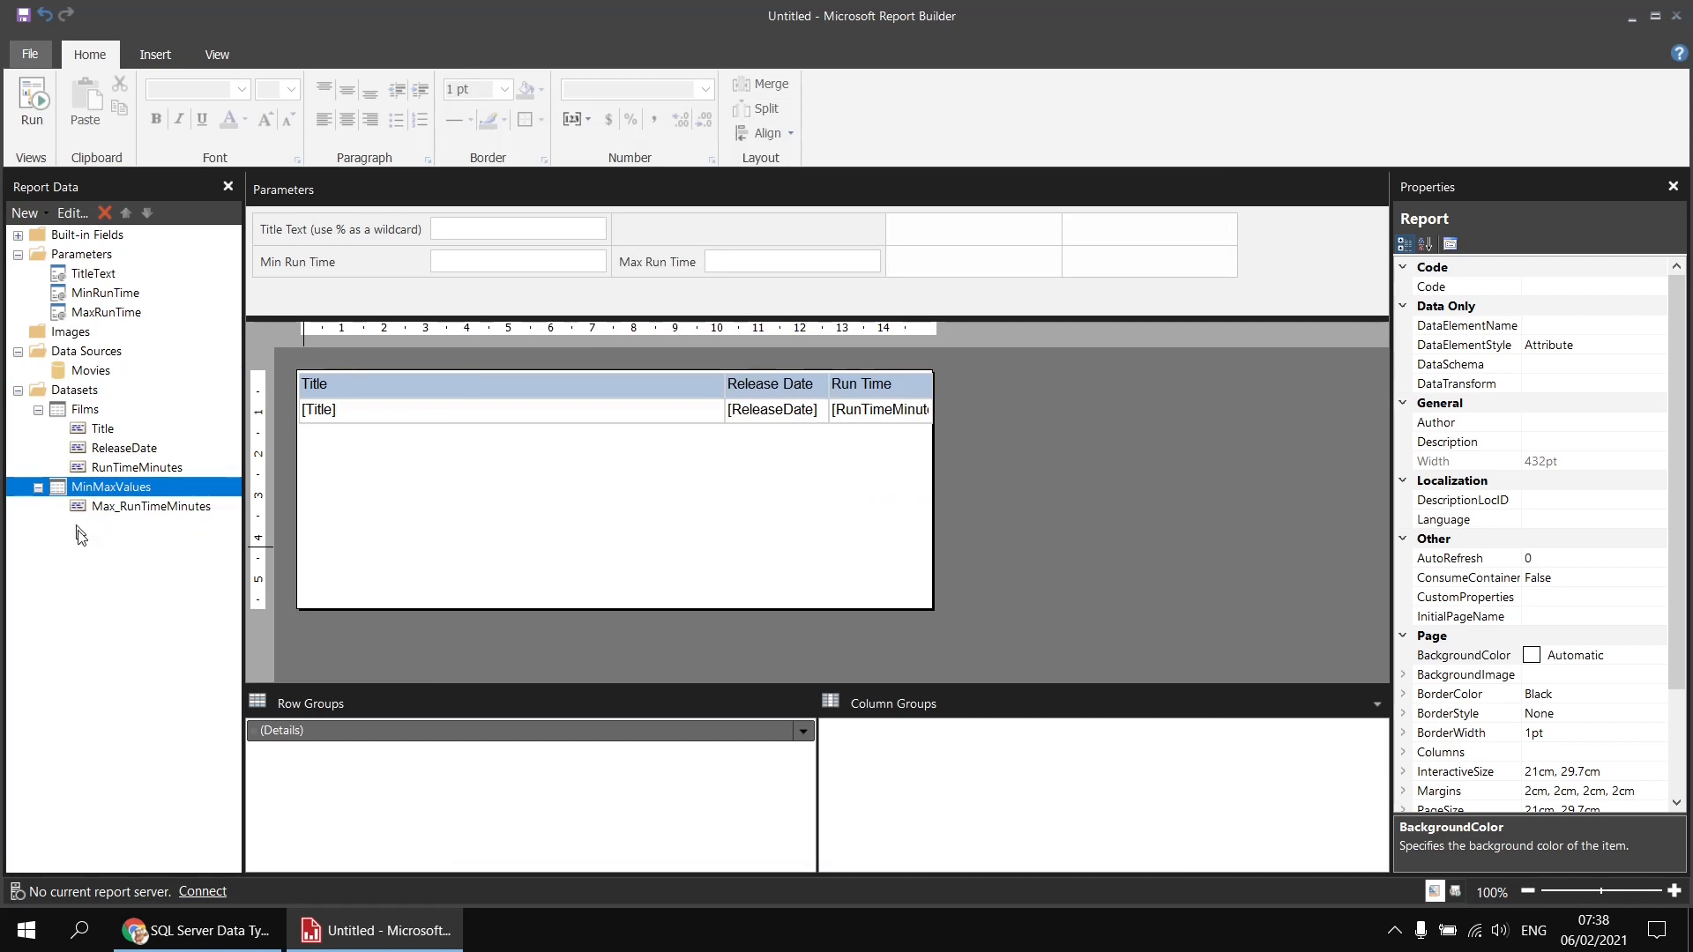
Make the MaxRunTime parameter get its default value from the Max_RunTimeMinutes field of the MinMaxValues dataset, save it and run the report.
double_click(664, 264)
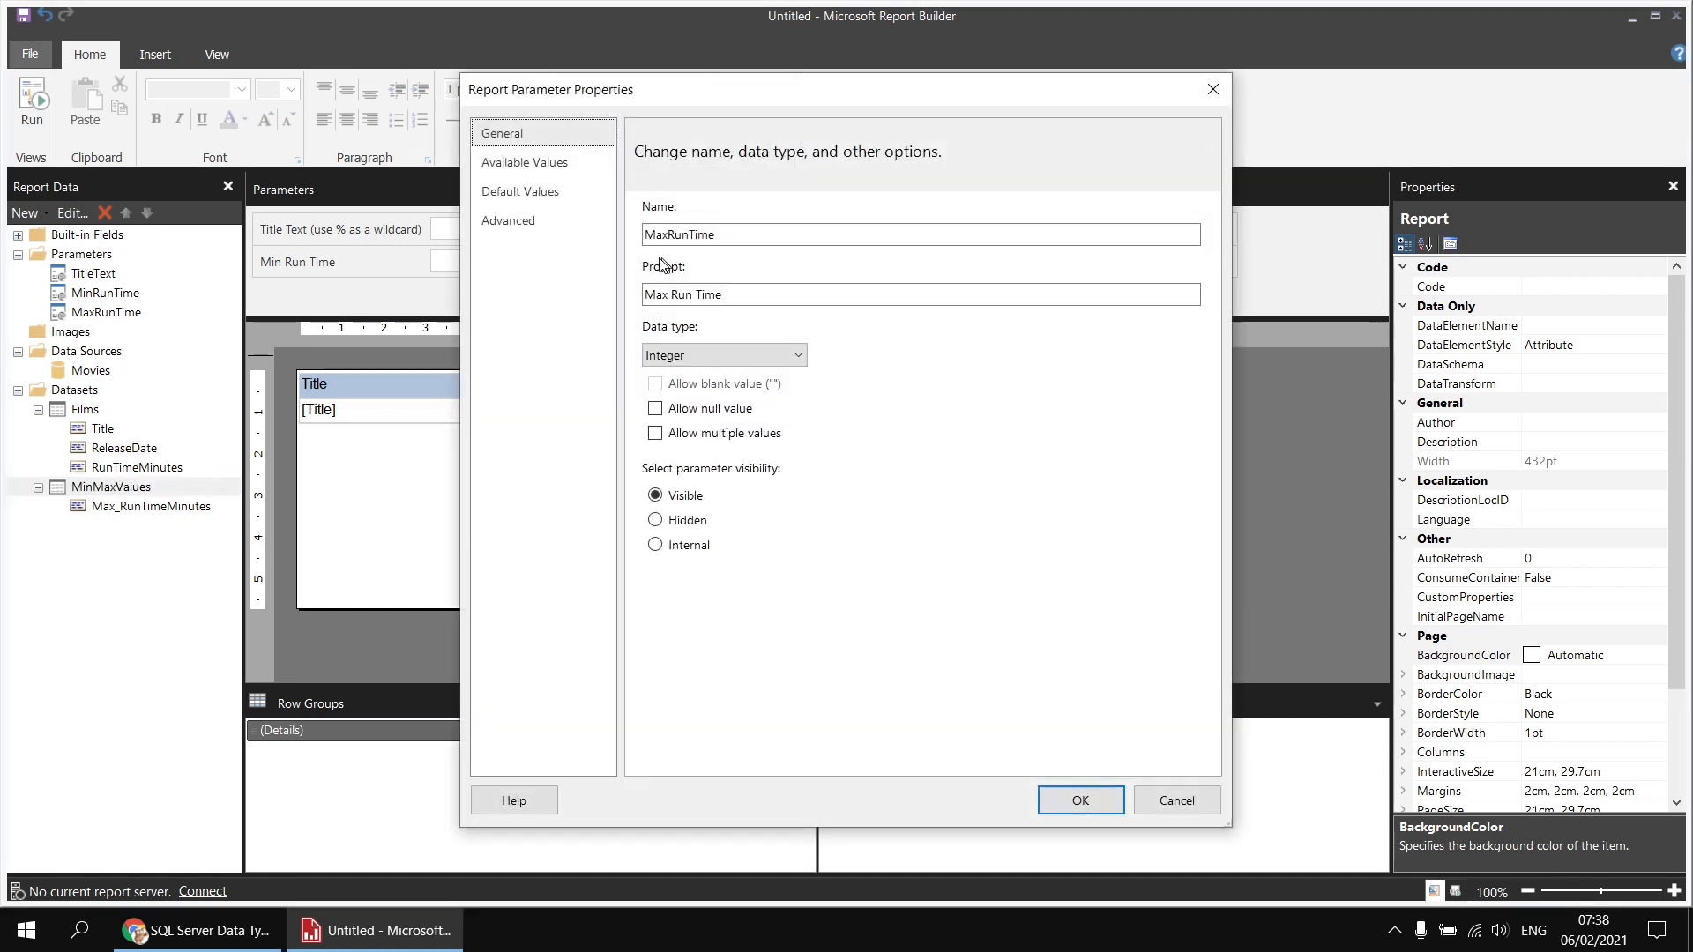
click(520, 191)
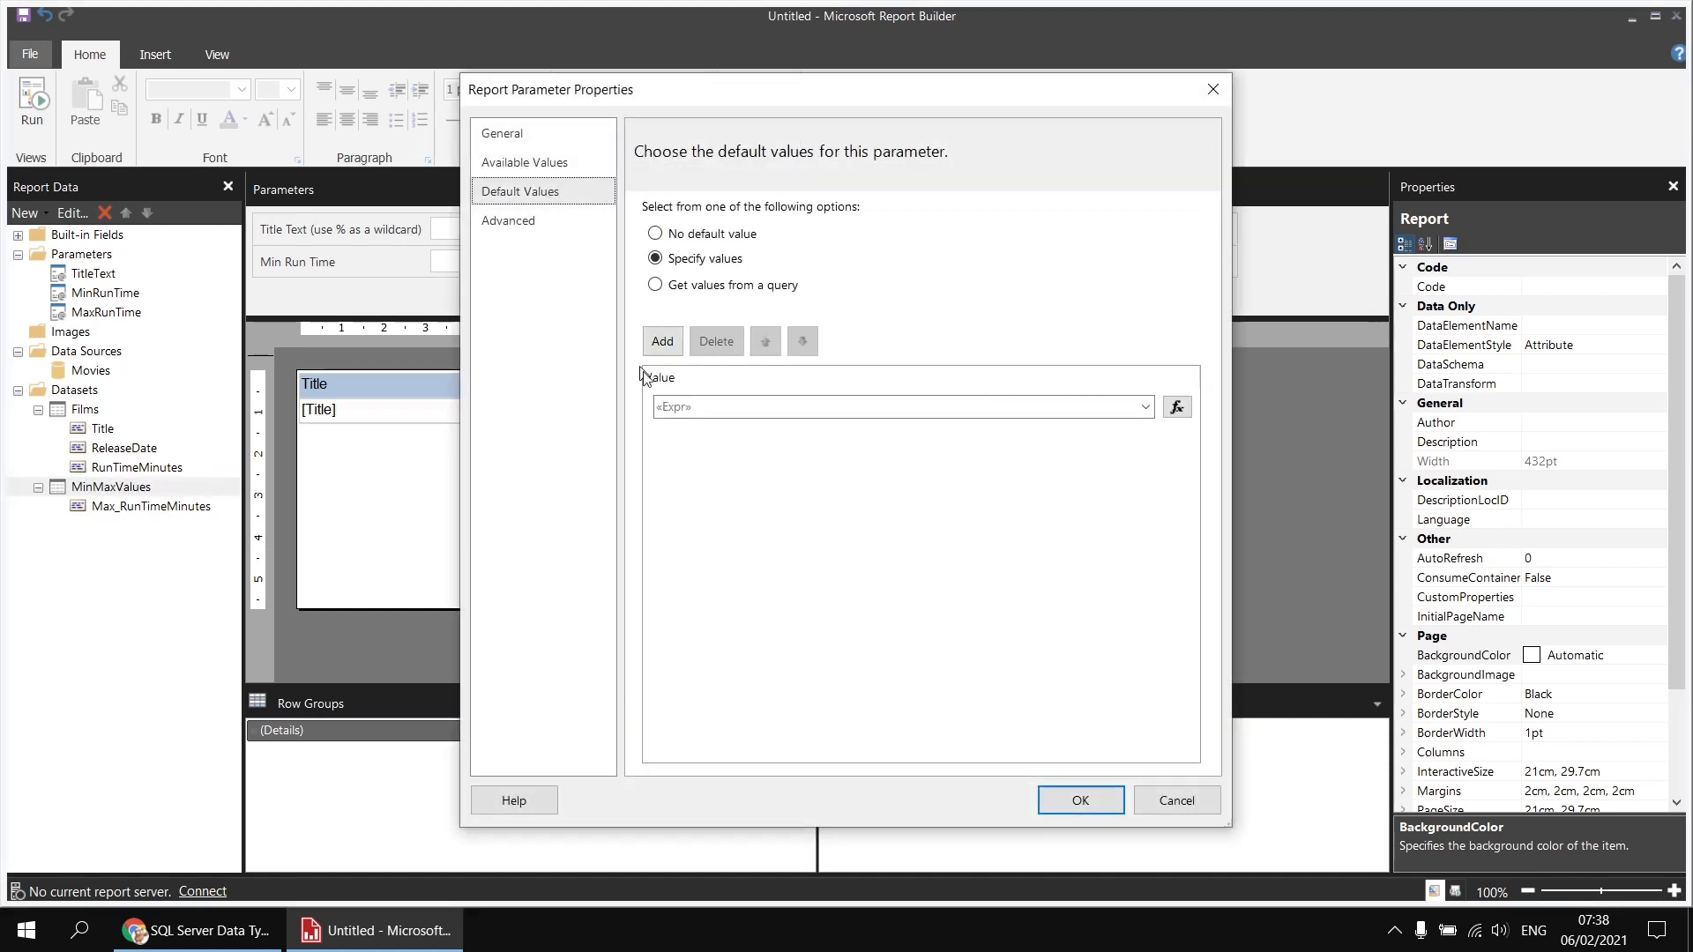
click(655, 285)
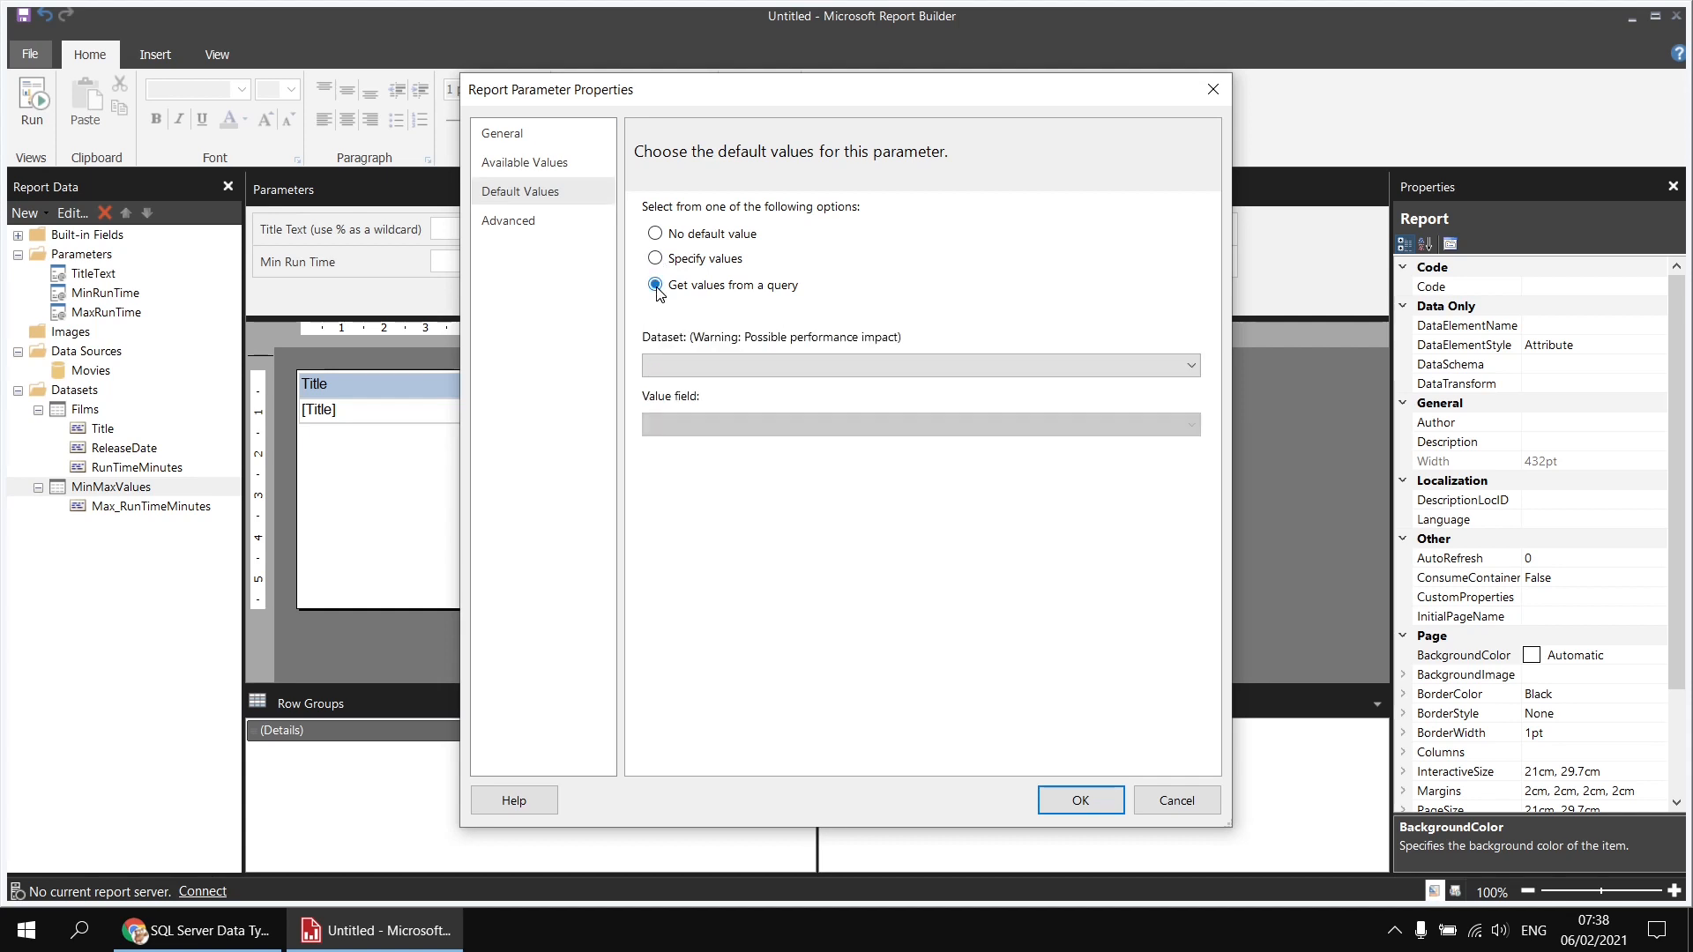
click(747, 369)
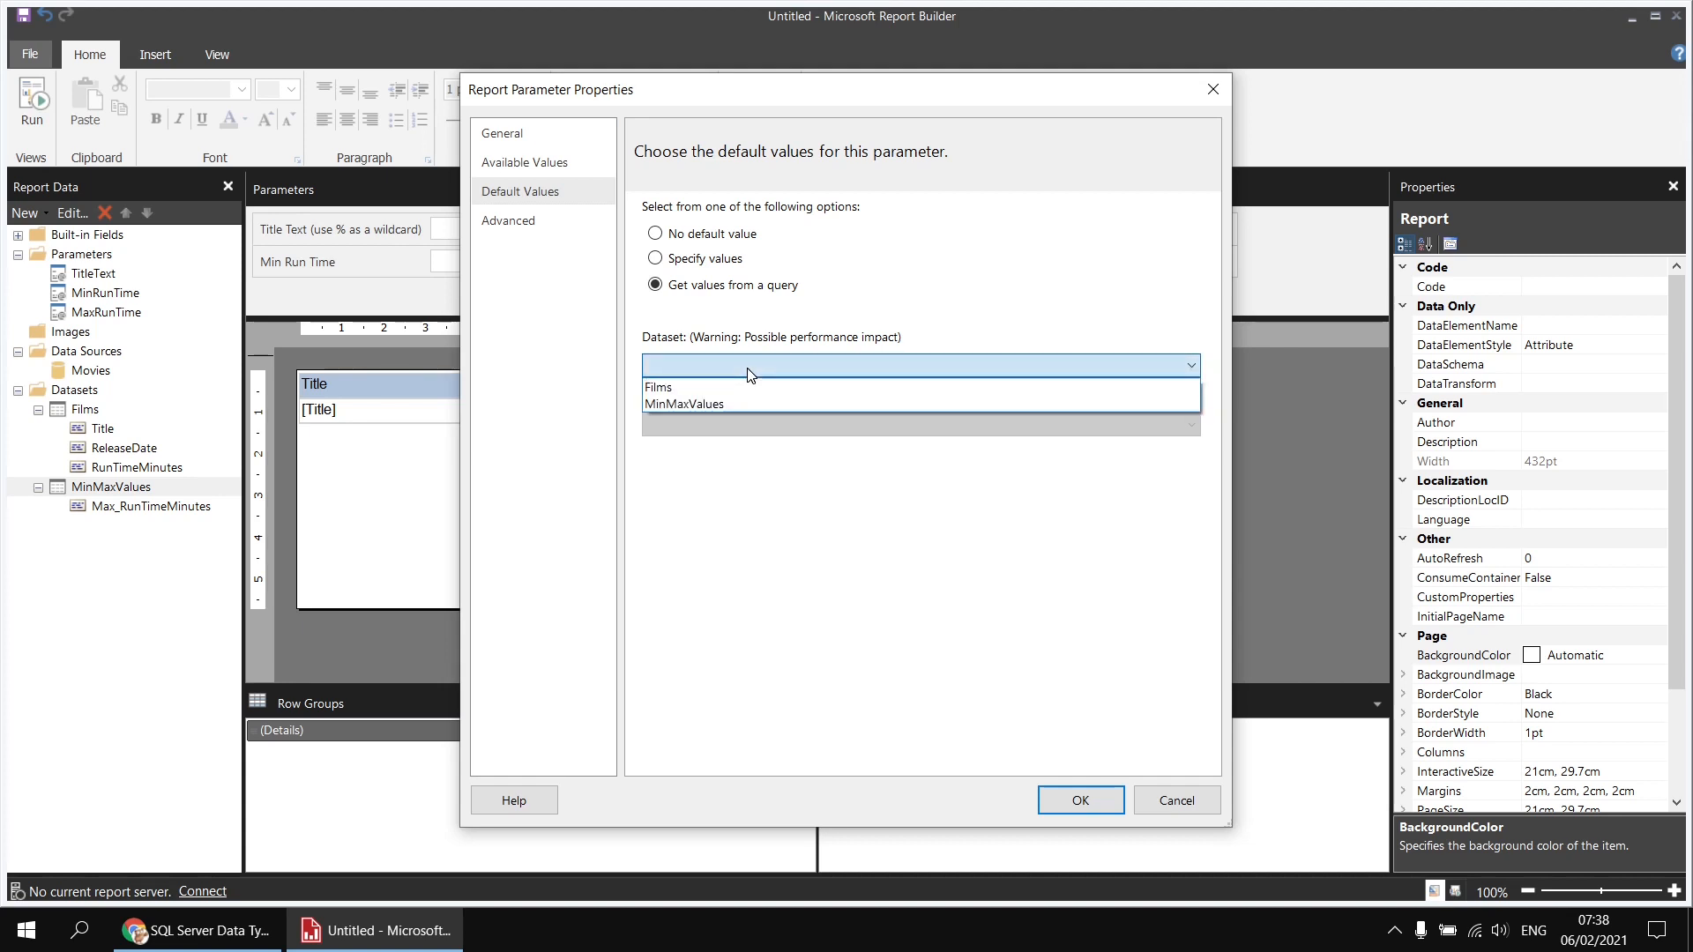
click(711, 406)
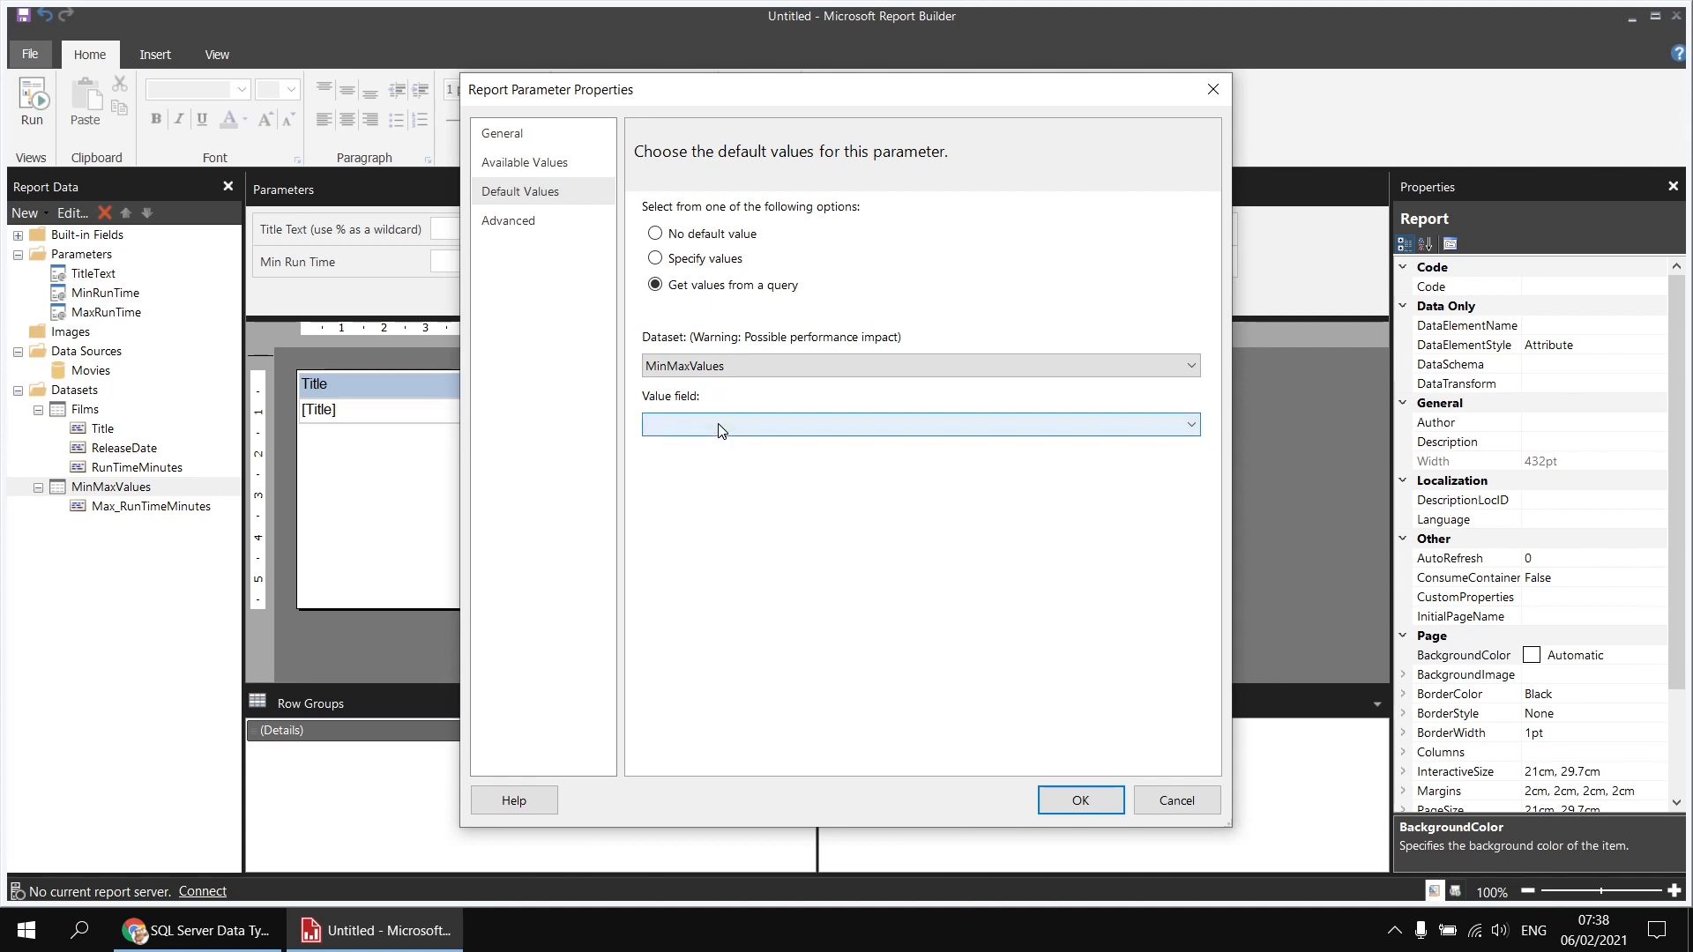
click(721, 427)
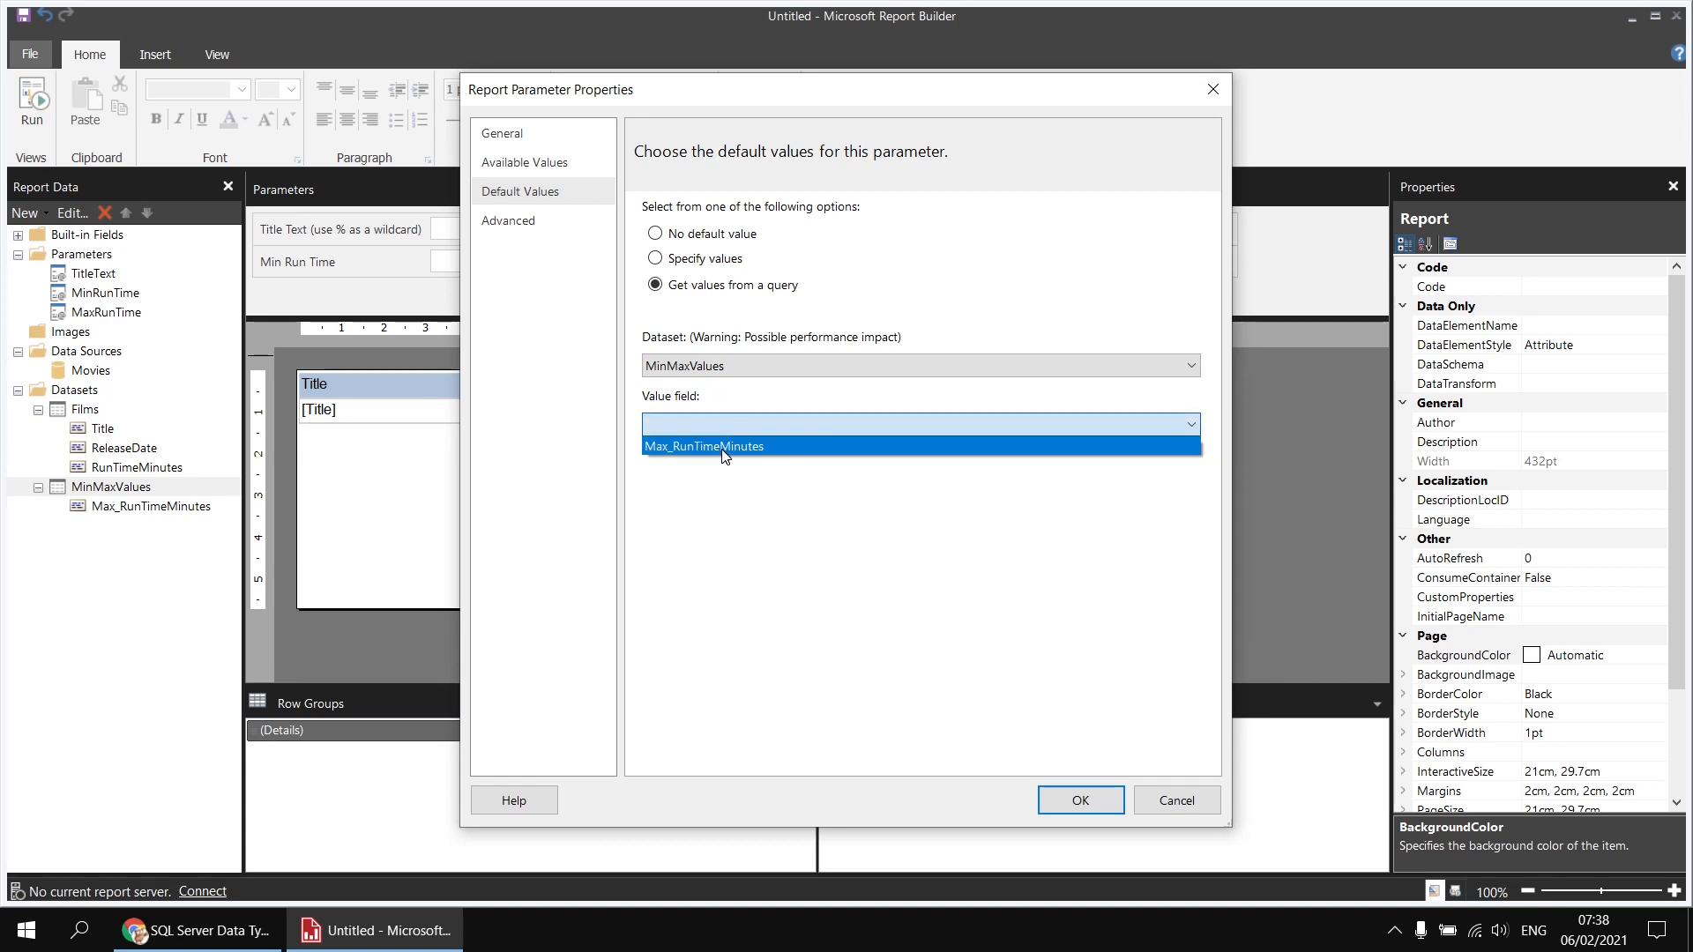
click(720, 448)
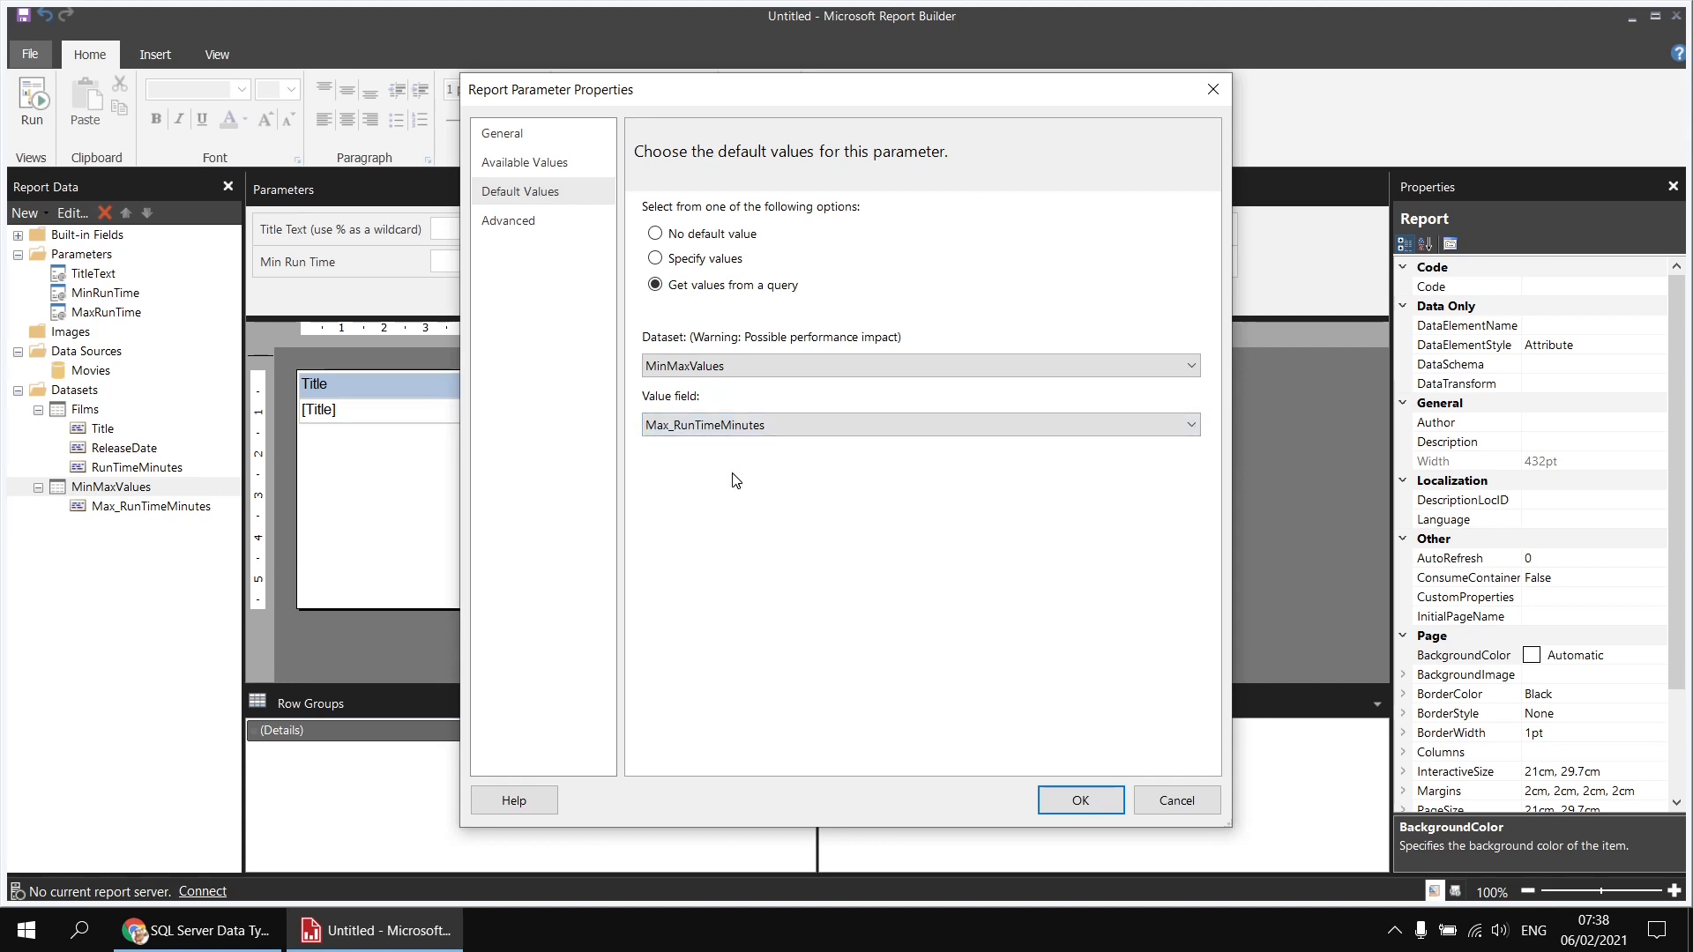
click(1082, 803)
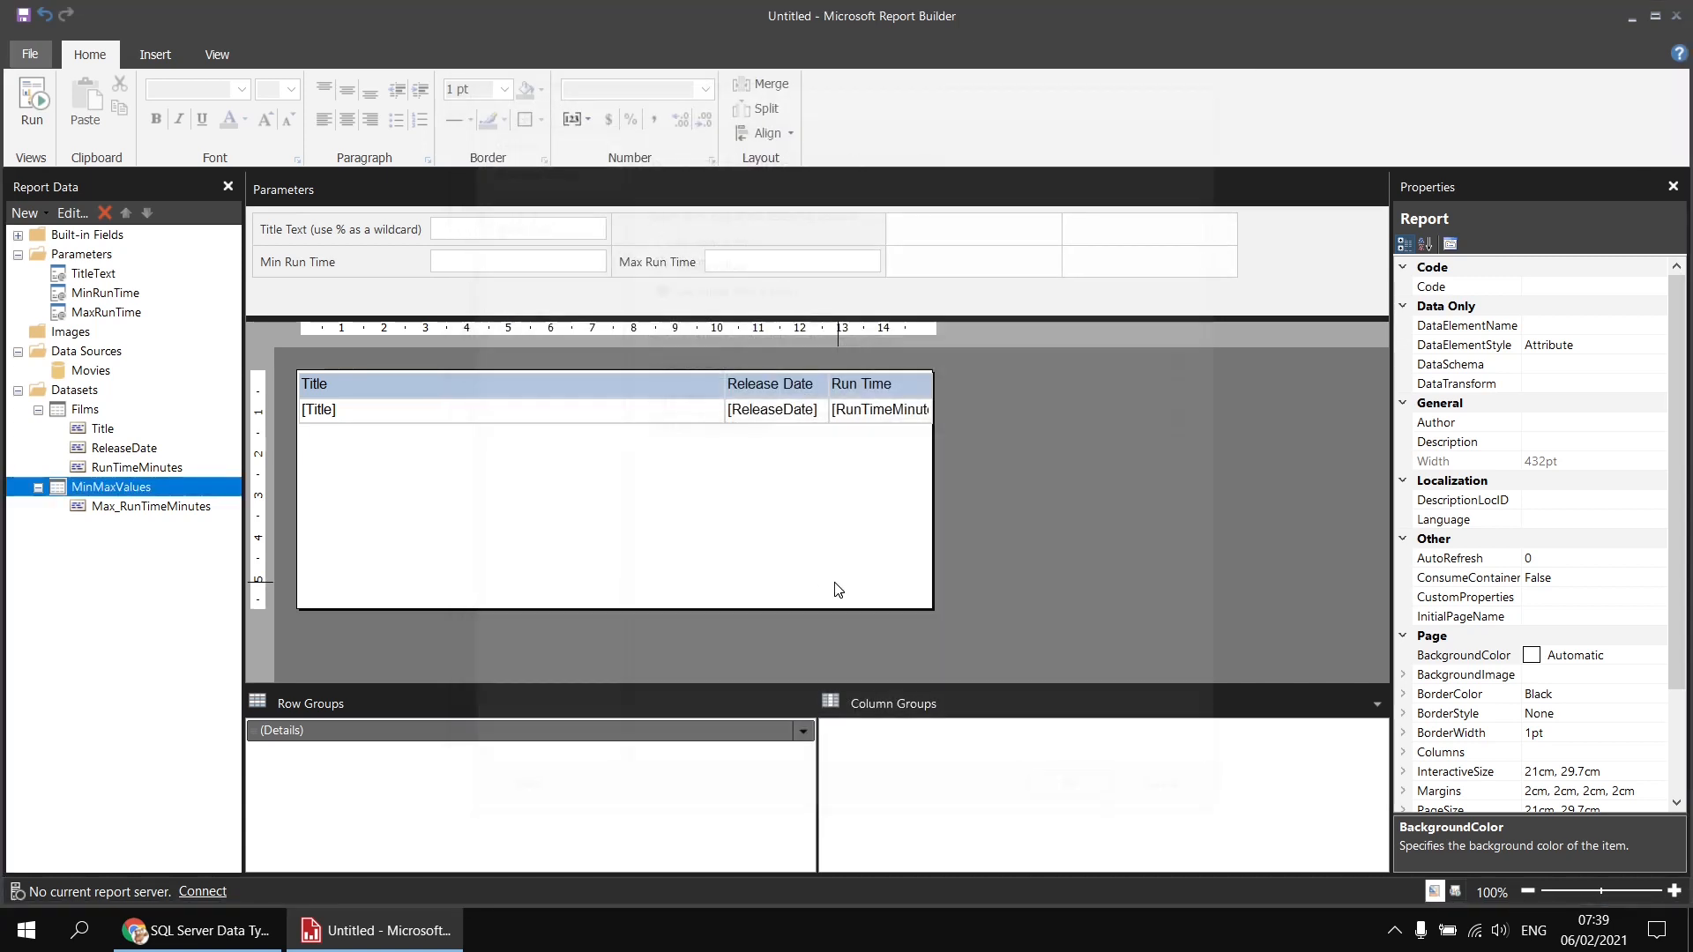
click(39, 115)
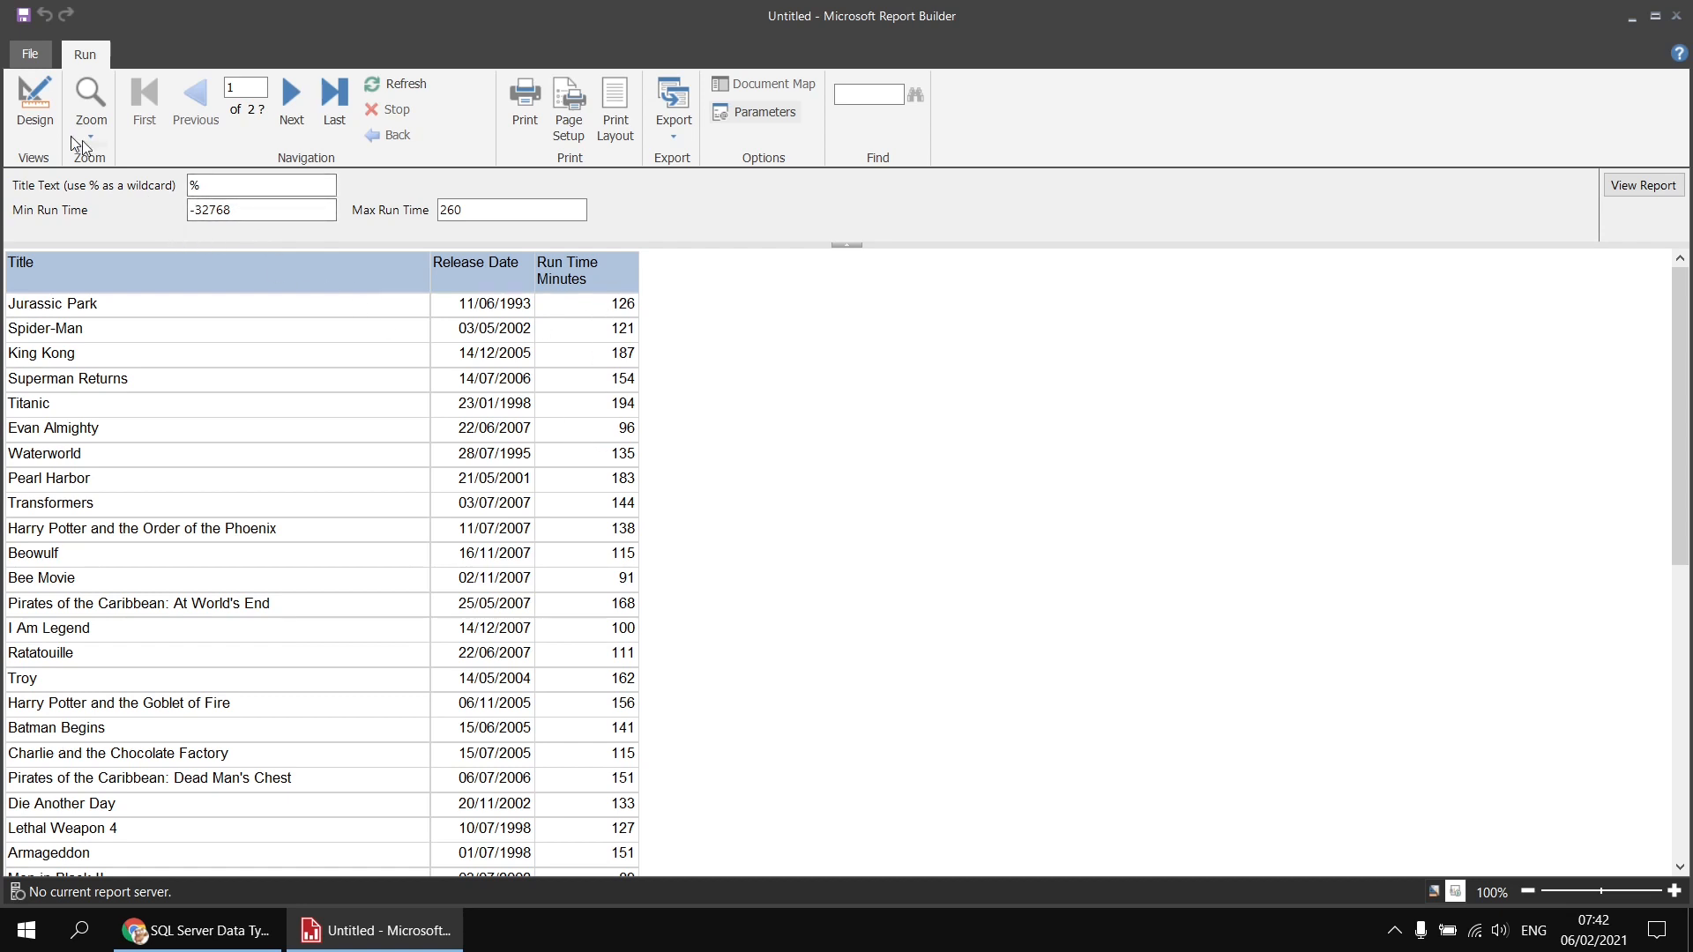
Return to the design view and review the MinMaxValues query in the query designer, closing it without changes.
click(39, 122)
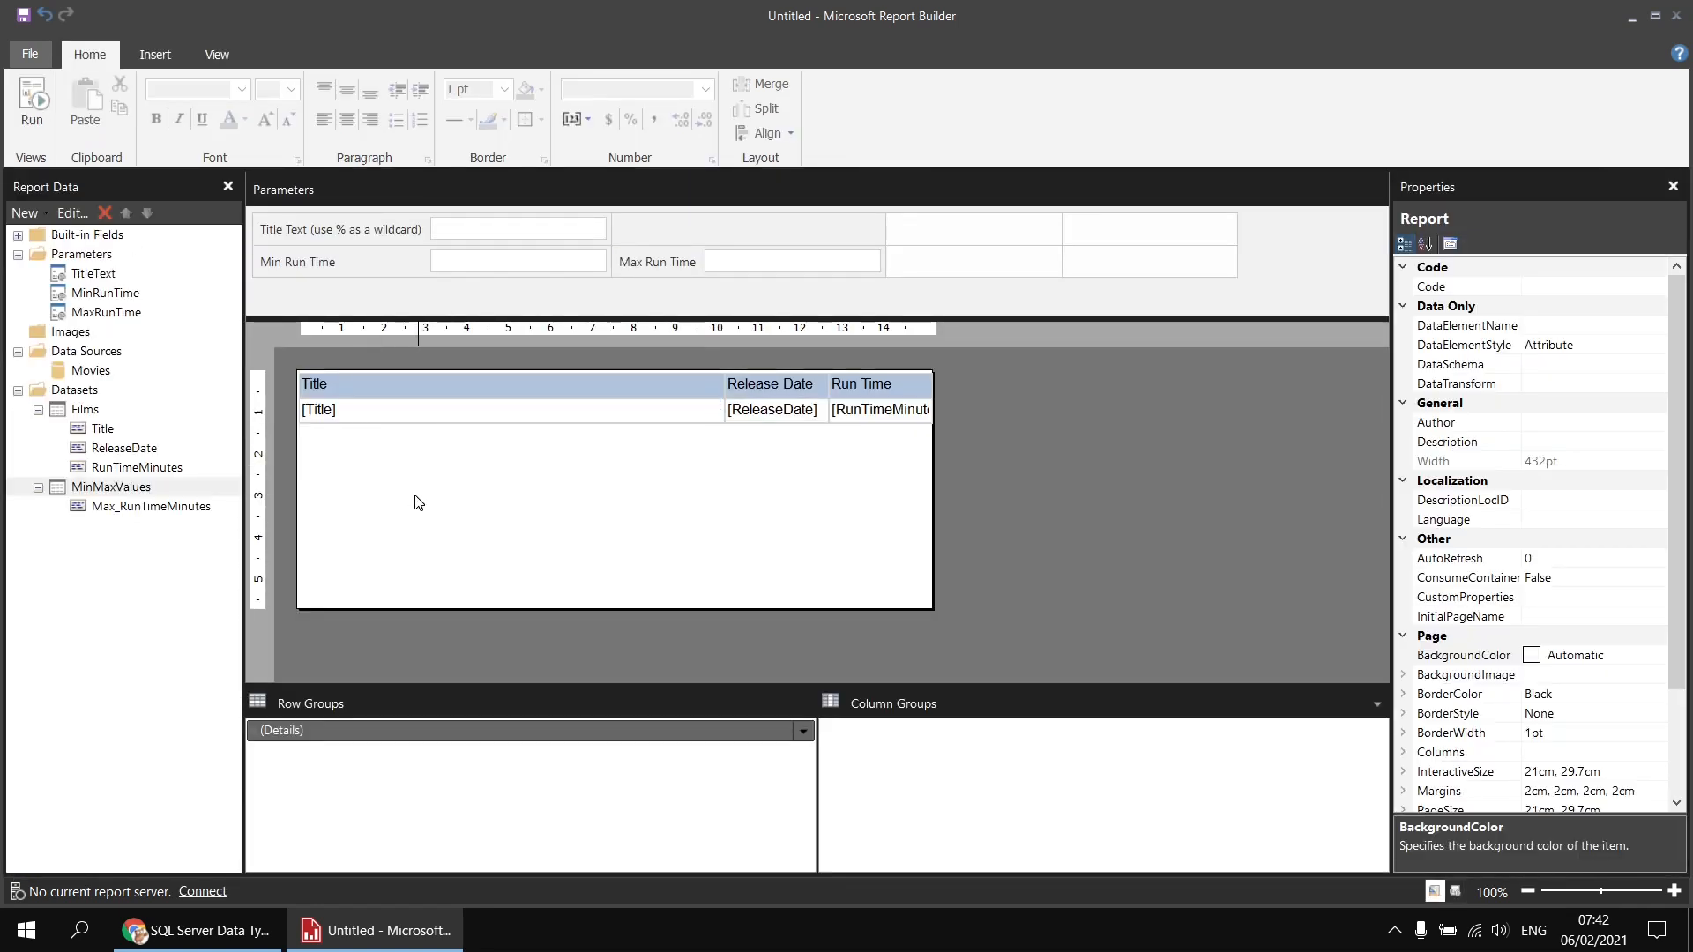
right_click(144, 496)
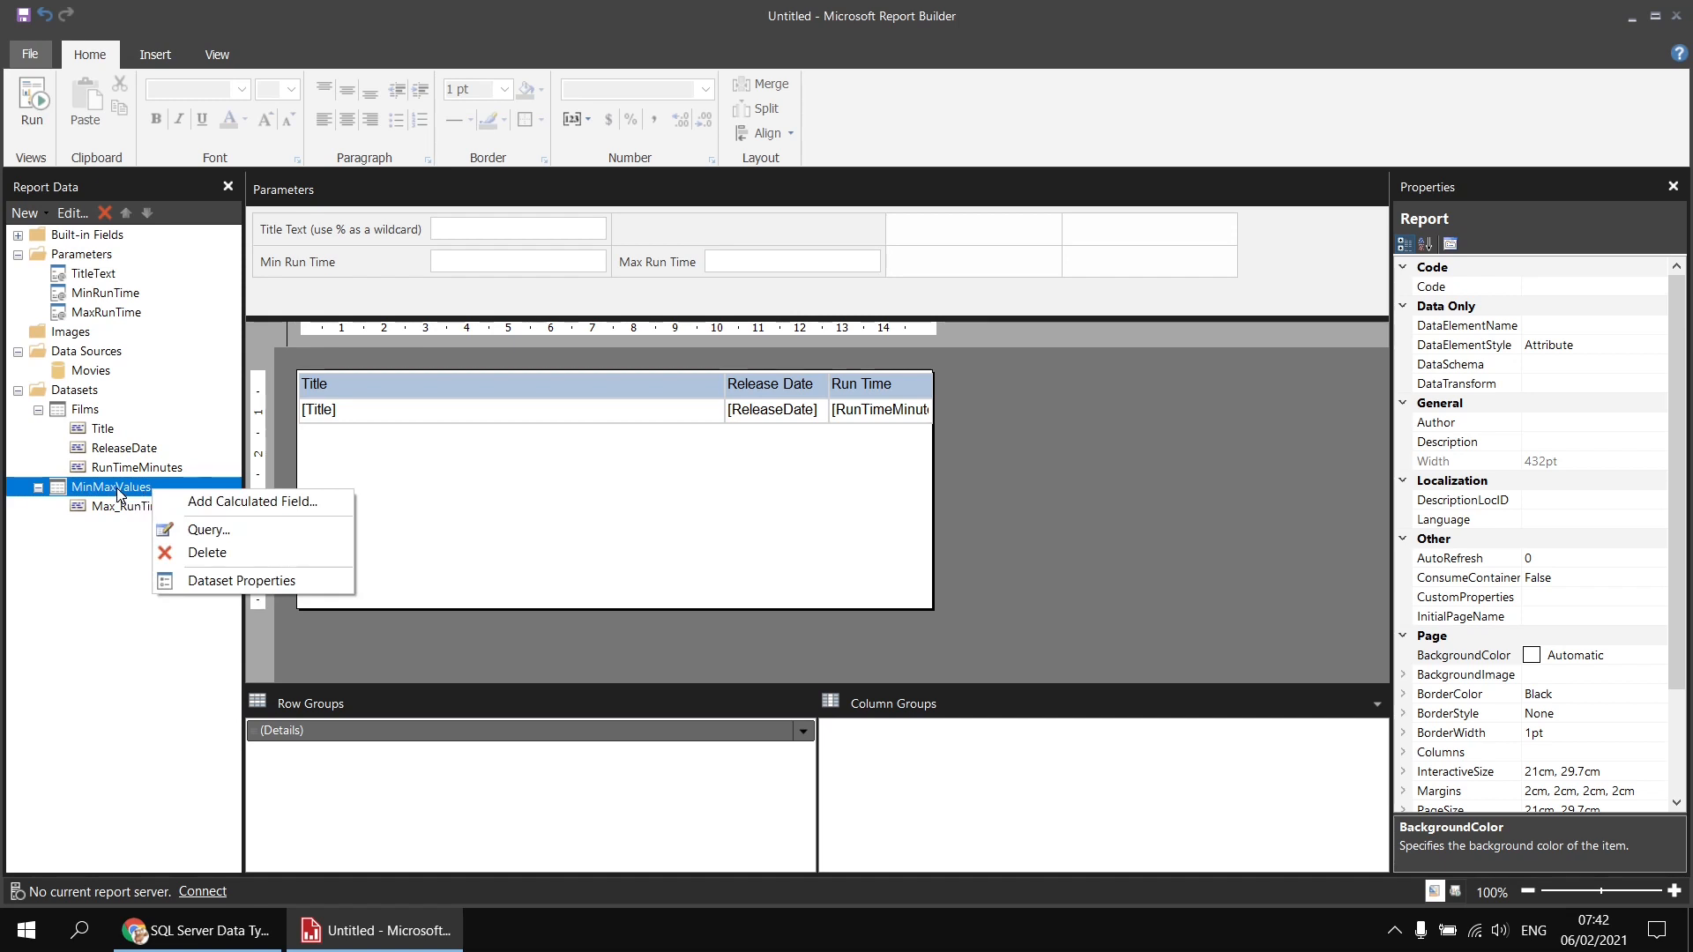
click(225, 529)
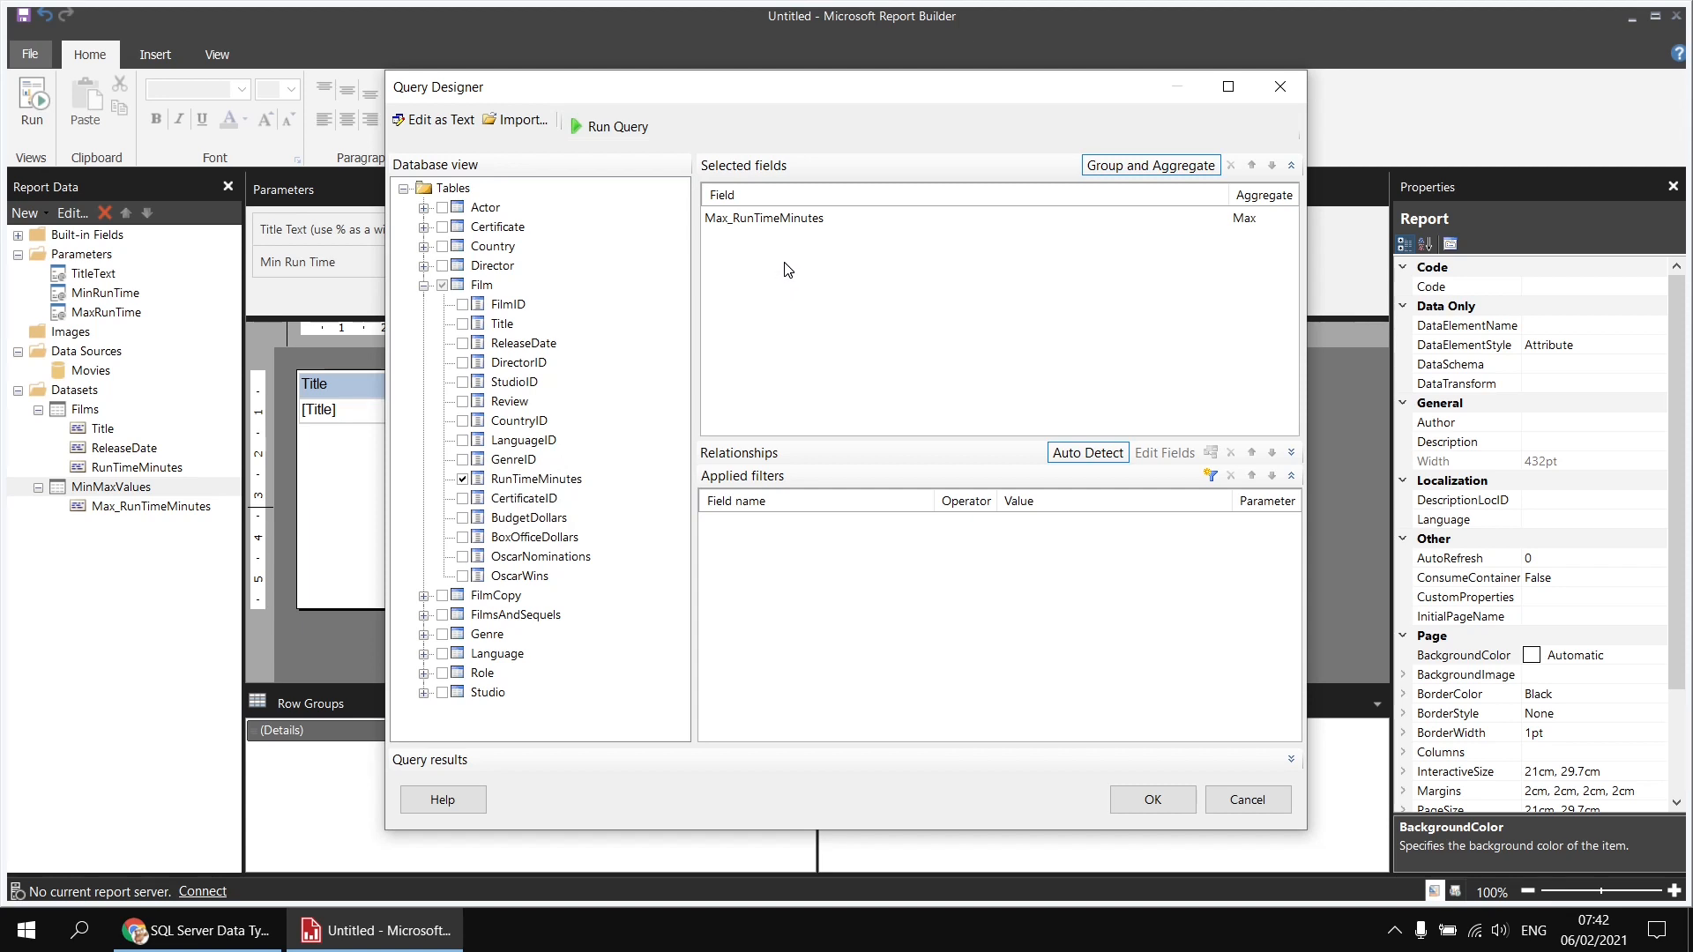
click(1224, 797)
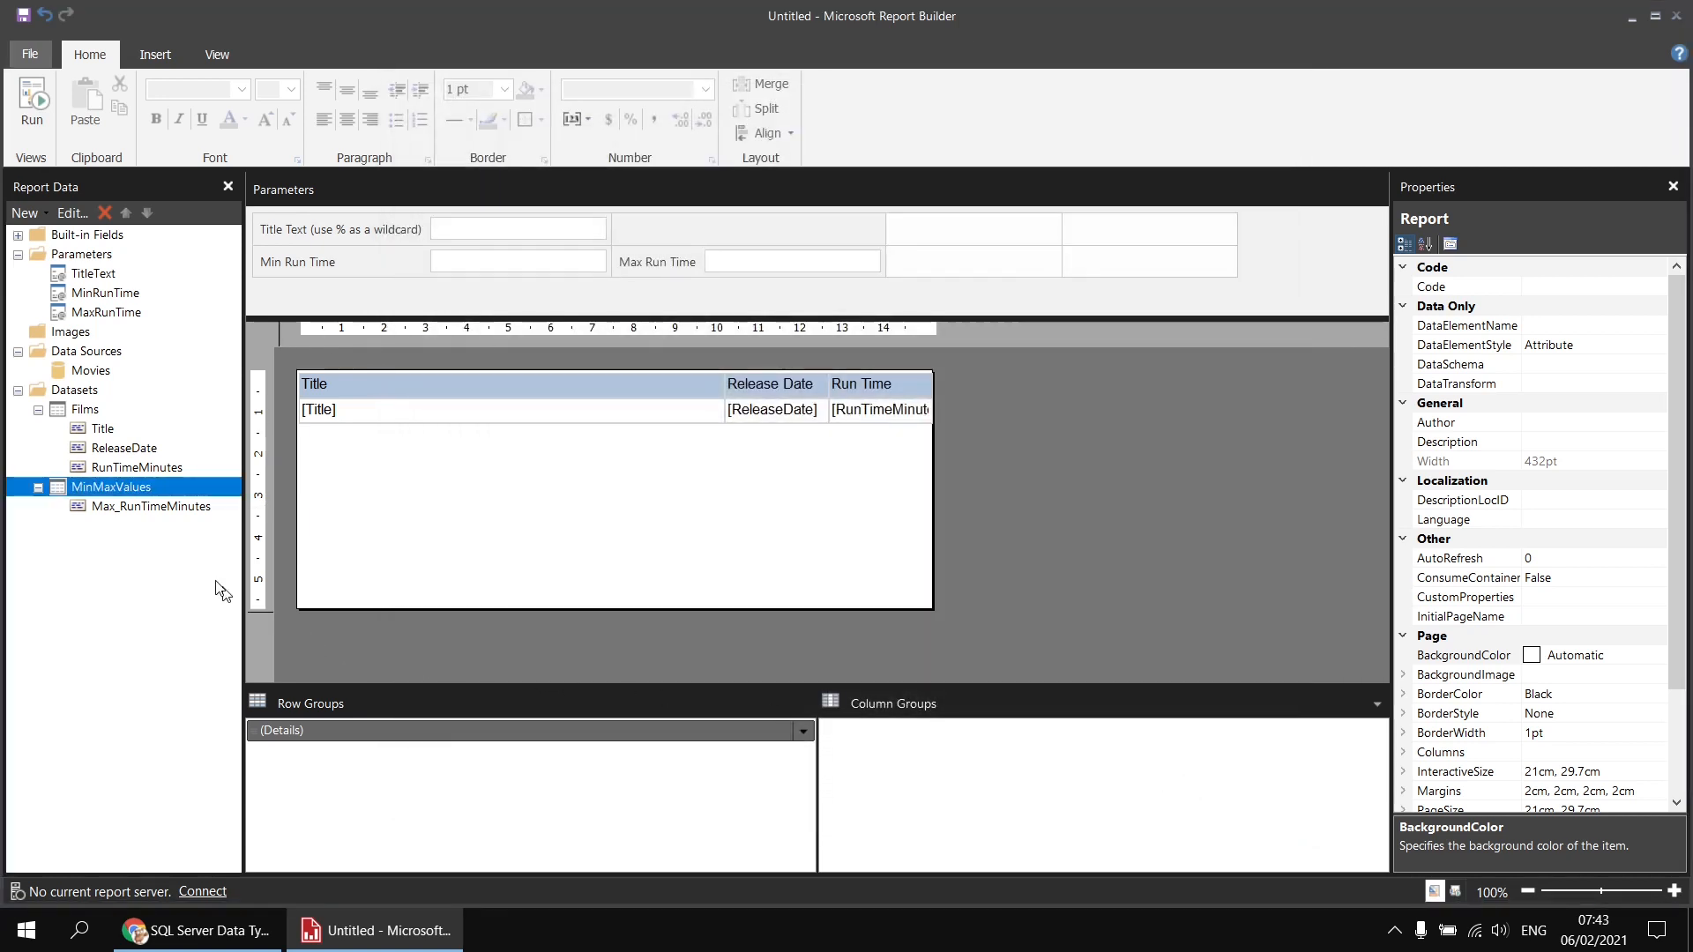
In the MinMaxValues dataset's query text, duplicate the MAX(Film.RunTimeMinutes) AS Max_RunTimeMinutes line as a second, comma-separated column.
right_click(119, 496)
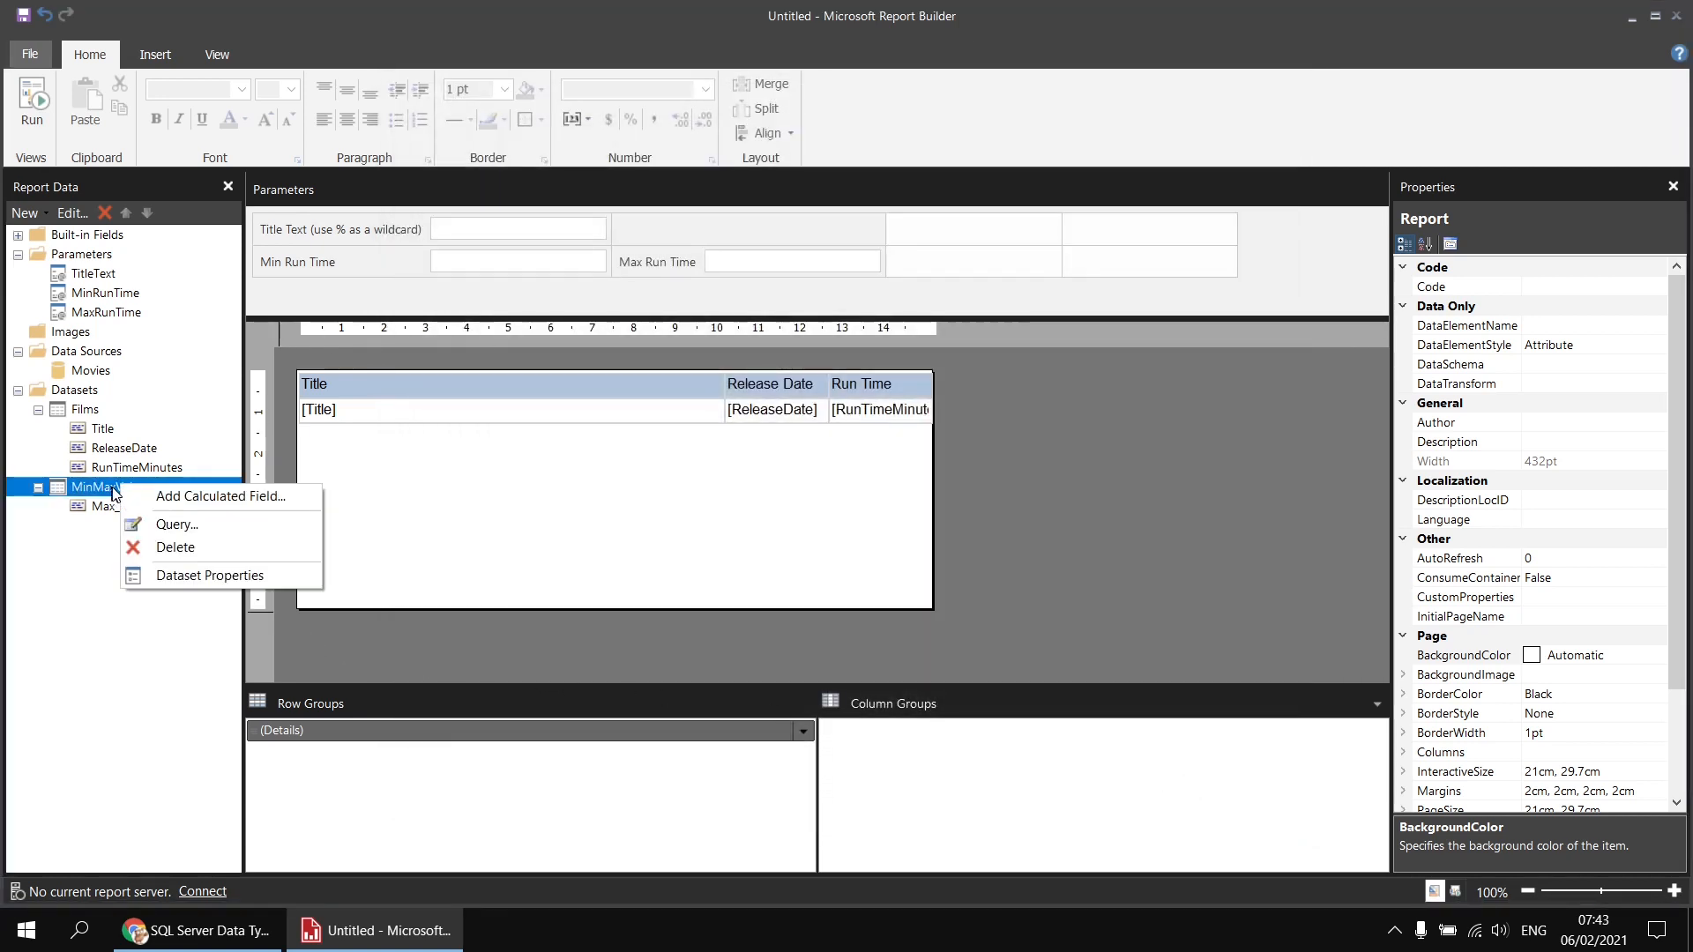
click(233, 578)
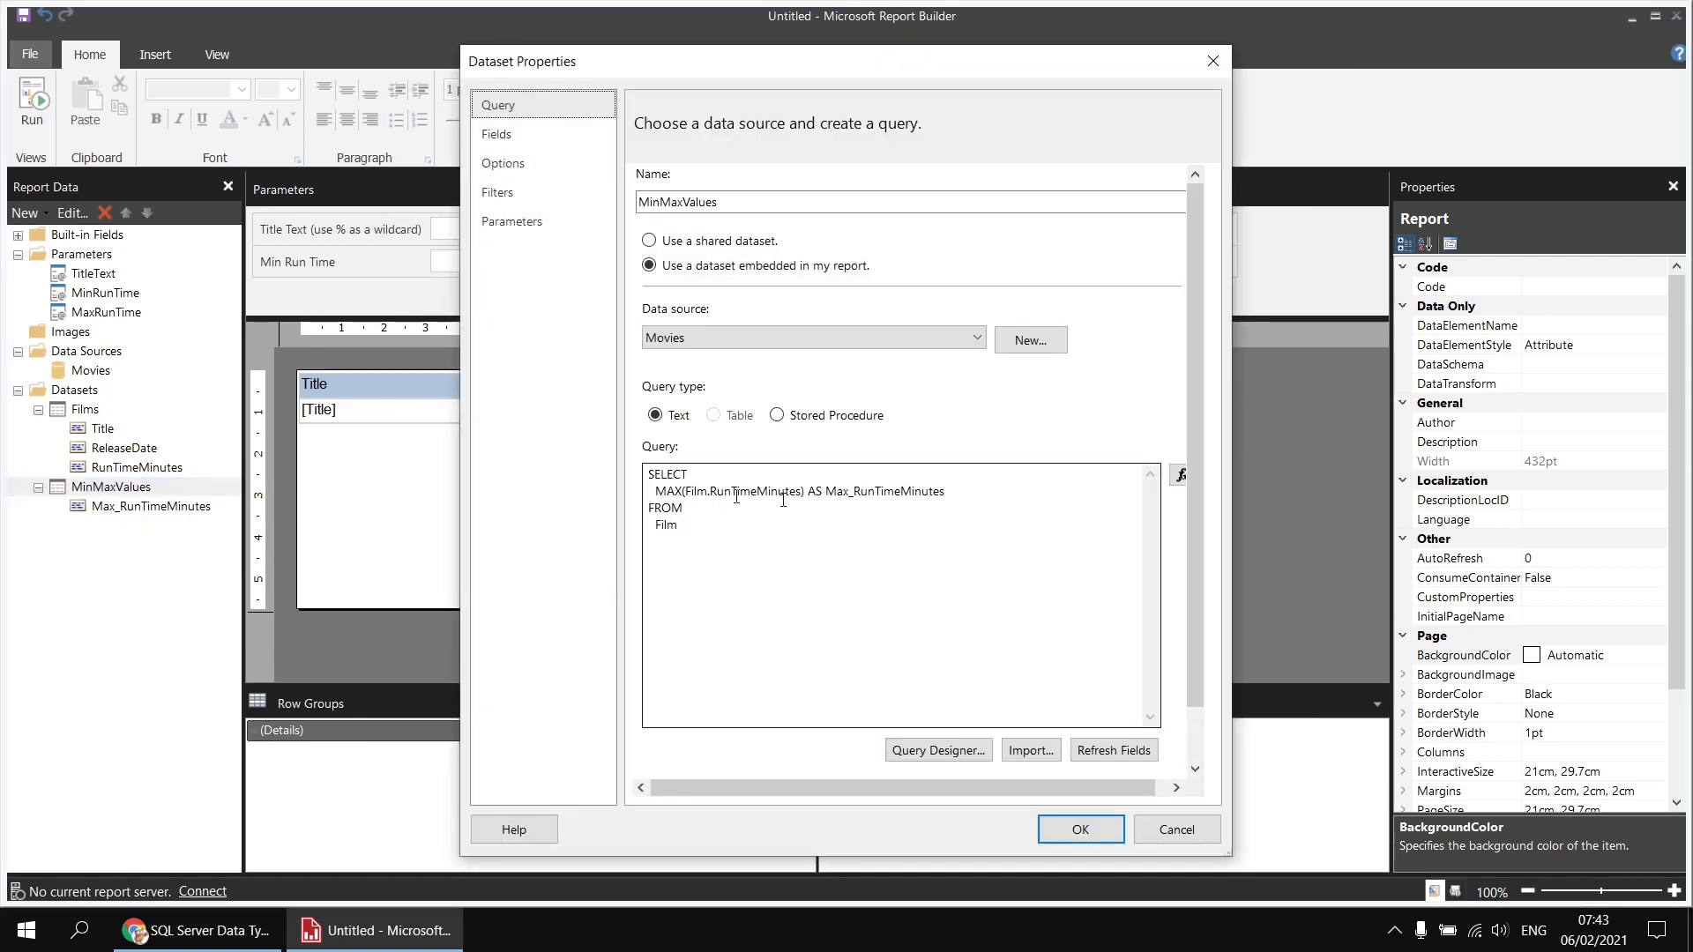
drag(955, 493, 657, 486)
key(ctrl+c)
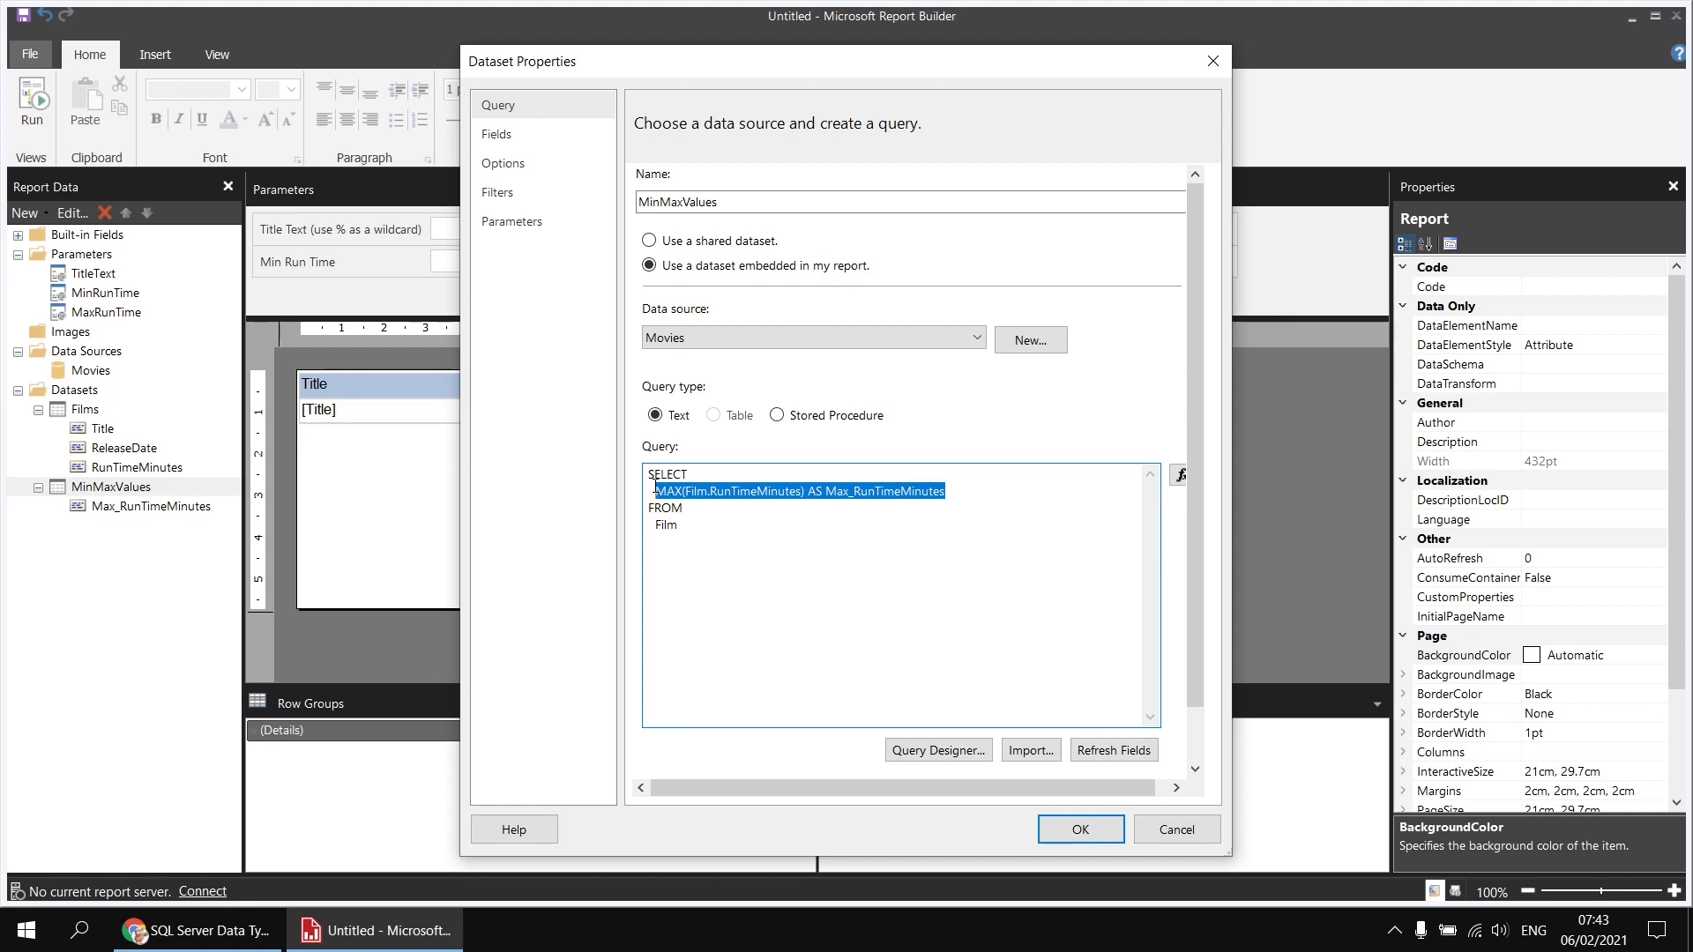
click(977, 488)
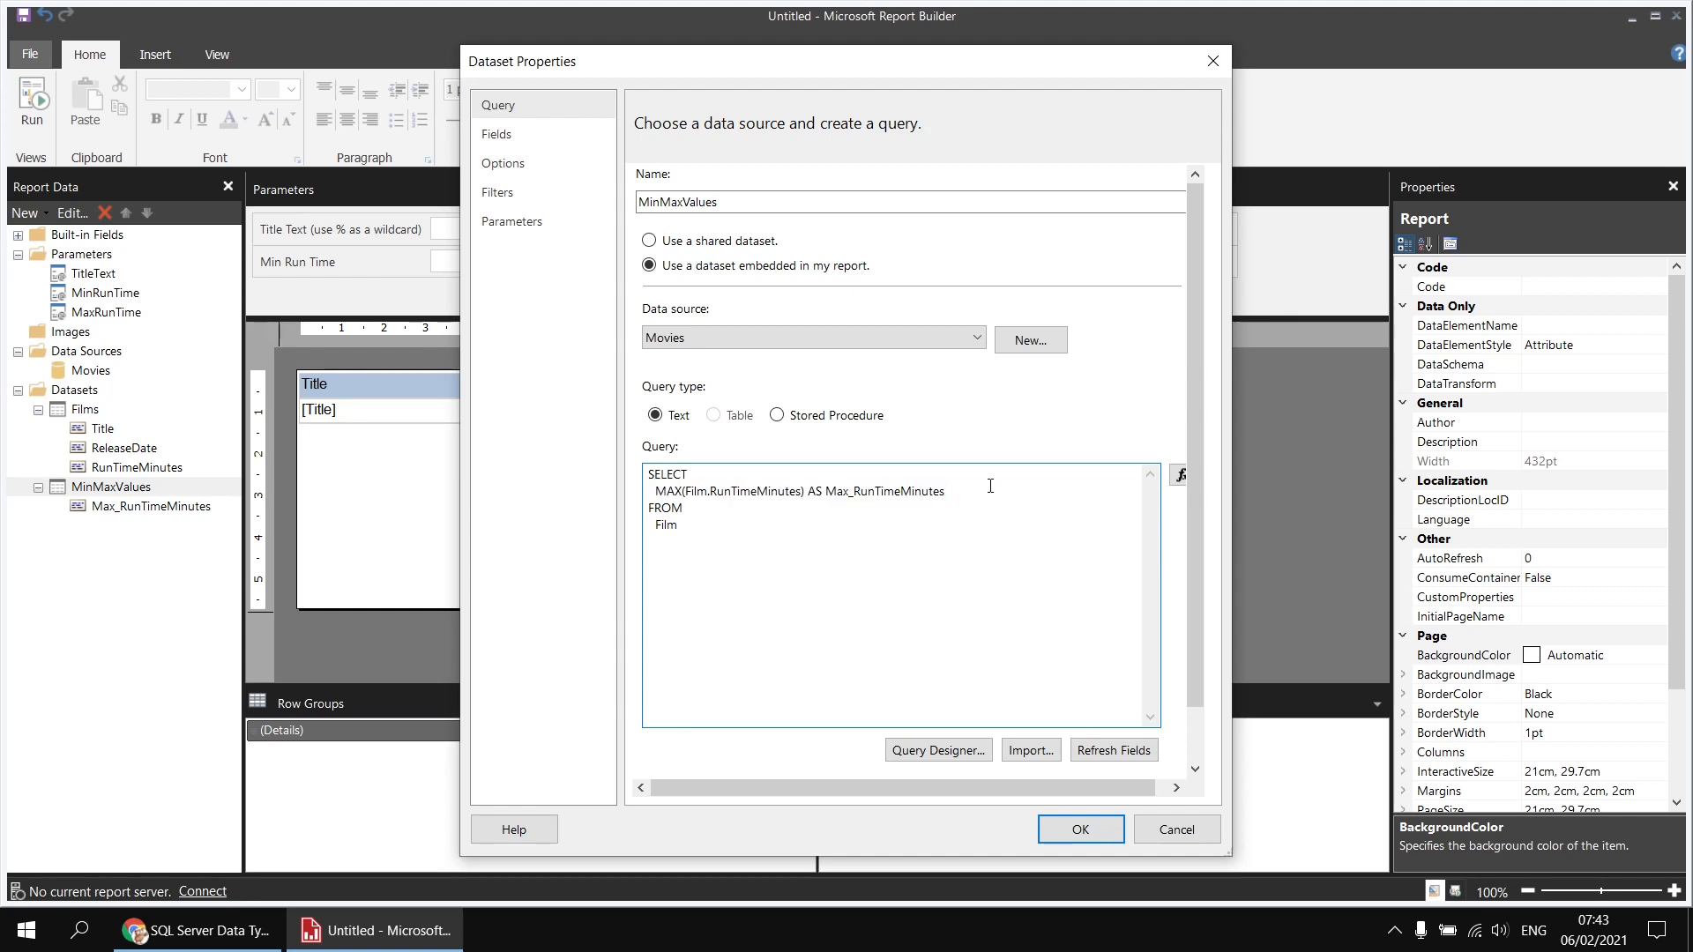
key(Return)
text(,)
key(ctrl+v)
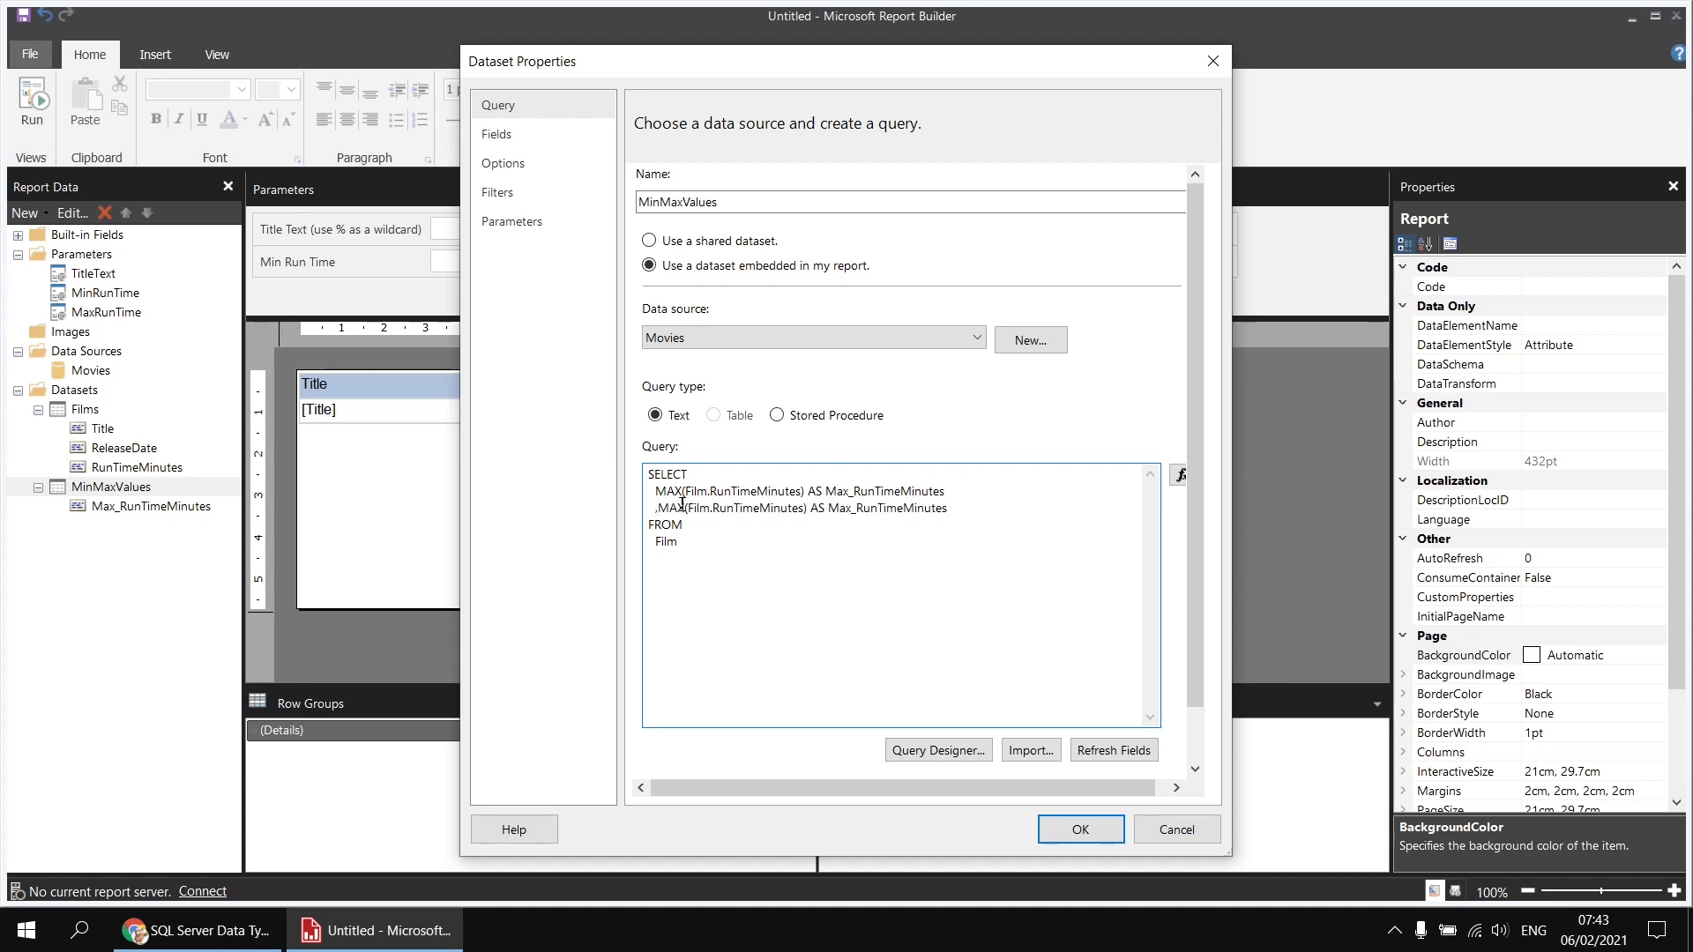
Change the query's second column to MIN(Film.RunTimeMinutes) AS Min_RunTimeMinutes and save the MinMaxValues dataset.
drag(684, 508, 669, 508)
text(IN)
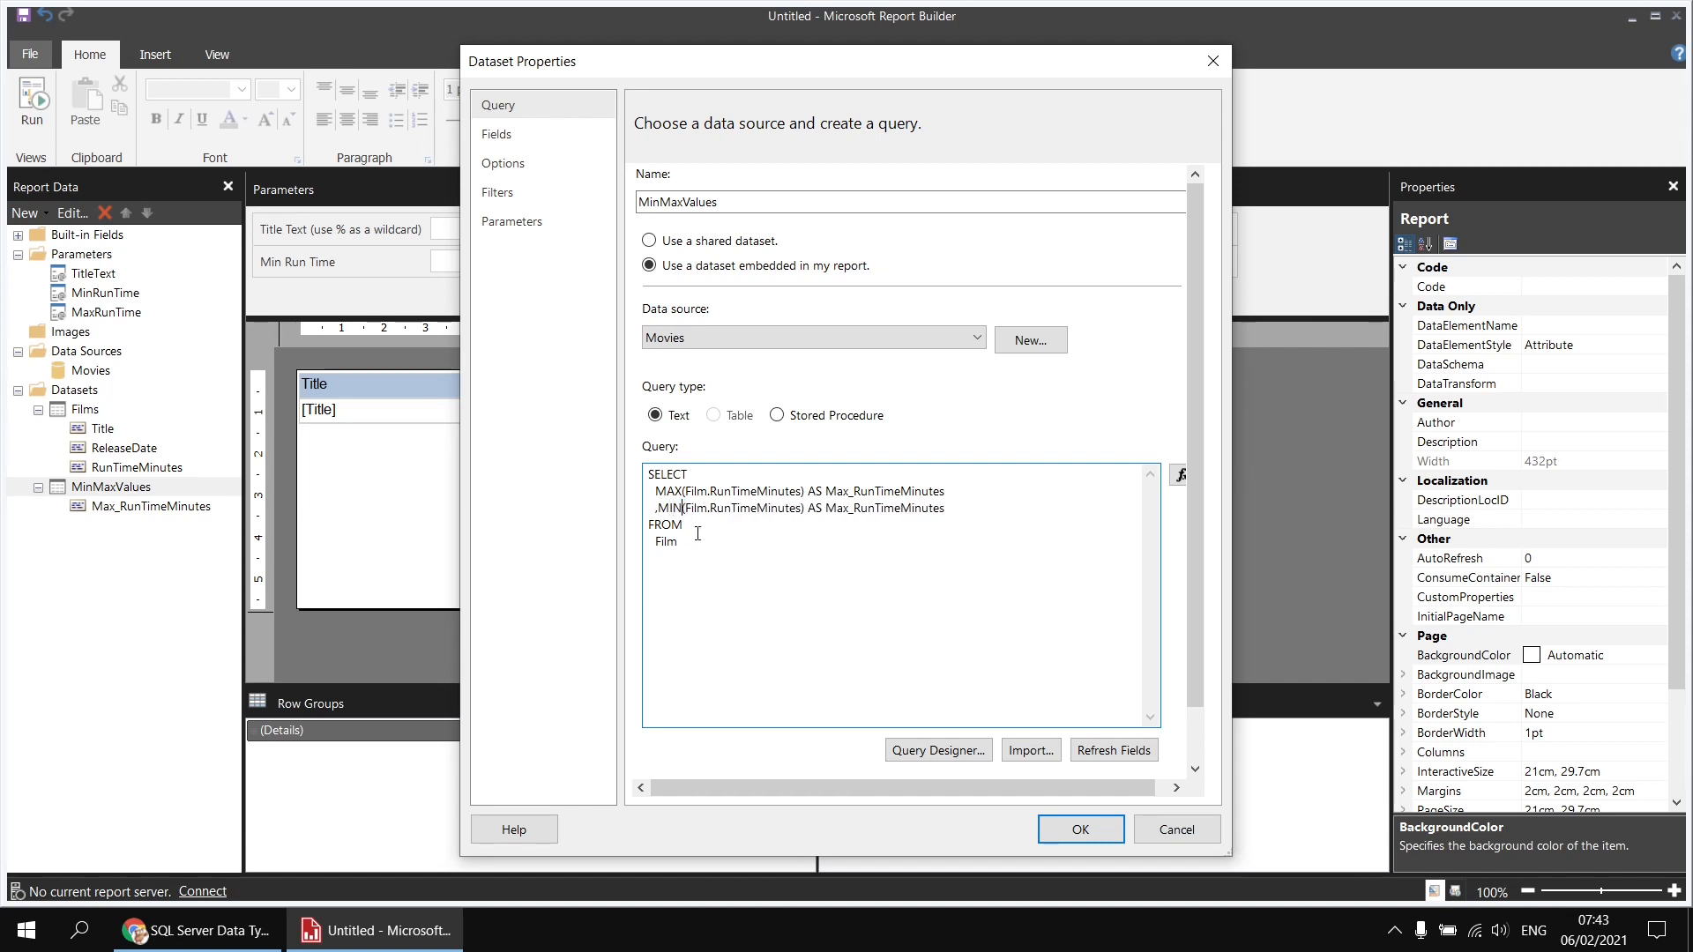
drag(849, 508, 839, 508)
text(in)
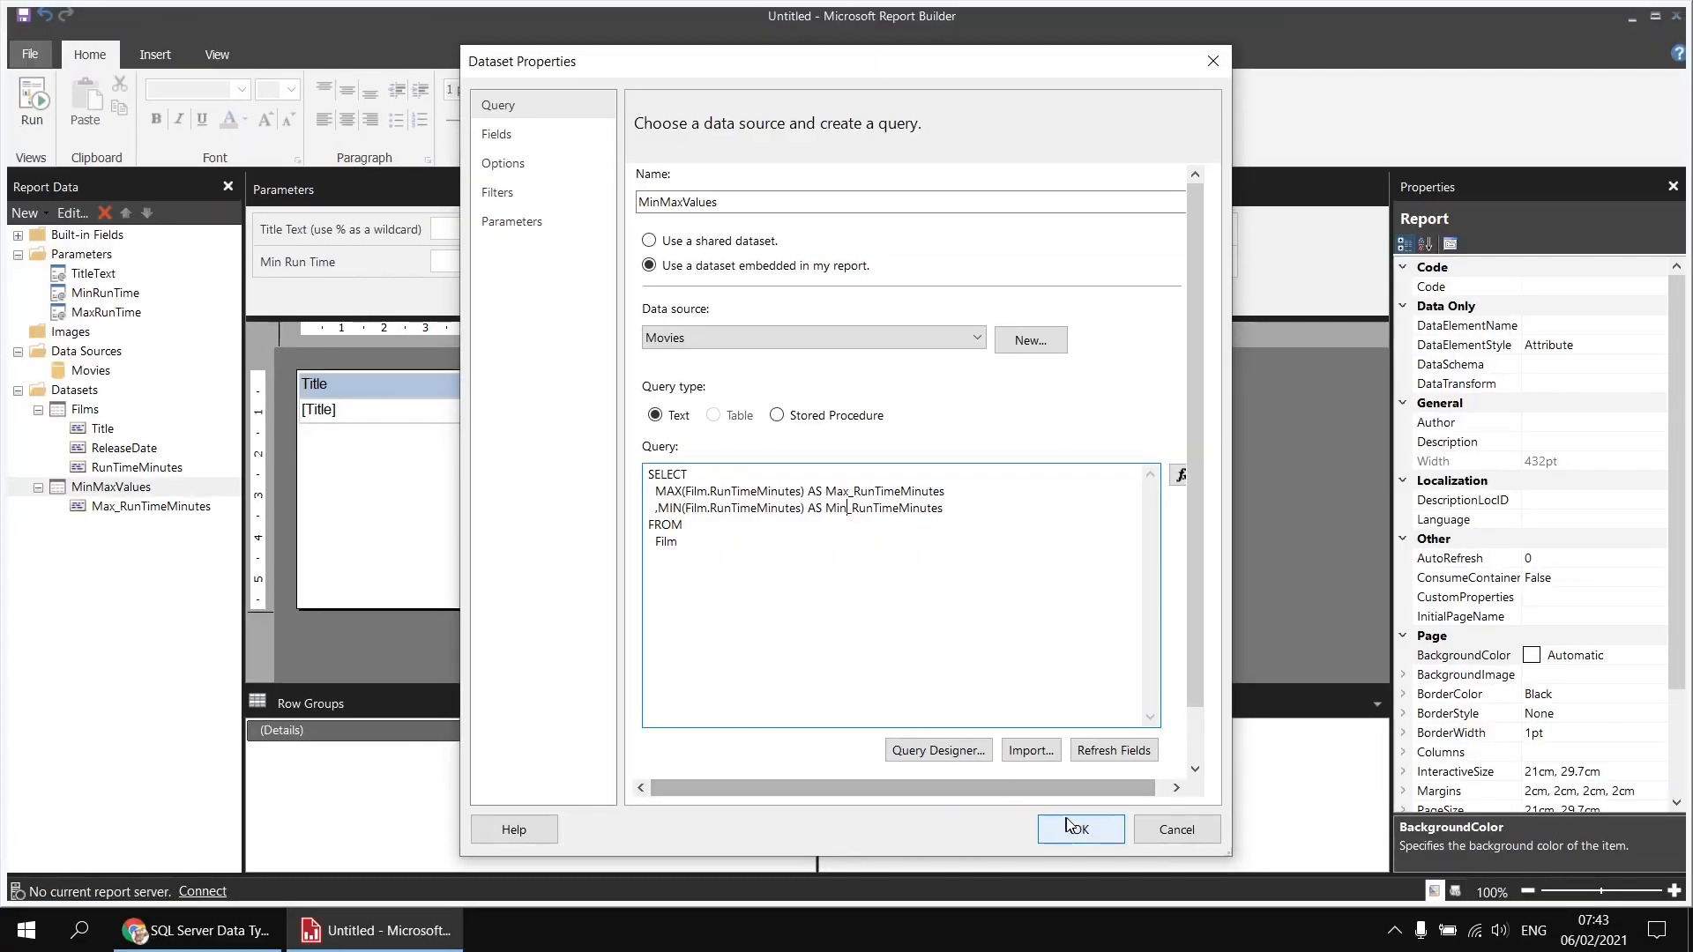
click(1074, 830)
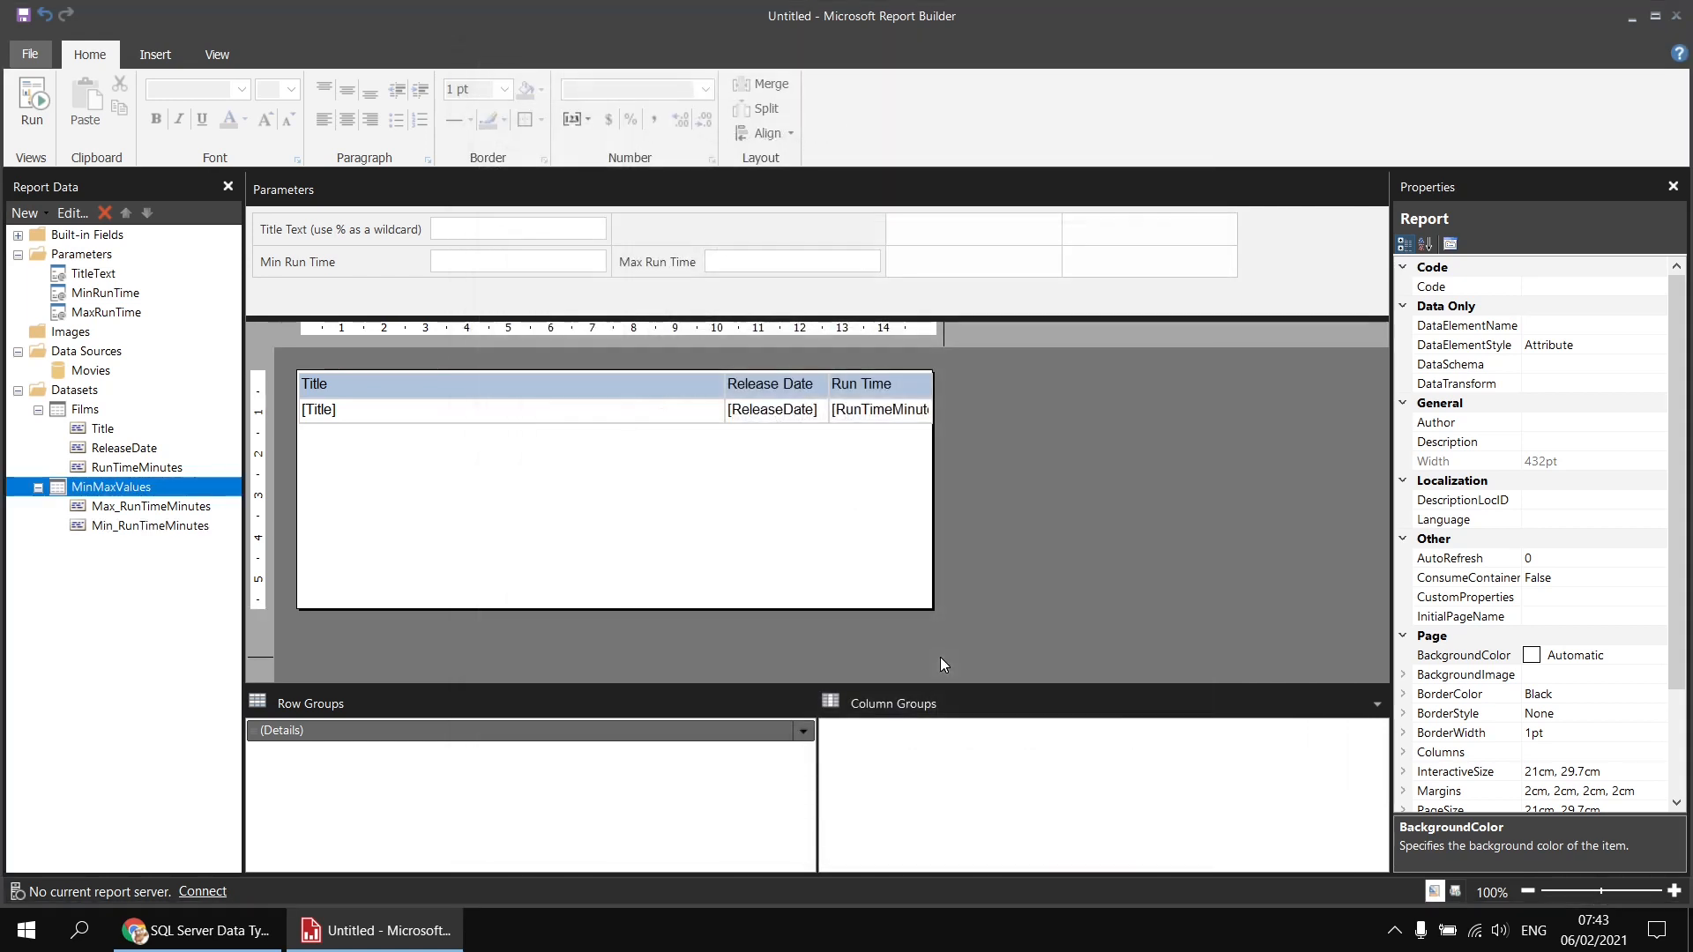
Make the MinRunTime parameter get its default value from the Min_RunTimeMinutes field of MinMaxValues, save it and run the report.
double_click(313, 266)
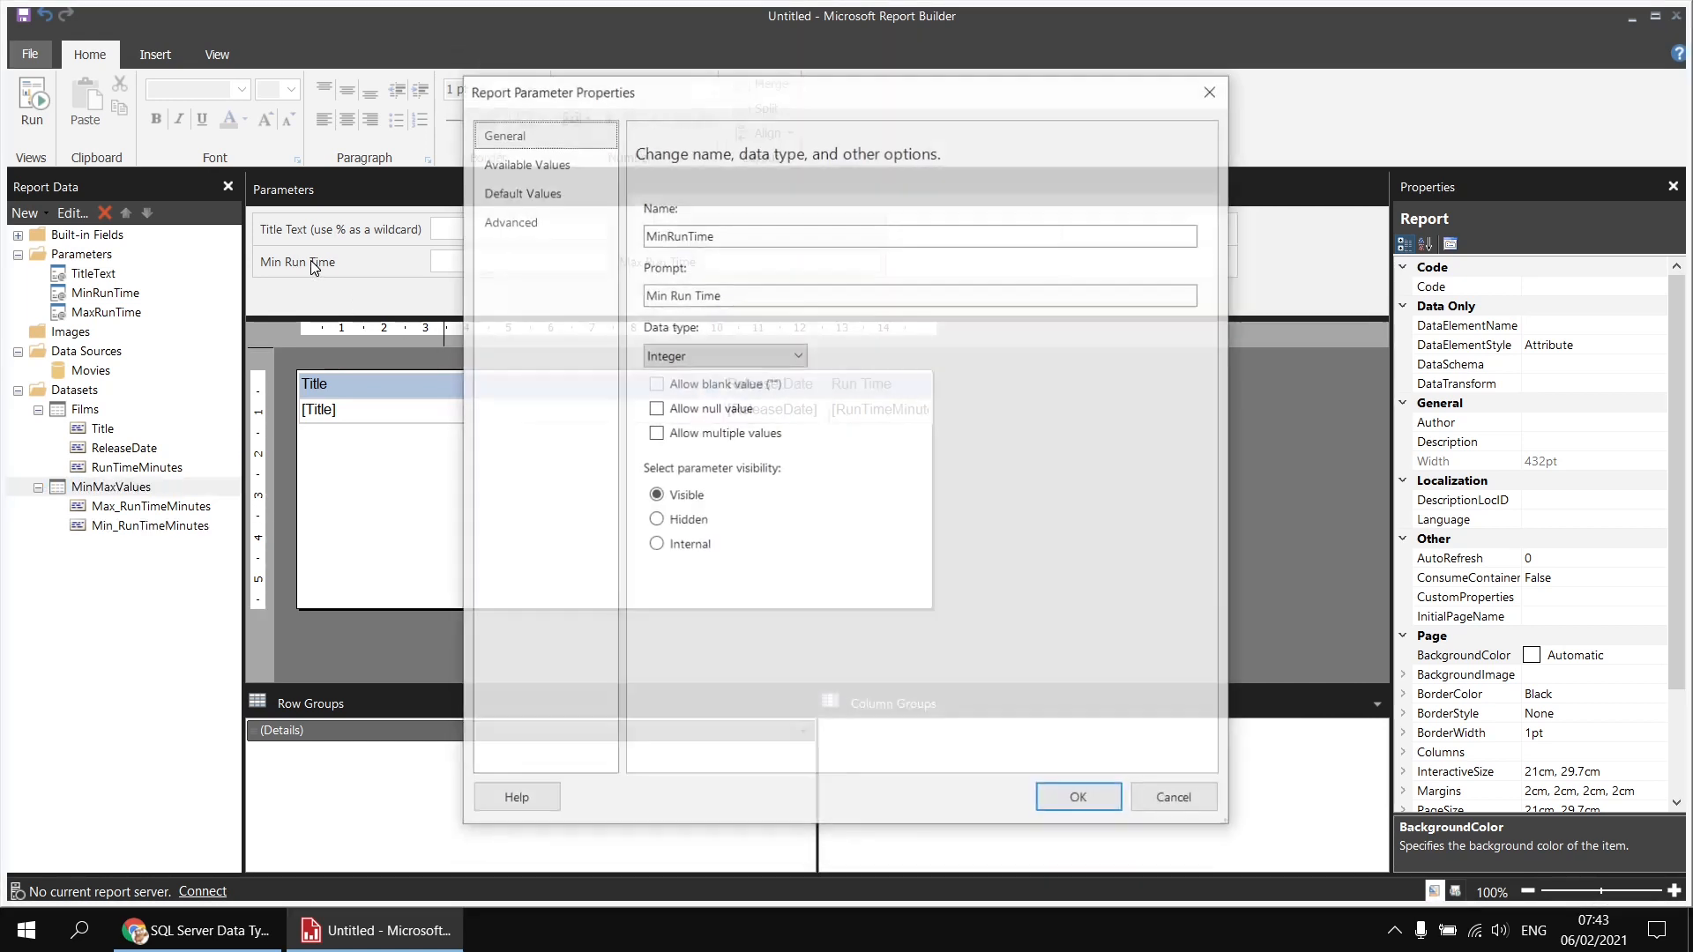
click(534, 200)
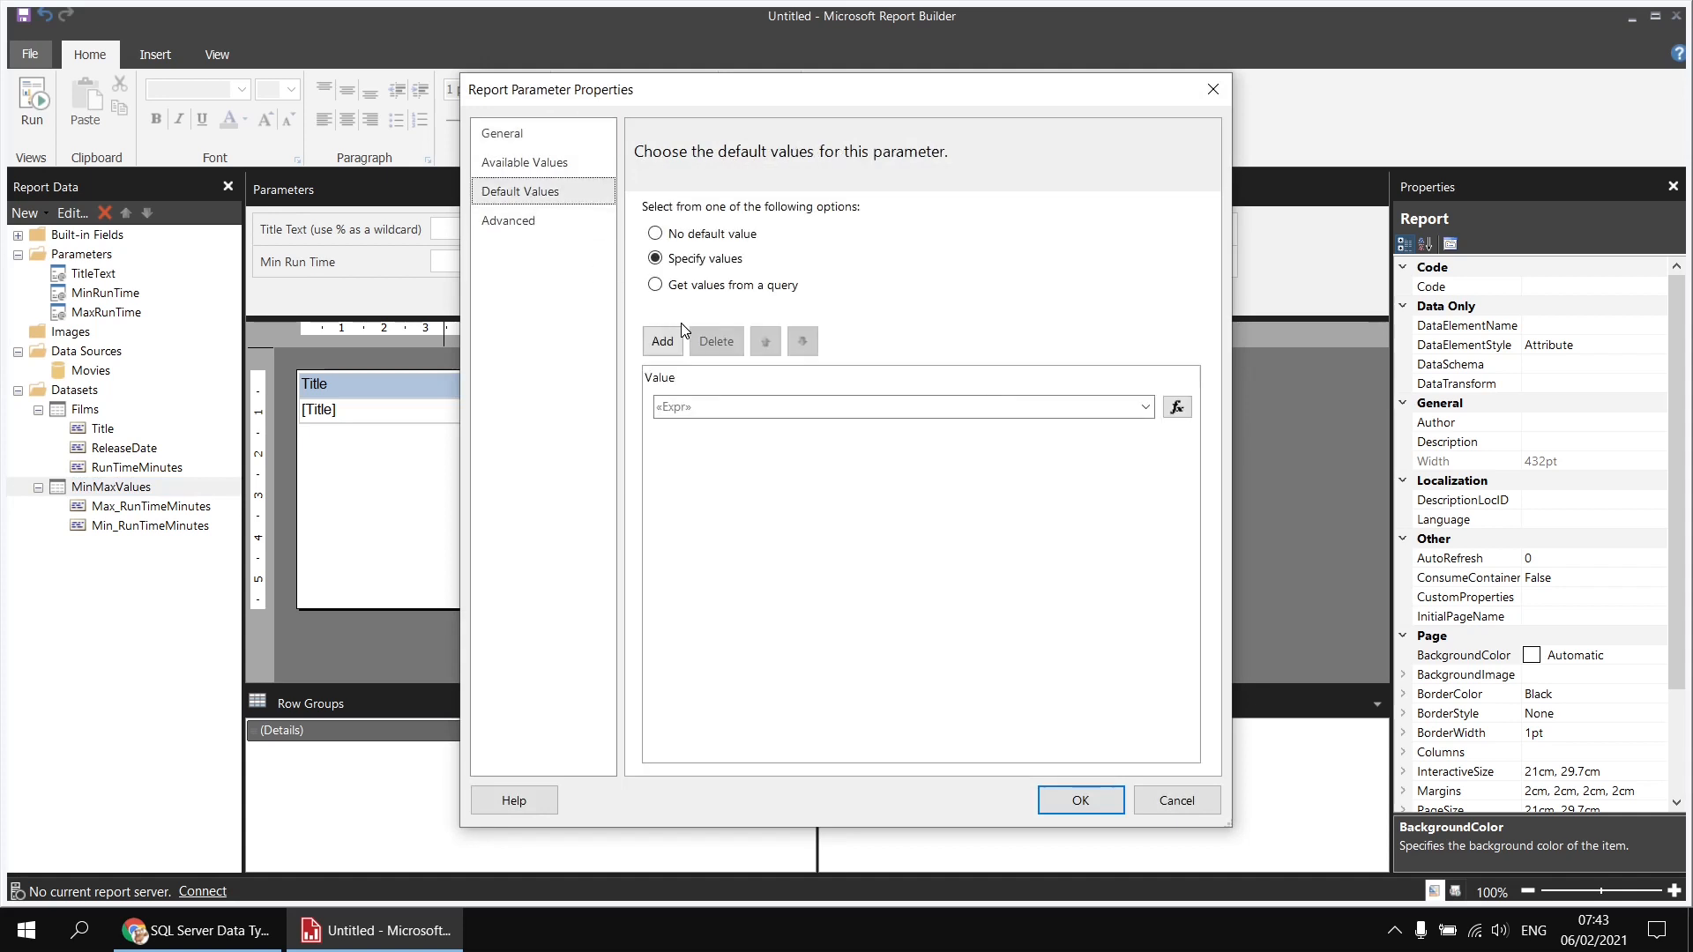
click(654, 285)
click(730, 368)
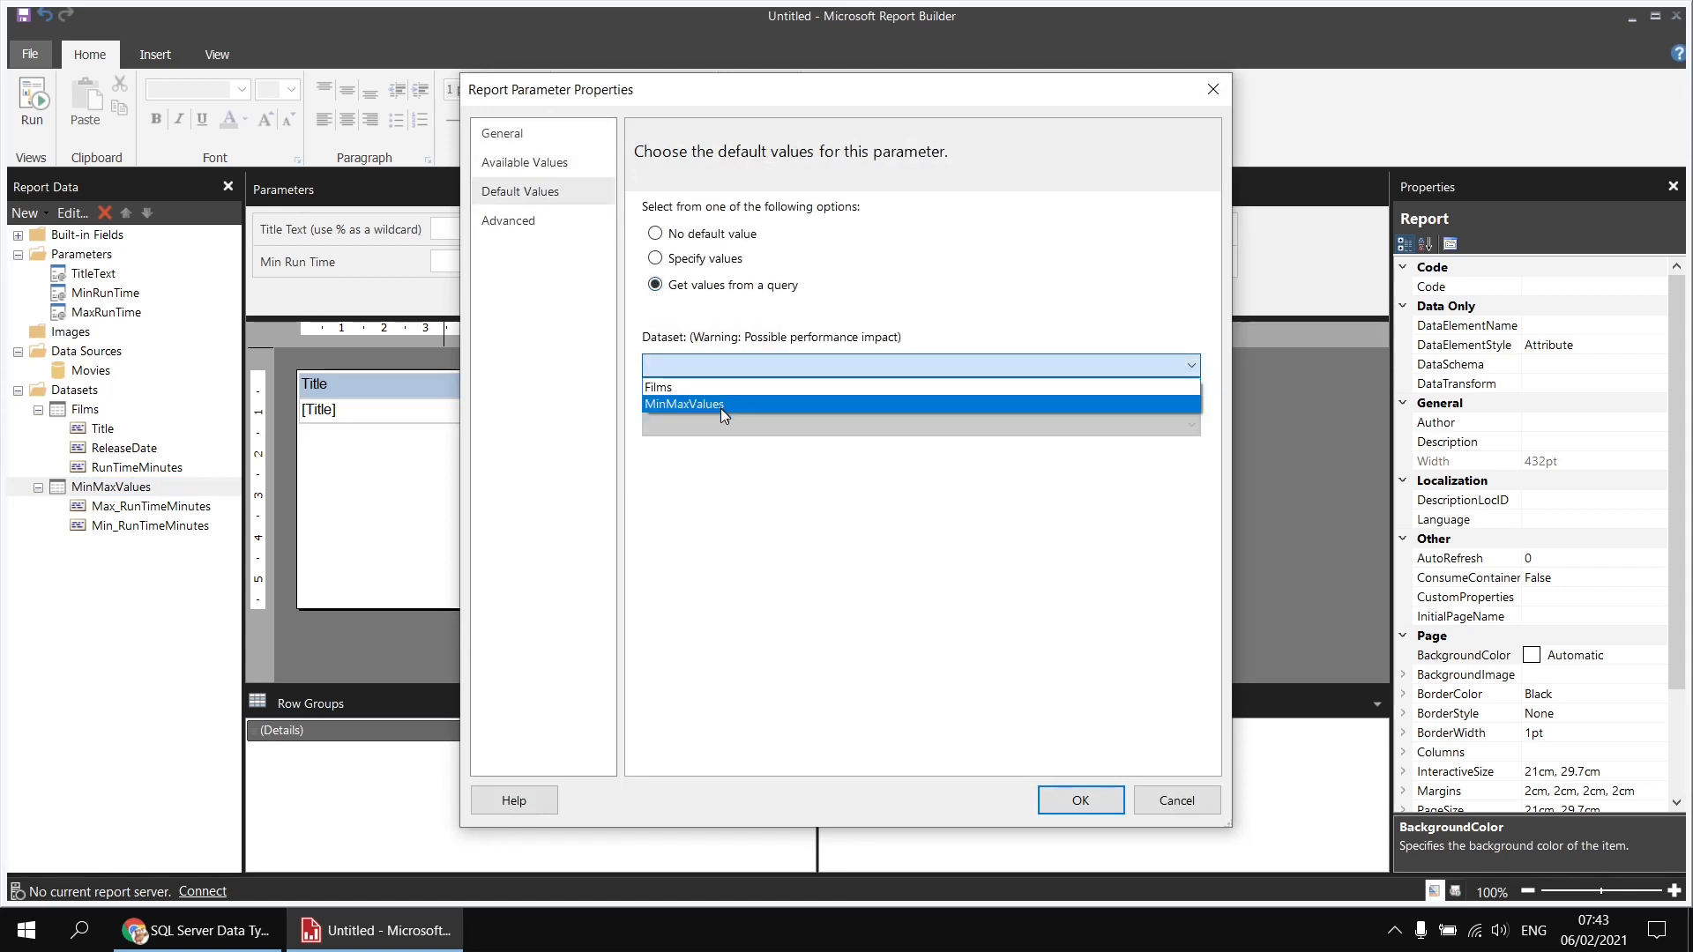
click(718, 405)
click(718, 426)
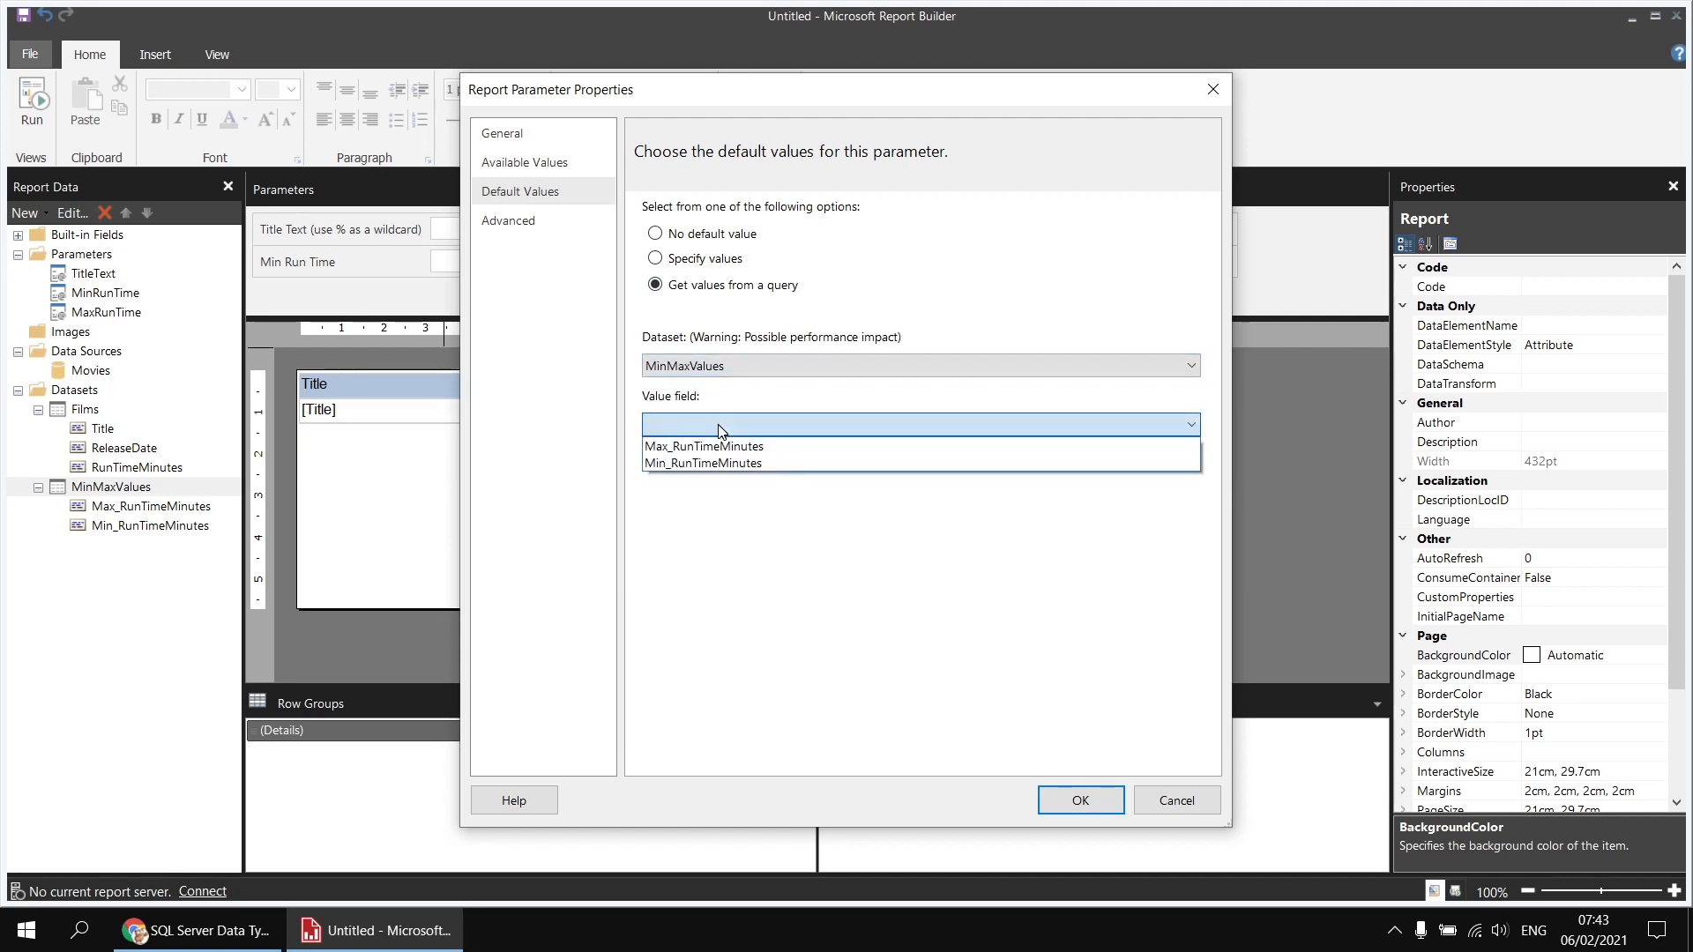
click(712, 461)
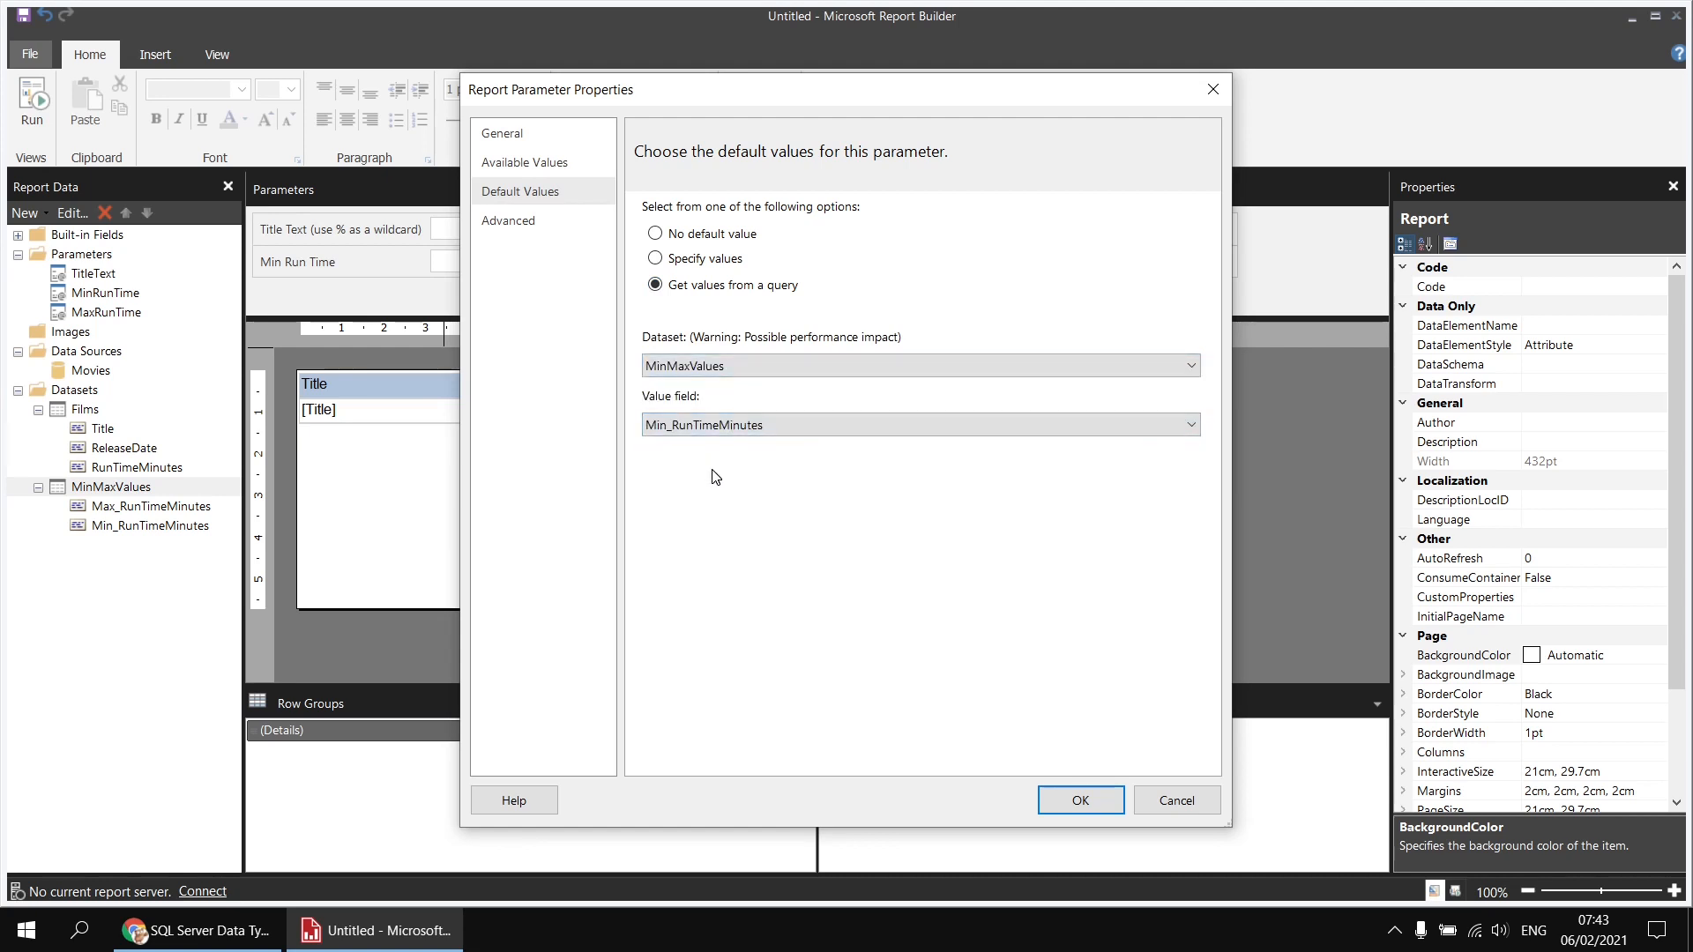
click(1081, 799)
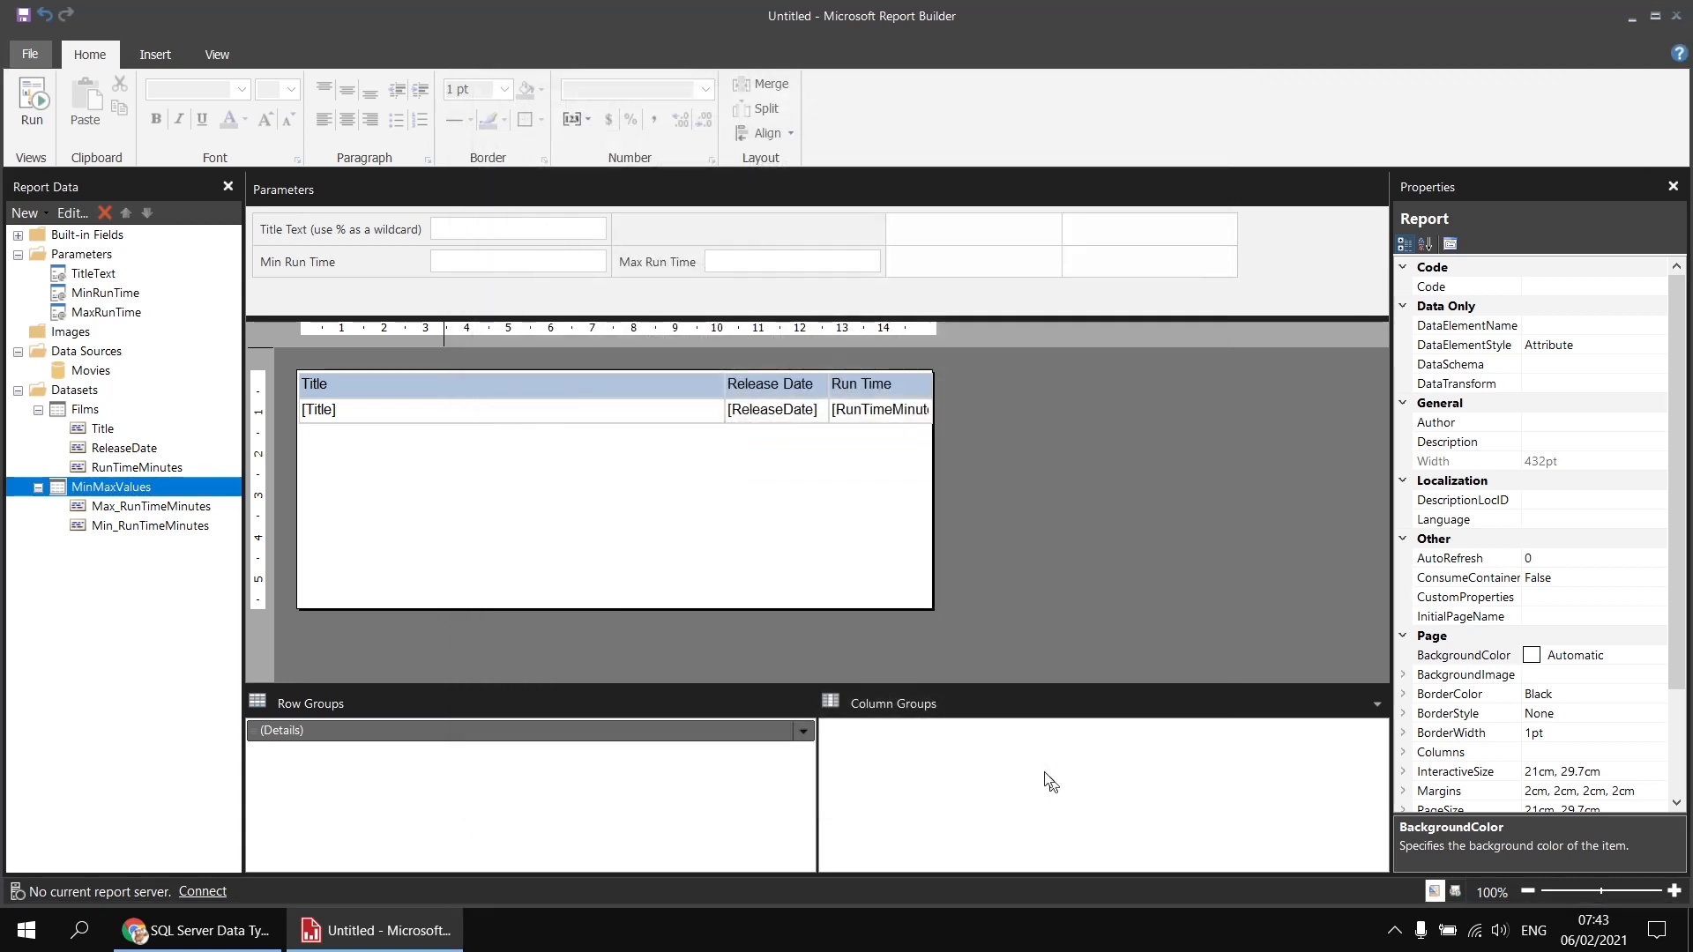
click(32, 102)
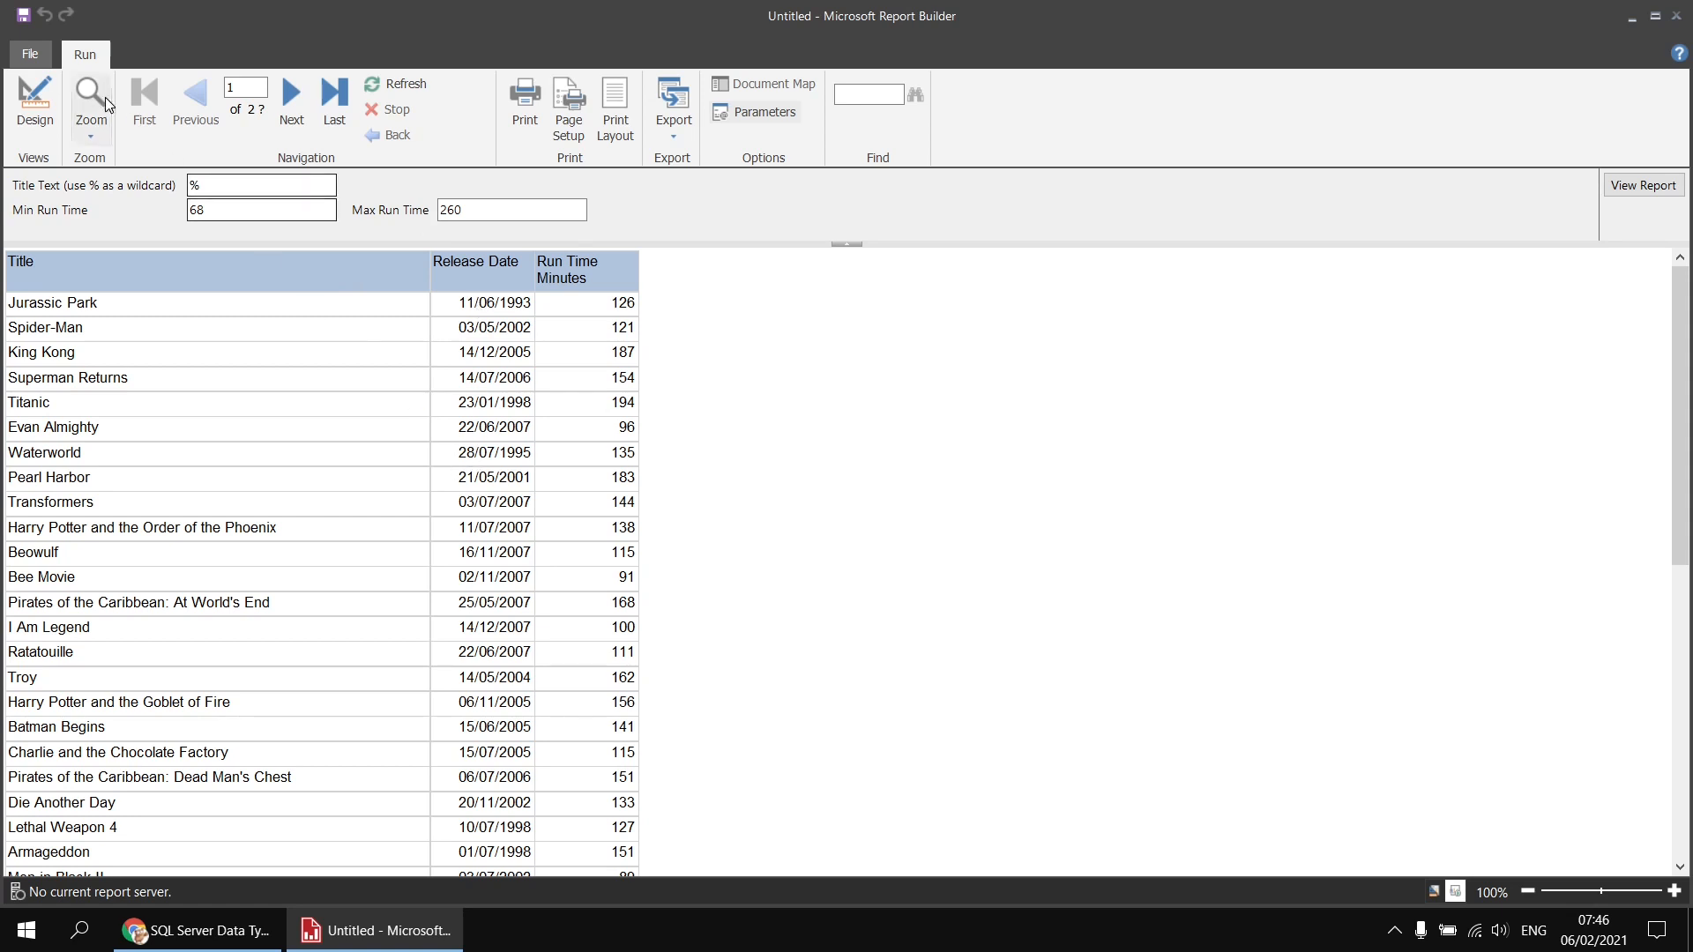
click(34, 104)
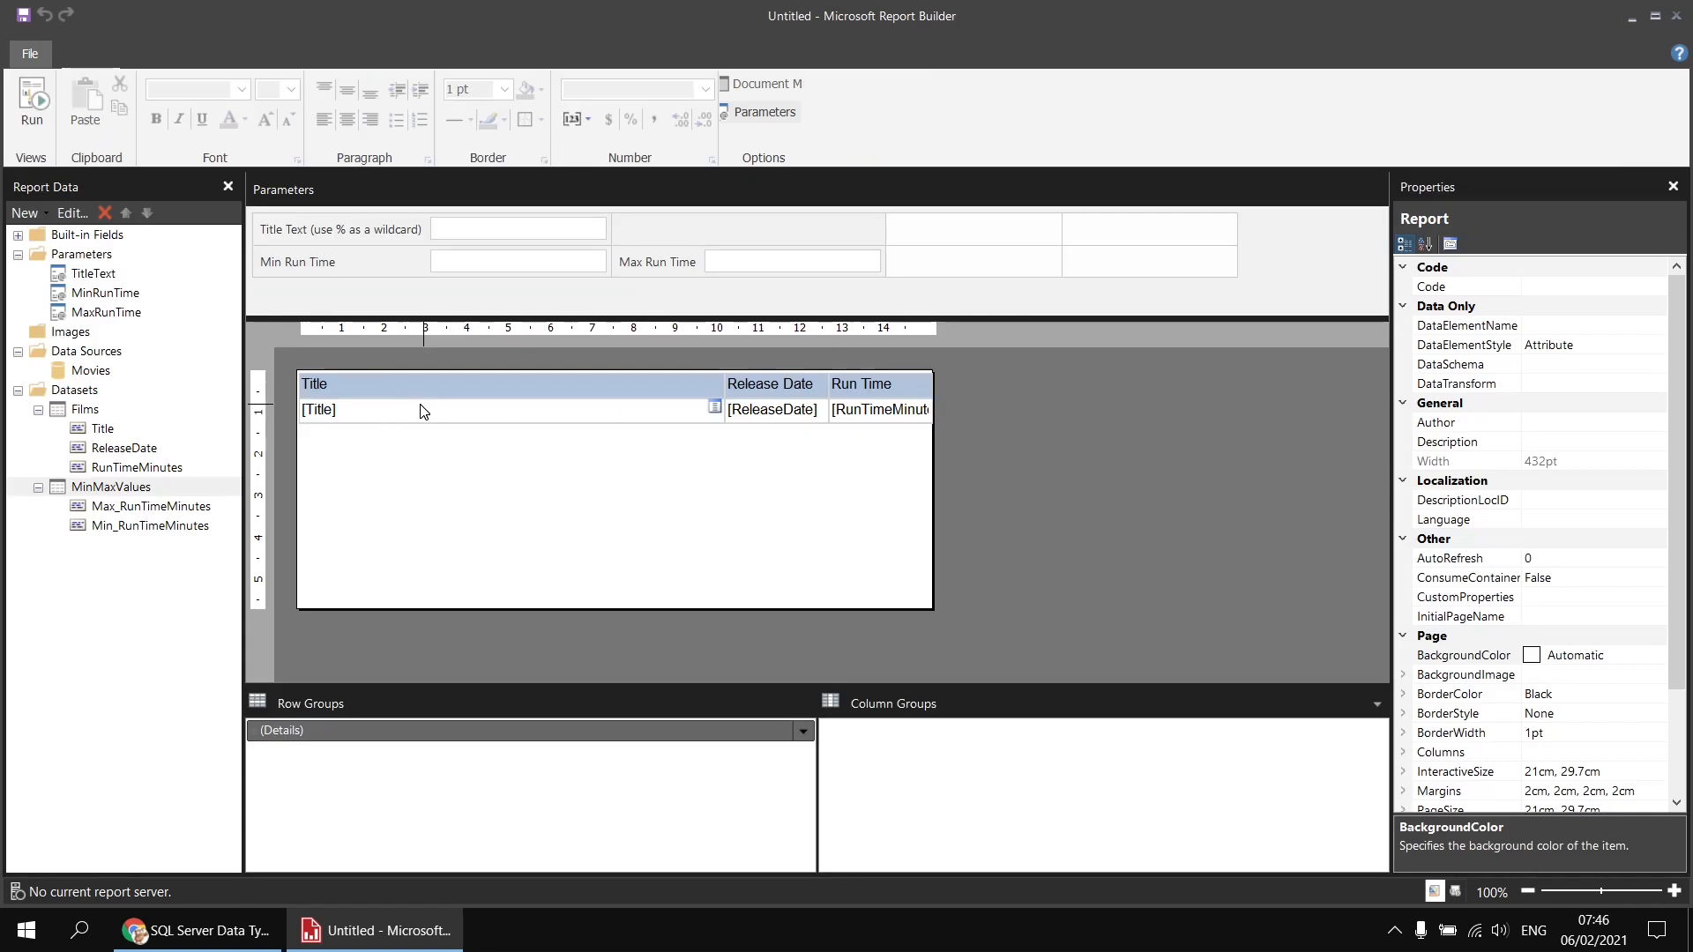
right_click(100, 414)
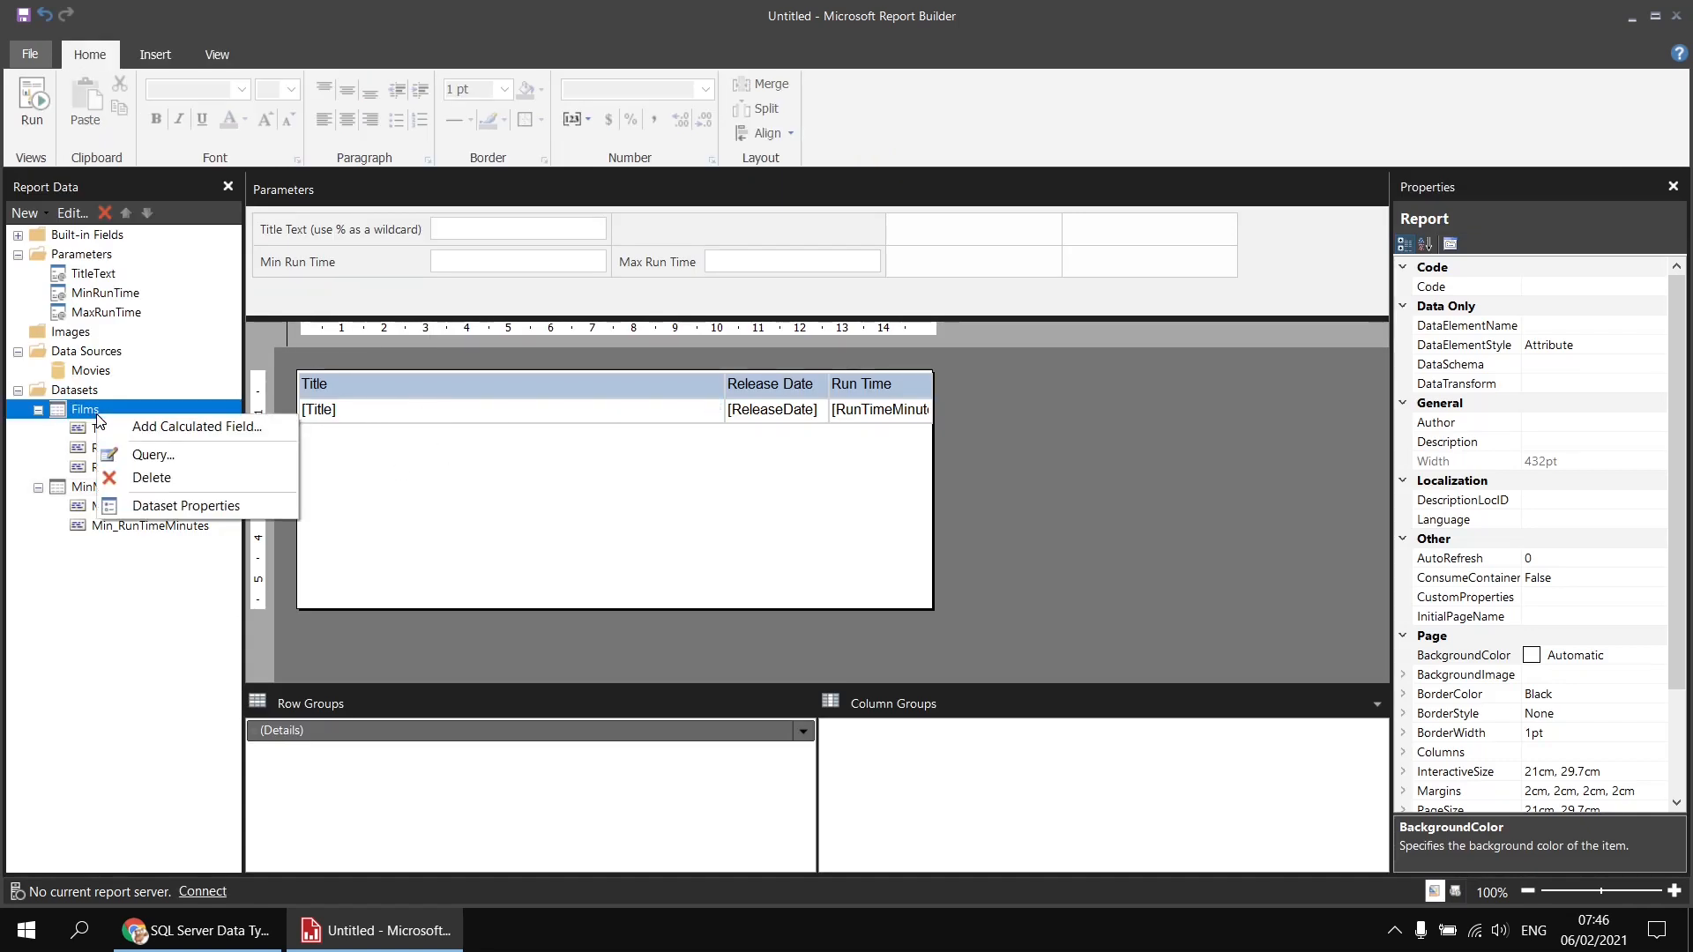
click(216, 510)
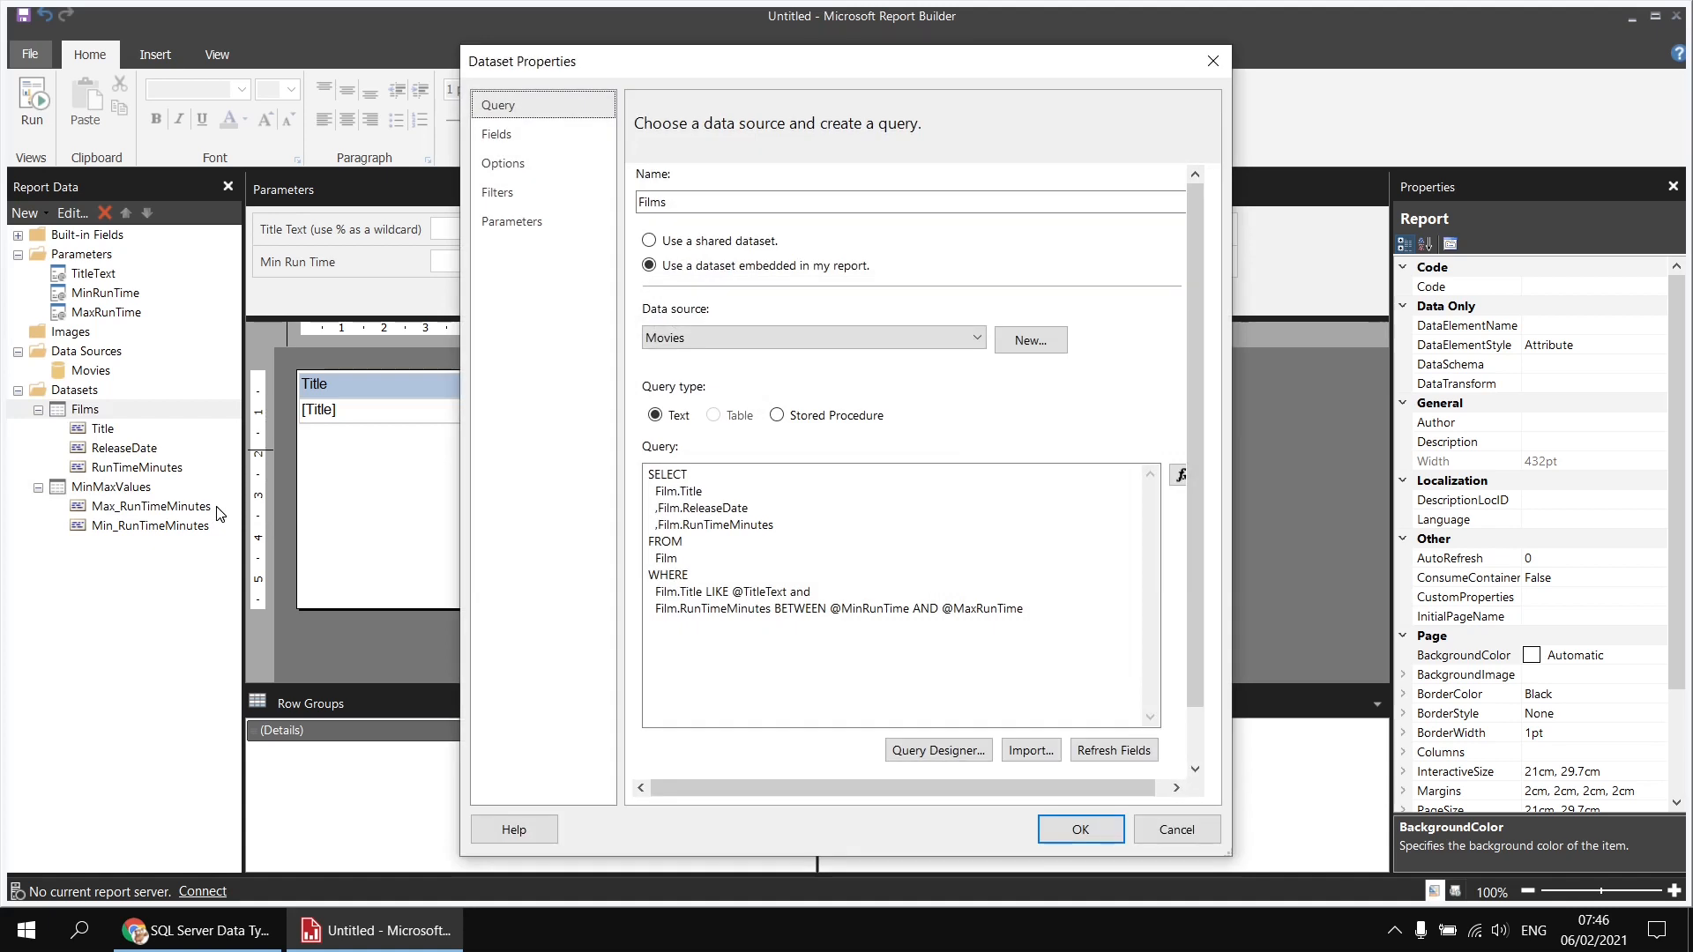
click(1046, 623)
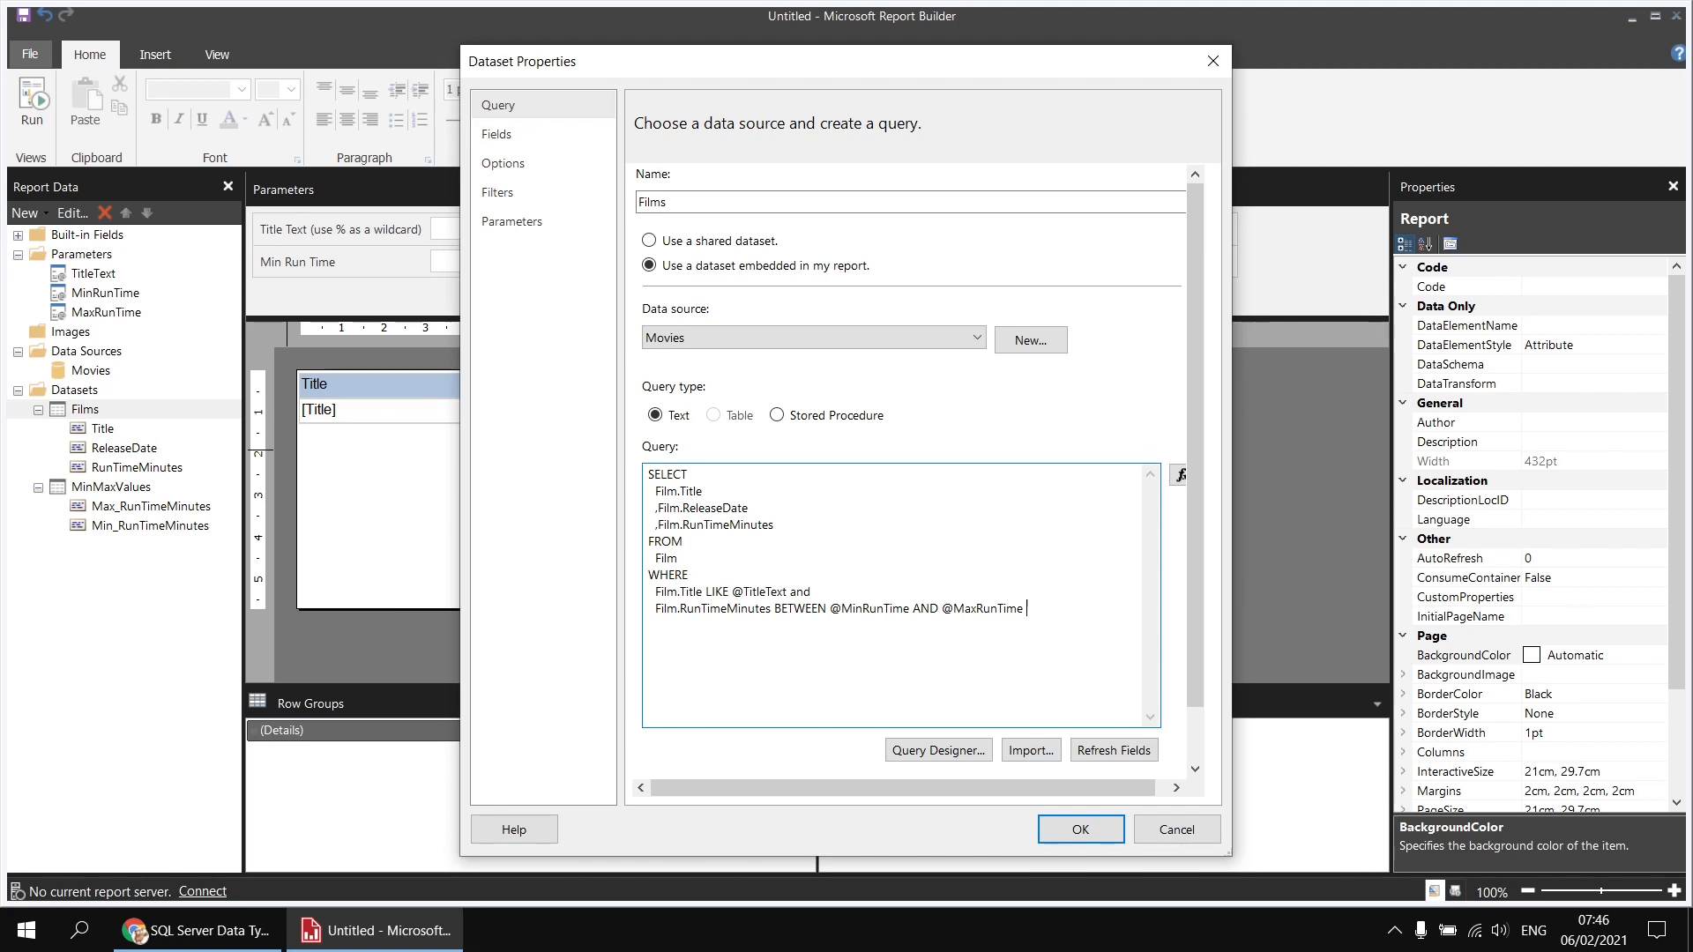
text(AND)
drag(660, 510, 749, 509)
key(ctrl+c)
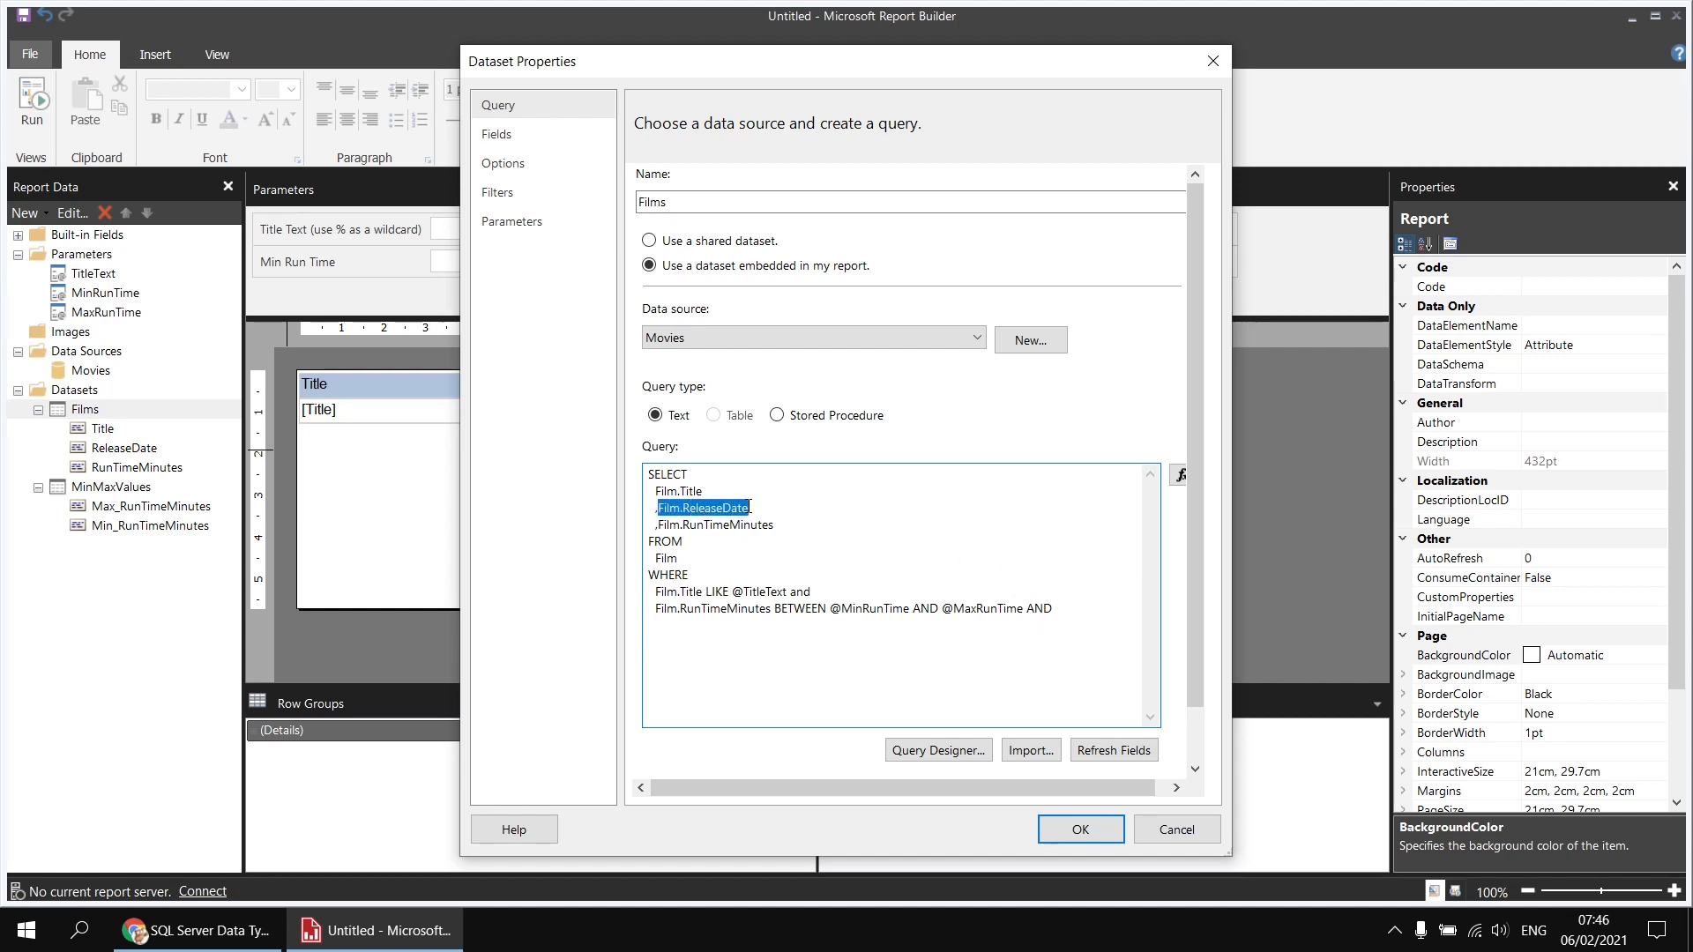
click(696, 627)
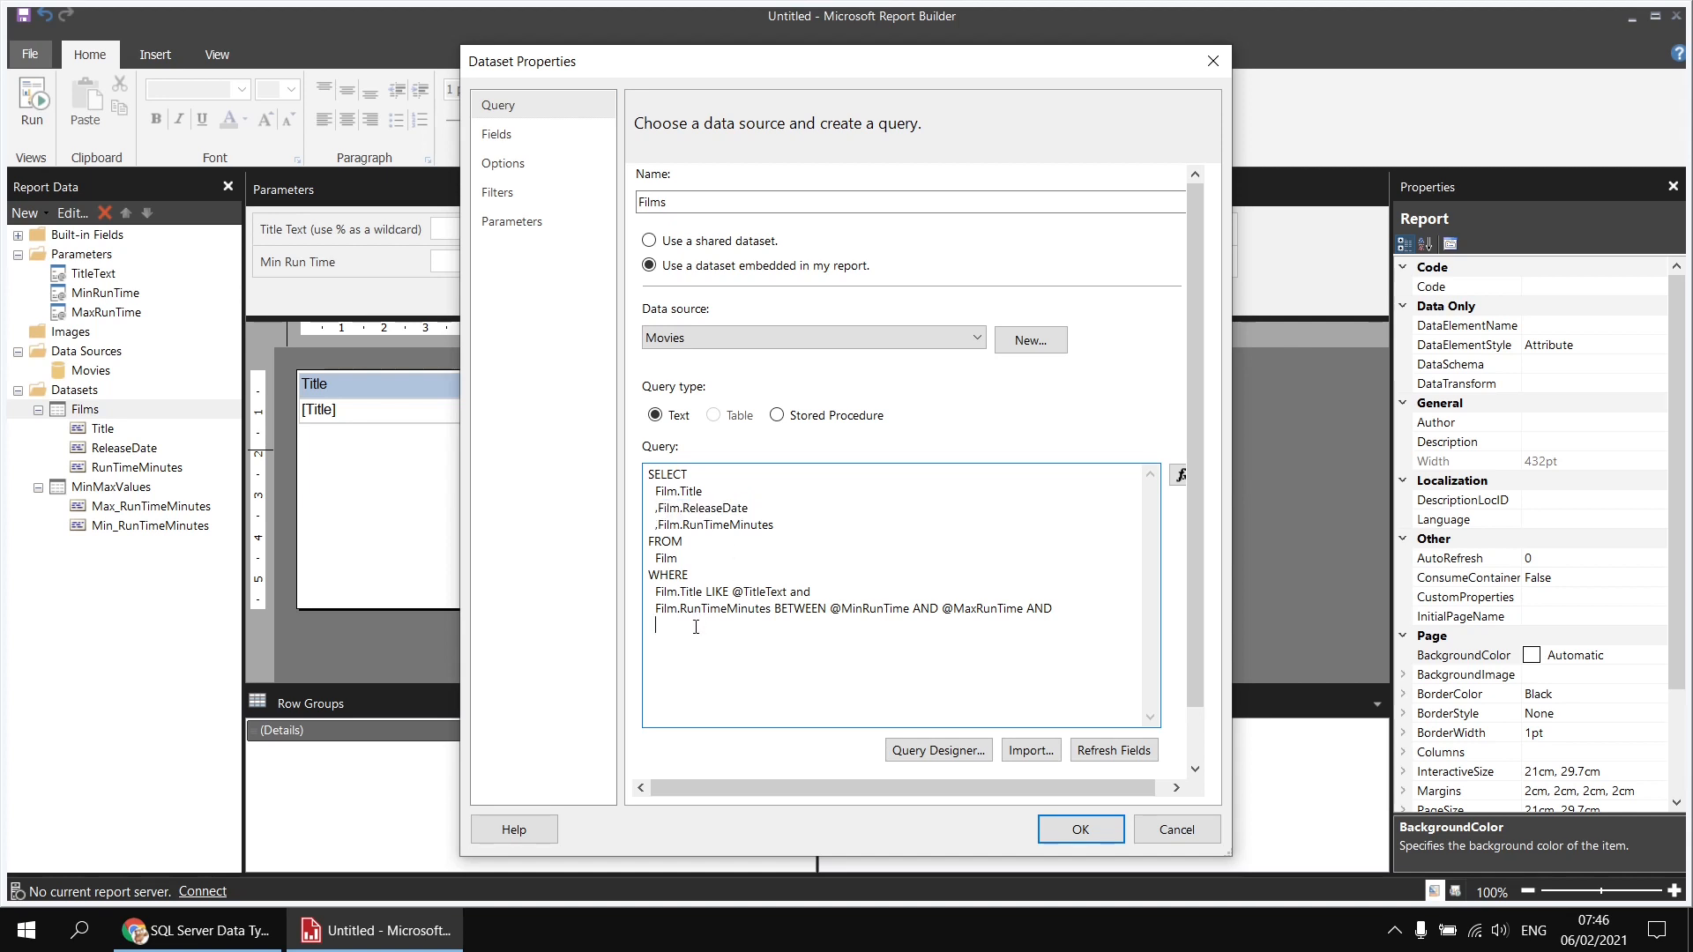
key(ctrl+v)
text(BETWEEN @StartDate)
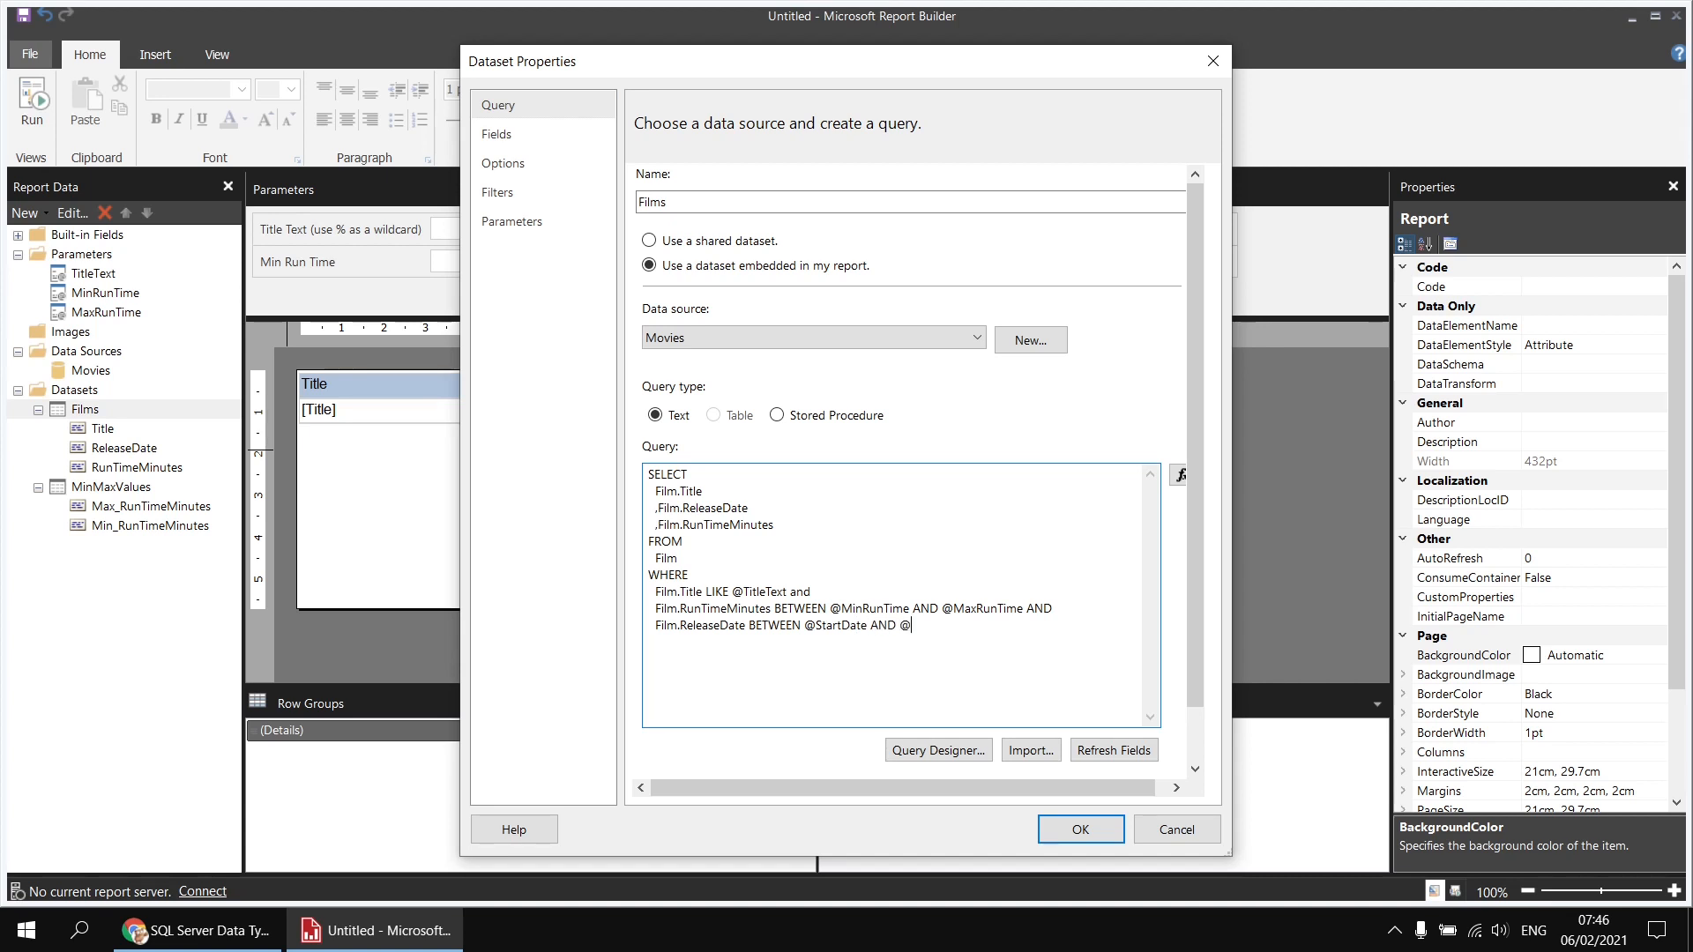
text( AND @EndDate)
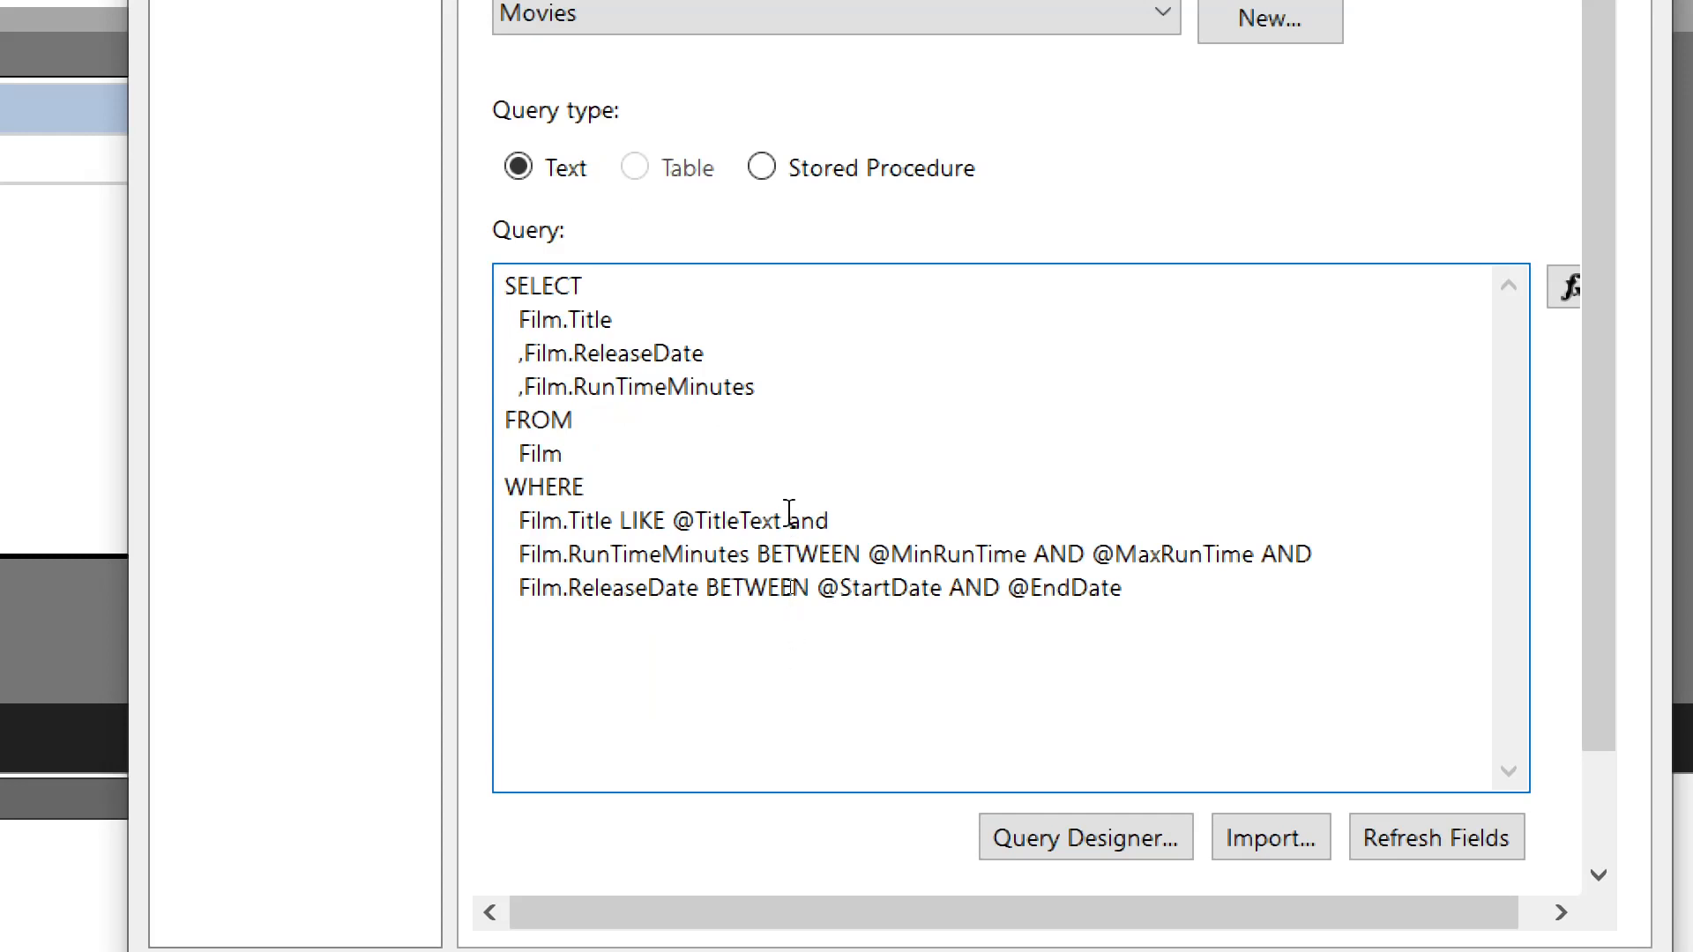
drag(787, 519, 839, 521)
text(AND)
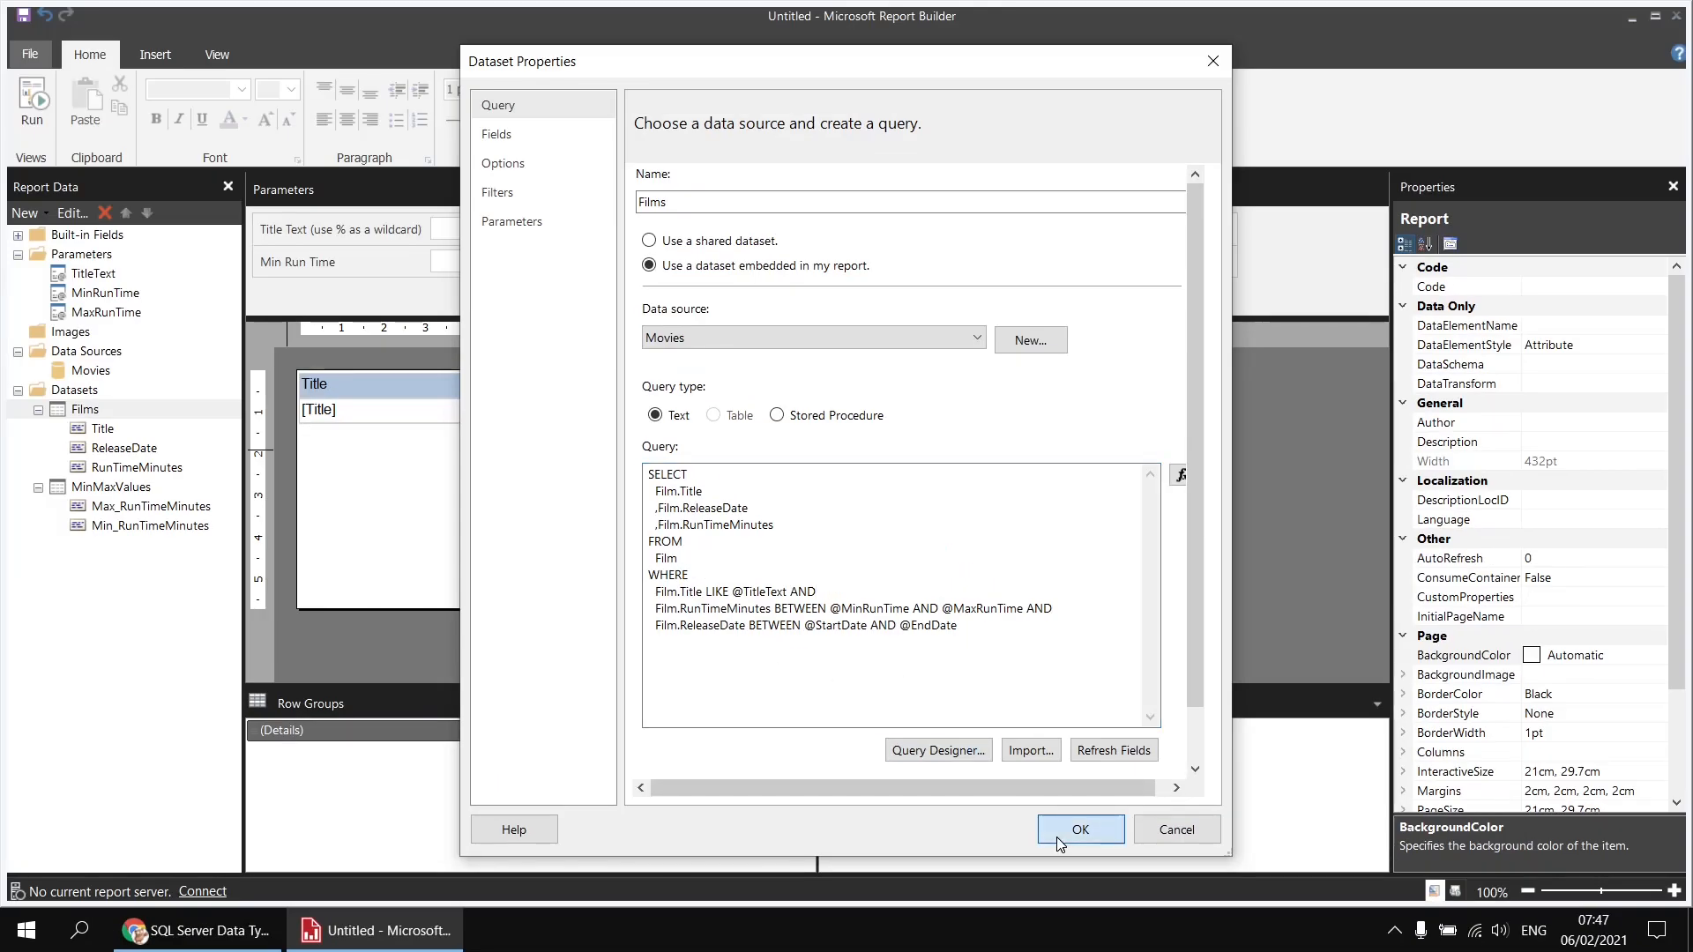
click(1079, 829)
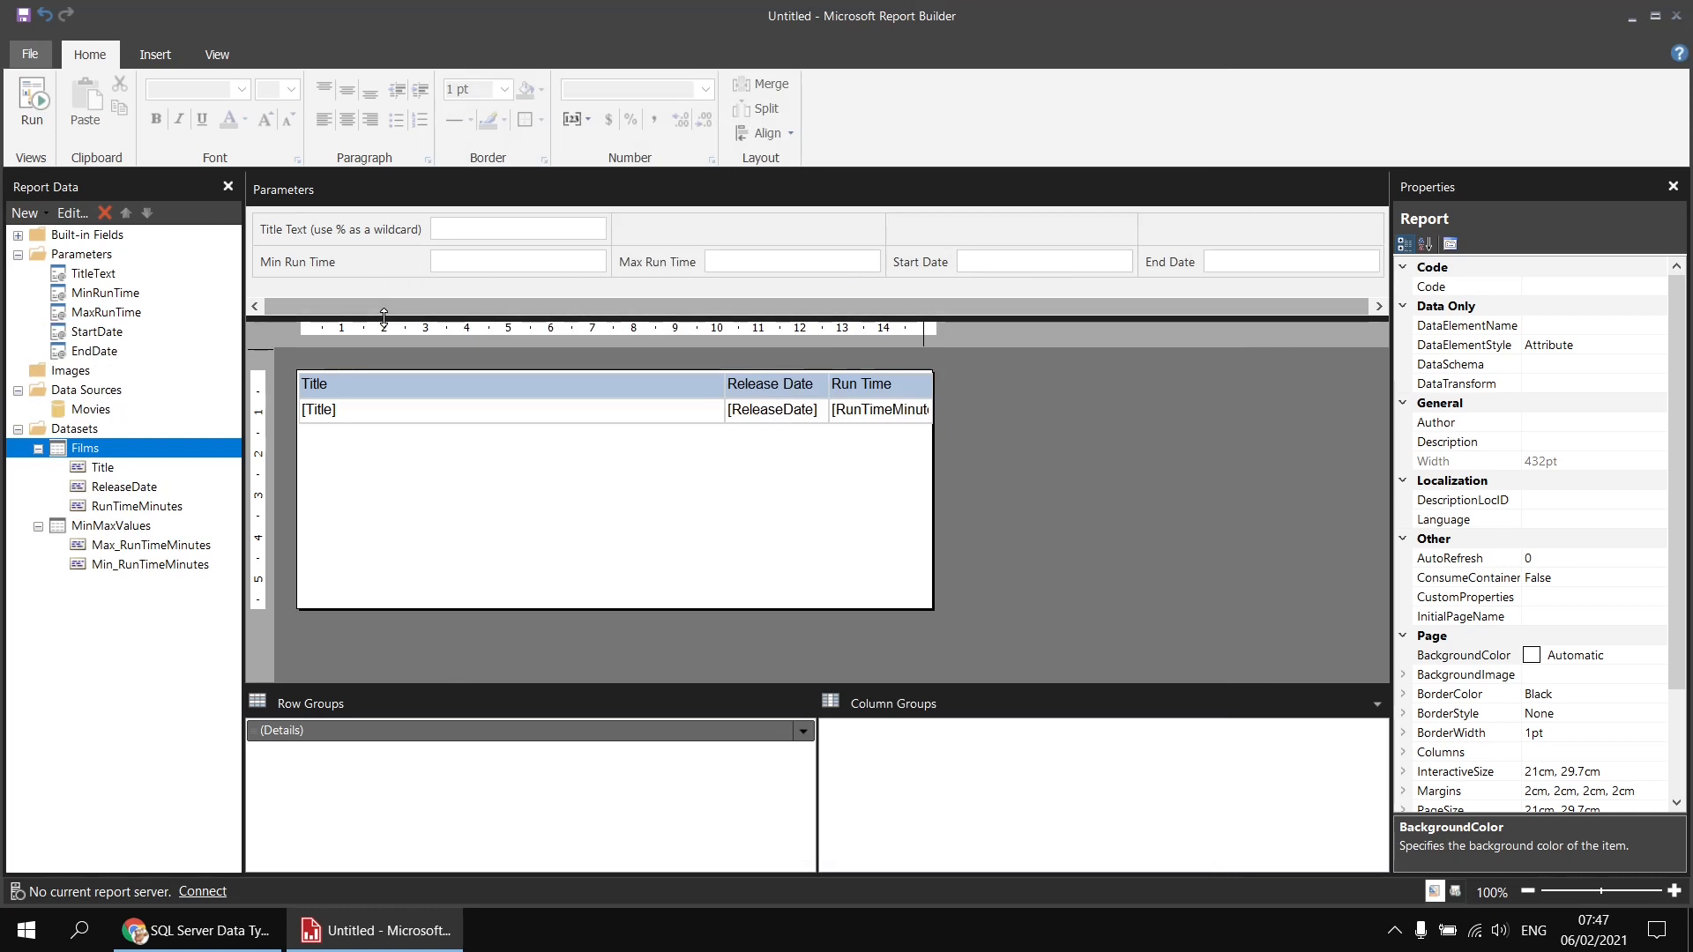
Insert a parameter row above Min Run Time, placing both run time parameters in the second row and Start Date and End Date beneath them.
drag(383, 314, 381, 346)
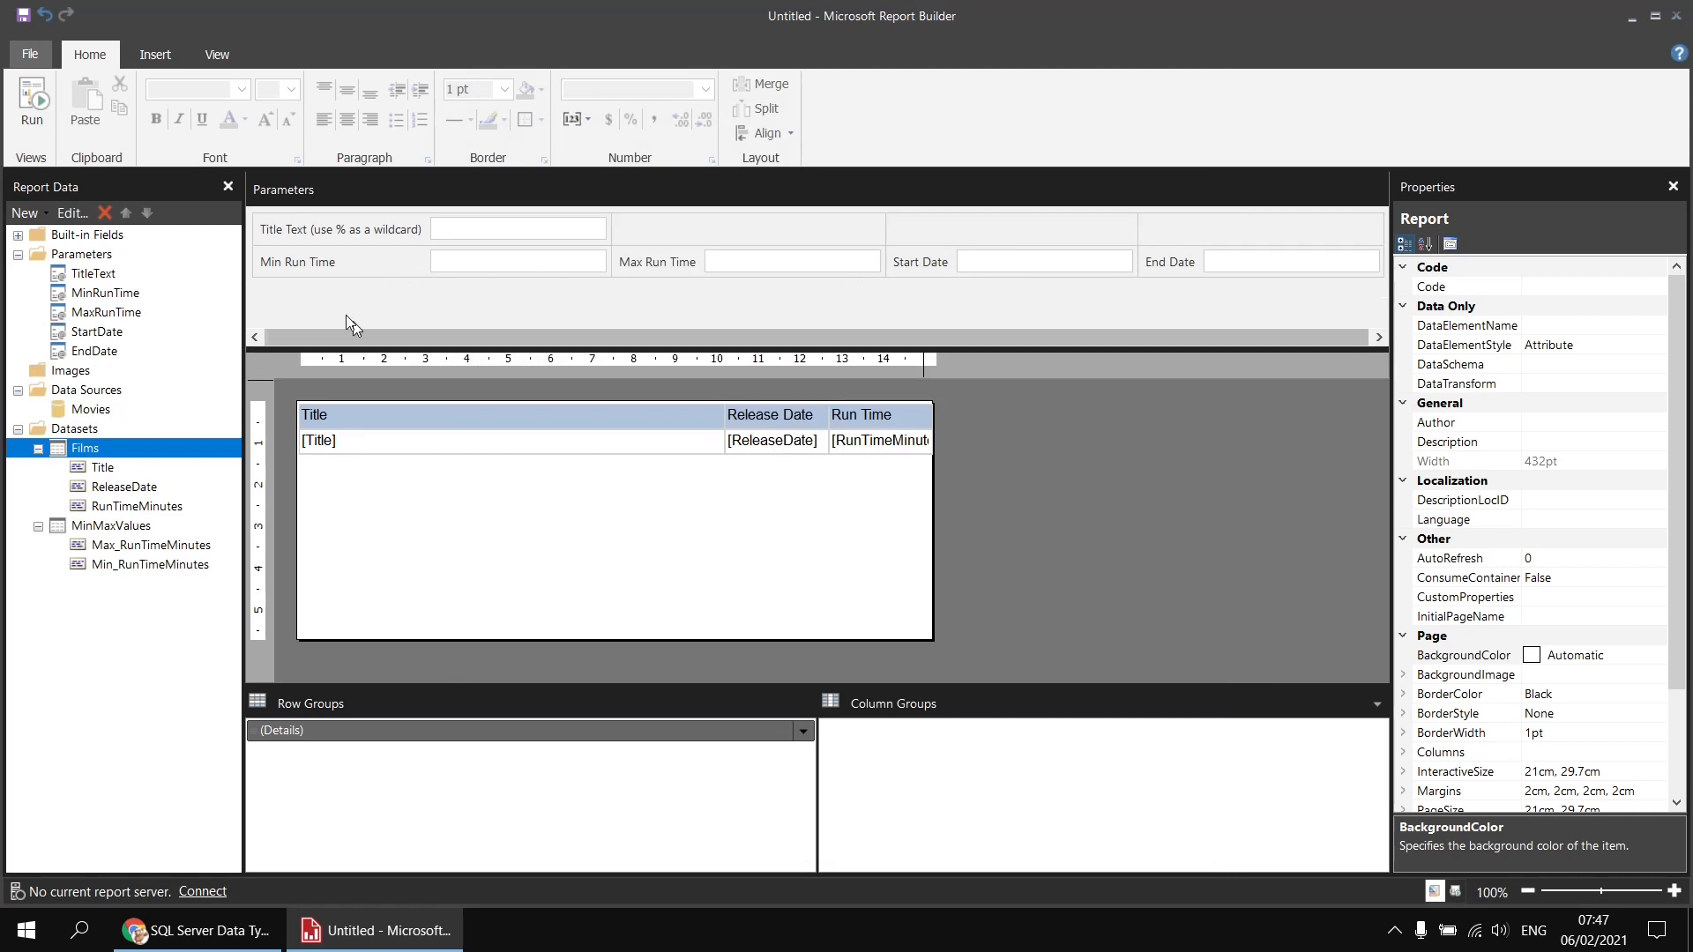
right_click(305, 264)
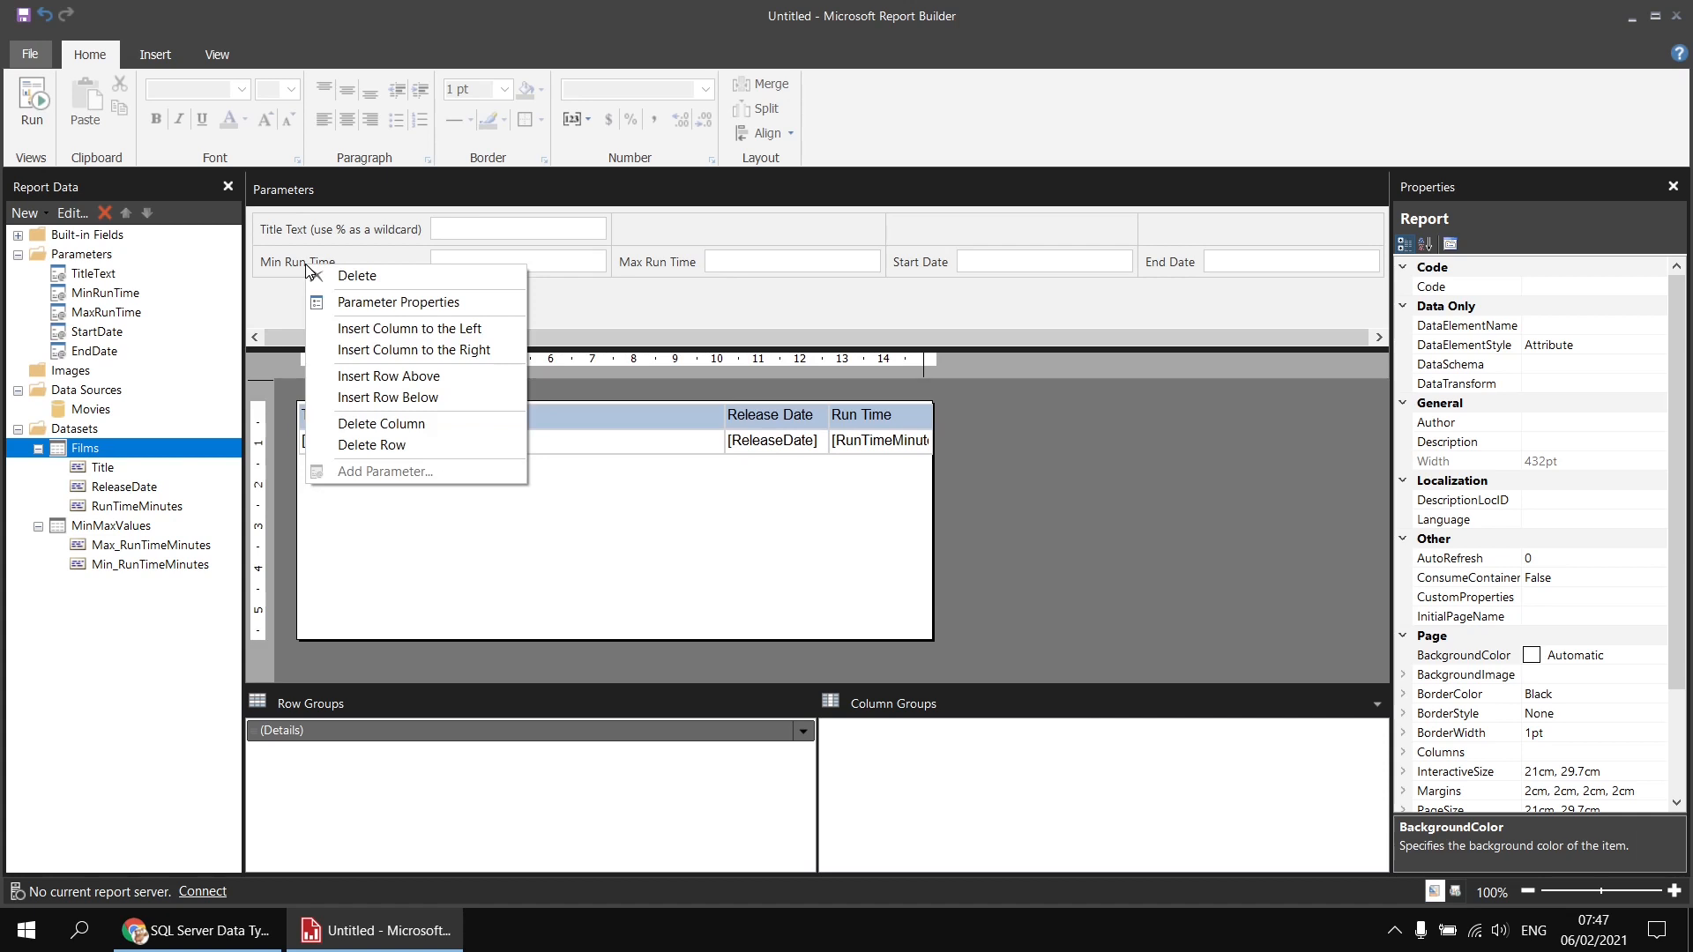
click(346, 377)
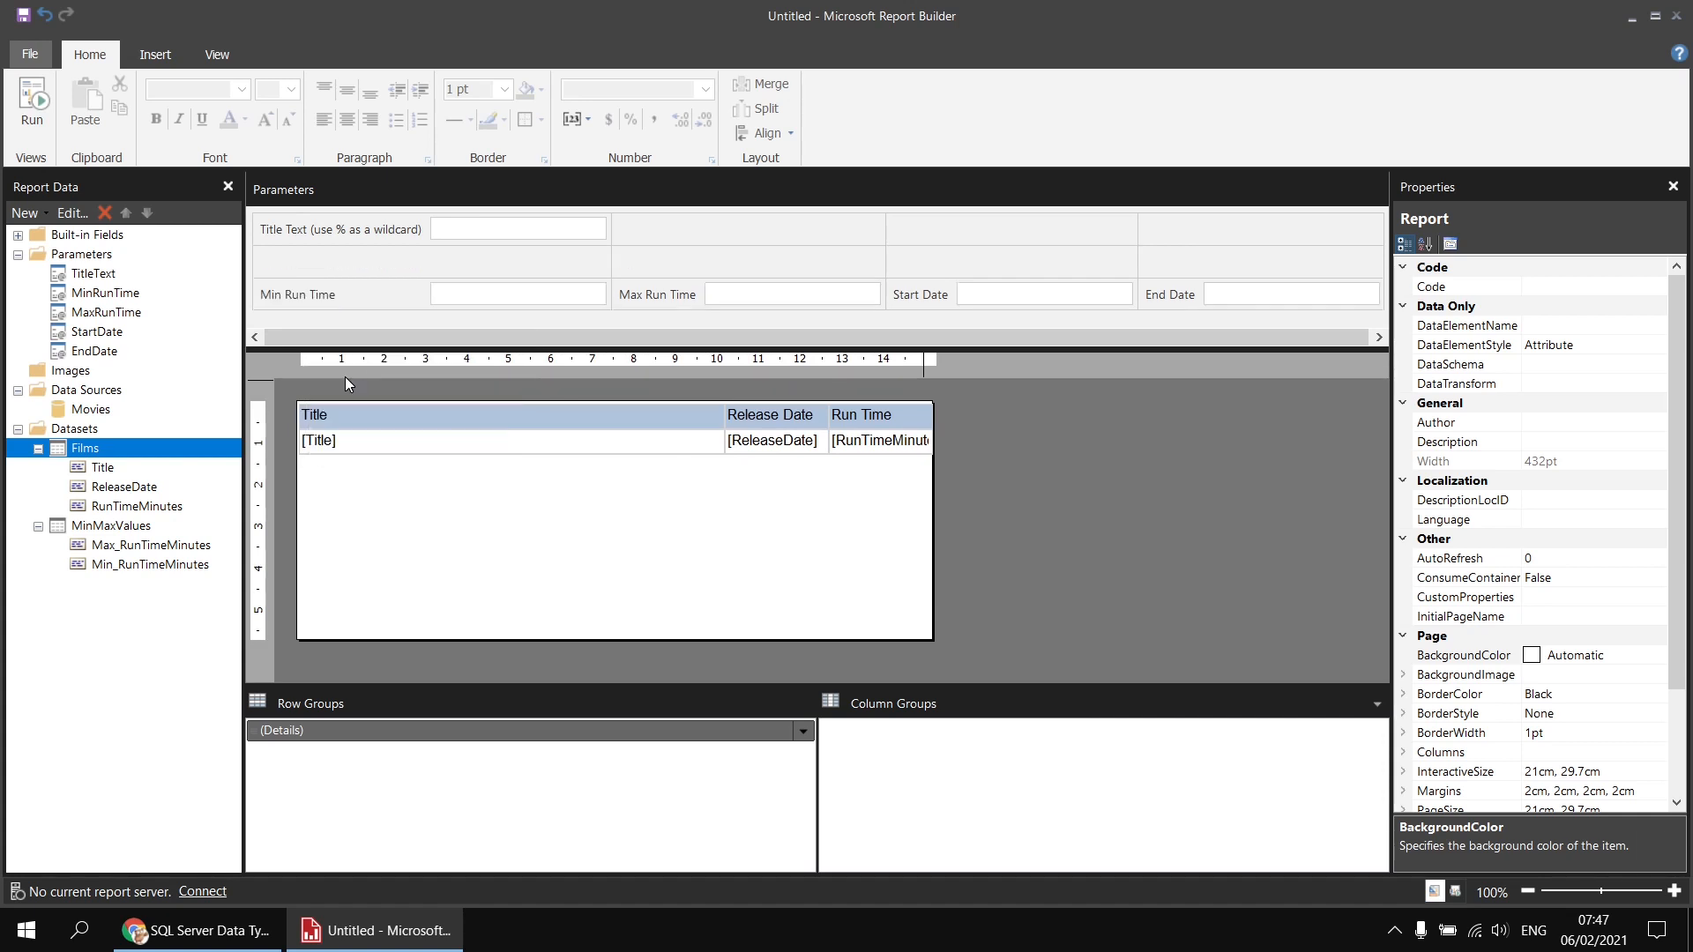
drag(318, 274, 326, 267)
drag(642, 304, 644, 268)
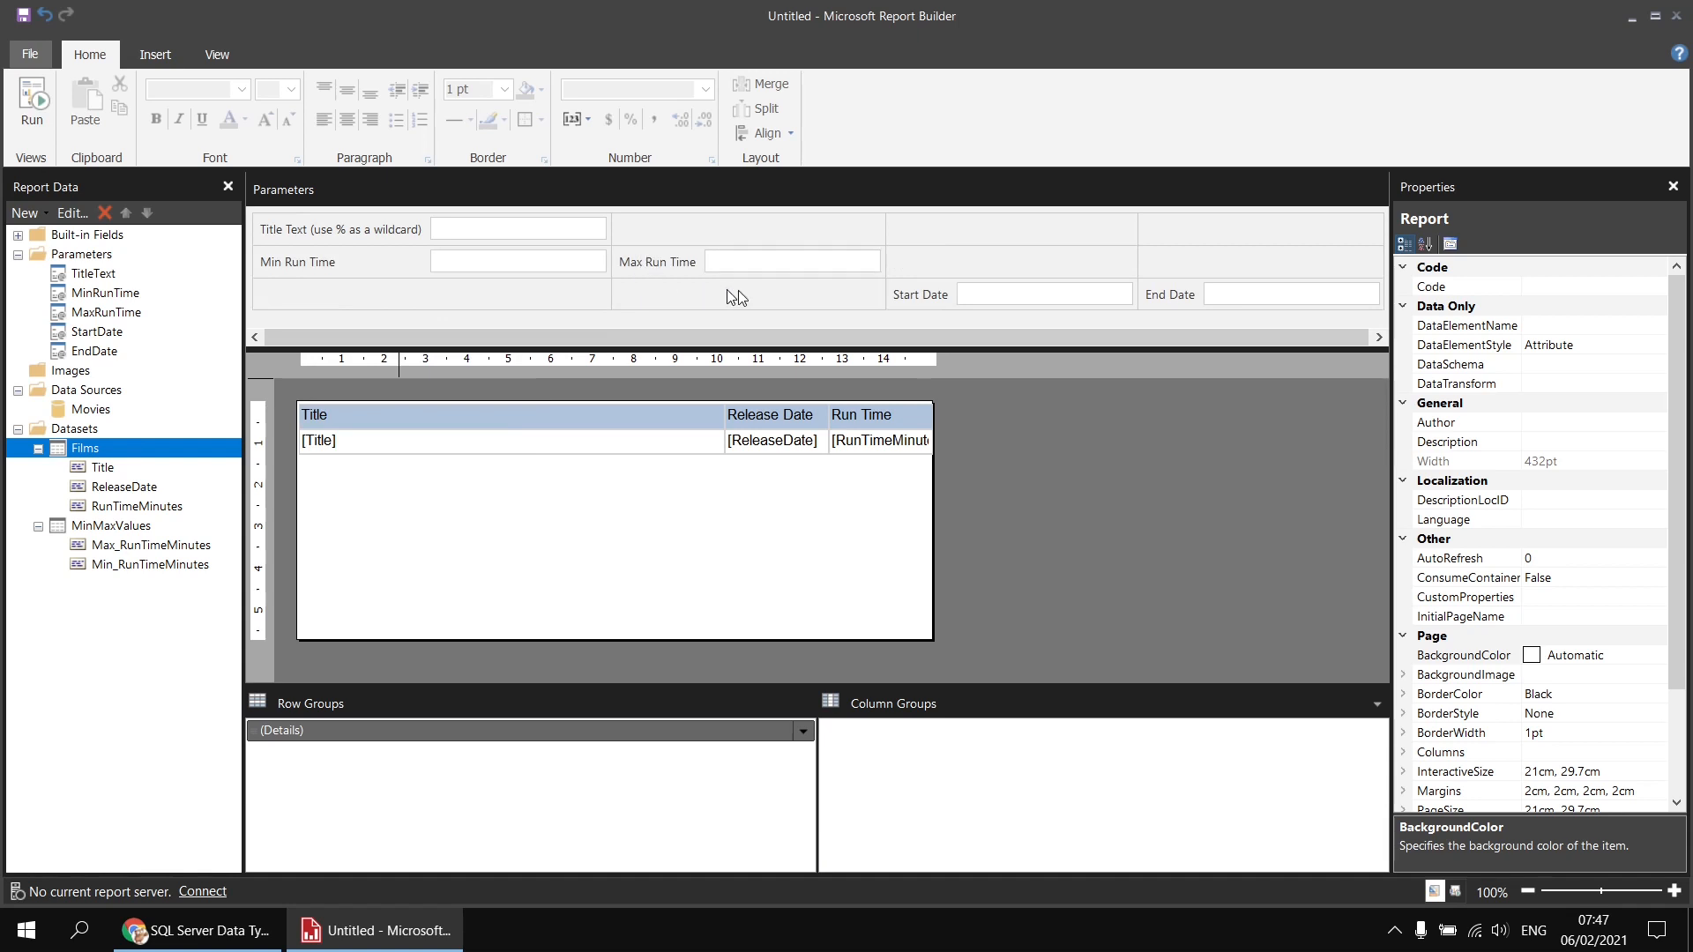
drag(379, 302, 379, 302)
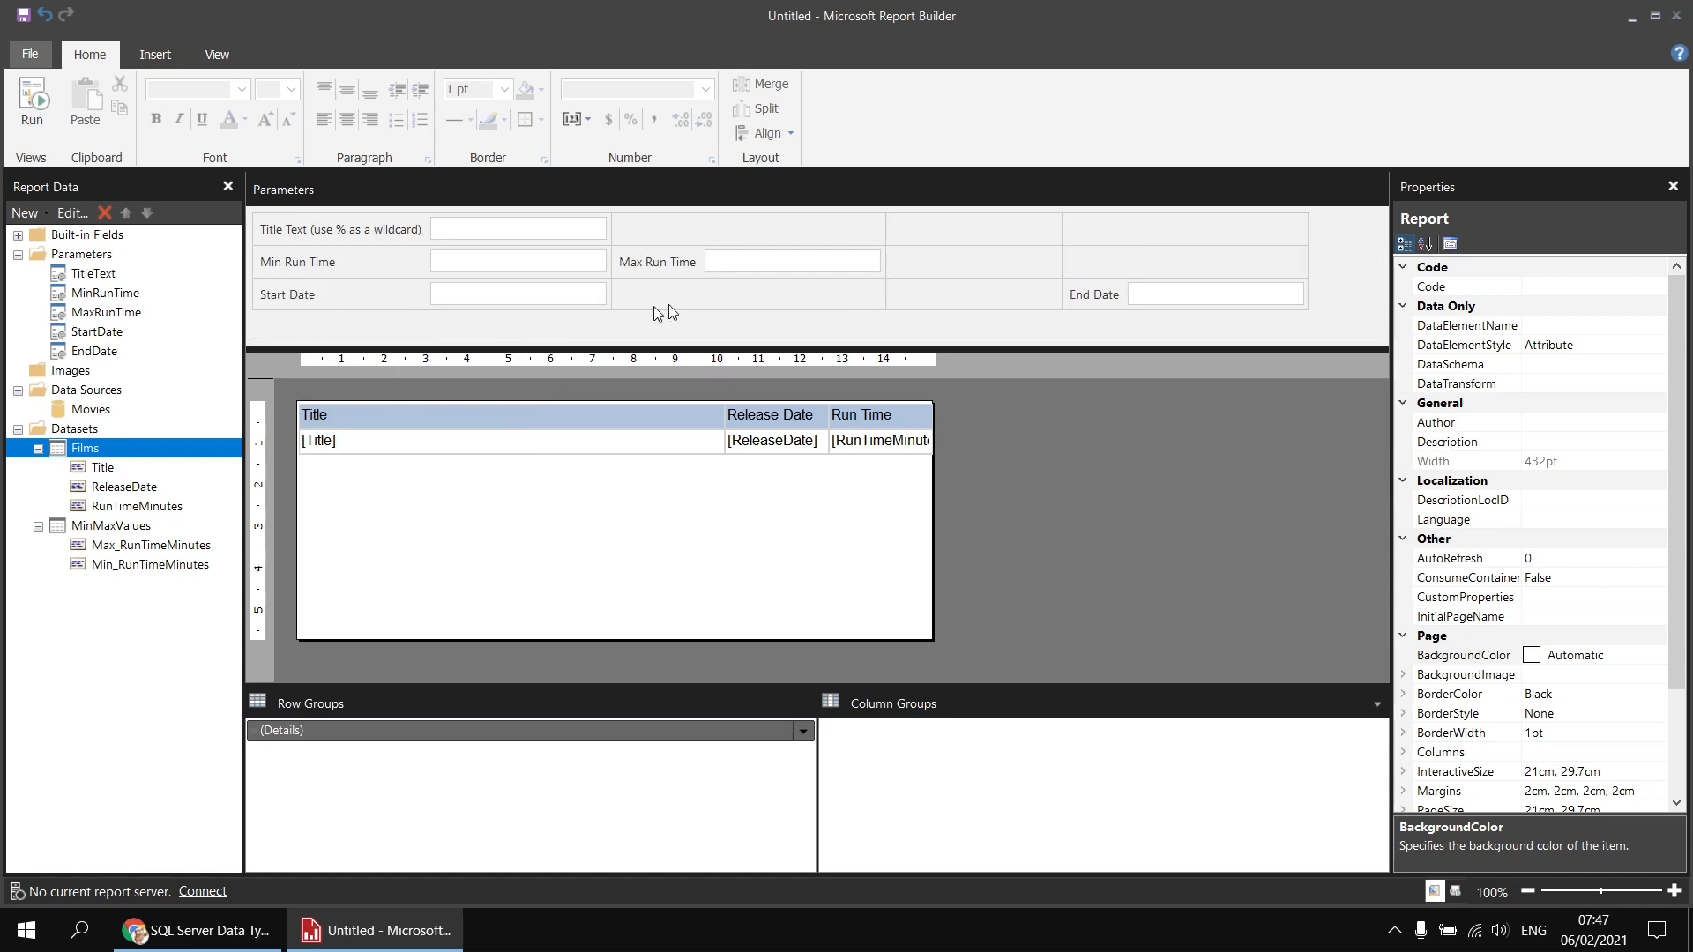
drag(653, 300, 649, 295)
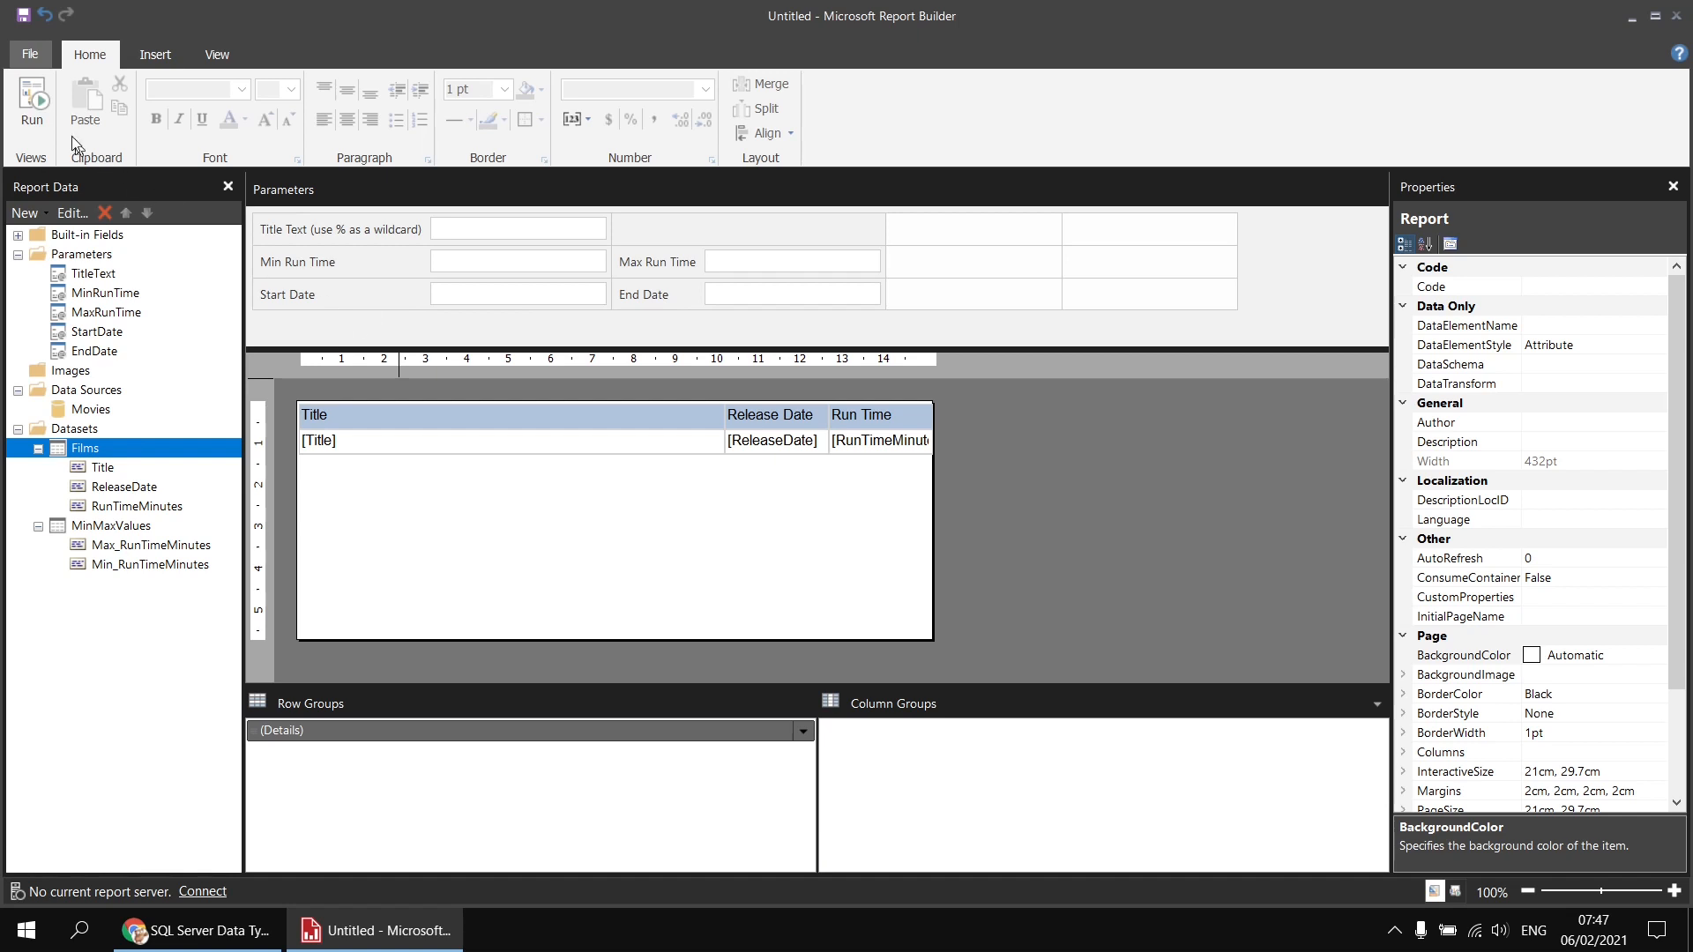
Run the report for release dates from 1 Jan 2000 to 31 Dec 2010.
click(40, 108)
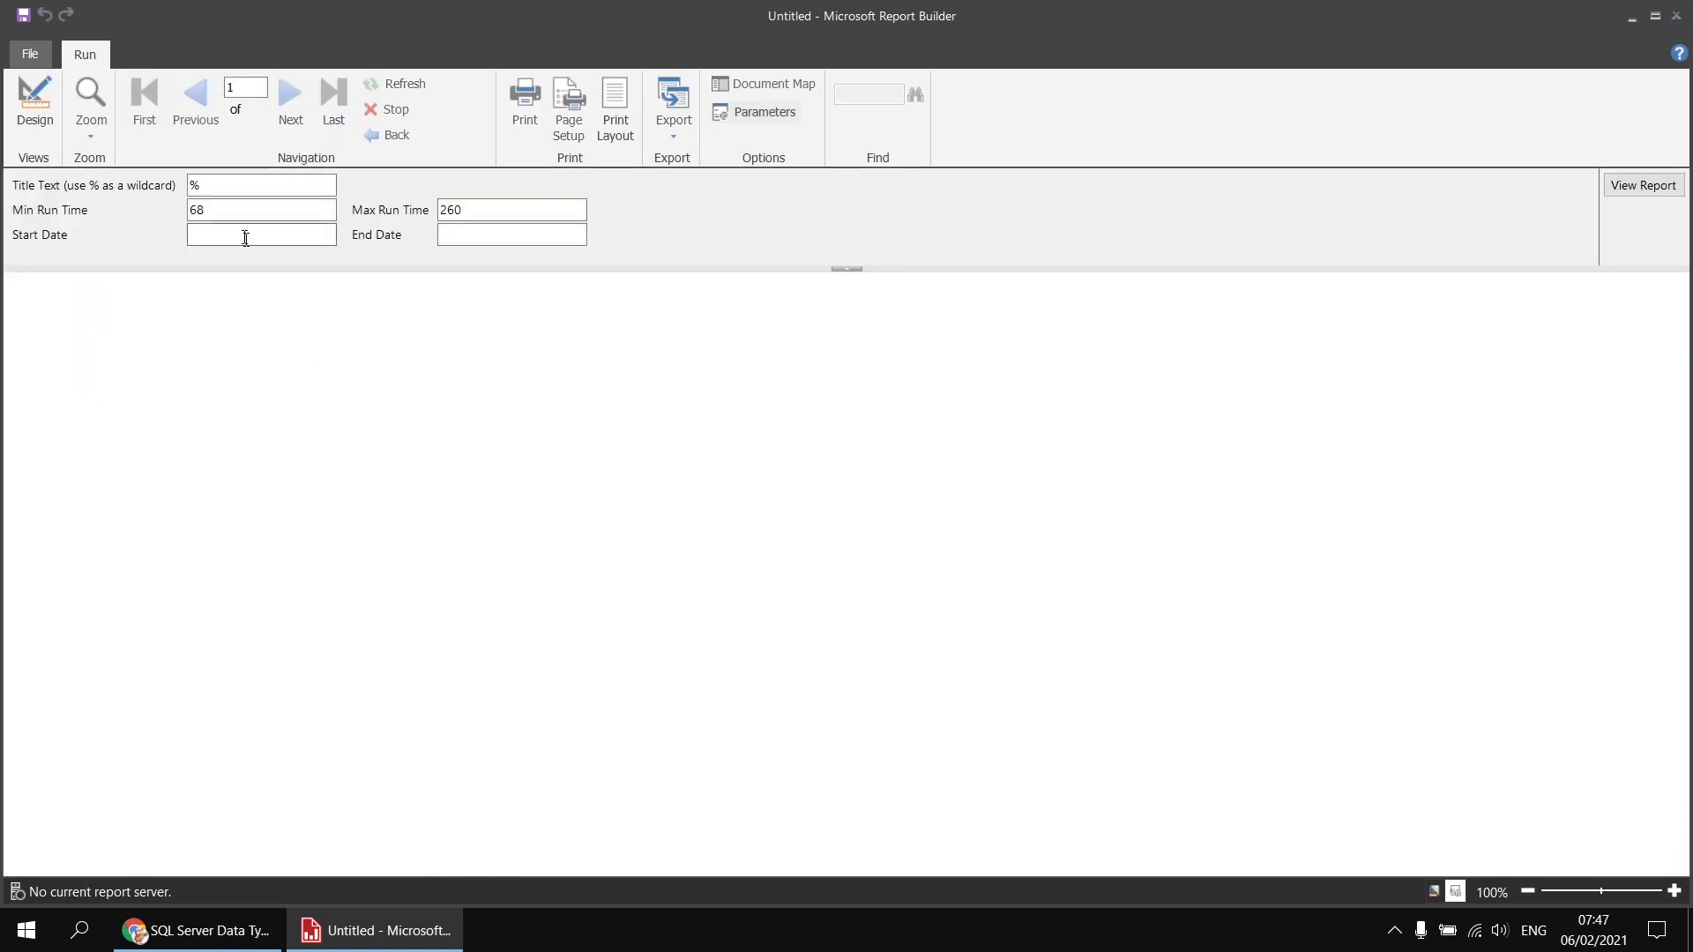
click(247, 237)
text(1 Jan 2000)
key(Tab)
text(31)
click(1642, 186)
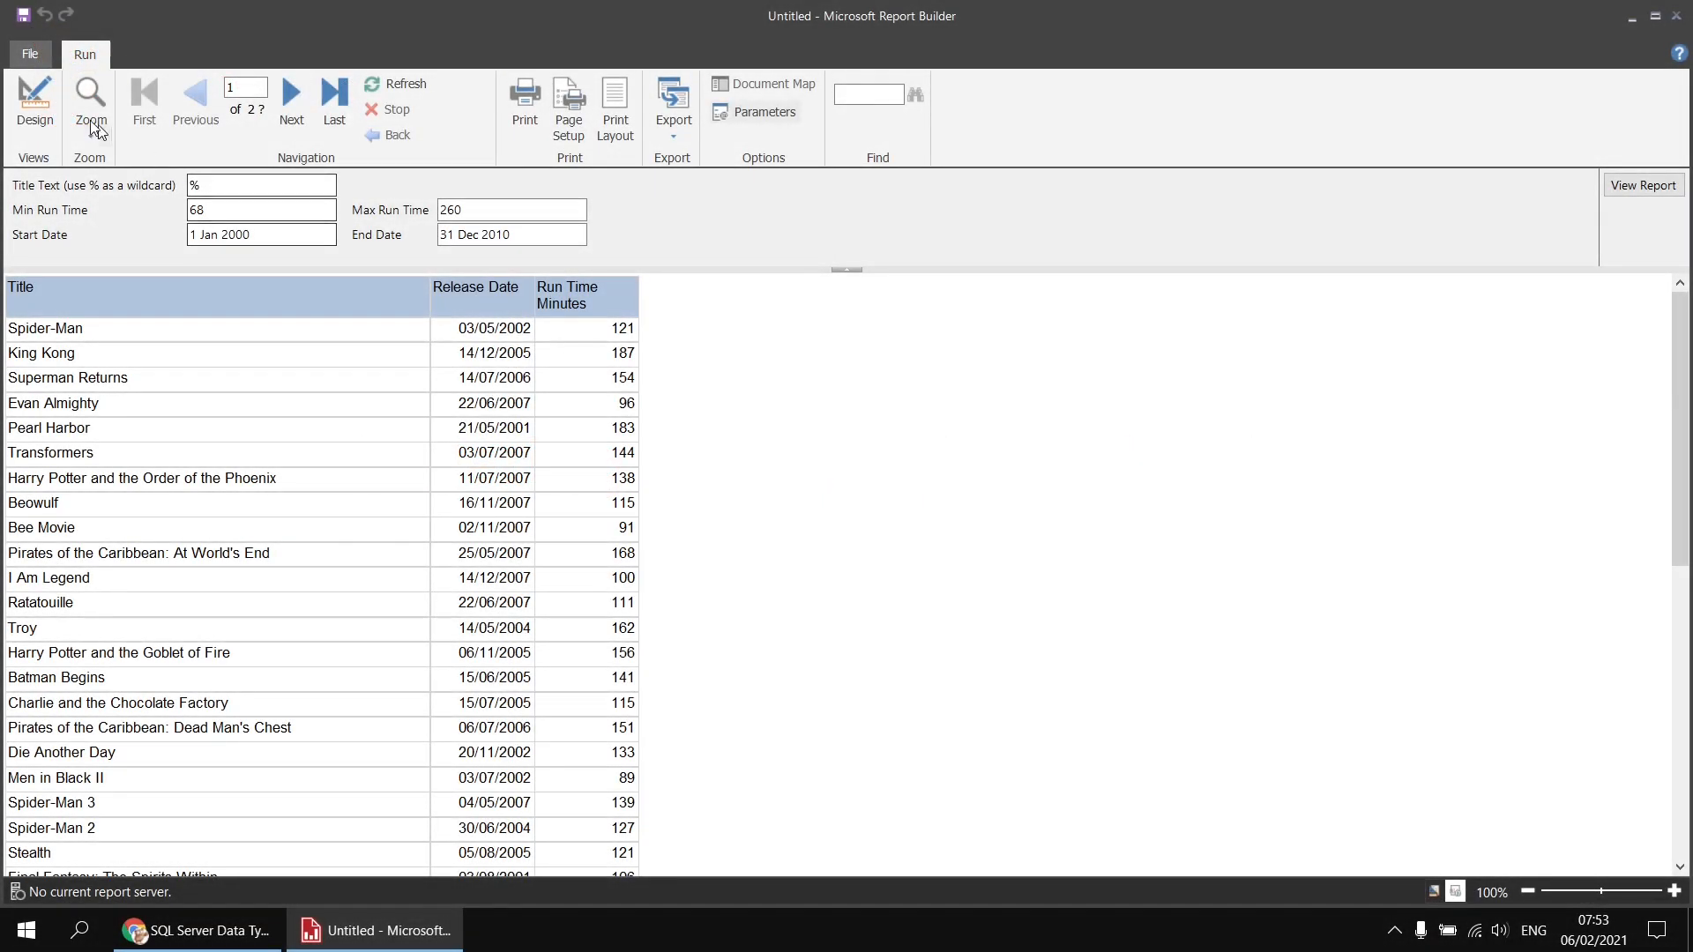
Return to the design view and set the StartDate parameter's data type to Date/Time.
click(34, 101)
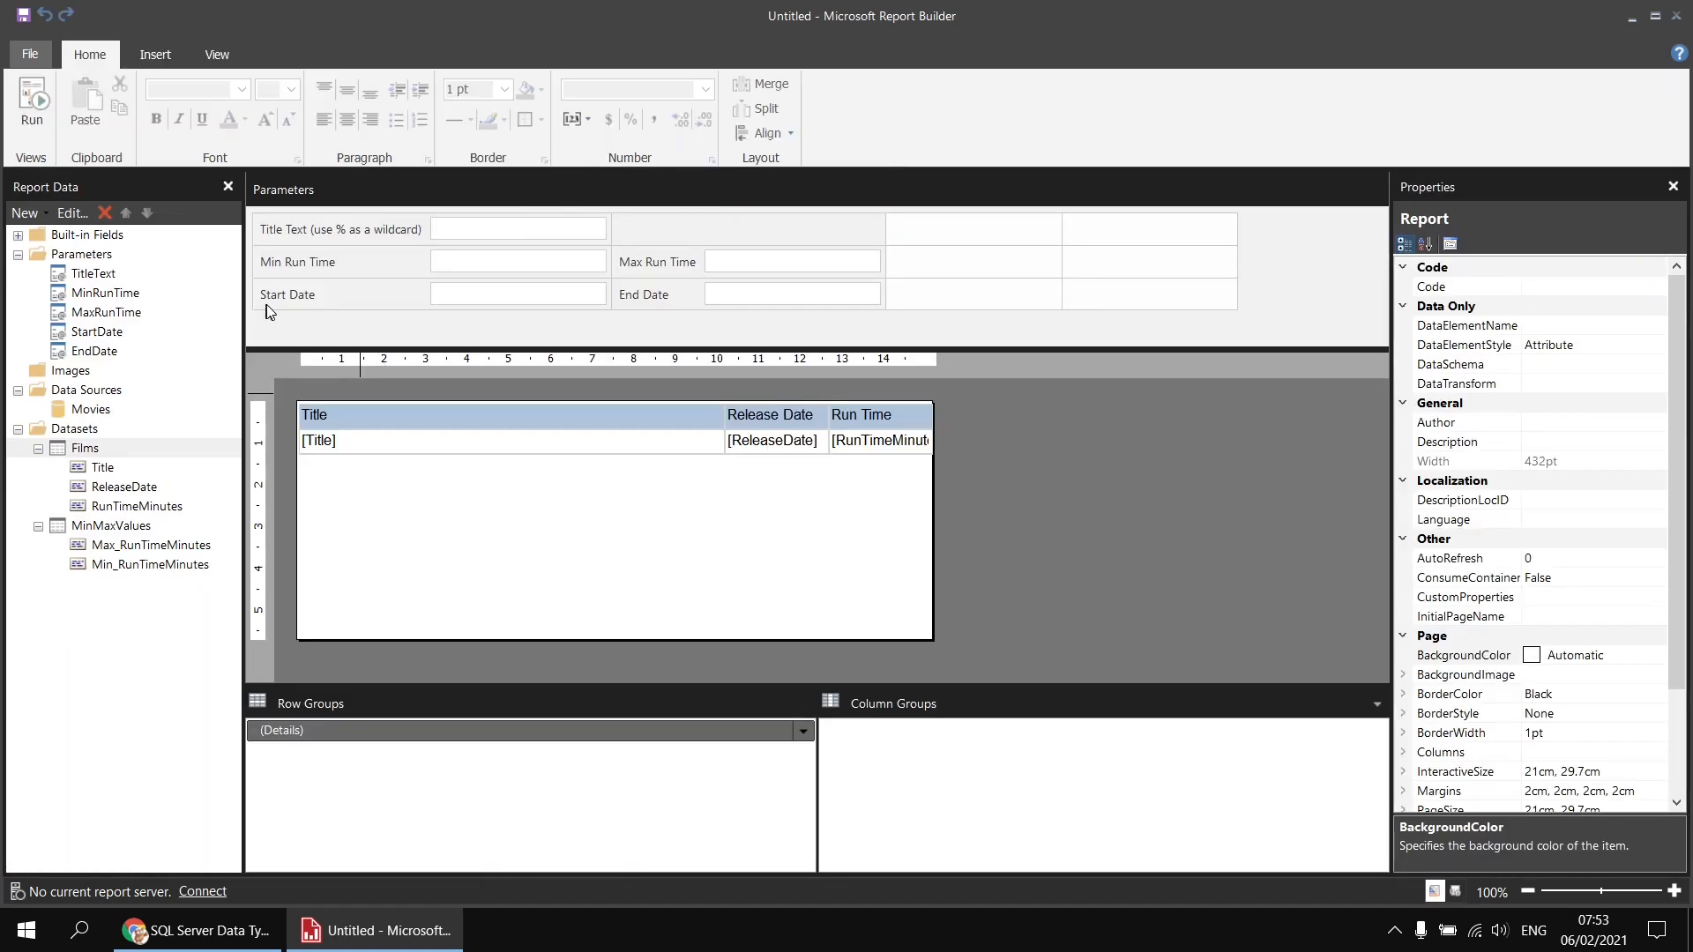
double_click(297, 301)
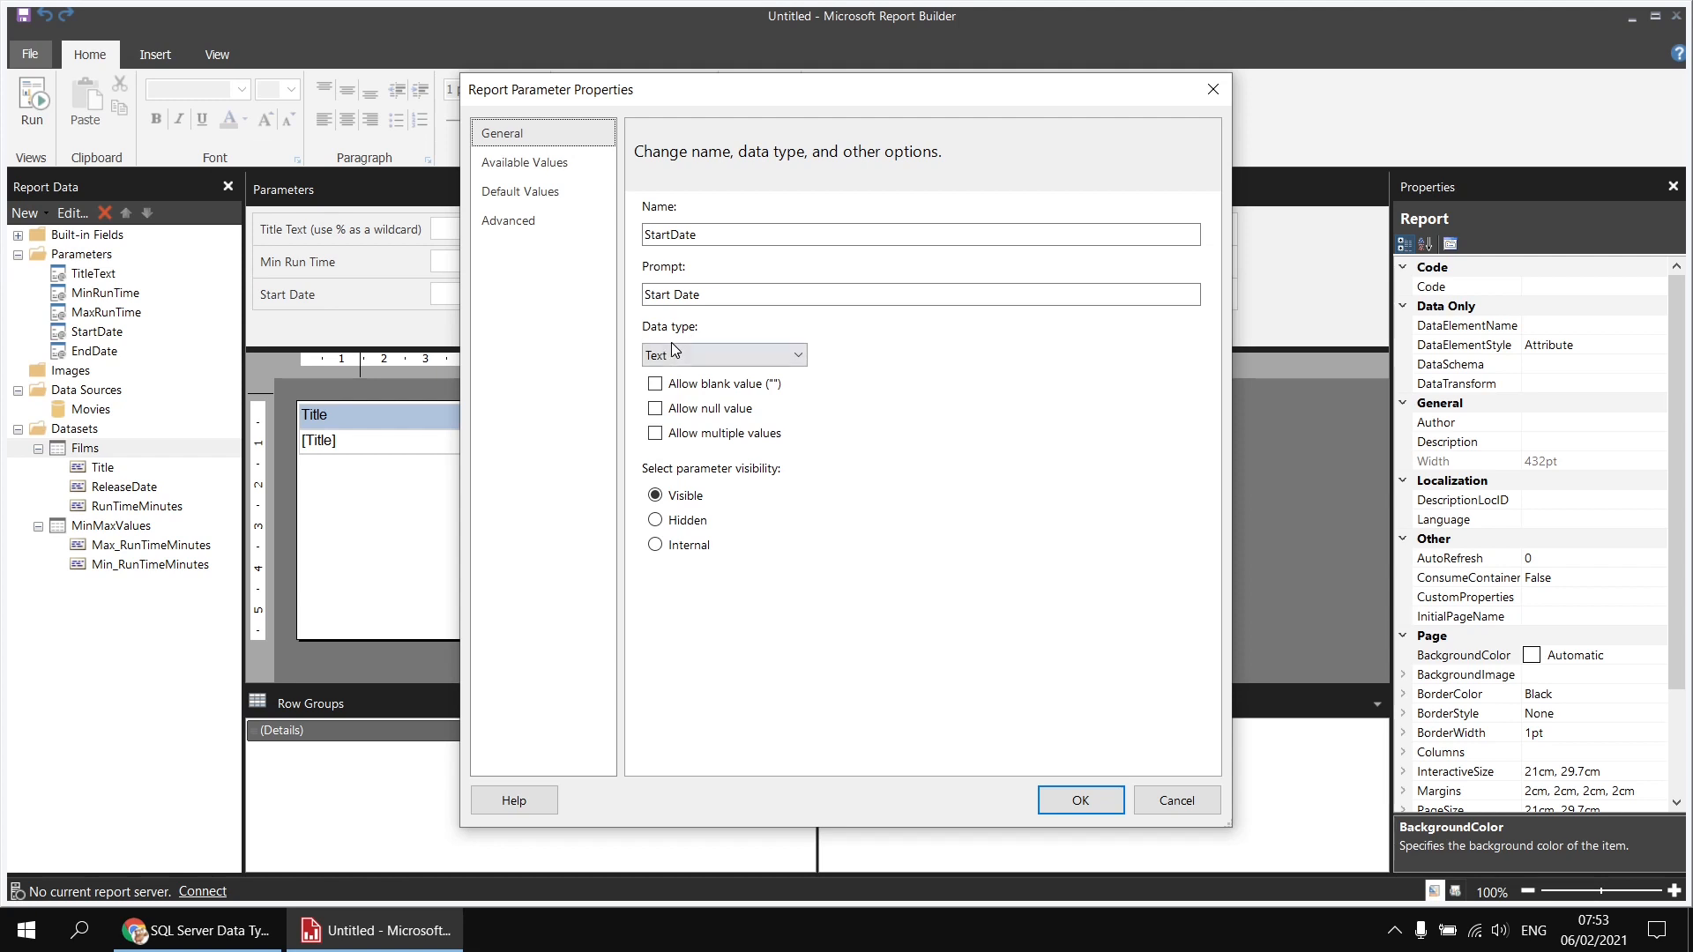
click(690, 357)
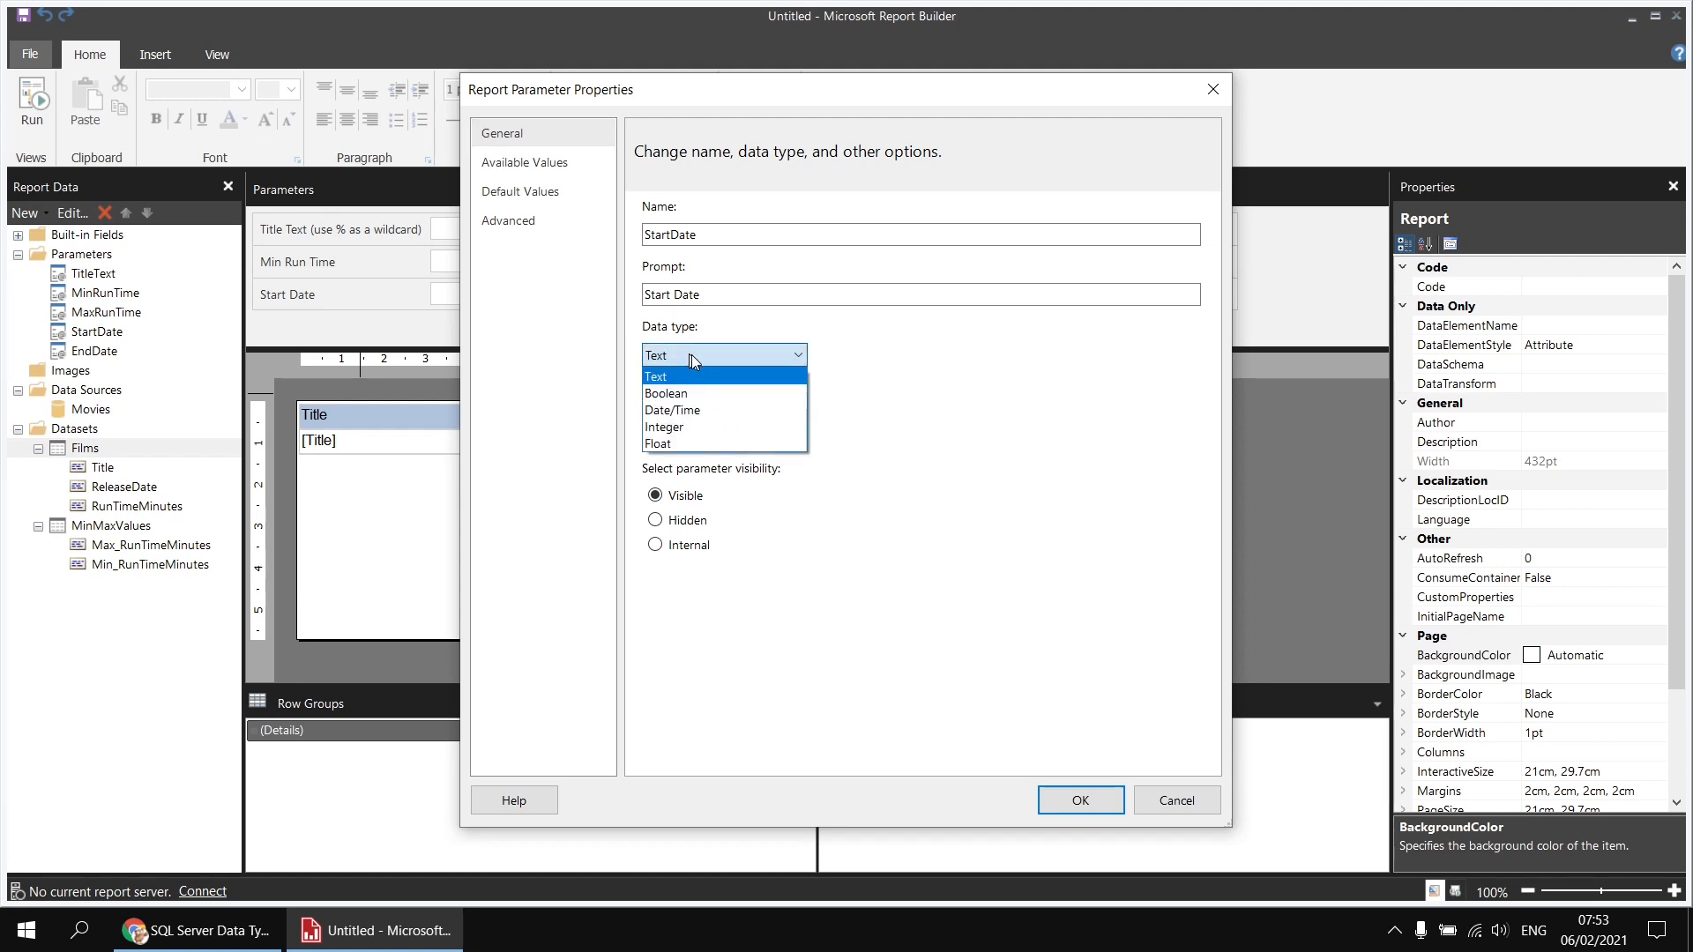
click(694, 418)
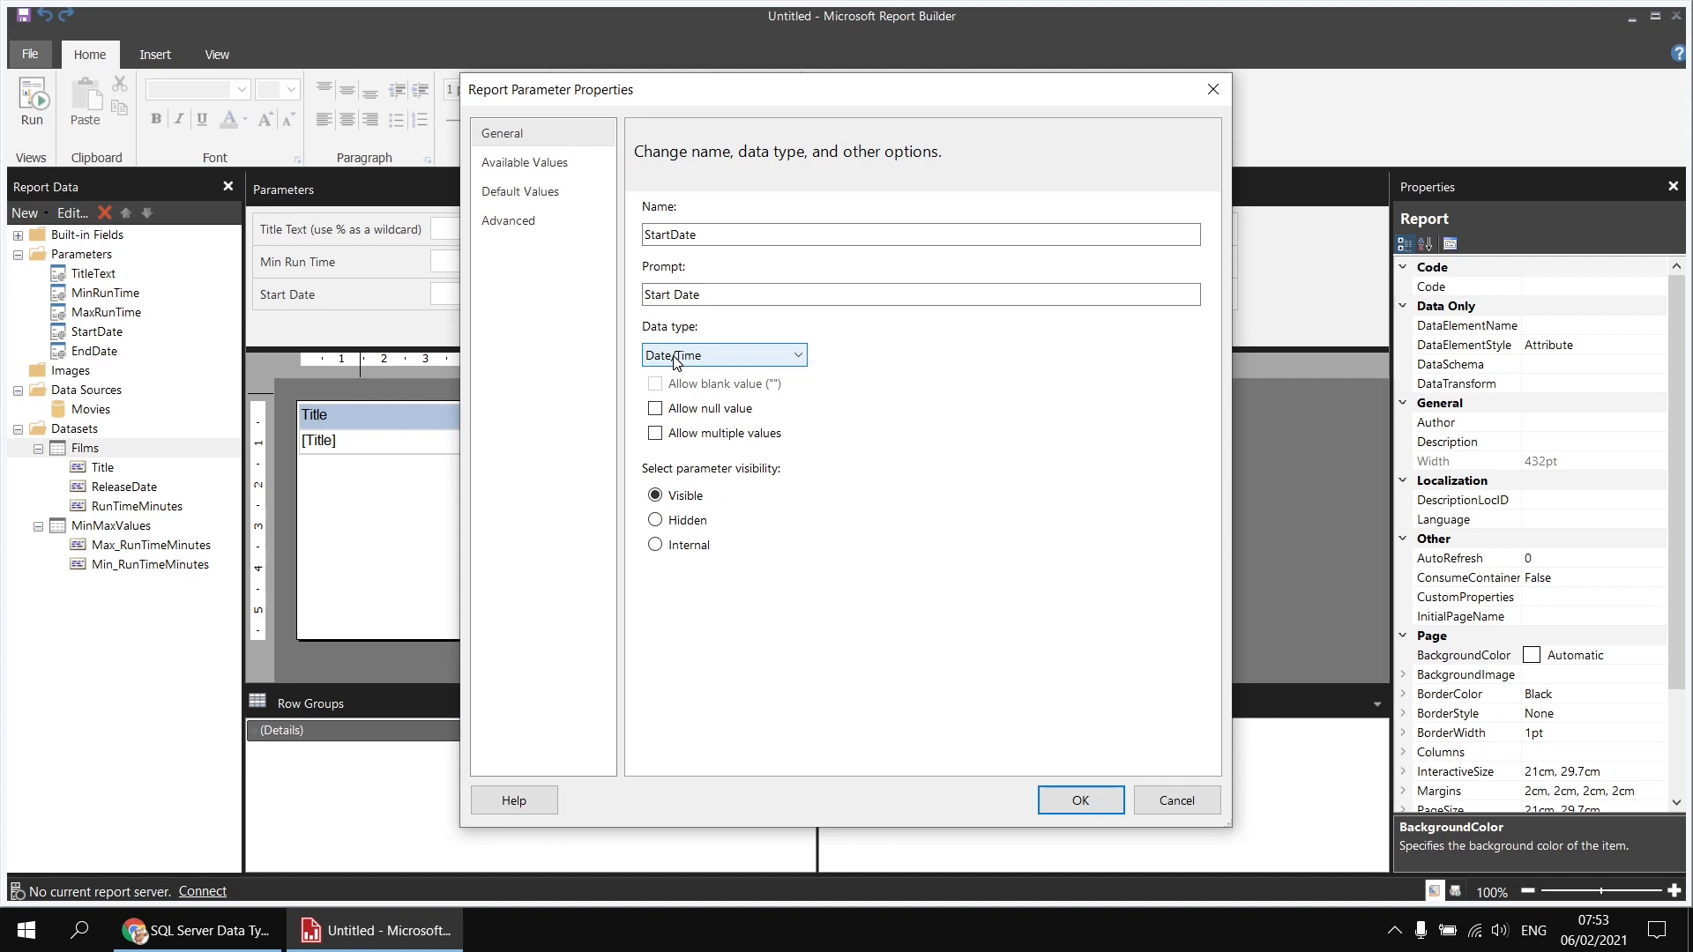
Give the StartDate parameter a specified default value of 1 Jan 2000 and save its properties.
click(552, 193)
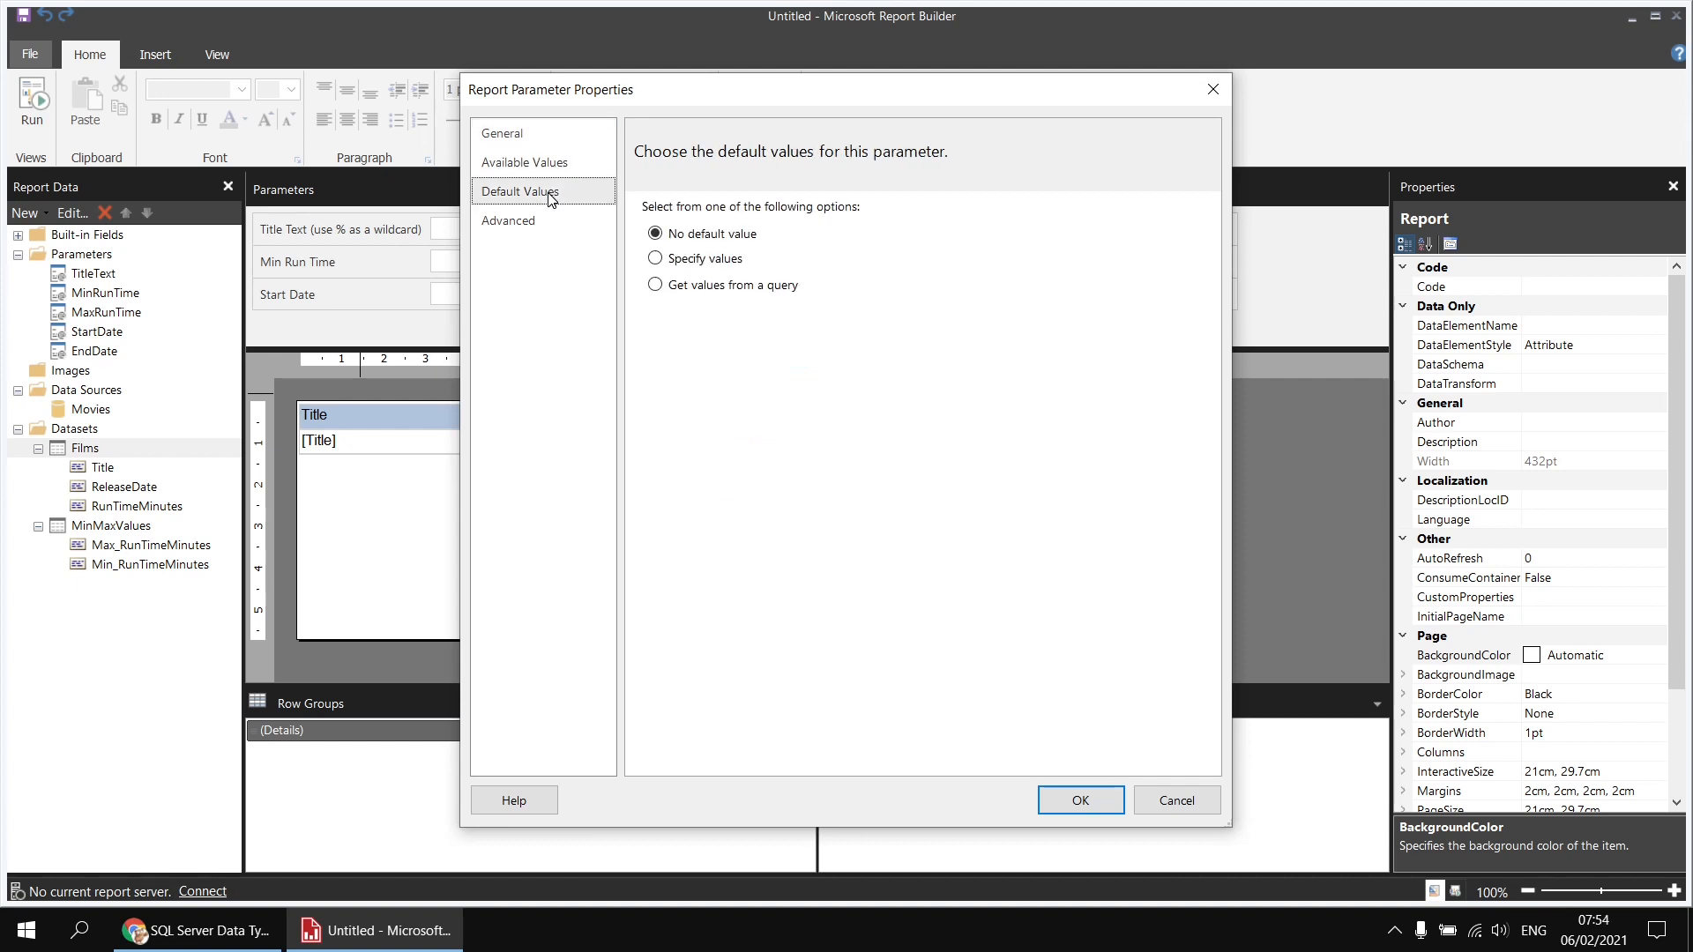
click(684, 261)
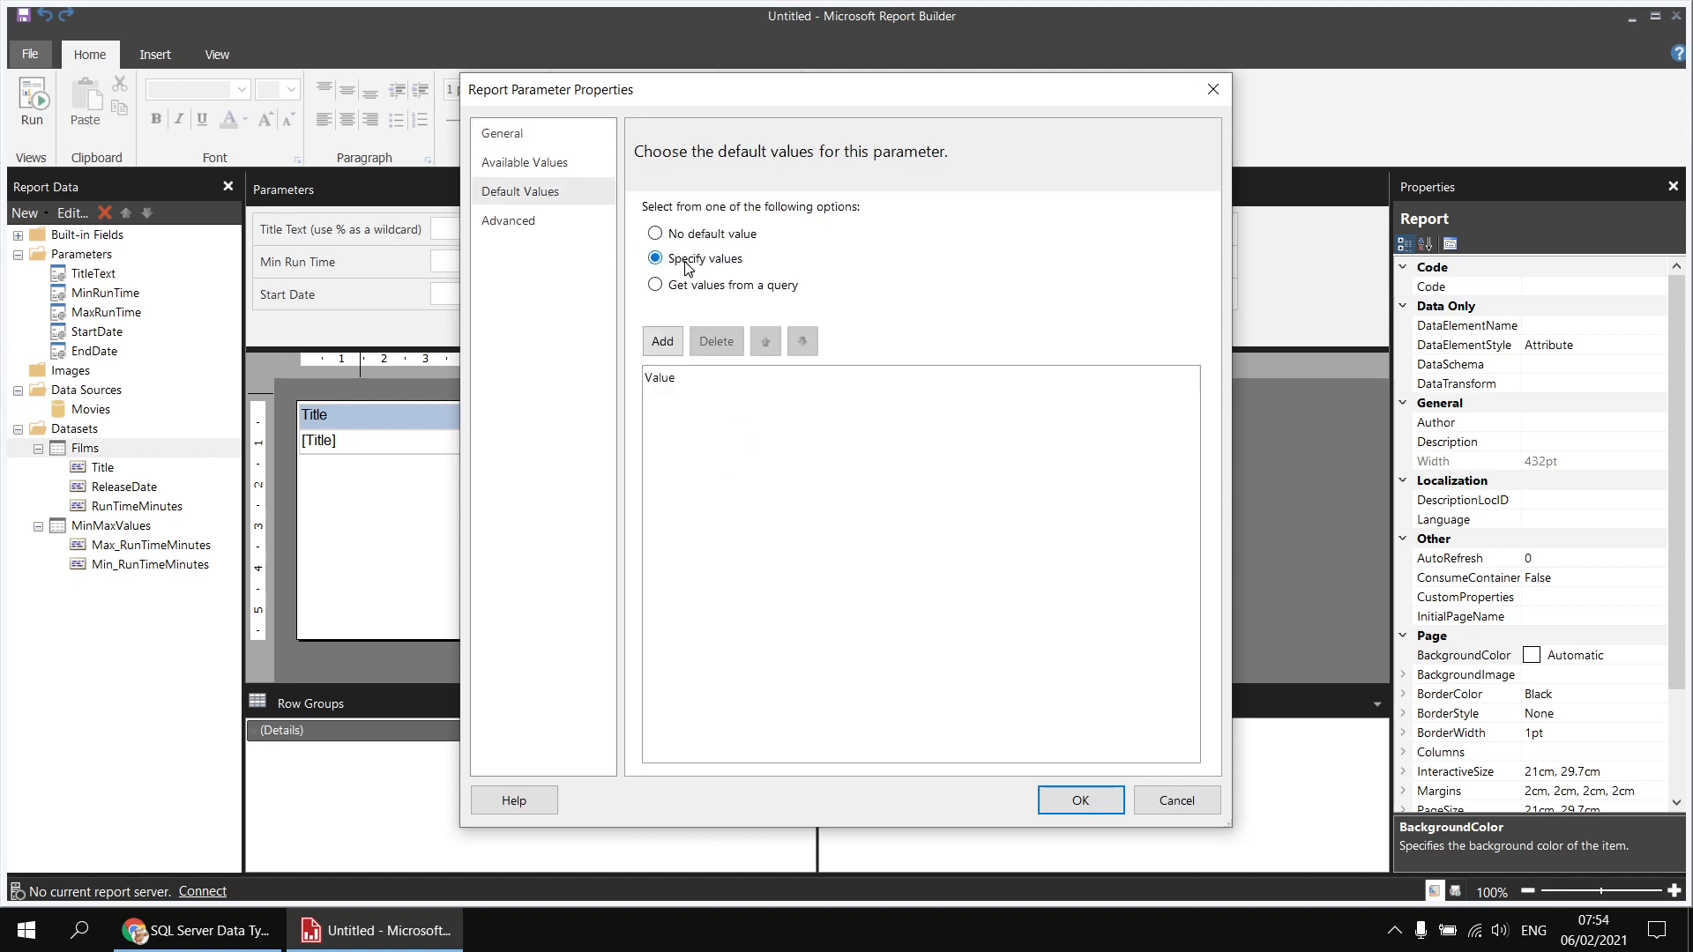
click(663, 346)
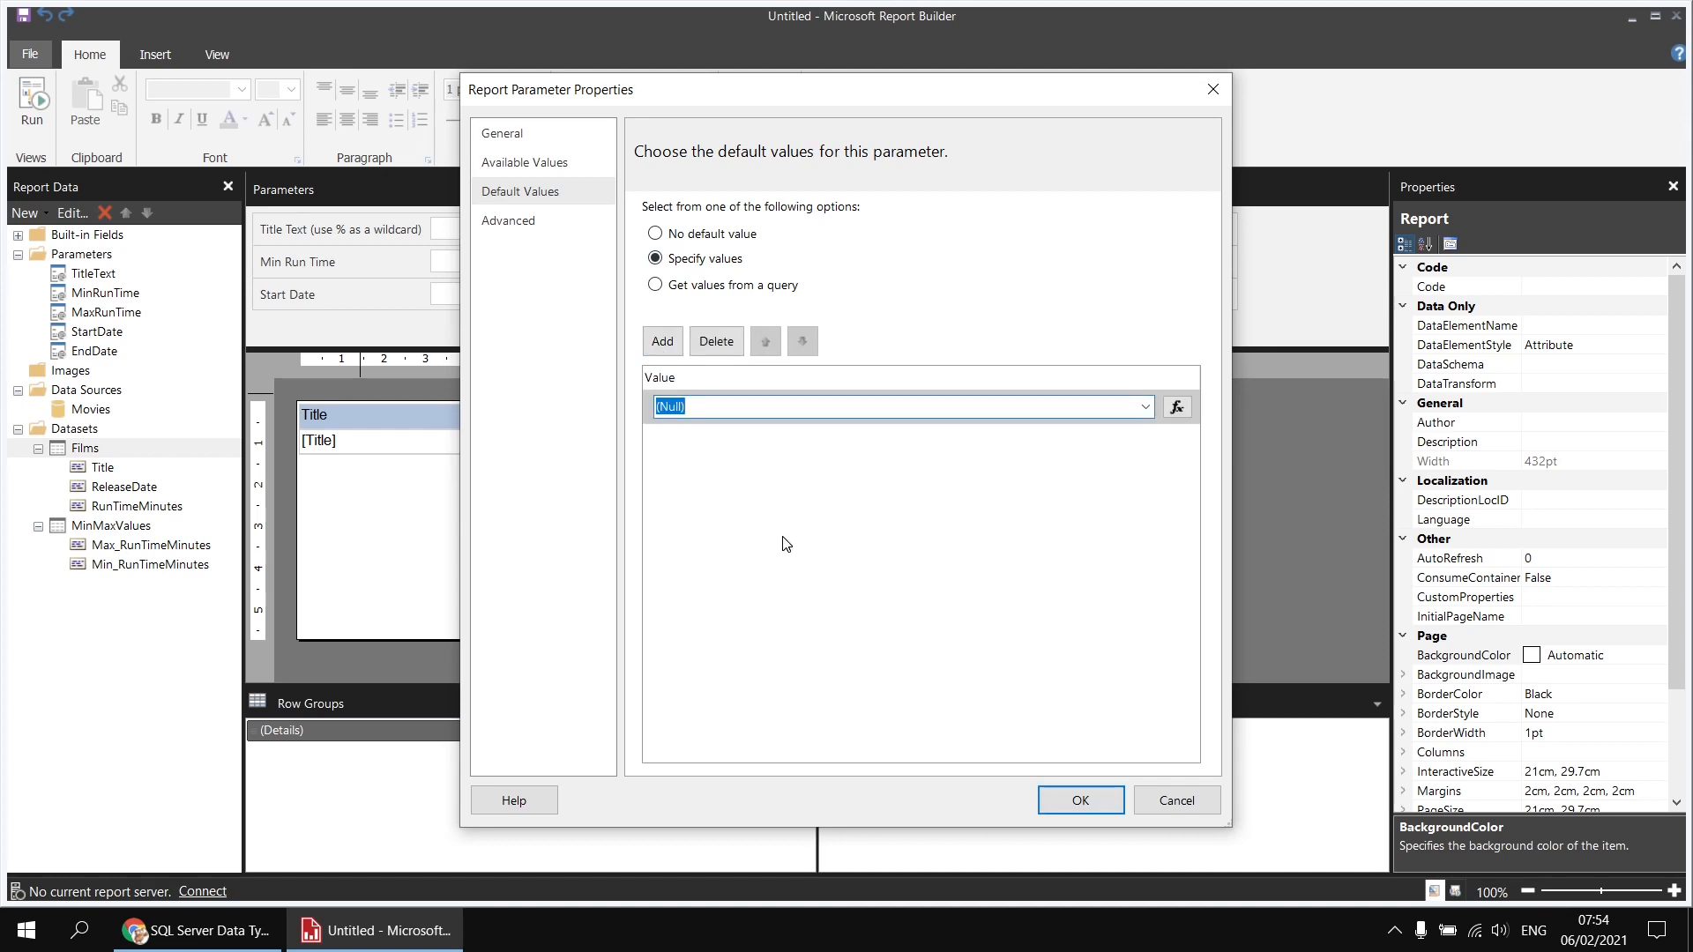
text(1 Jan 2000)
click(1081, 802)
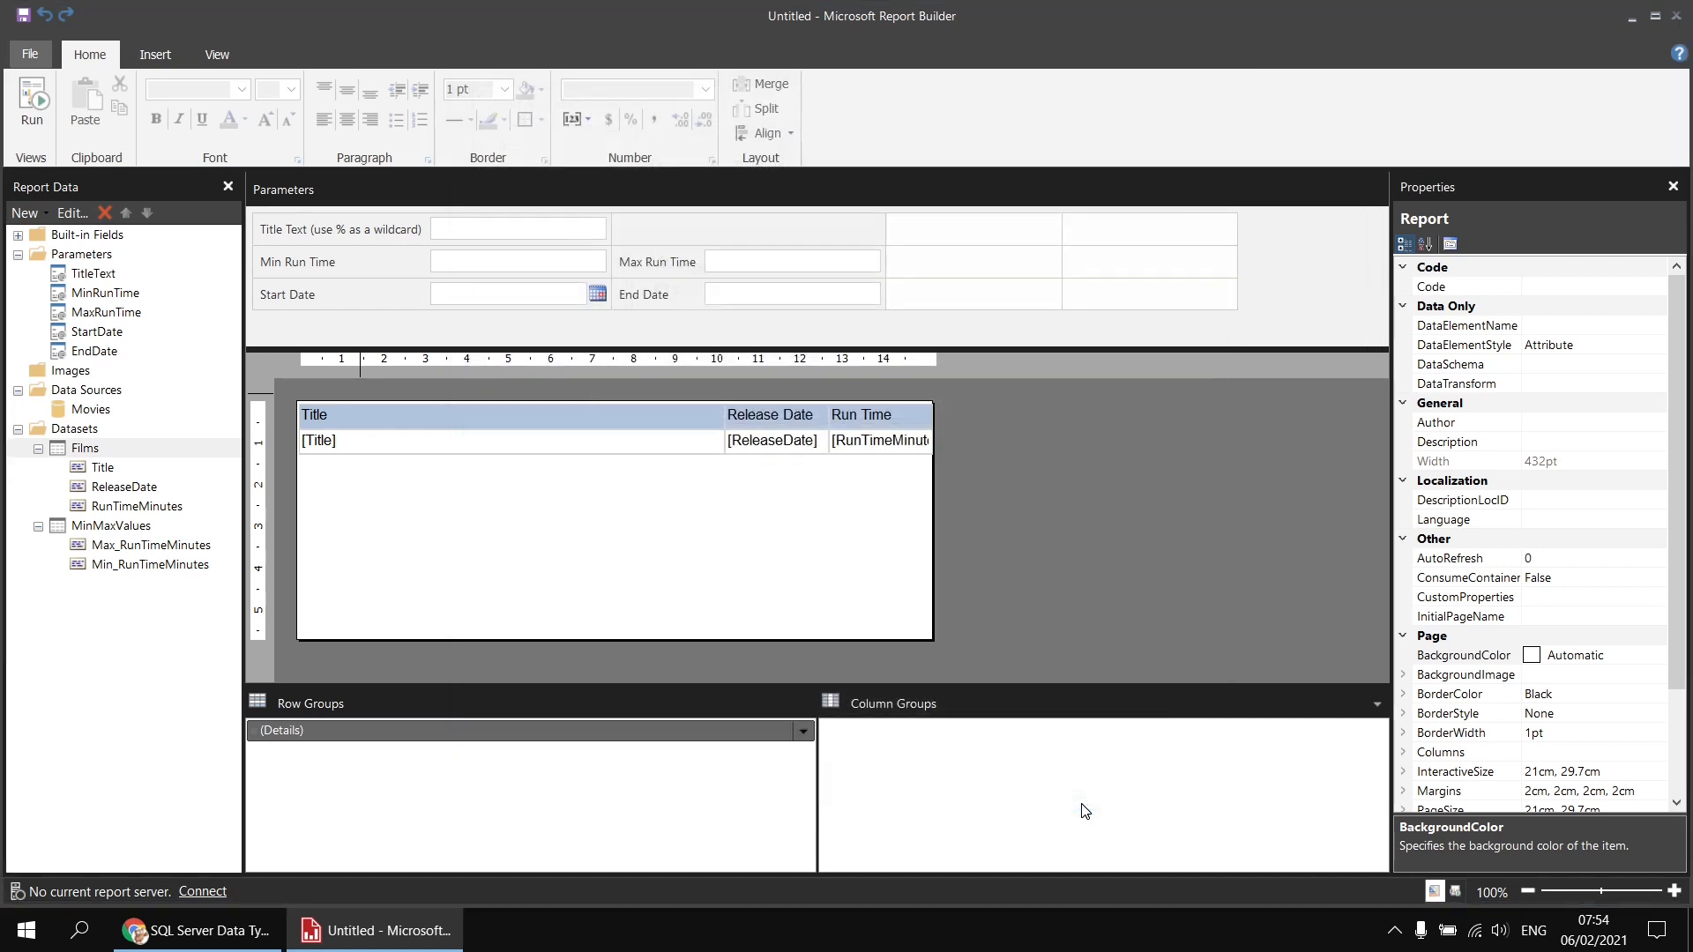
Set the EndDate parameter's data type to Date/Time and give it a specified default value of 31 Dec 2000.
double_click(648, 300)
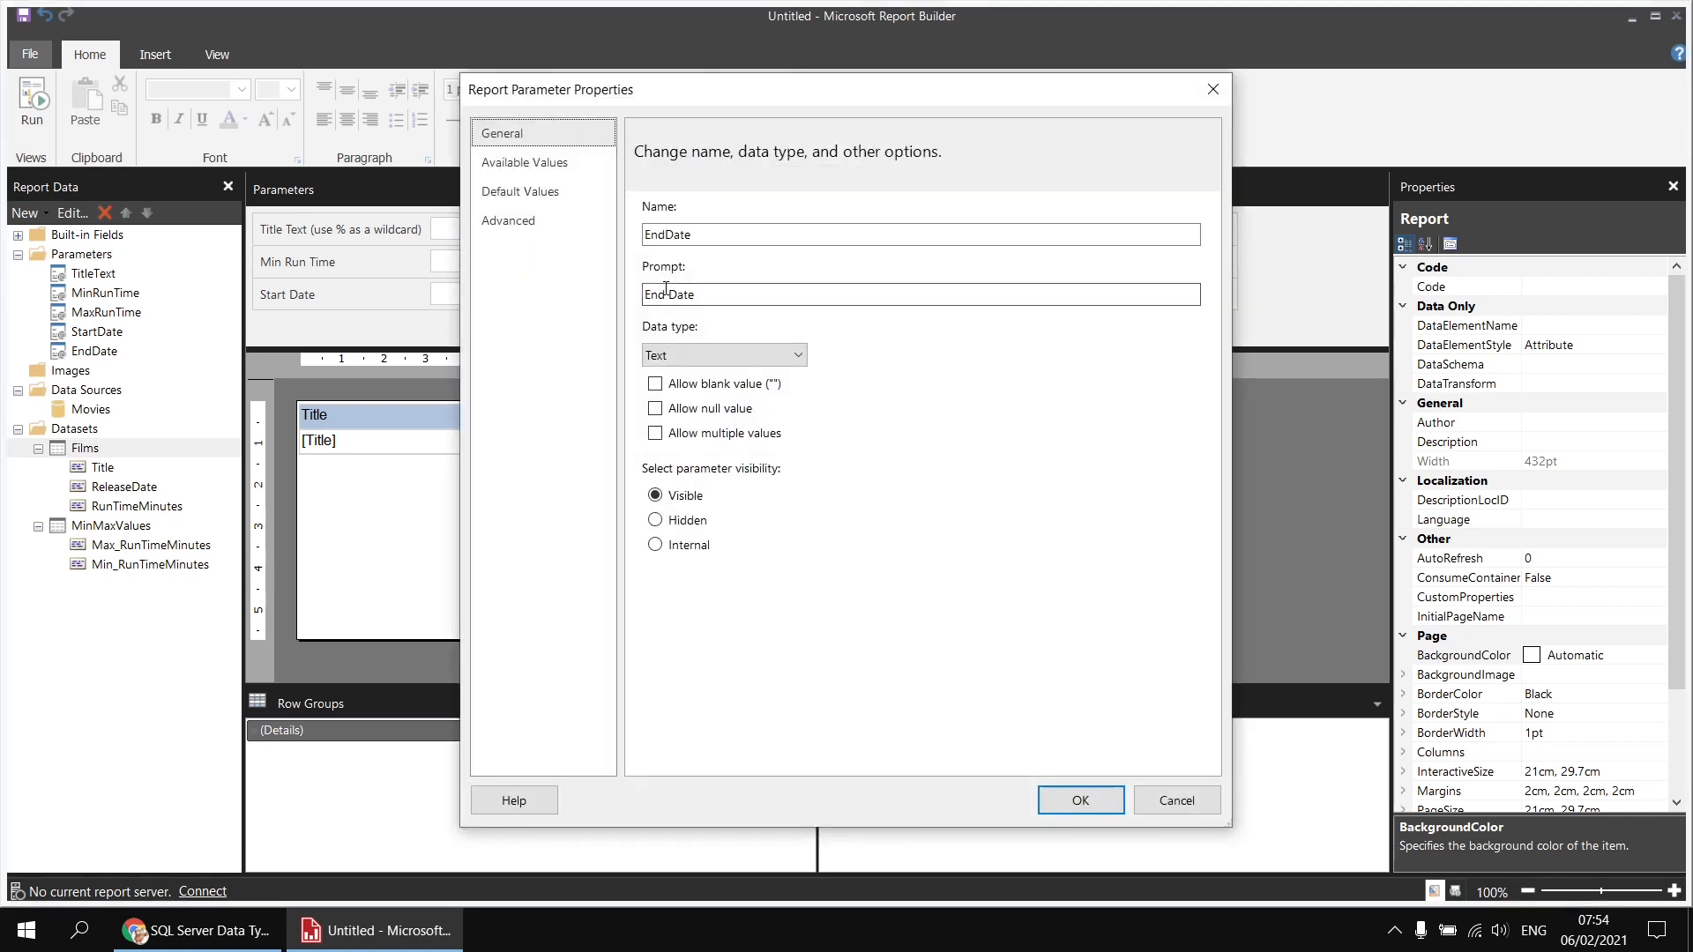
click(640, 352)
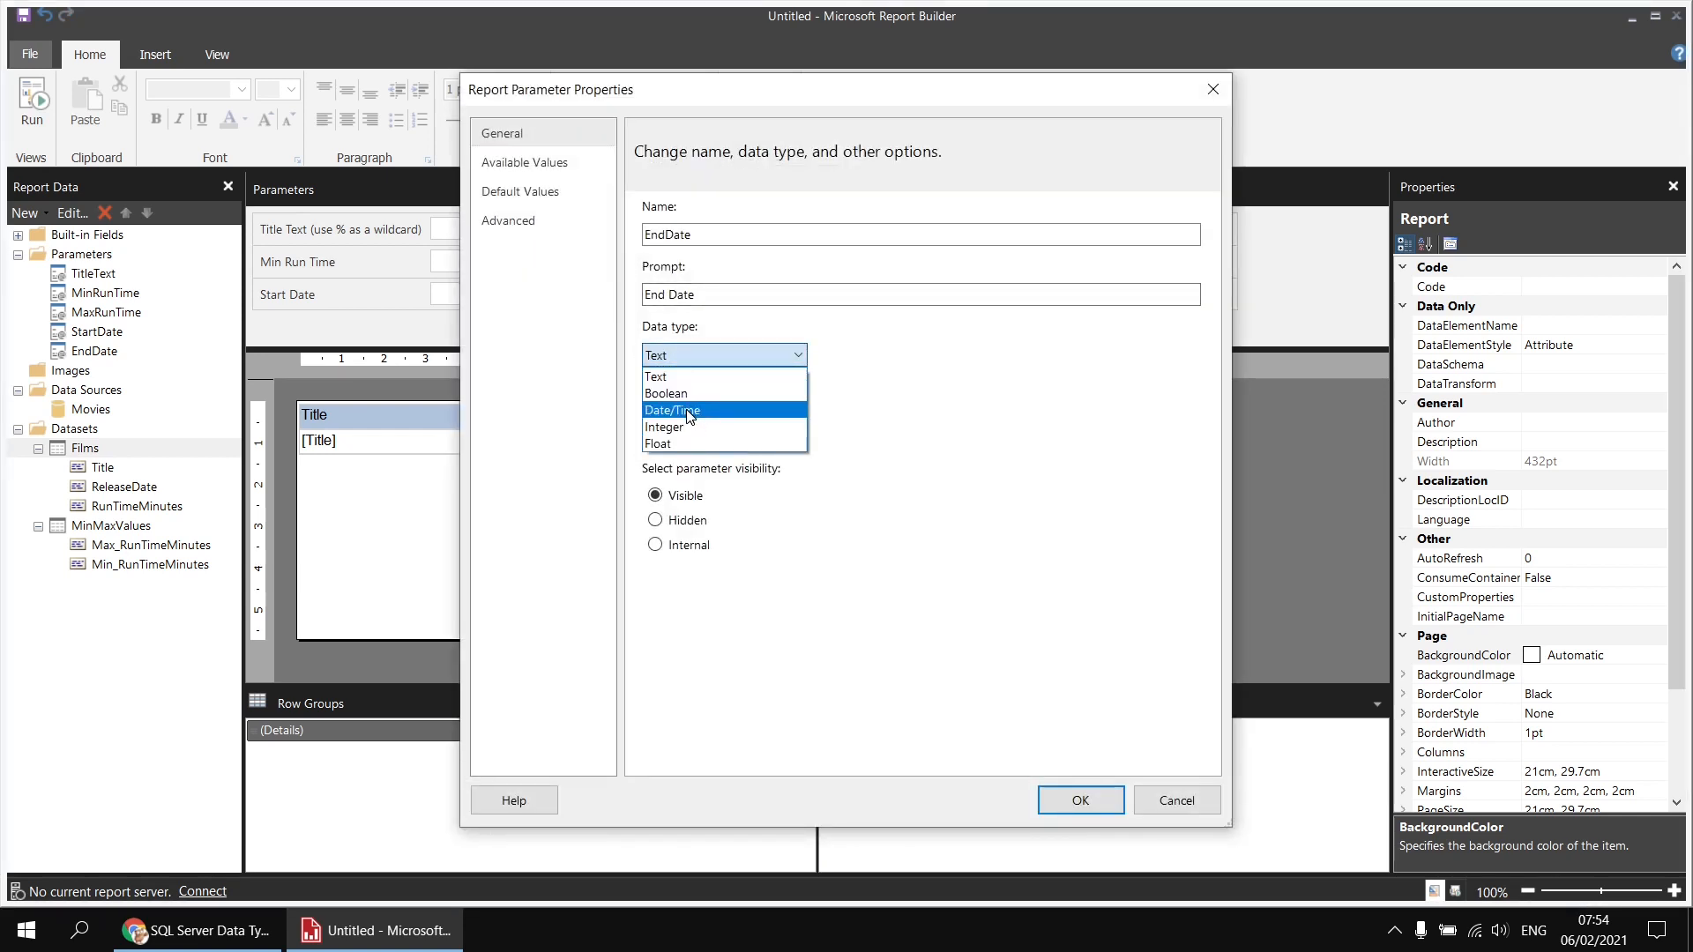
click(690, 402)
click(558, 192)
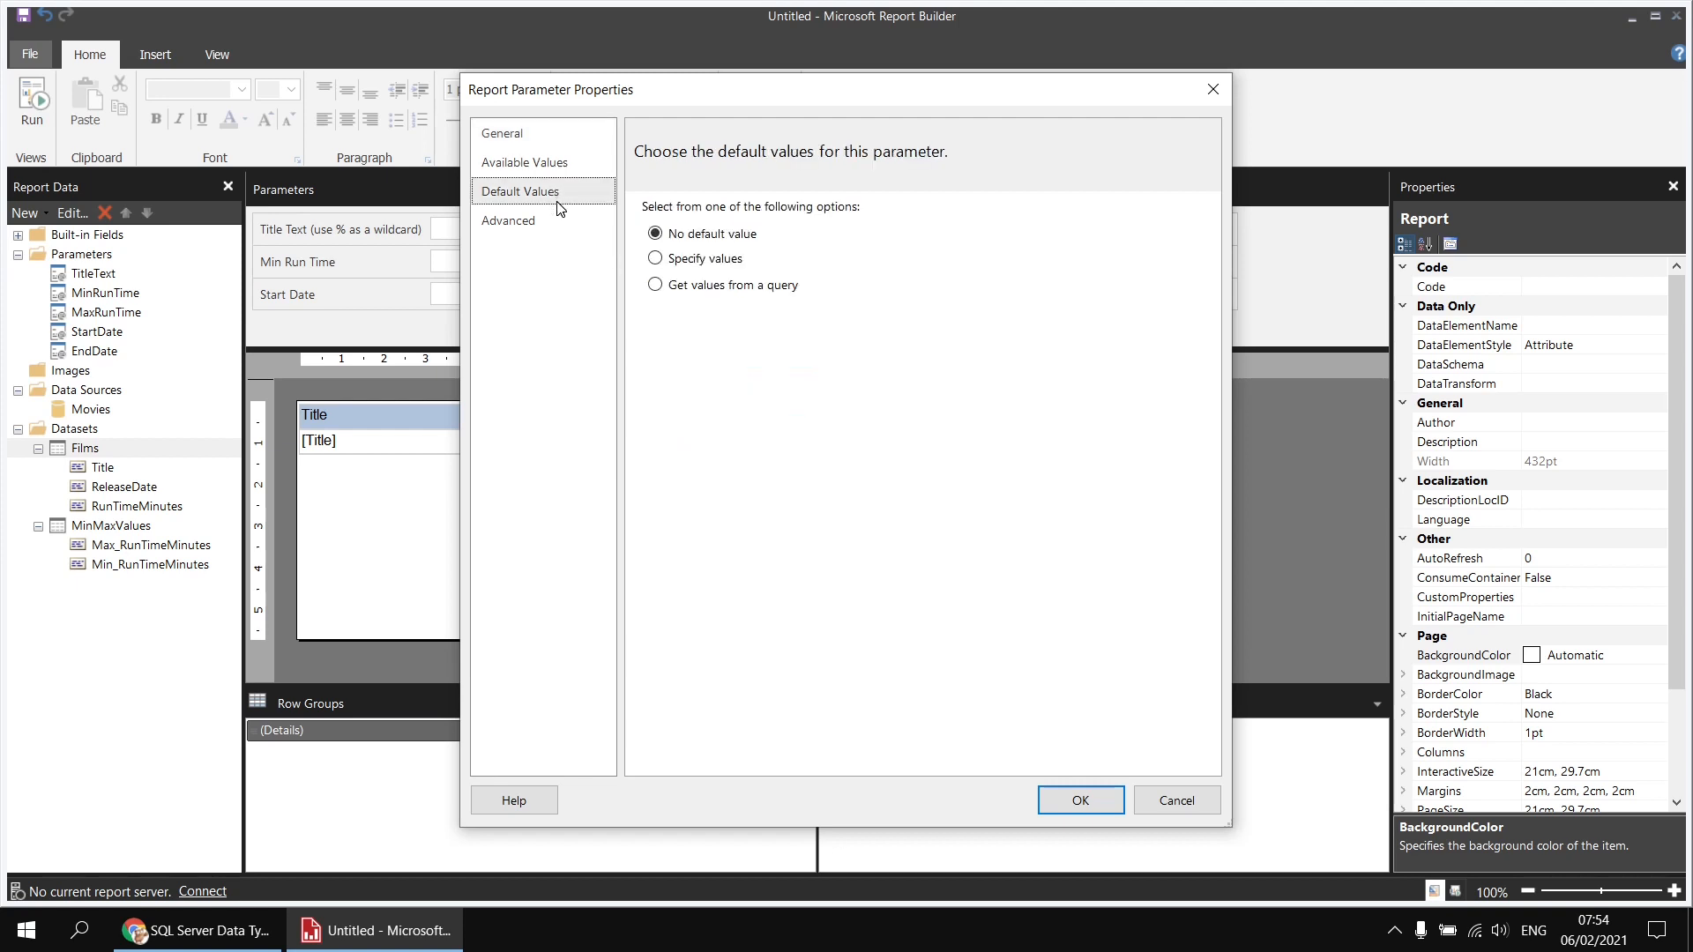
click(682, 267)
click(666, 343)
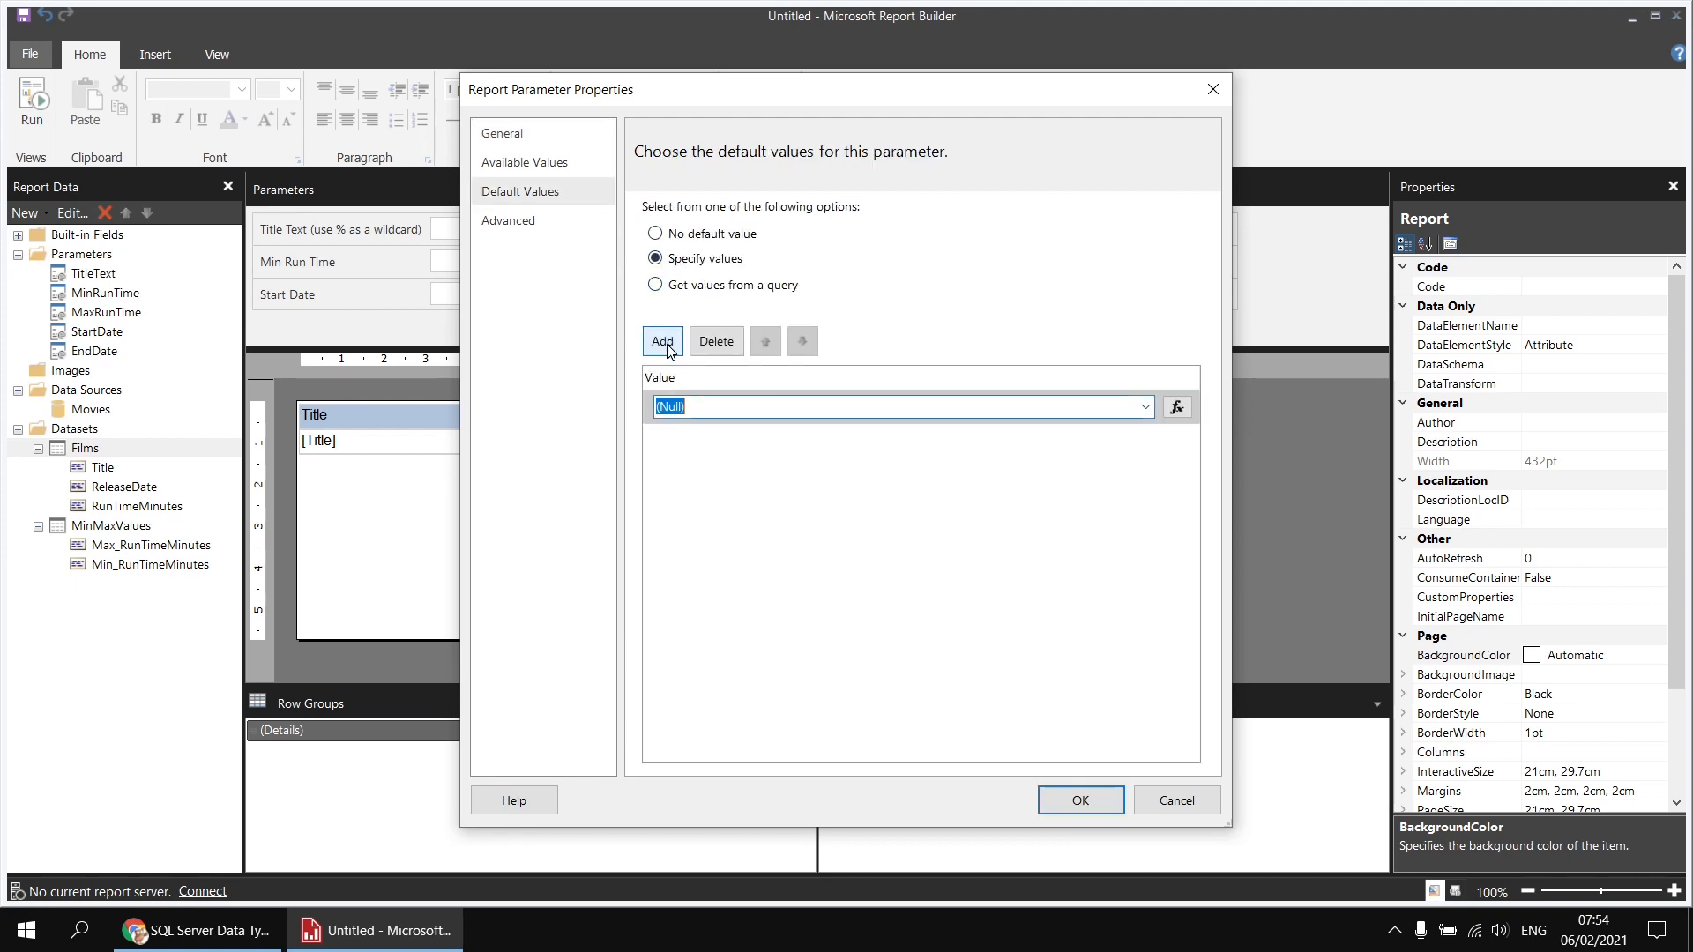
text(31 )
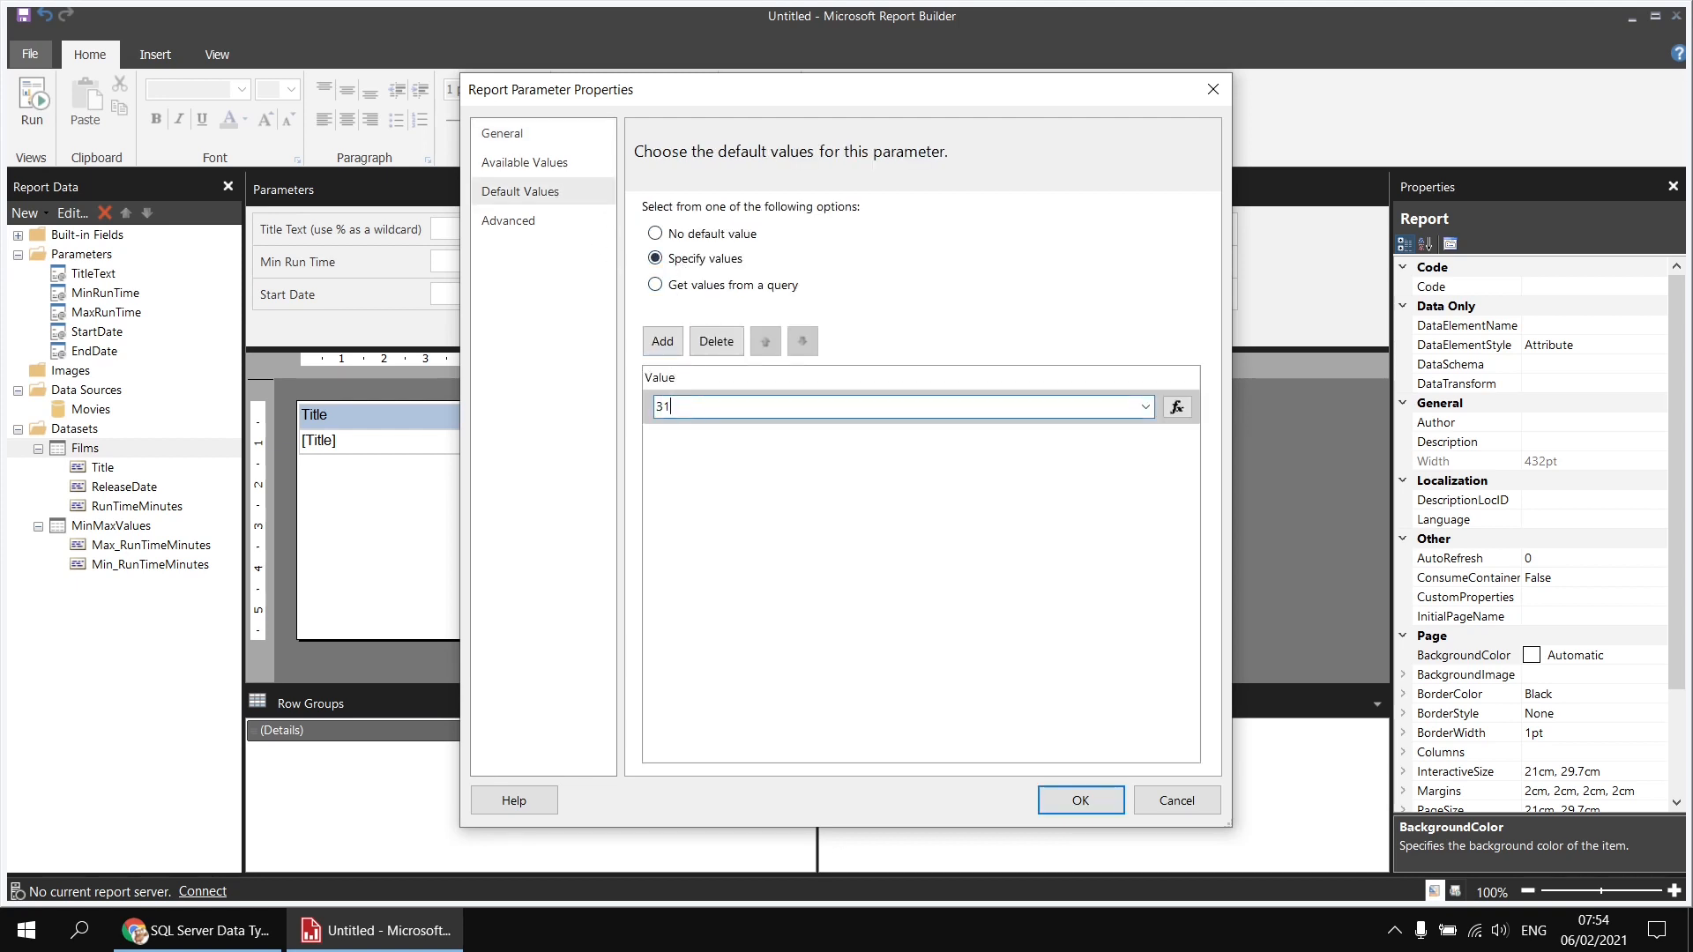
text(Dec 2000)
click(1082, 801)
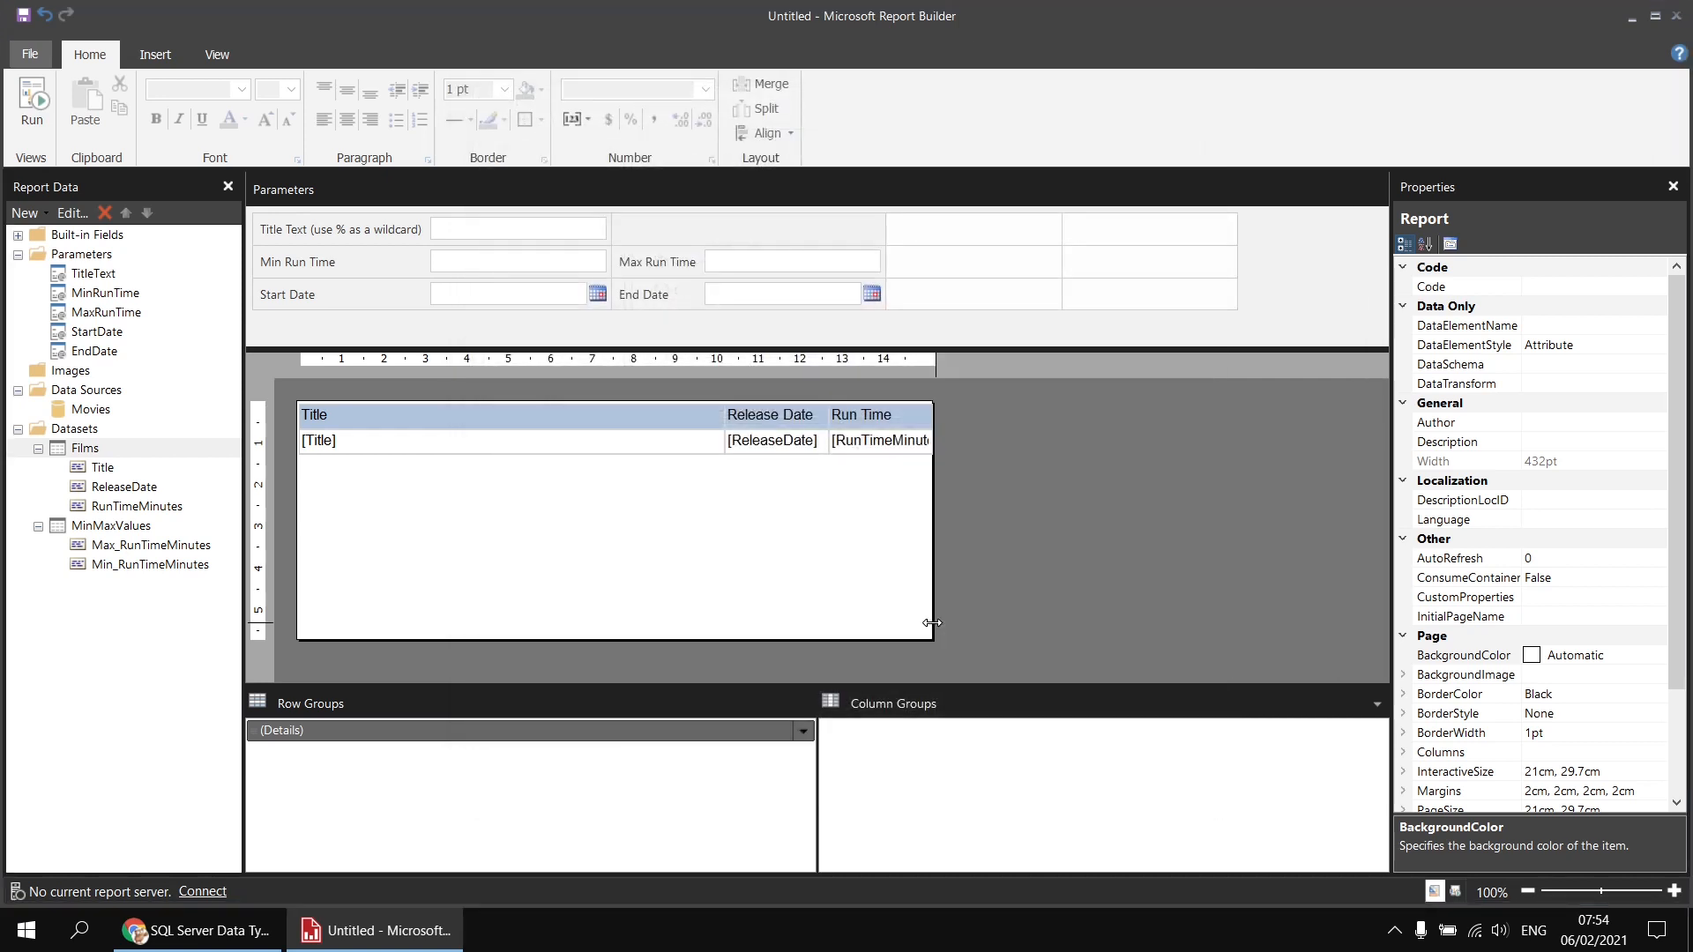
Check the EndDate parameter's stored default value and run the report with the default parameters.
double_click(648, 297)
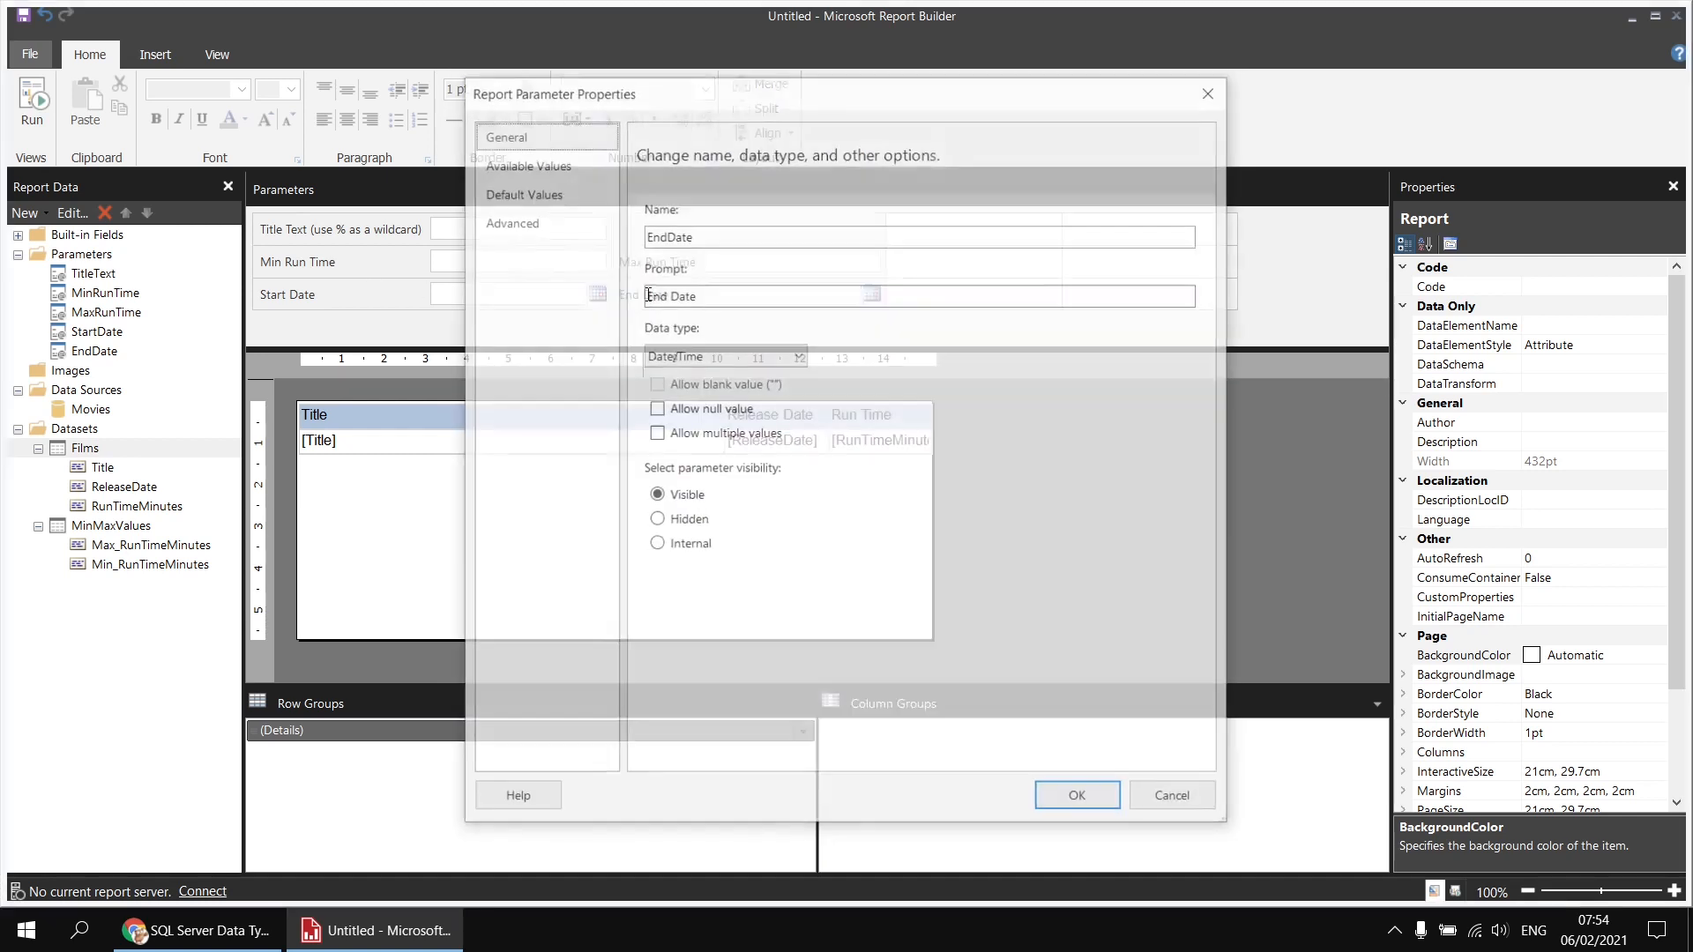
click(530, 194)
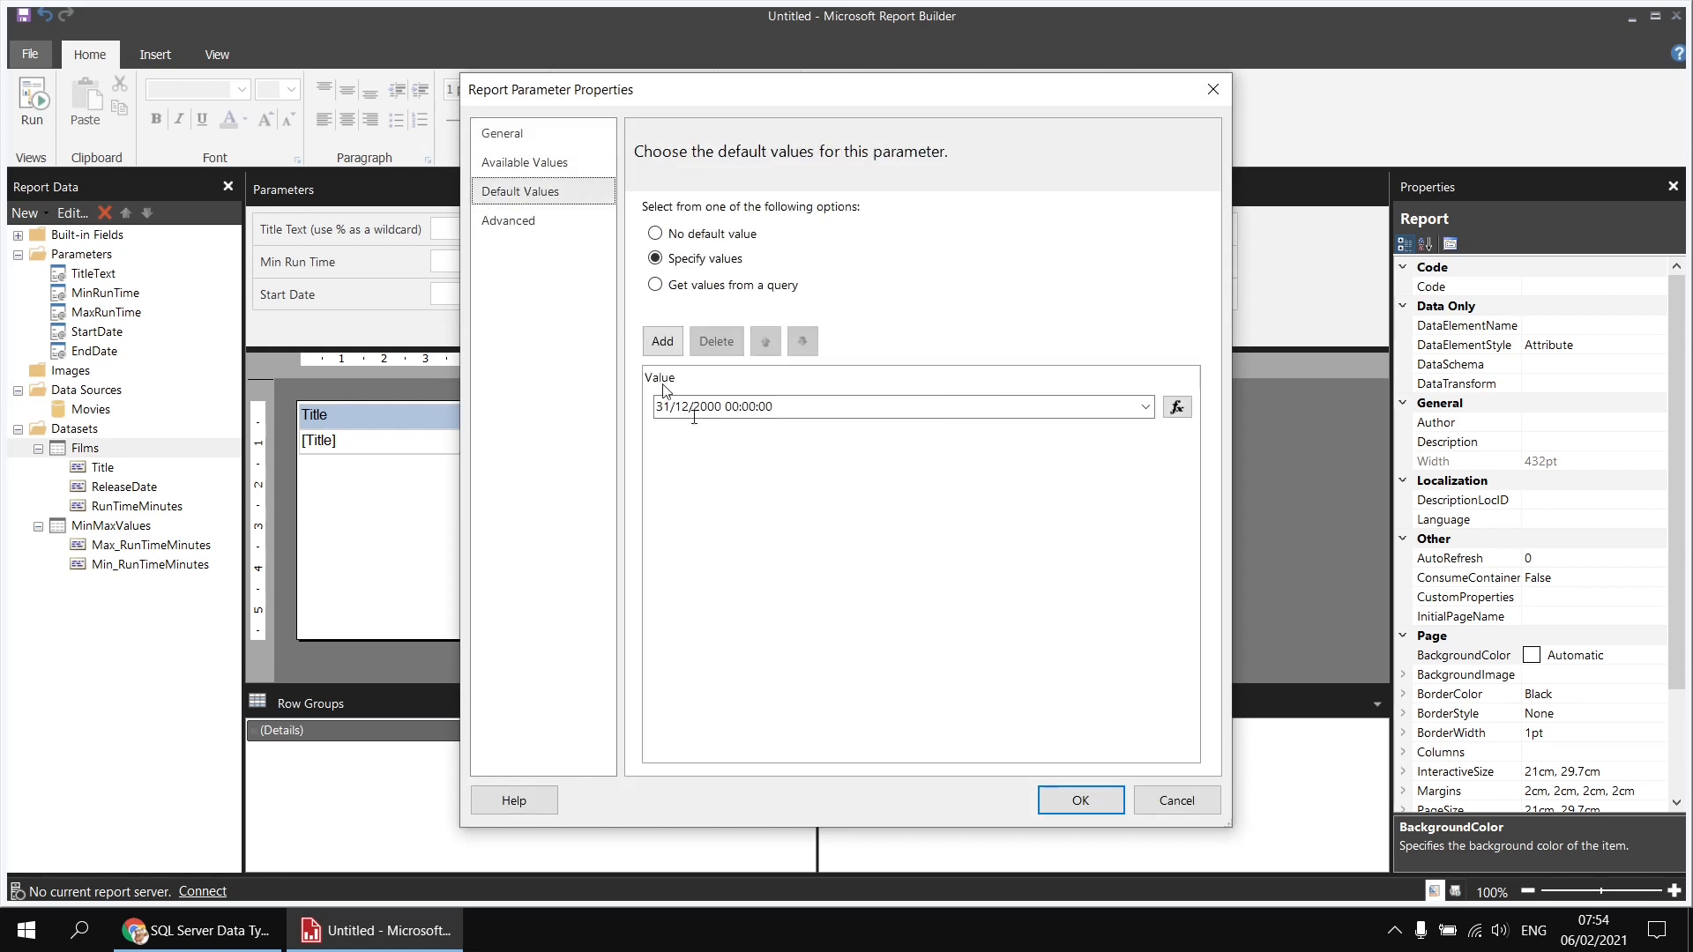
click(662, 410)
click(1079, 801)
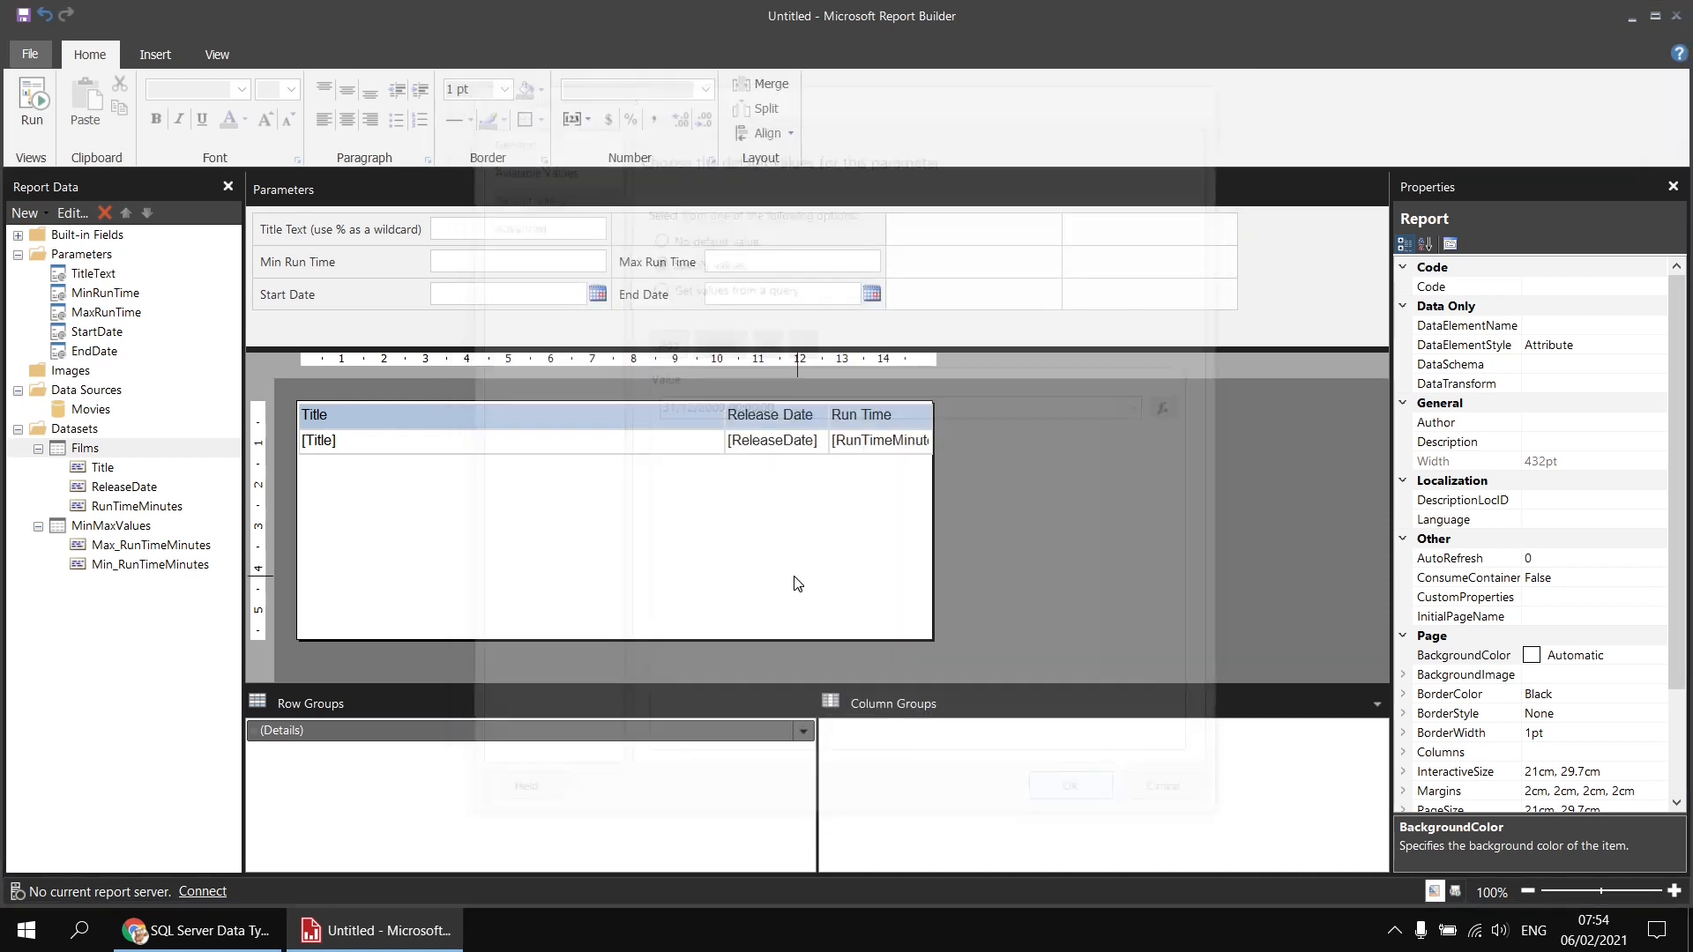
click(45, 123)
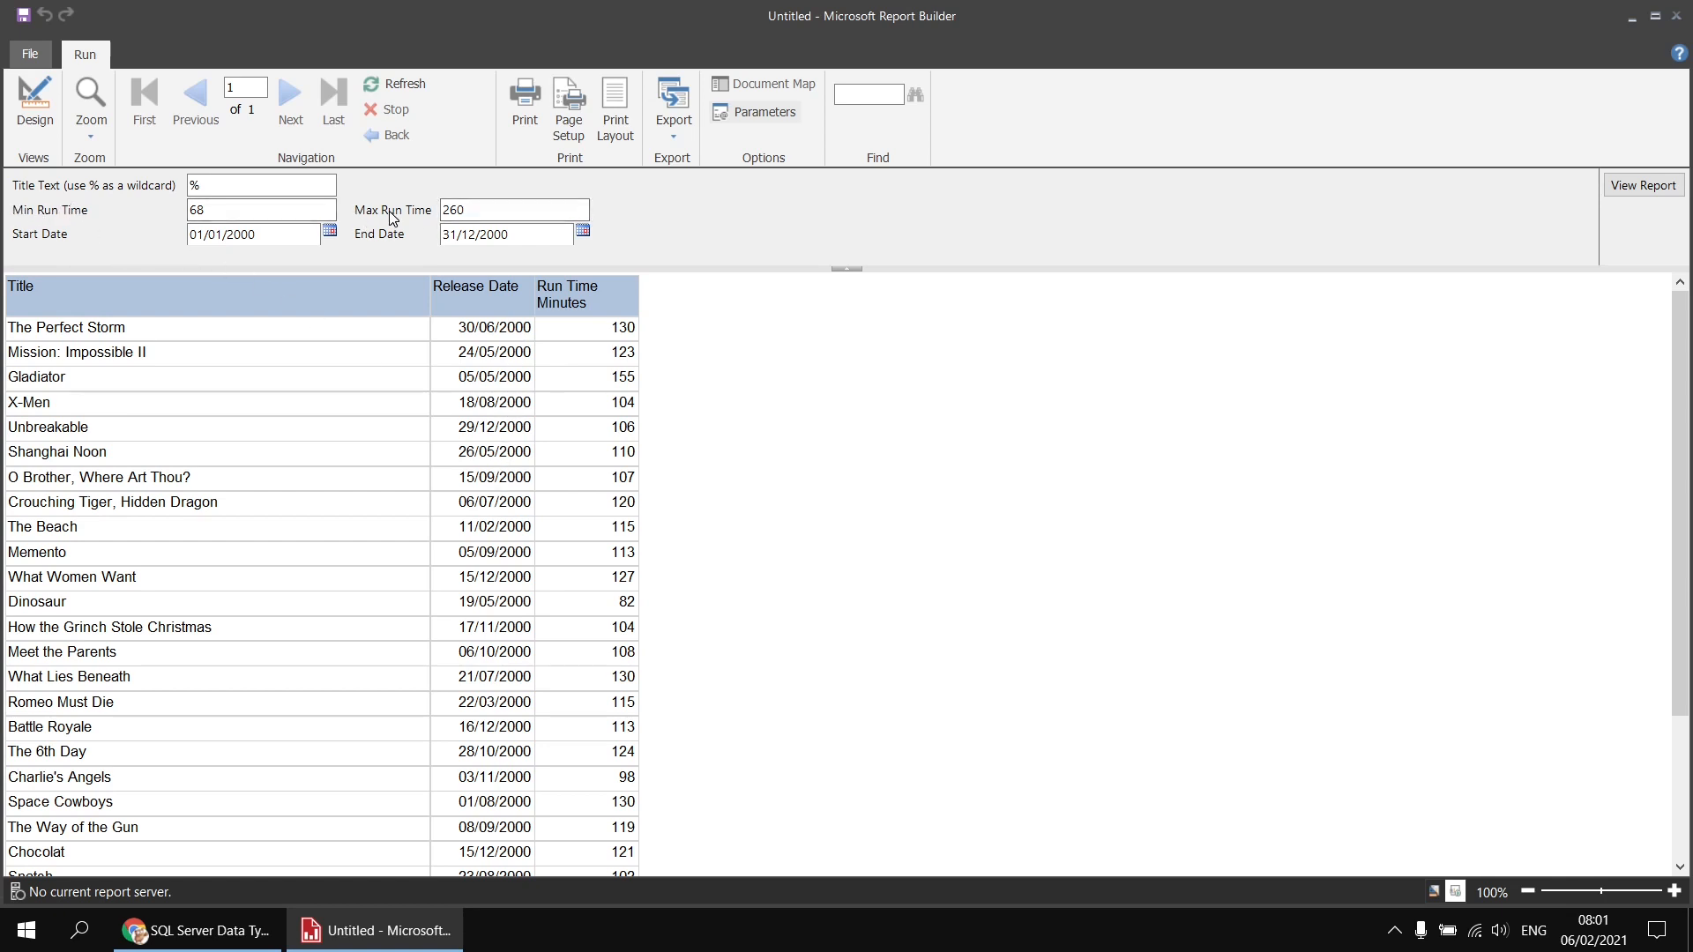
Return to the design view and duplicate the MAX and MIN RunTimeMinutes lines, preceded by a comma, in the MinMaxValues dataset query.
click(37, 104)
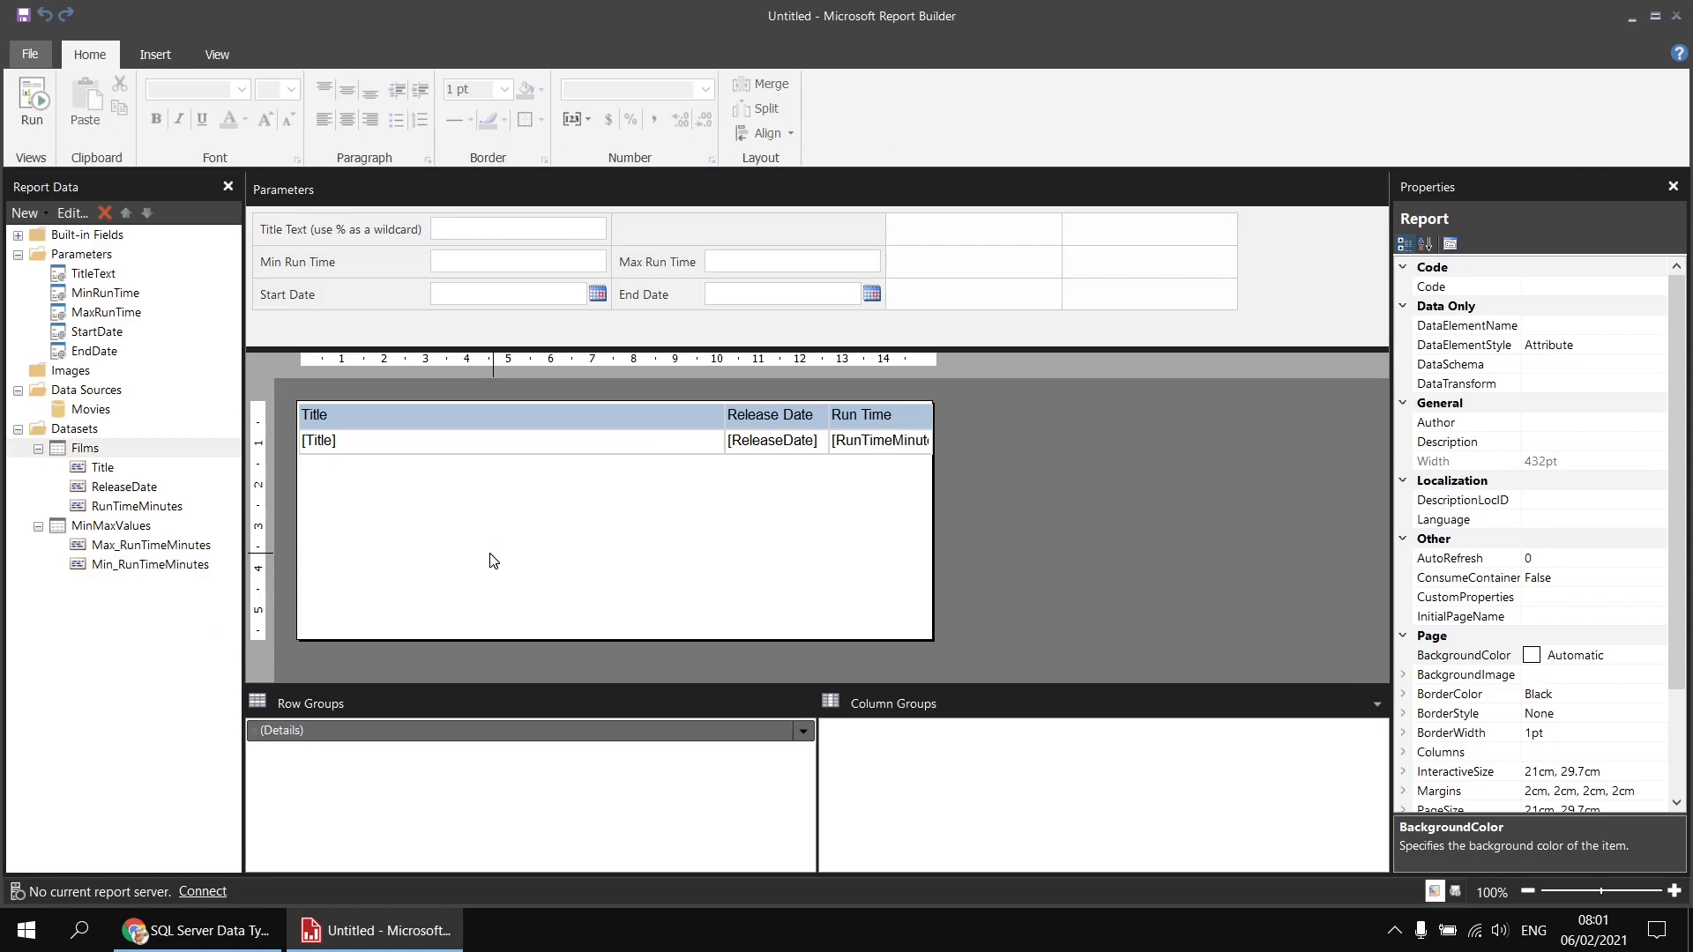
click(124, 529)
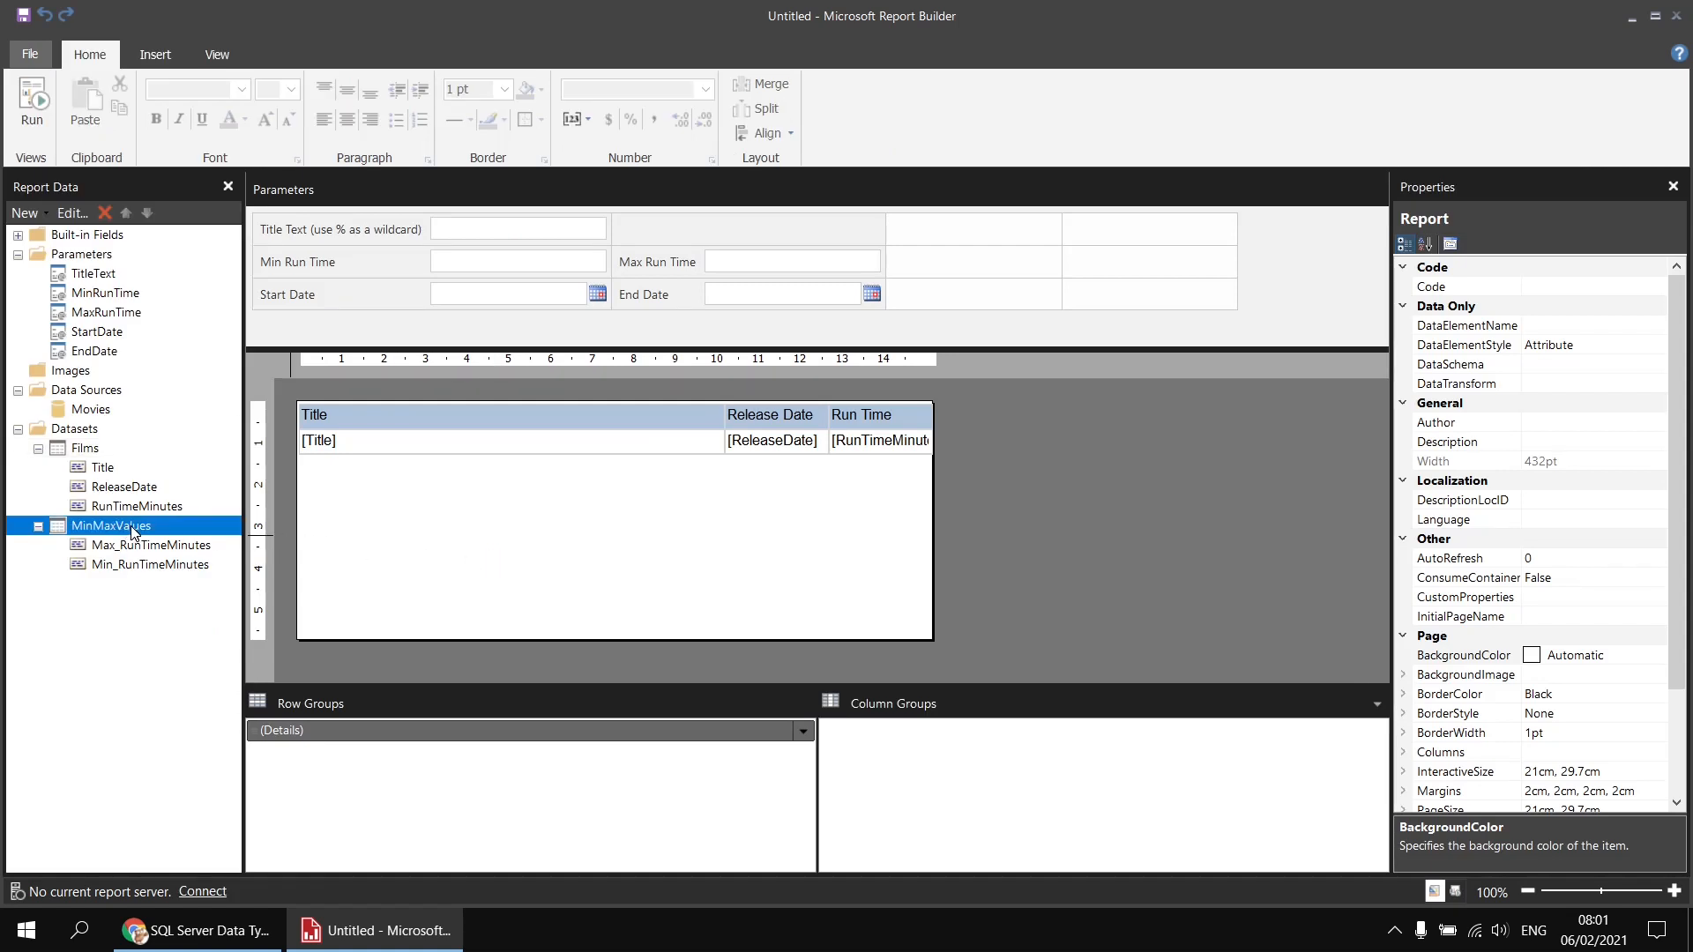
right_click(134, 532)
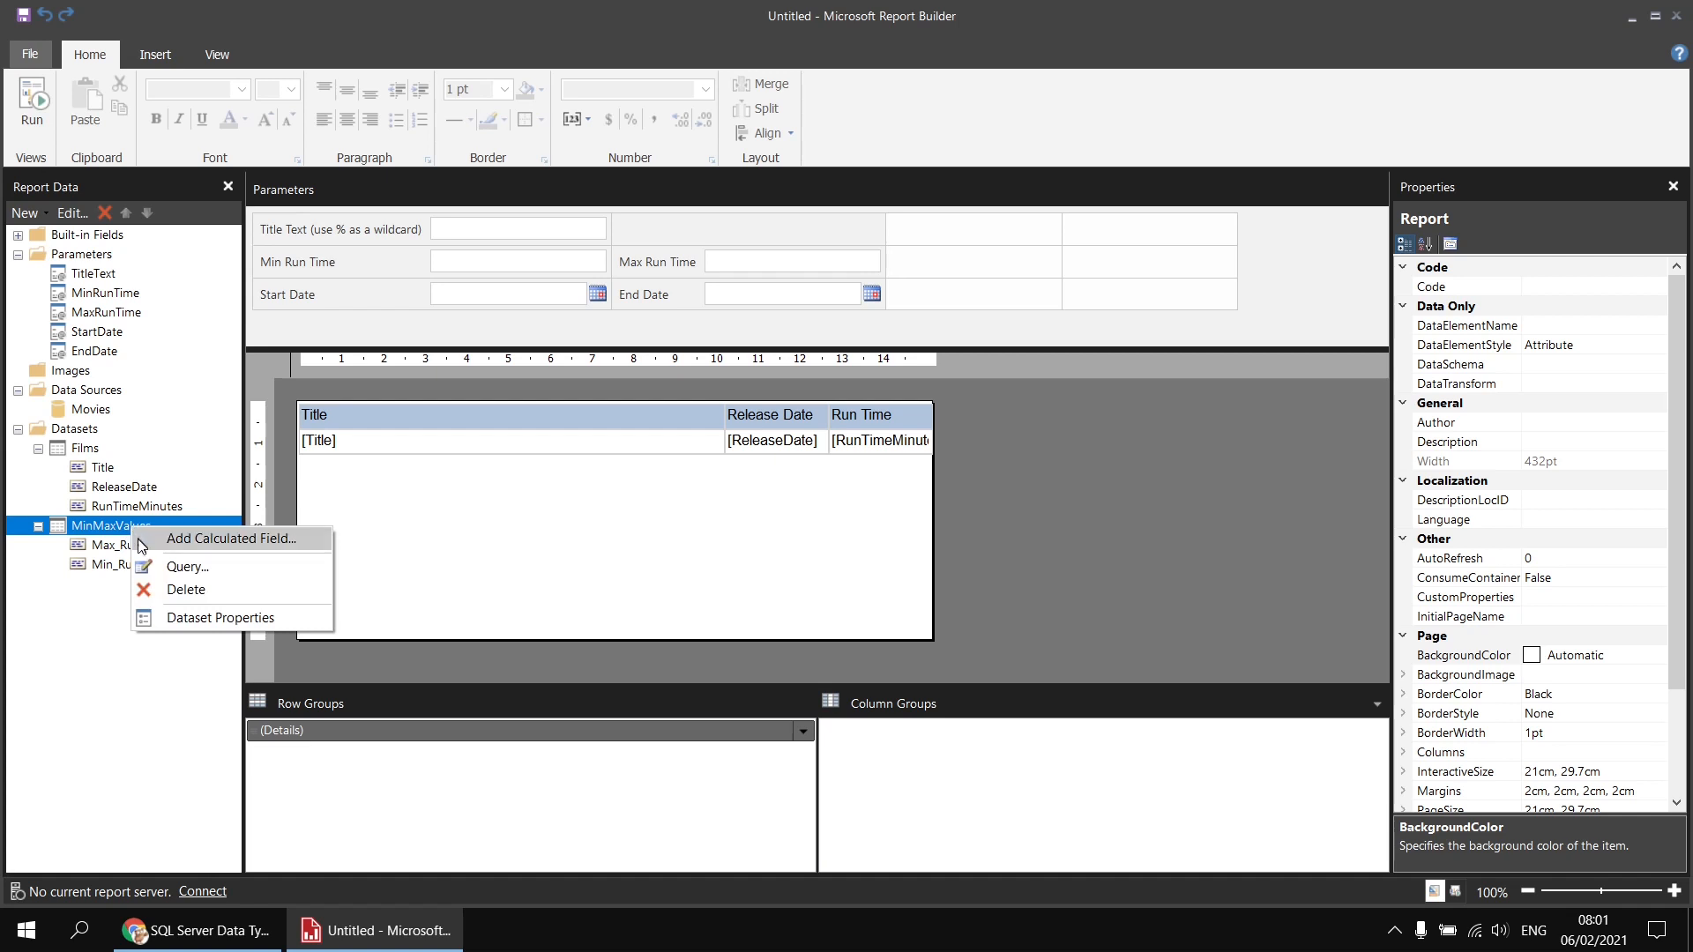
click(220, 619)
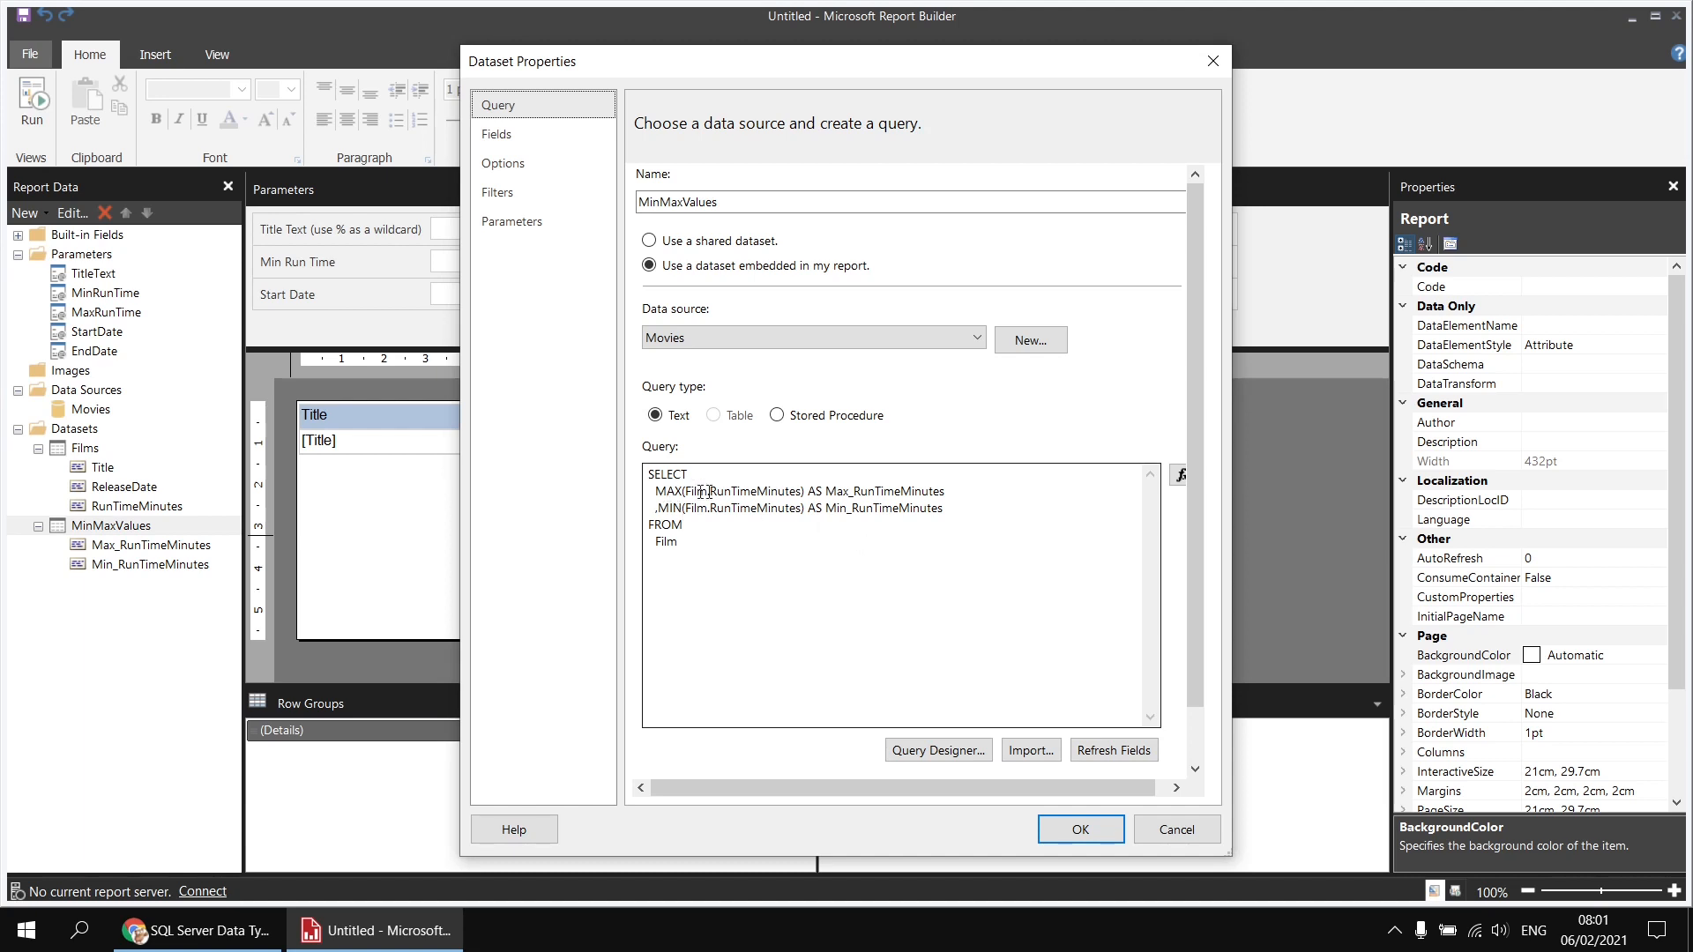
drag(656, 491, 944, 510)
key(ctrl+c)
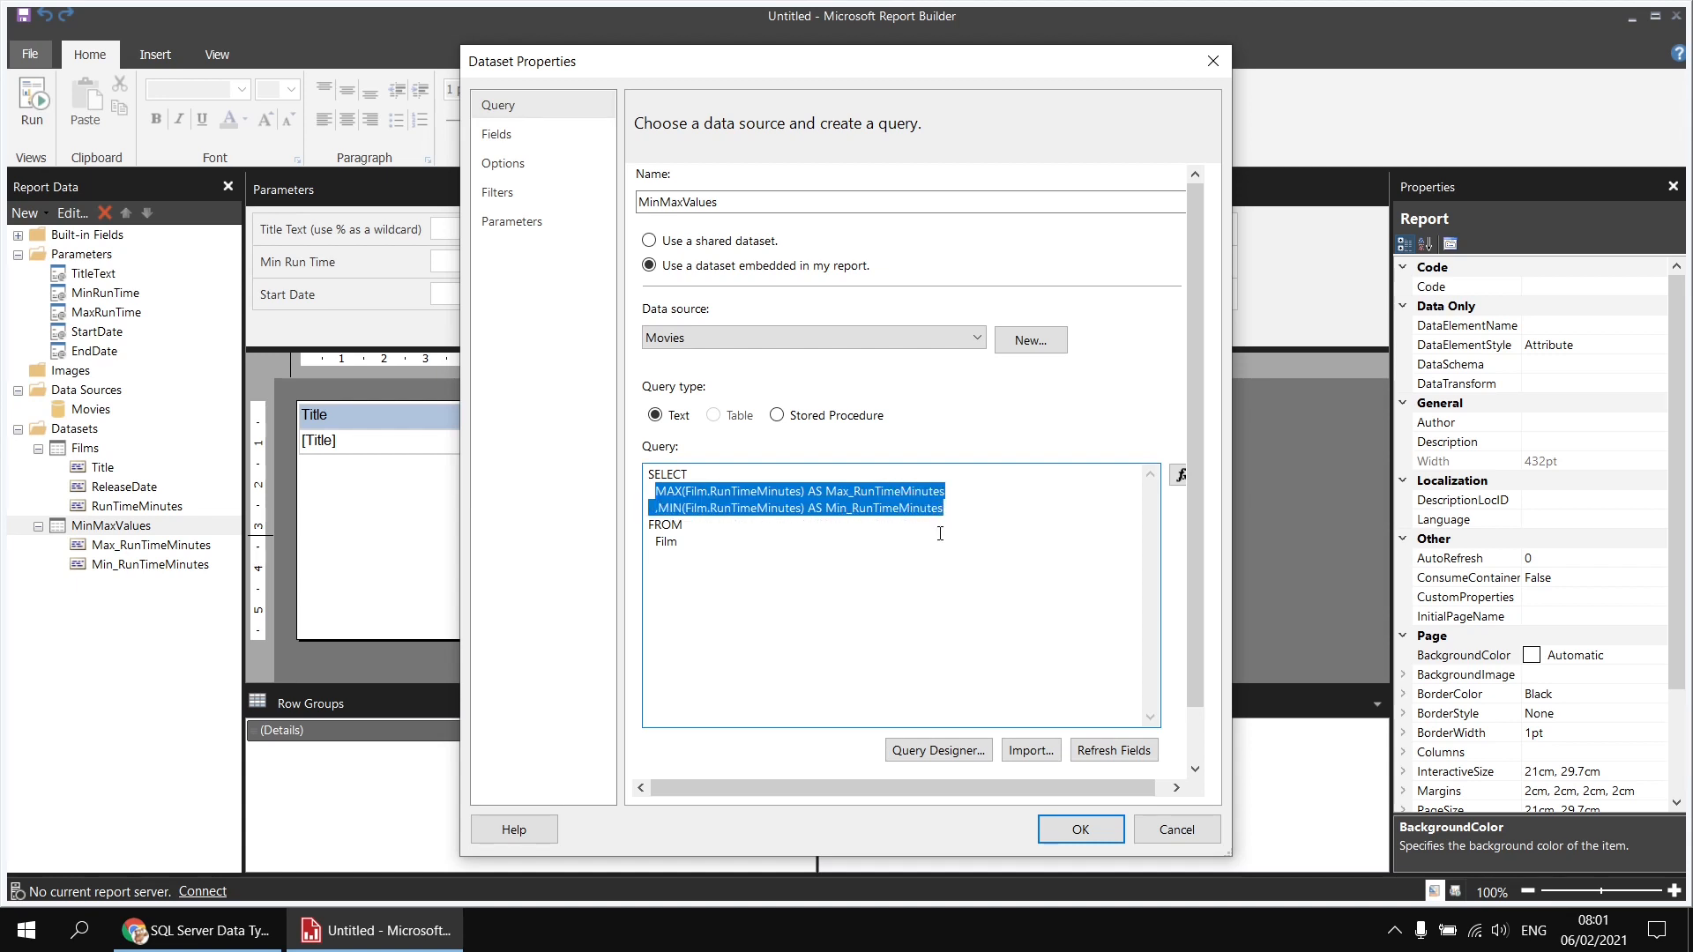
click(956, 512)
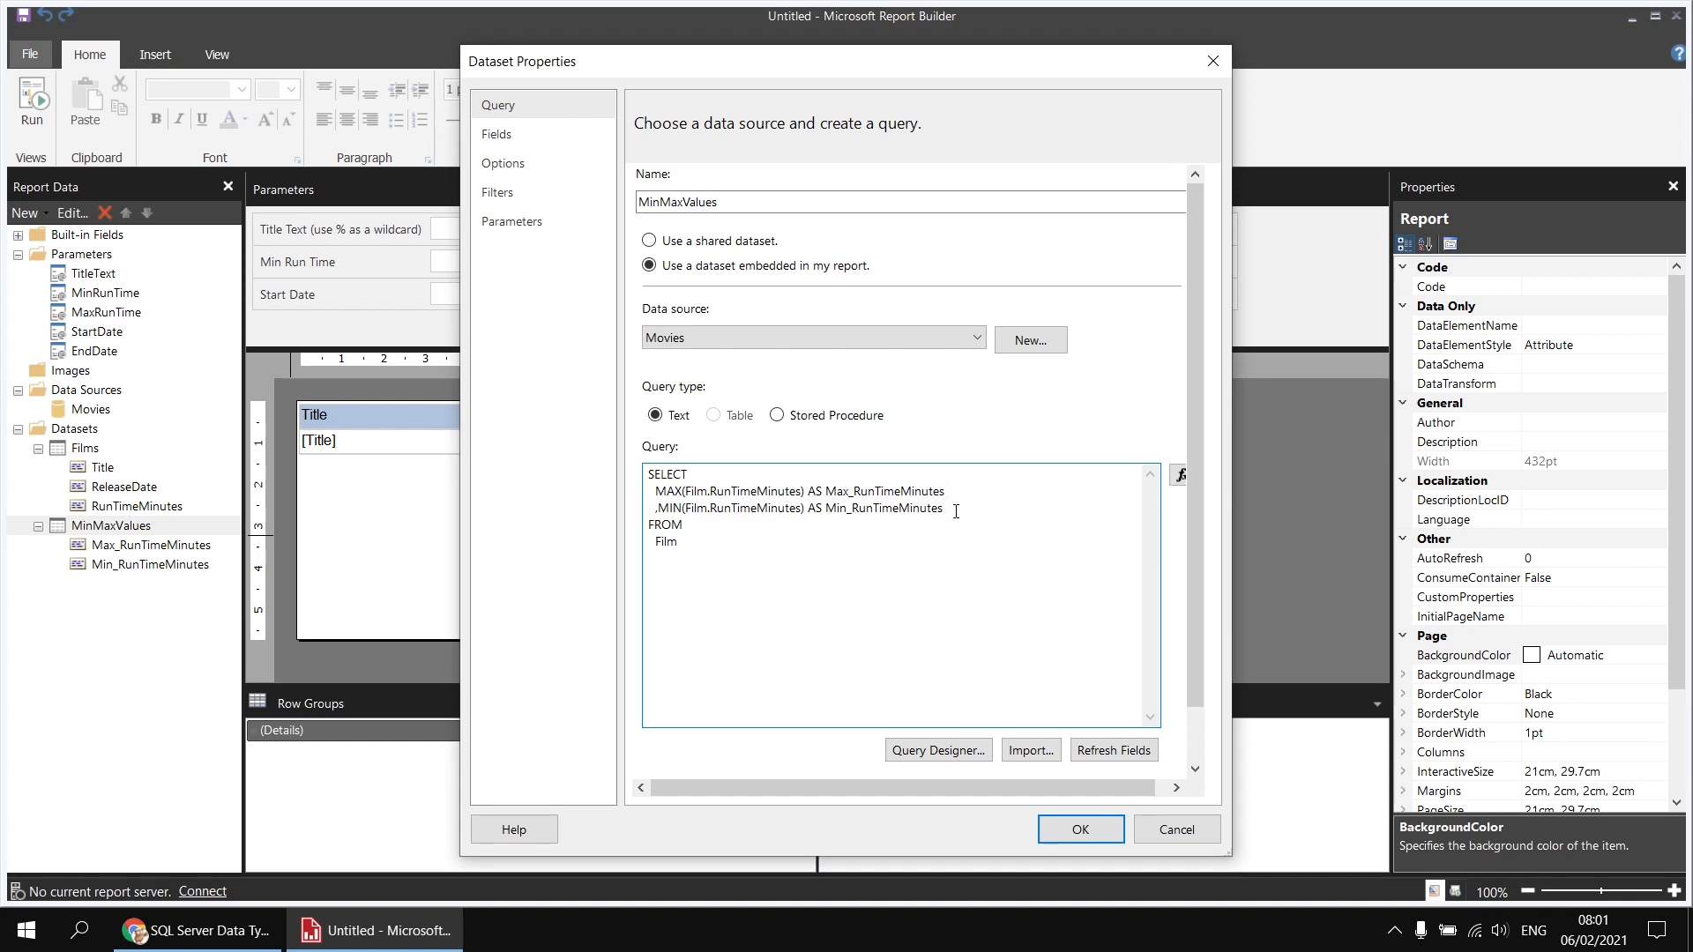
key(Return)
text(,)
key(ctrl+v)
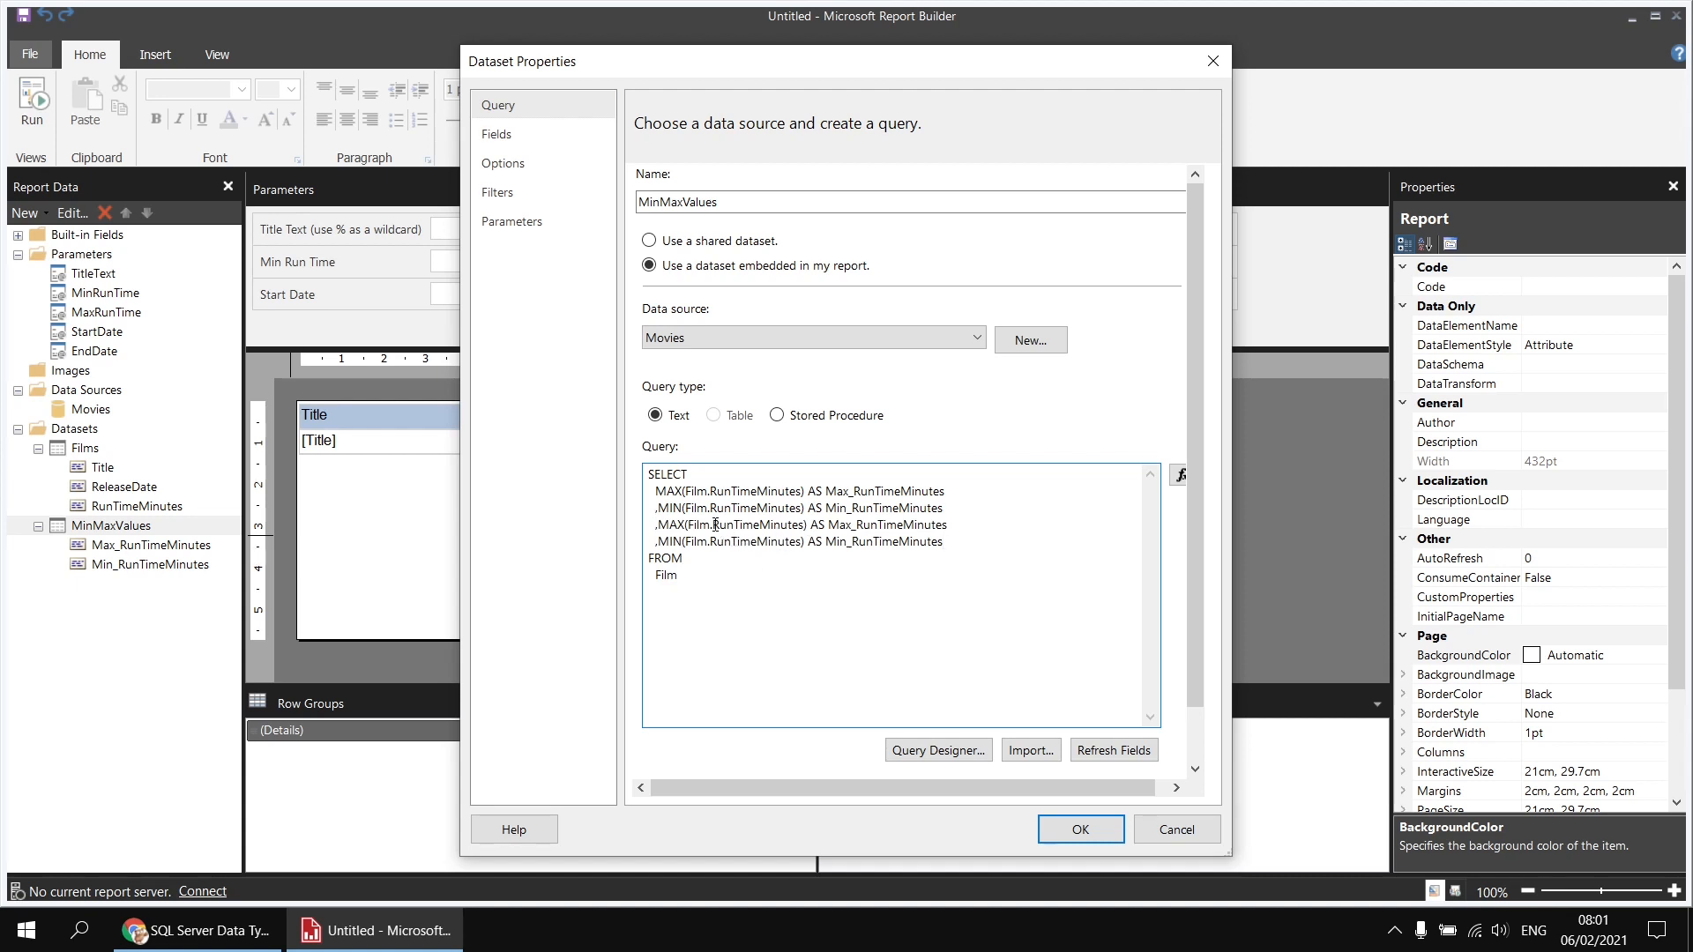
Change the column in the duplicated MAX and MIN expressions to Film.ReleaseDate.
drag(722, 525, 804, 525)
text(eleaseDate)
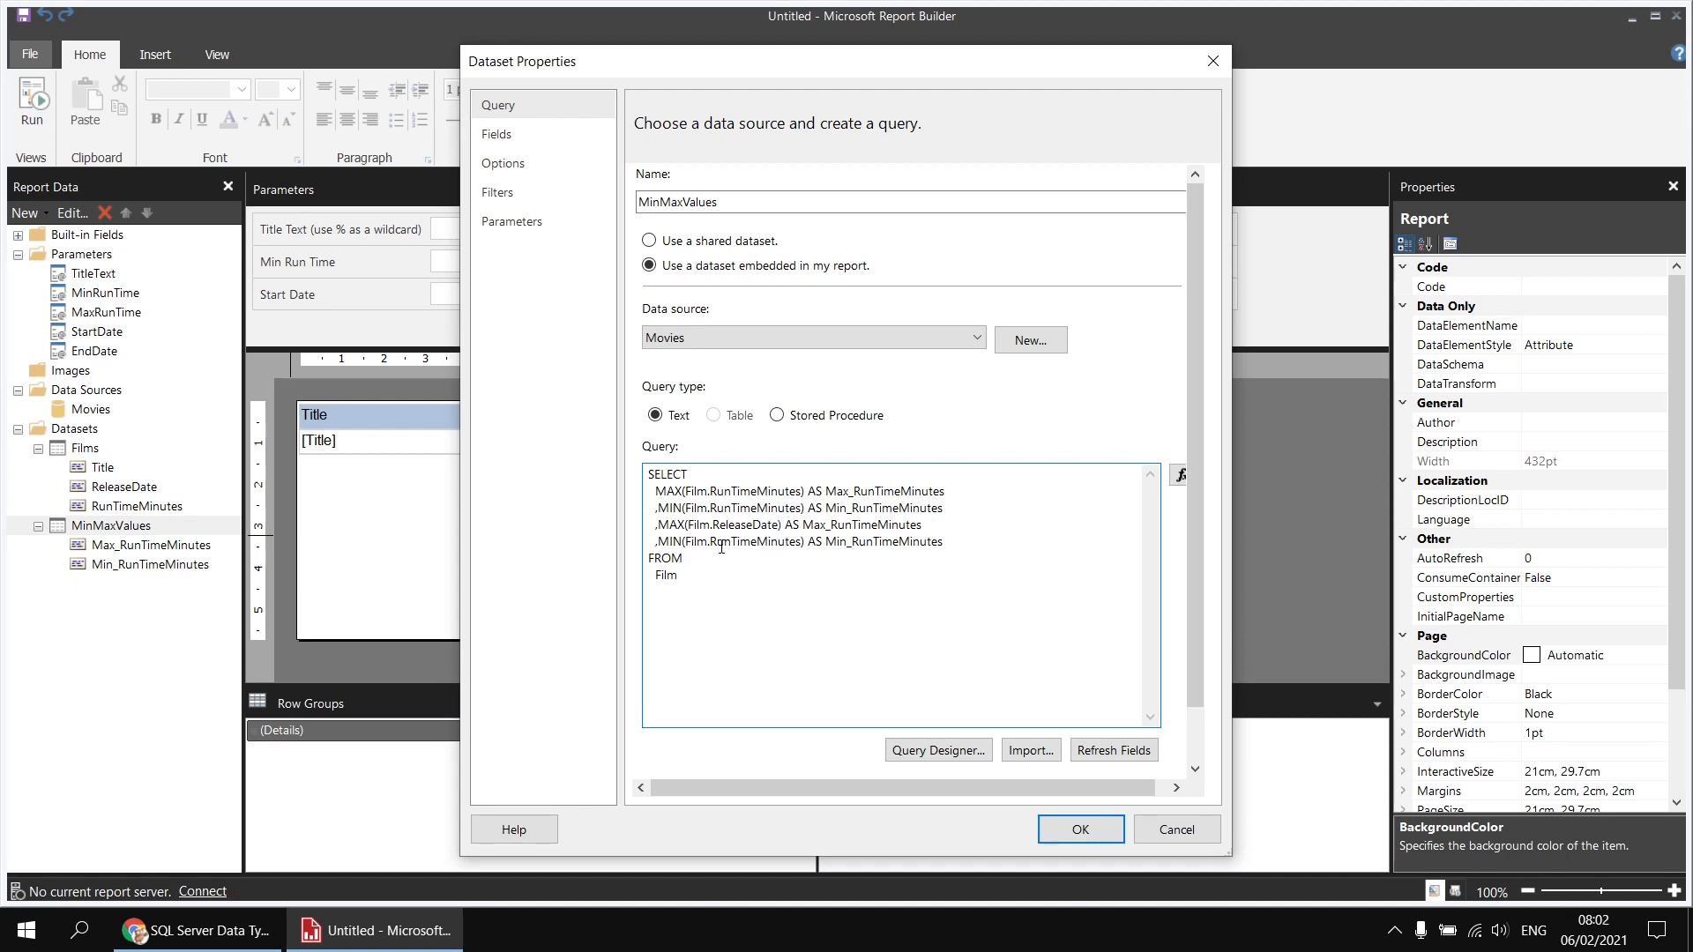
drag(722, 547, 802, 544)
text(eleaseDate)
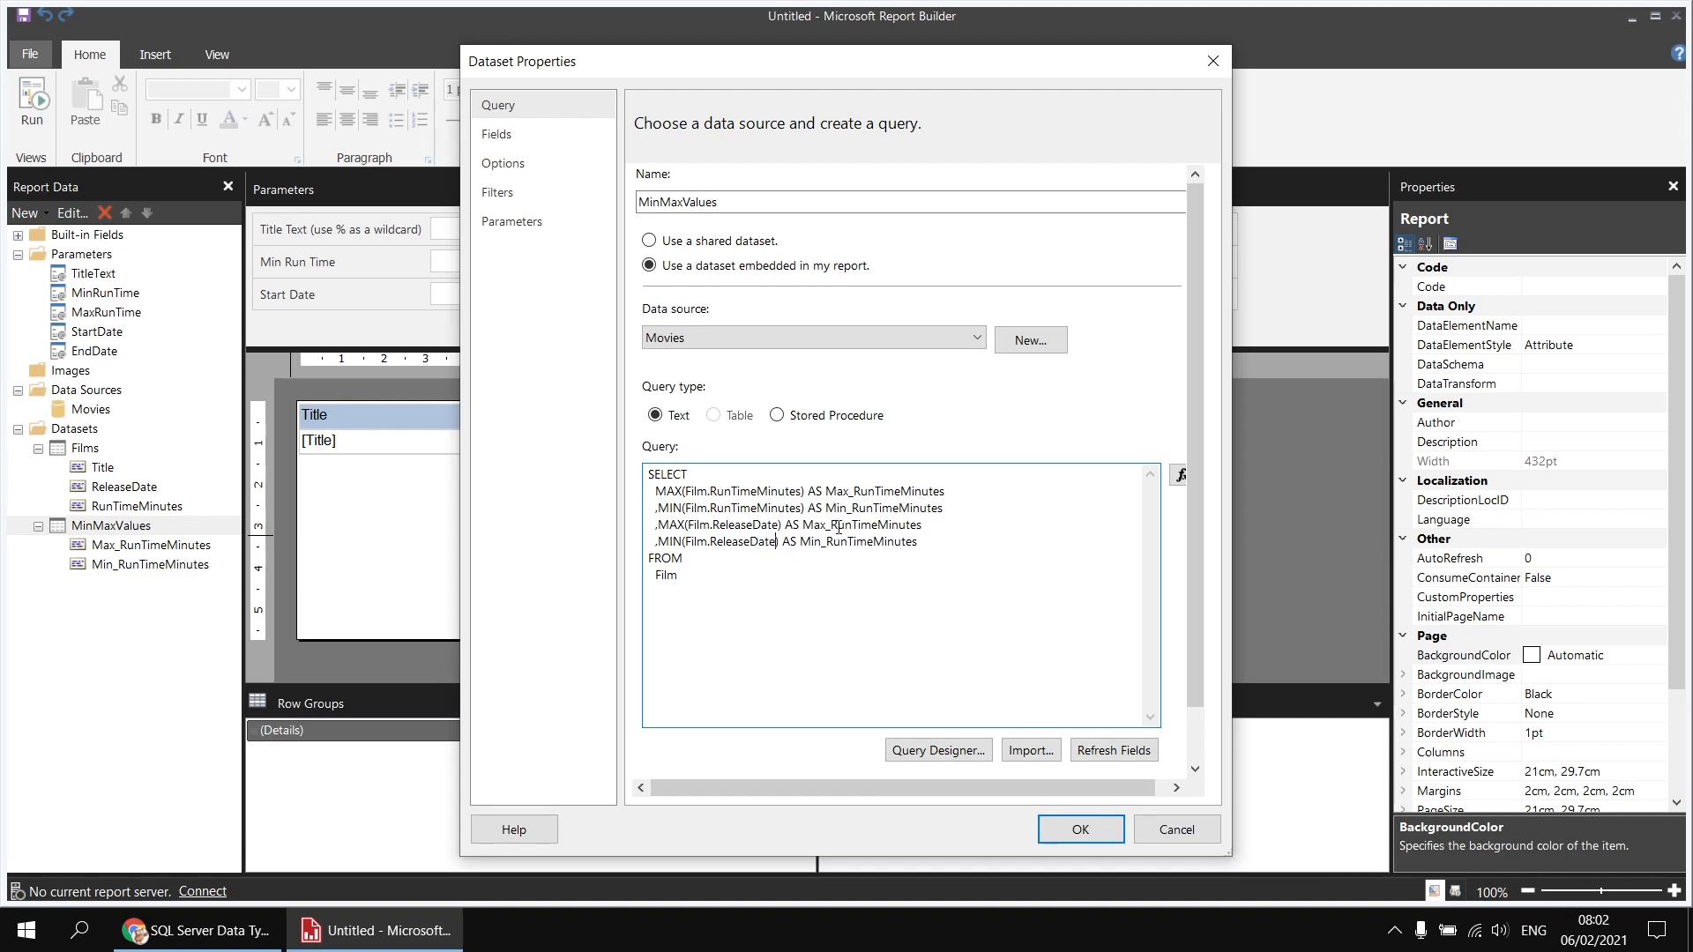
Rename the duplicated lines' aliases to Max_ReleaseDate and Min_ReleaseDate and save the MinMaxValues dataset.
drag(838, 528, 925, 526)
text(eleaseDa)
drag(830, 526, 920, 538)
double_click(851, 526)
drag(831, 526, 919, 543)
text(eleaseDate)
click(1081, 830)
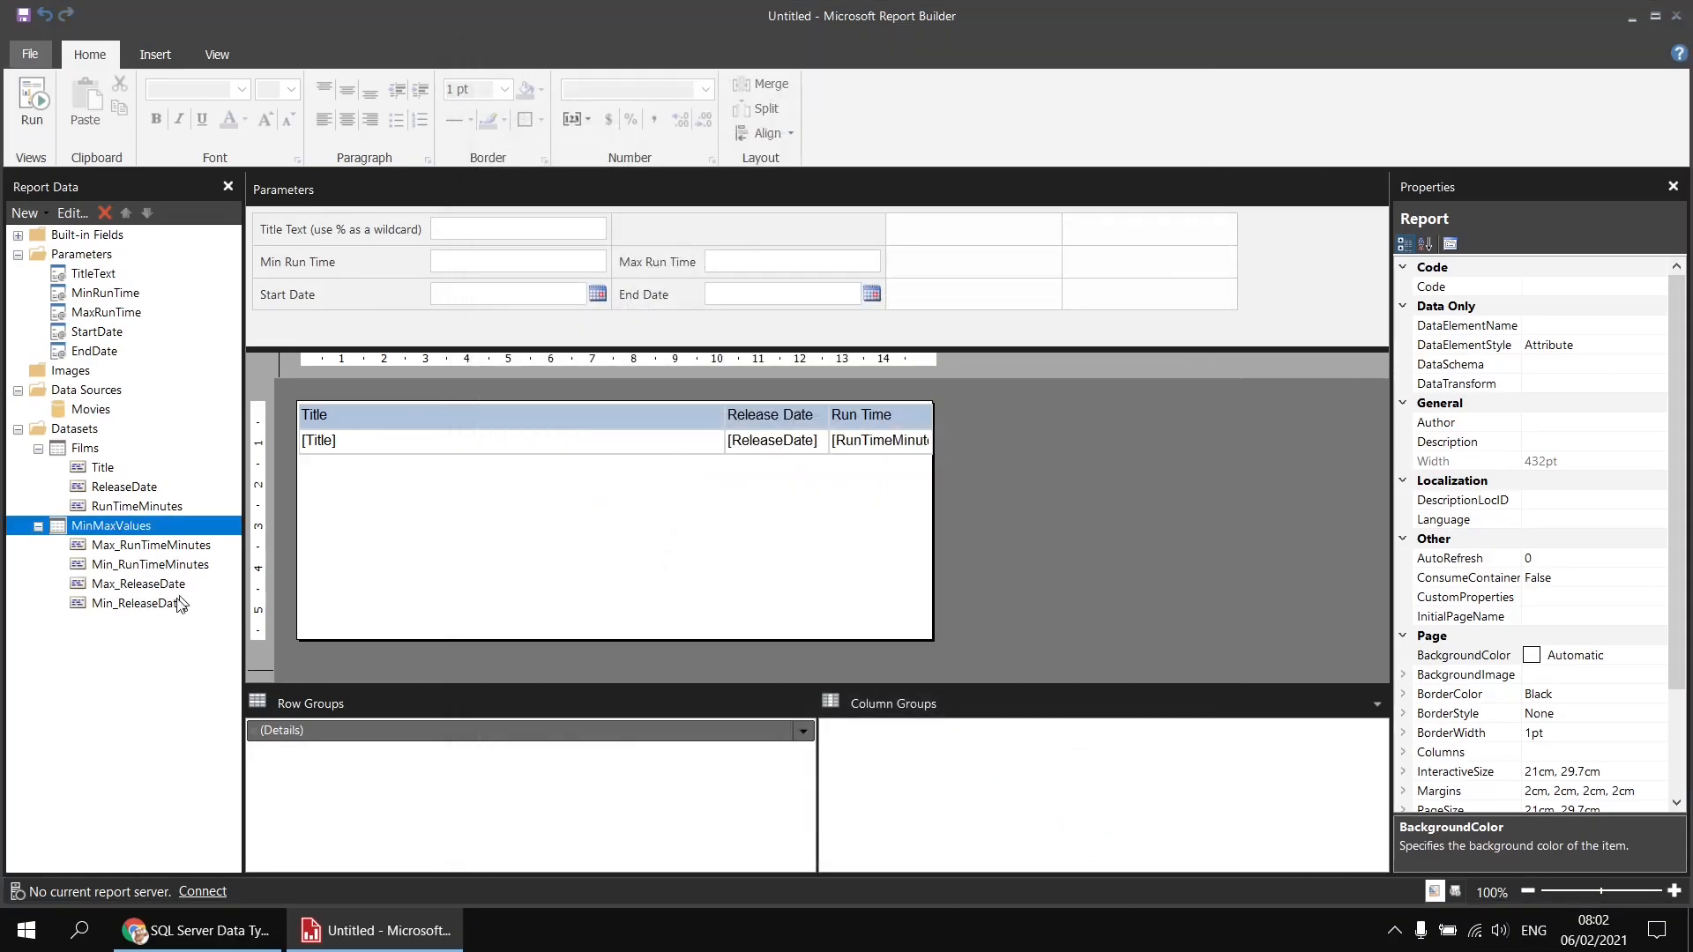
Make the StartDate parameter take its default value from the Min_ReleaseDate field of the MinMaxValues dataset.
double_click(293, 298)
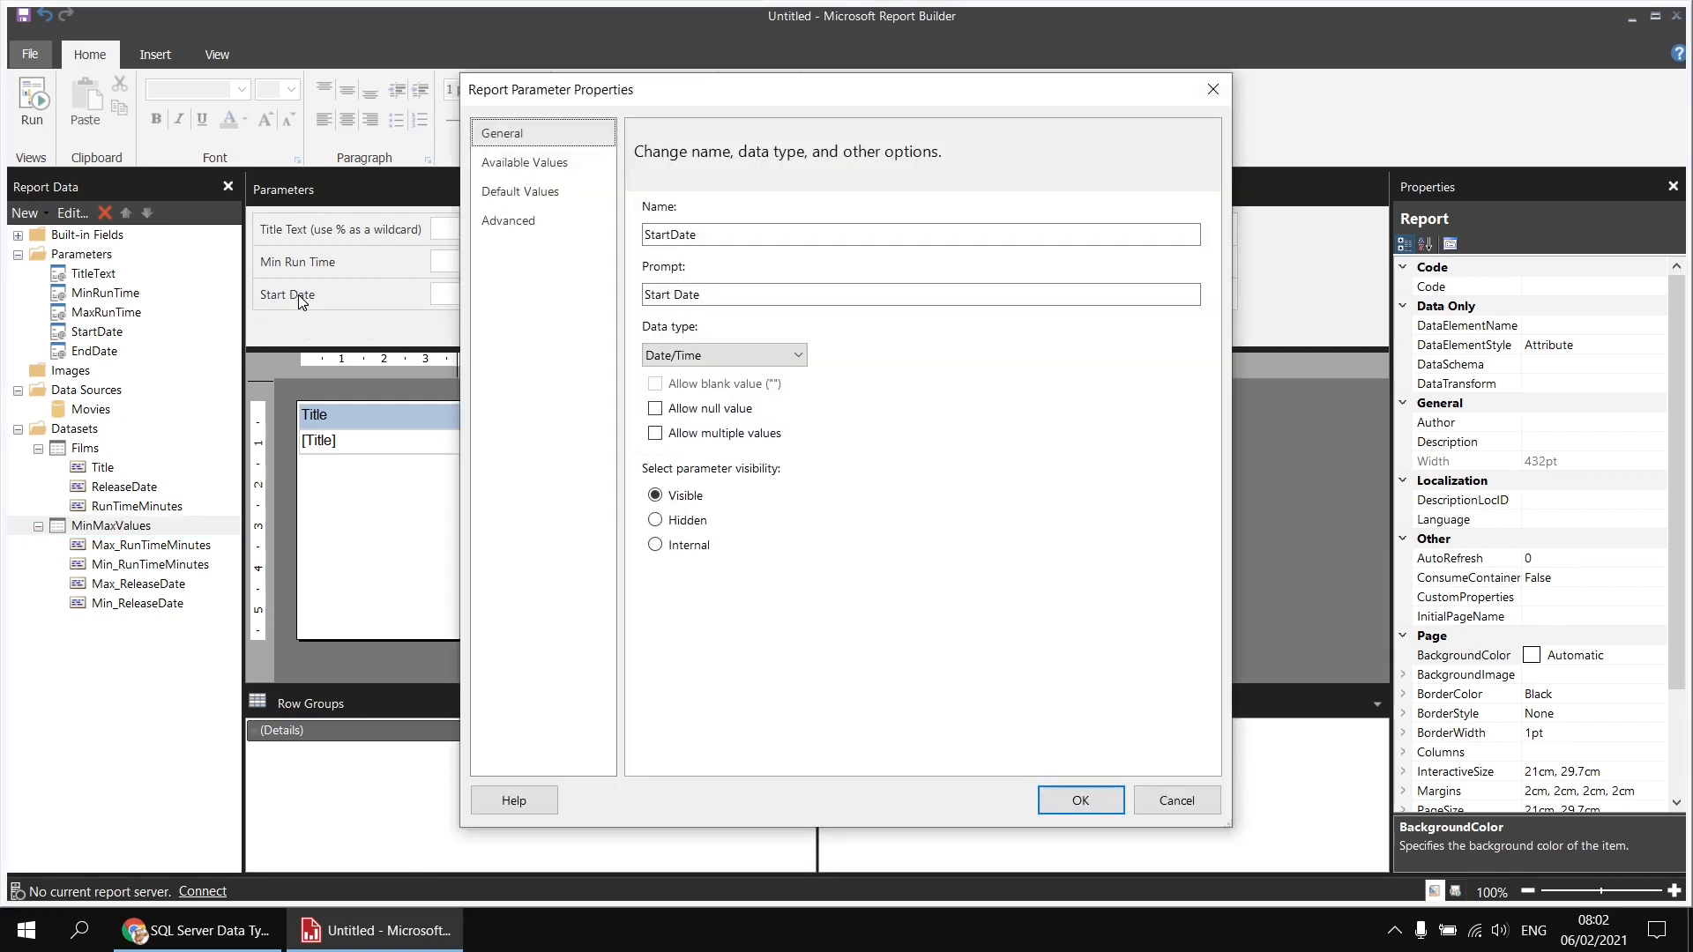
click(514, 201)
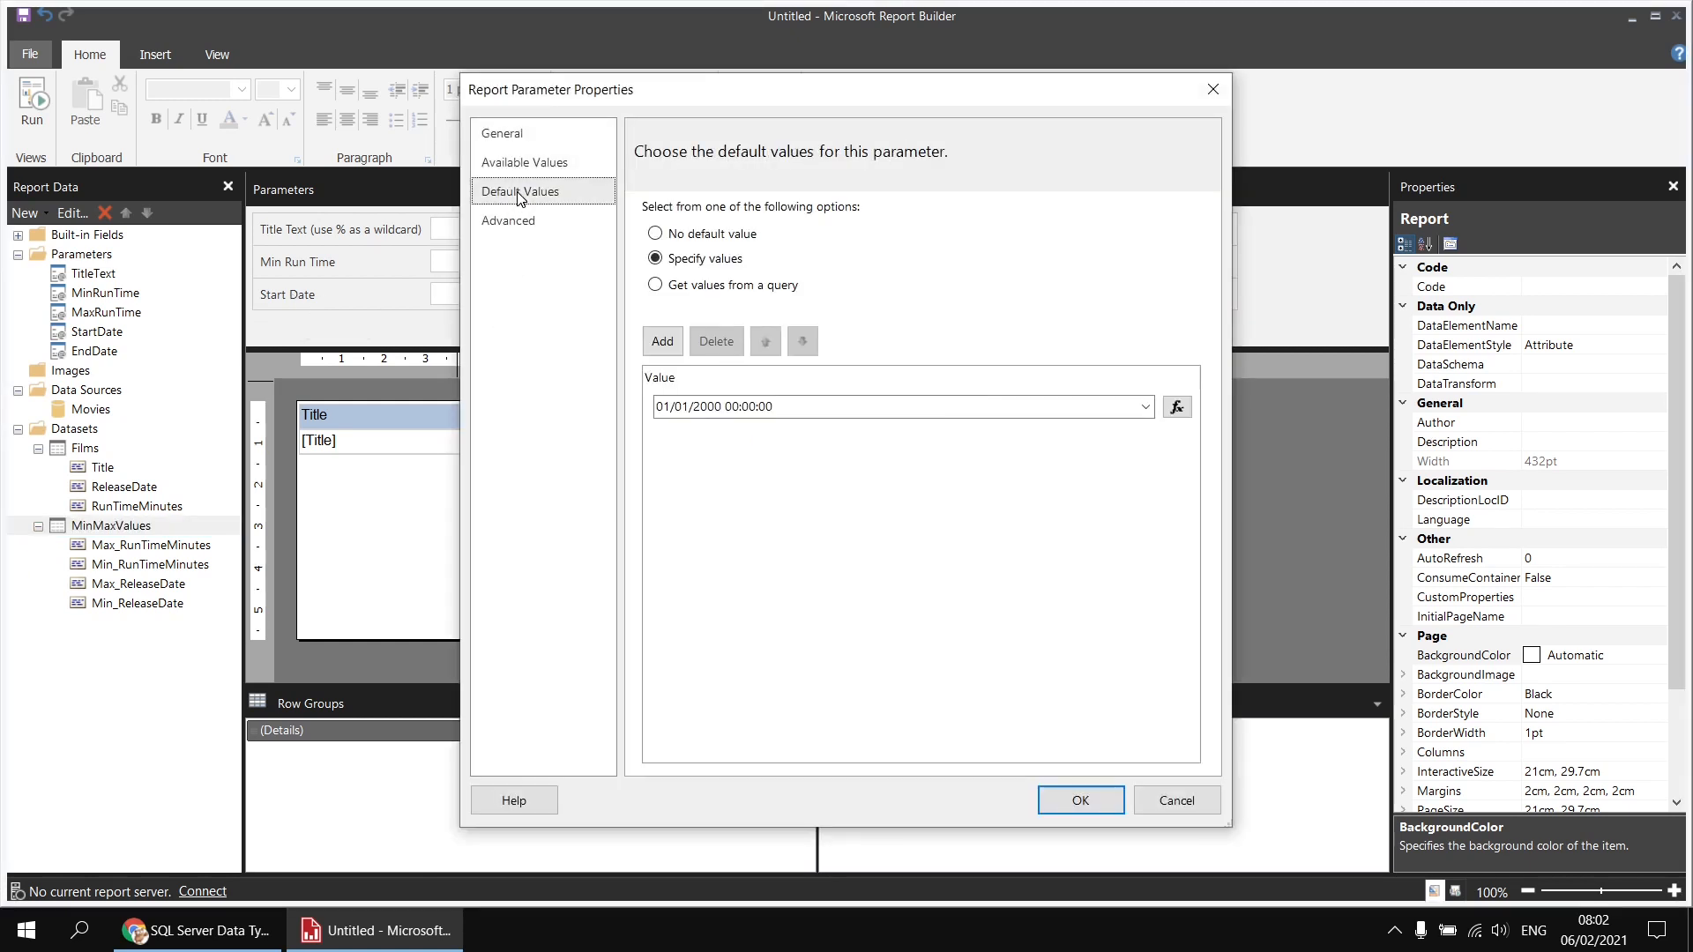
click(706, 288)
click(708, 367)
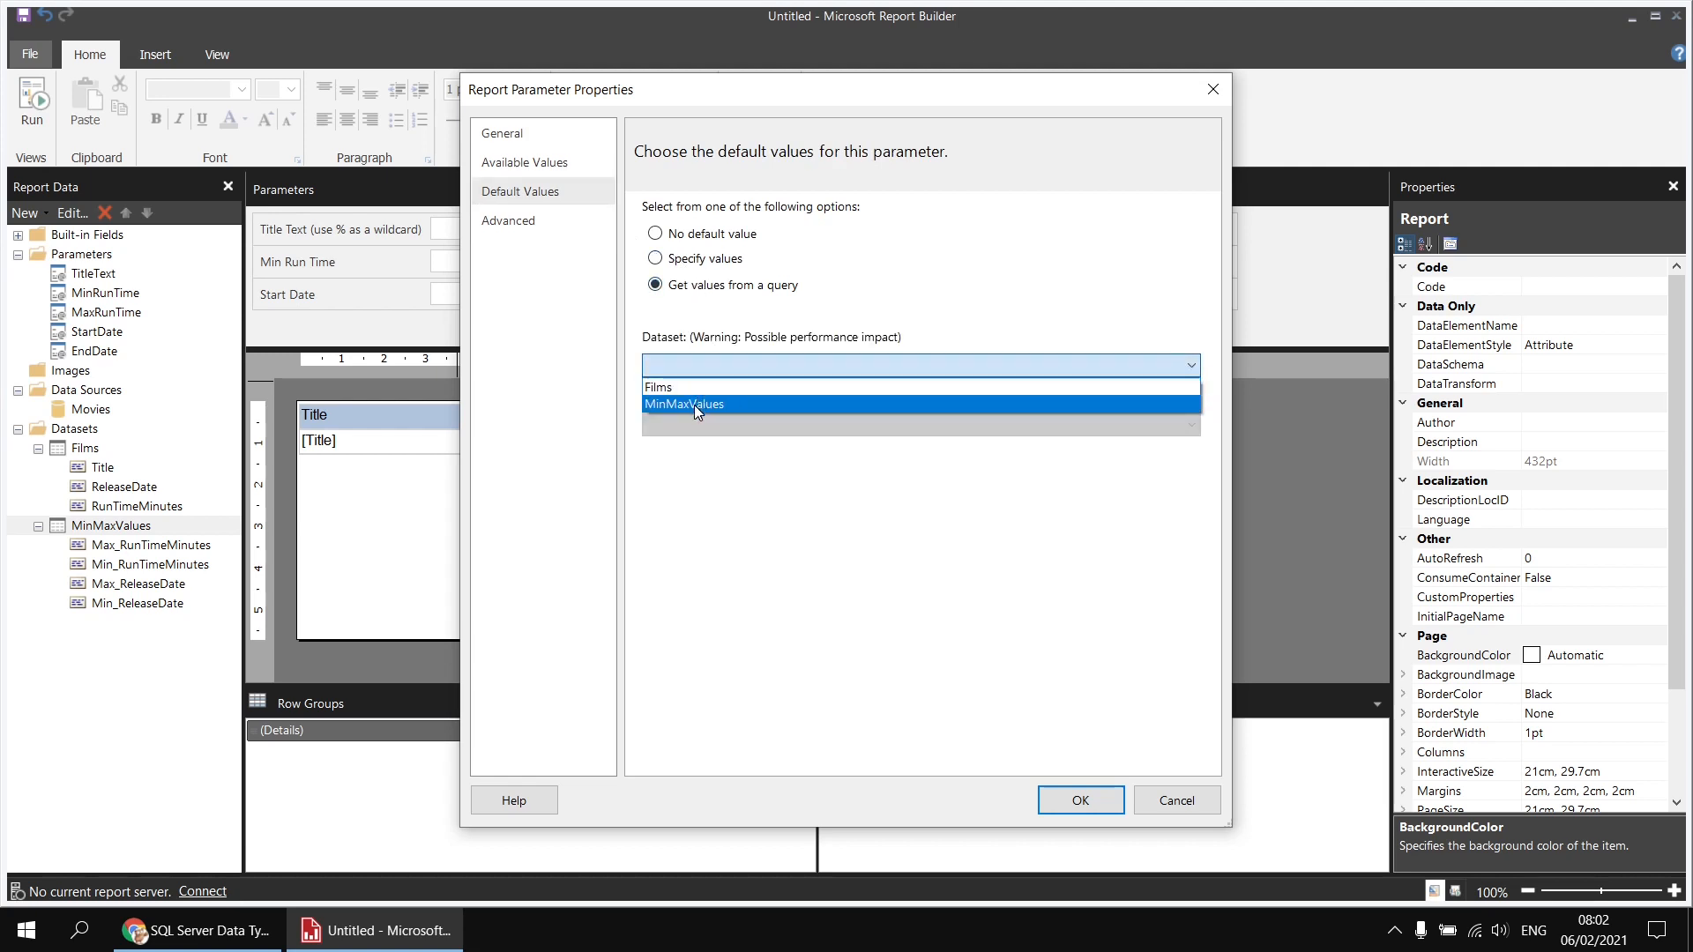
click(695, 404)
click(697, 425)
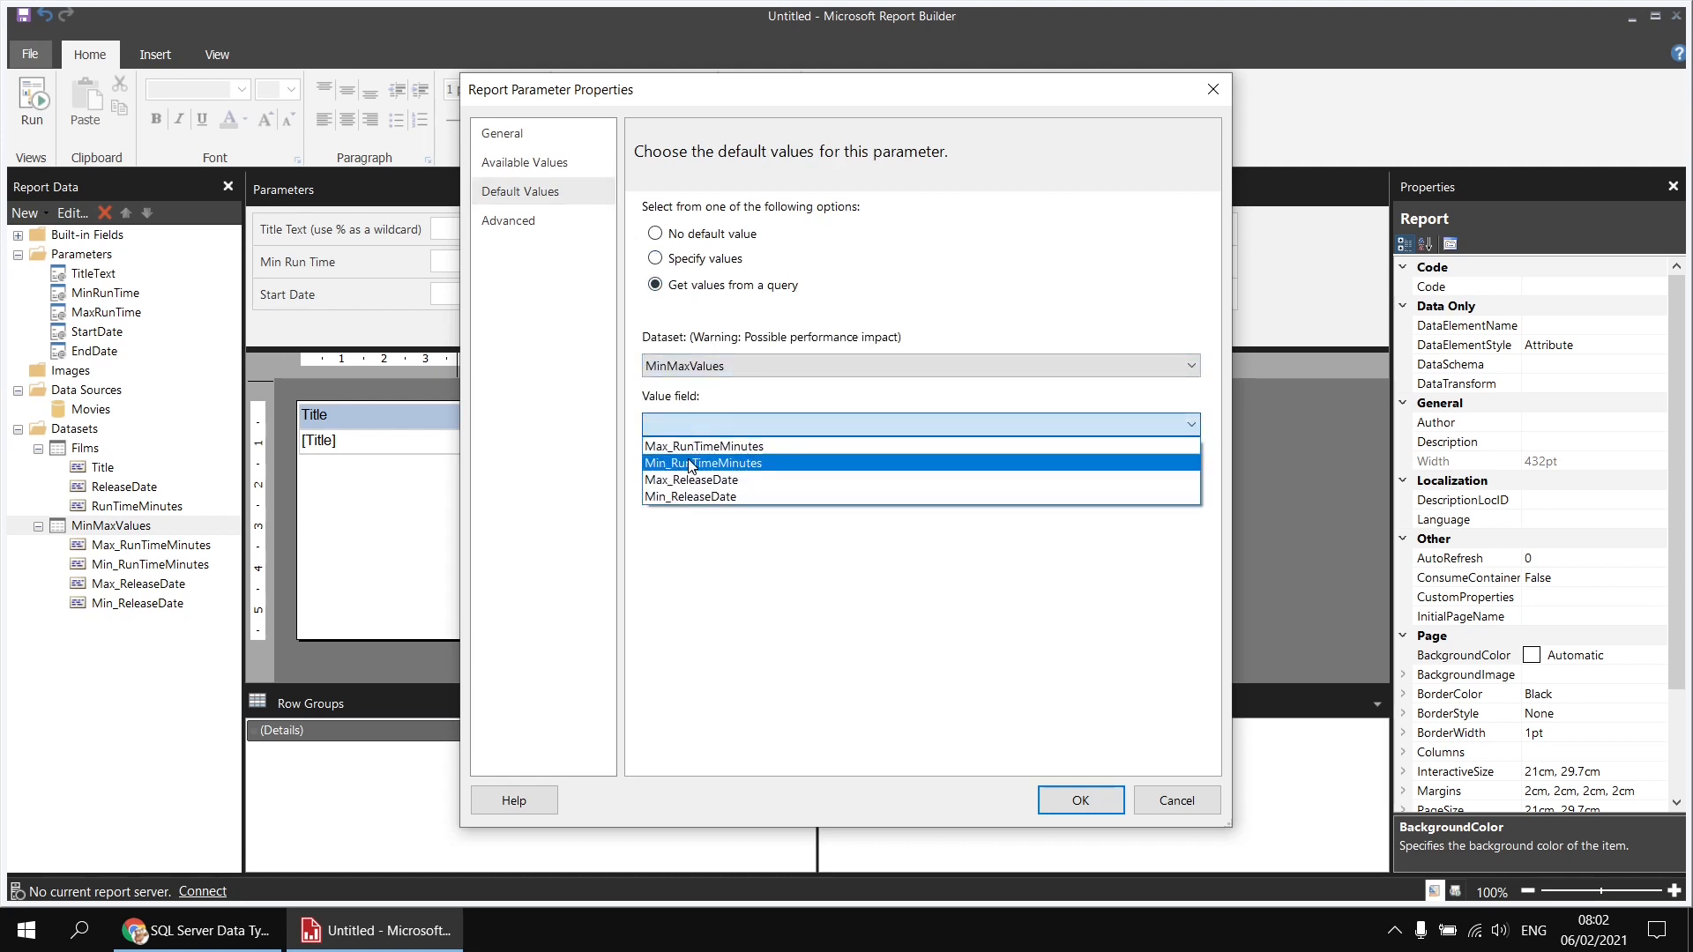
click(691, 496)
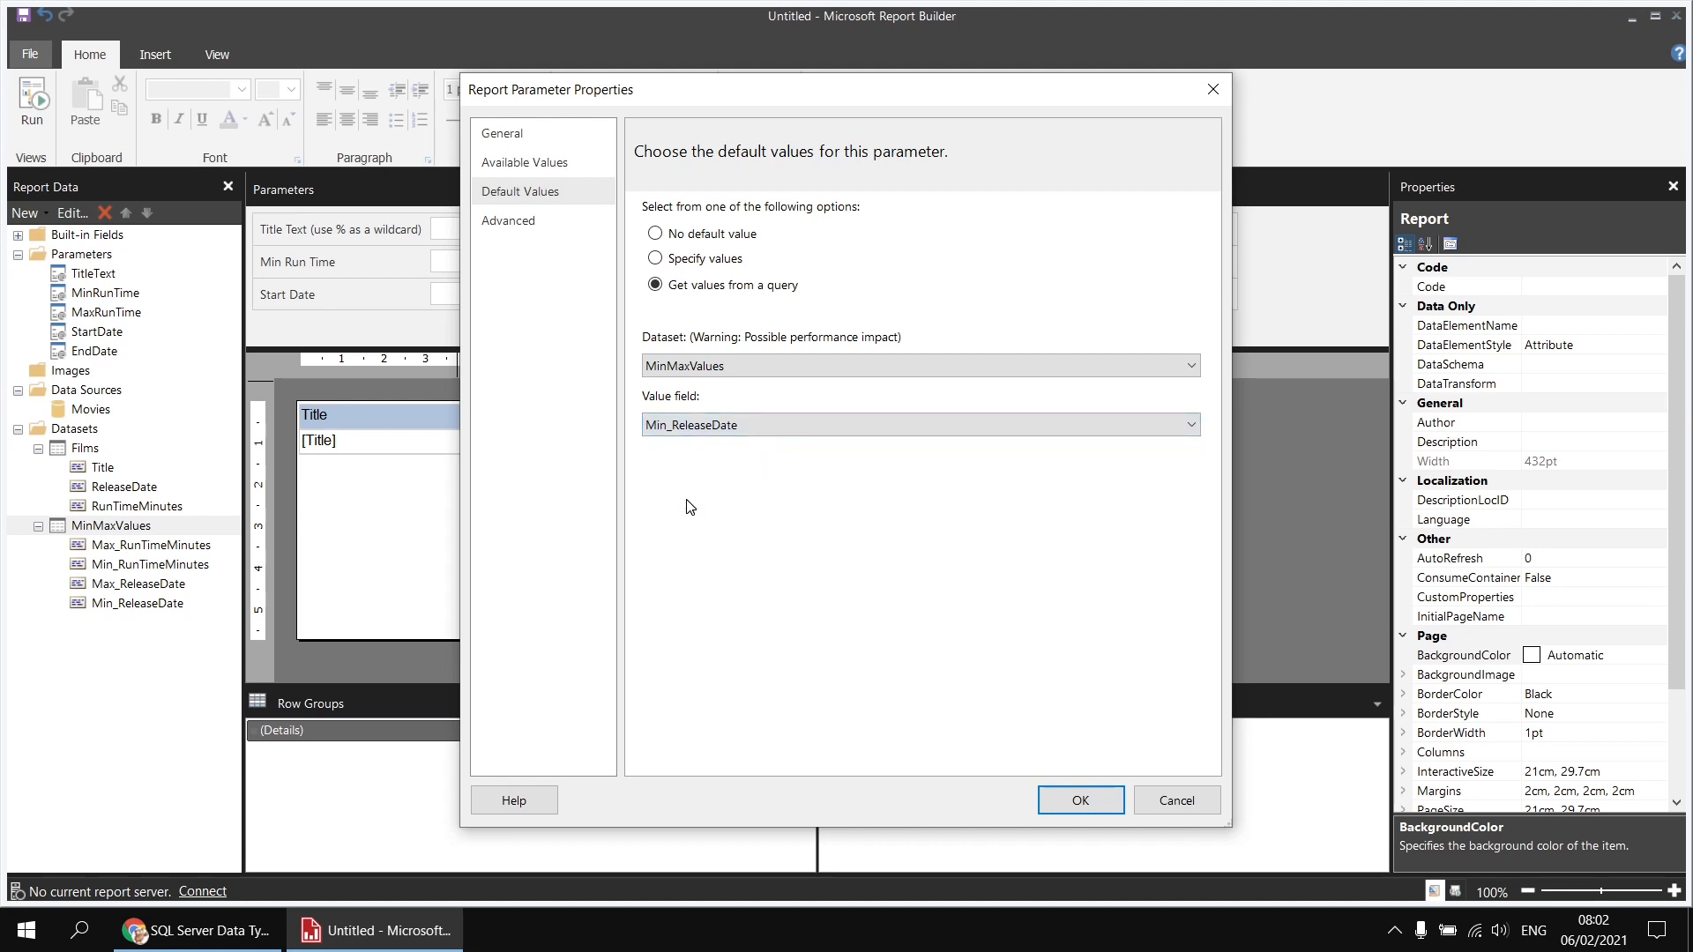
click(1081, 799)
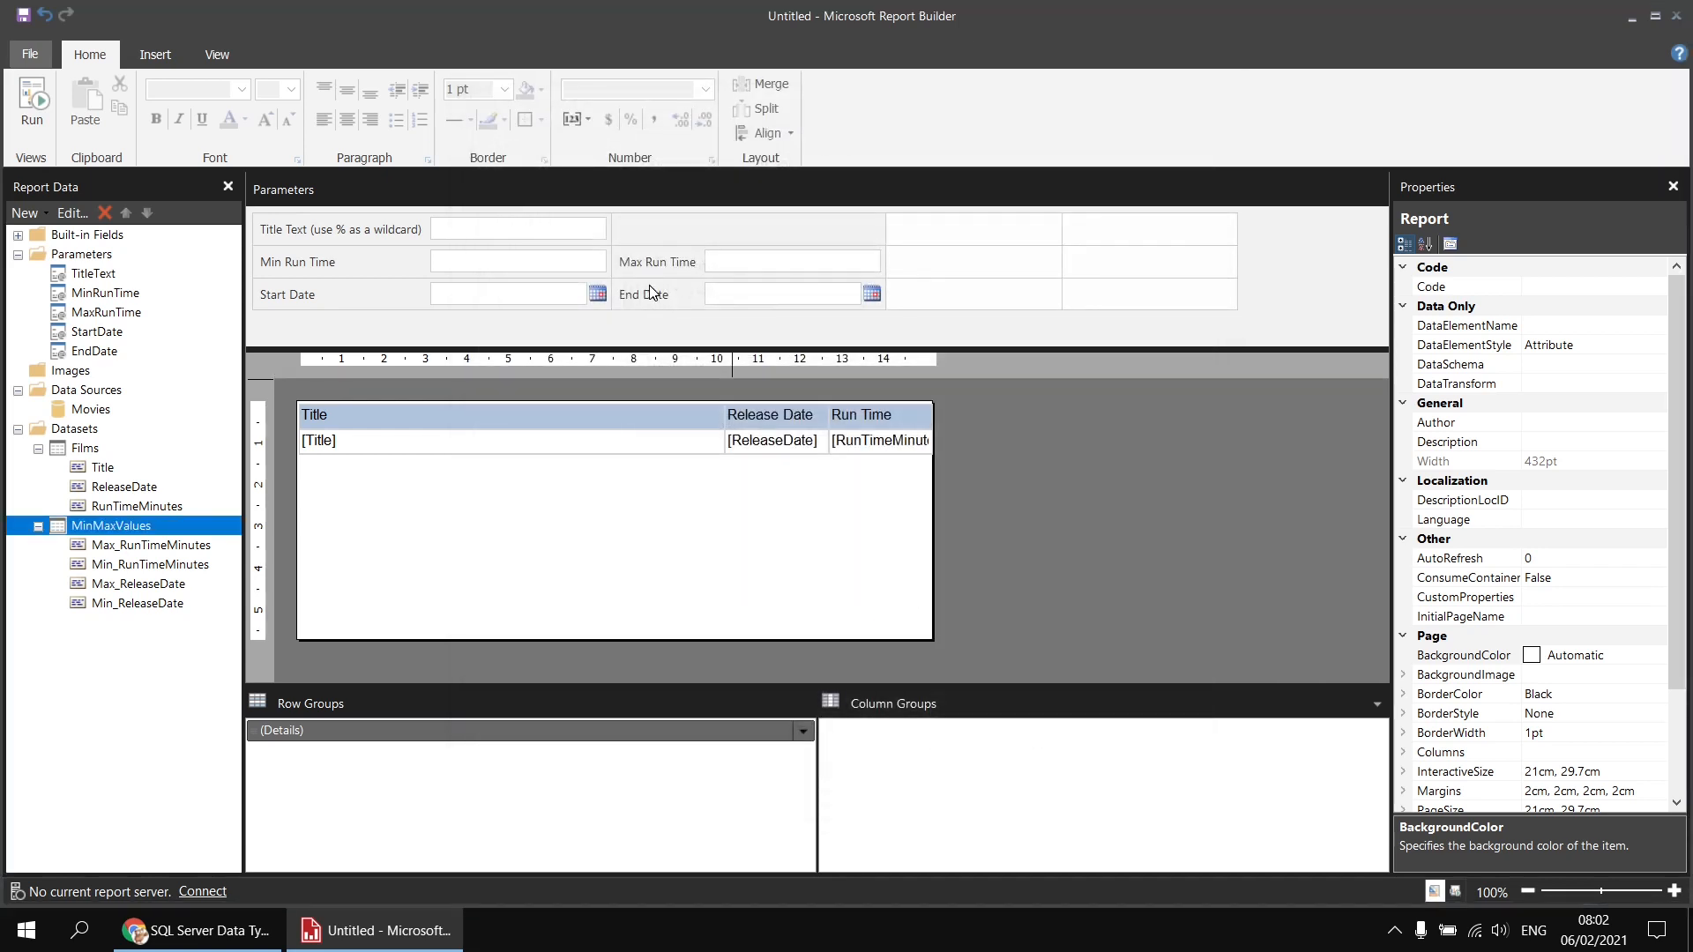
Make the EndDate parameter take its default value from the Max_ReleaseDate field of the MinMaxValues dataset.
double_click(654, 300)
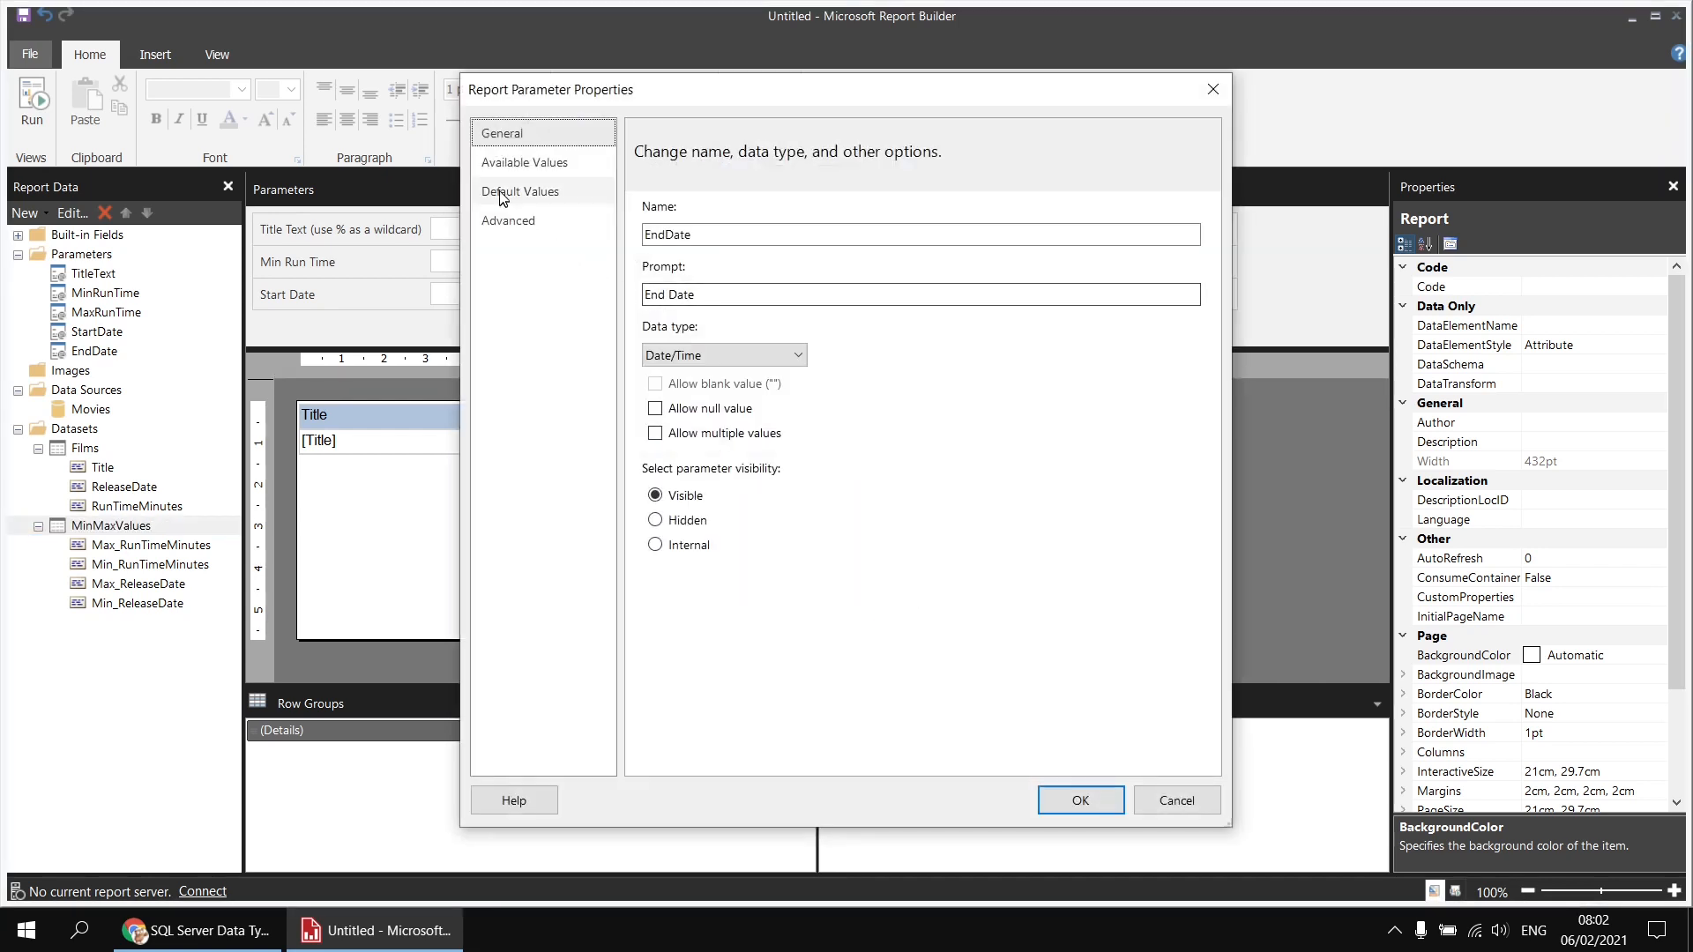
click(520, 191)
click(684, 286)
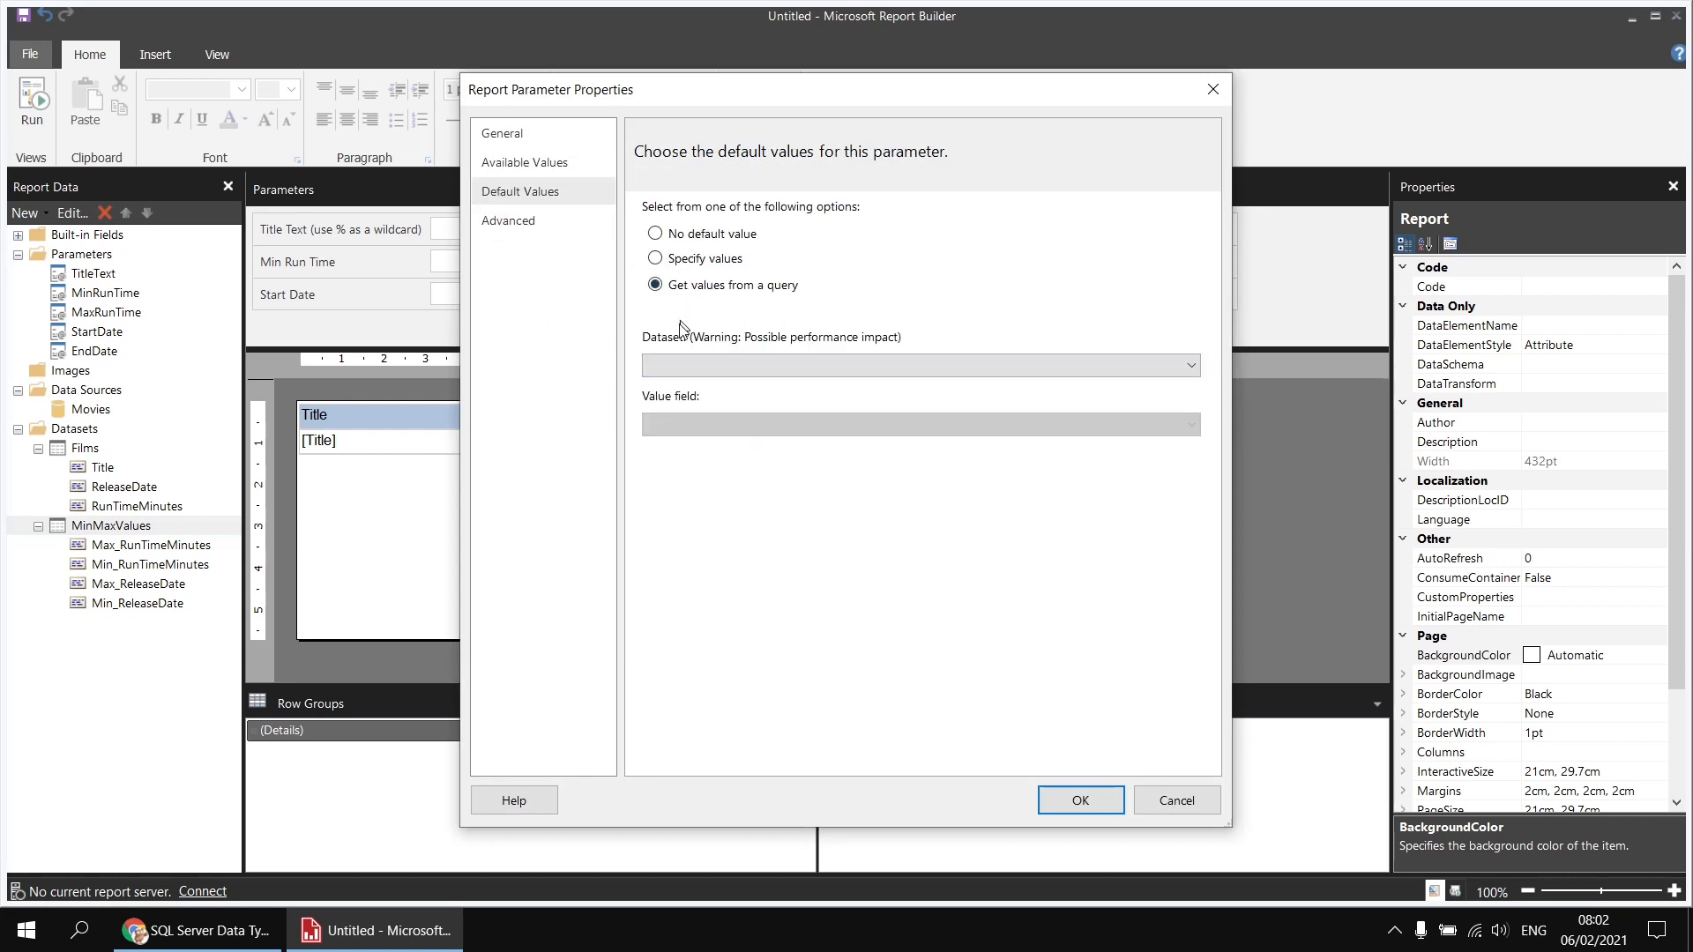
click(678, 366)
click(681, 405)
click(685, 423)
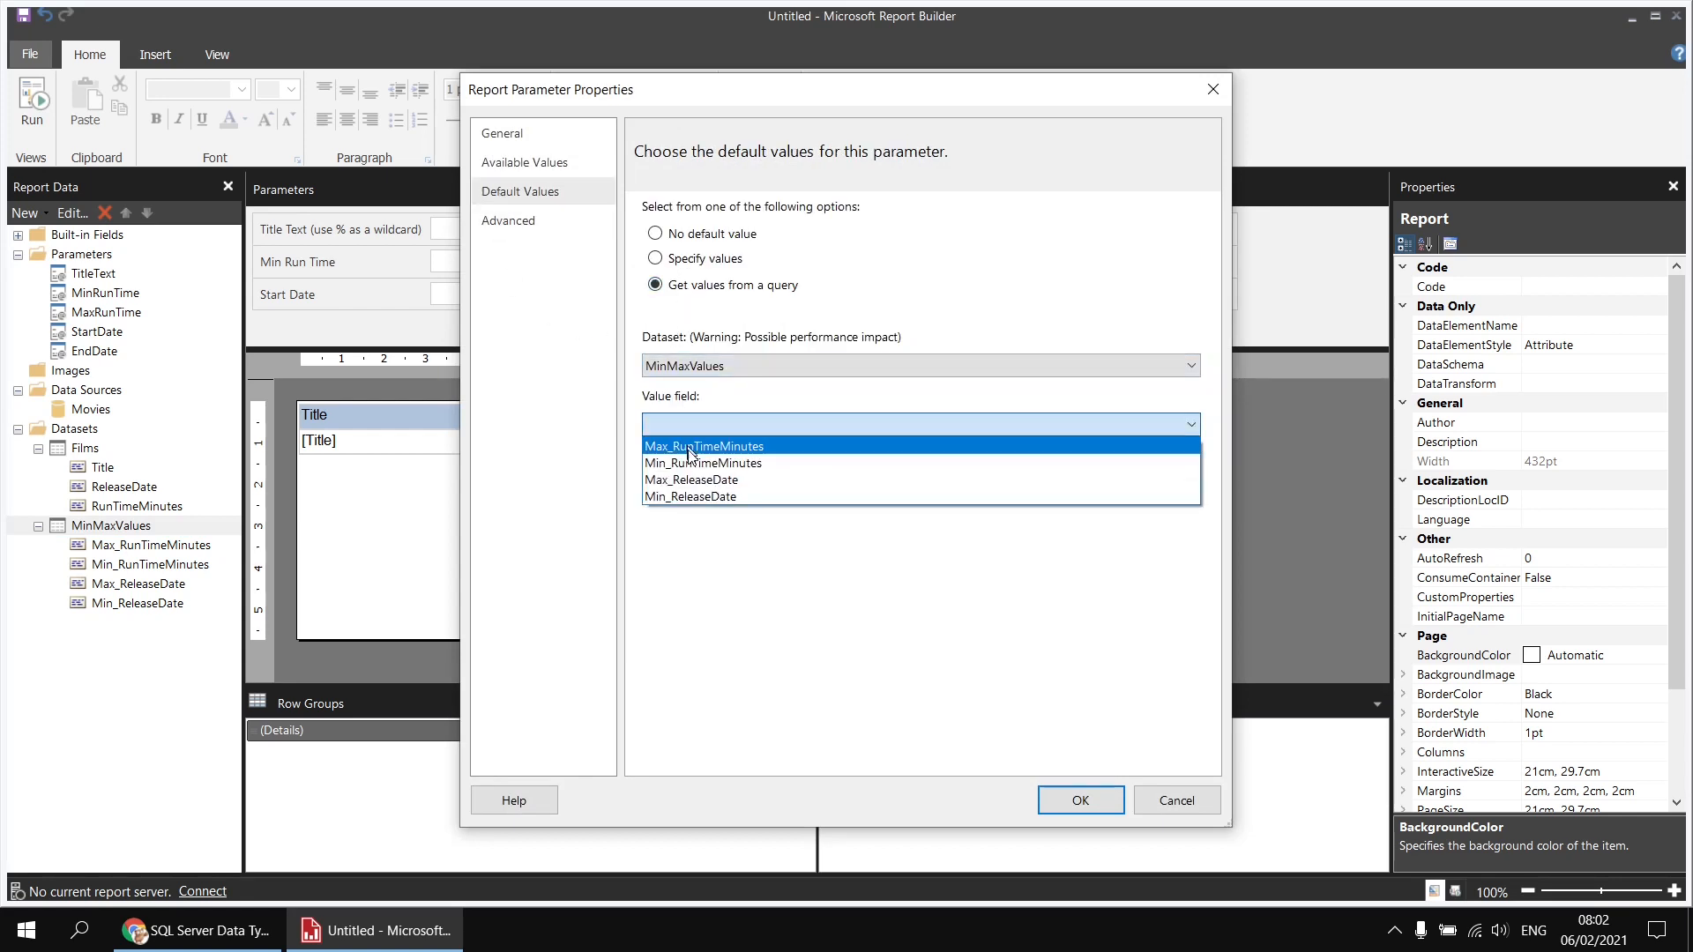
click(693, 481)
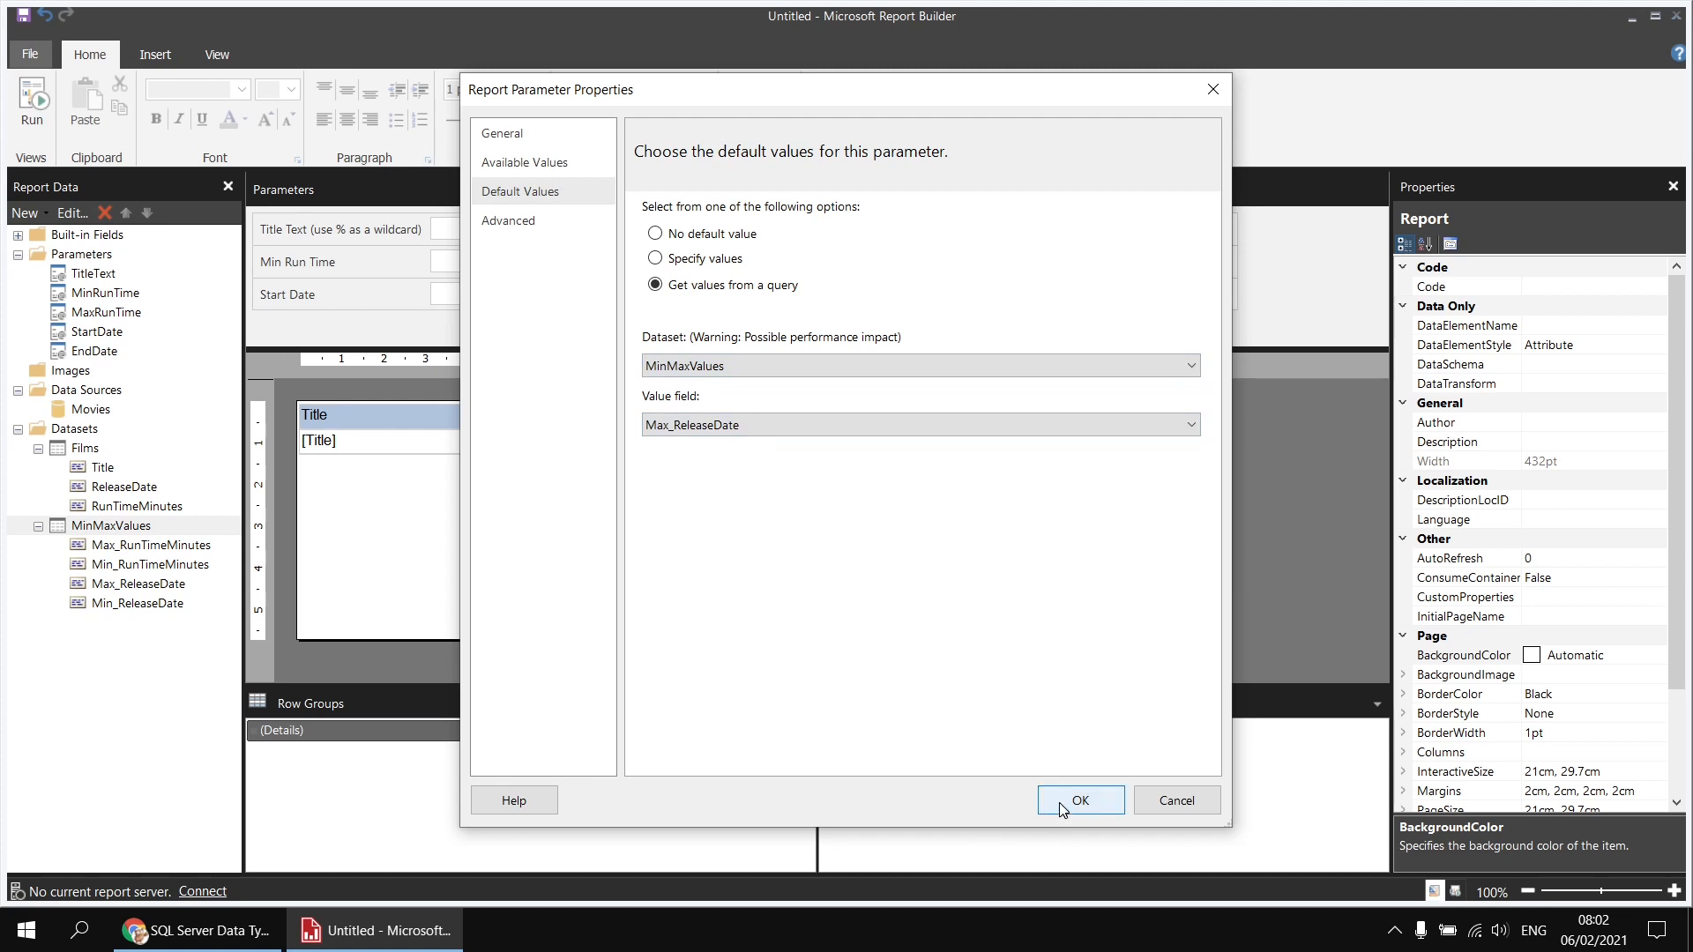
click(1061, 801)
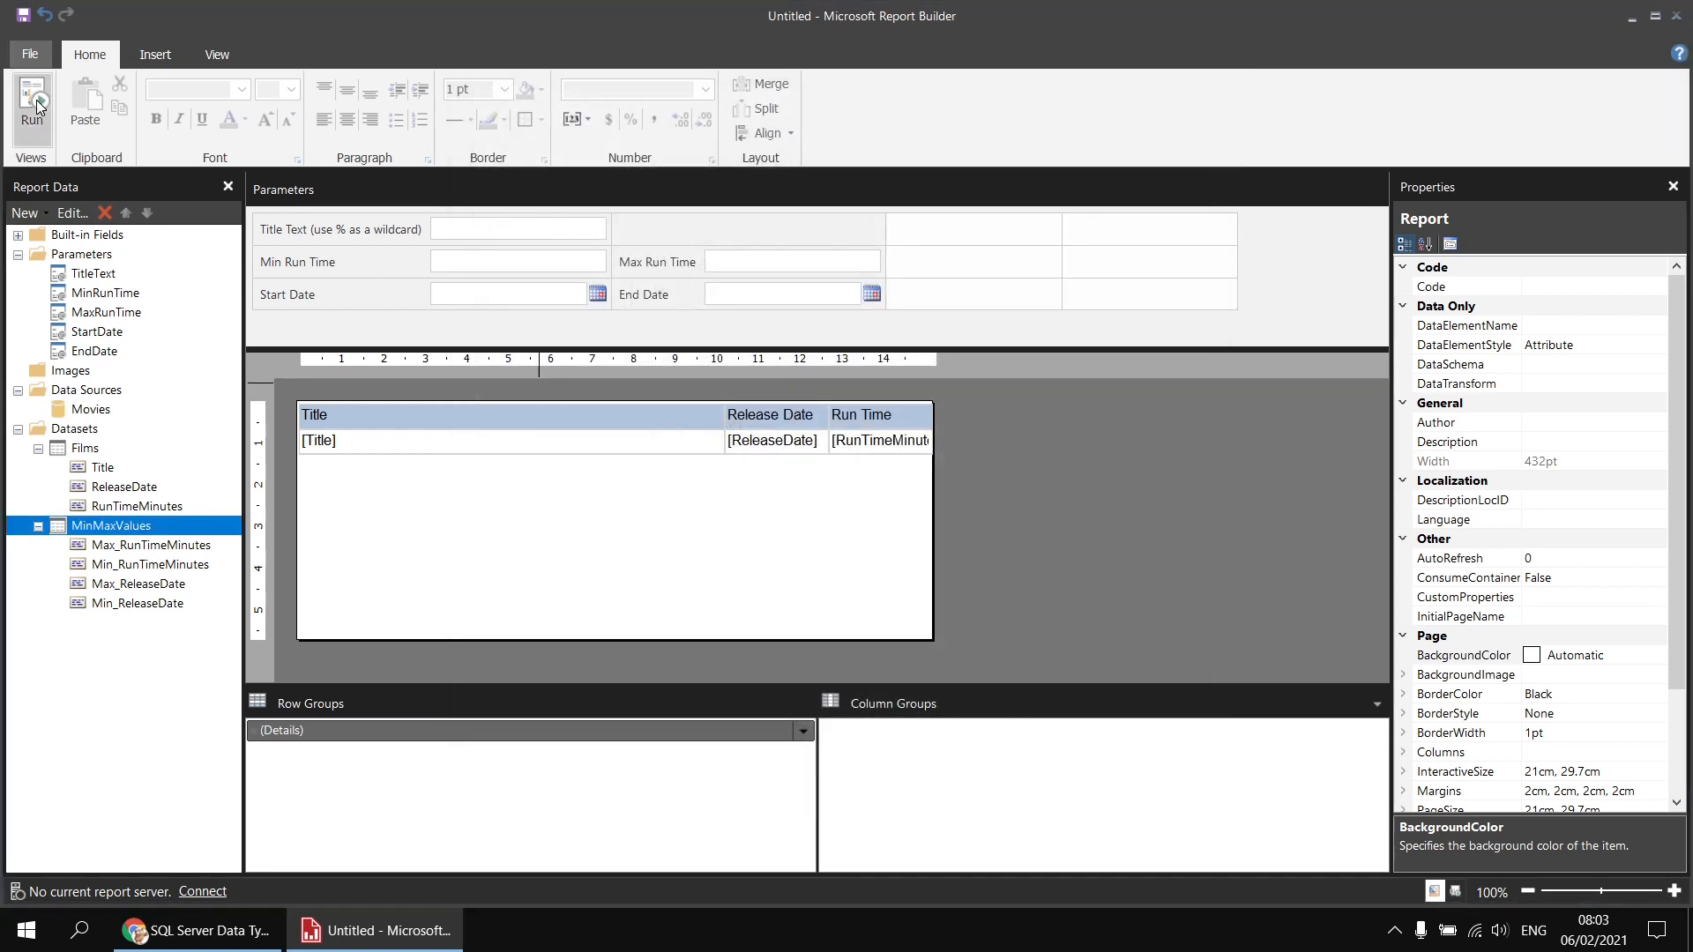
Run the report with its query-based defaults, and look up the date types in the browser's SQL Server Data Type Mappings table.
click(33, 104)
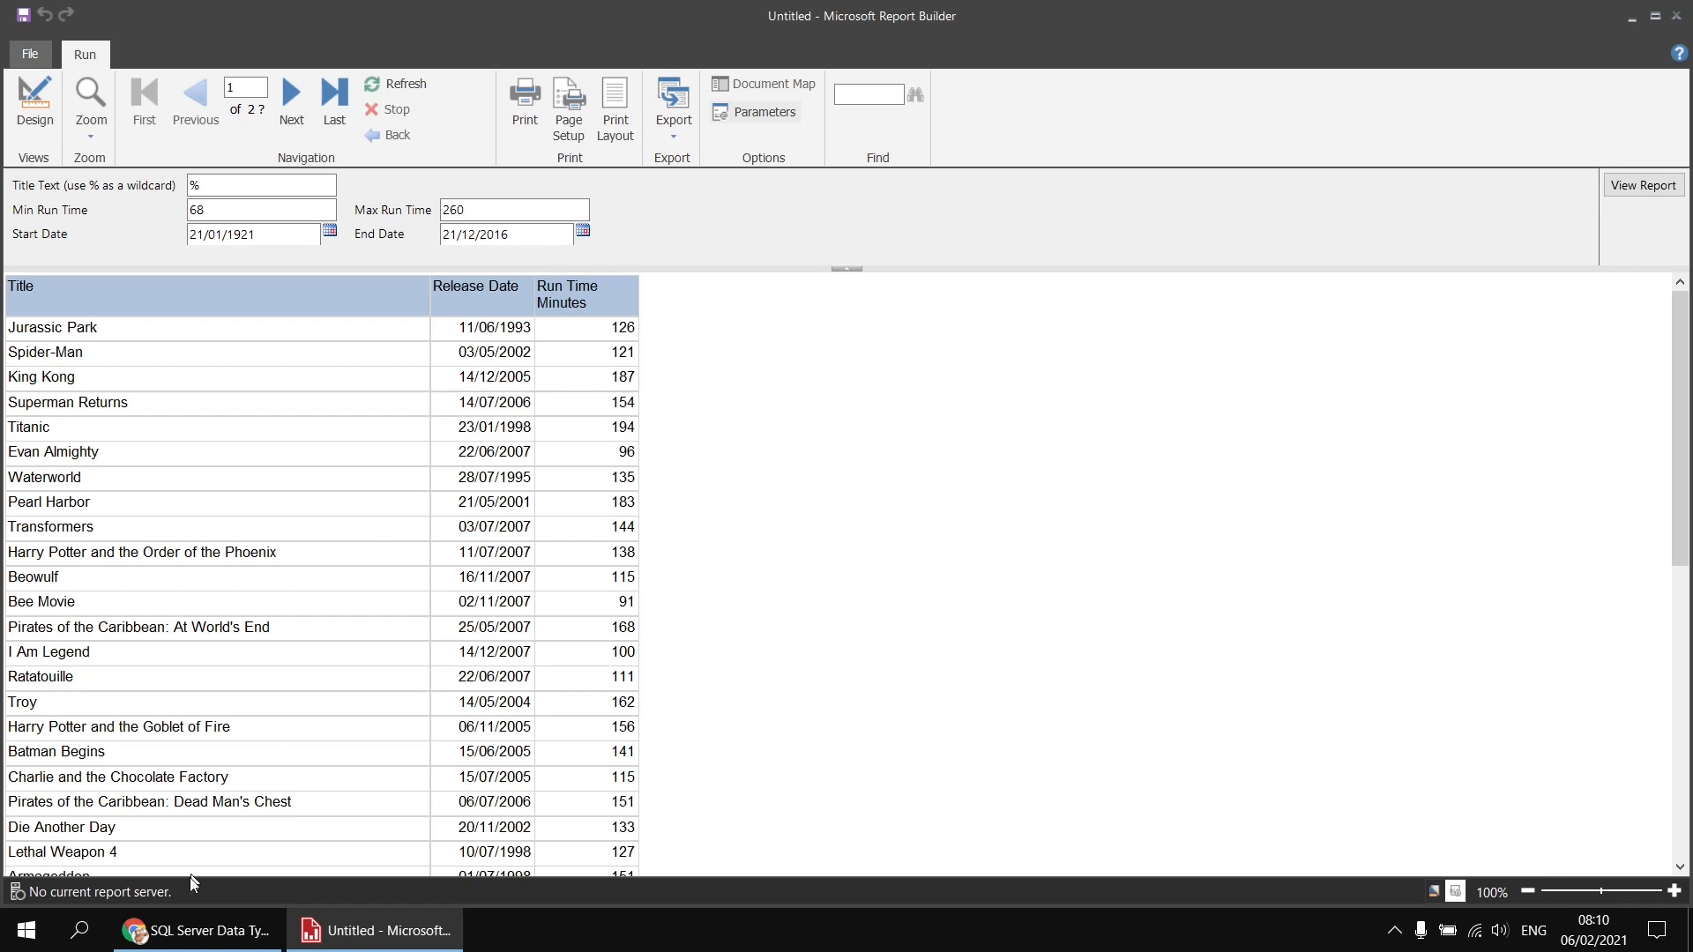
click(199, 931)
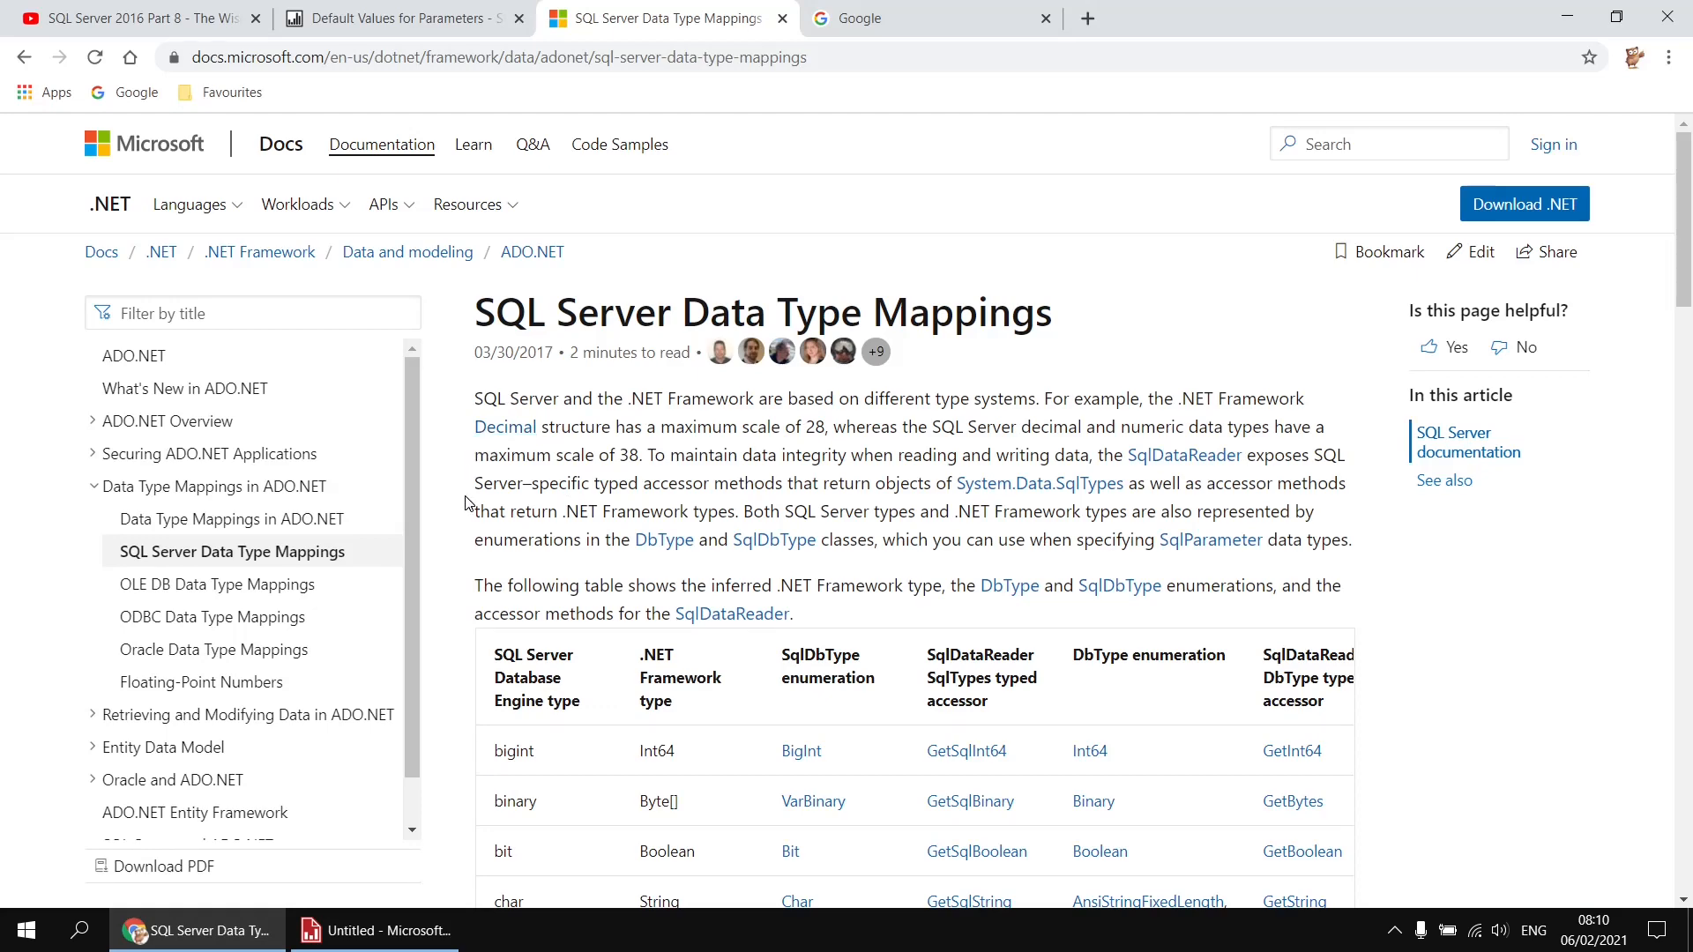
scroll(467, 503, down, 3)
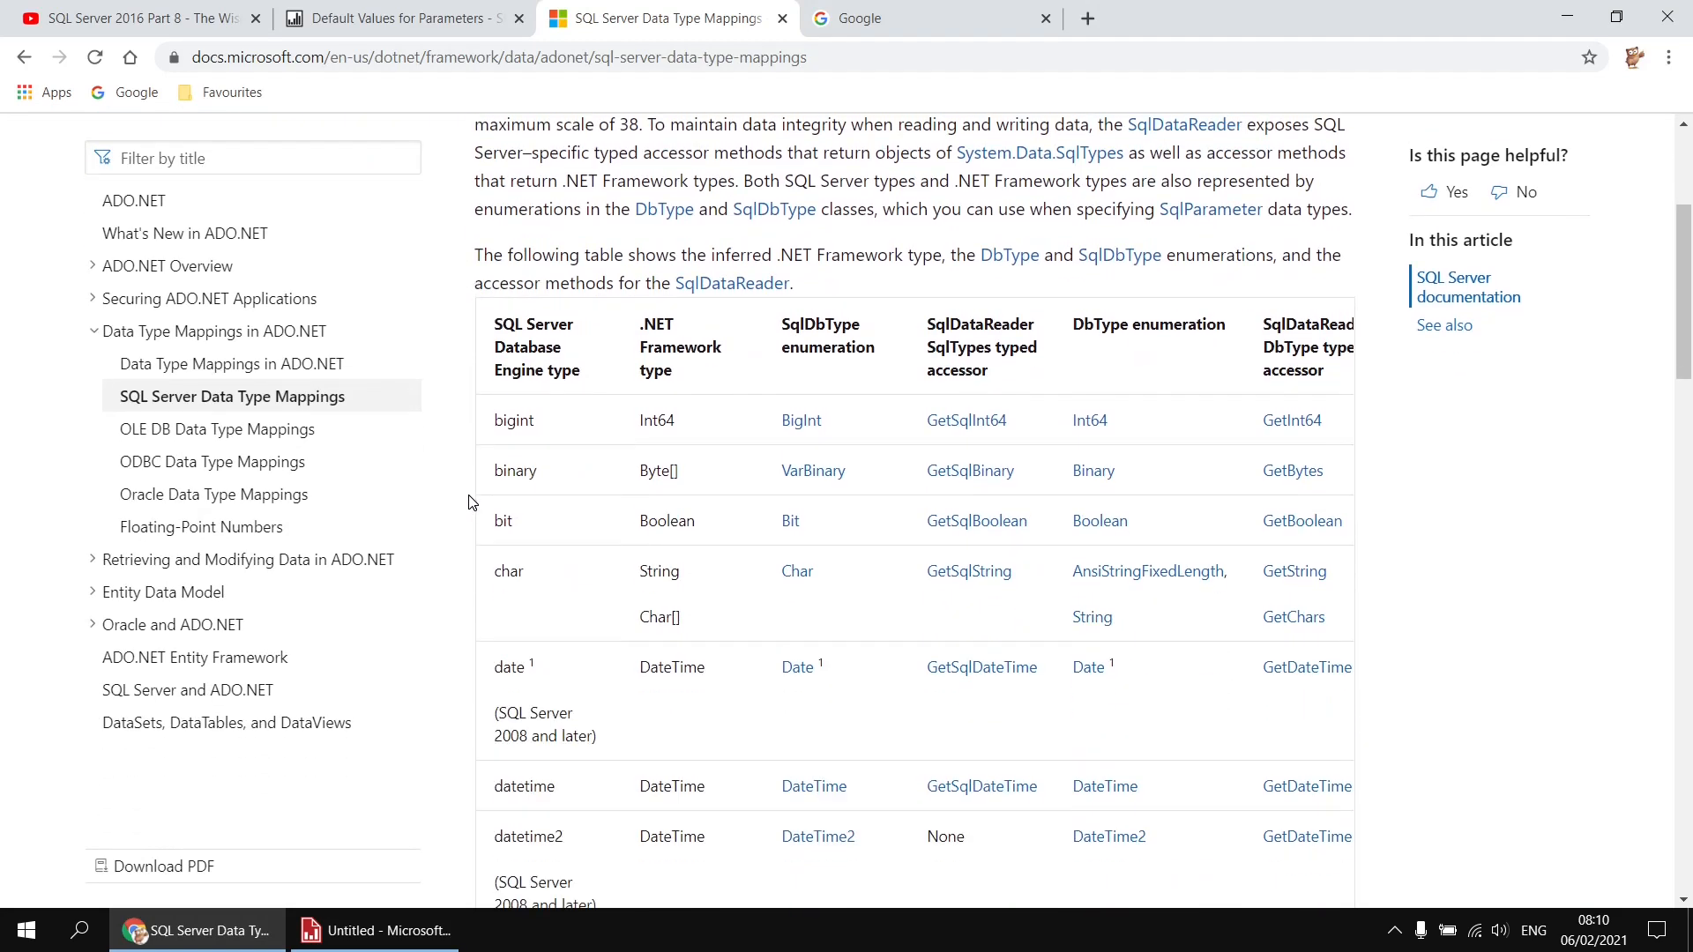
scroll(469, 503, down, 2)
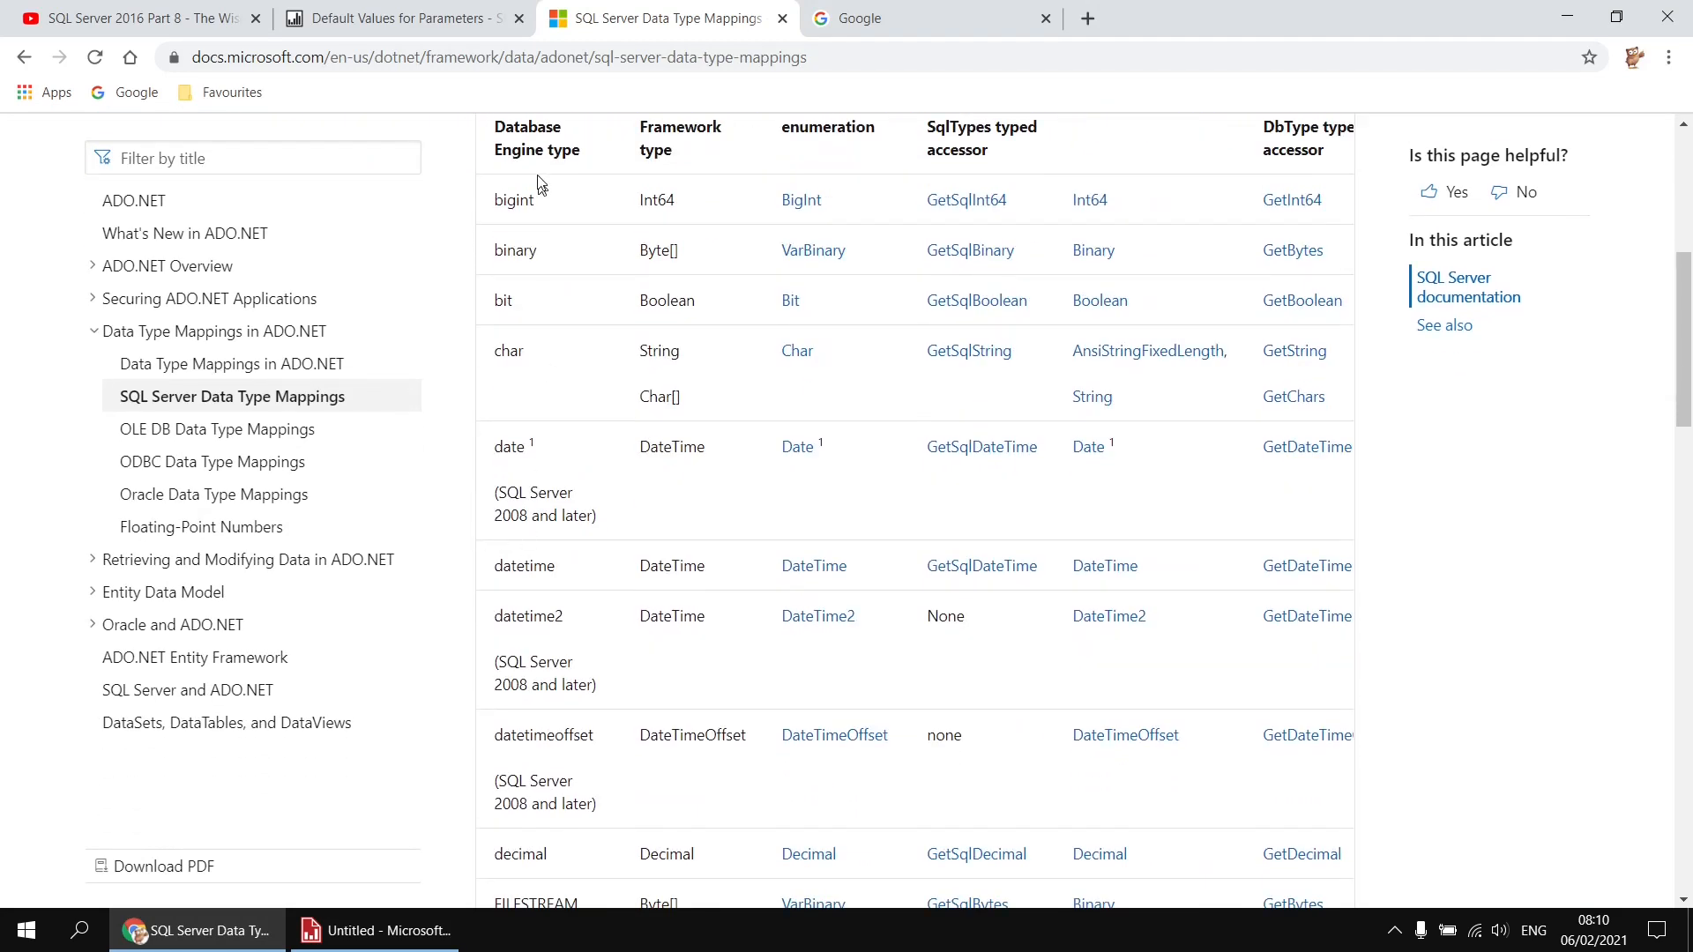
scroll(567, 593, up, 1)
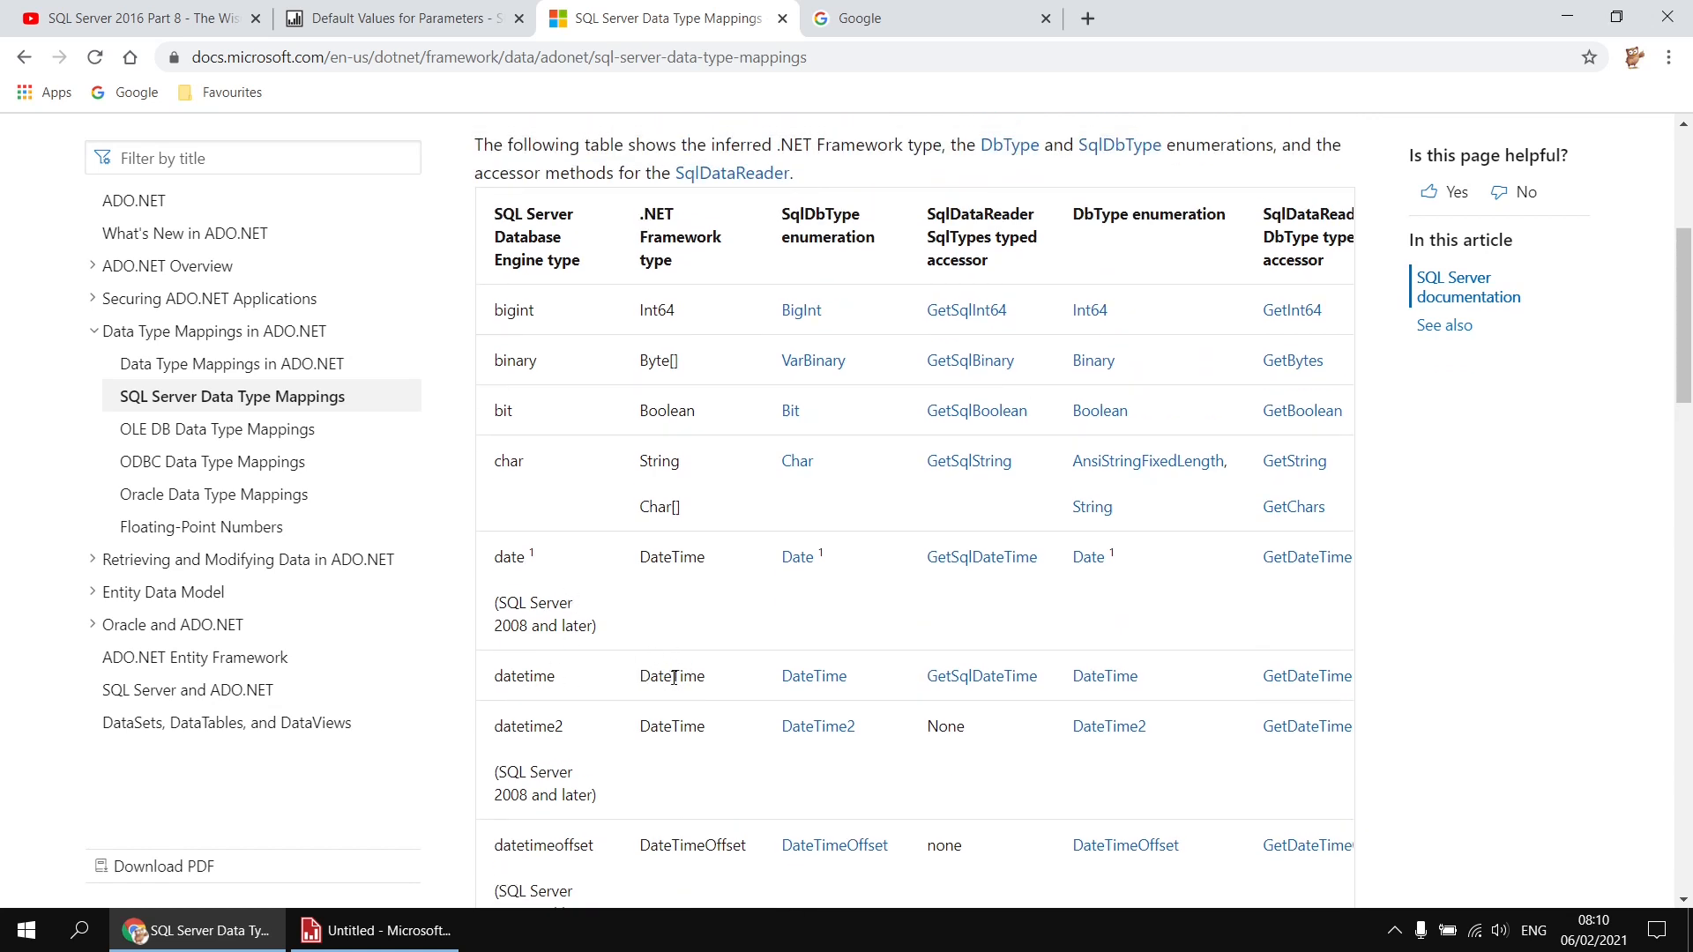
Switch back to Report Builder's design view and change the StartDate parameter's default from a query to a specified value, adding one value entry.
click(388, 931)
click(36, 102)
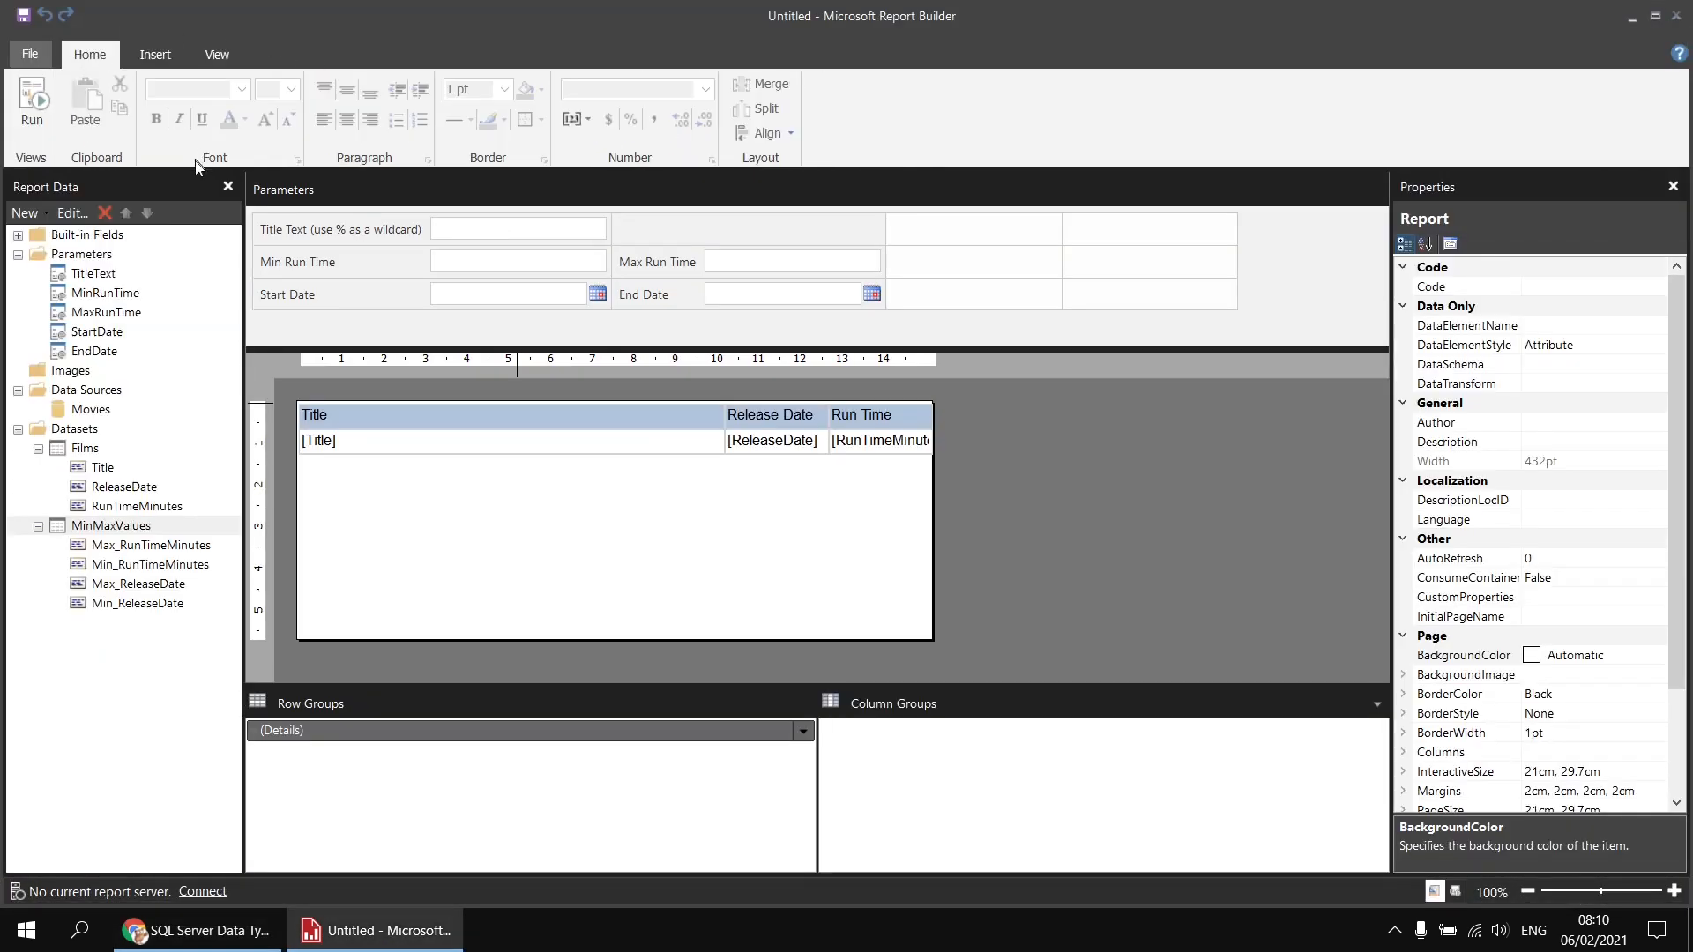
double_click(286, 300)
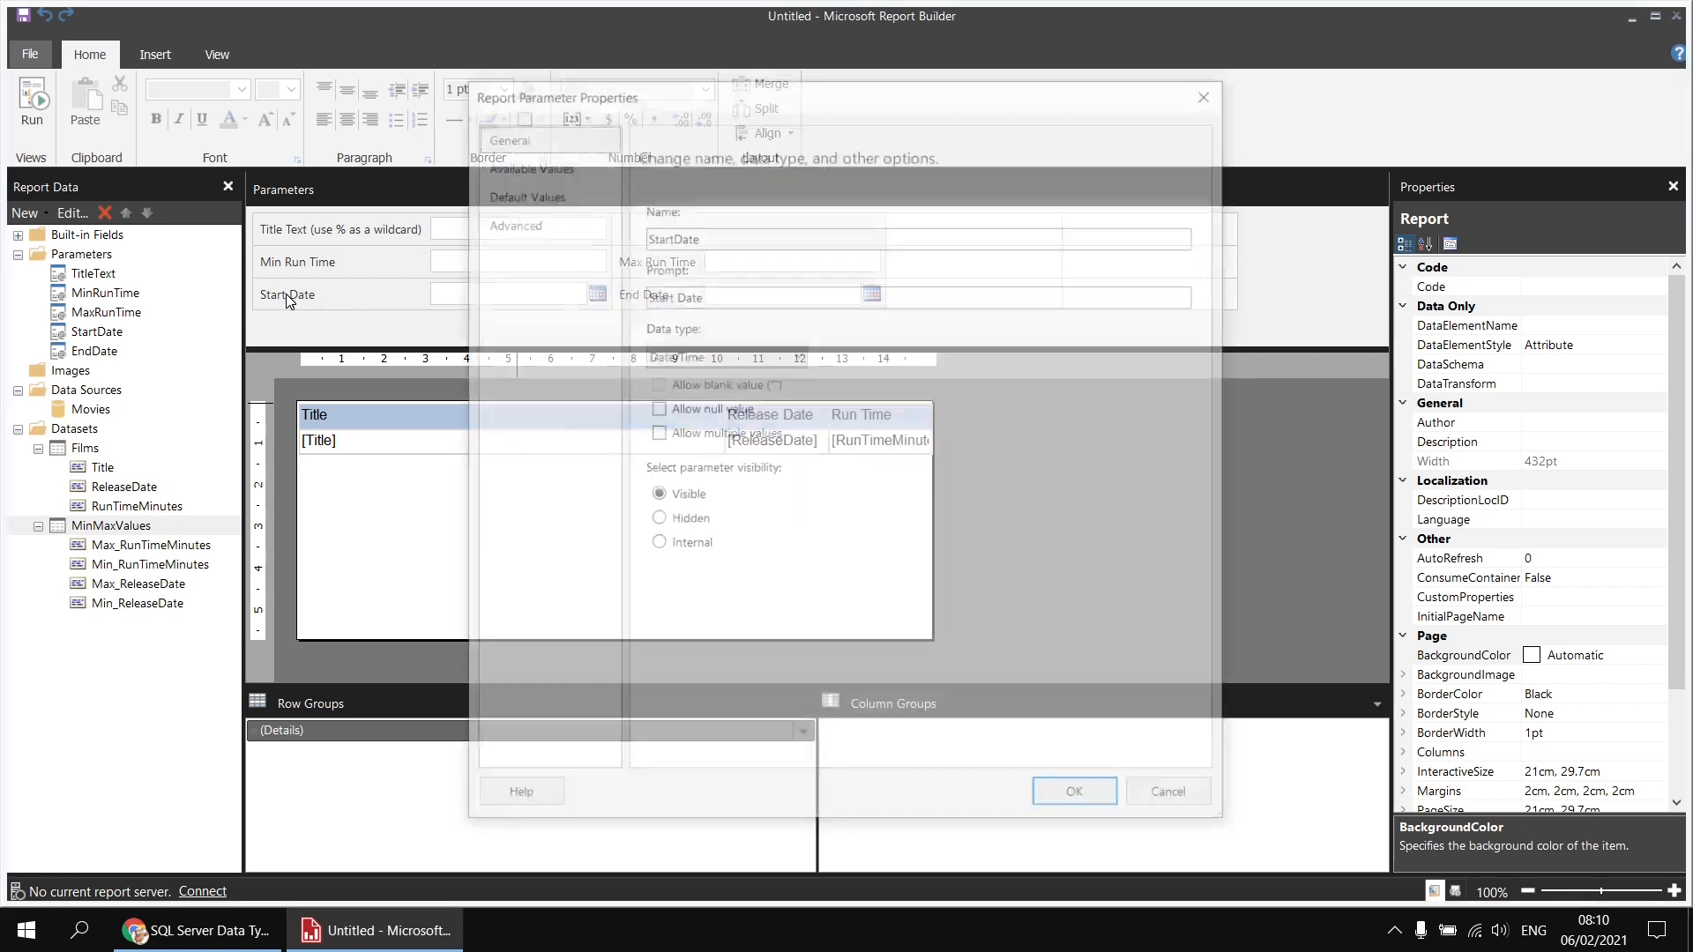
click(512, 194)
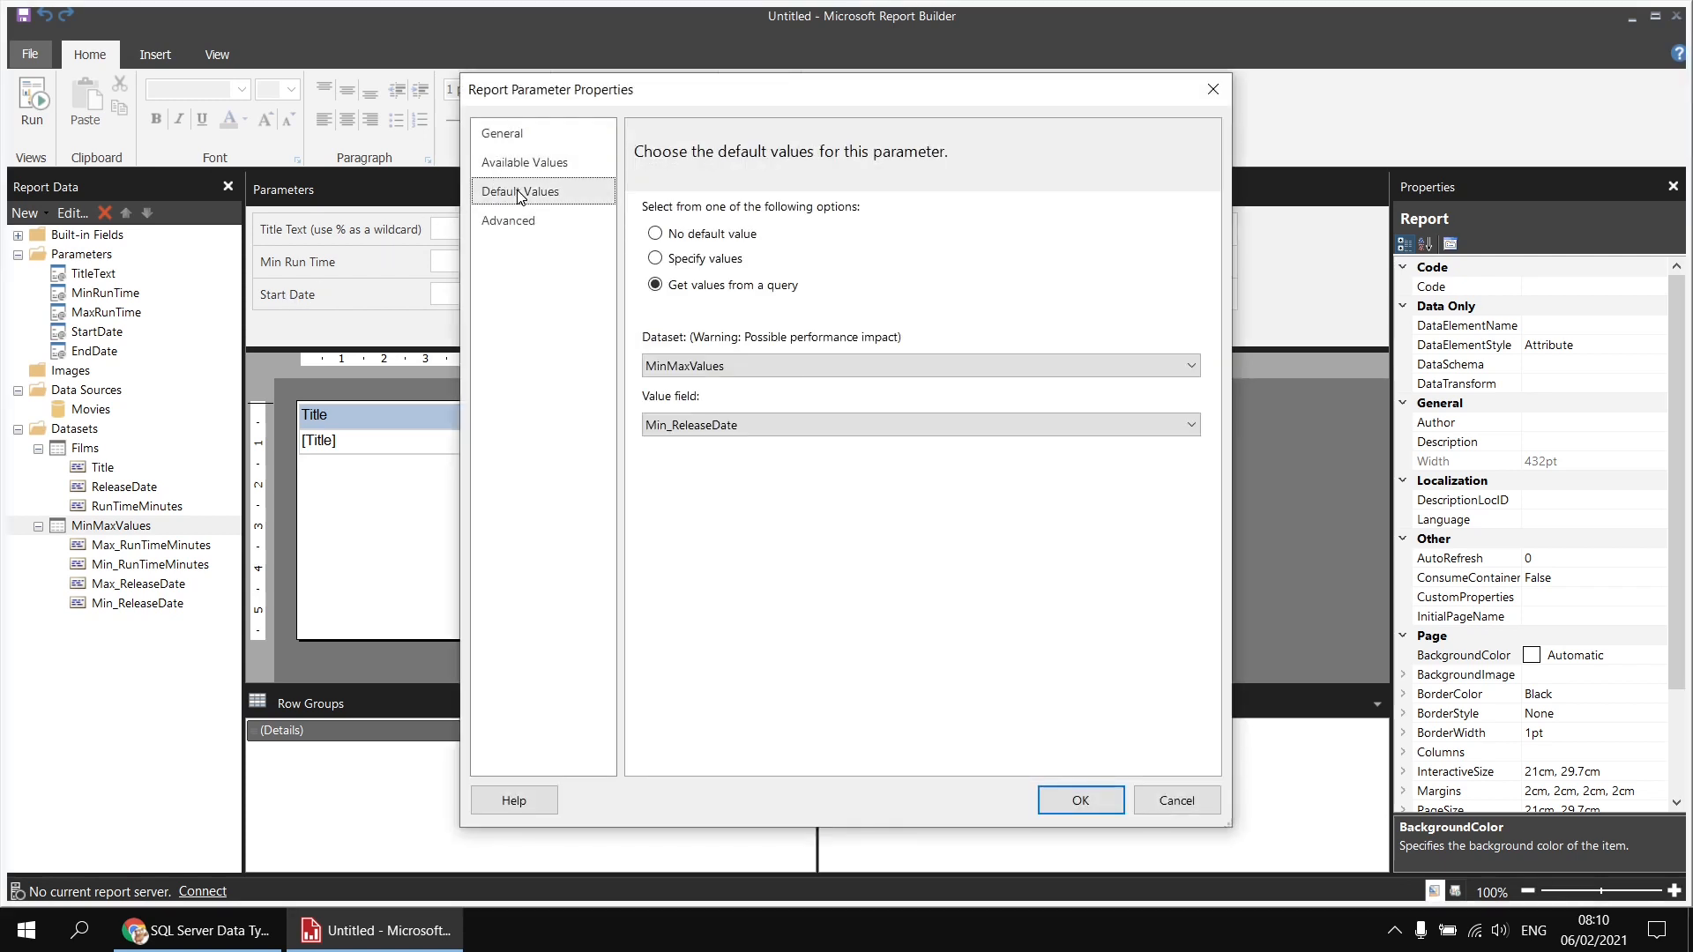
click(708, 259)
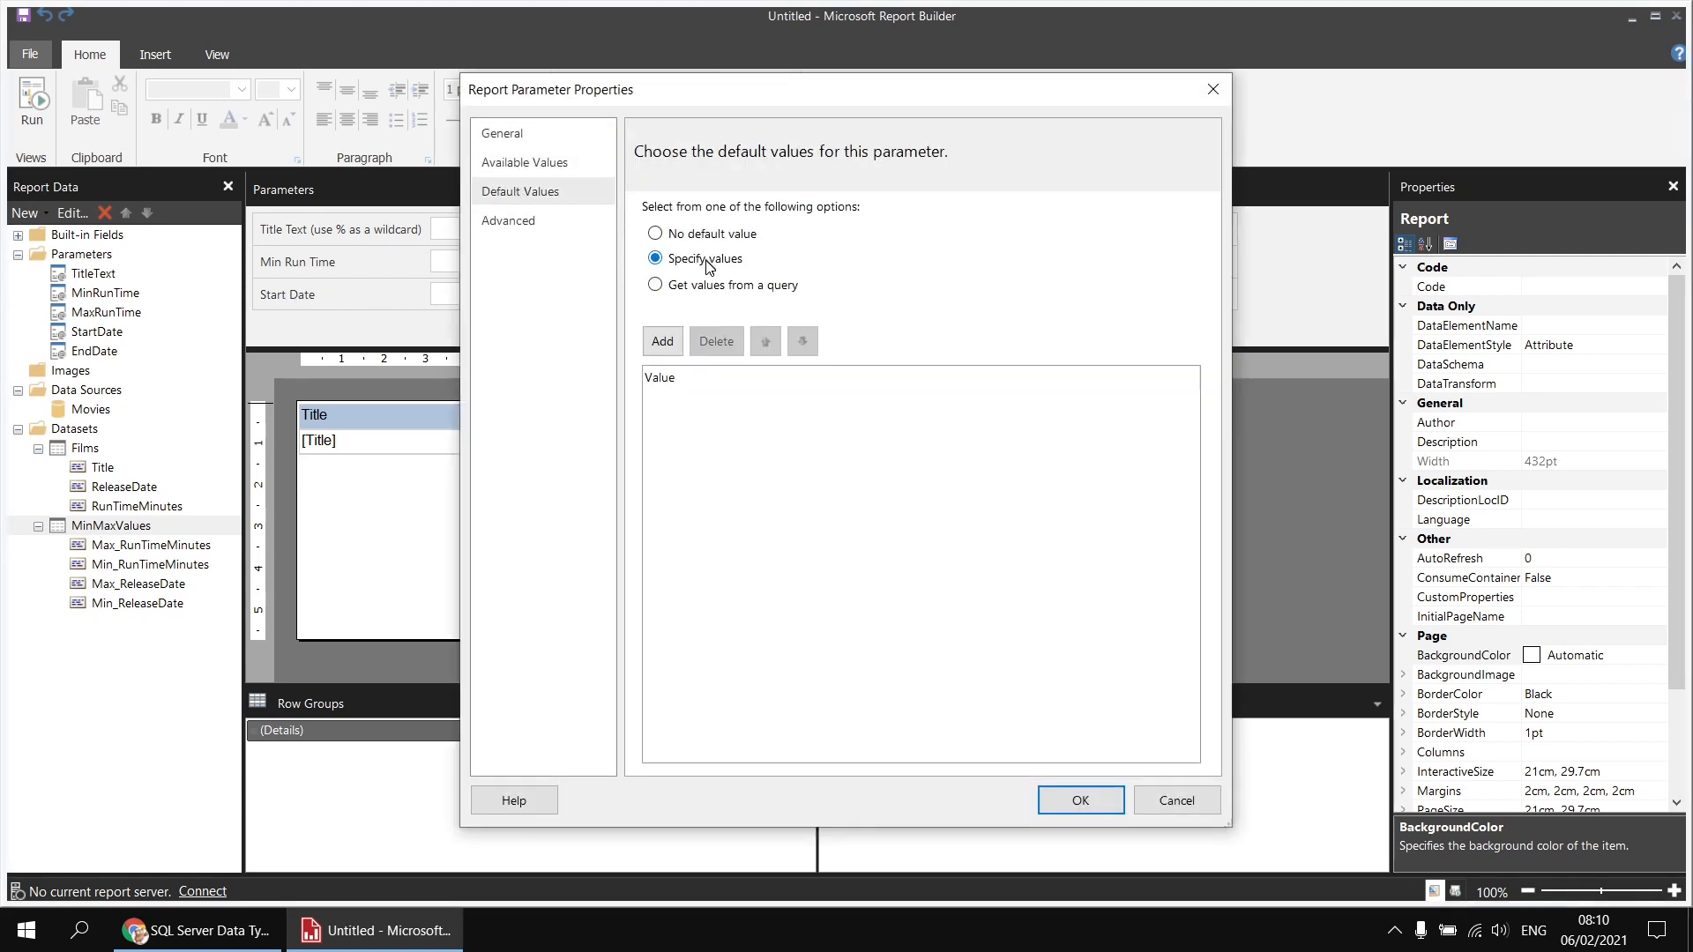
click(660, 342)
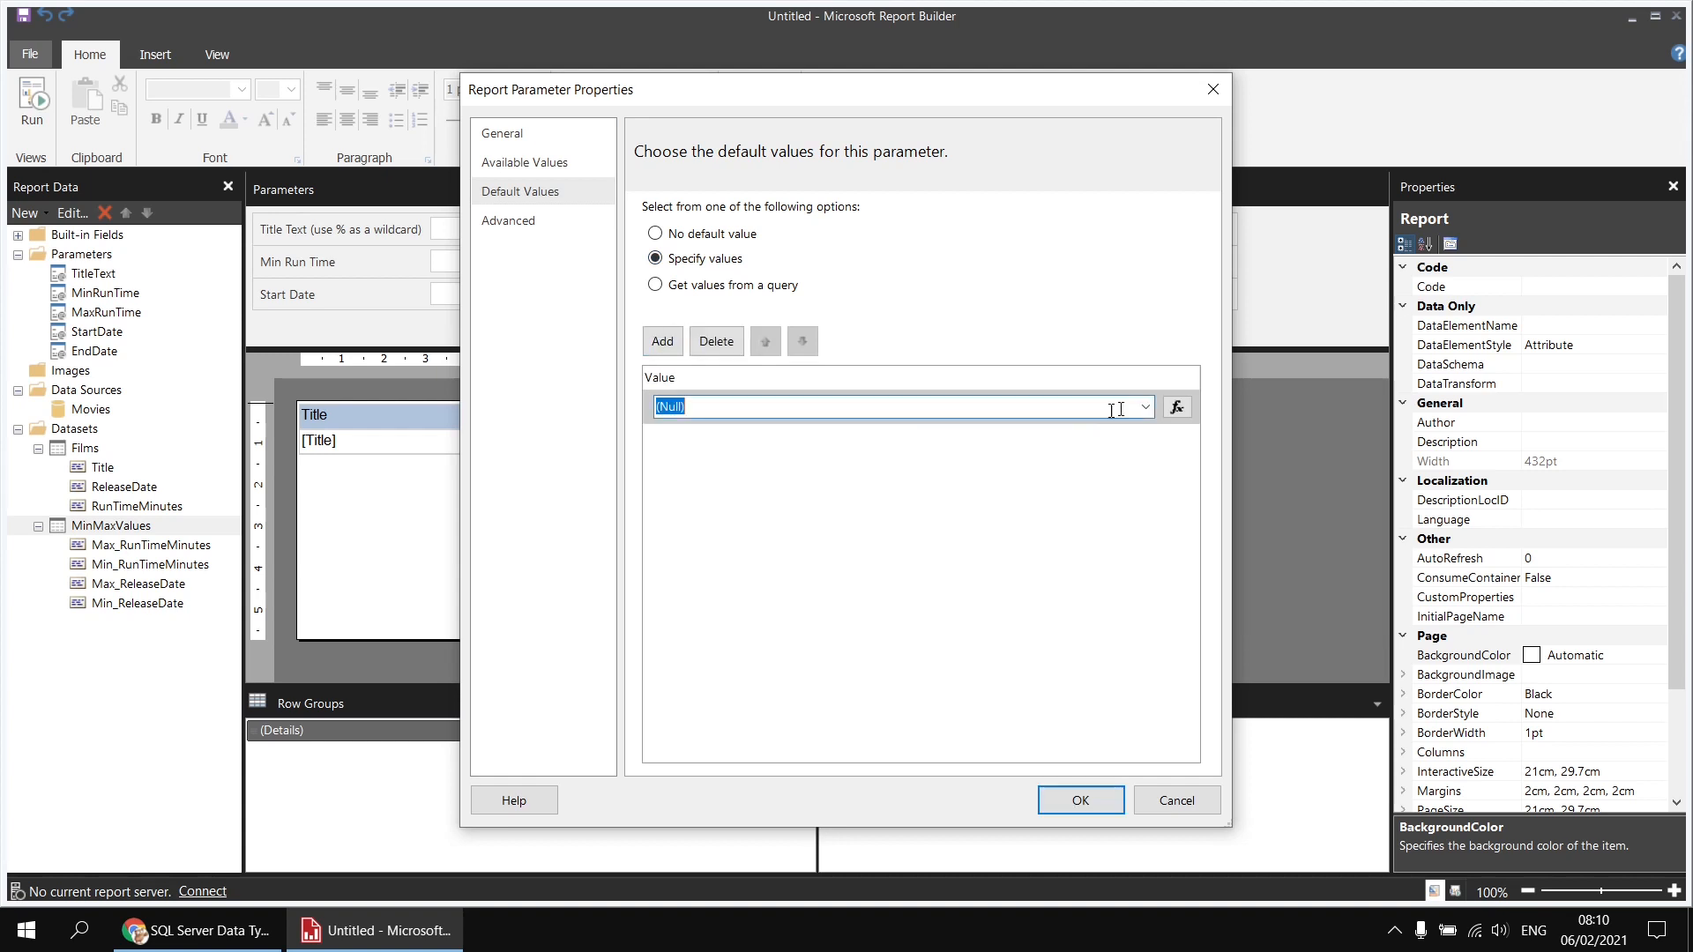
Set the StartDate default value's expression to =DateTime.MinValue, copy the expression text and save the parameter.
click(1177, 407)
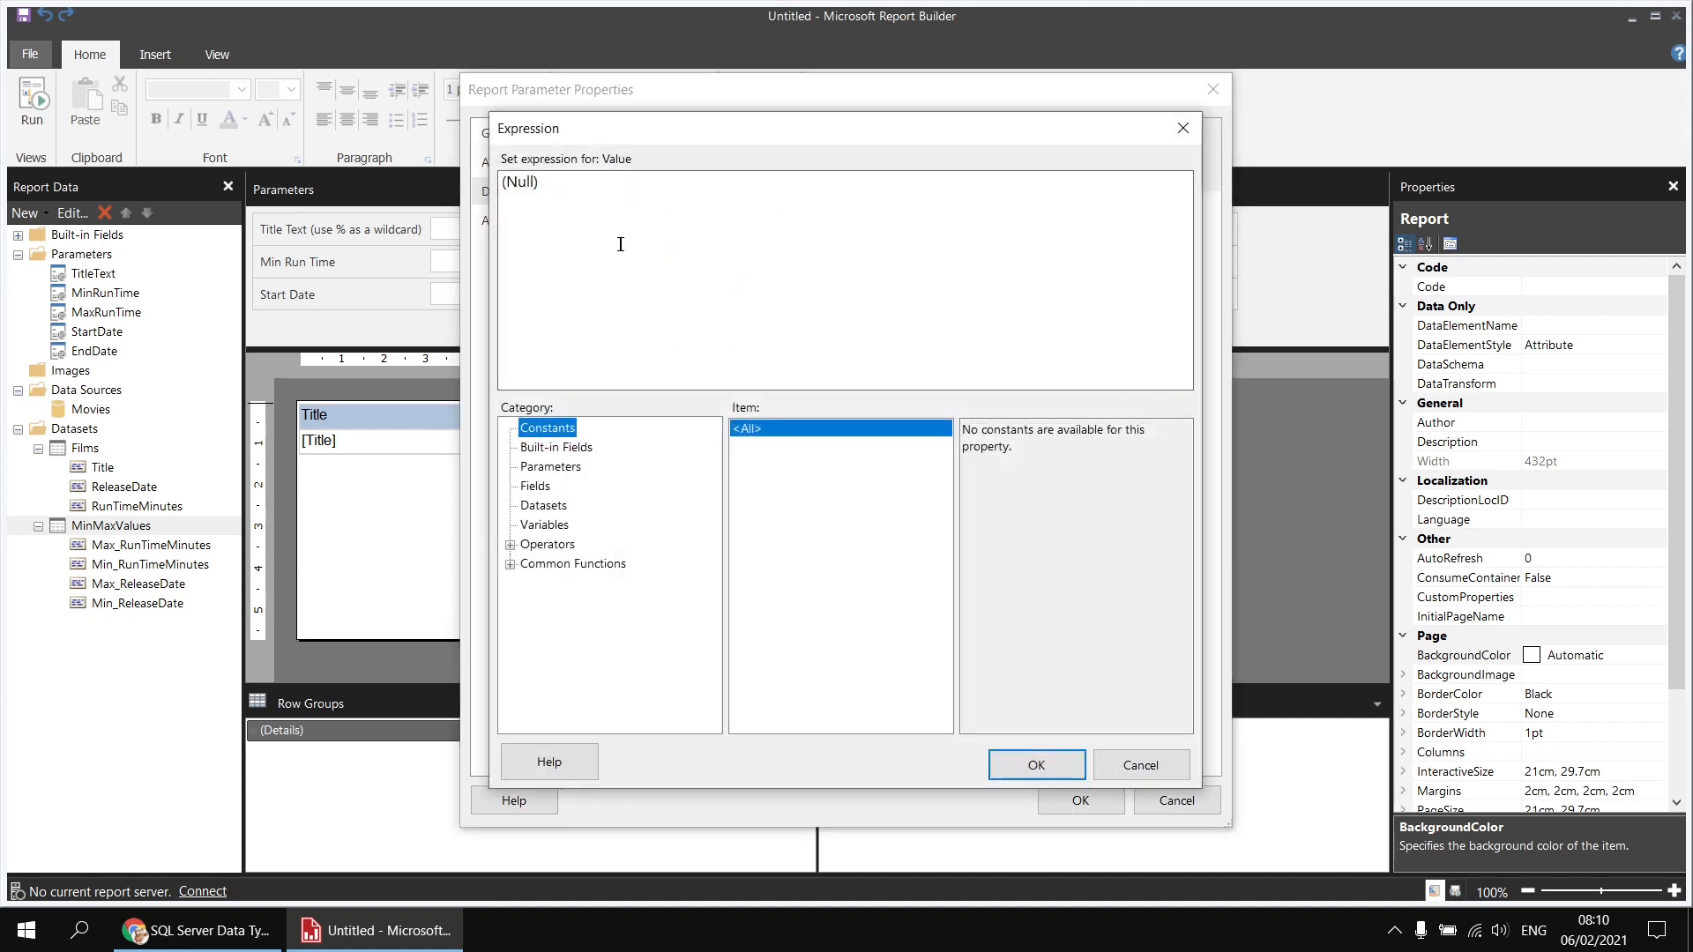
drag(559, 183, 490, 179)
text(=)
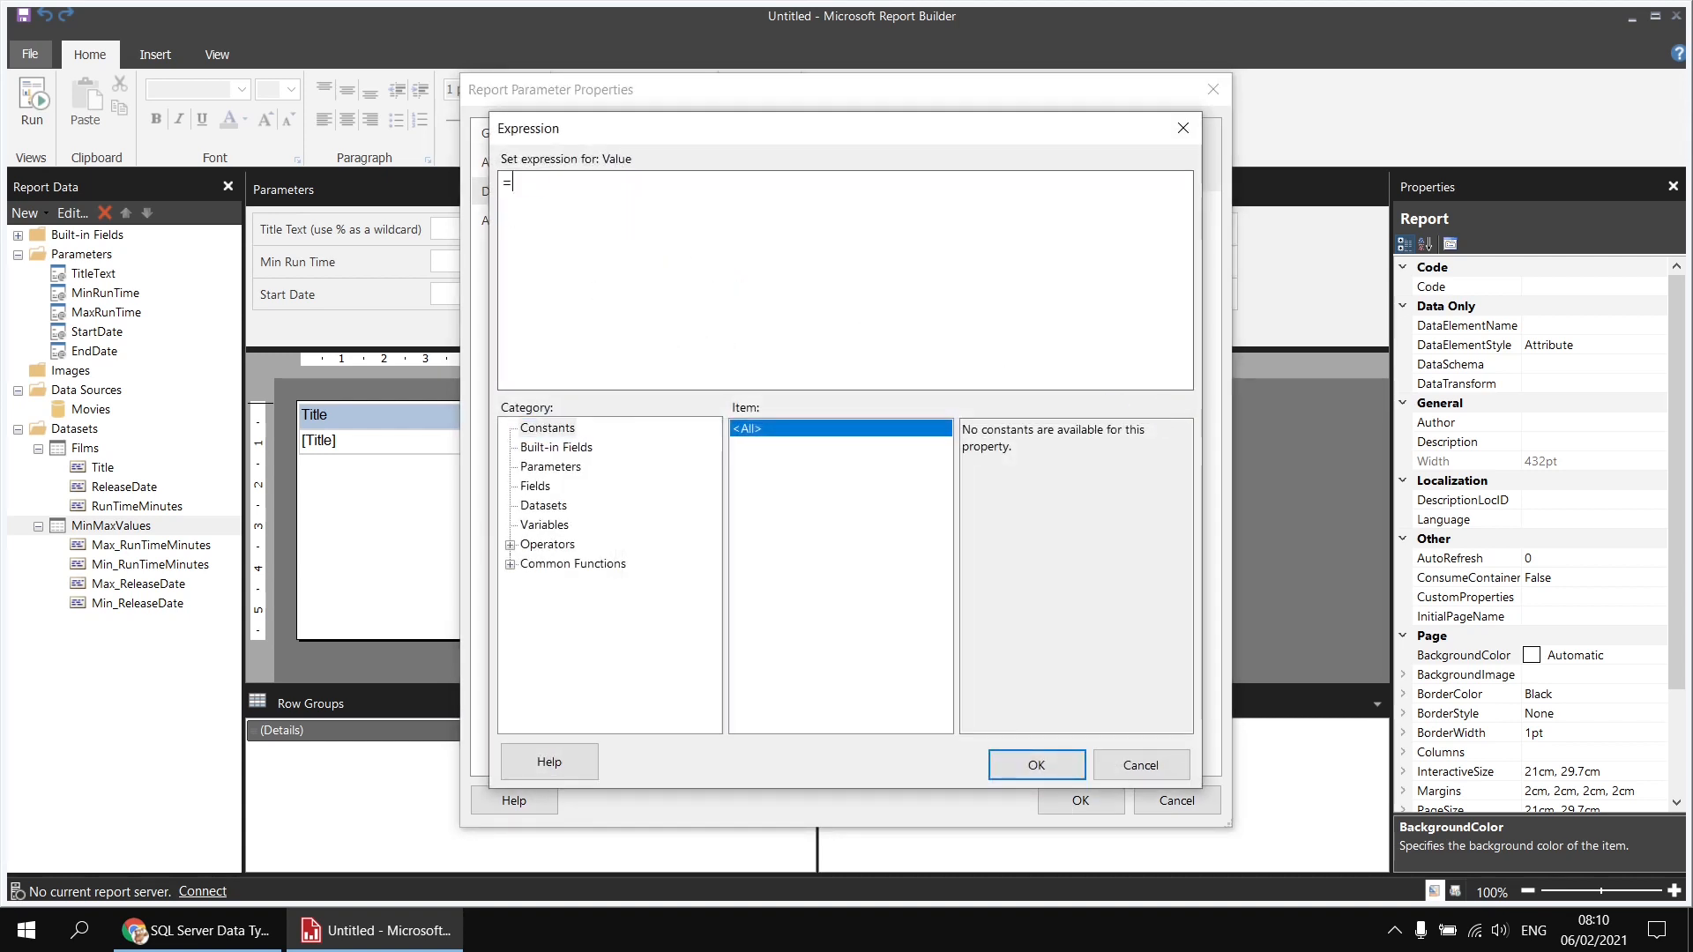
text(DateTime.MinValue)
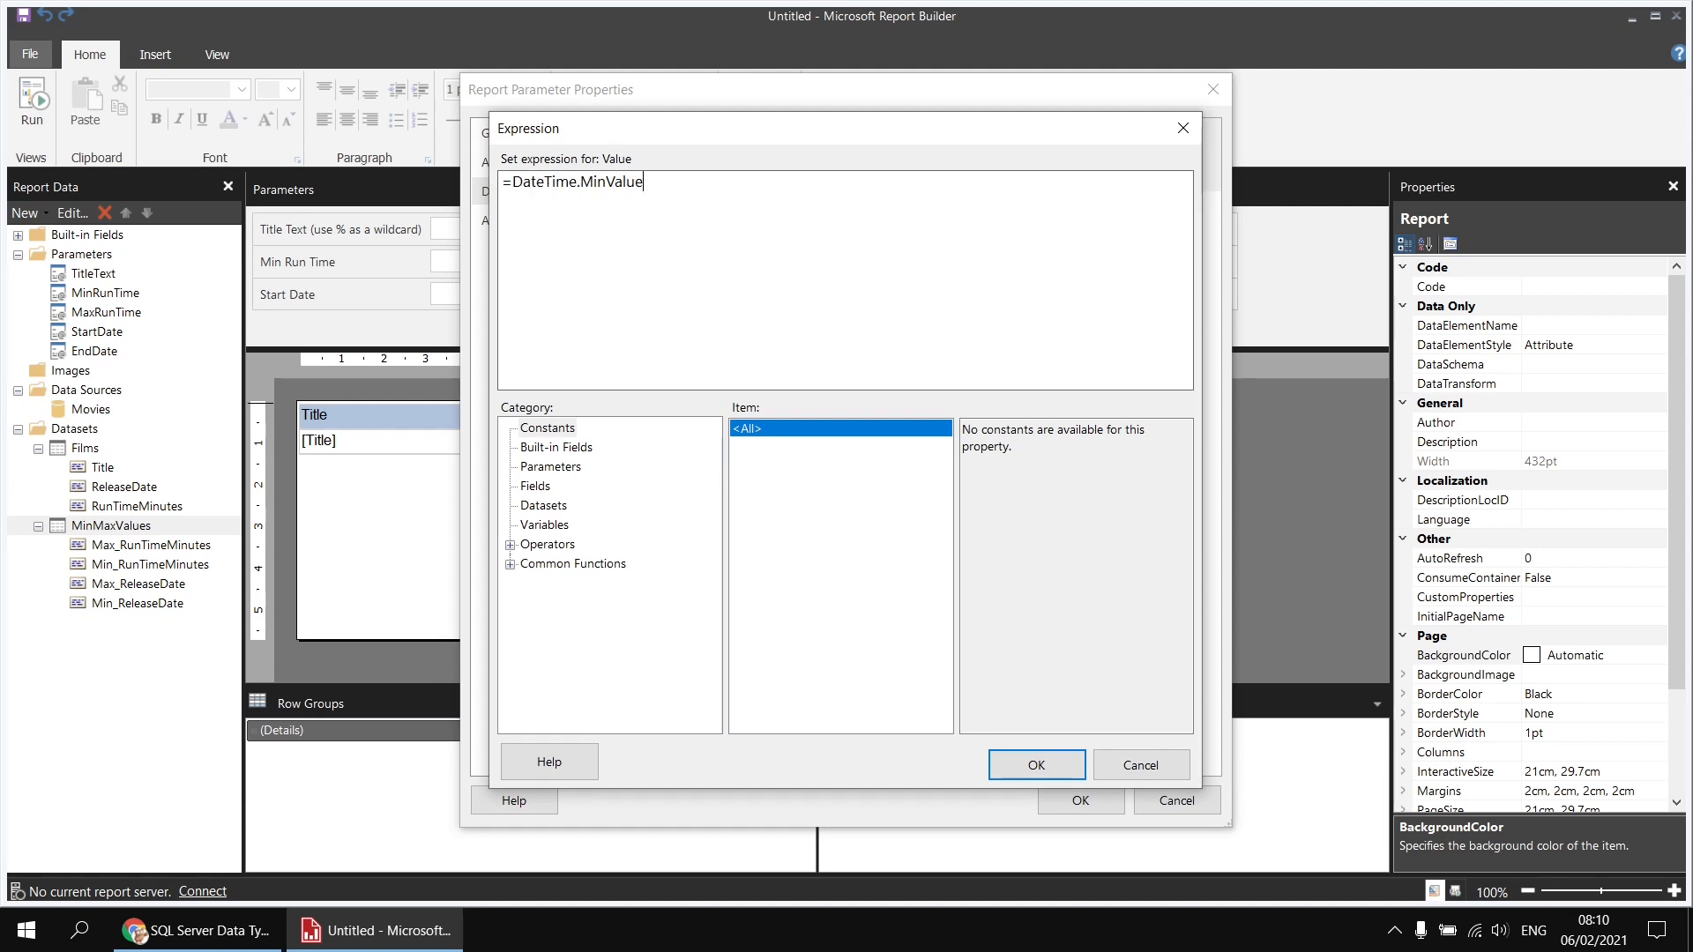
key(ctrl+a)
key(ctrl+c)
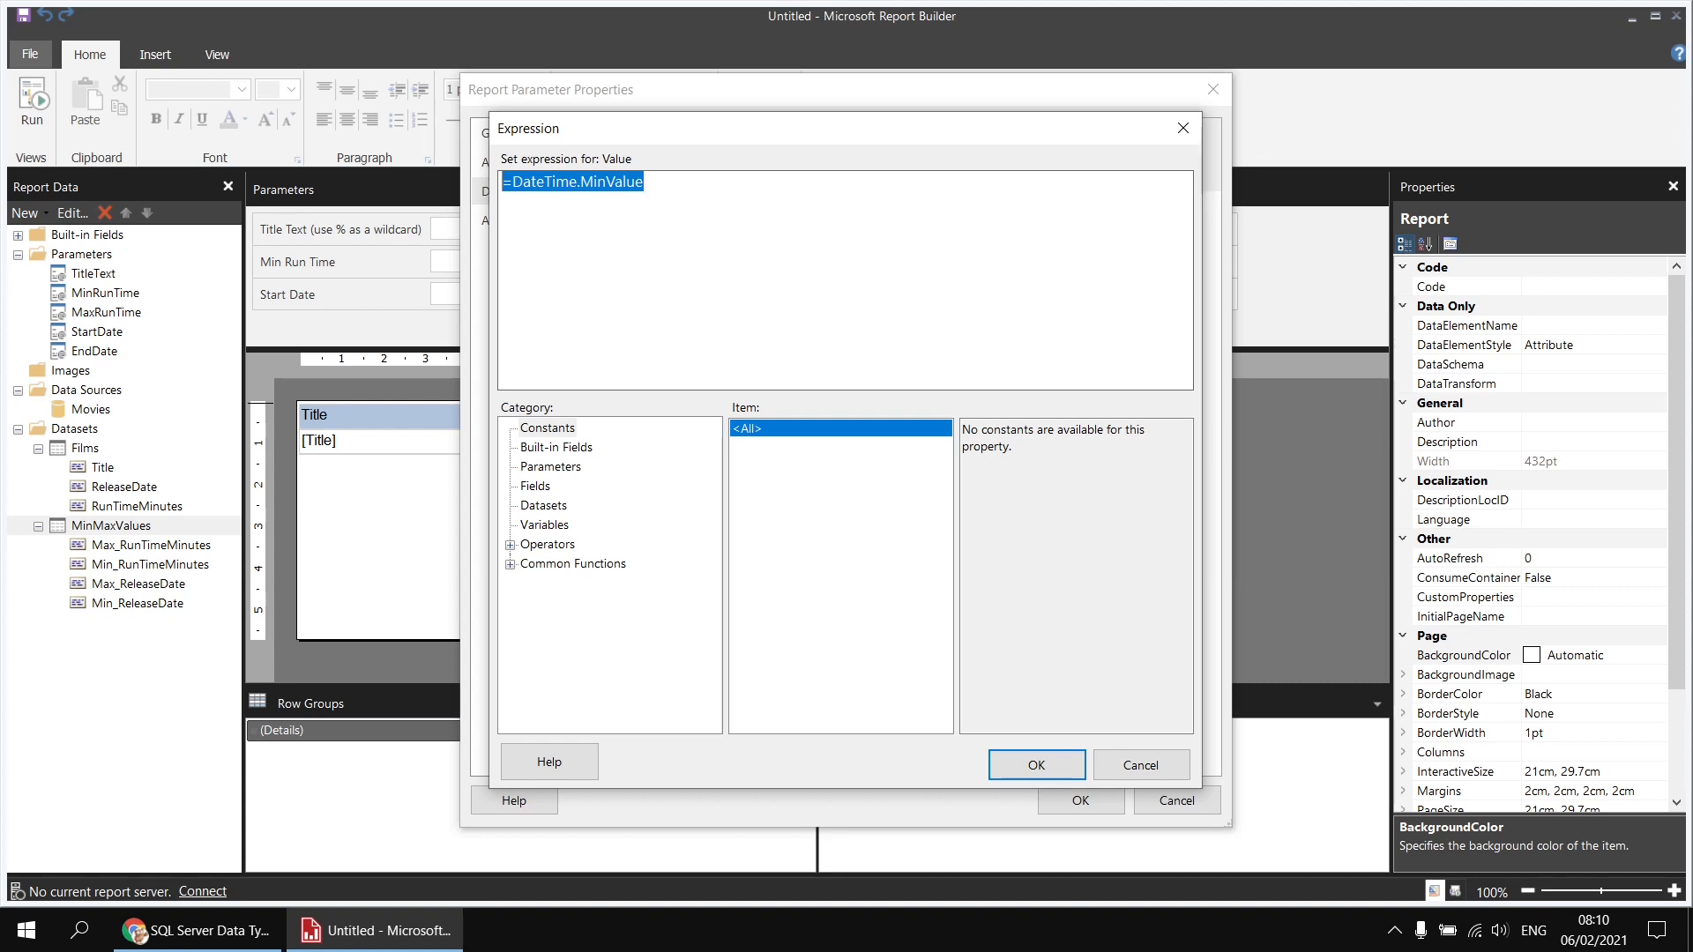
click(686, 176)
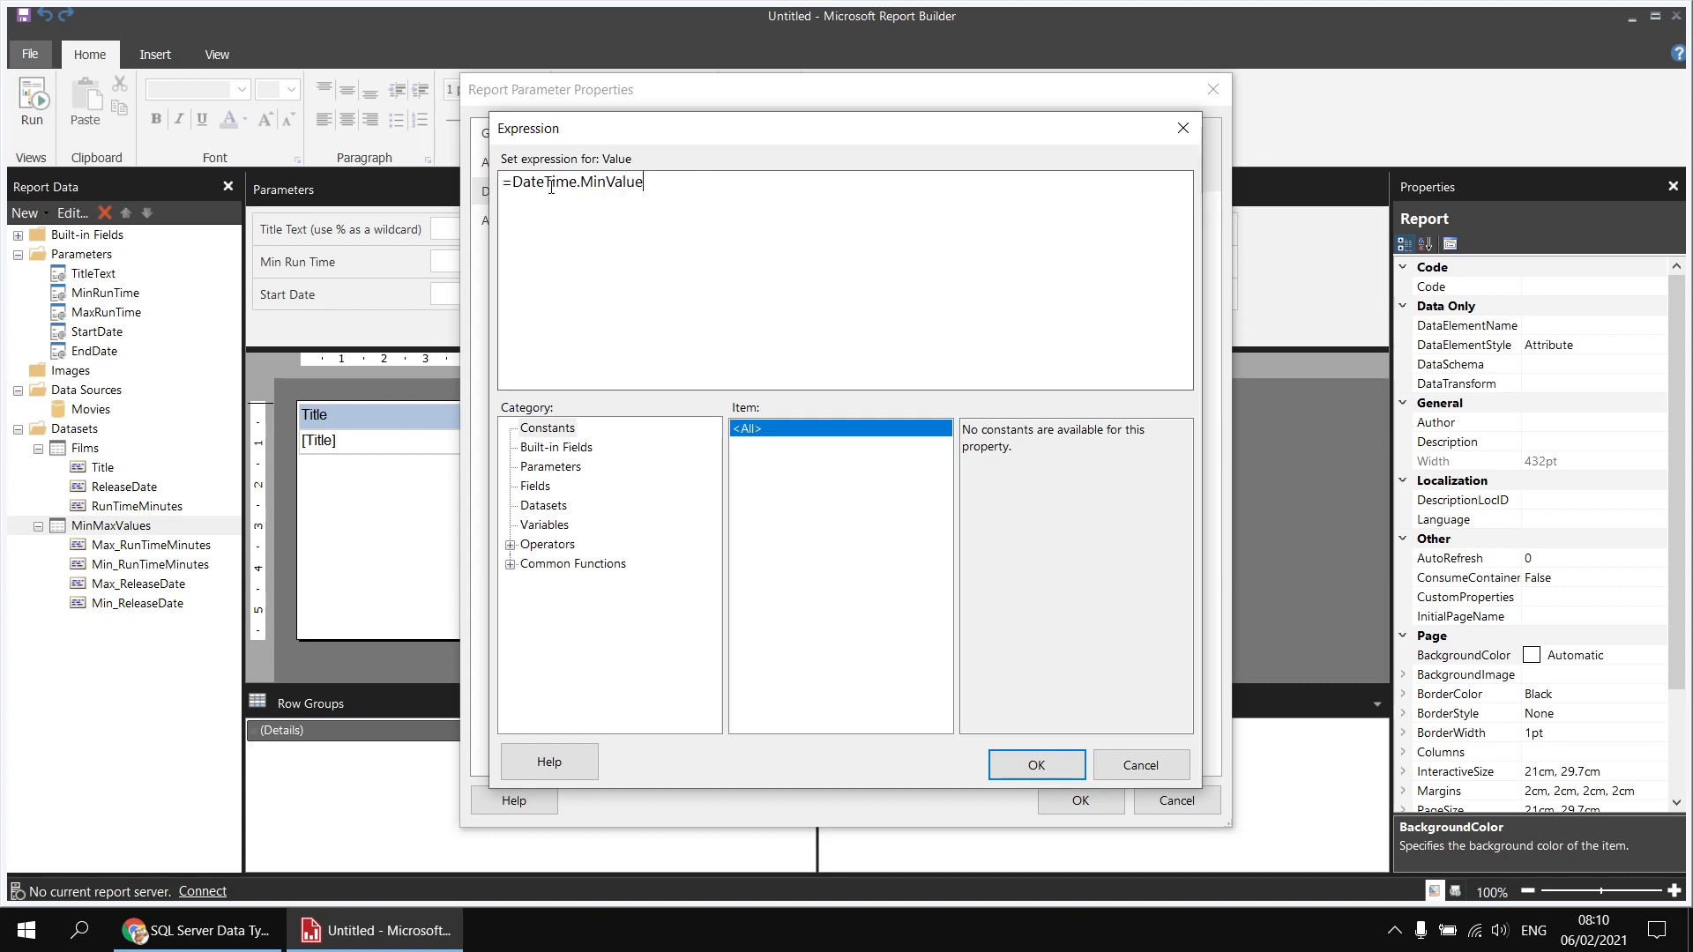
click(1019, 760)
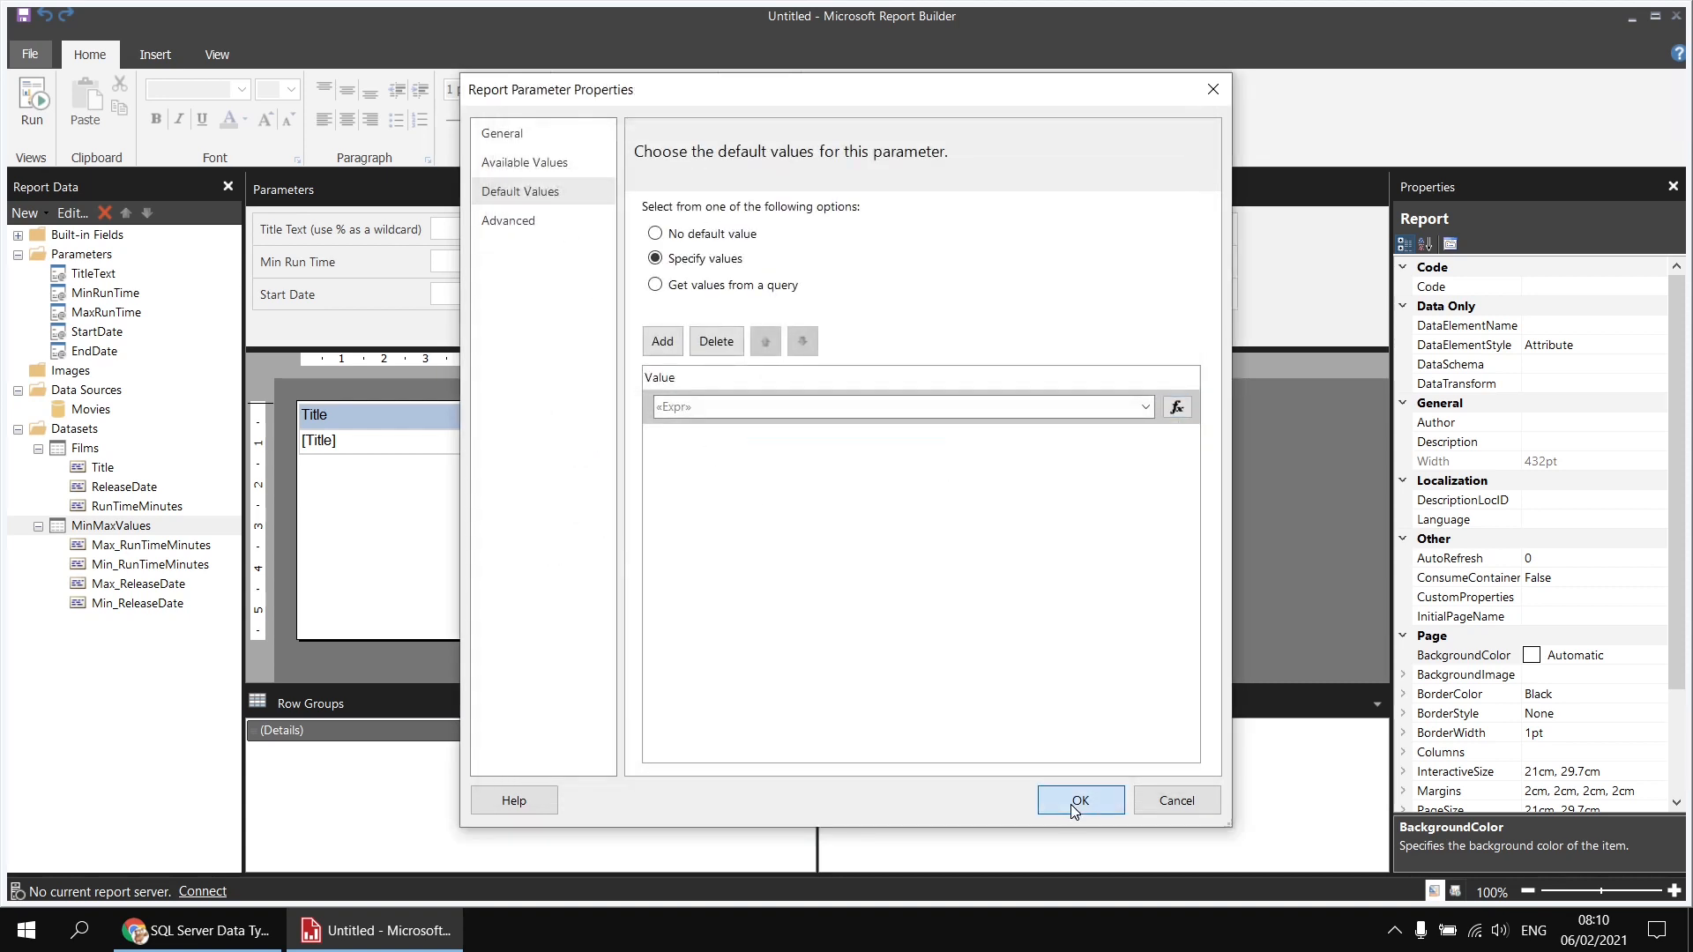
click(1080, 801)
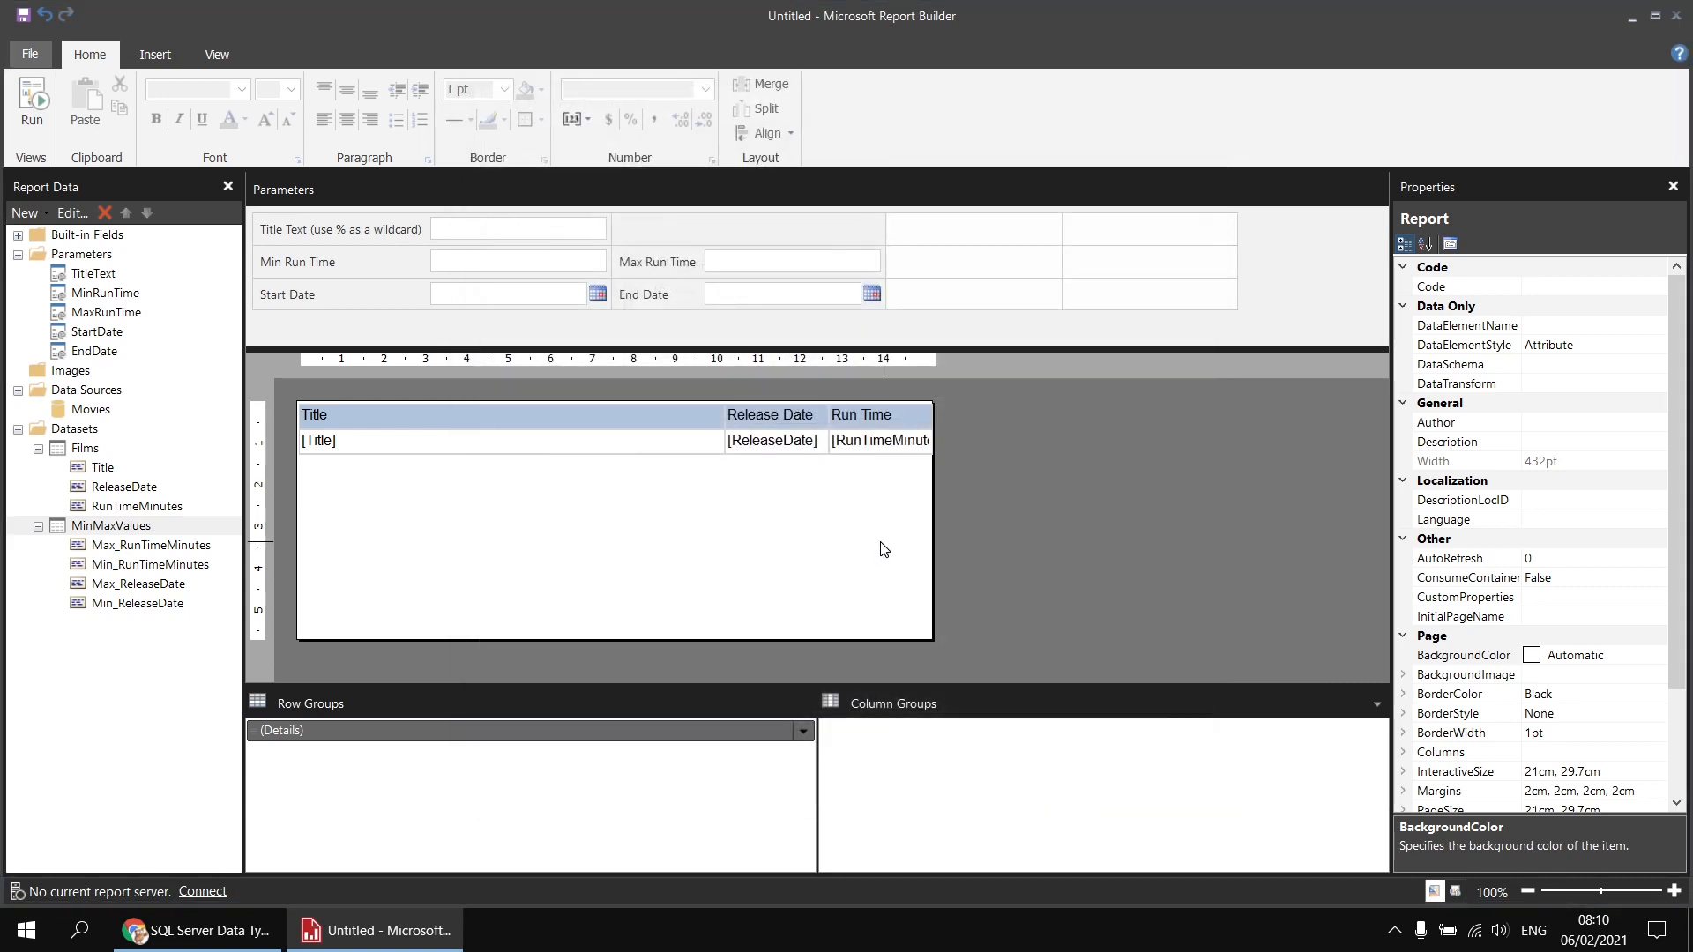
Change the EndDate parameter's default from a query to a specified value and add one value entry.
double_click(657, 300)
click(542, 194)
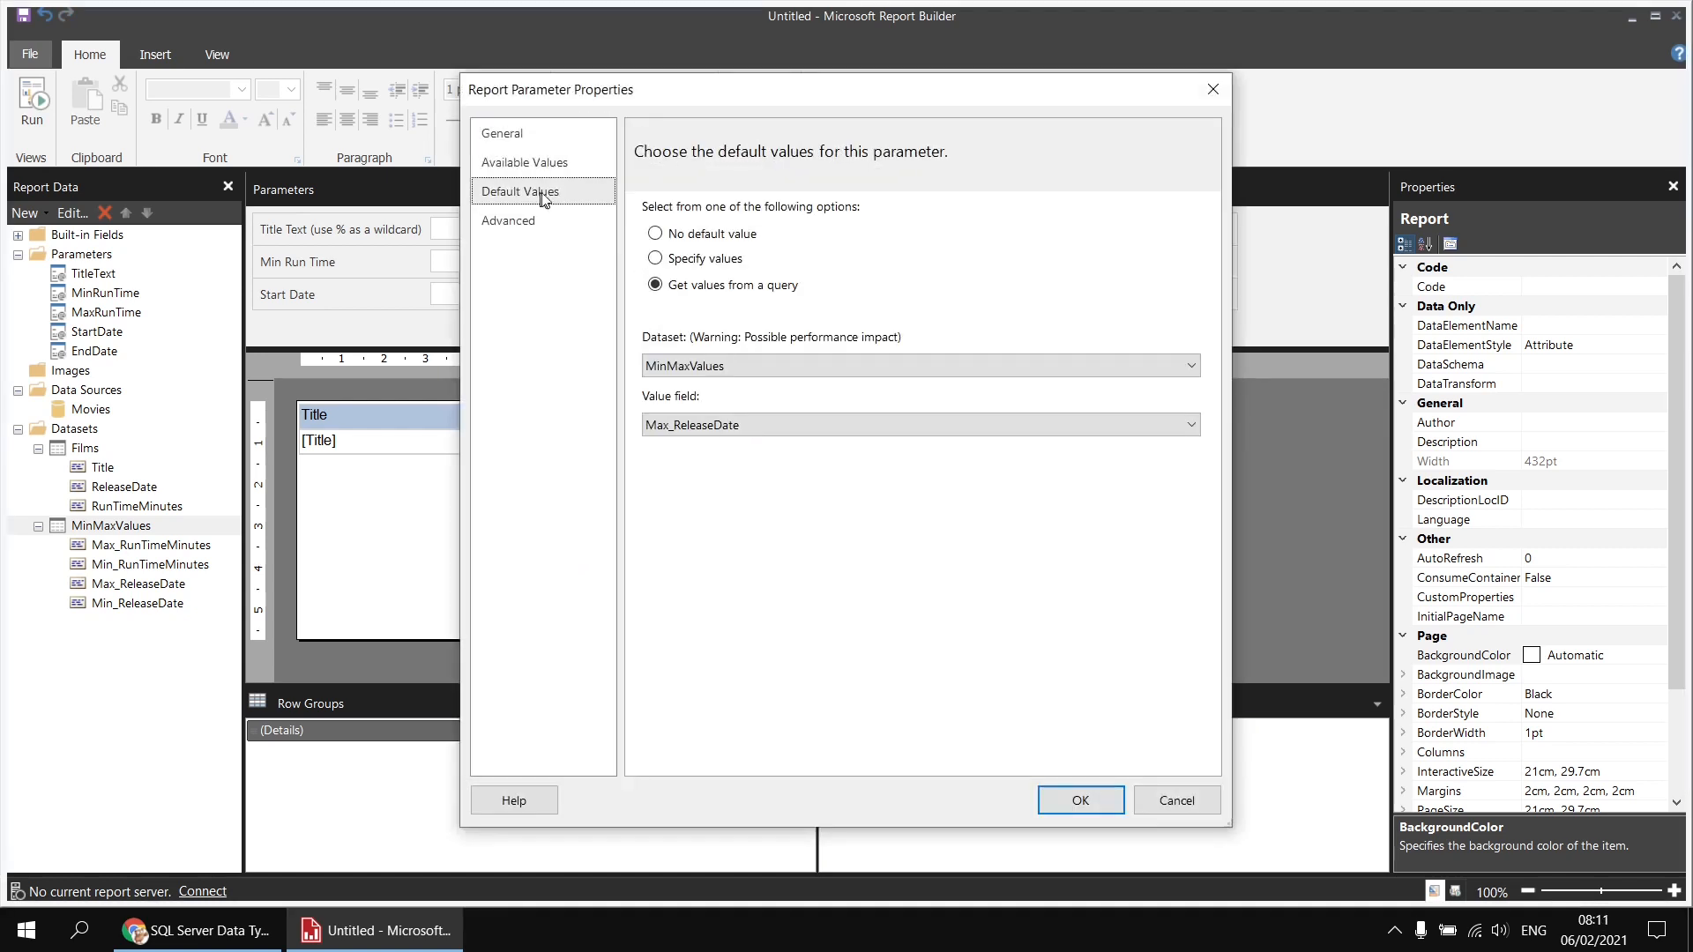
click(685, 260)
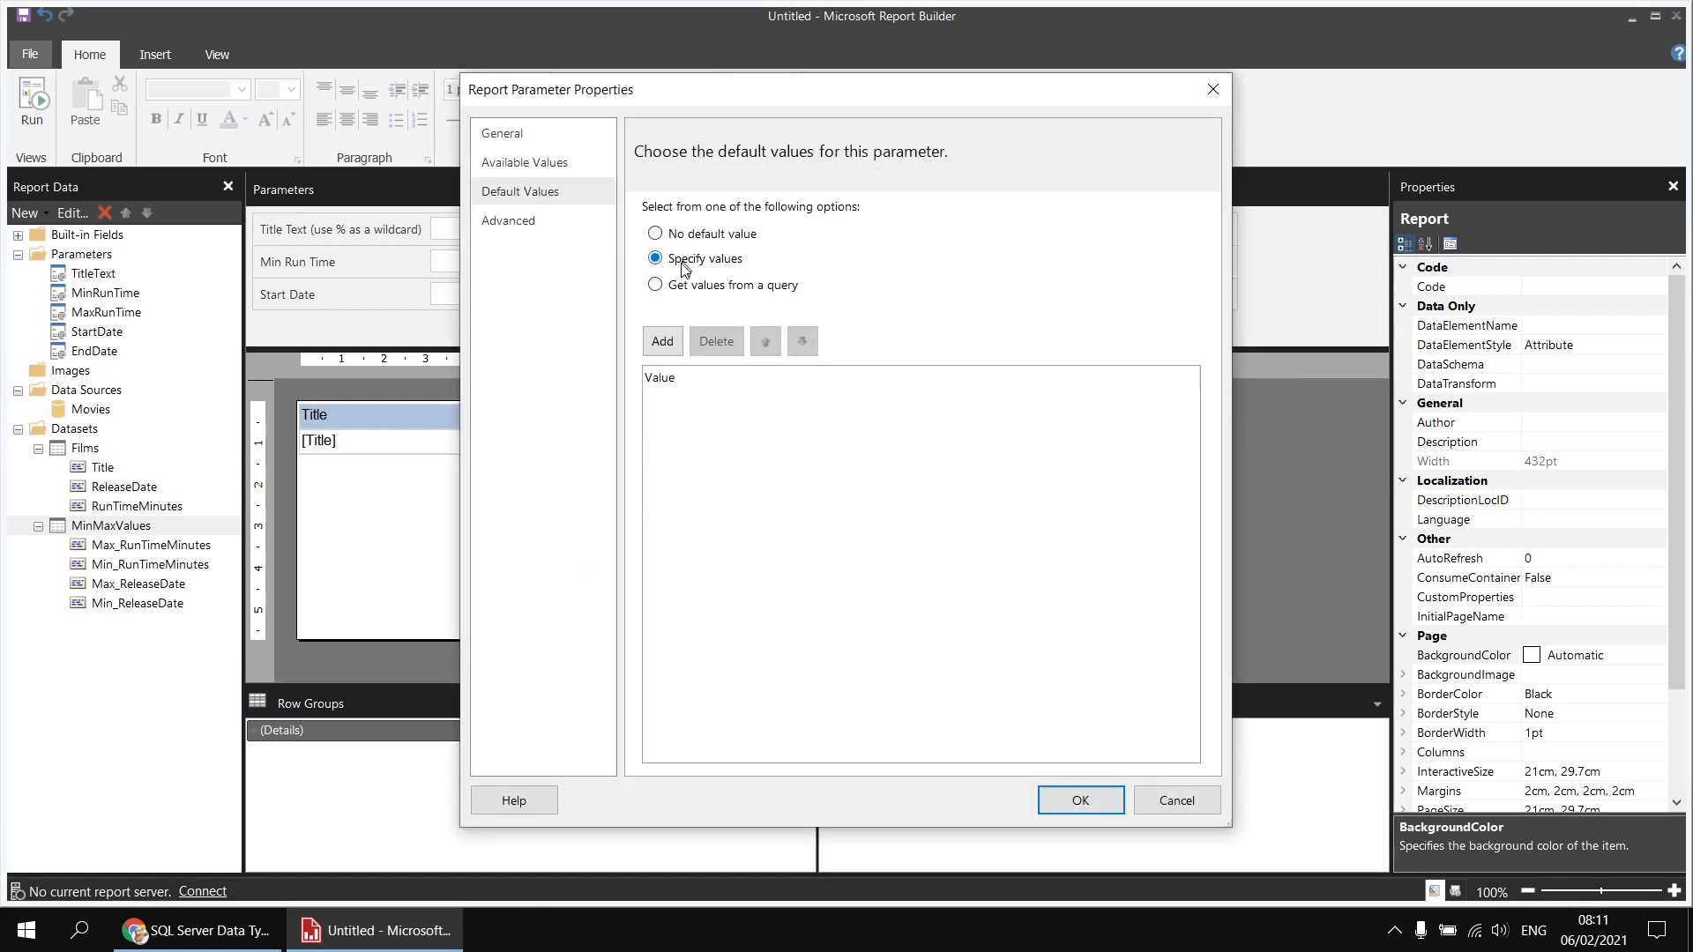
click(663, 342)
Paste the copied expression as the EndDate default, change it to =DateTime.MaxValue and save the parameter.
click(1187, 408)
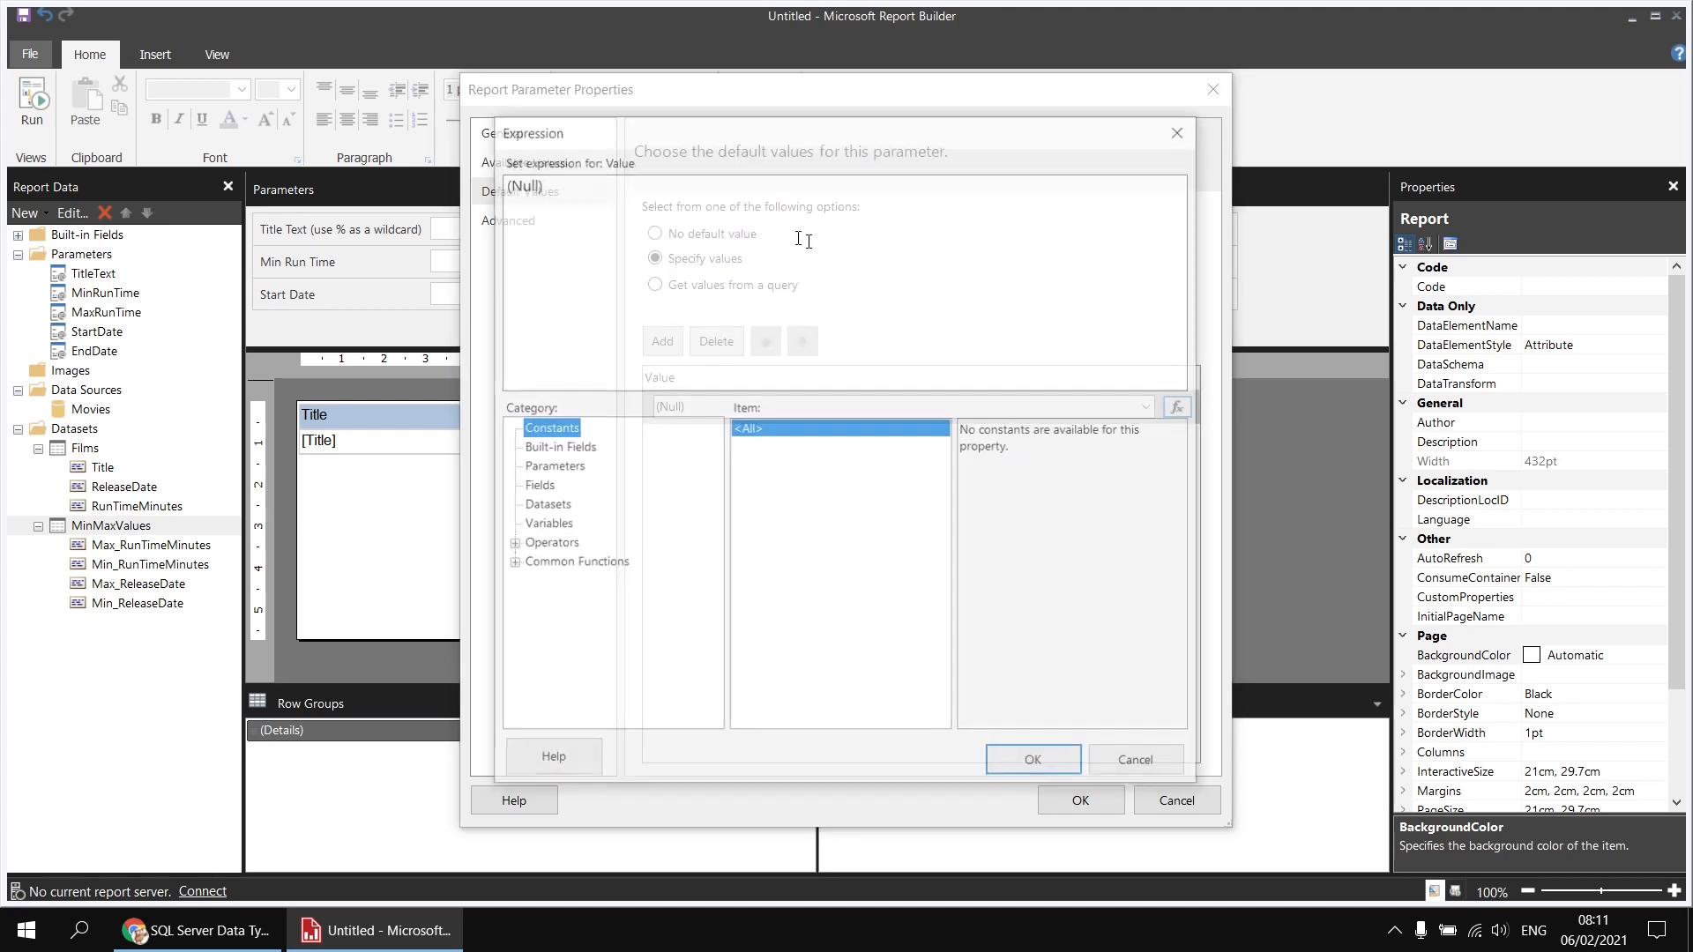
key(ctrl+v)
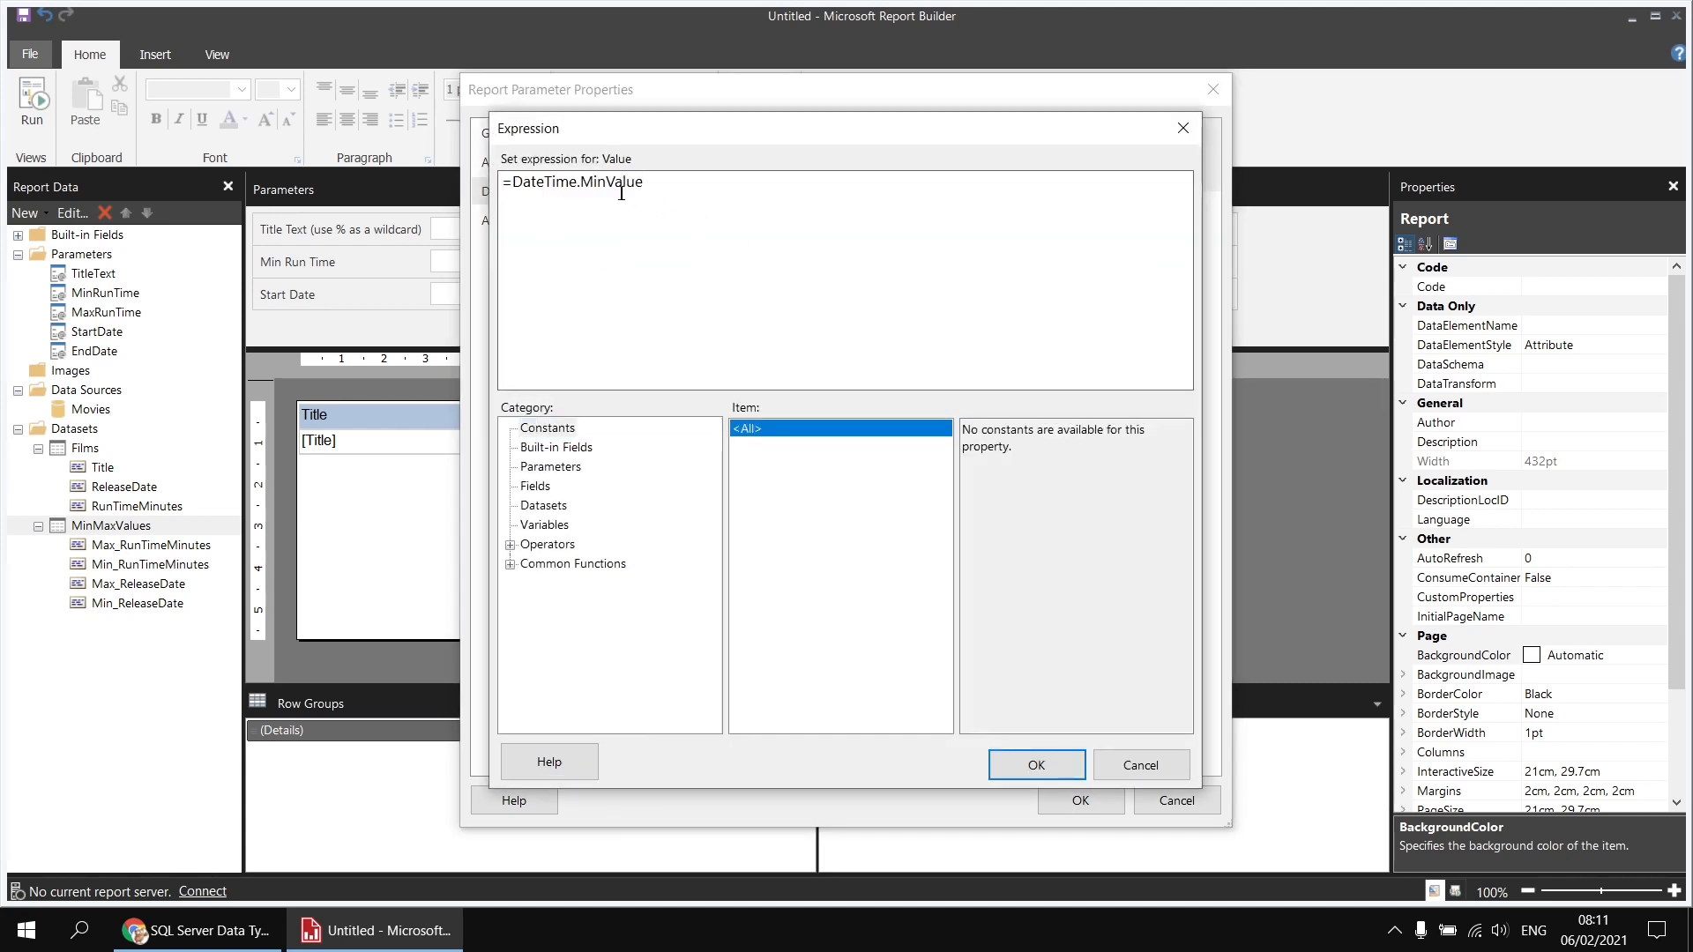
drag(607, 185, 595, 183)
text(ax)
click(586, 208)
click(1037, 765)
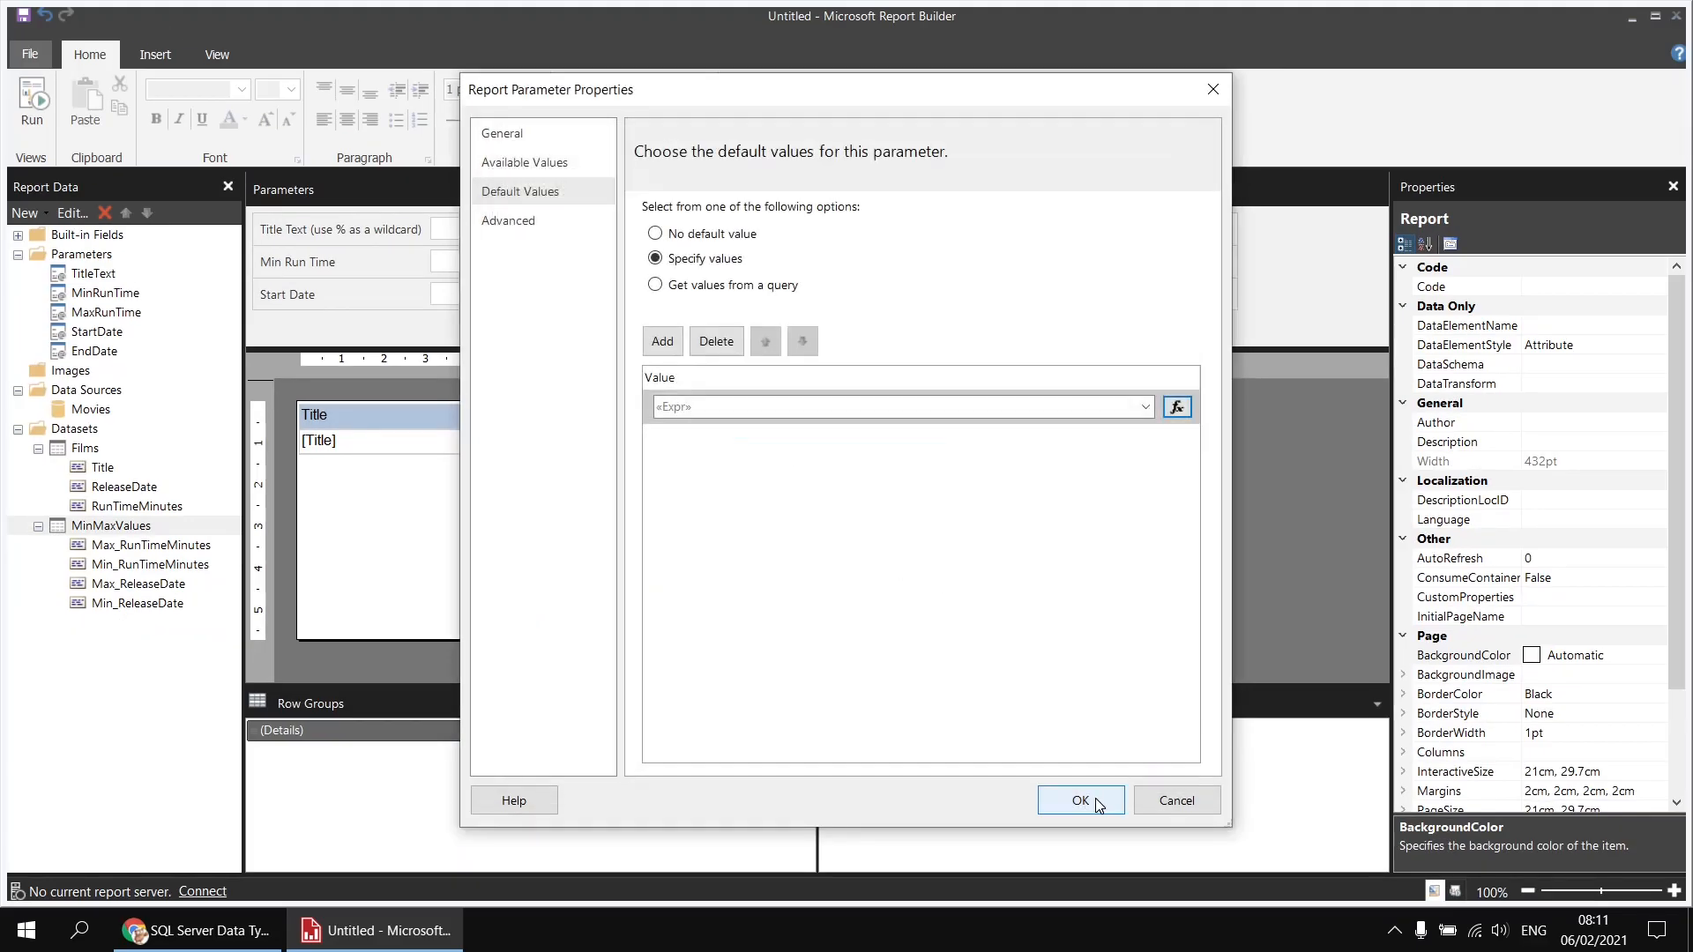
click(1079, 797)
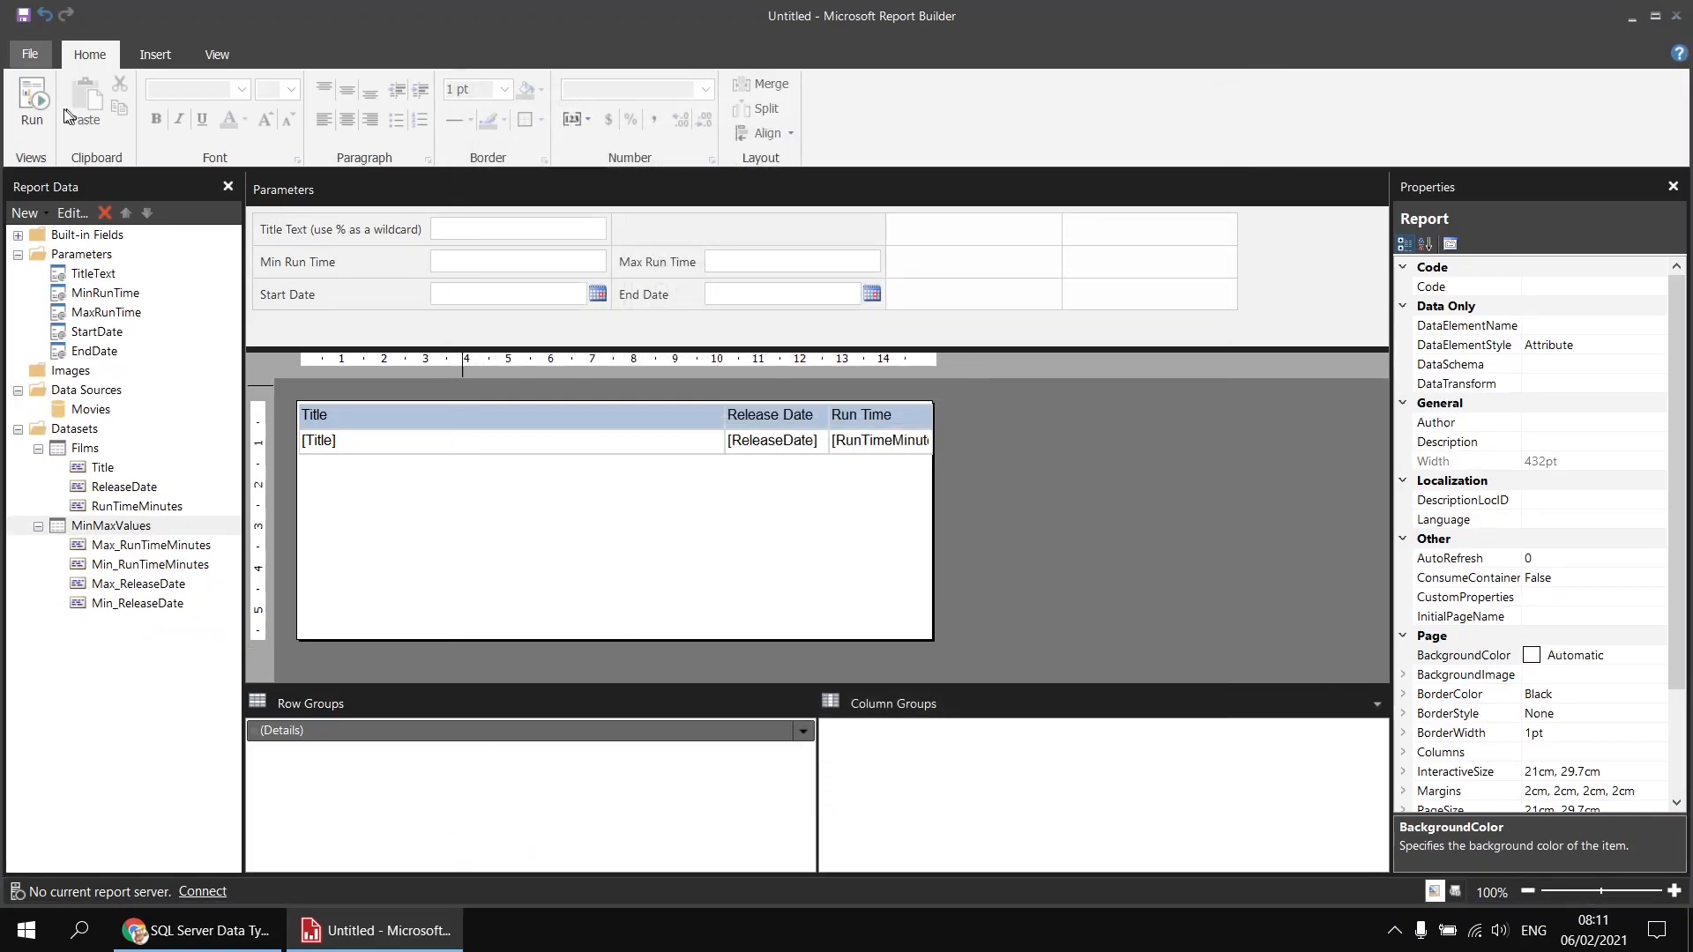
Run the report with the new date defaults, and compare SQL Server datetime with .NET DateTime on the browser's mappings page.
click(42, 102)
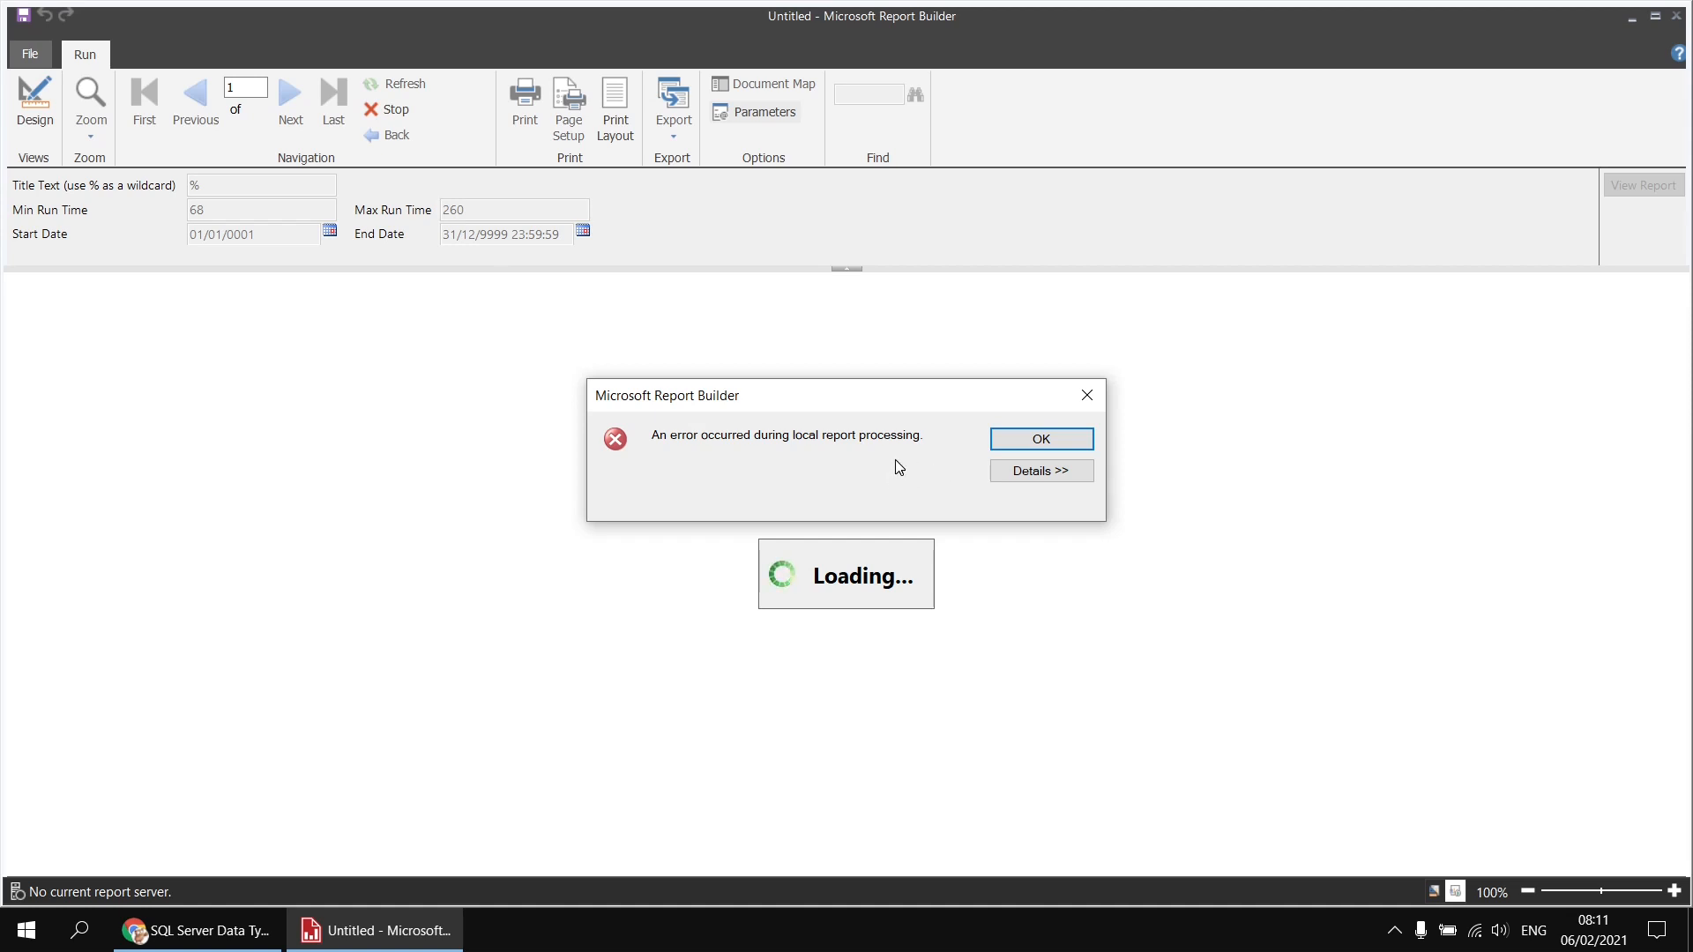
click(198, 931)
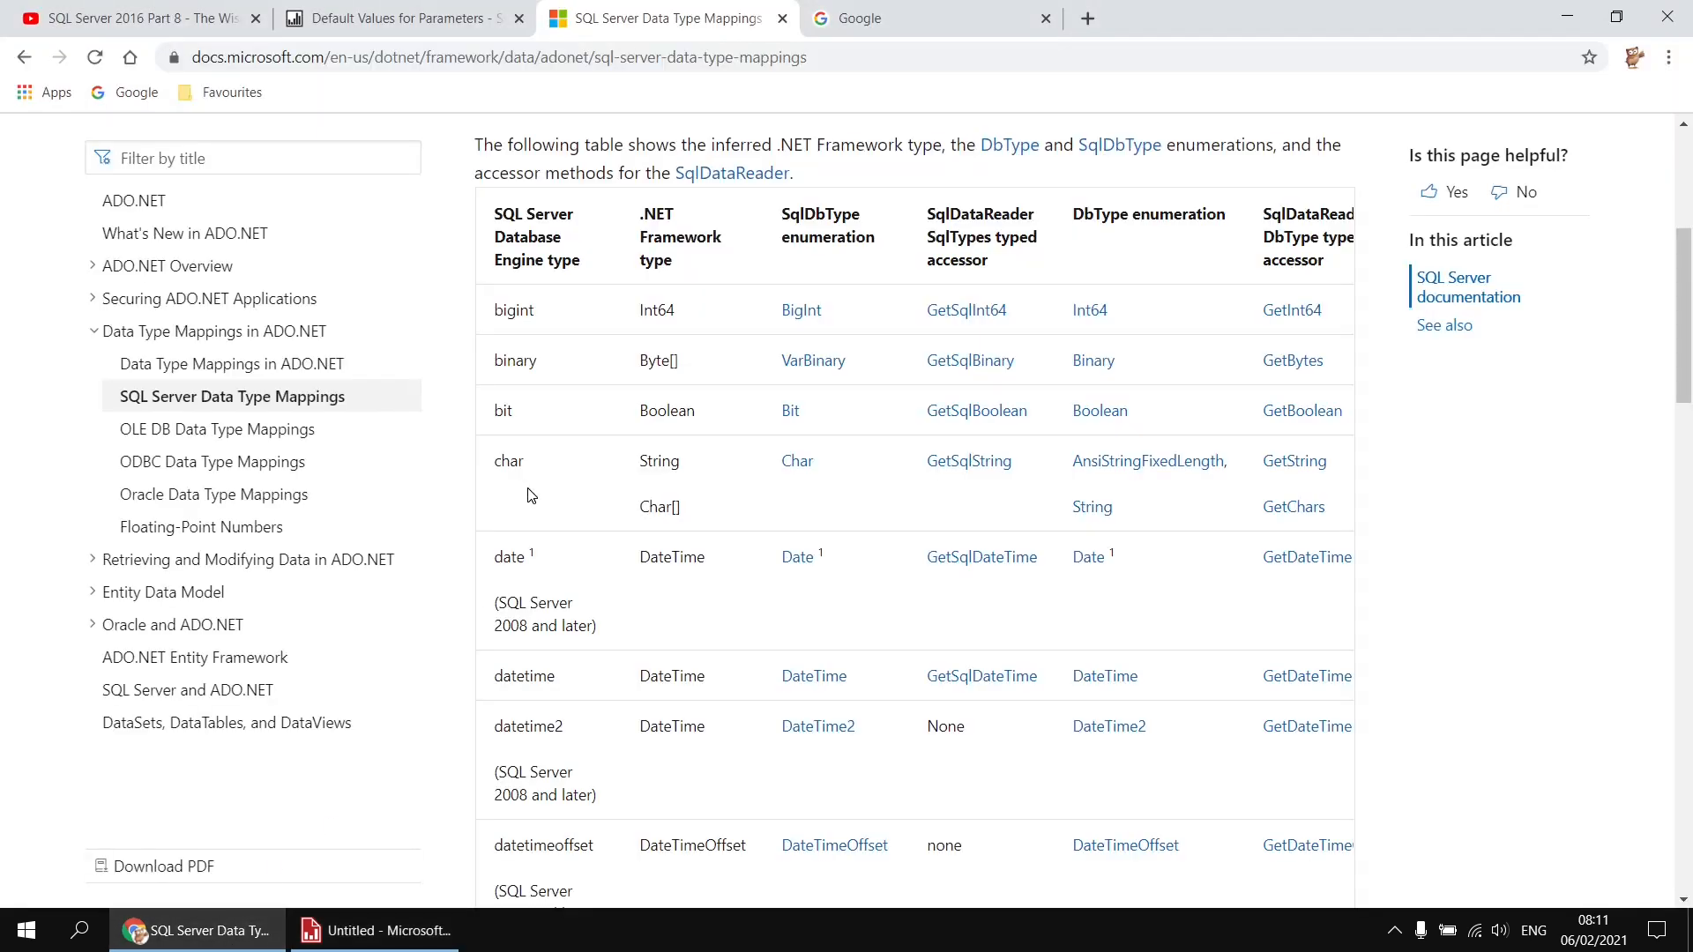
double_click(537, 676)
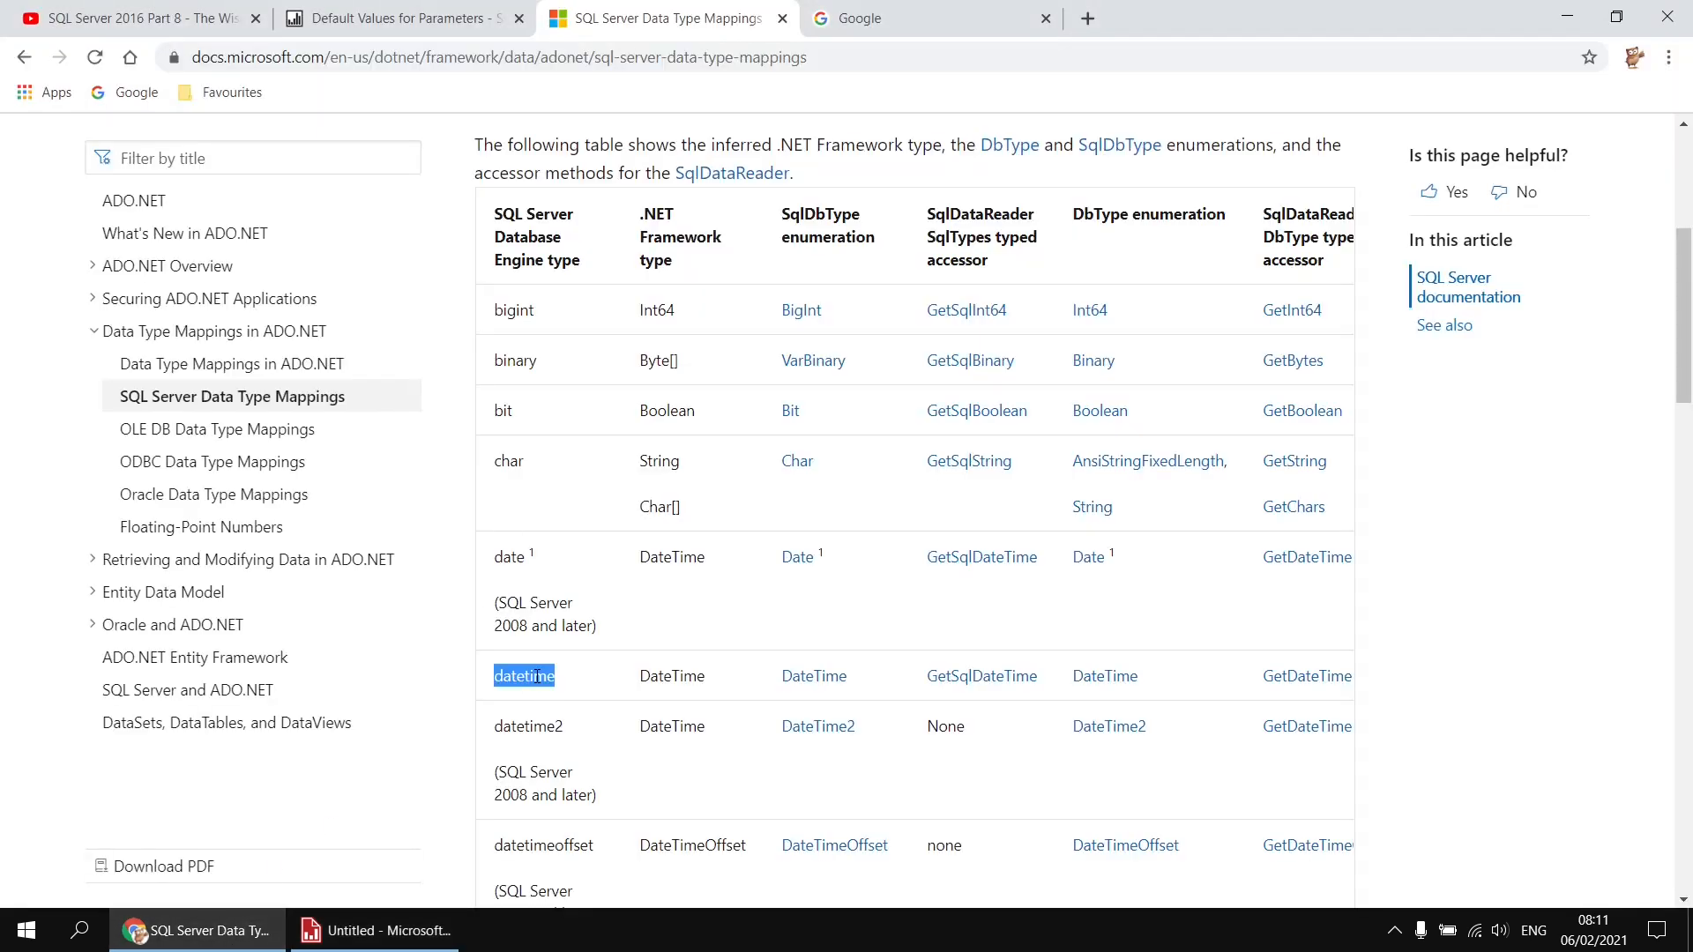
double_click(670, 677)
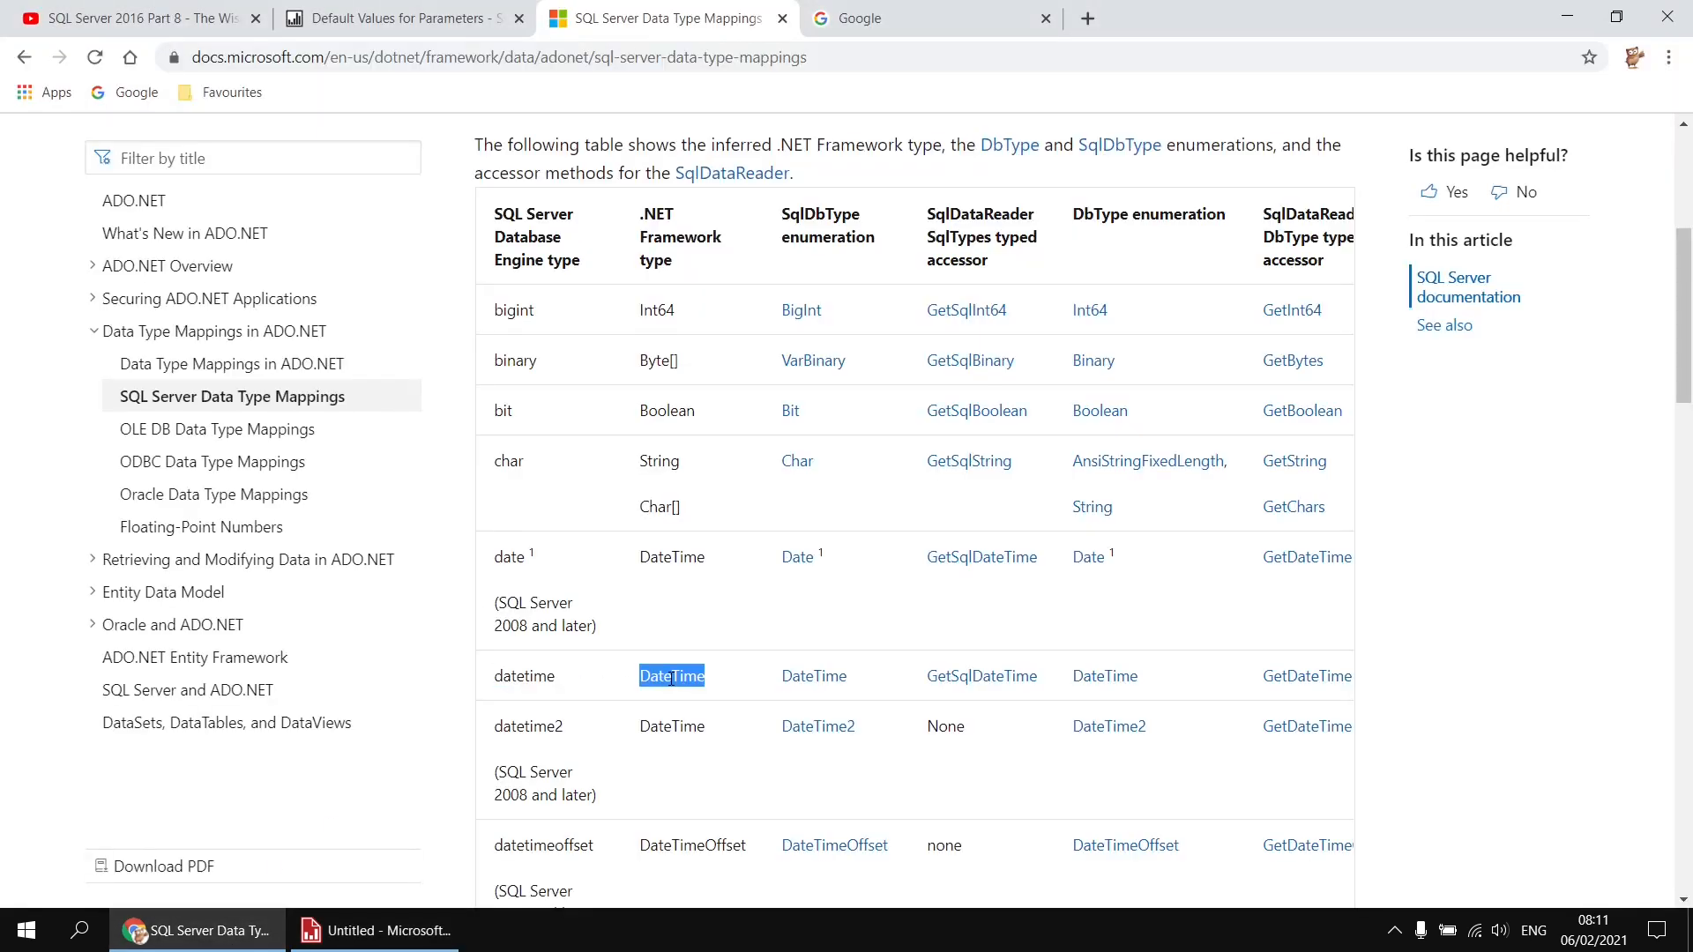
Expand the error details in Report Builder, and run a Google search for "calendar riots" in the browser.
click(379, 931)
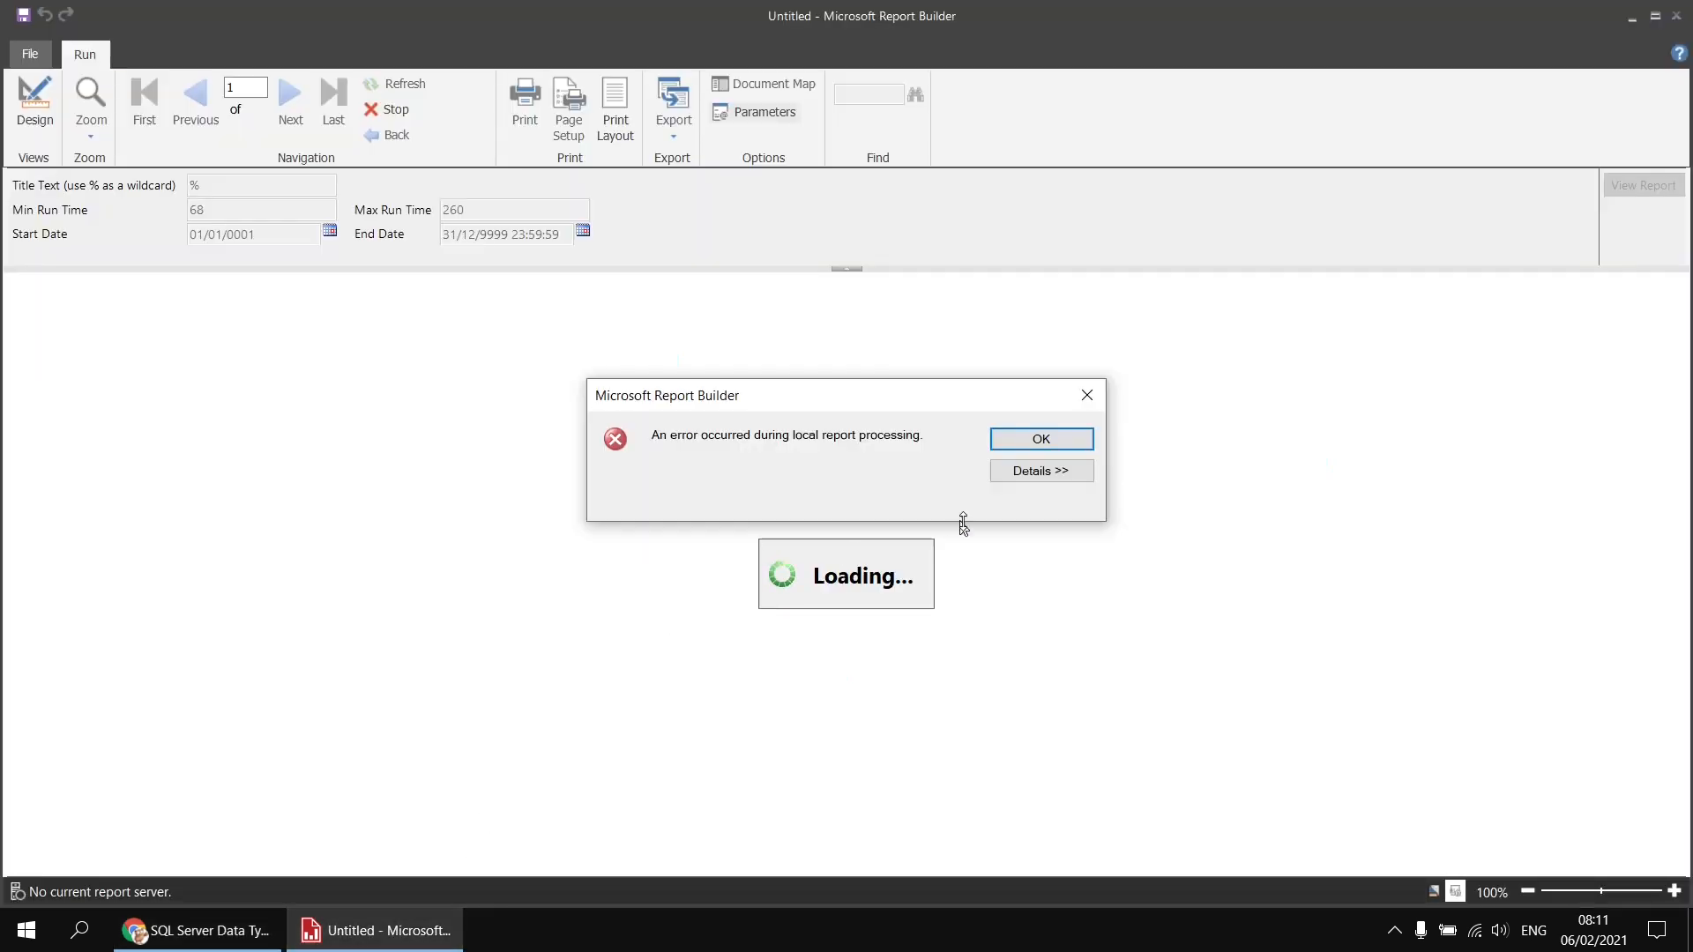
click(1038, 474)
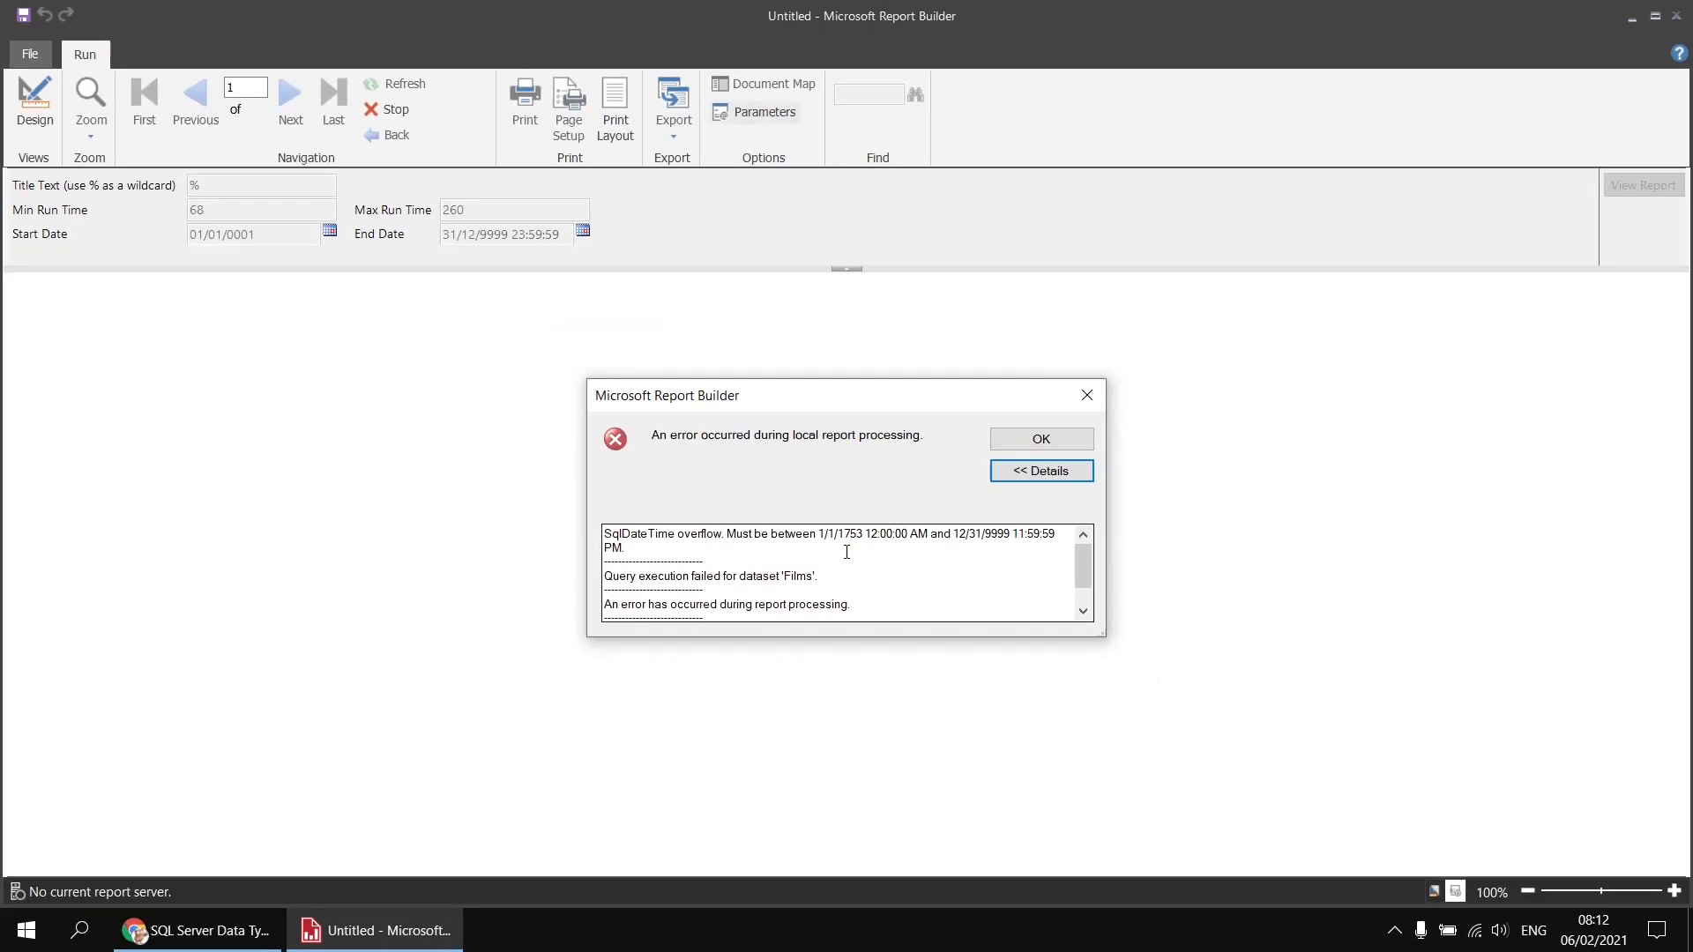
click(196, 932)
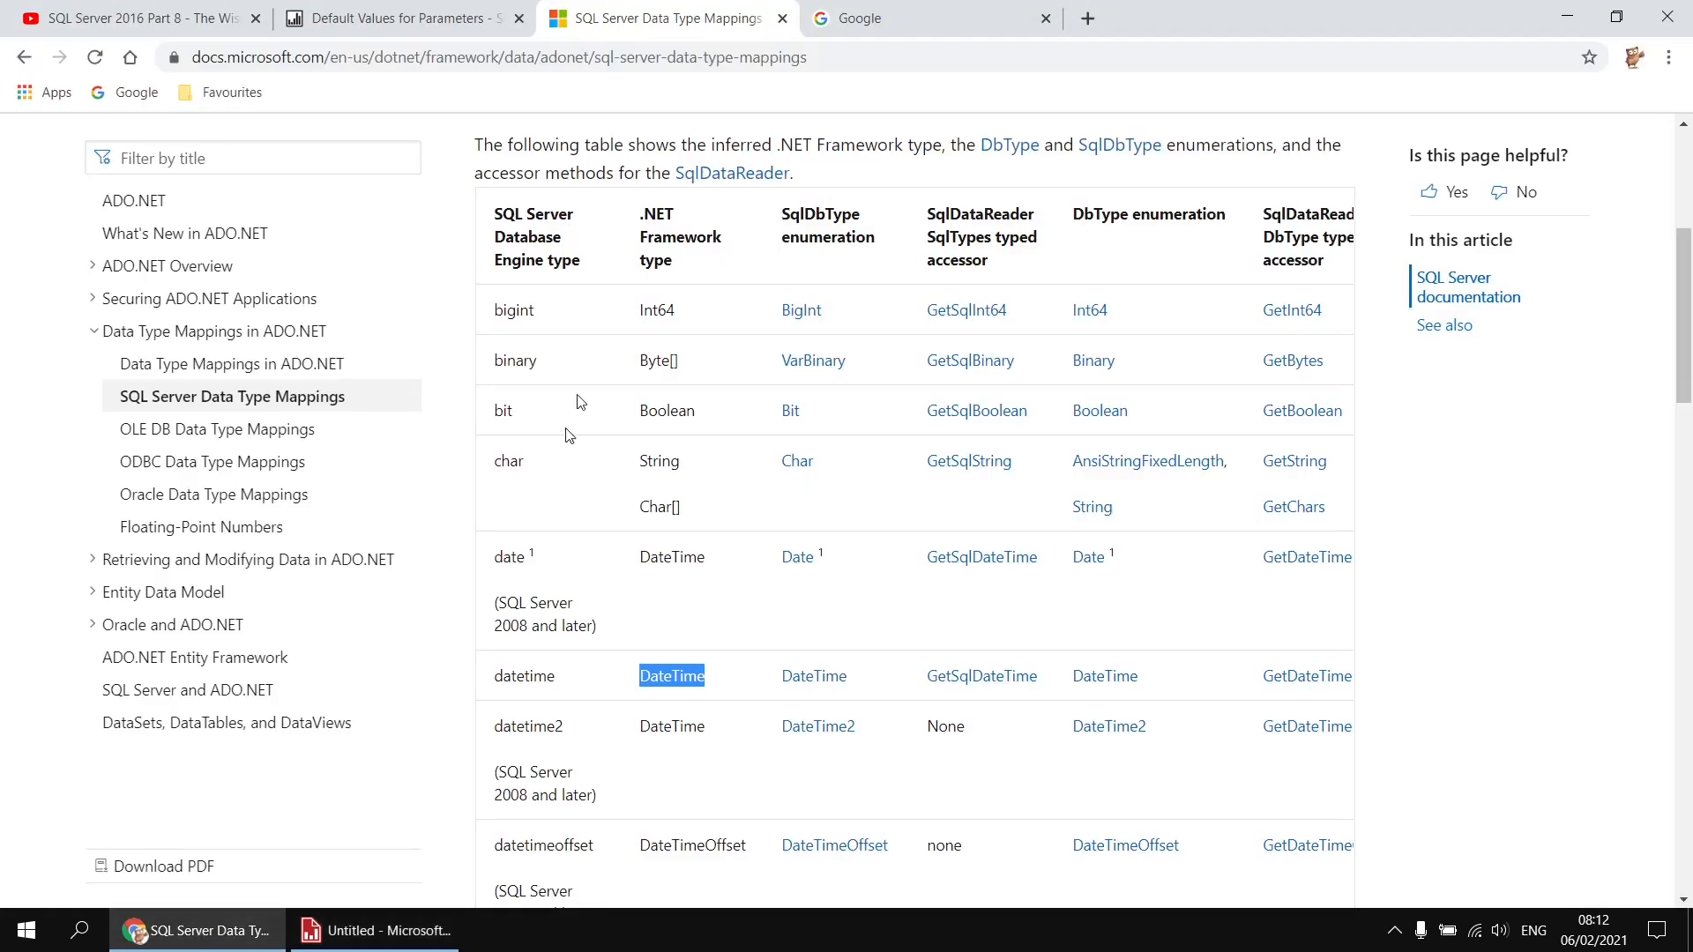
click(979, 11)
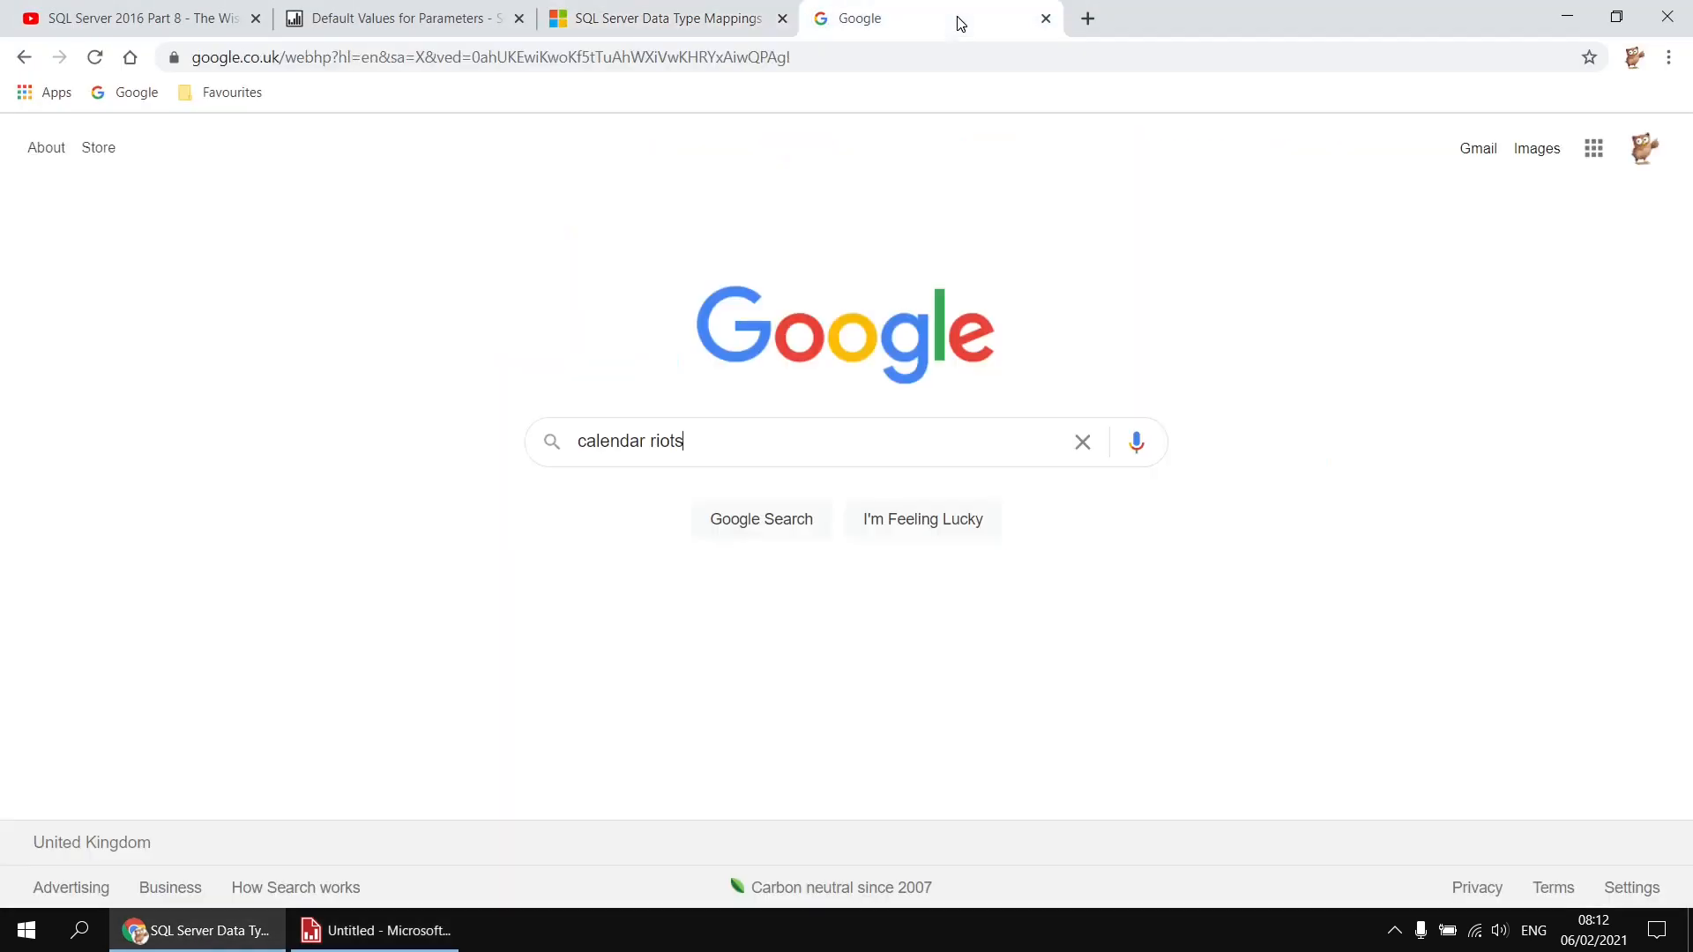
click(759, 523)
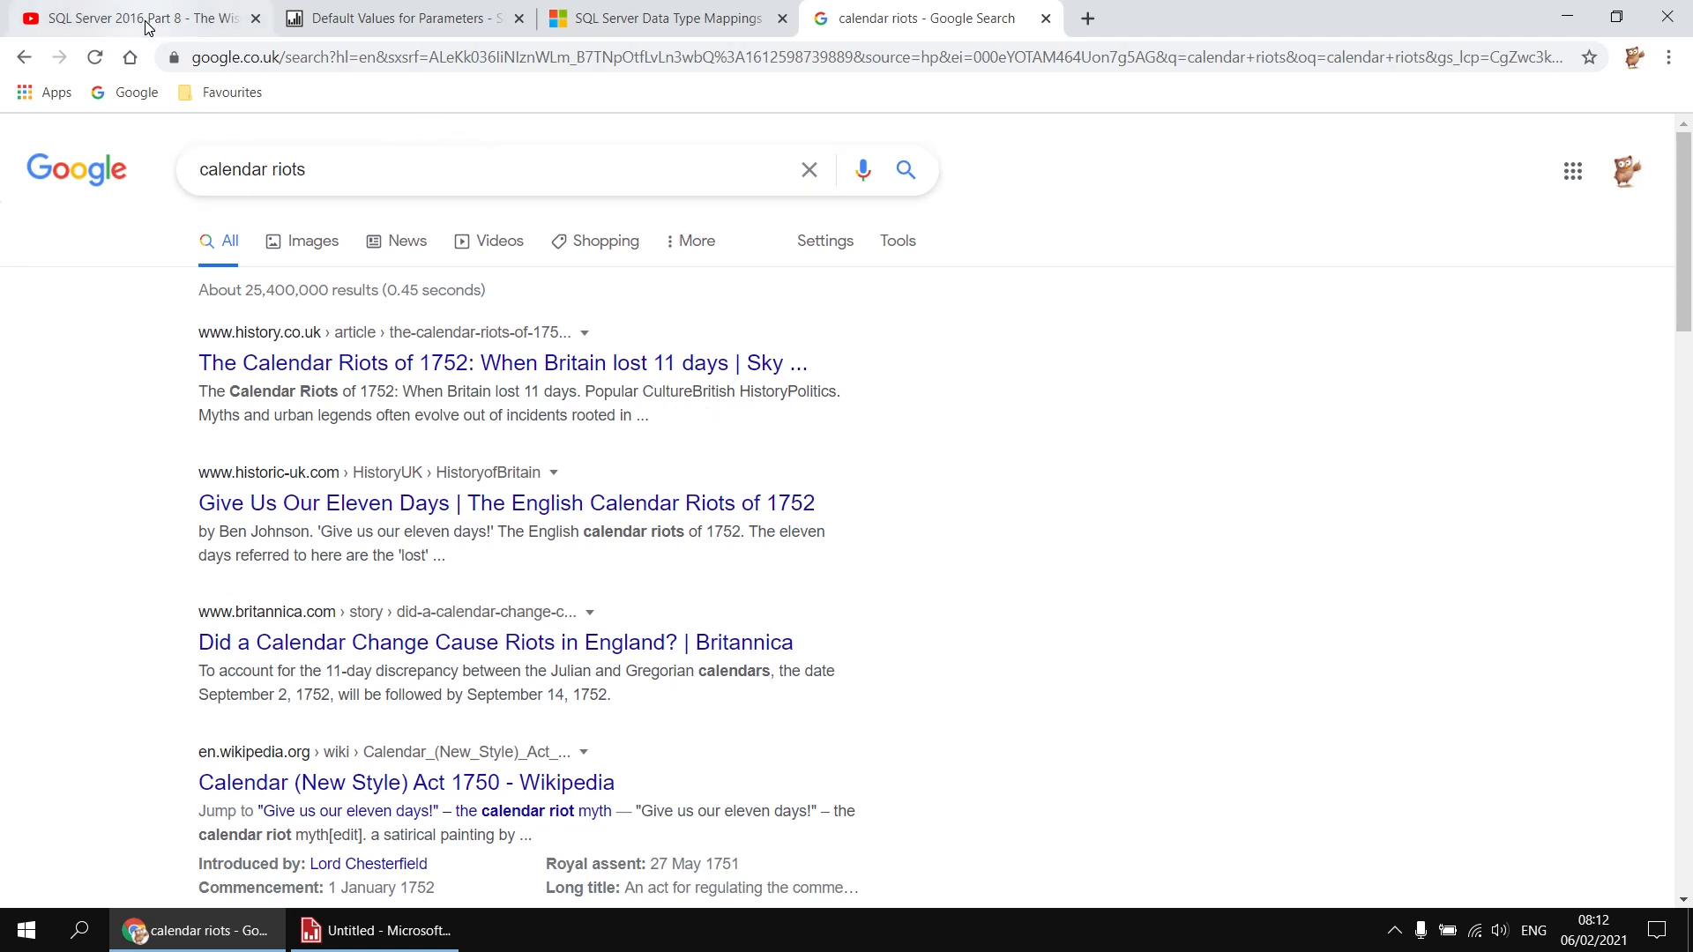
Switch back to Report Builder, dismiss the report processing error and return to the design view.
click(408, 943)
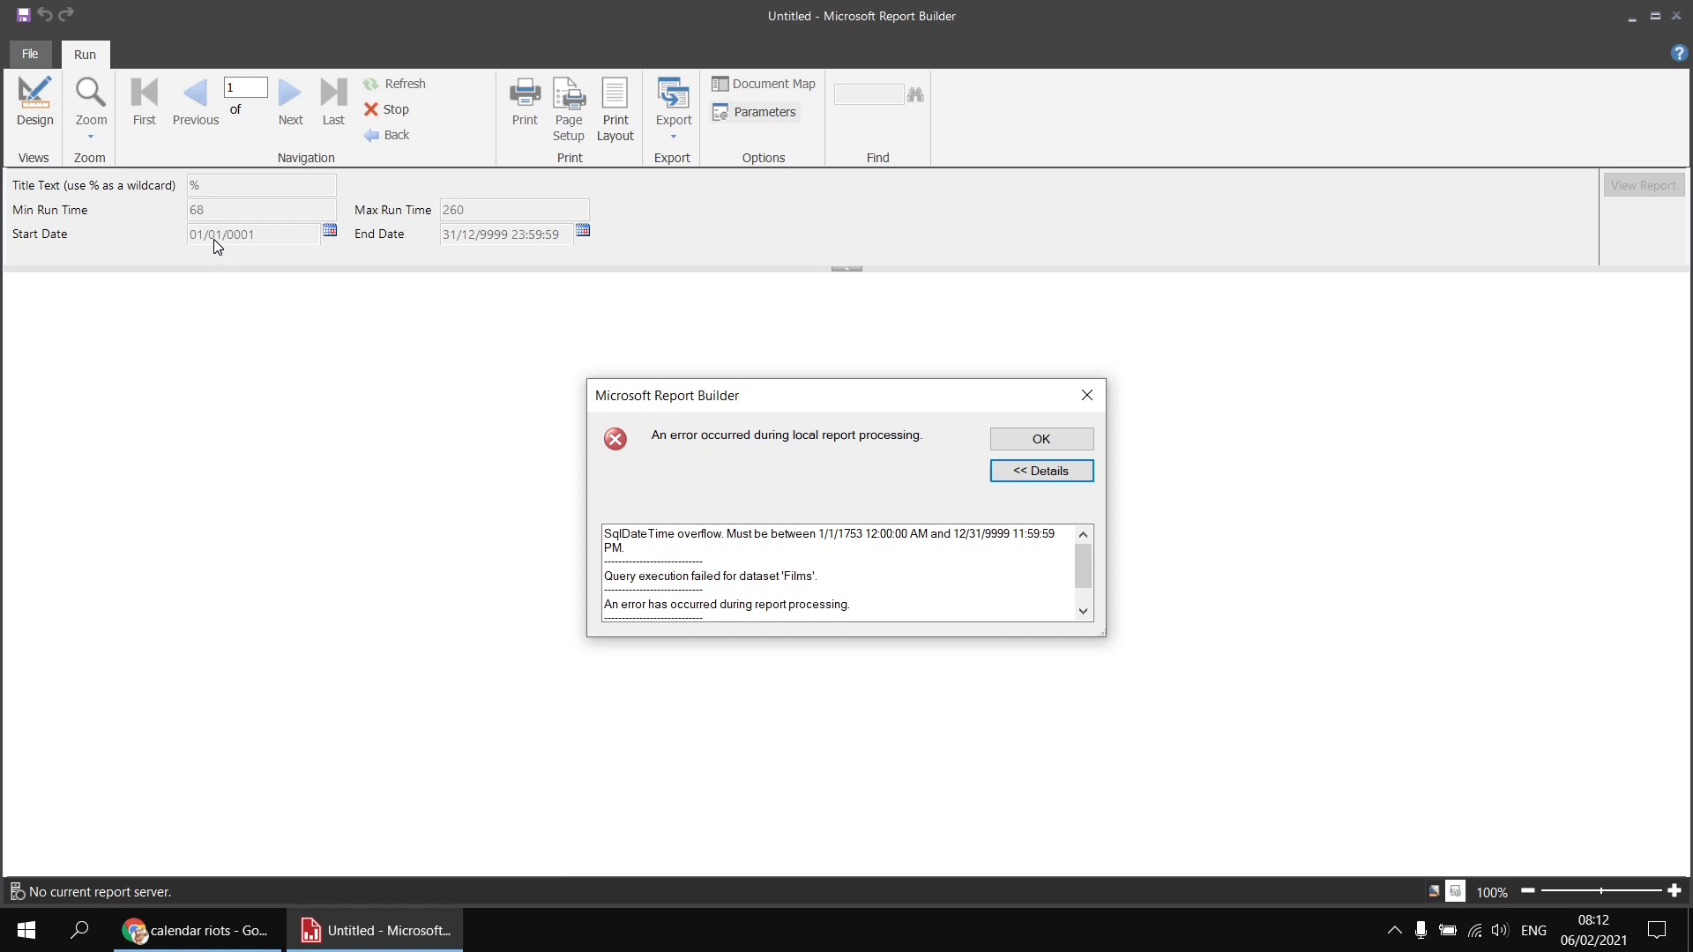
click(1057, 441)
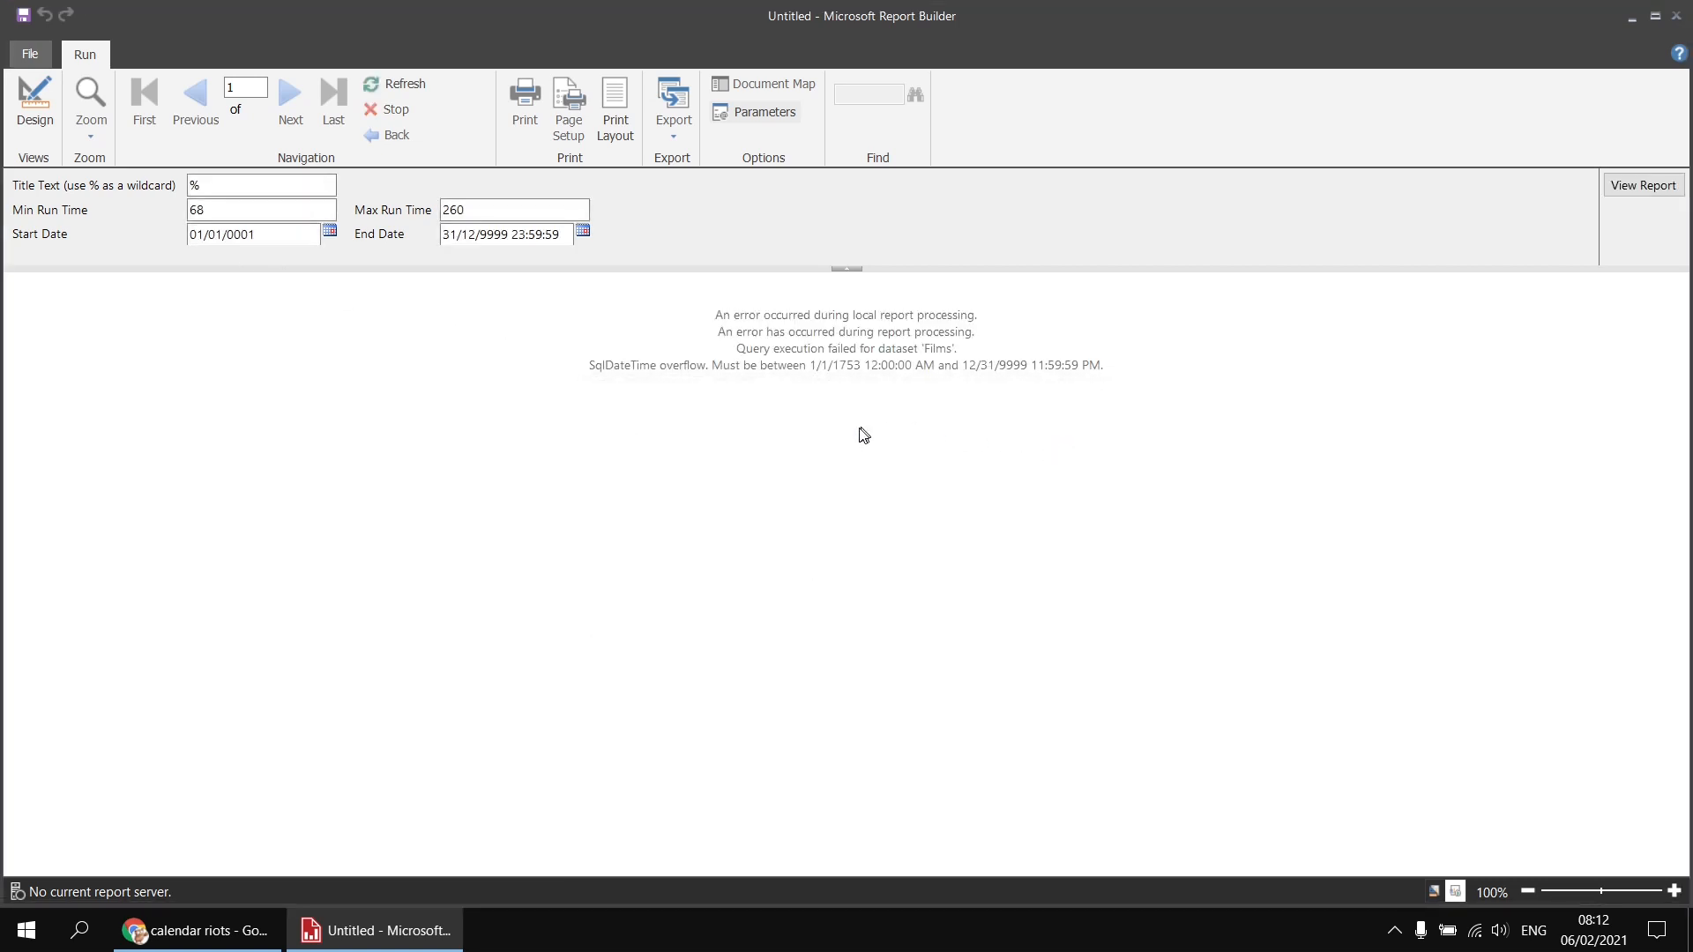
click(35, 98)
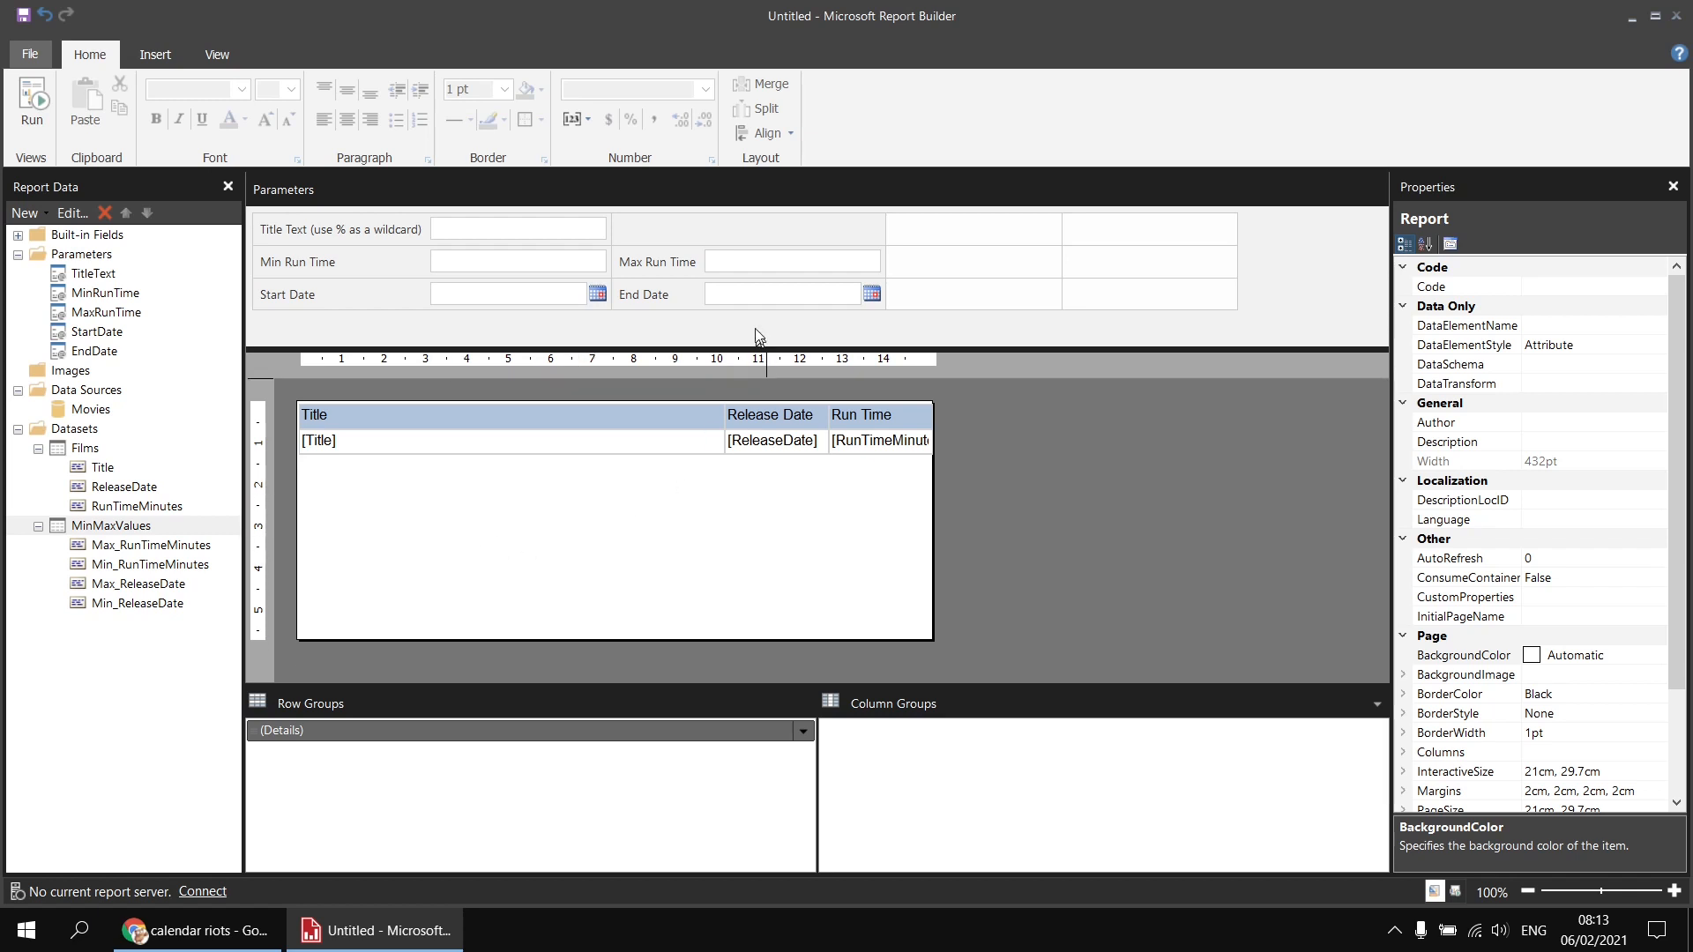
Open the EndDate parameter's default value expression and clear everything after the equals sign.
double_click(656, 296)
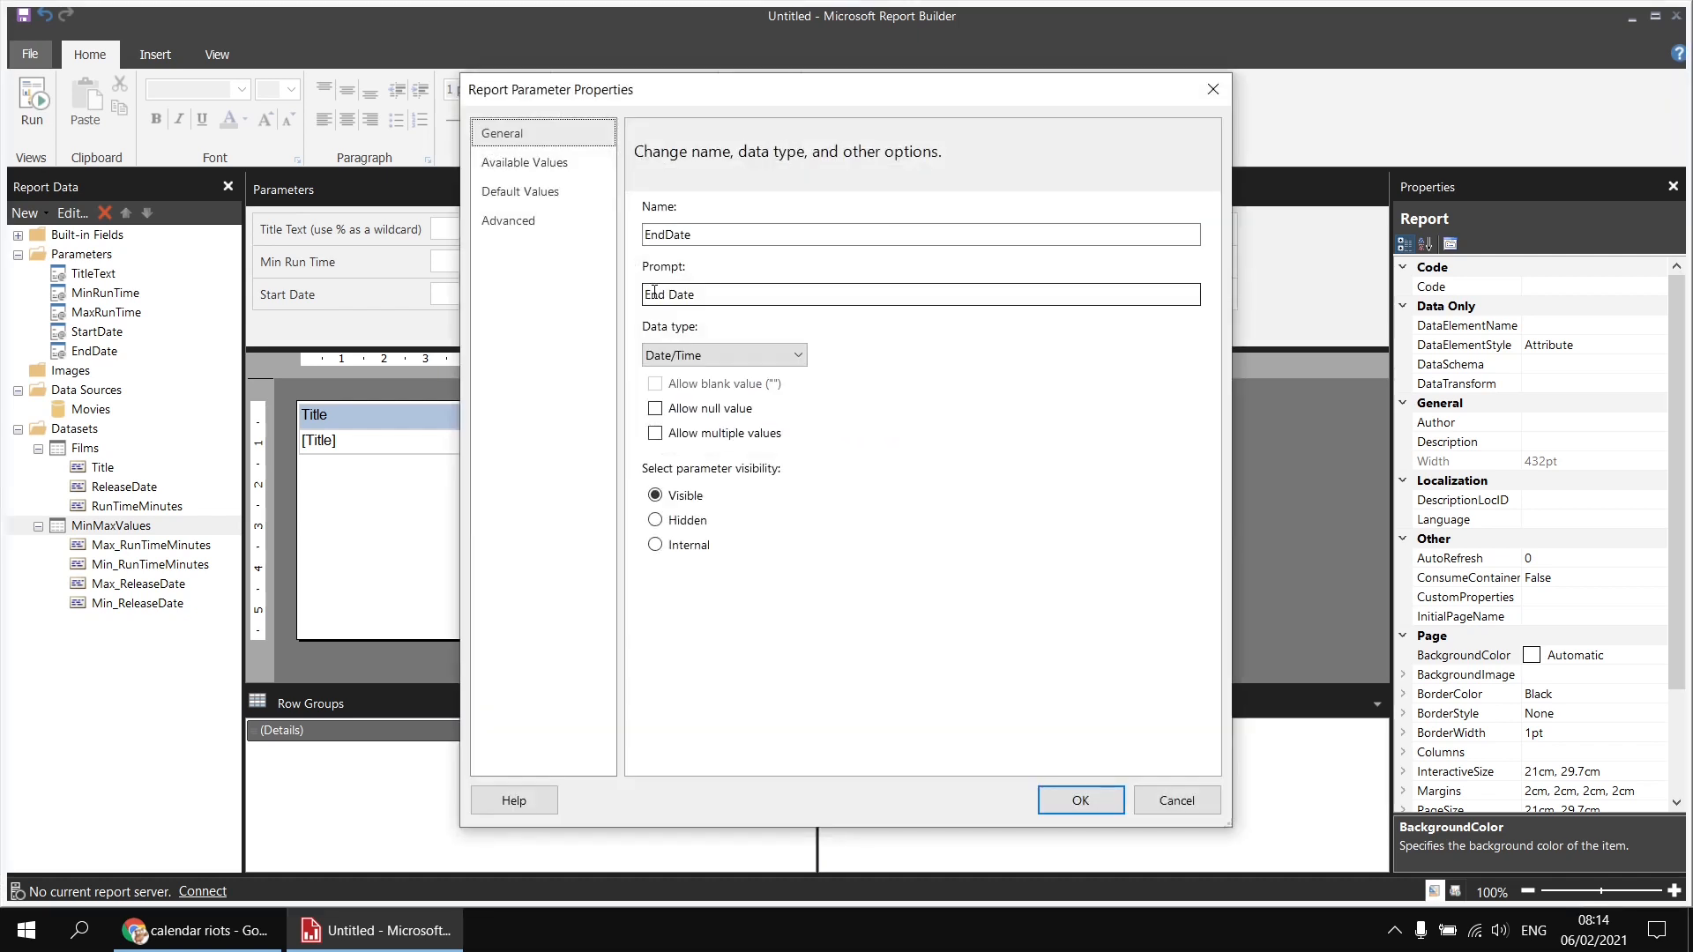
click(524, 192)
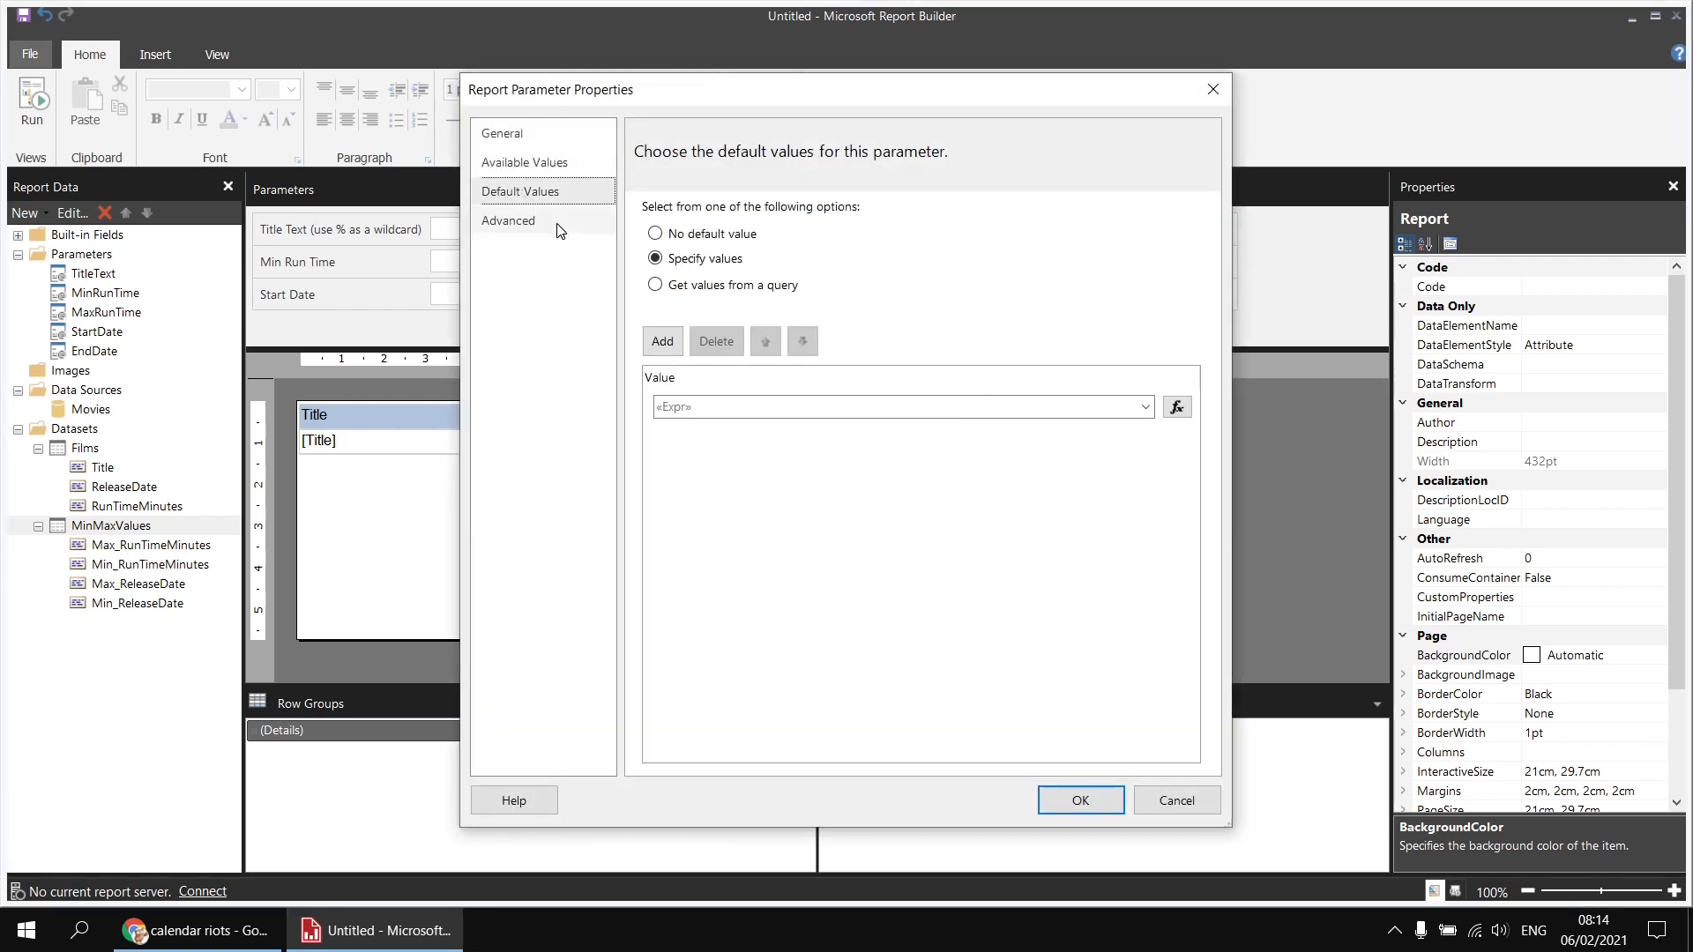
click(1182, 407)
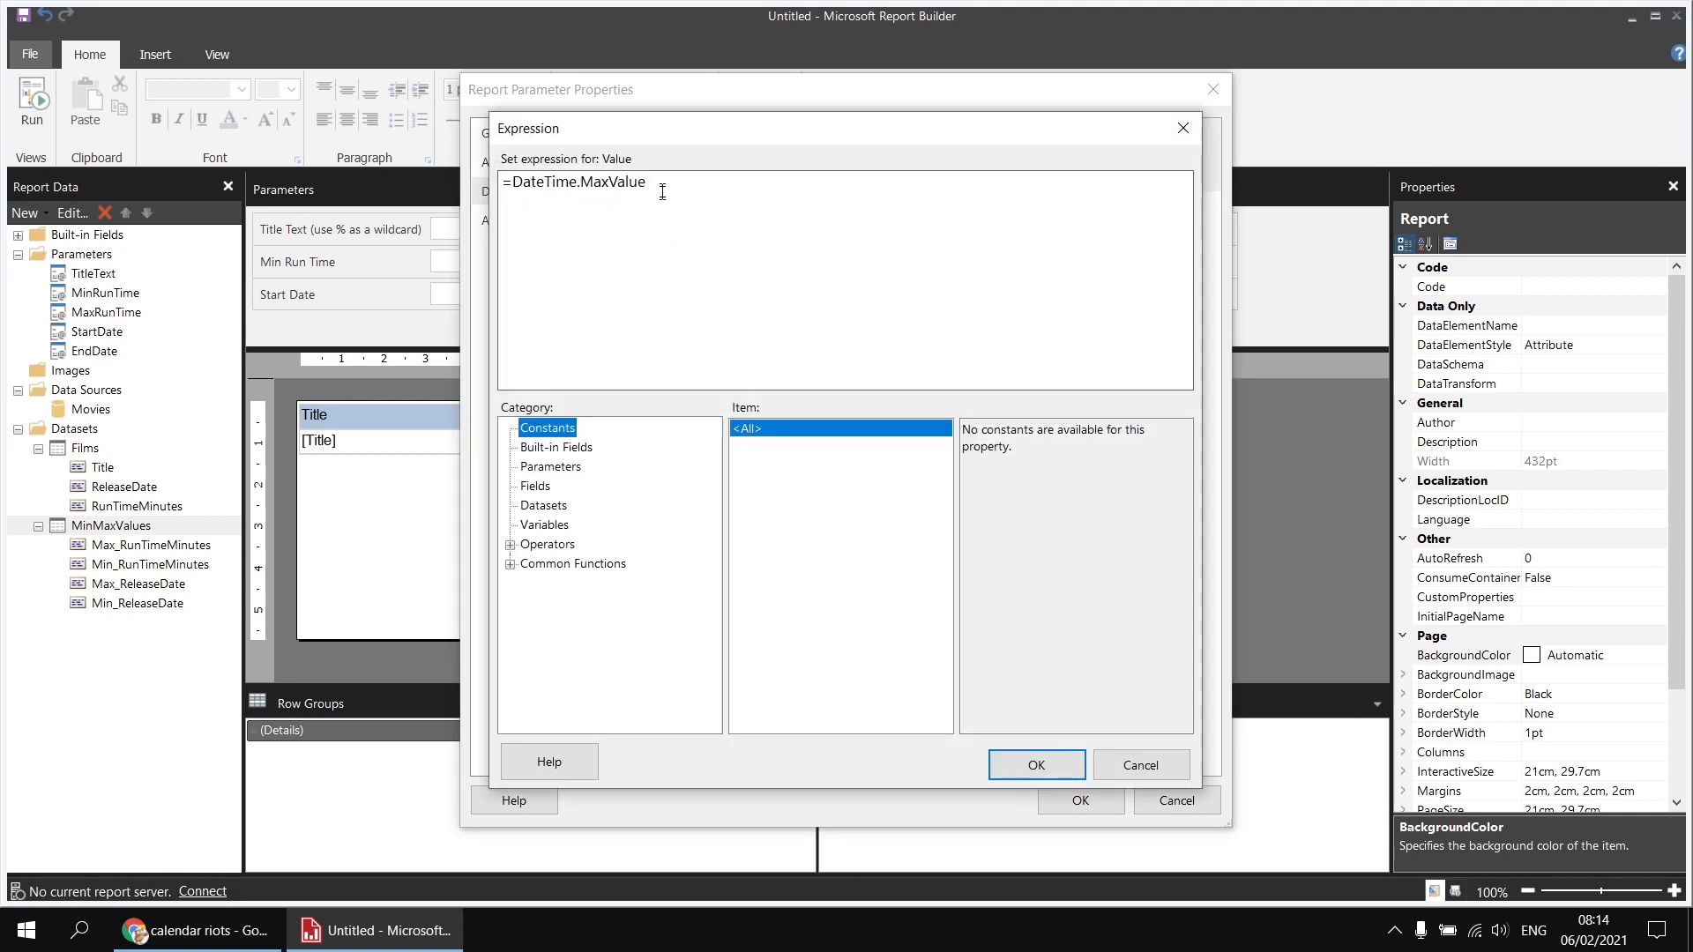
drag(662, 183, 513, 181)
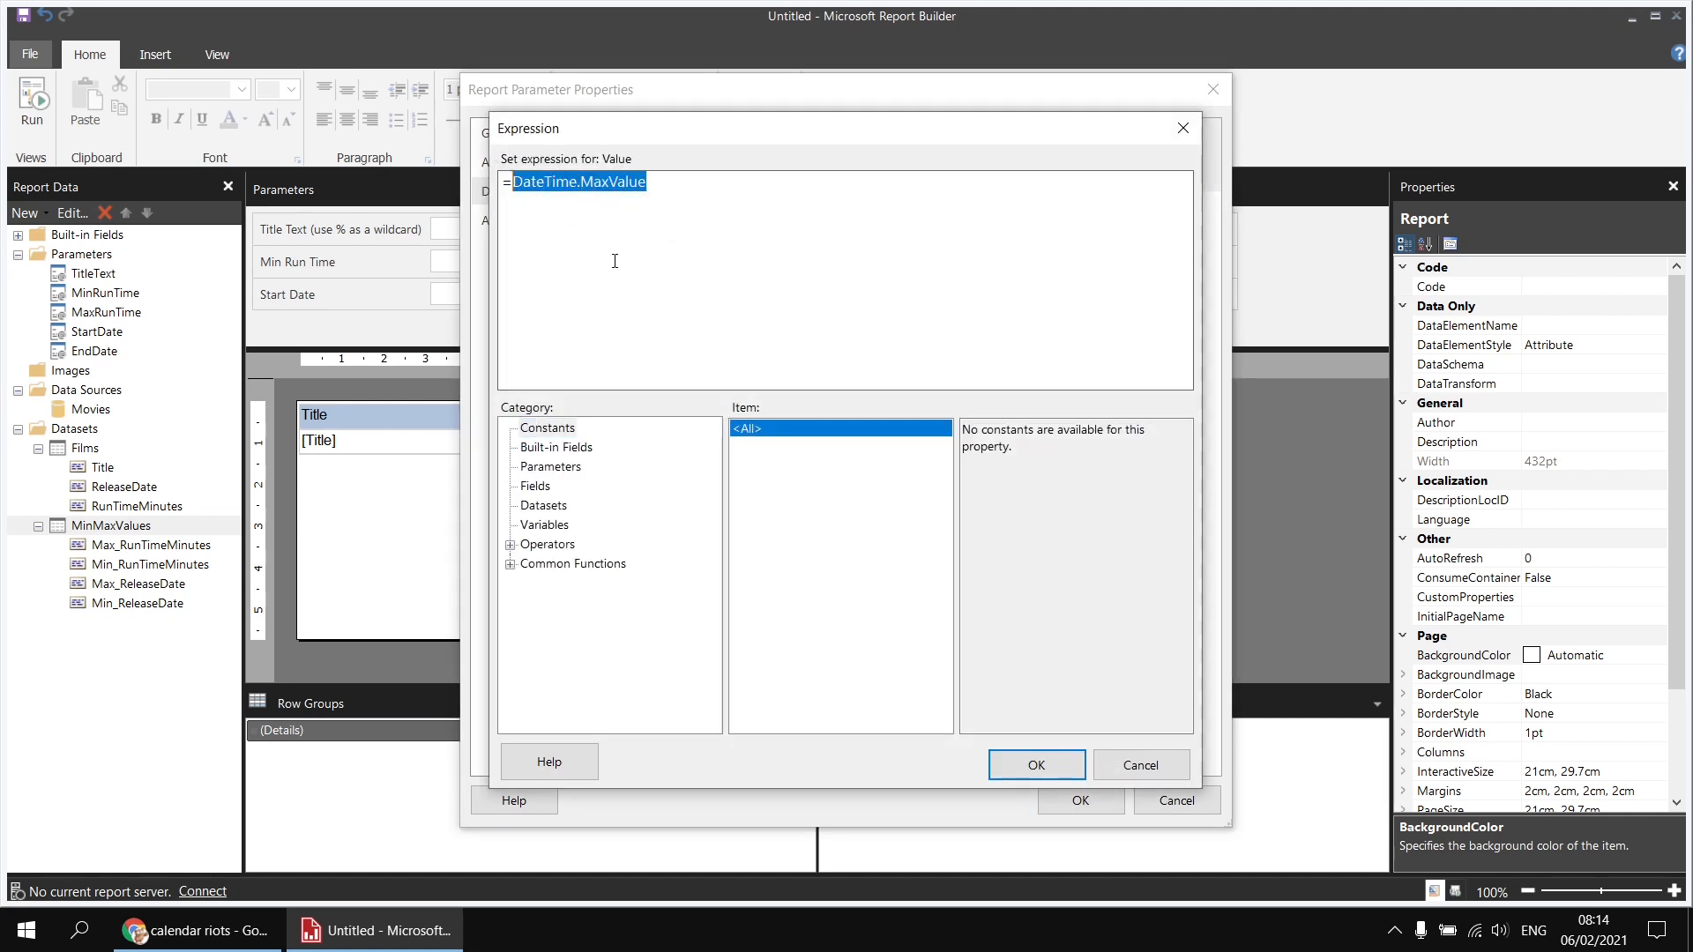
key(Delete)
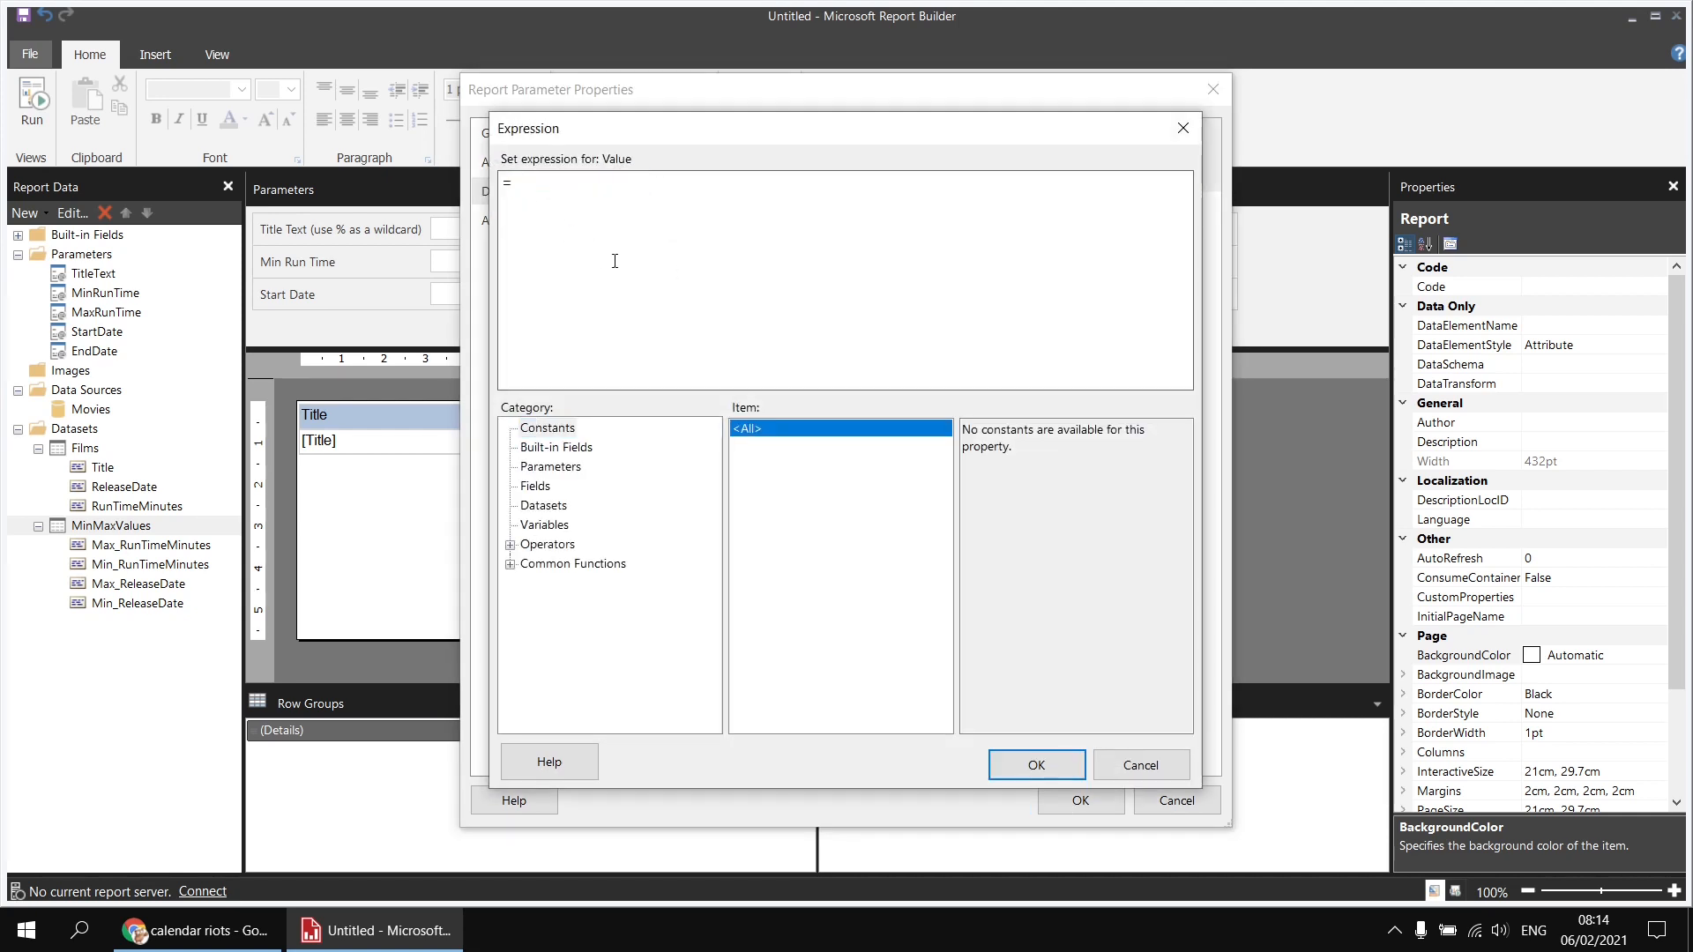
Complete the EndDate default as =Today() using the Date & Time common functions, and save the parameter.
click(564, 565)
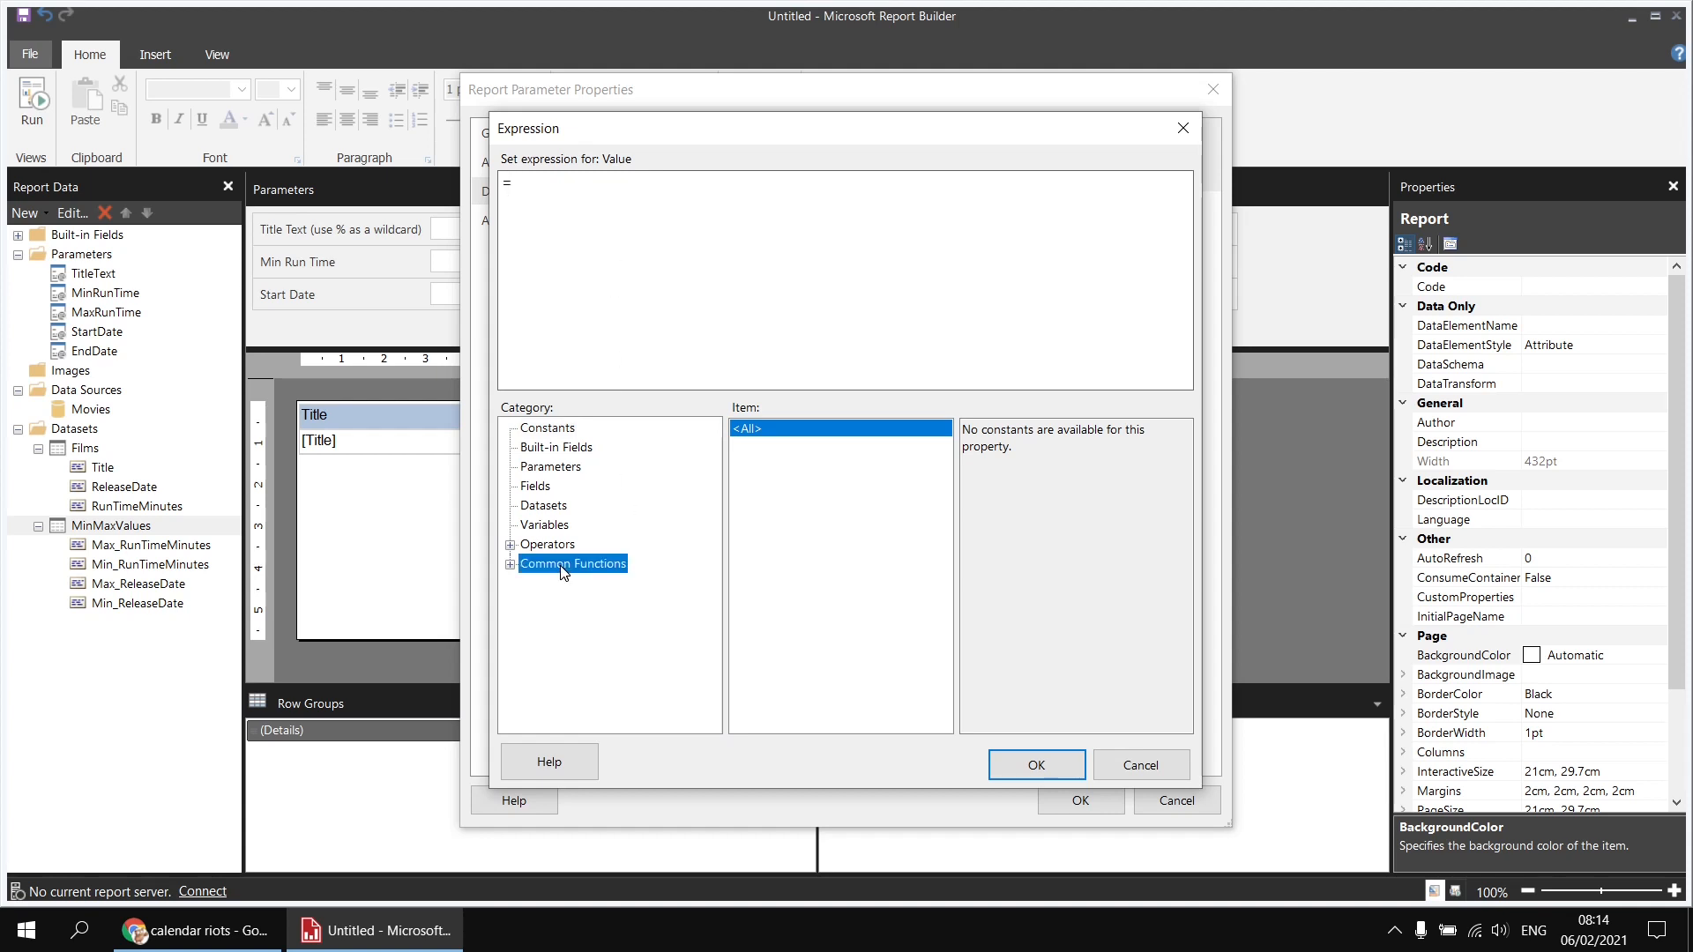
click(510, 565)
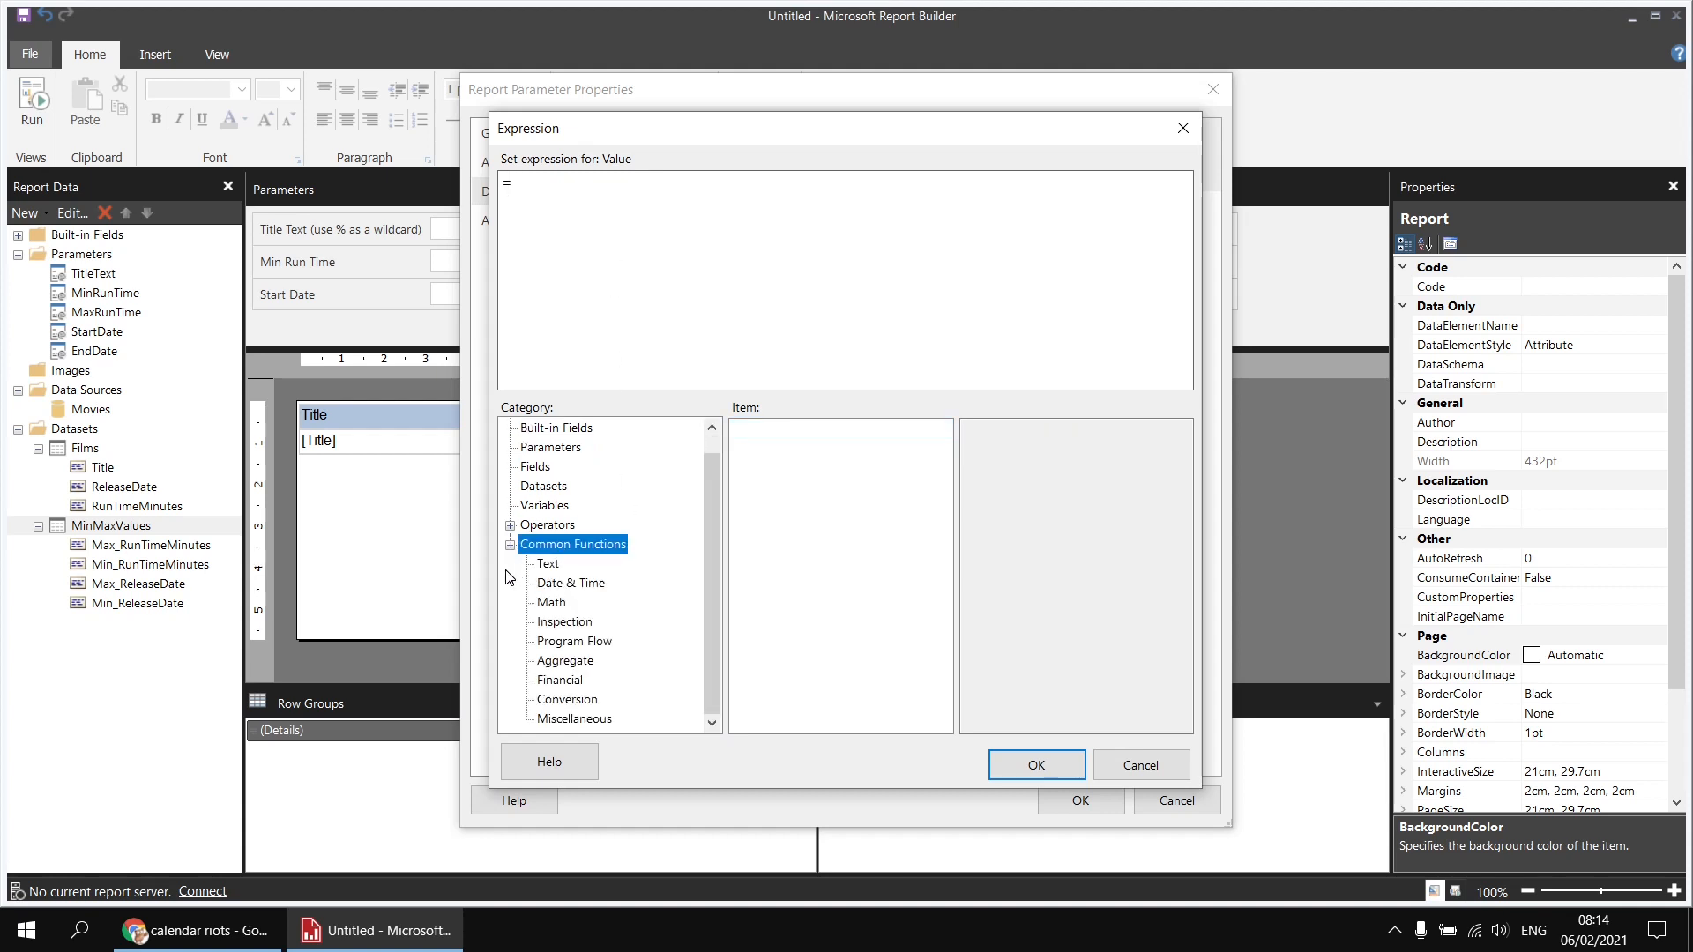
click(573, 584)
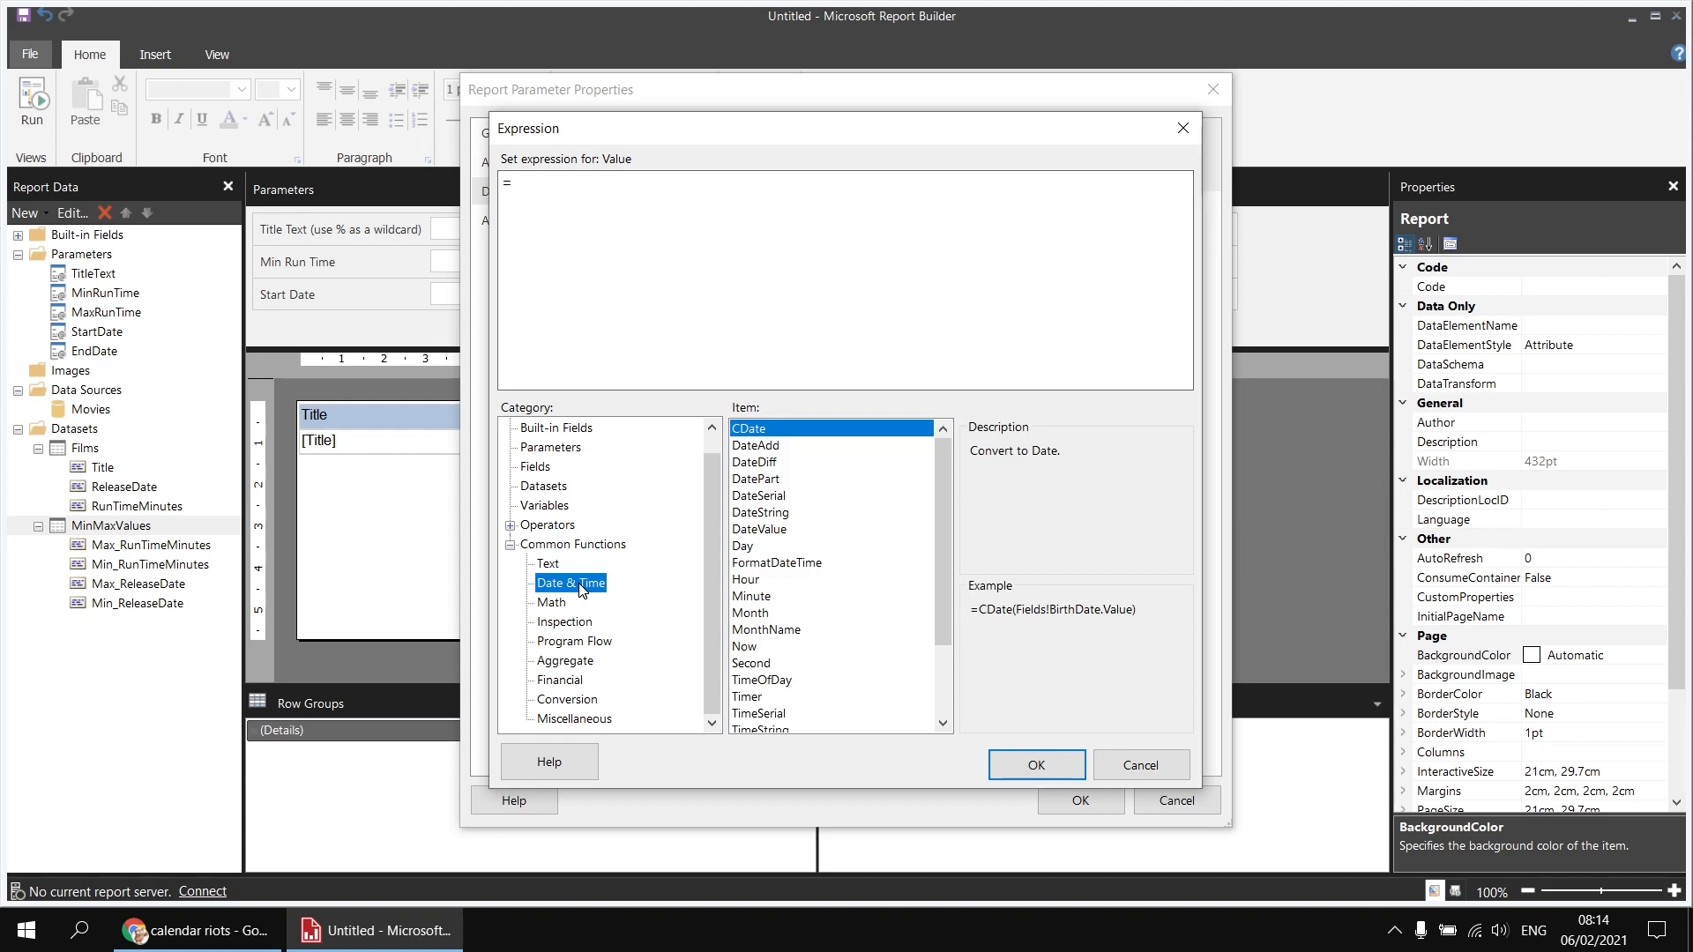
drag(940, 531, 938, 573)
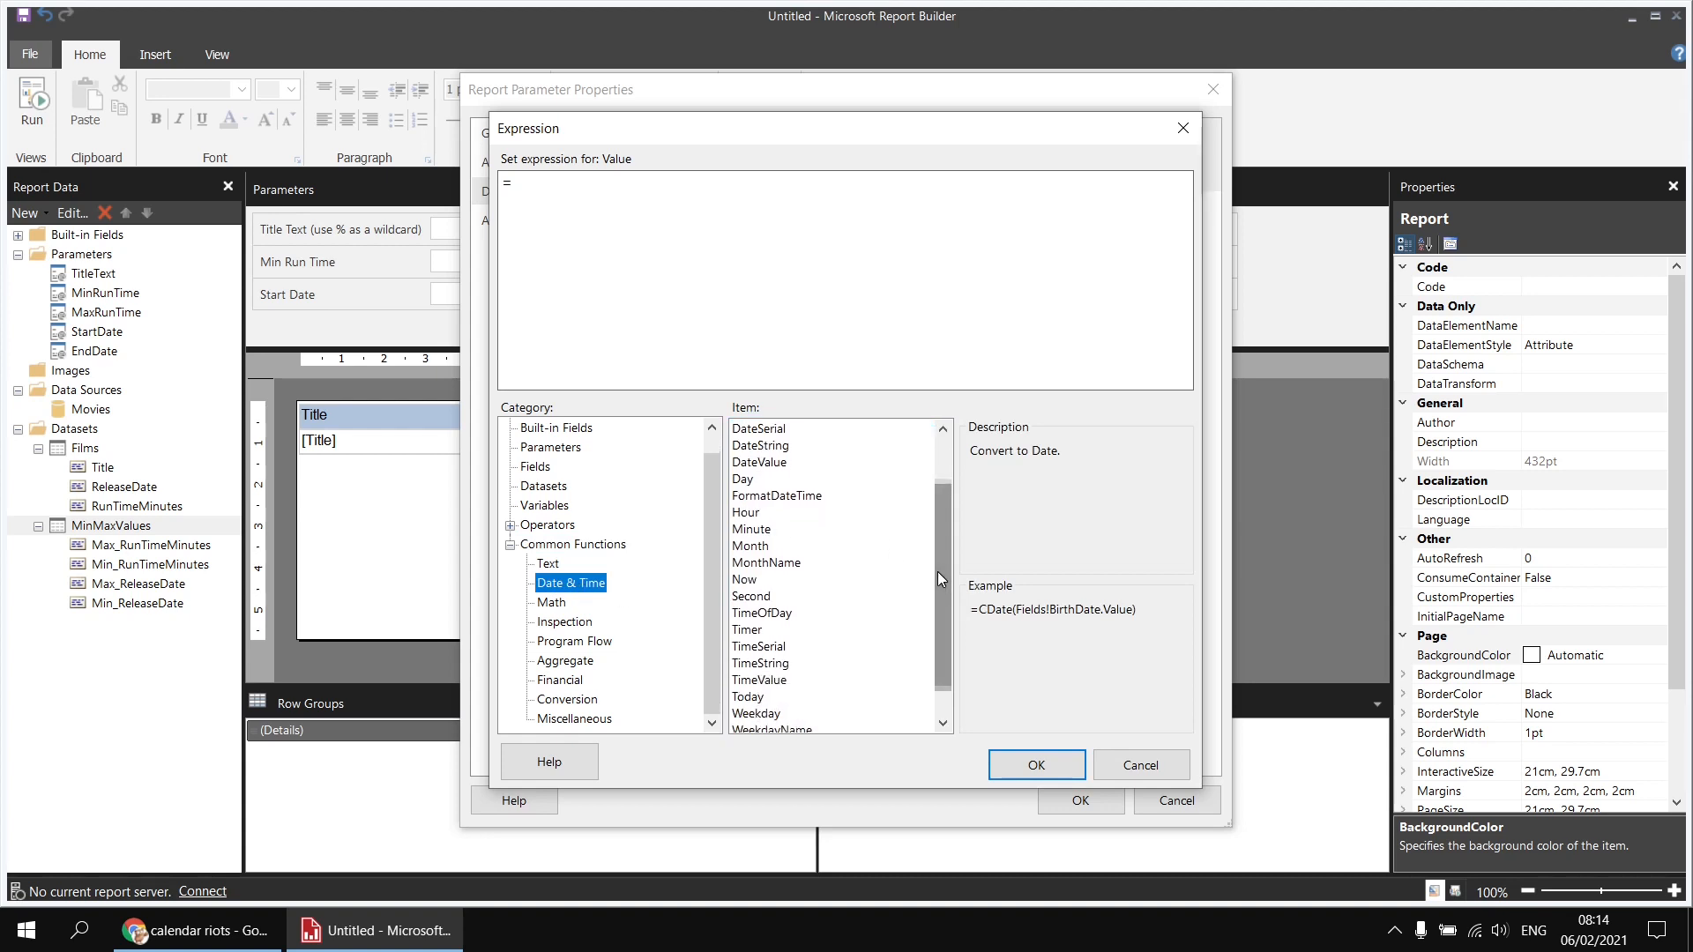
click(759, 701)
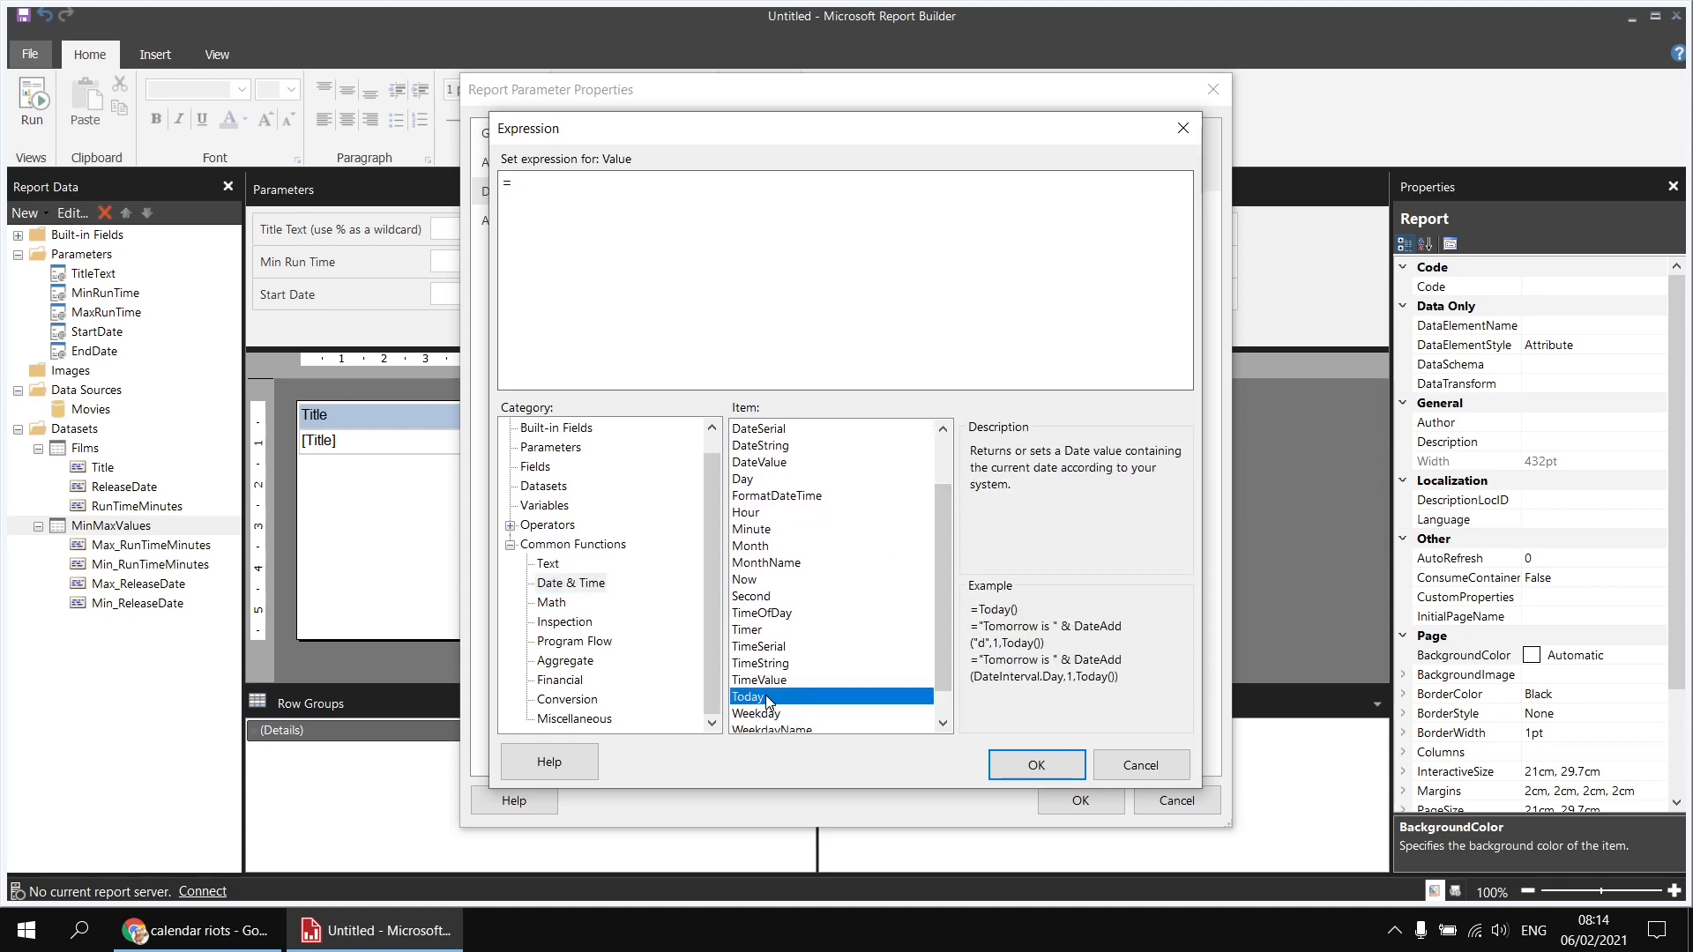
double_click(768, 701)
text())
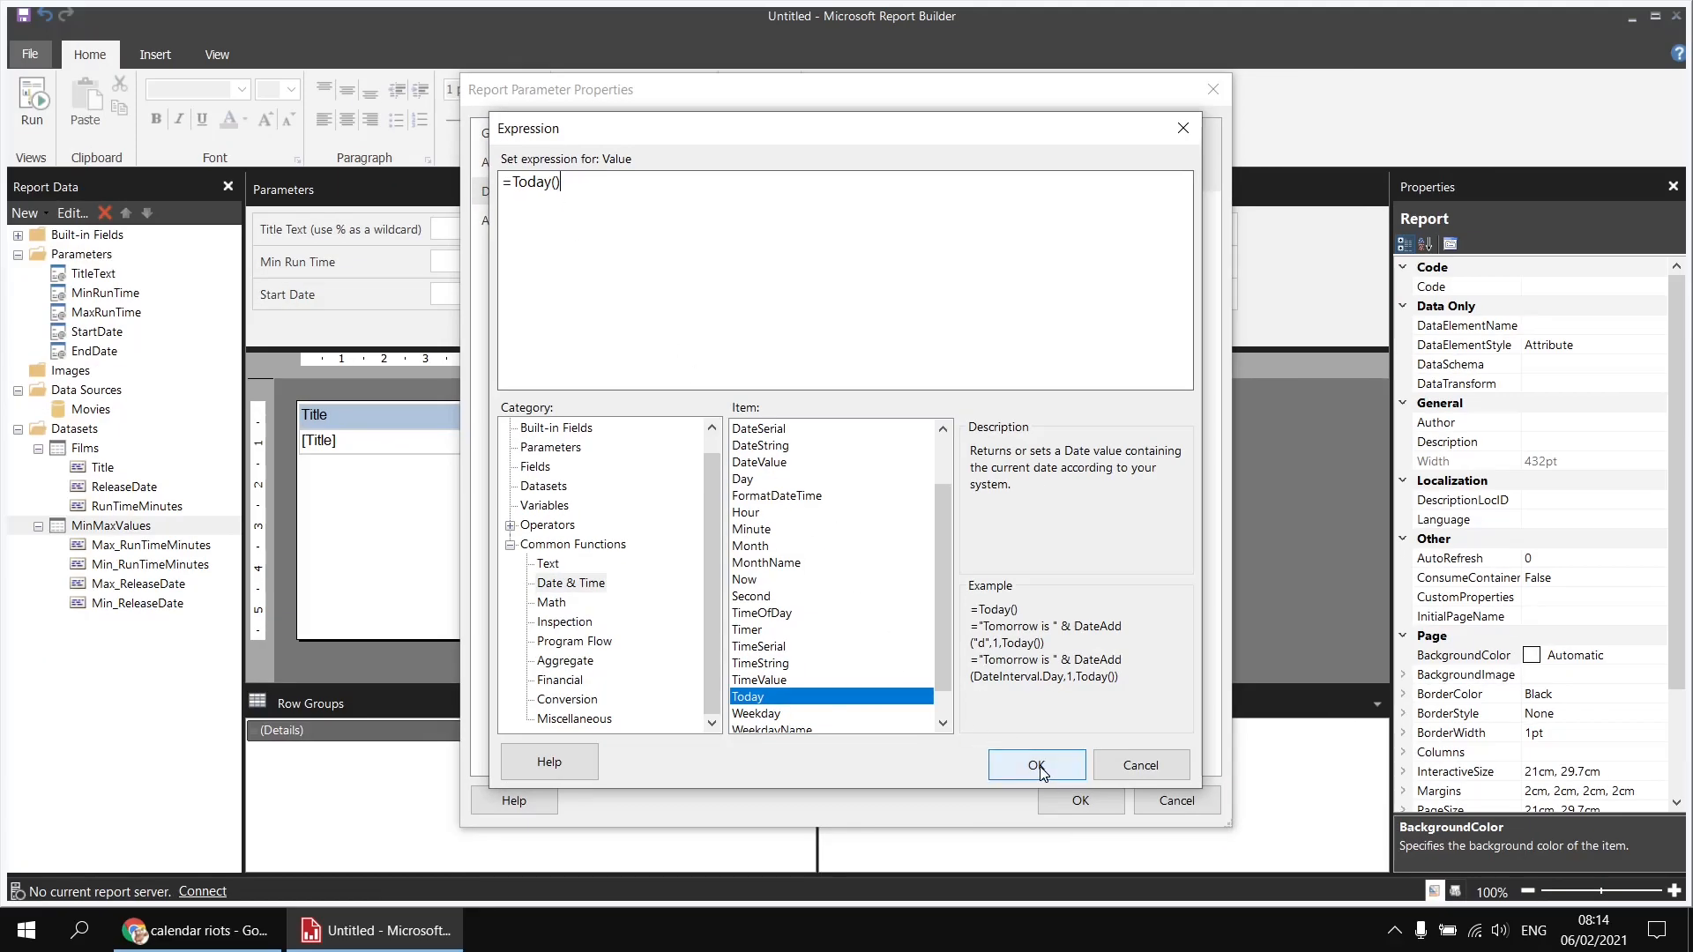
click(1037, 766)
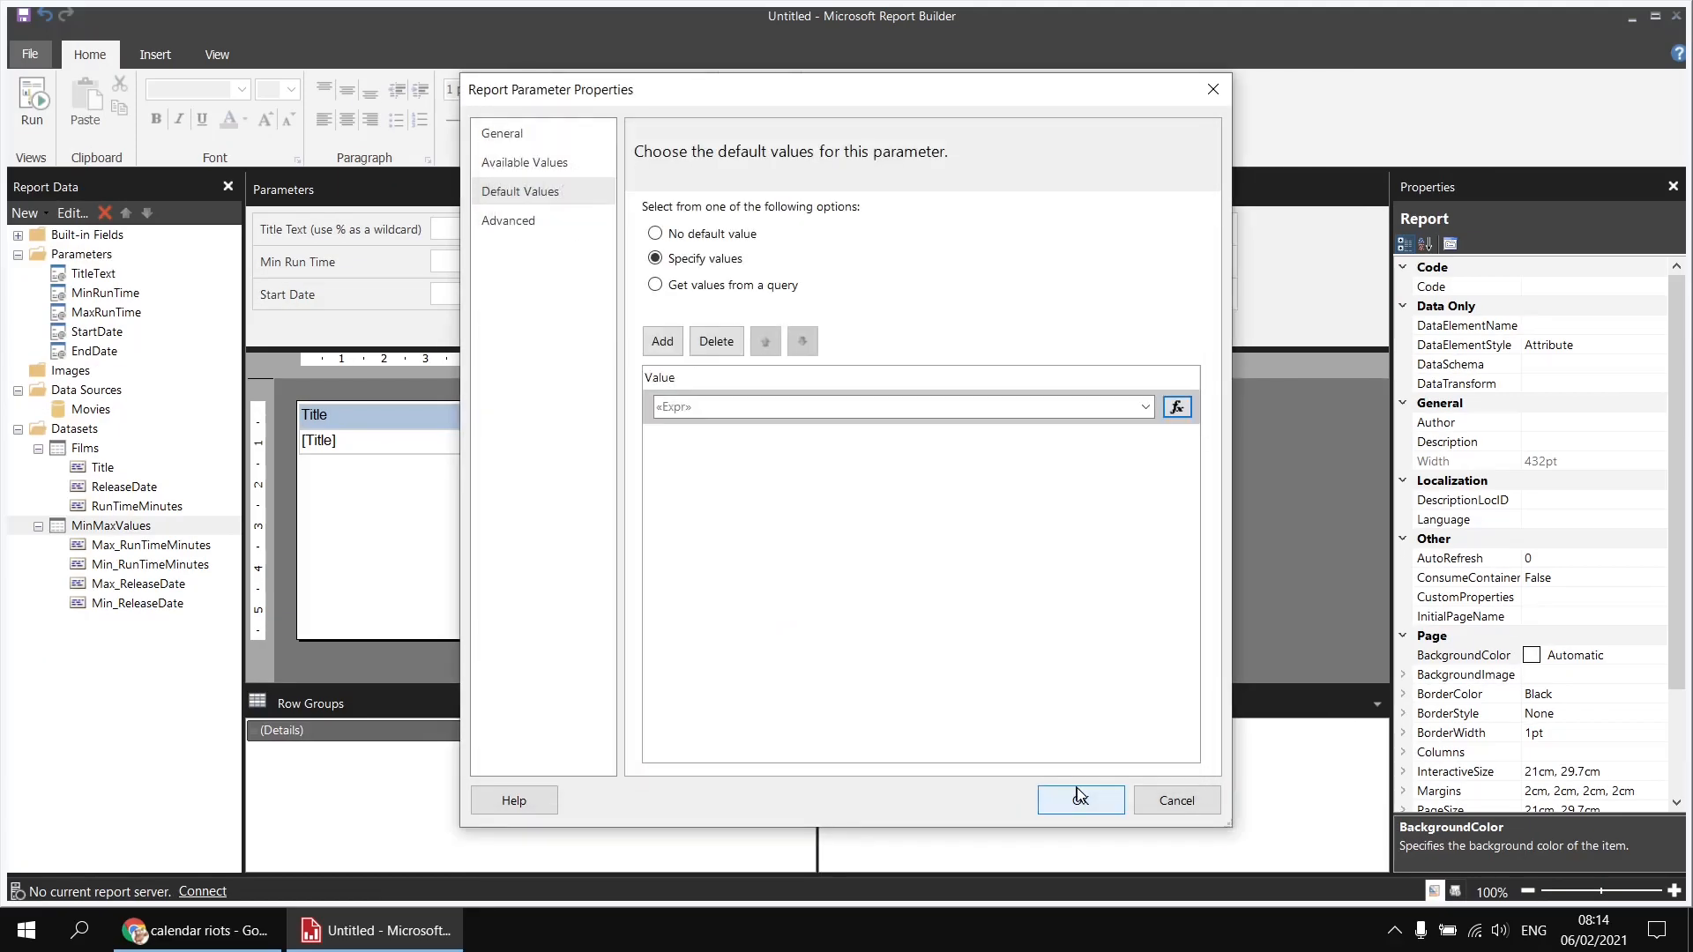
click(1081, 801)
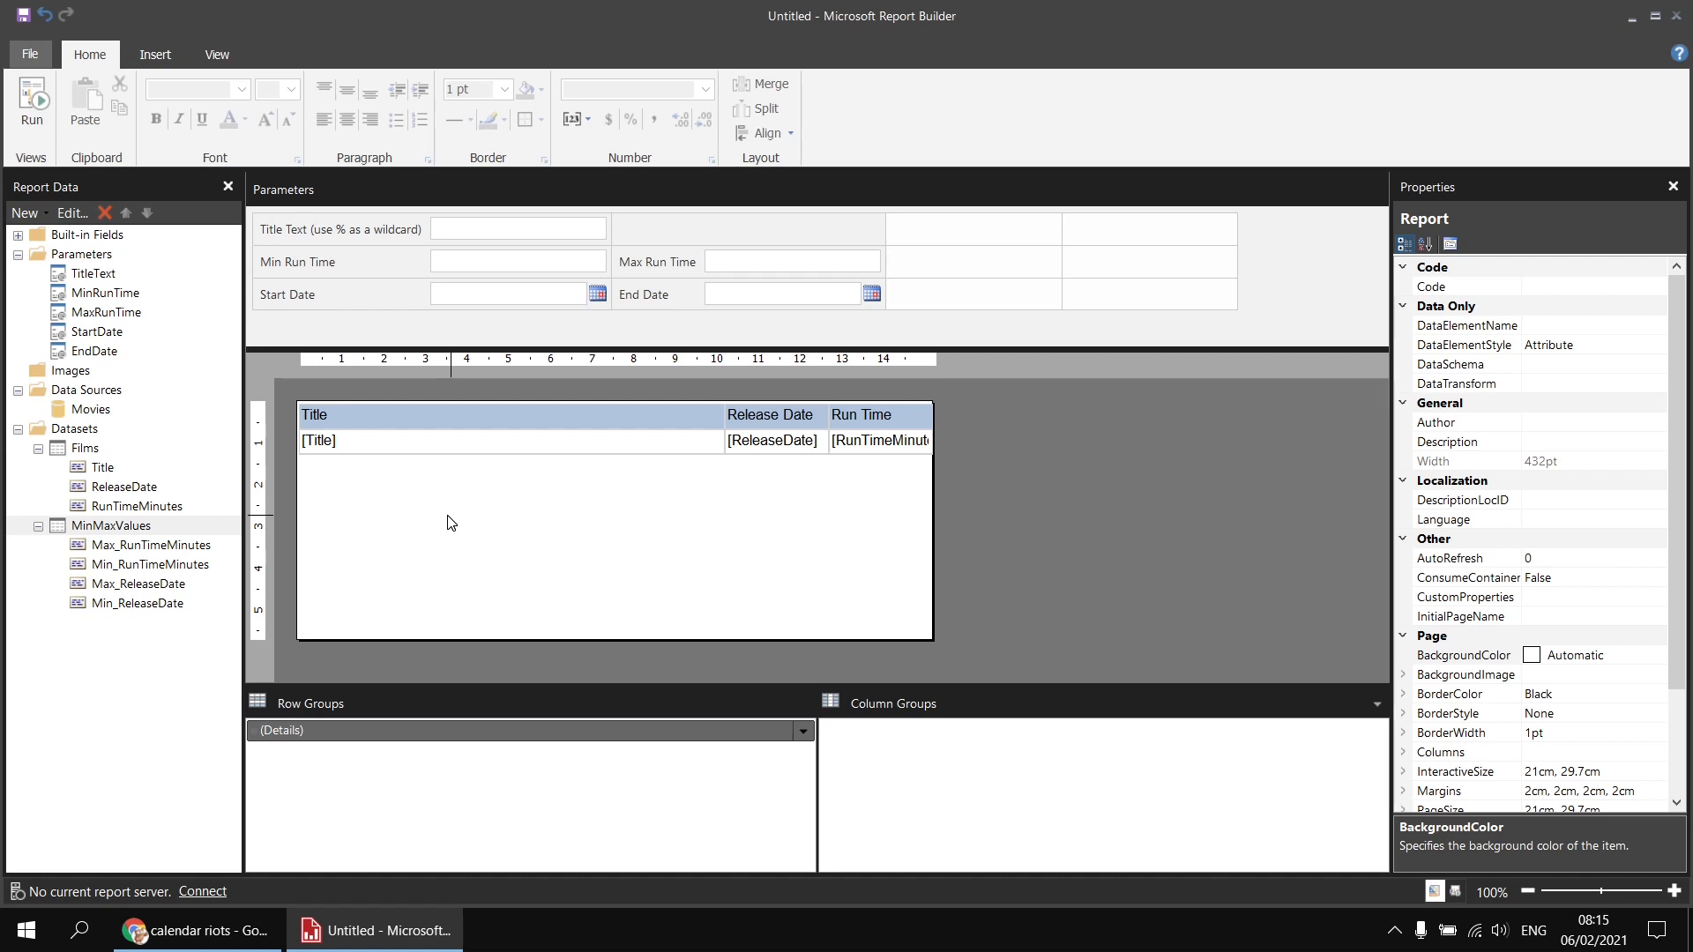
Open the StartDate parameter's default value expression and clear everything after the equals sign.
double_click(292, 297)
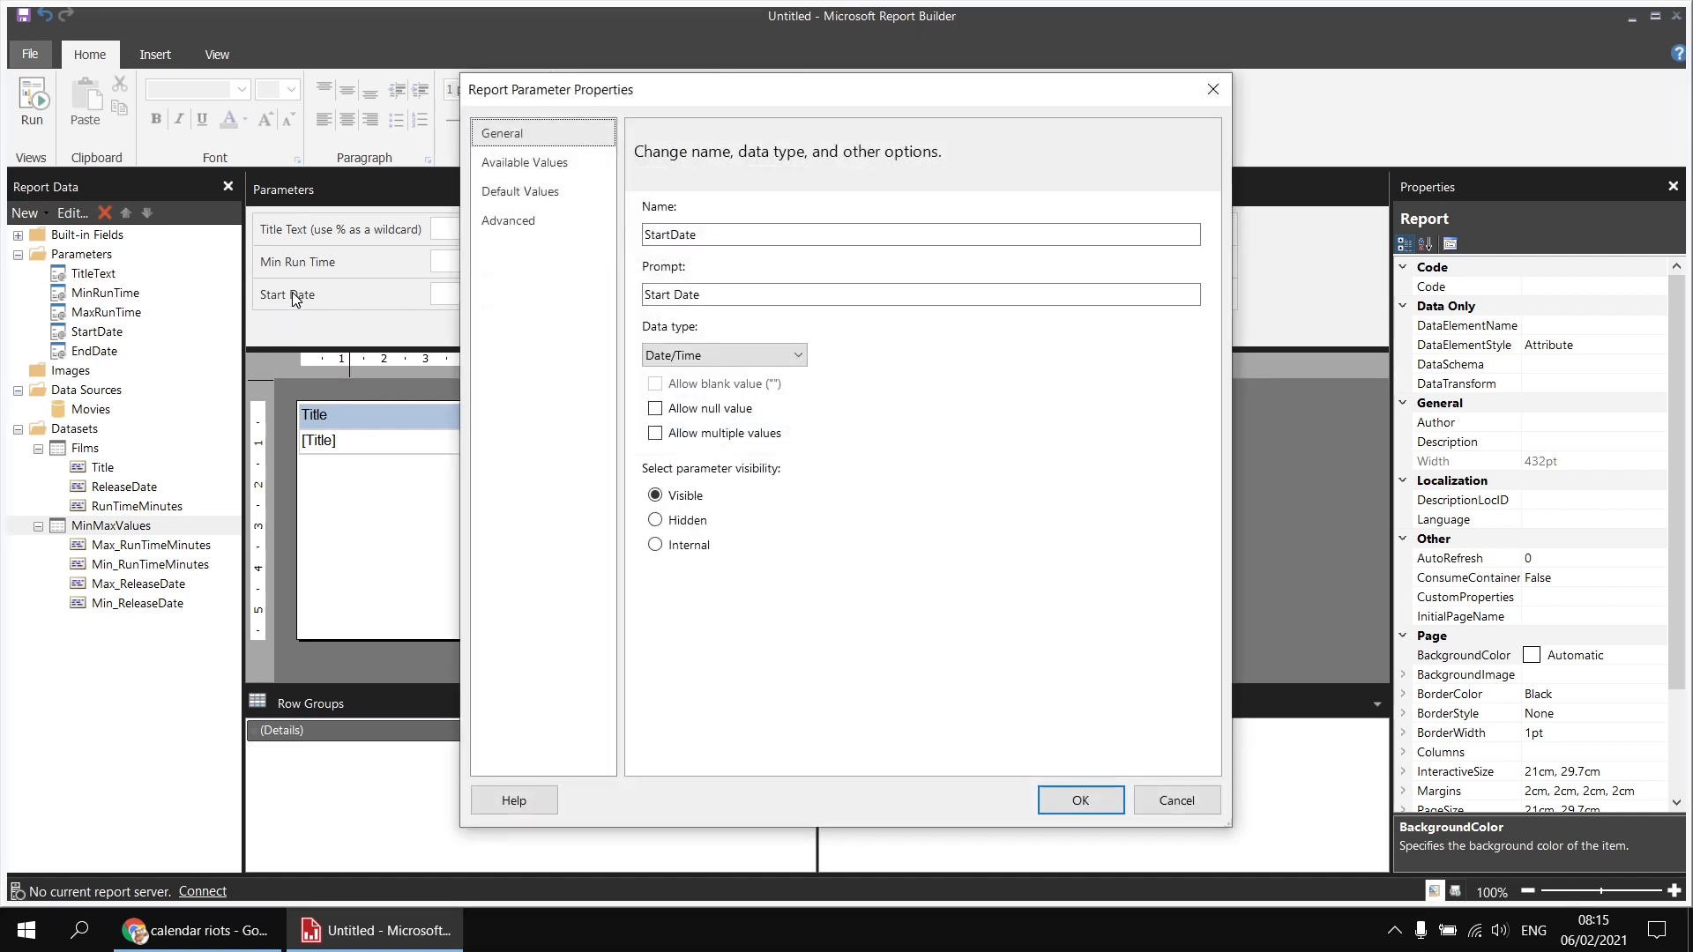
click(530, 192)
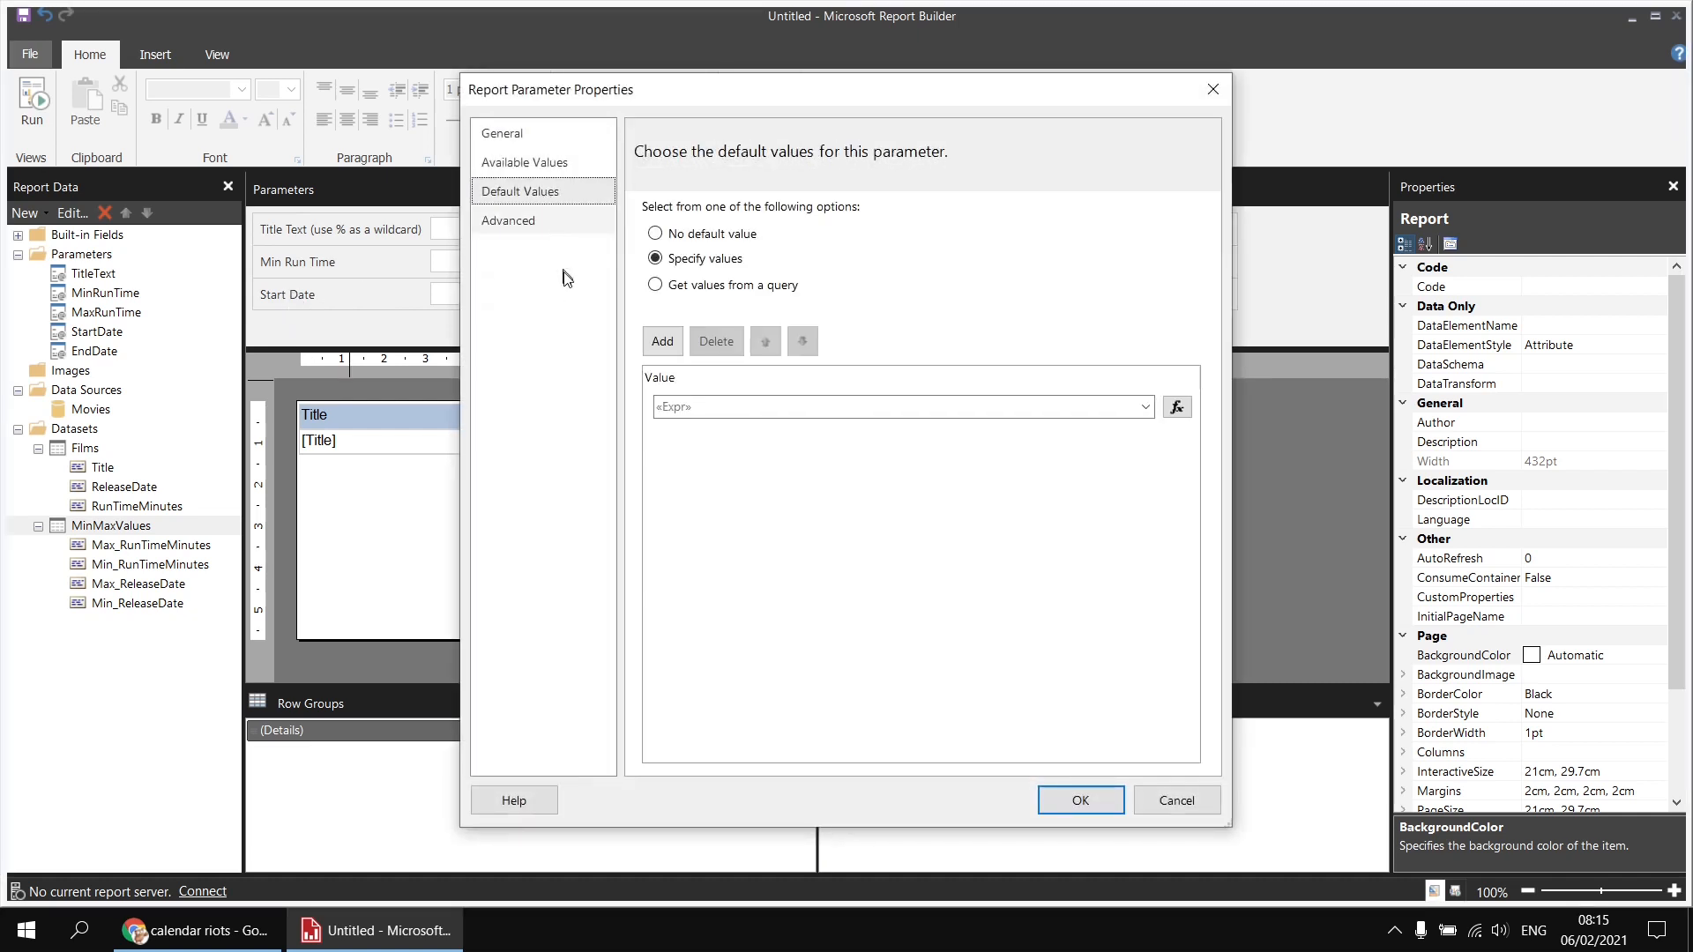
click(1178, 406)
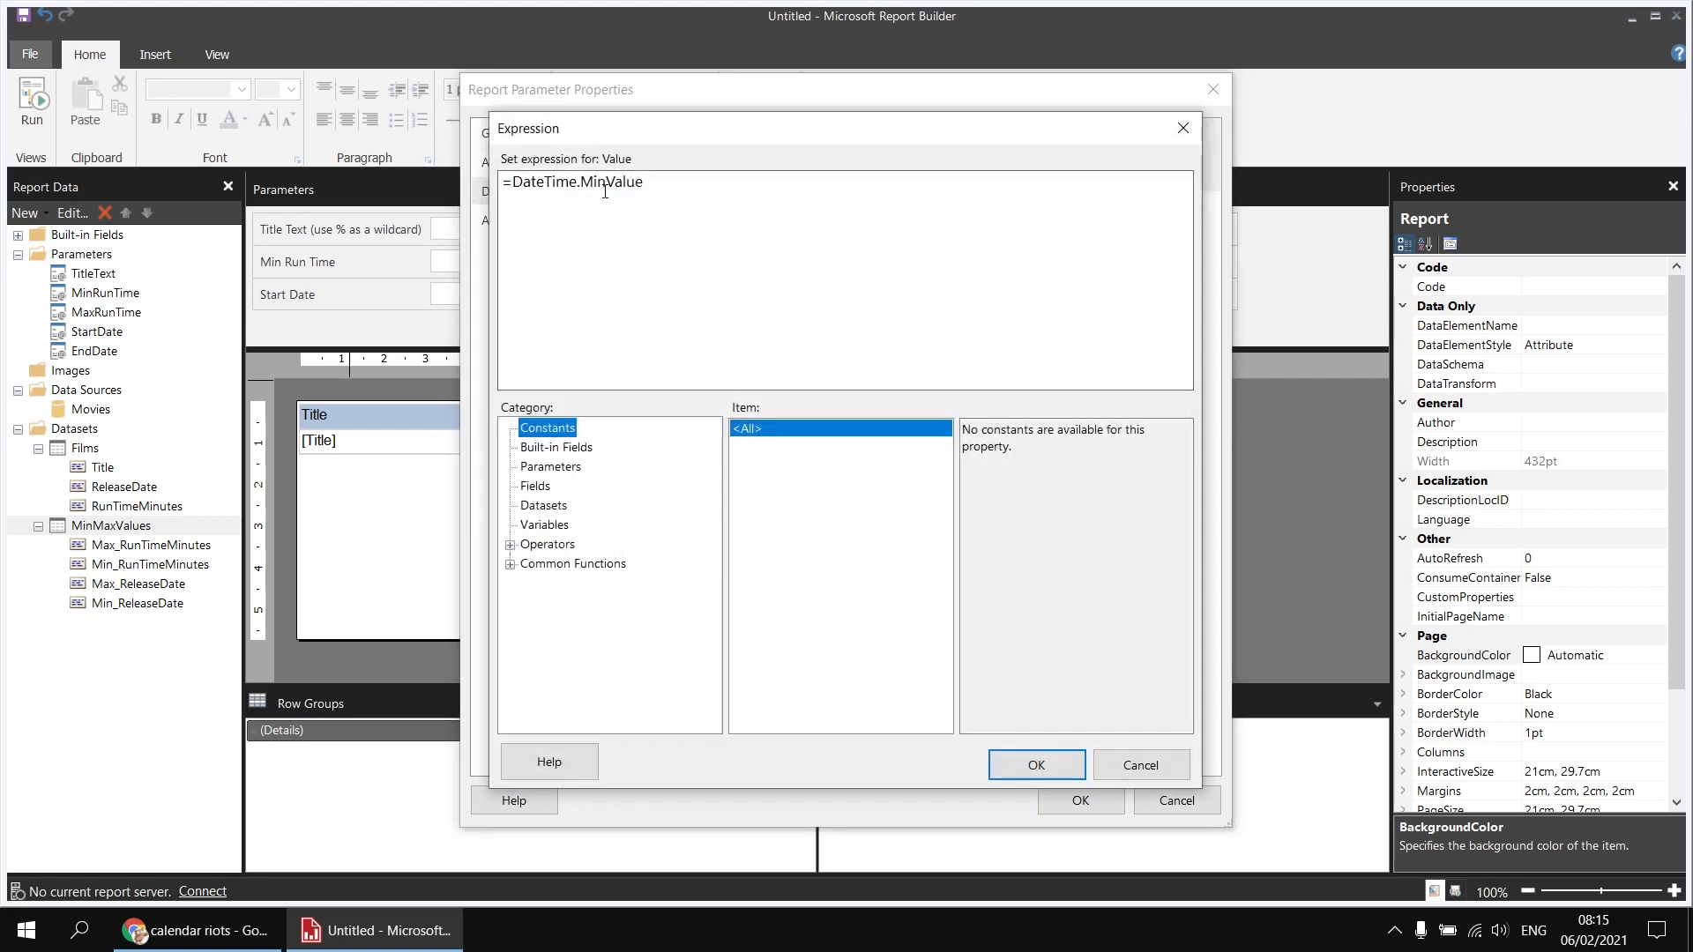
drag(644, 182, 513, 182)
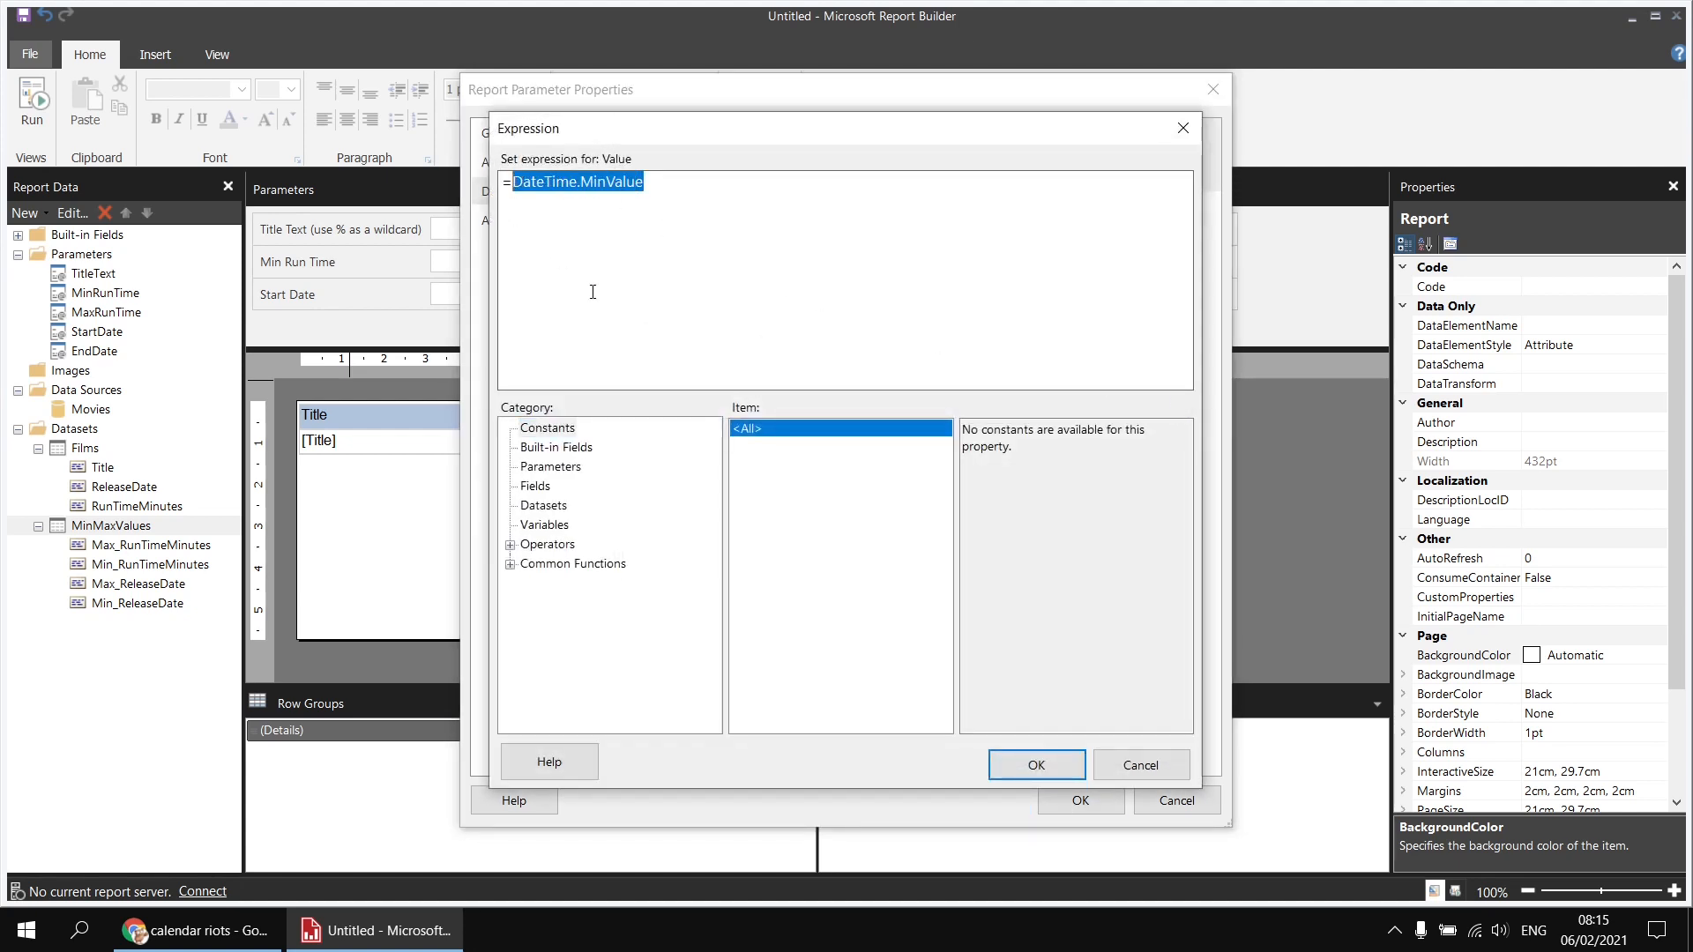
key(Delete)
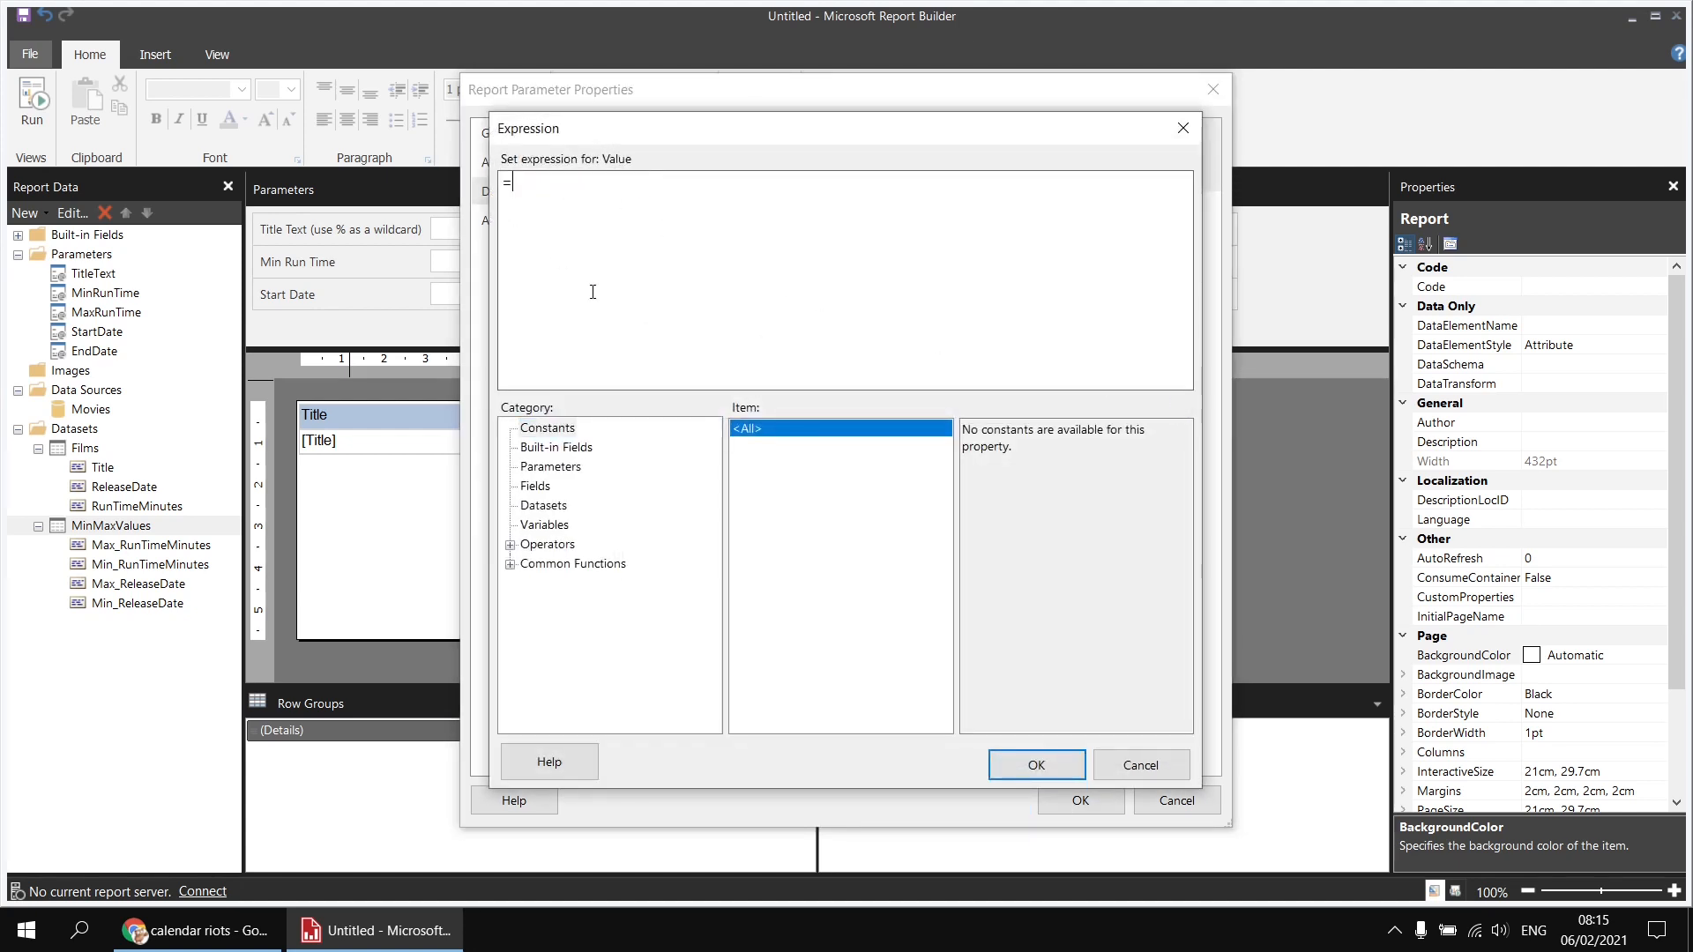
Insert the DateAdd function from the Date & Time functions, widen the Expression dialog, and enter the arguments DateInterval.Year, -5.
click(510, 564)
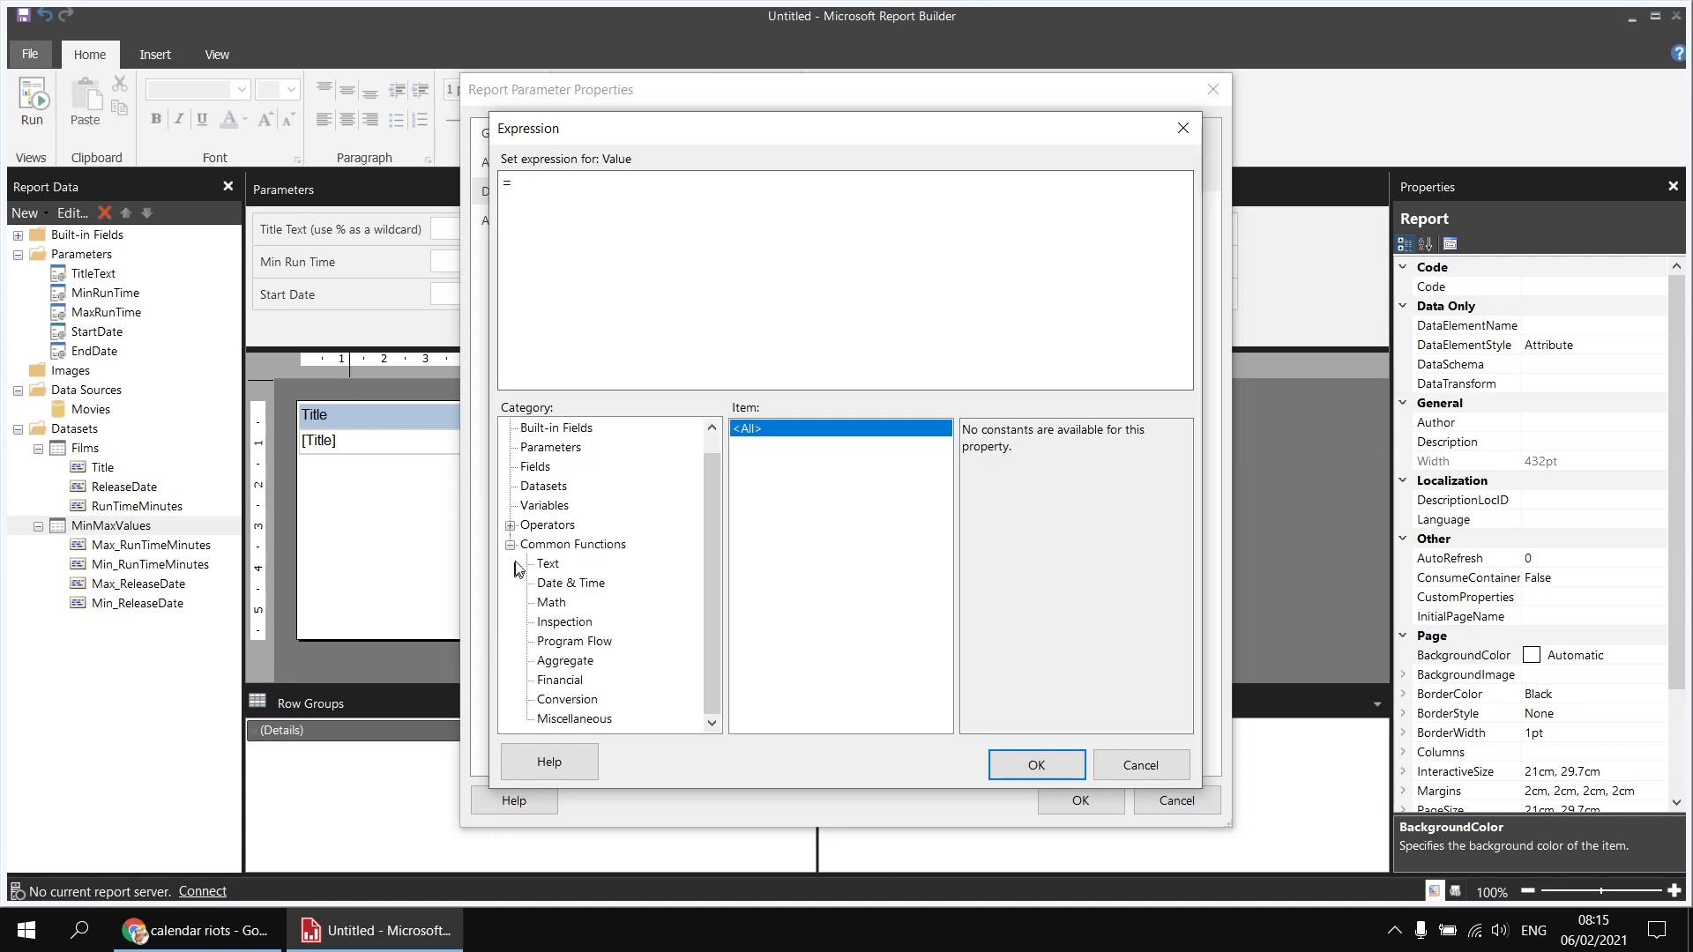
click(573, 585)
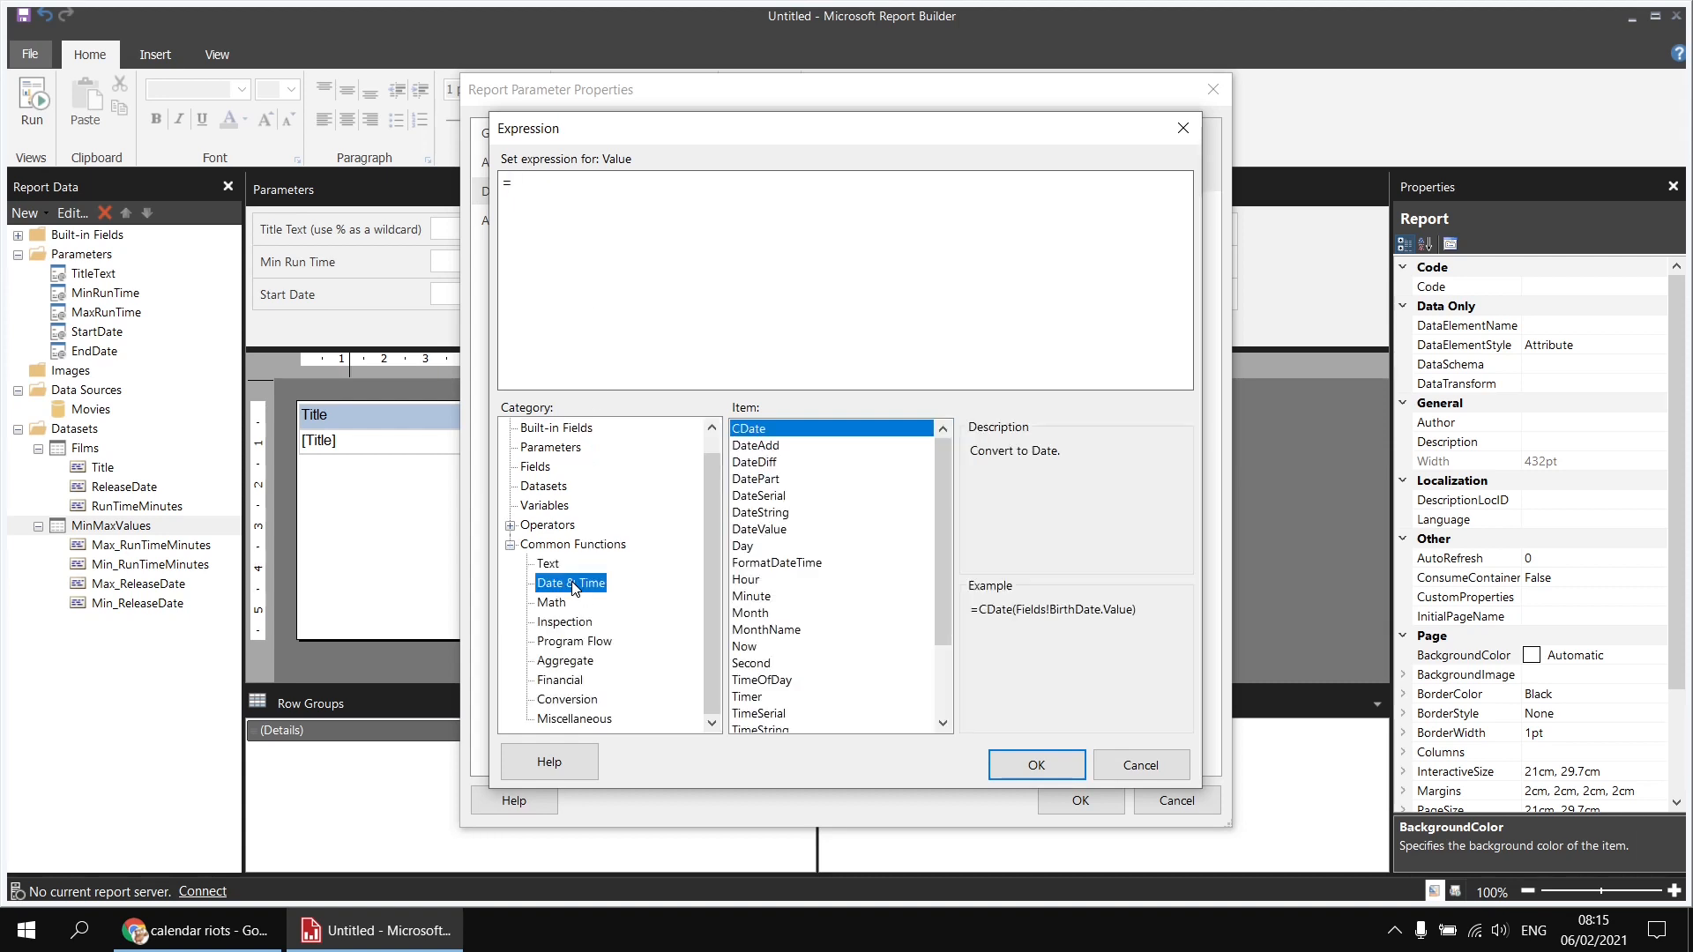
click(768, 447)
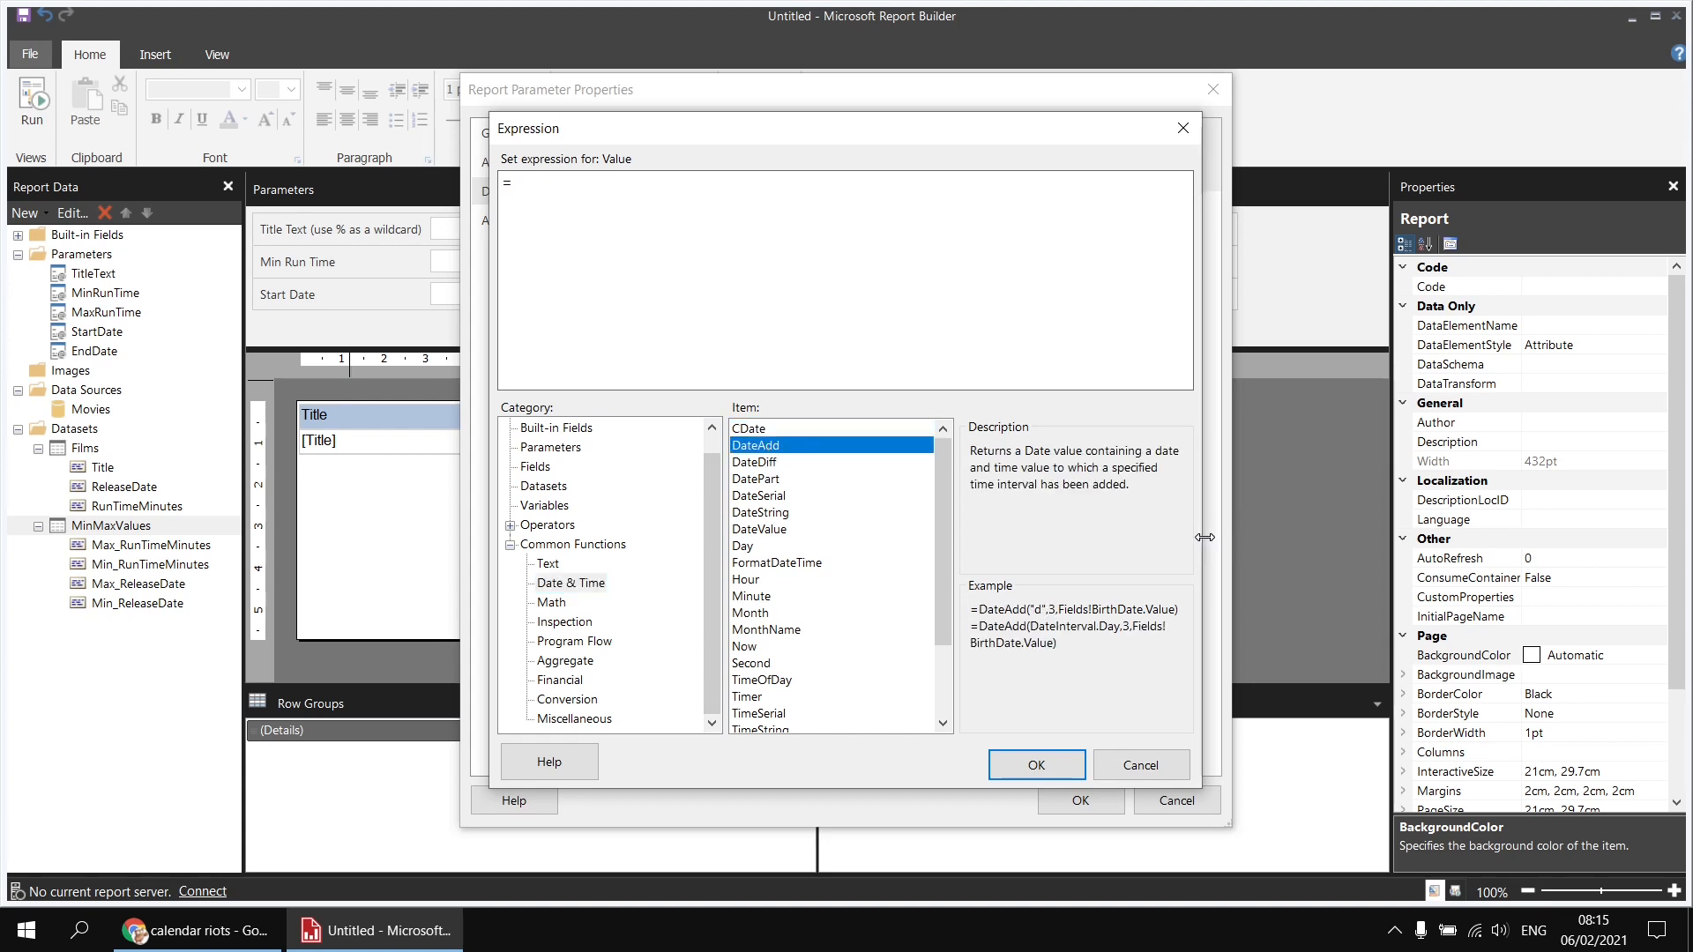
drag(1200, 535, 1411, 533)
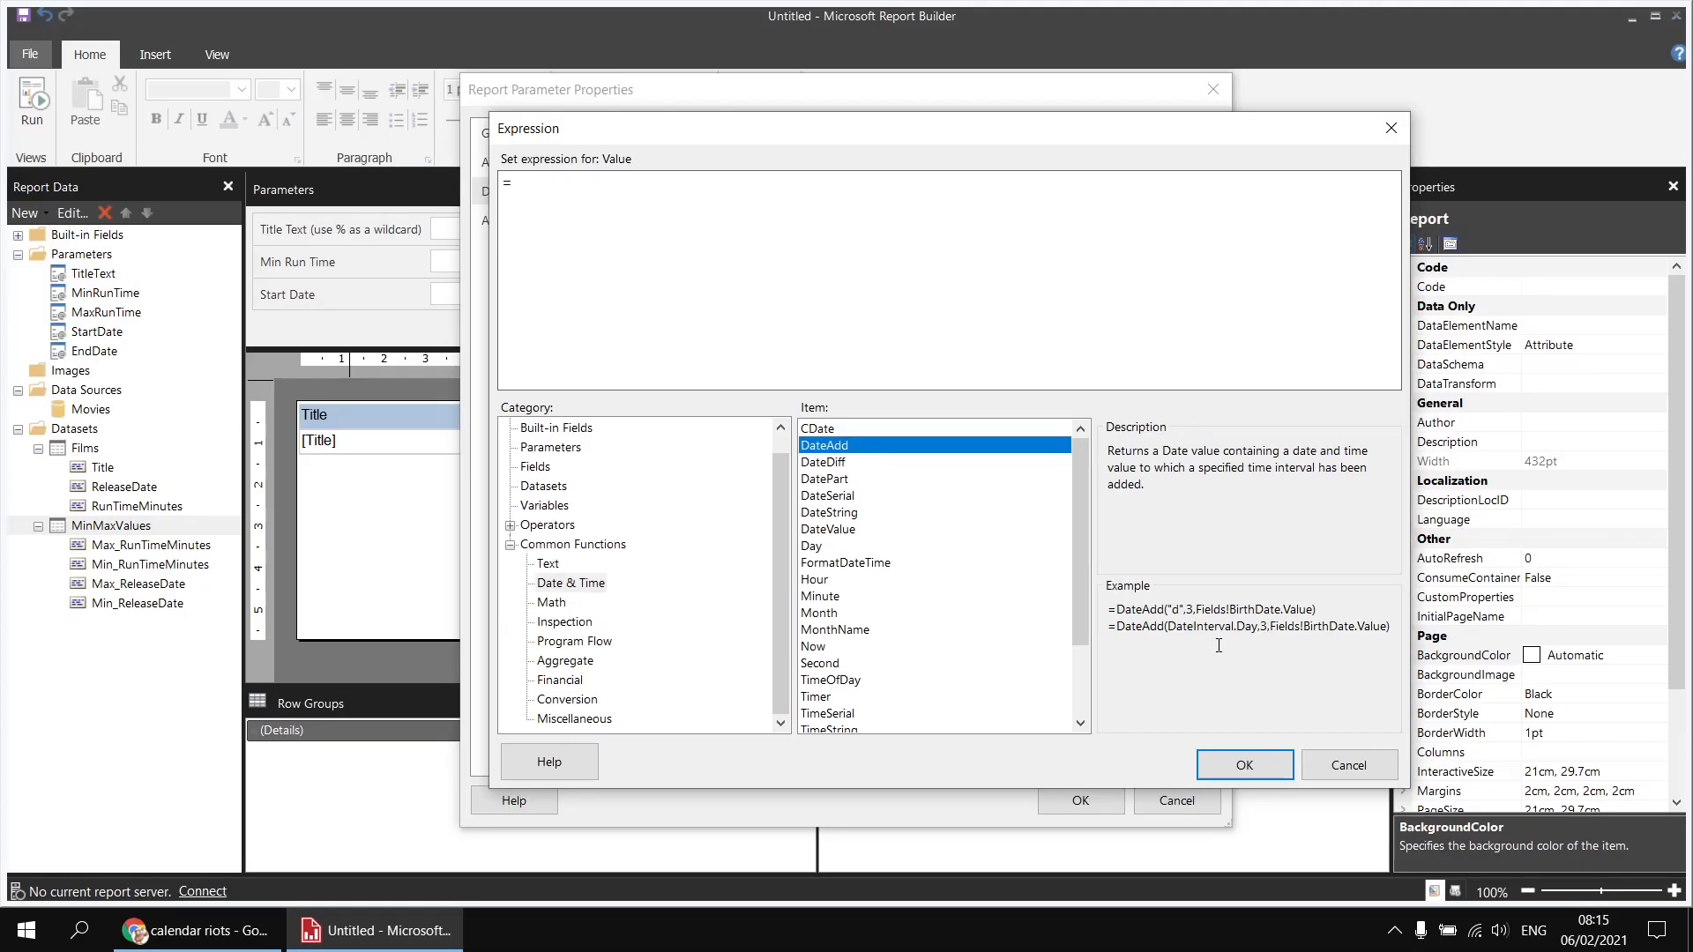
double_click(825, 447)
text(DateInterval.Year)
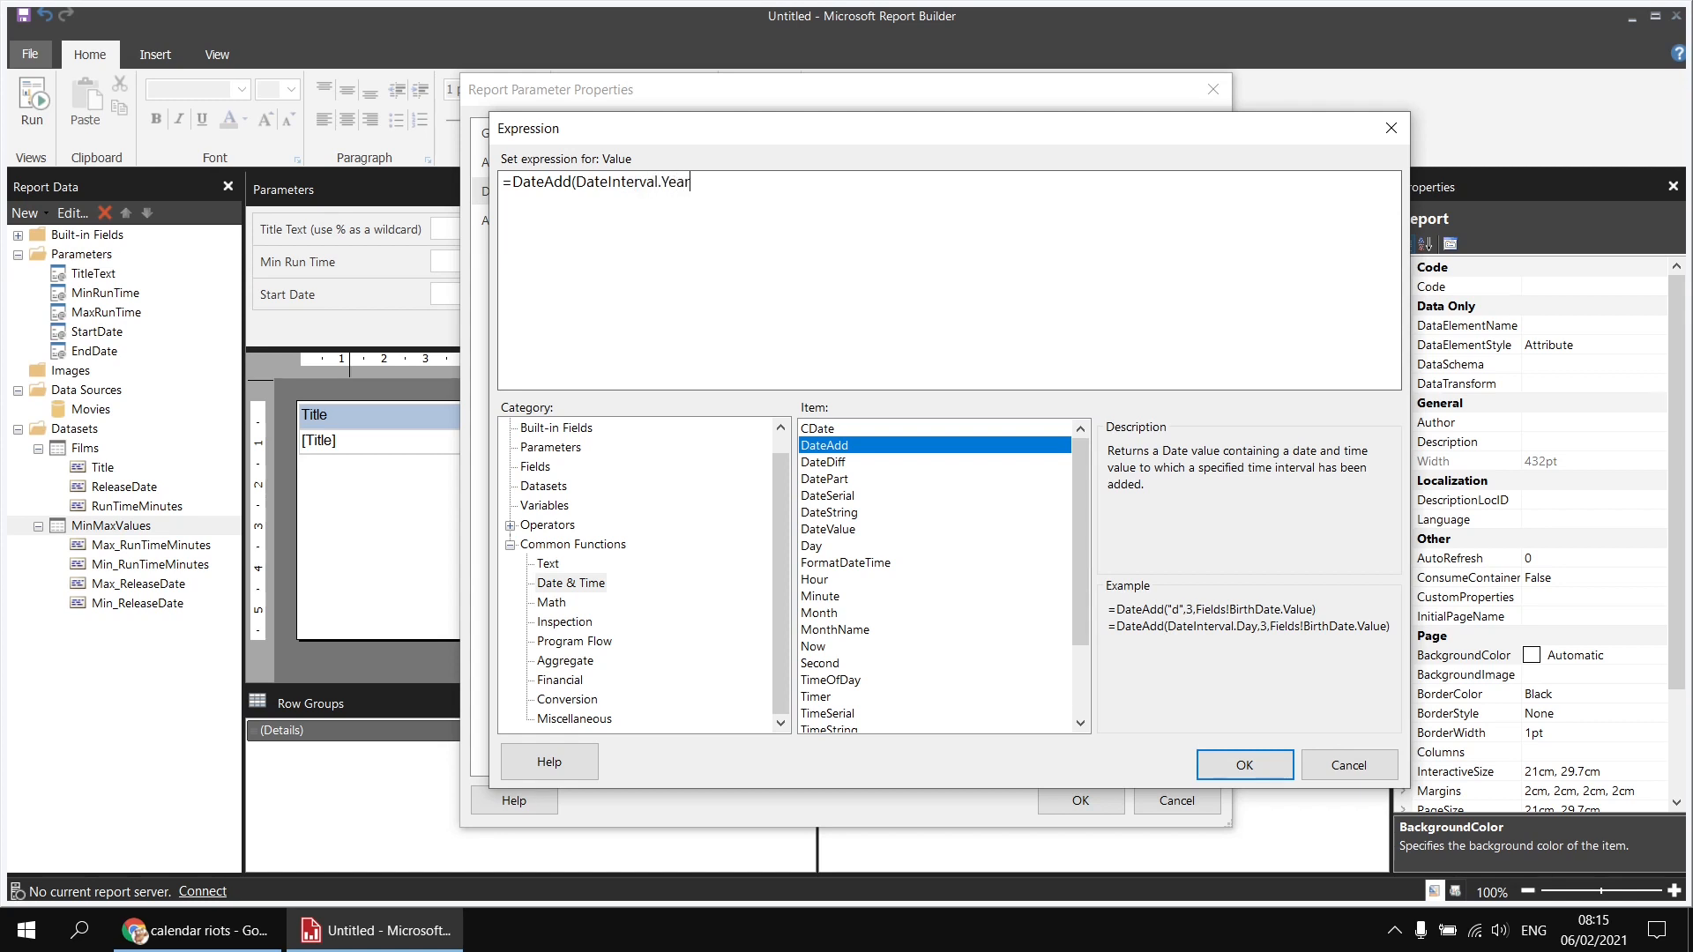
text(, -5,)
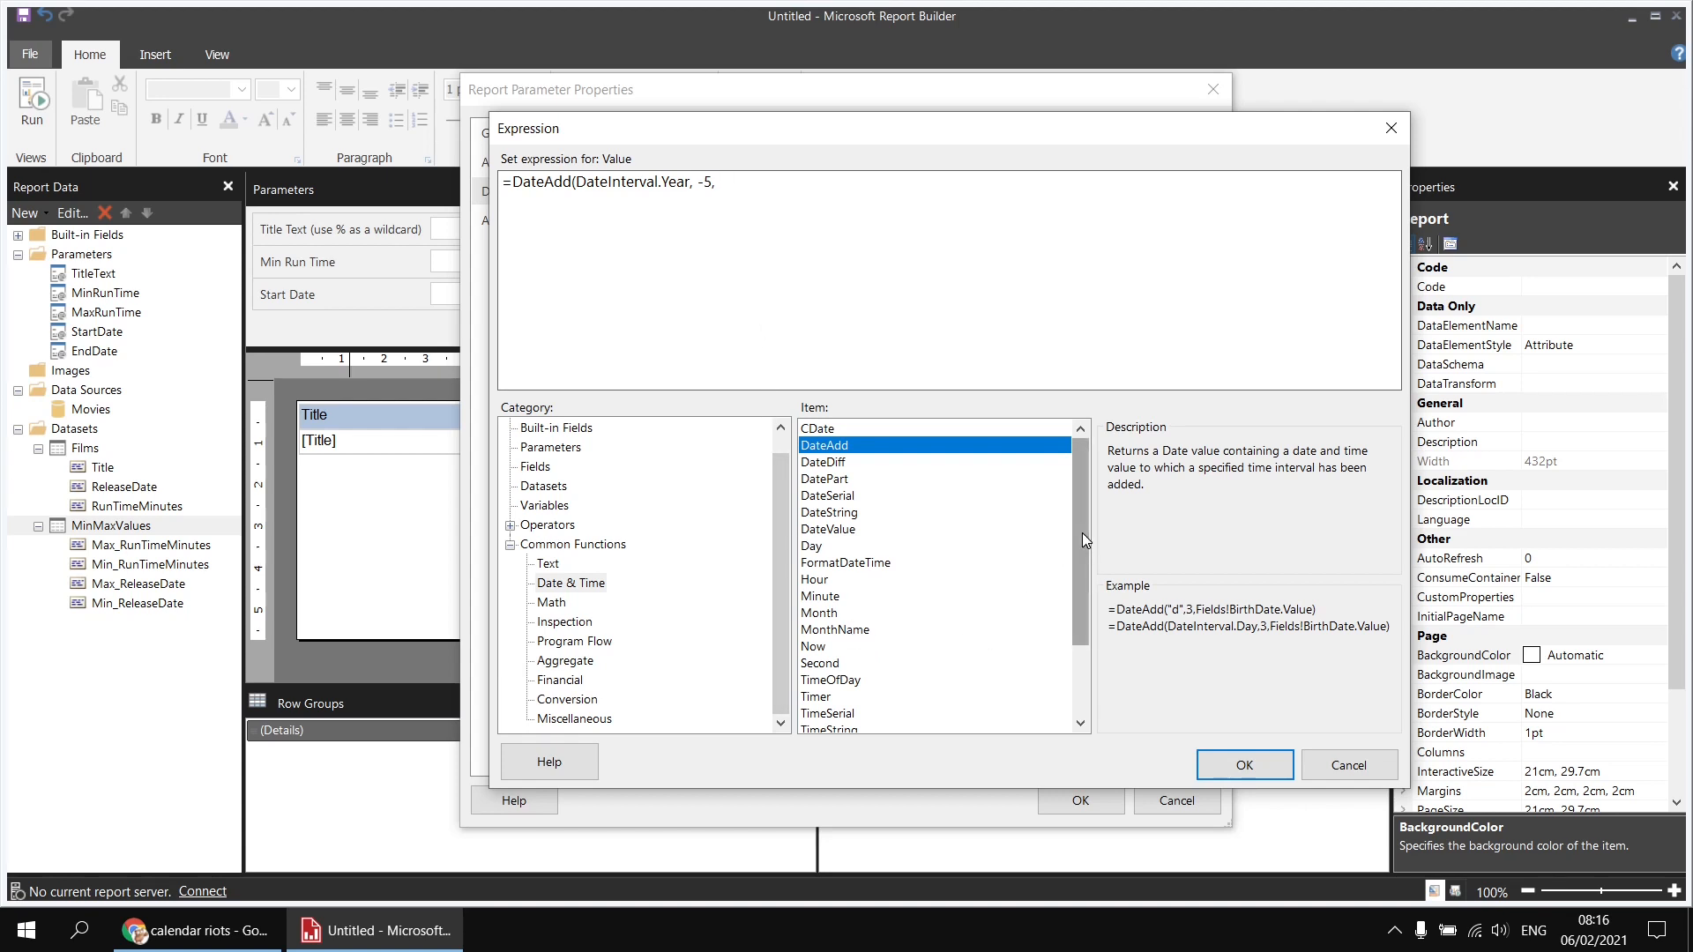
Finish the StartDate expression with Today() as DateAdd's date argument, save the parameter and run the report.
drag(1082, 533, 1081, 591)
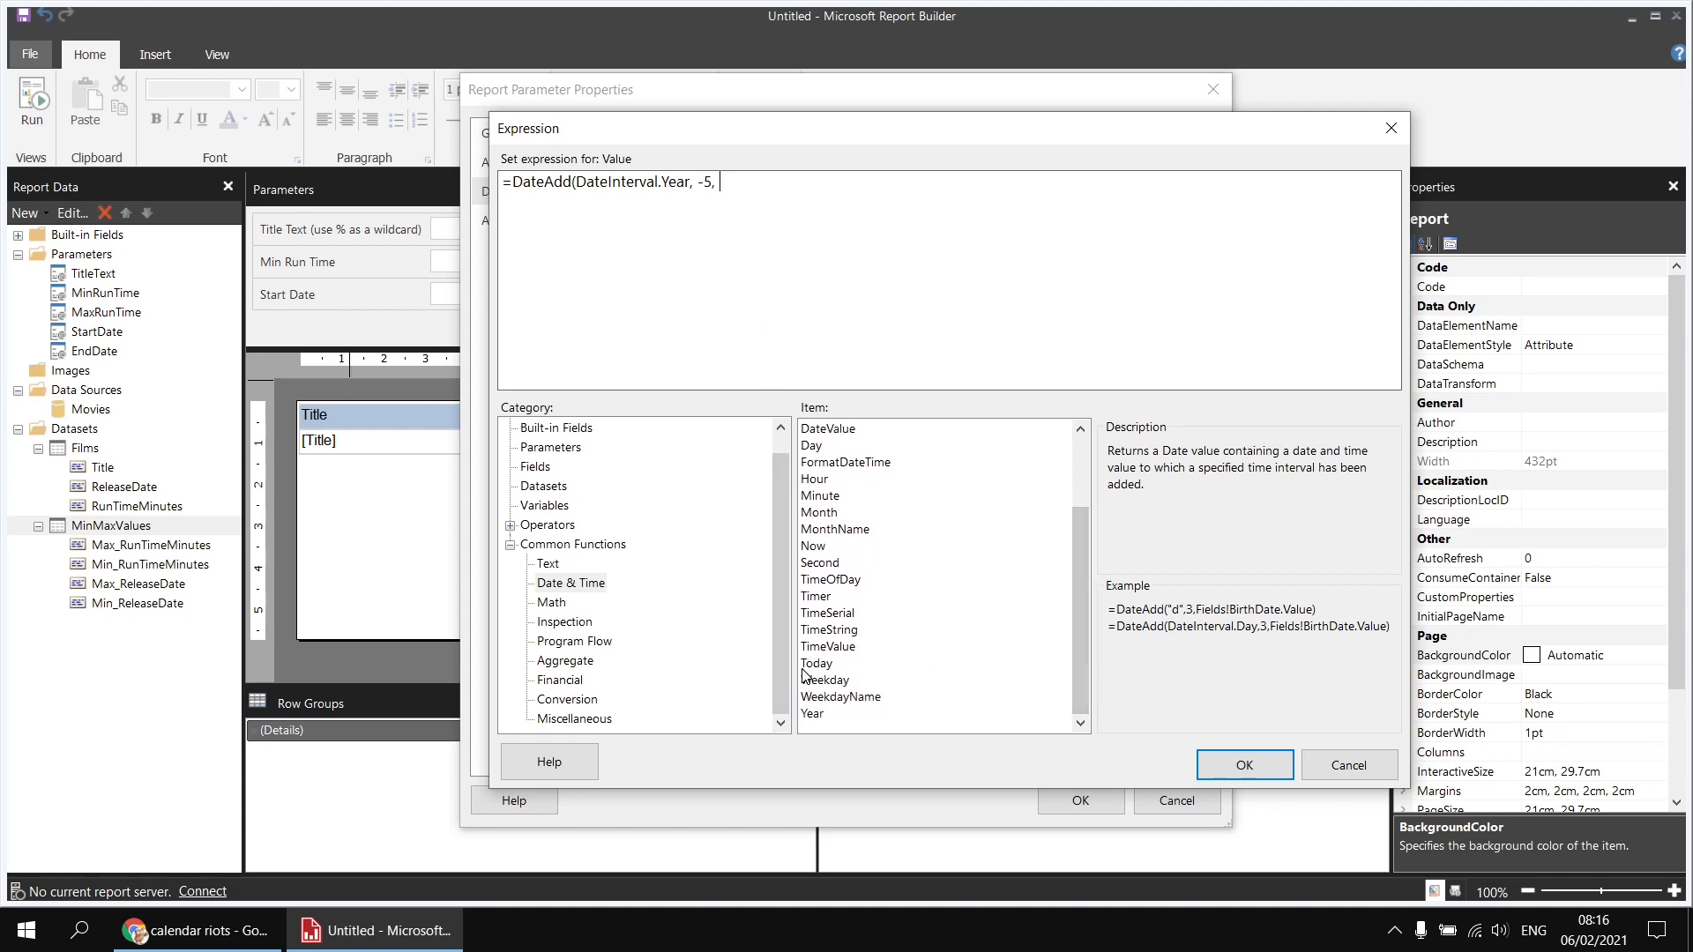
double_click(817, 663)
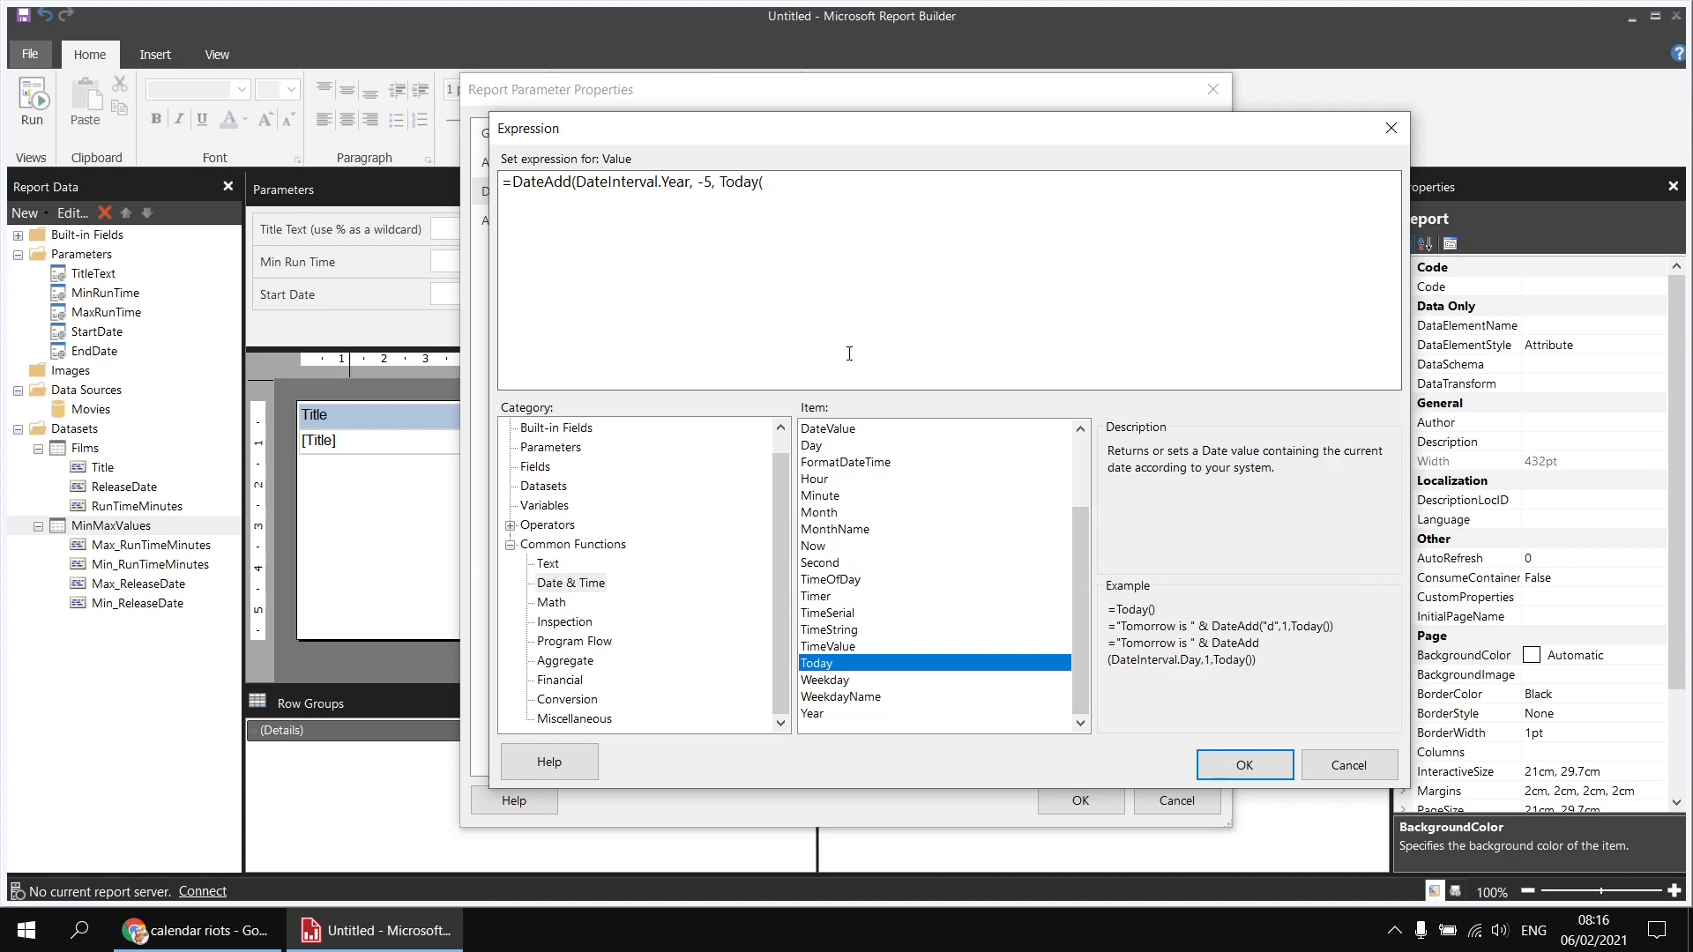
text()))
click(1248, 765)
click(1081, 801)
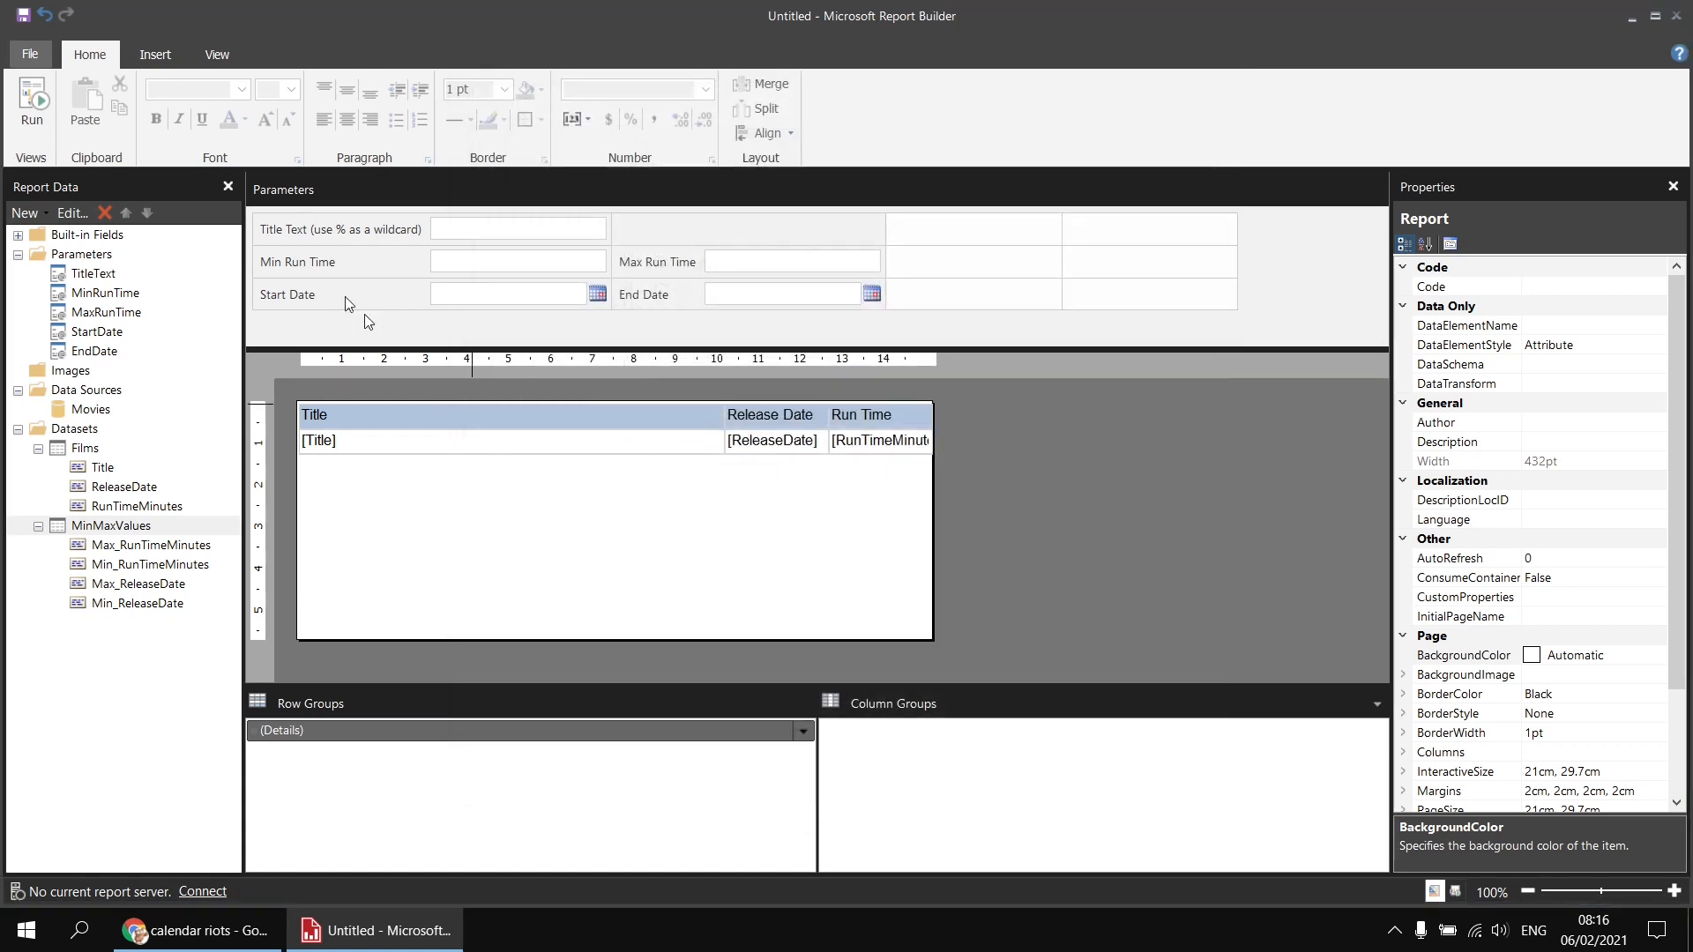
click(36, 92)
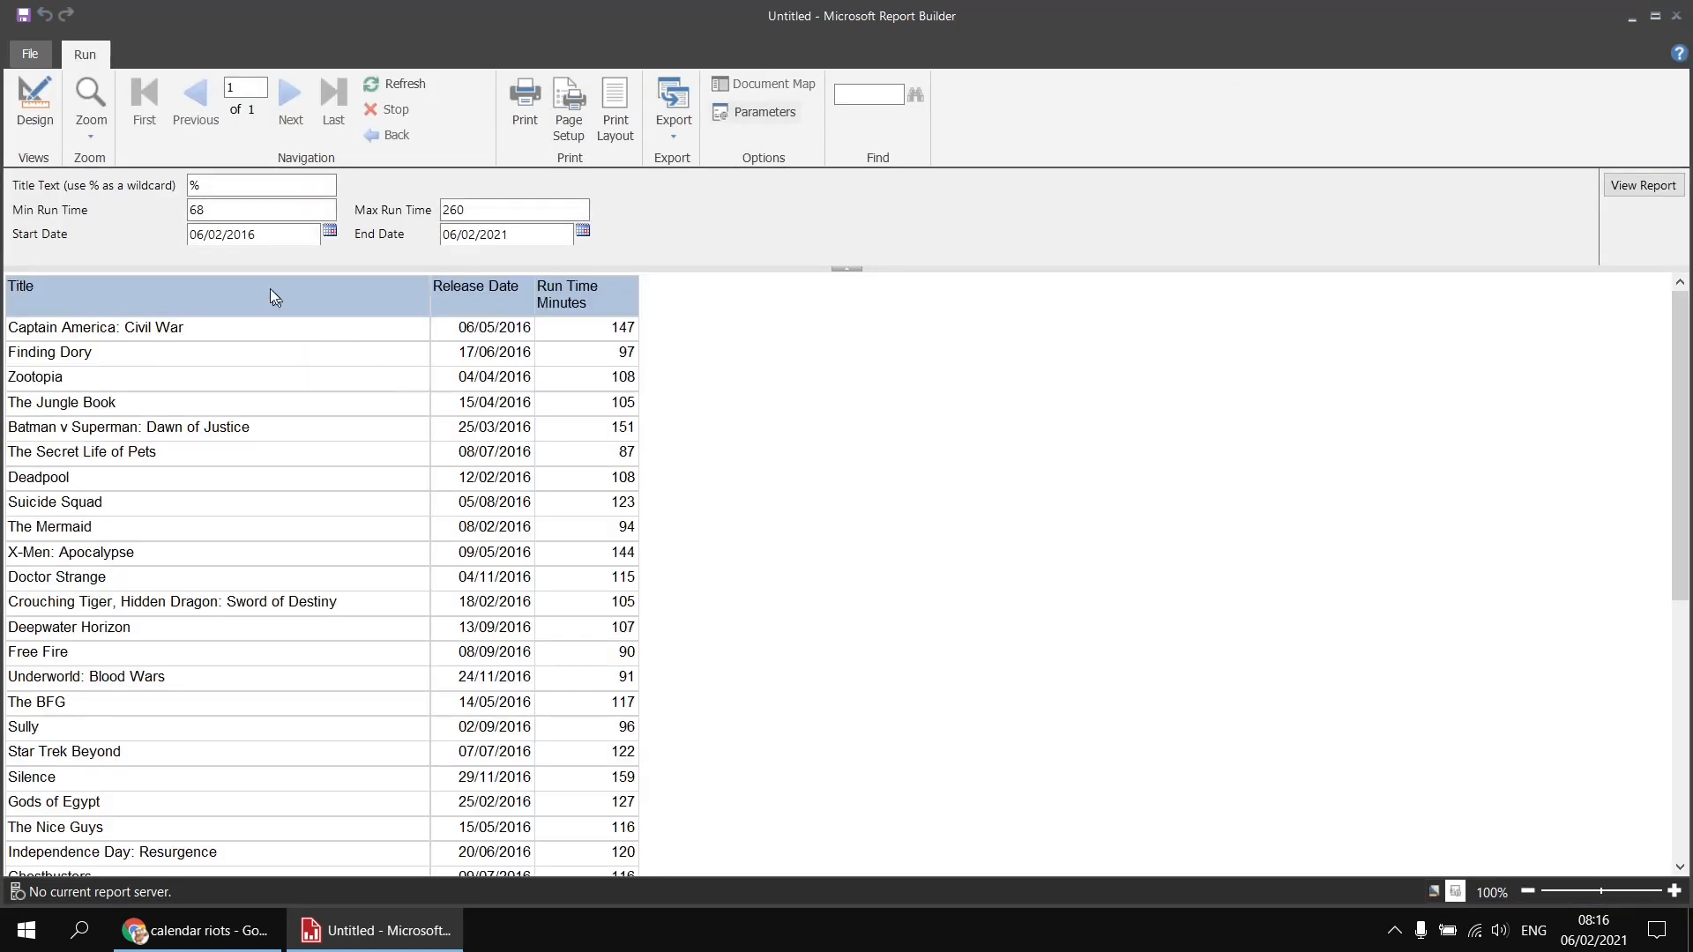